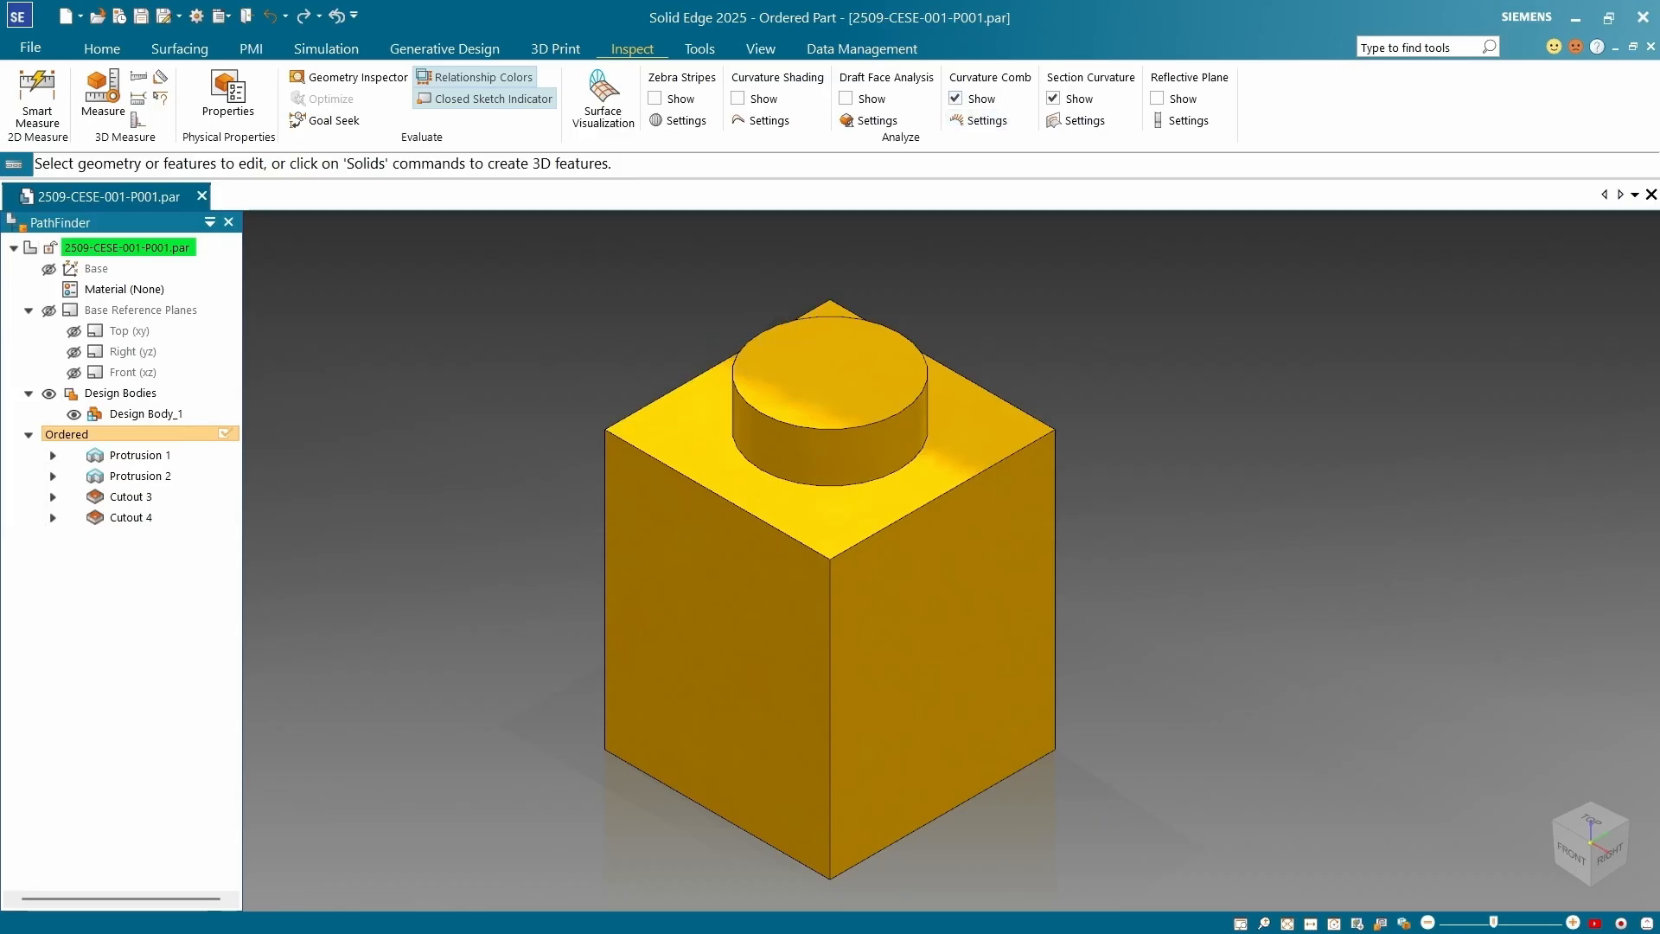
Save a copy of the part as 2509-CESE-001-P003 with the matching document number and update its title
{"action": "left_click", "coordinate": [181, 19]}
{"action": "left_click", "coordinate": [208, 41]}
{"action": "left_click", "coordinate": [329, 422]}
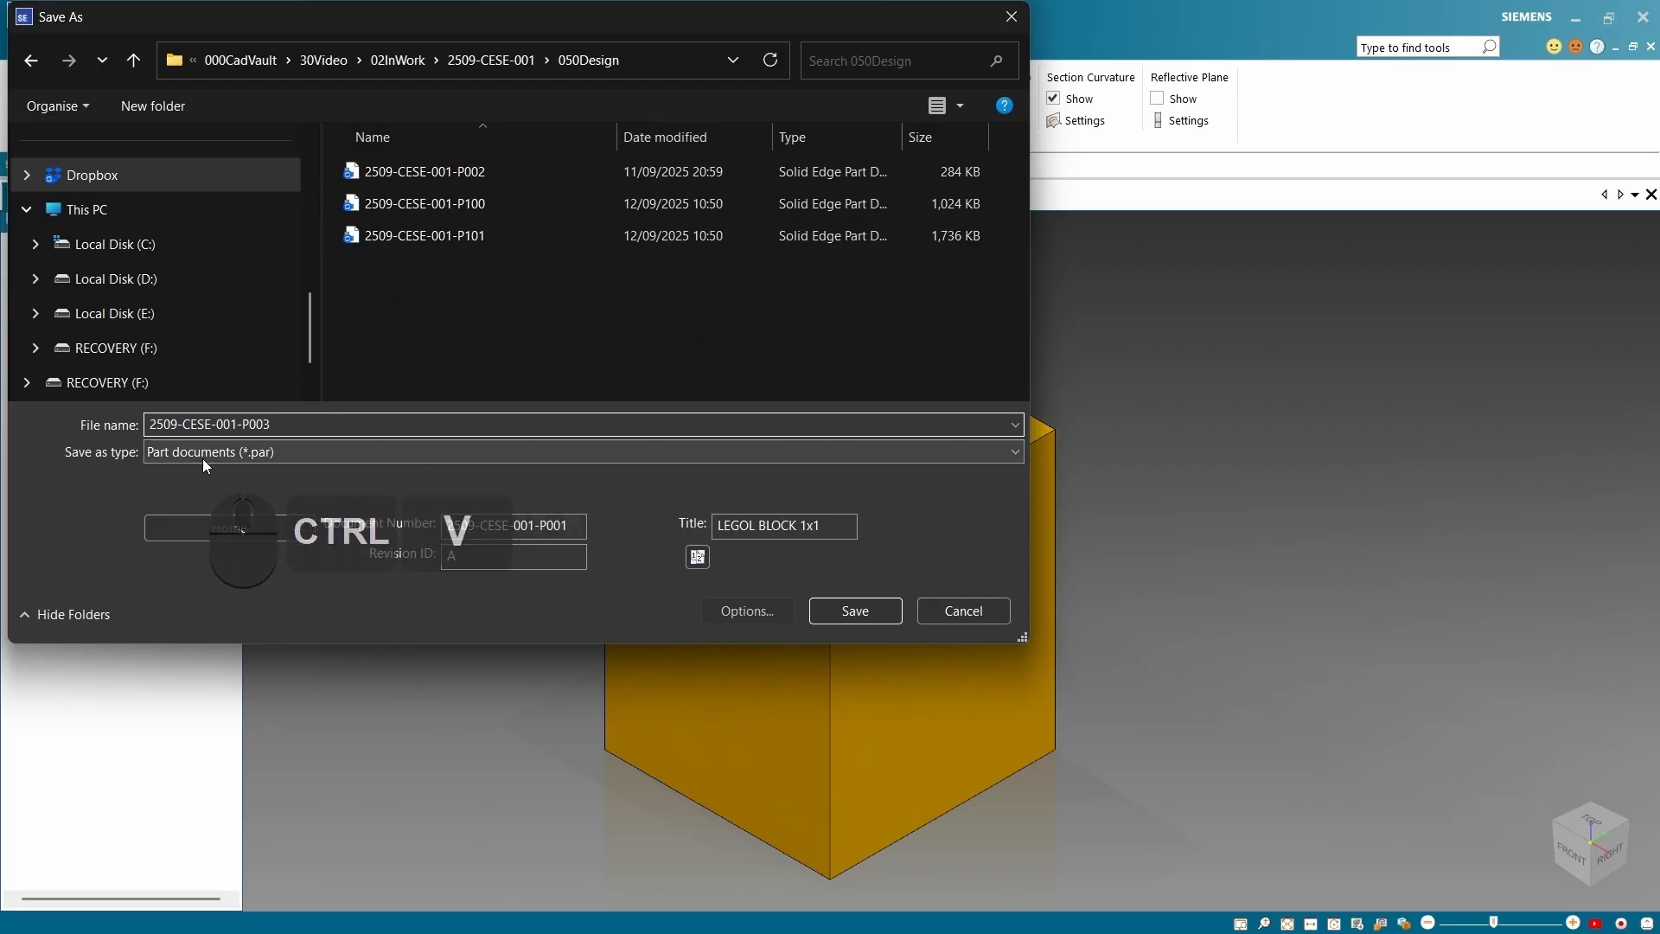
{"action": "left_click", "coordinate": [510, 526]}
{"action": "key", "text": "Home"}
{"action": "type", "text": "2509-CESE-001-P003"}
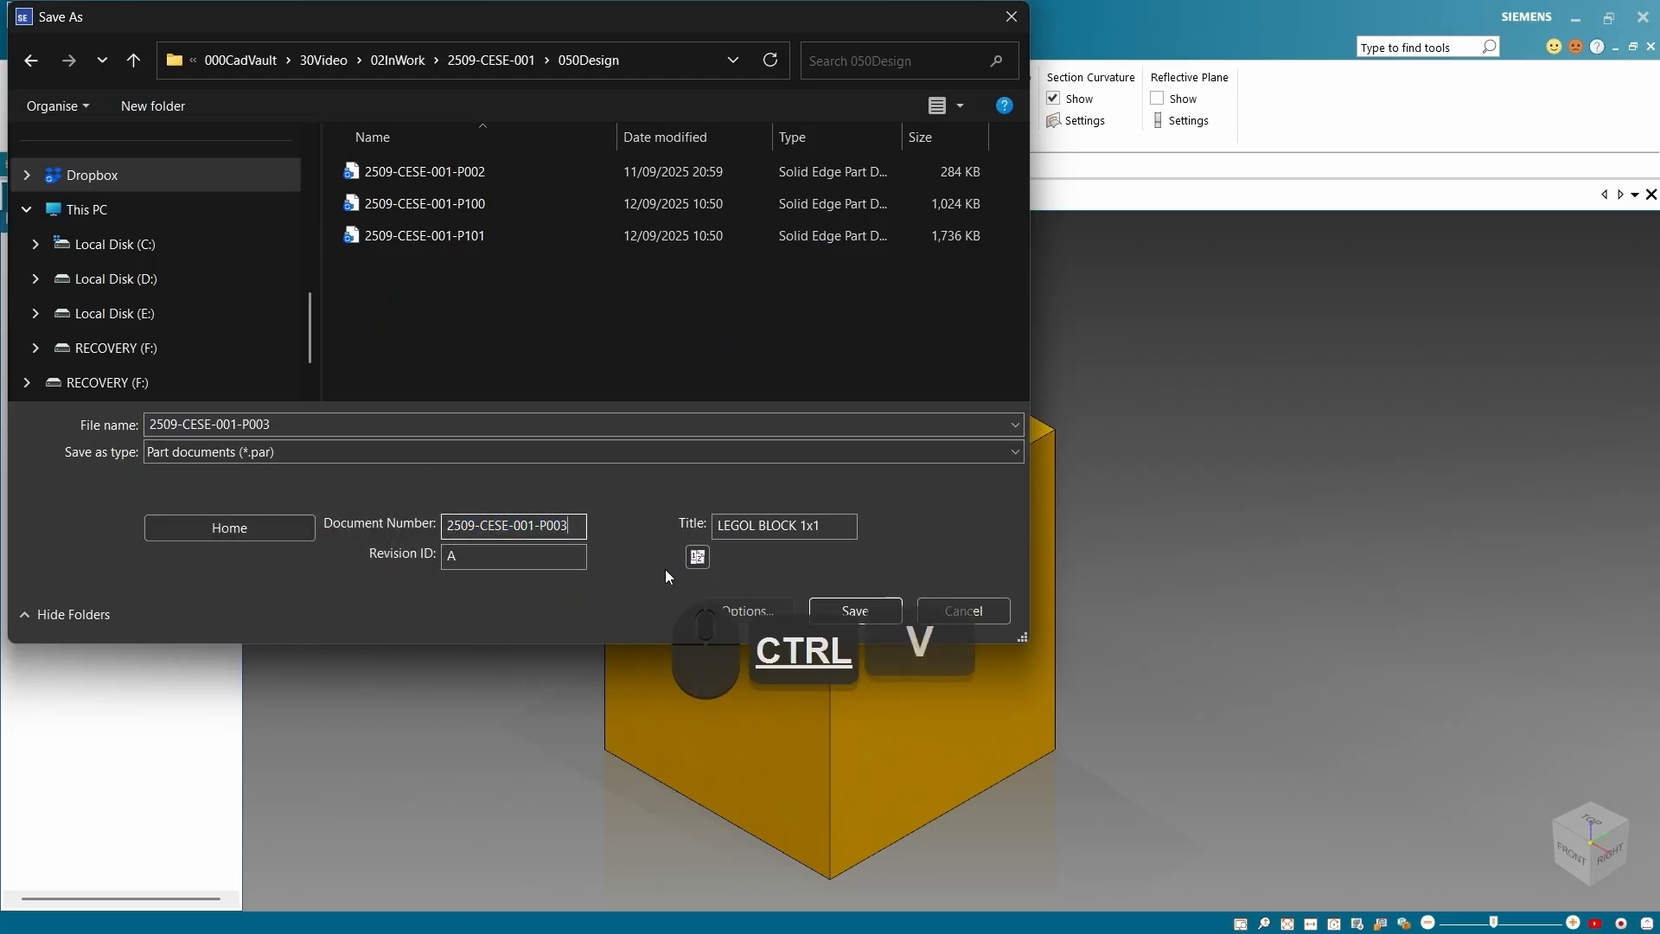
{"action": "key", "text": "ctrl+Tab"}
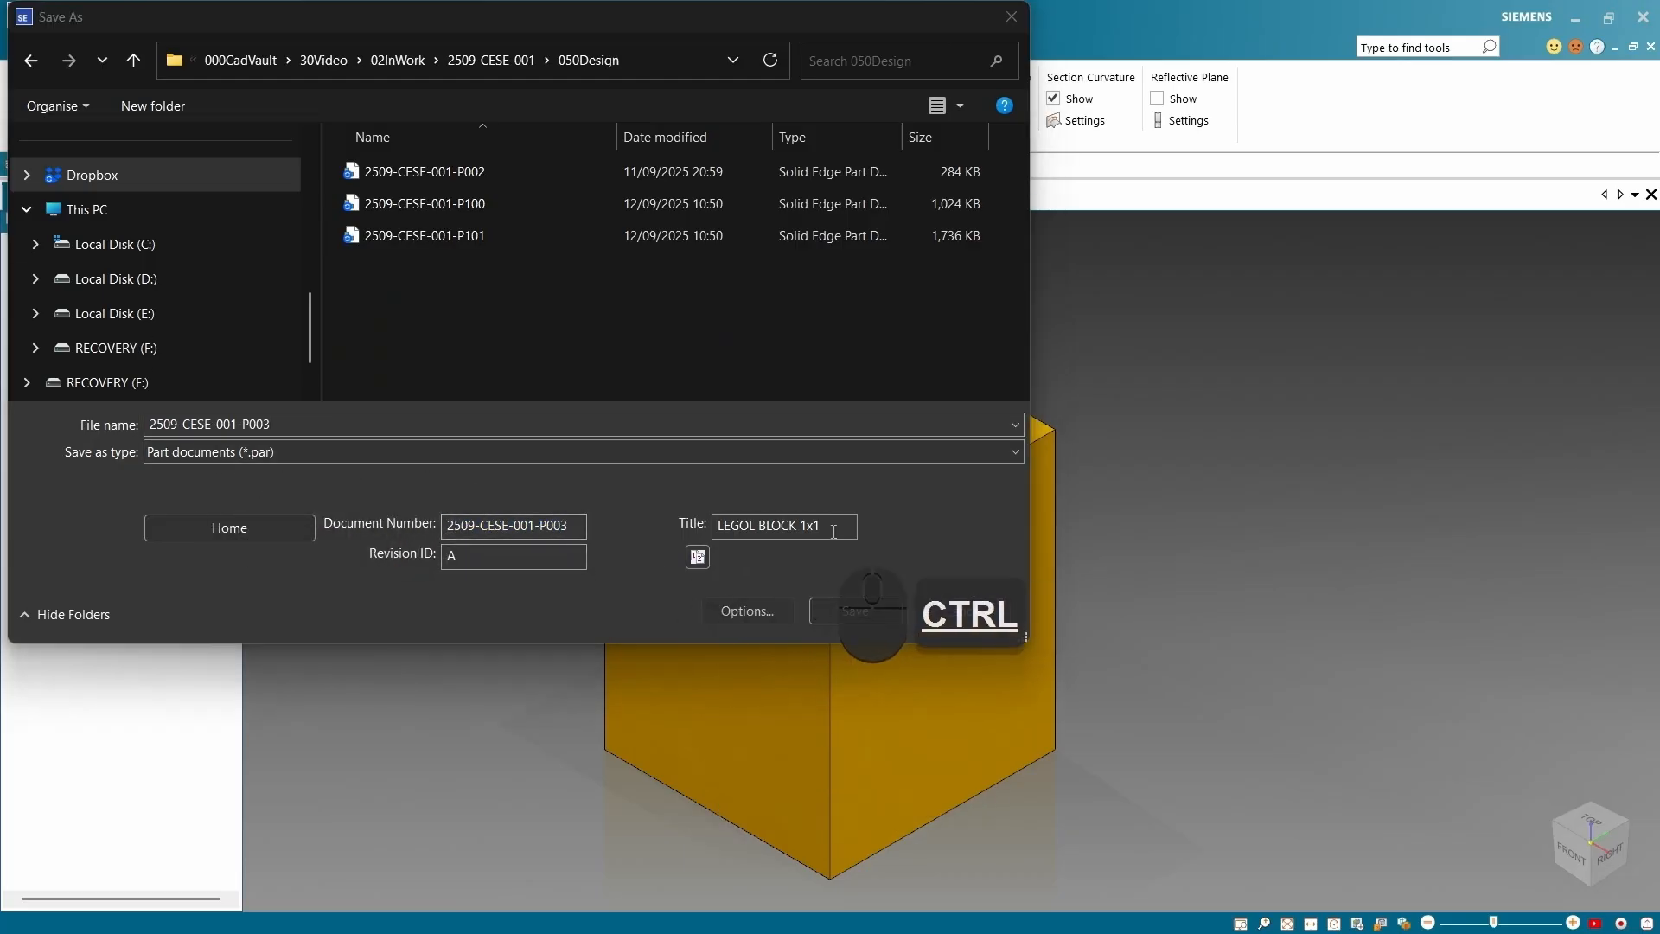
{"action": "left_click_drag", "start_coordinate": [834, 531], "coordinate": [681, 524]}
{"action": "key", "text": "Return"}
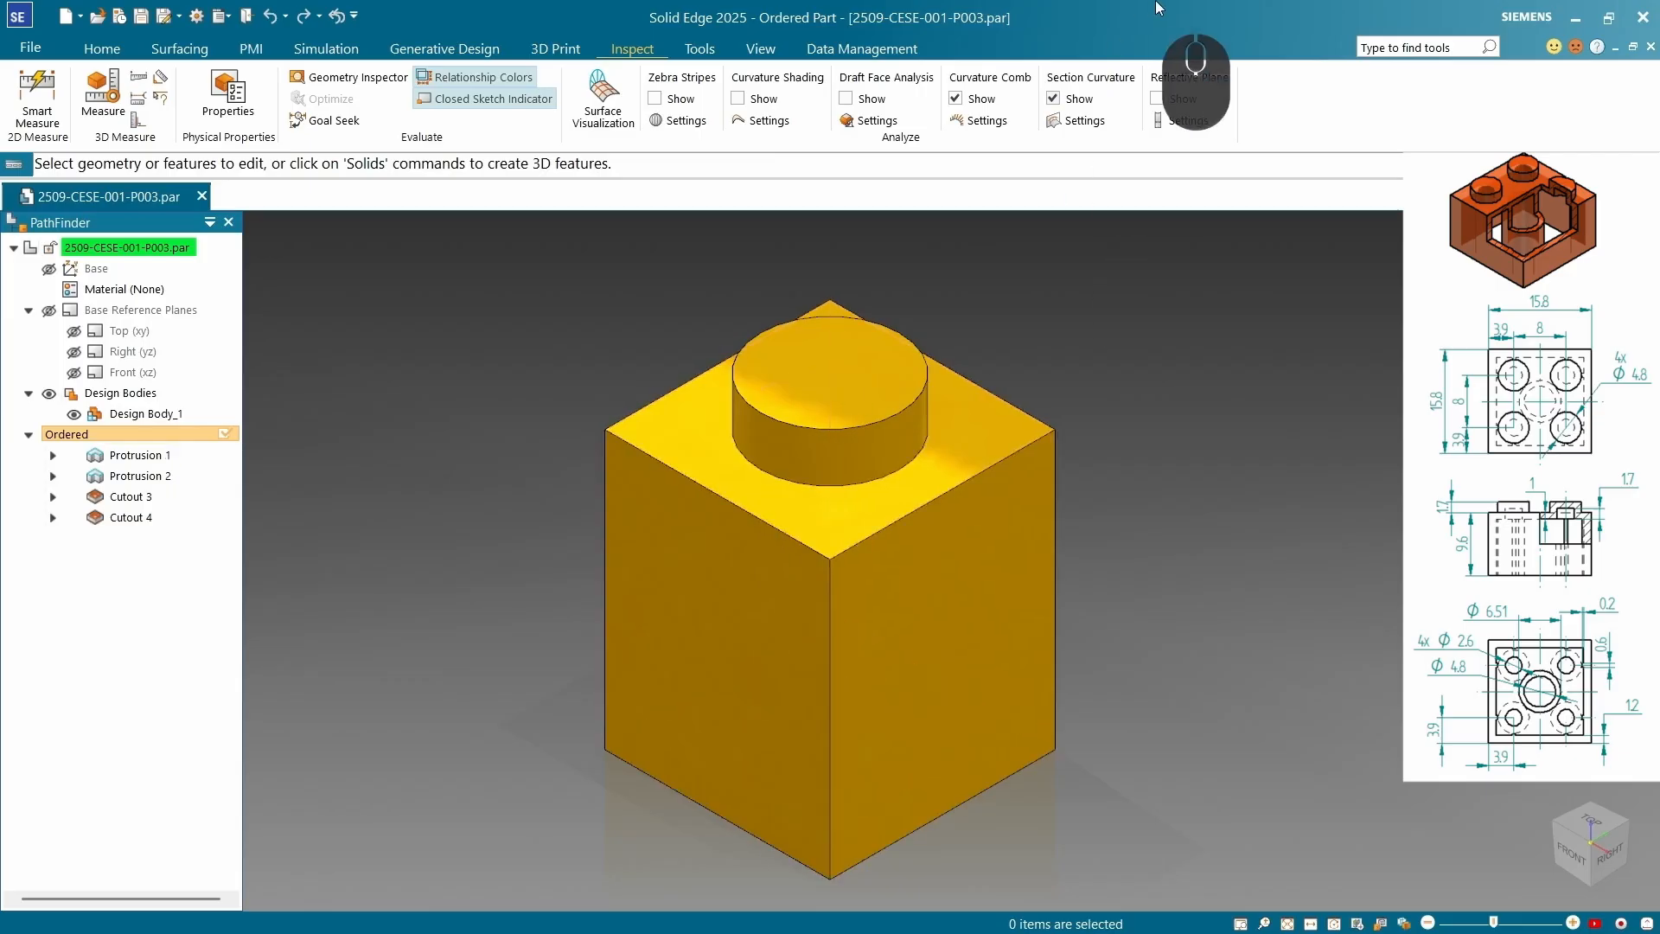
Open the Style Palette and set it to select Body and to replace current styles
{"action": "right_click", "coordinate": [208, 232]}
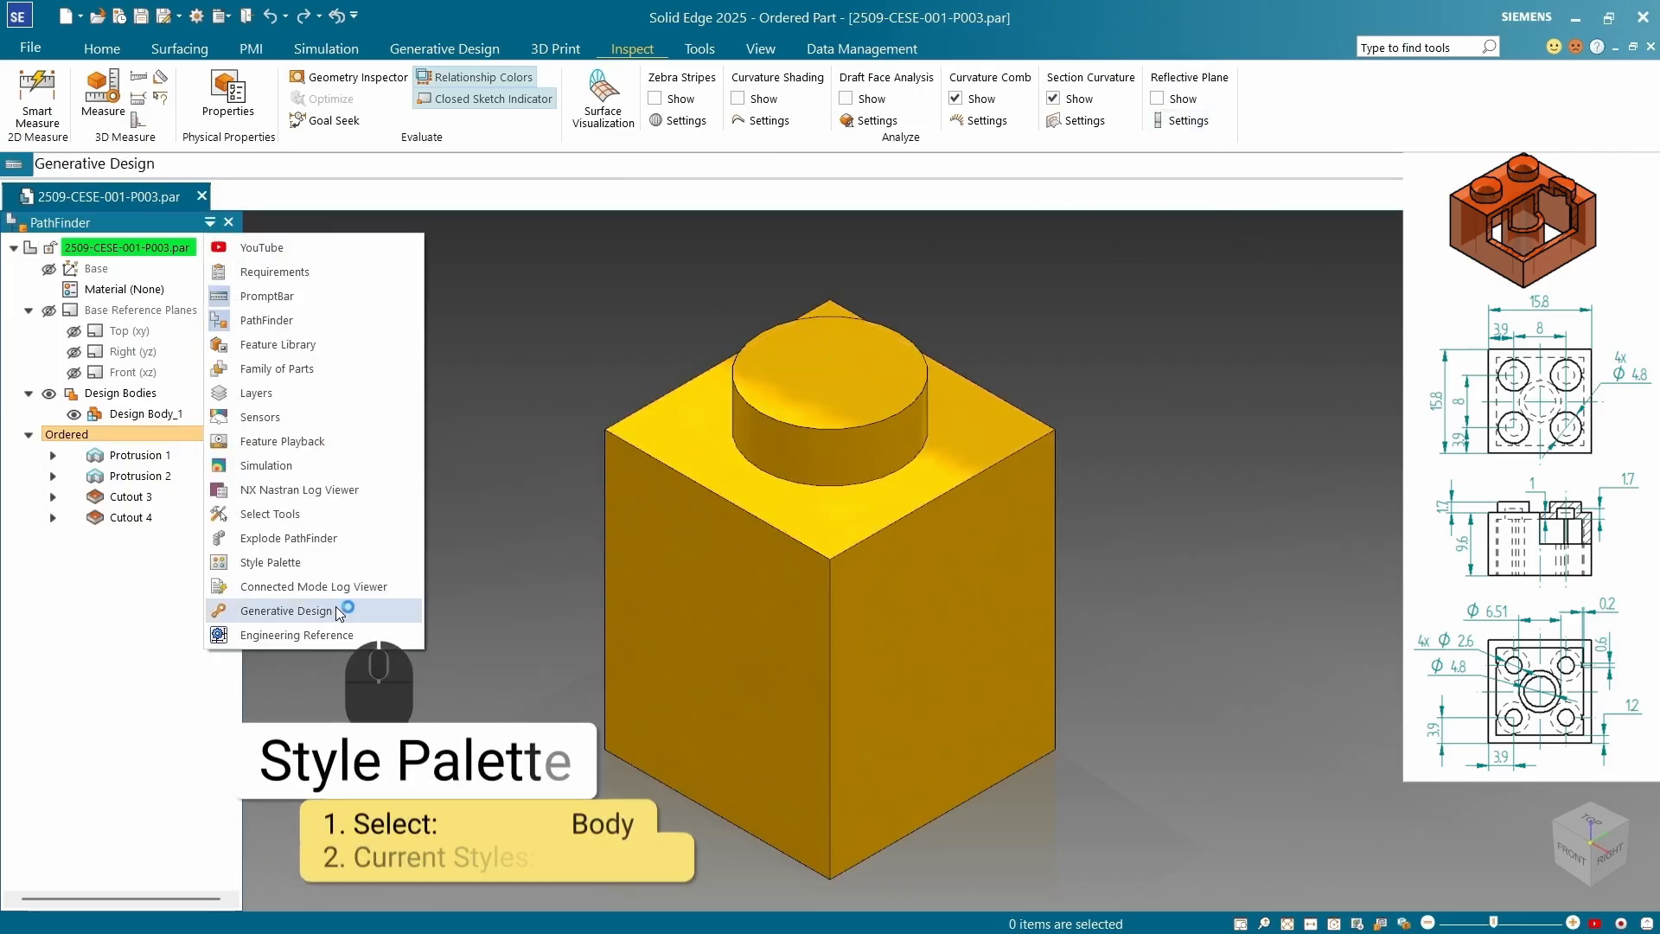
{"action": "left_click", "coordinate": [270, 564]}
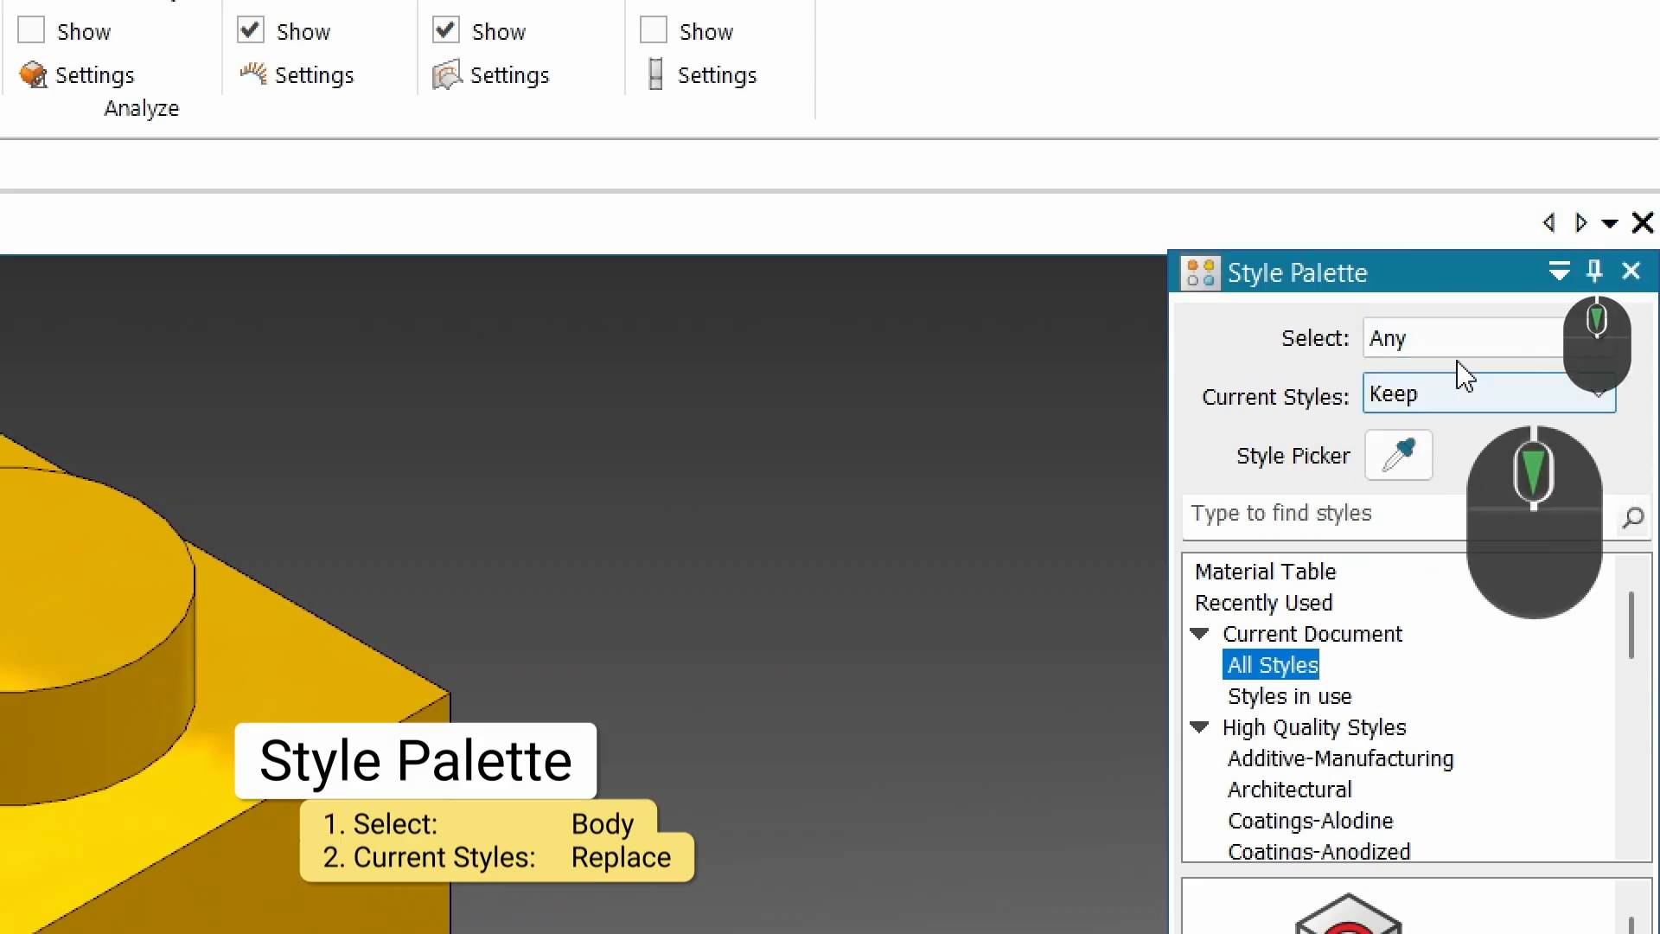
{"action": "left_click", "coordinate": [1470, 403]}
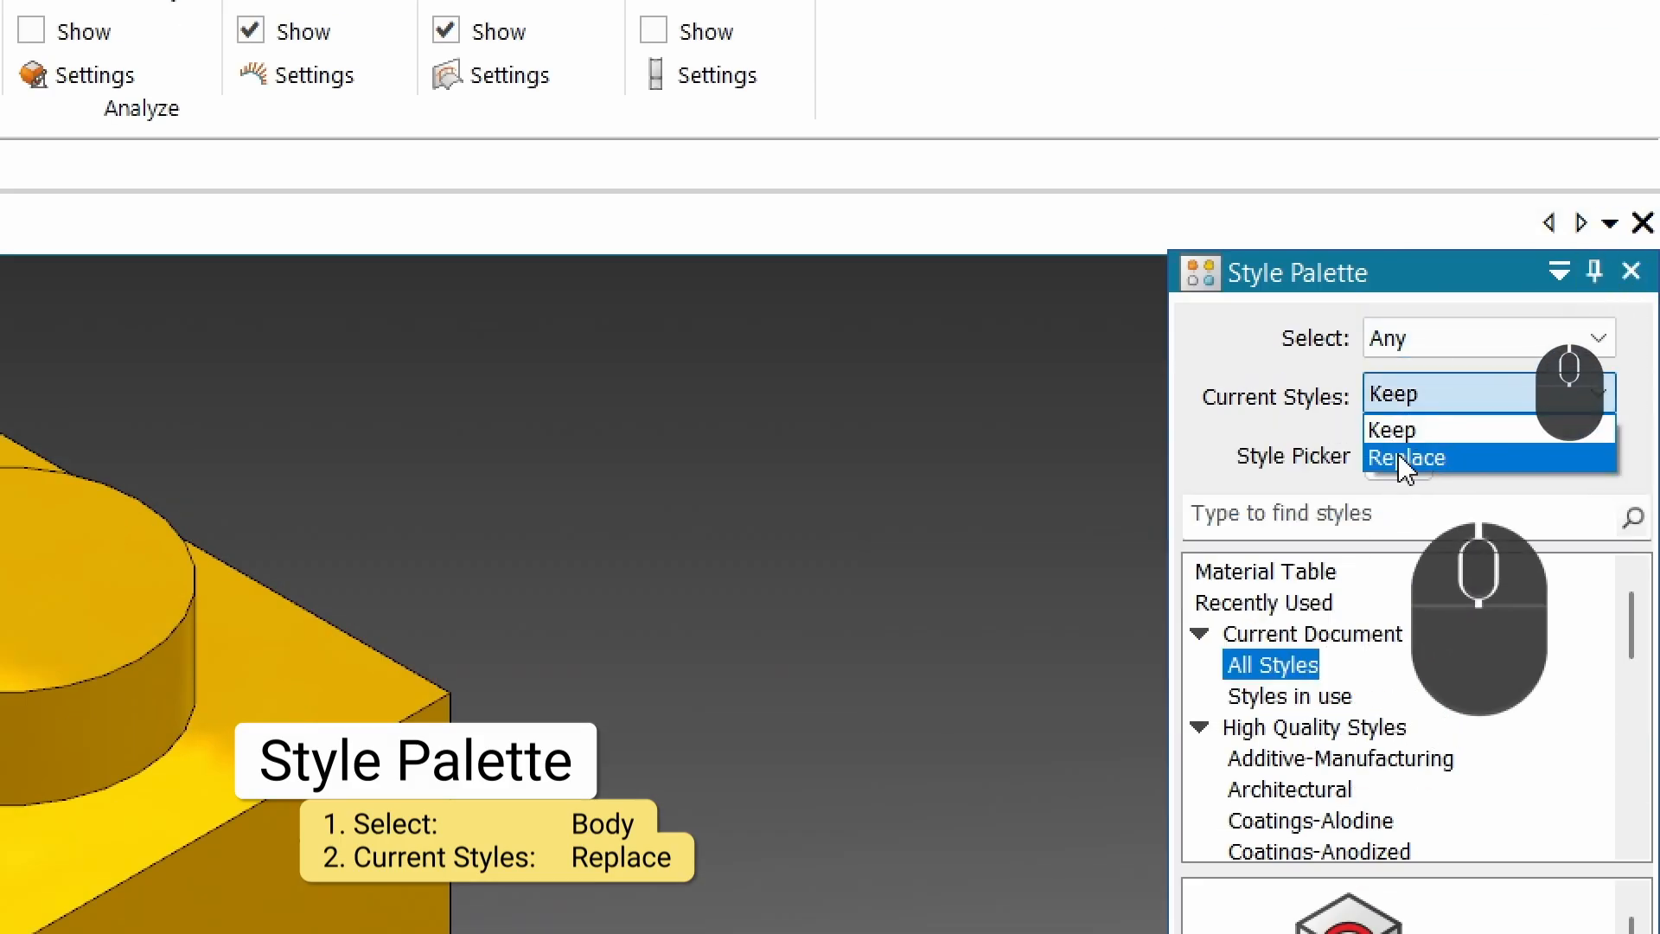
{"action": "left_click", "coordinate": [1405, 459]}
{"action": "left_click", "coordinate": [1431, 333]}
{"action": "left_click", "coordinate": [1431, 351]}
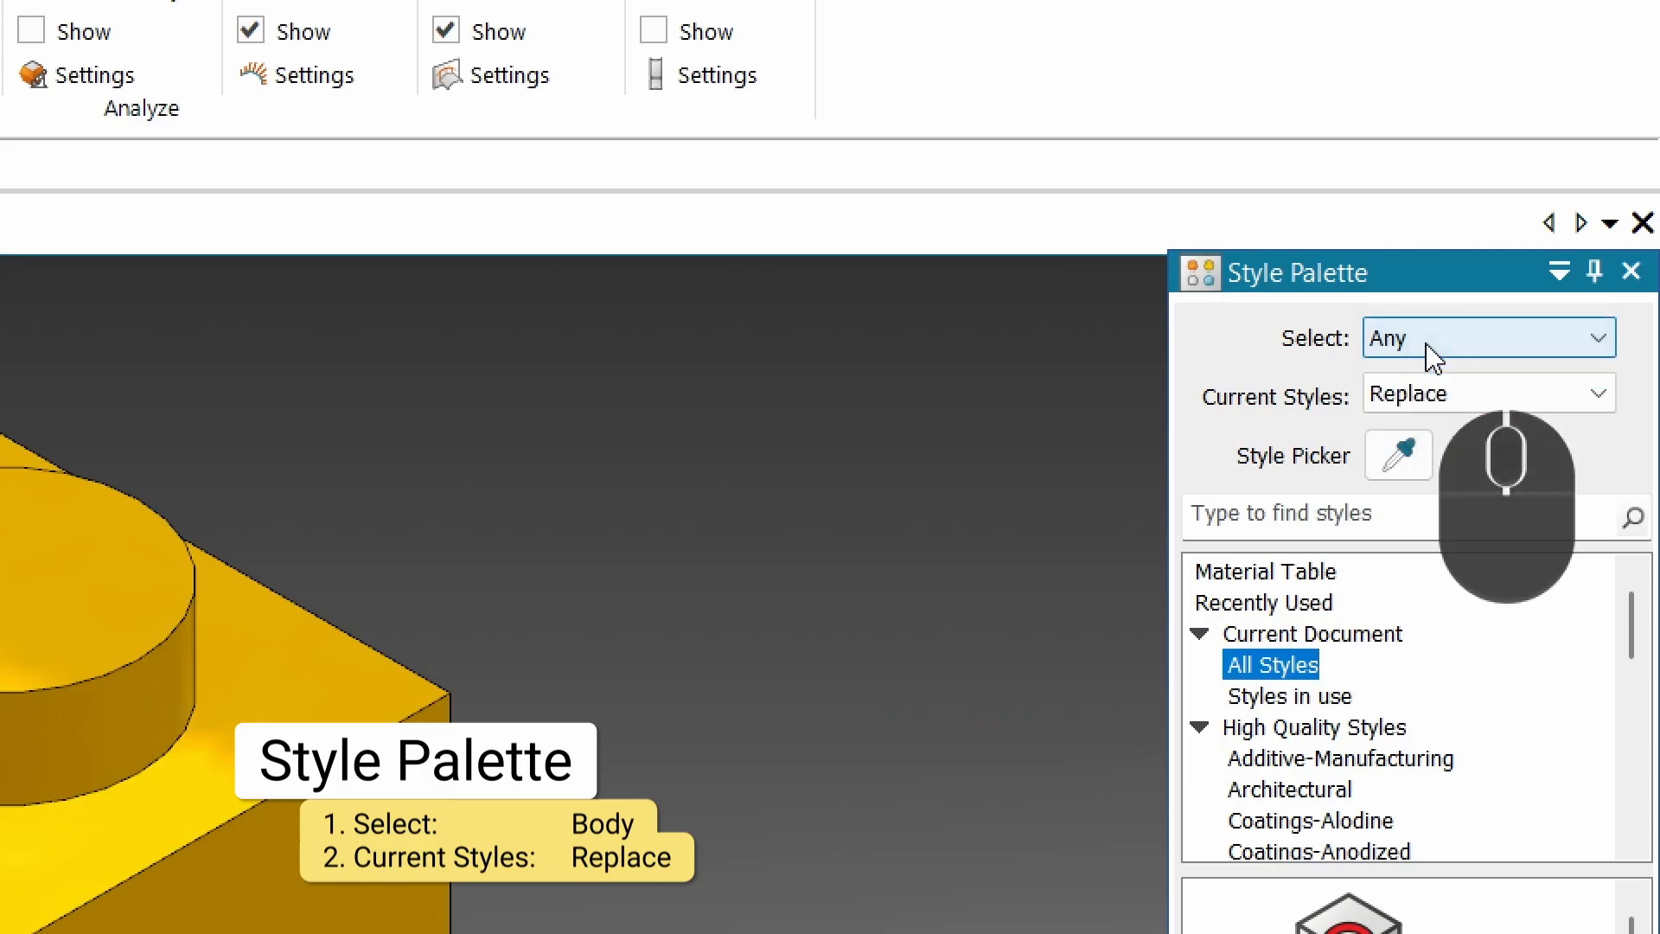
{"action": "left_click", "coordinate": [1432, 351]}
{"action": "left_click", "coordinate": [1401, 396]}
Show the Plastics category of the high quality styles
{"action": "scroll", "coordinate": [1528, 714], "scroll_direction": "down", "scroll_amount": 2}
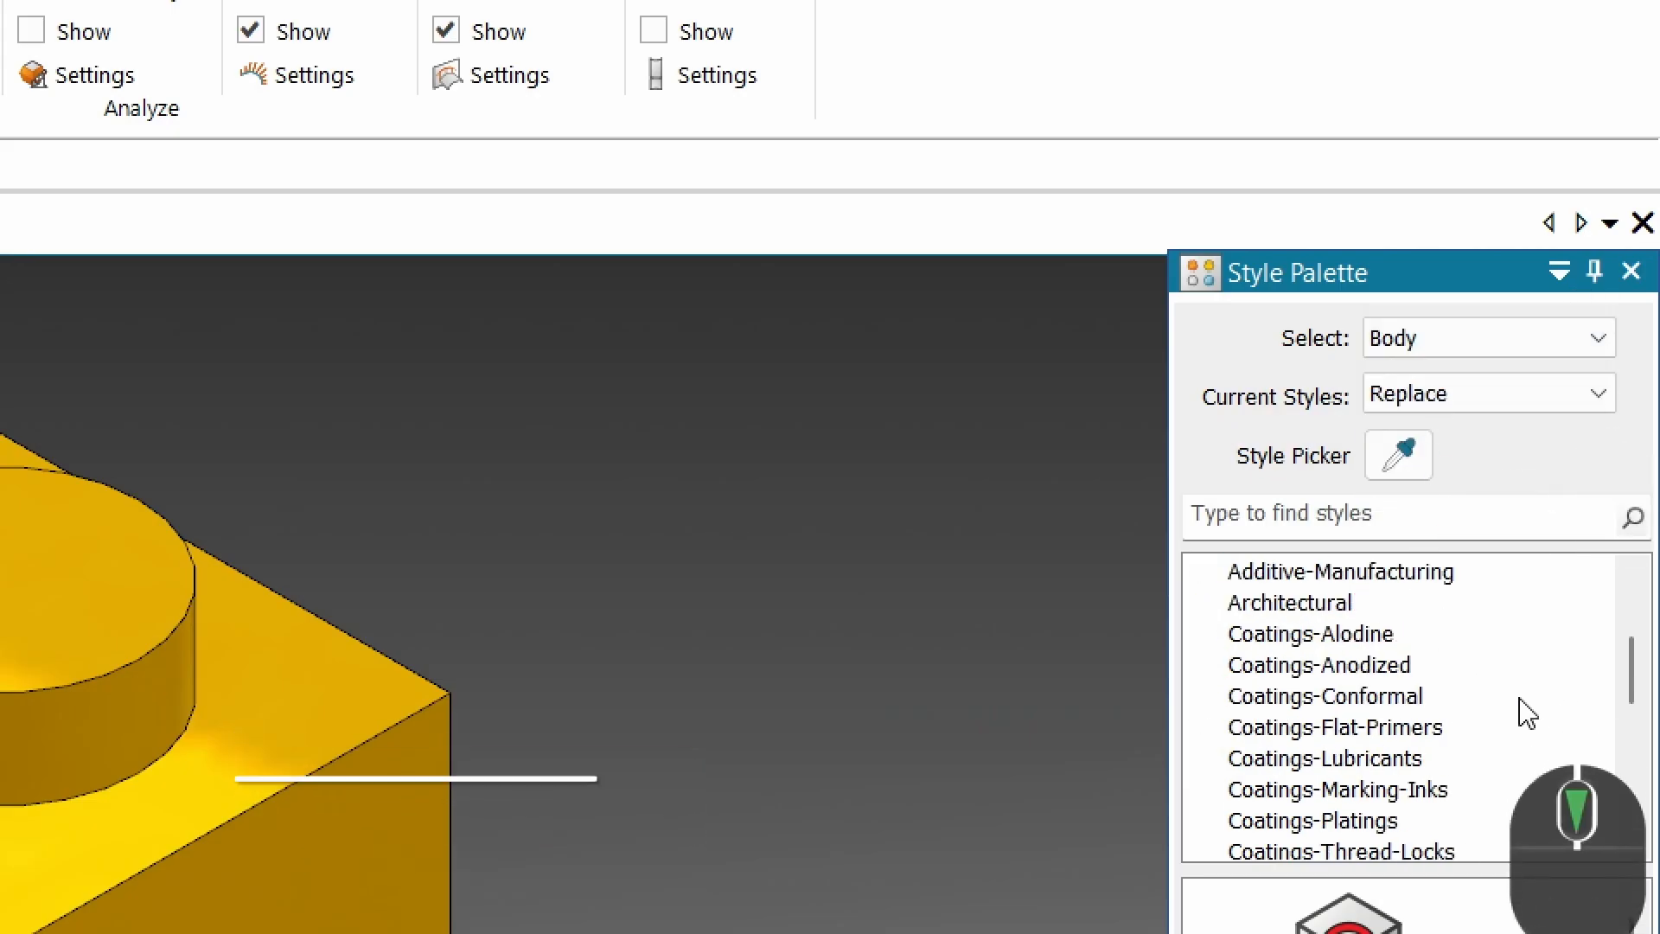
{"action": "scroll", "coordinate": [1528, 714], "scroll_direction": "down", "scroll_amount": 3}
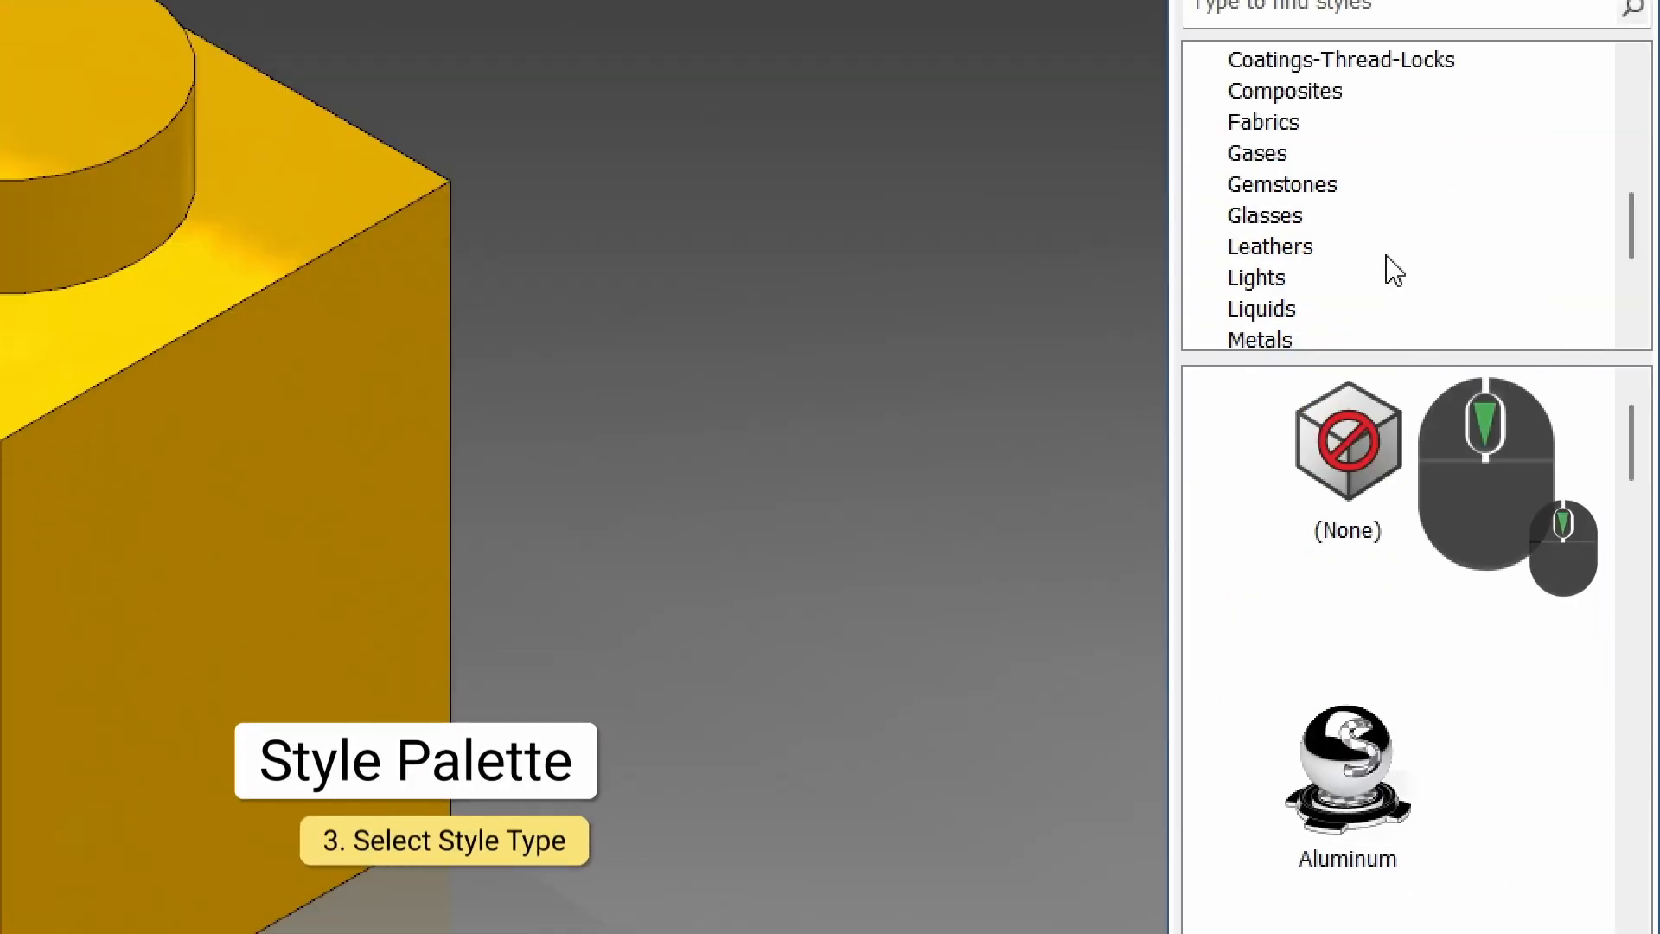
{"action": "scroll", "coordinate": [1395, 270], "scroll_direction": "up", "scroll_amount": 4}
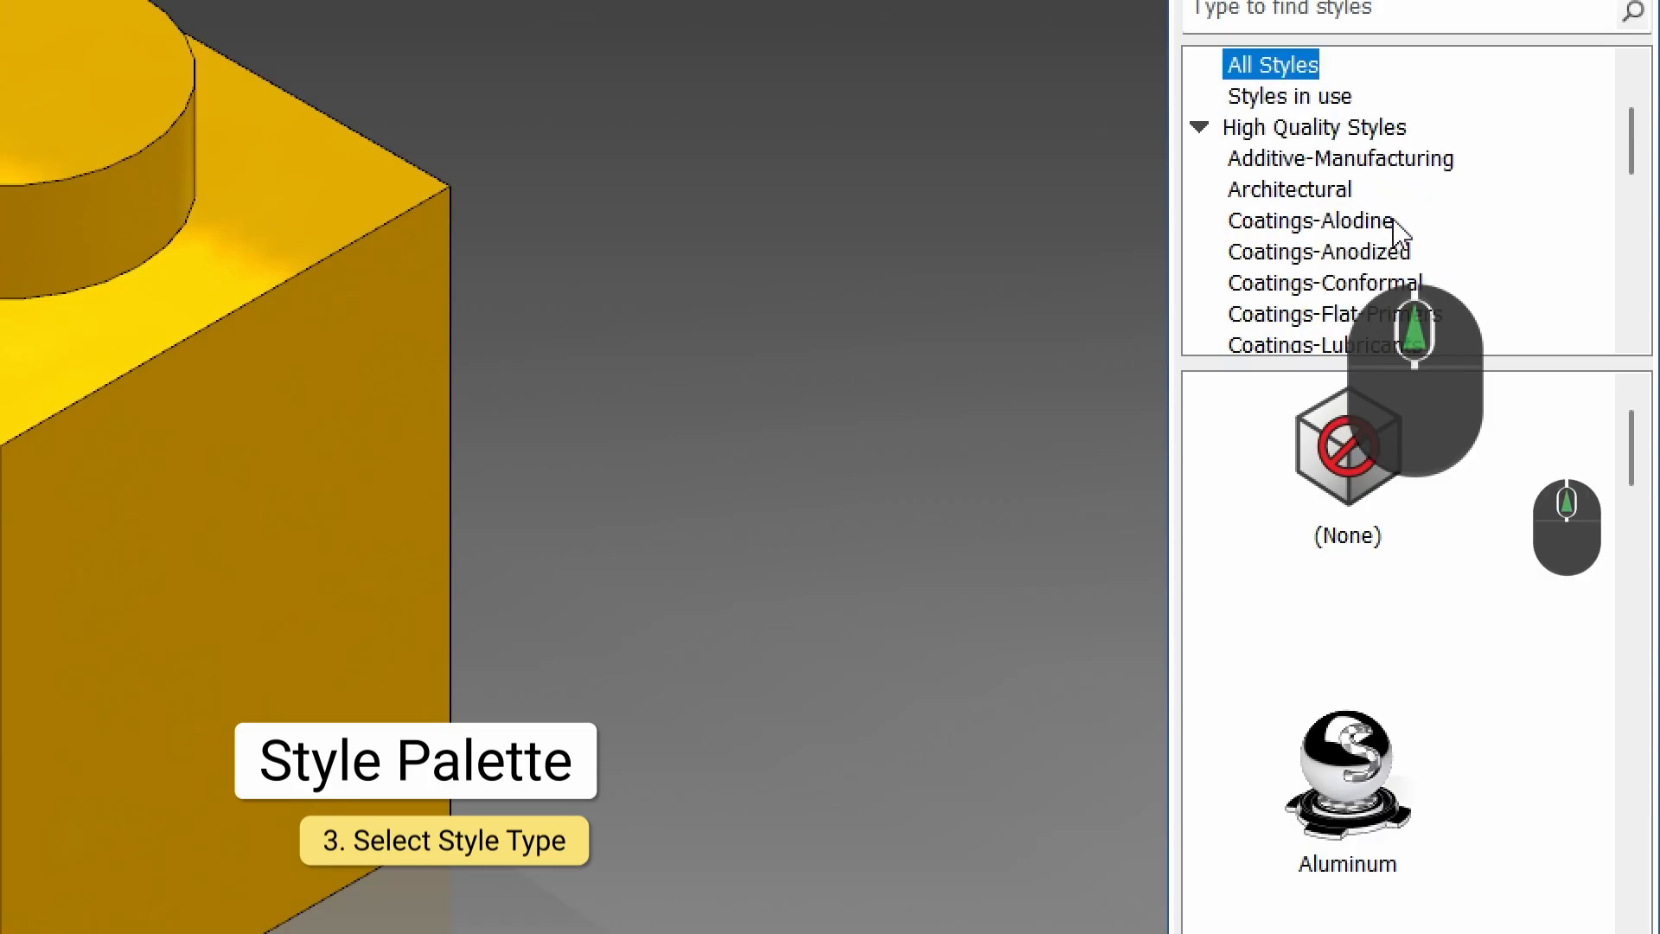
{"action": "scroll", "coordinate": [1398, 229], "scroll_direction": "down", "scroll_amount": 5}
{"action": "left_click", "coordinate": [1271, 284]}
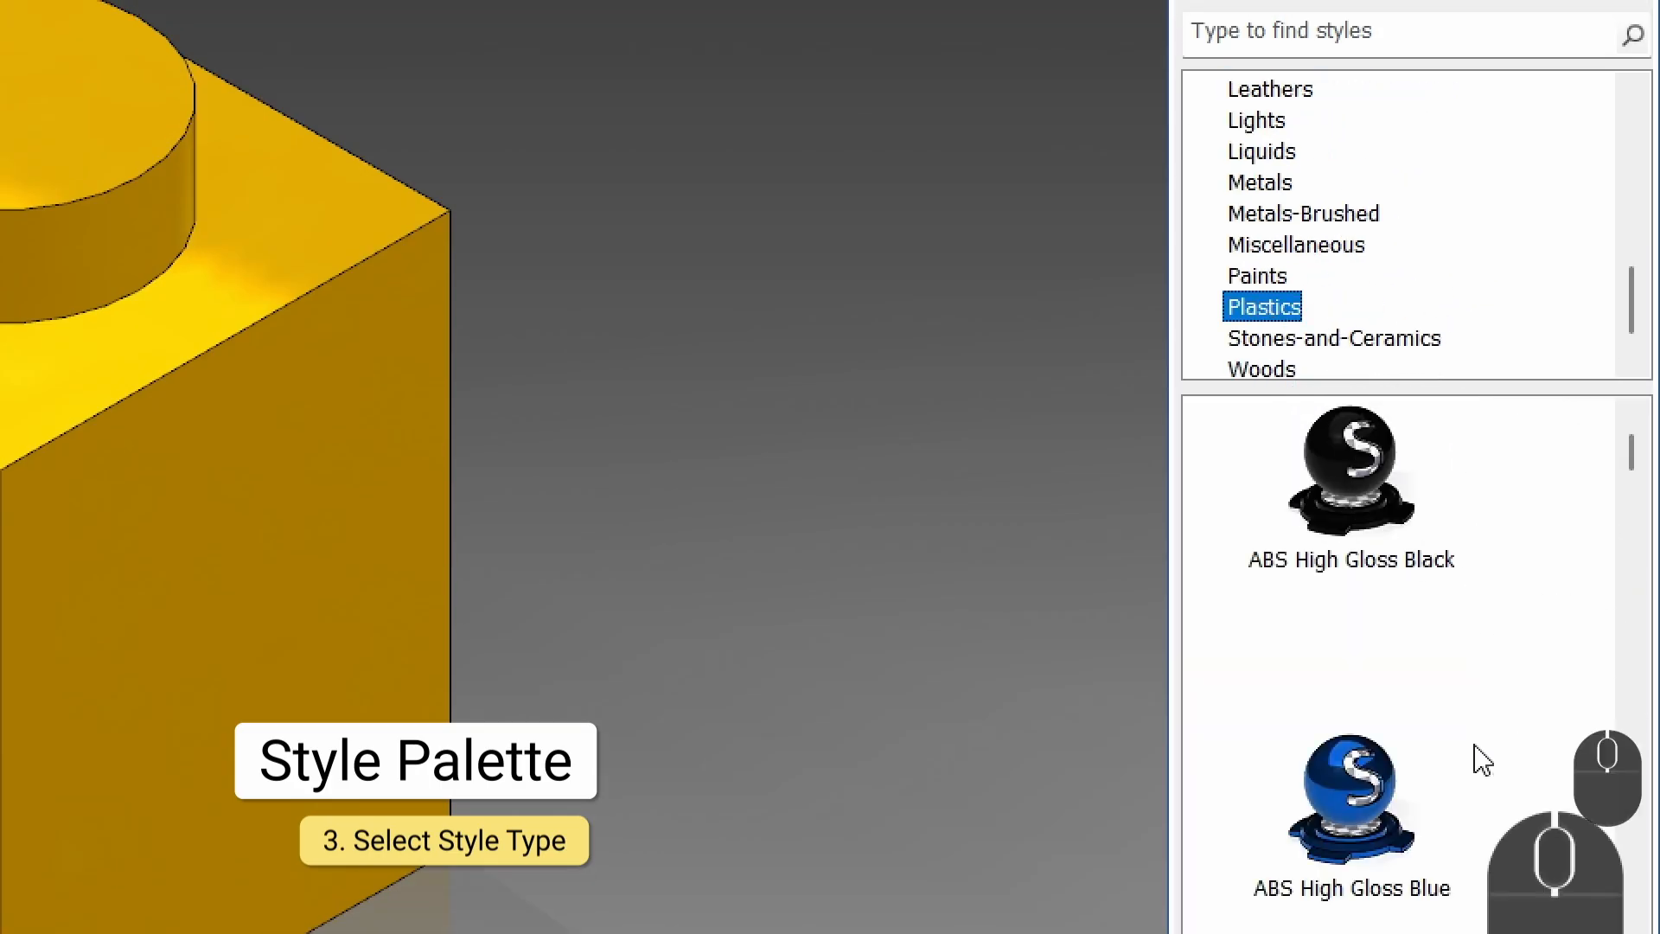
Apply the Acrylic Translucent Red style to the brick body and exit style application
{"action": "scroll", "coordinate": [1492, 692], "scroll_direction": "down", "scroll_amount": 3}
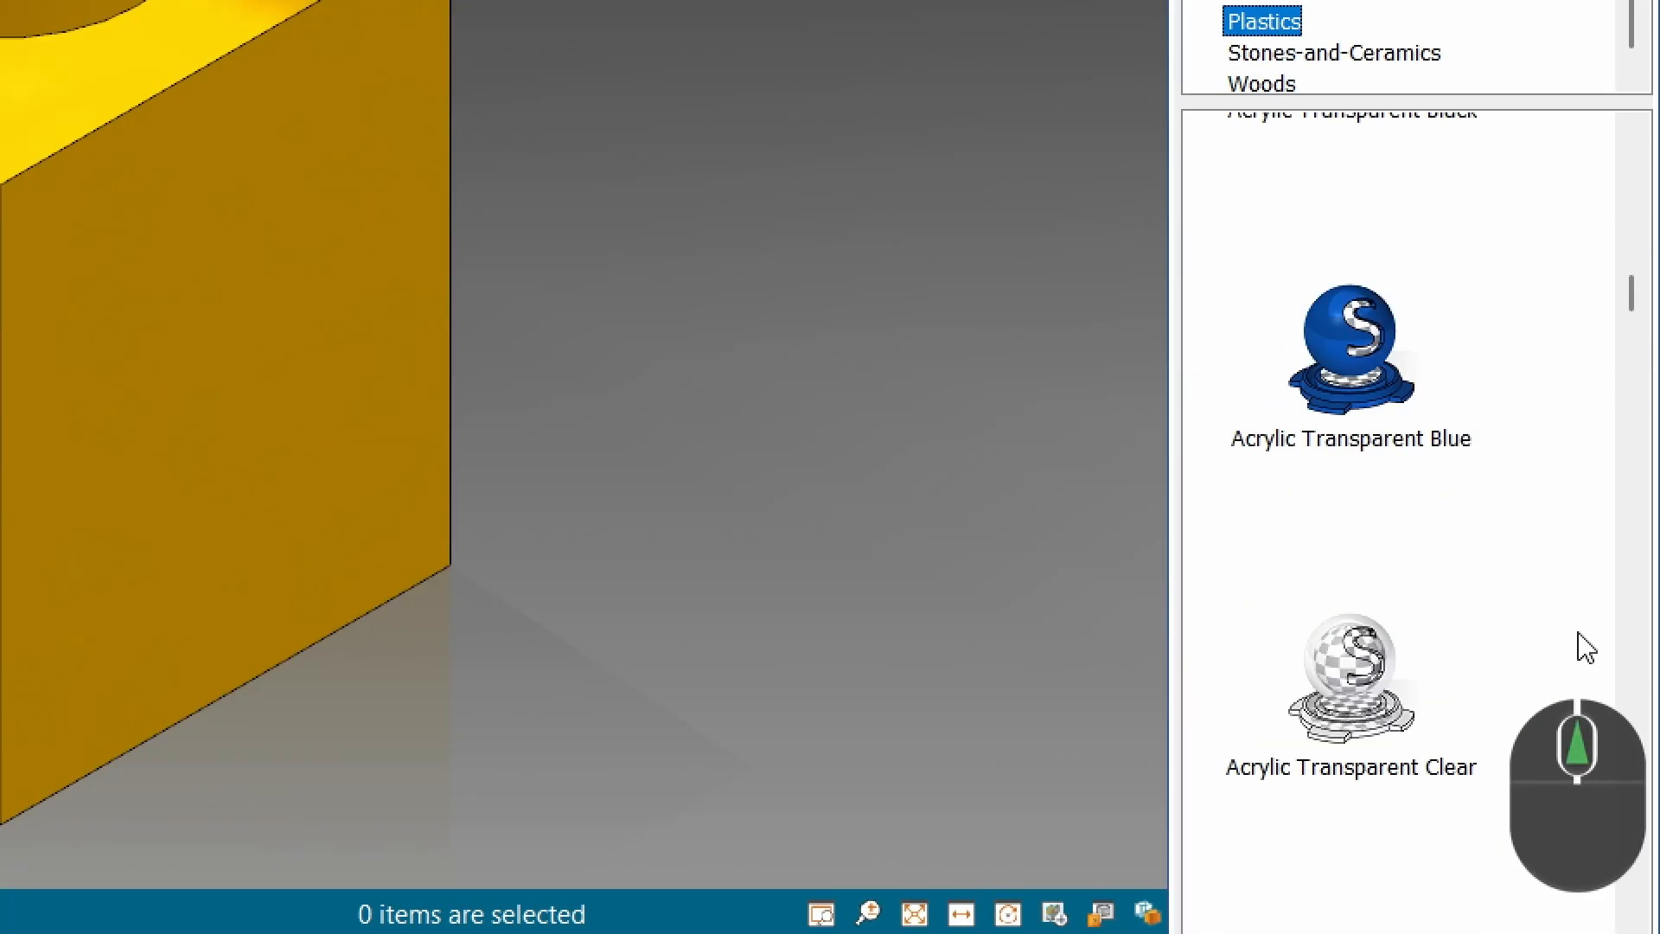
{"action": "scroll", "coordinate": [1577, 634], "scroll_direction": "up", "scroll_amount": 3}
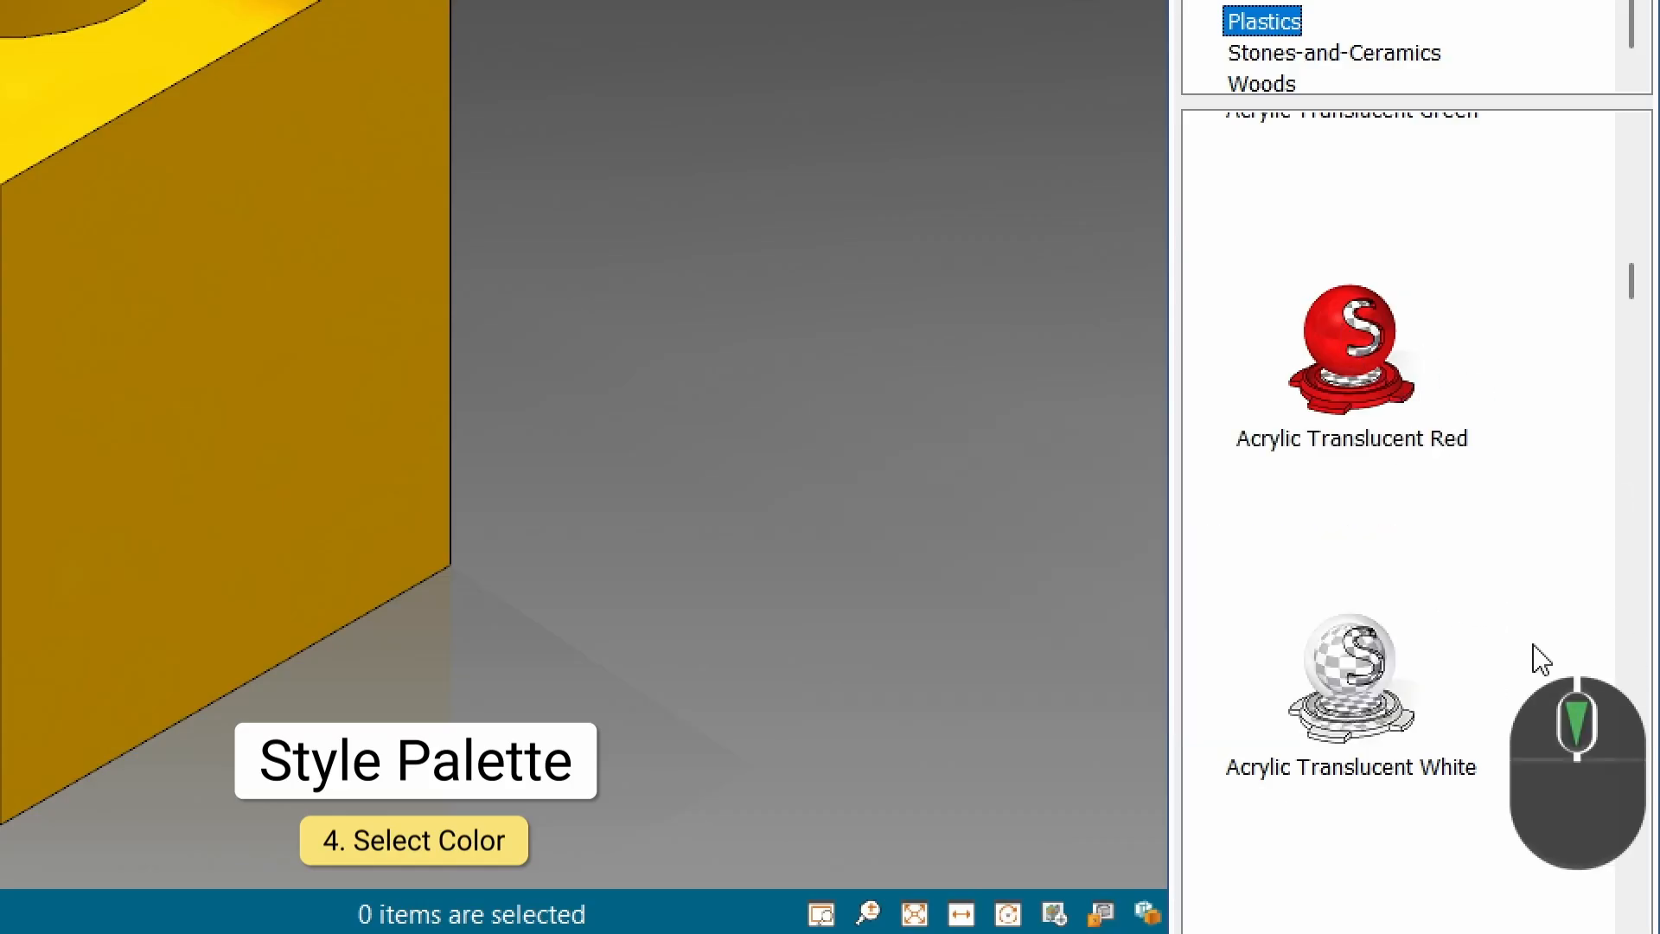
{"action": "left_click", "coordinate": [1342, 329]}
{"action": "left_click_drag", "start_coordinate": [1342, 333], "coordinate": [1401, 467]}
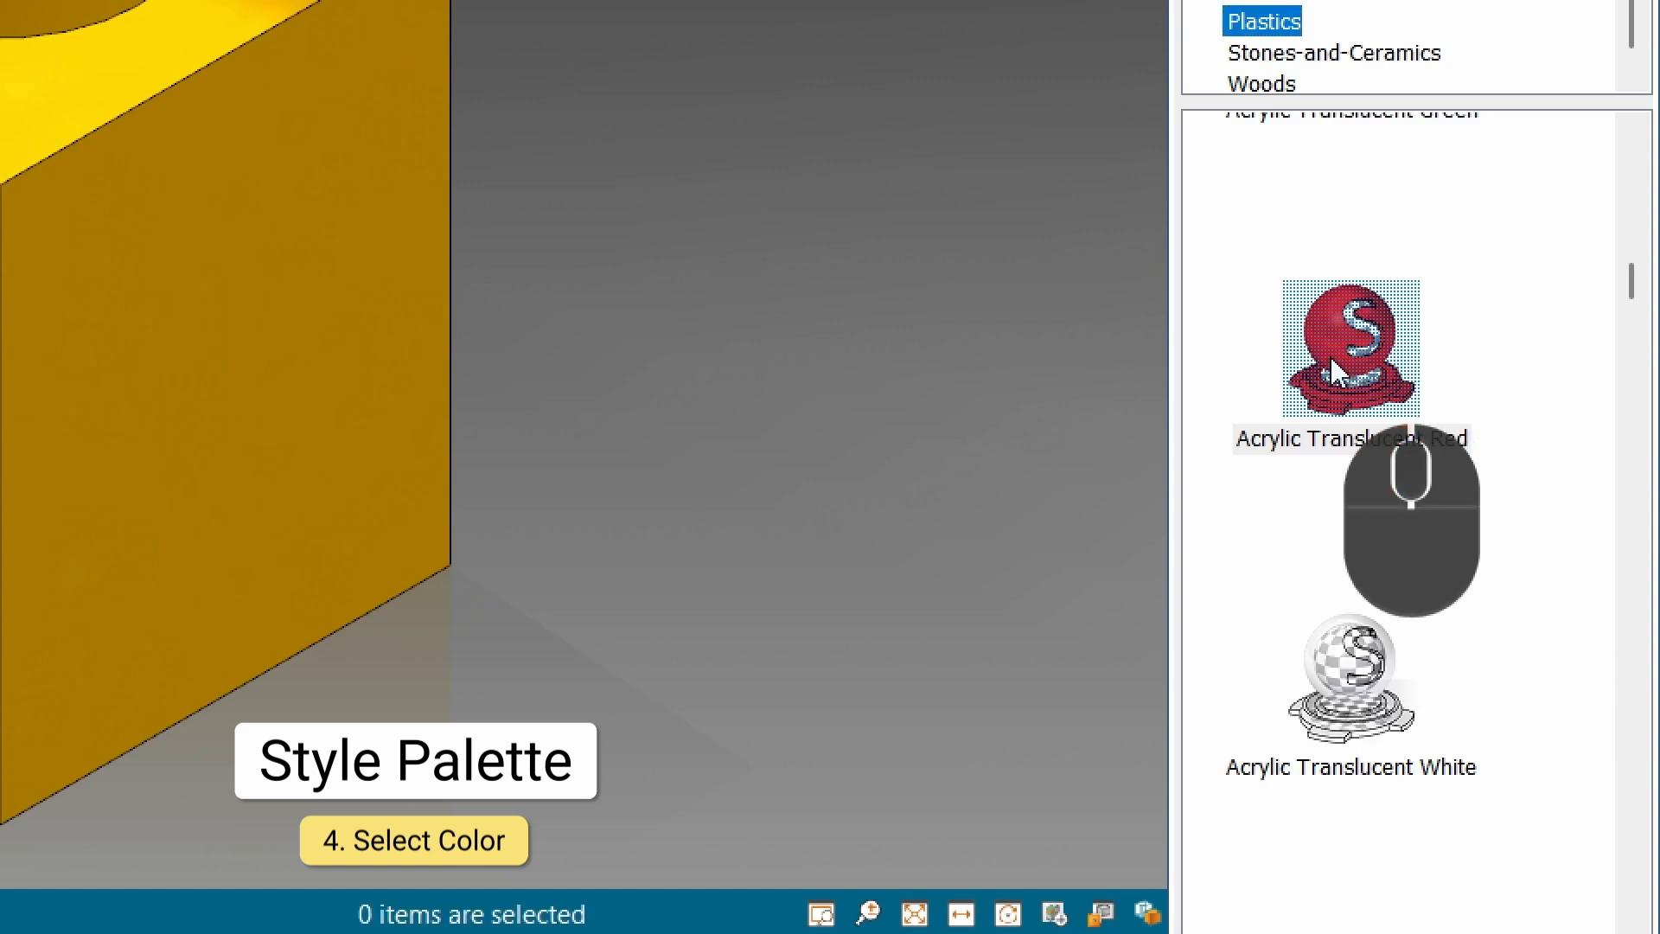
{"action": "middle_click", "coordinate": [620, 578]}
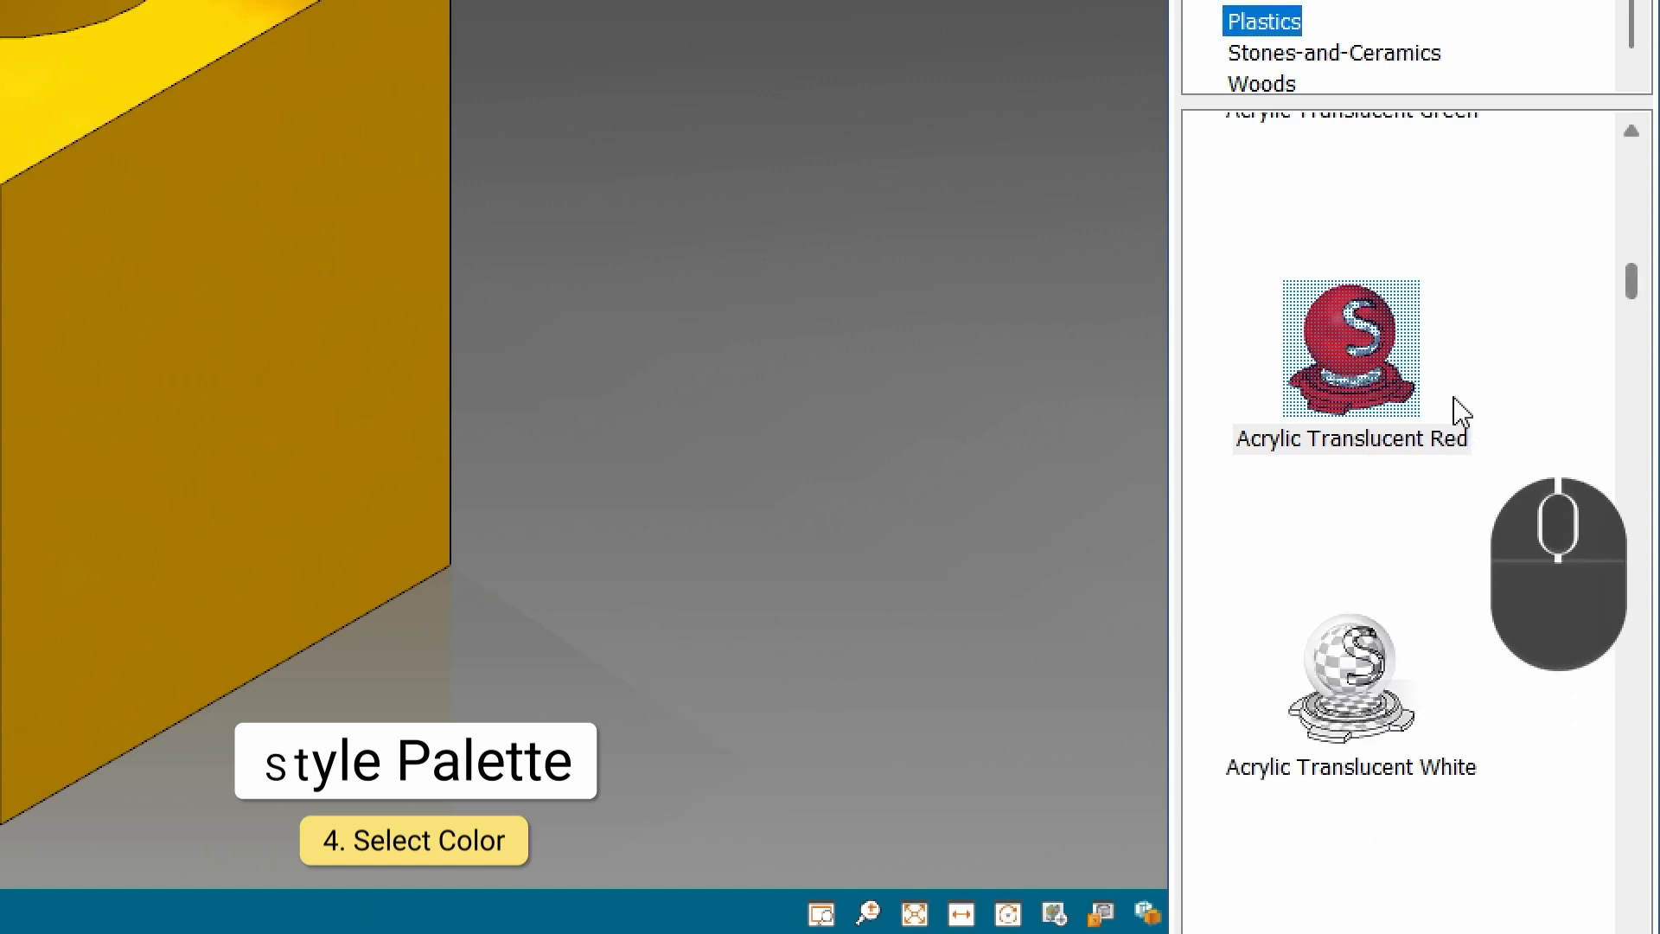
{"action": "left_click", "coordinate": [1317, 339]}
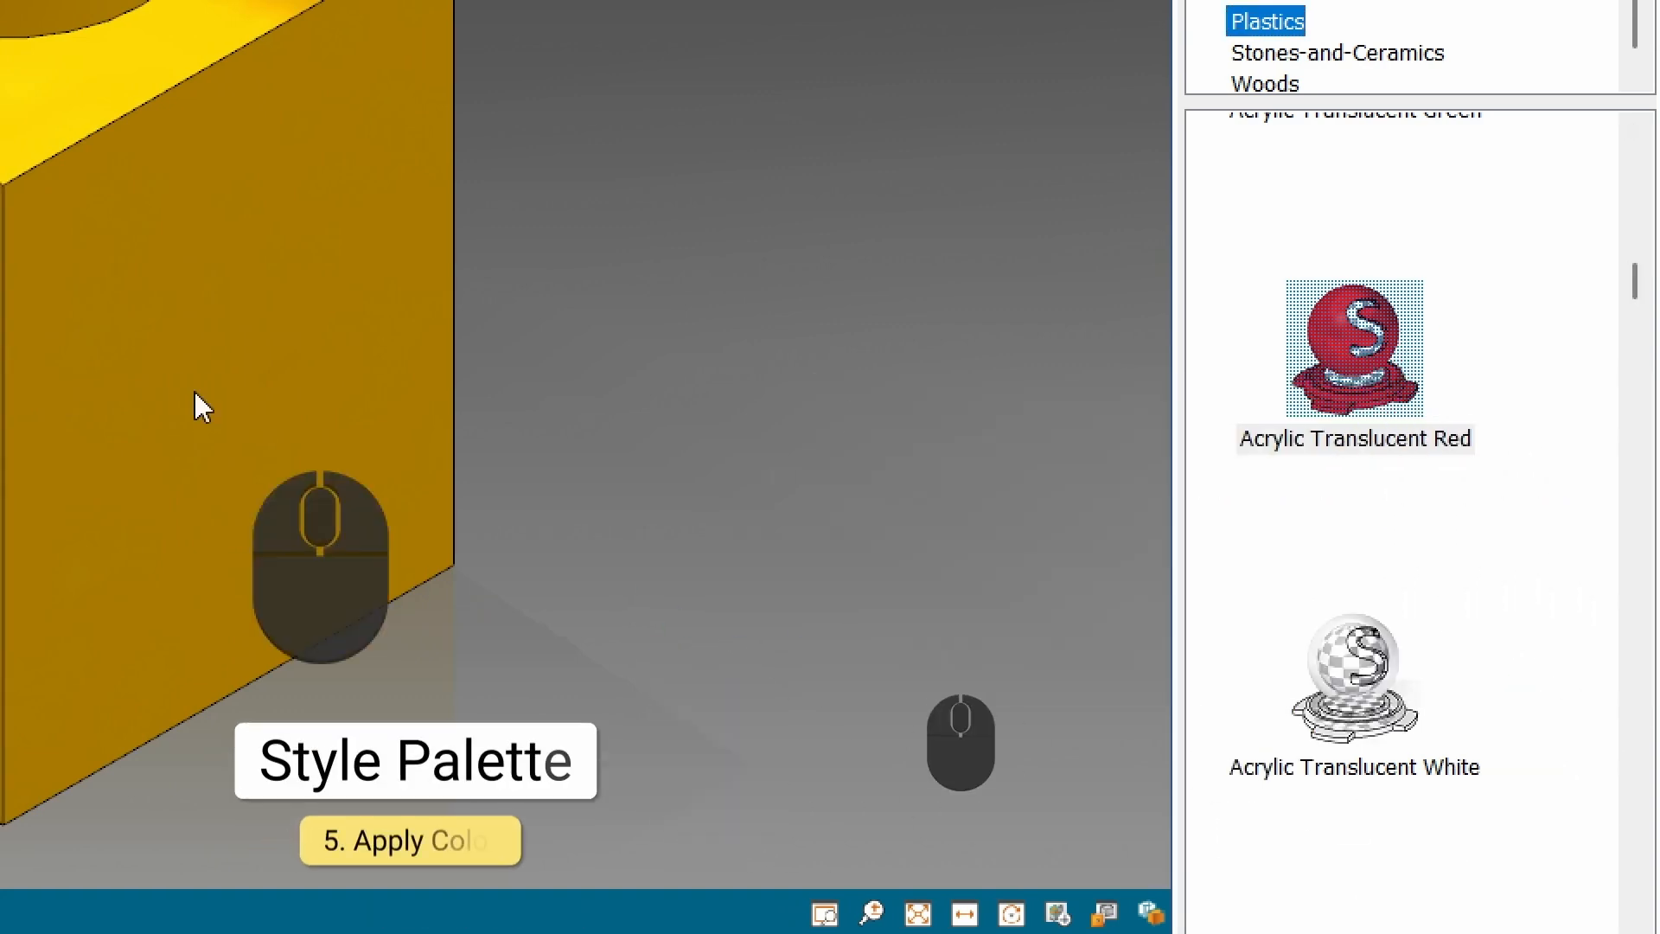
{"action": "left_click", "coordinate": [280, 347]}
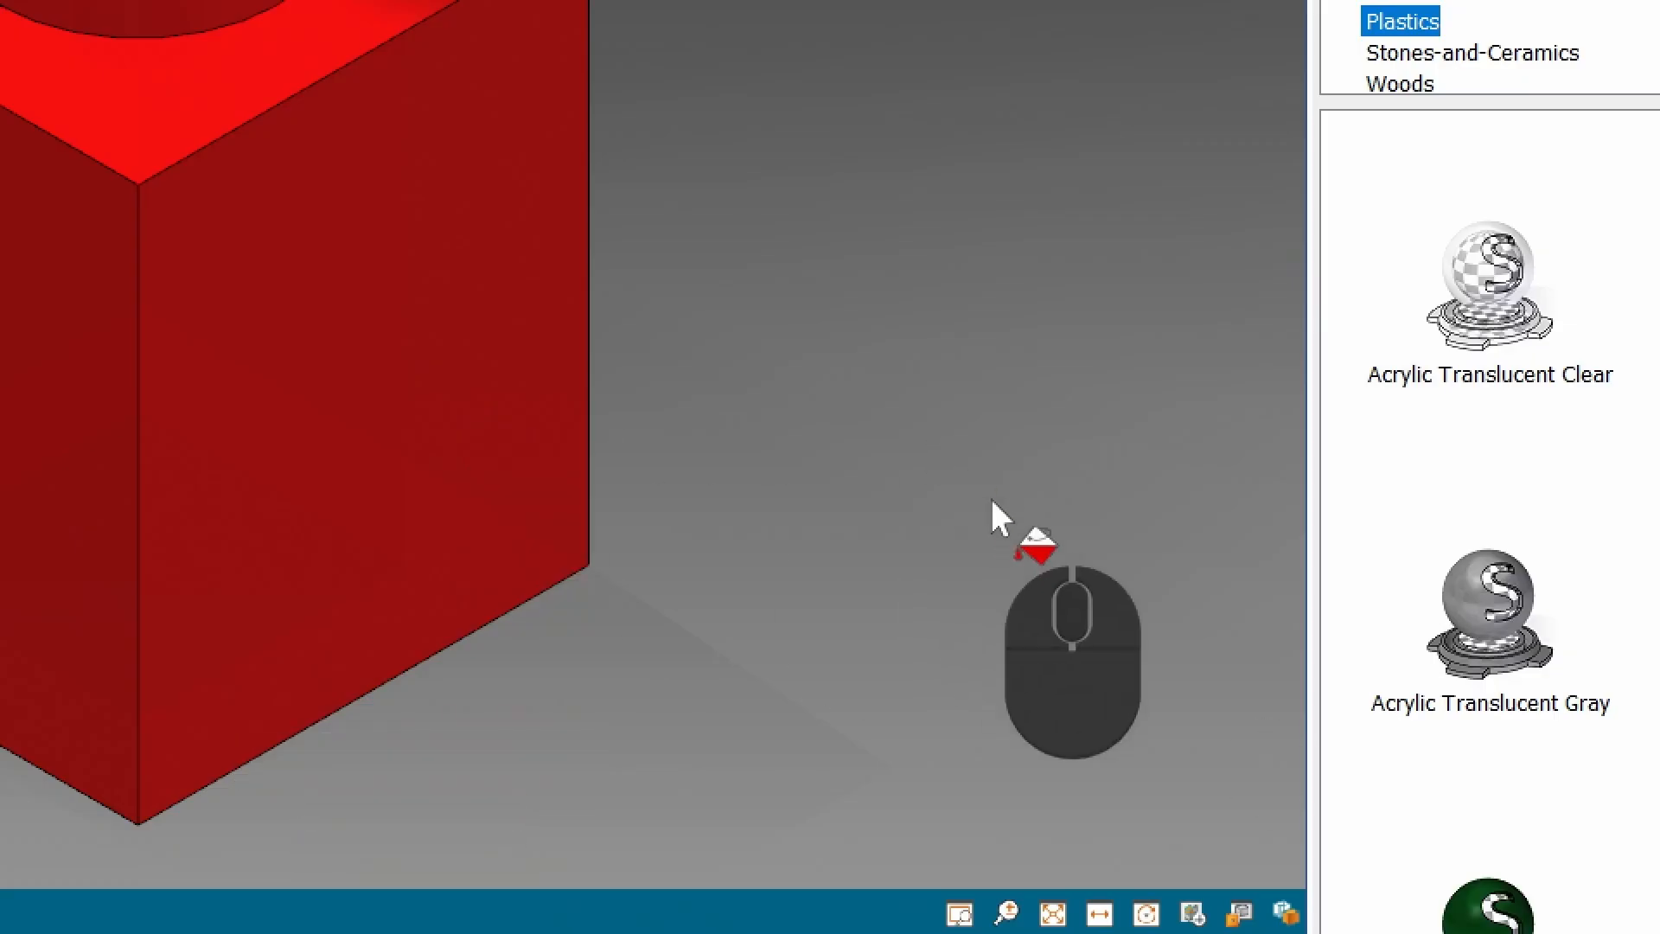
{"action": "key", "text": "ctrl+4"}
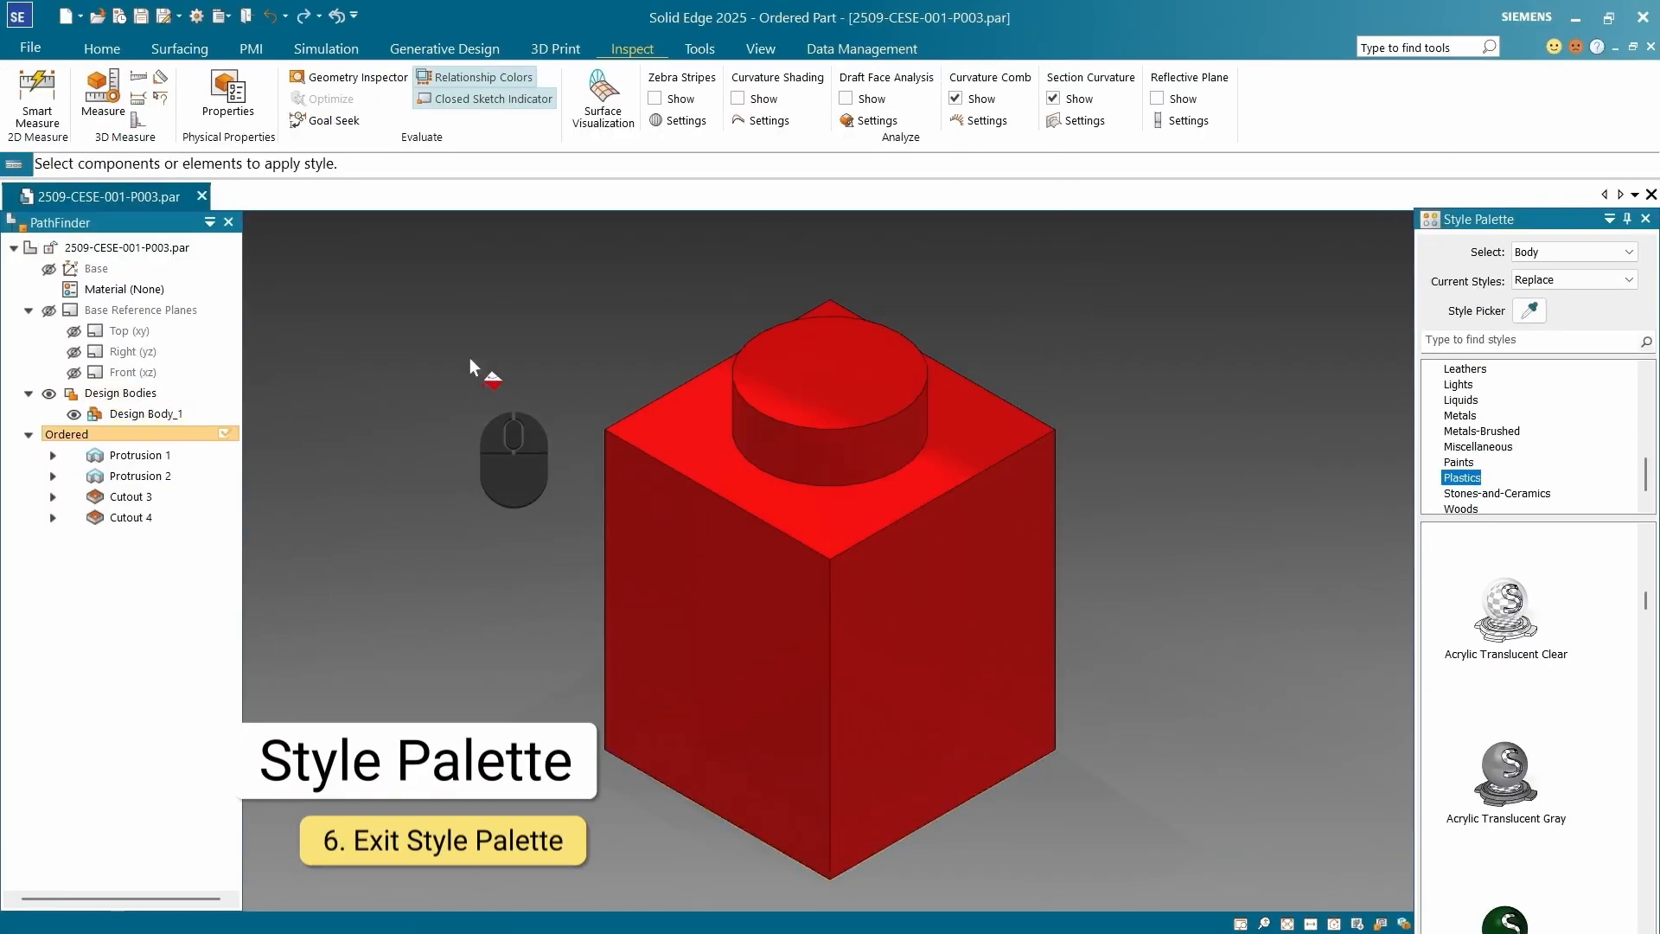
{"action": "left_click", "coordinate": [687, 406]}
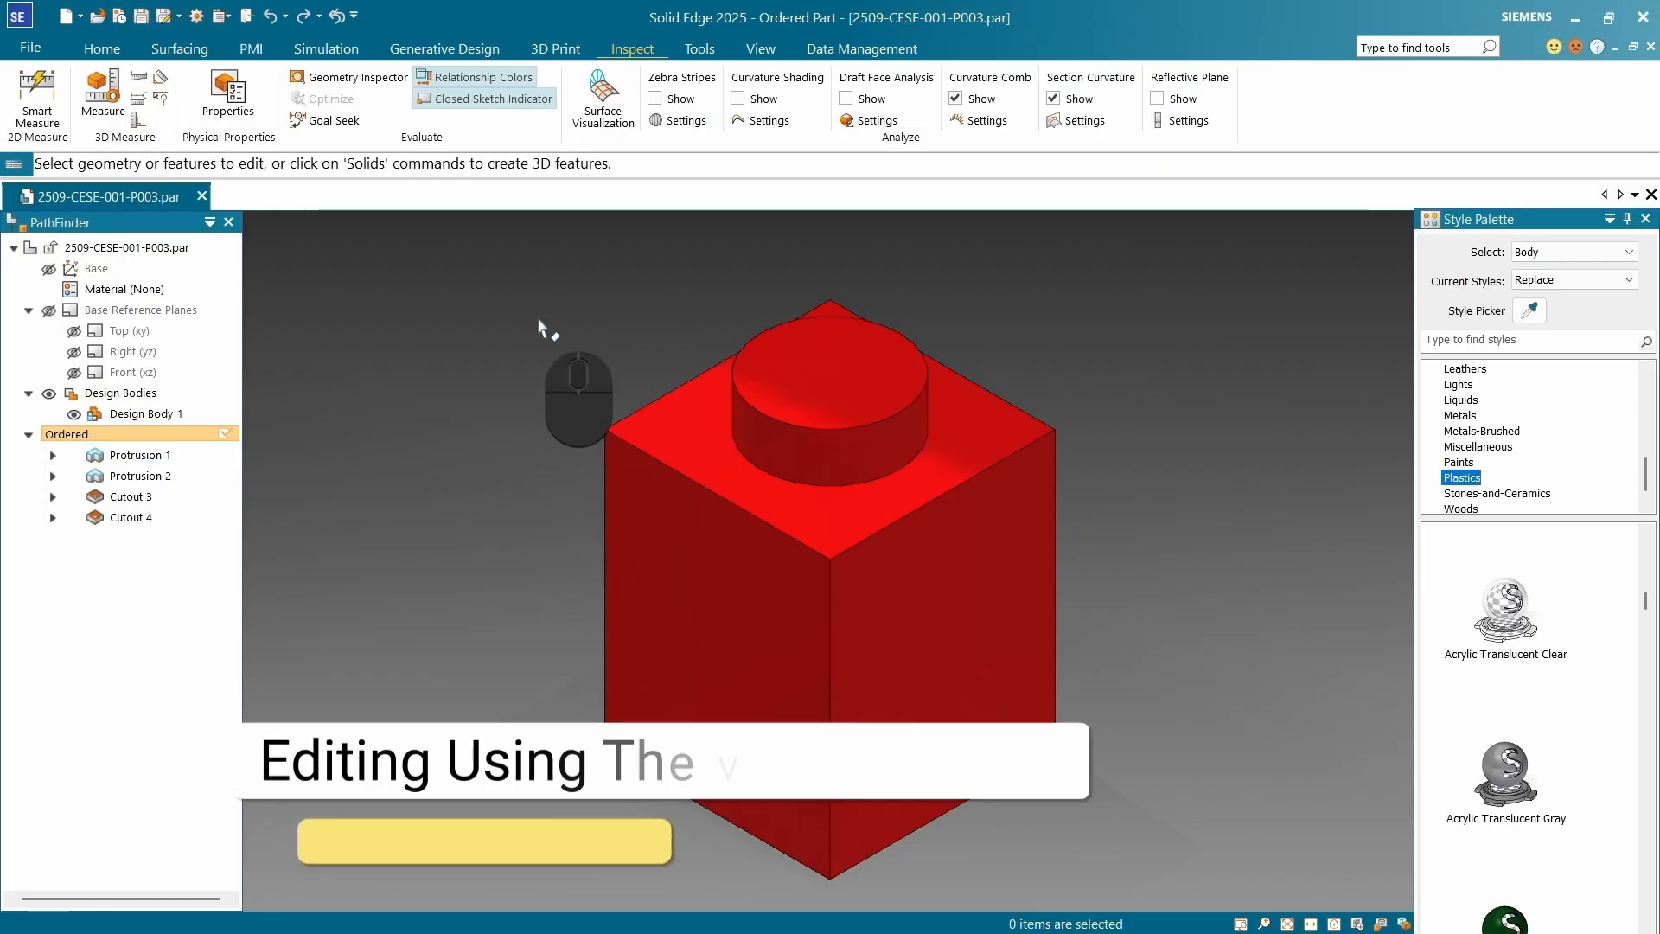
Open the variable table clear of the brick and close the Style Palette
{"action": "left_click", "coordinate": [699, 49]}
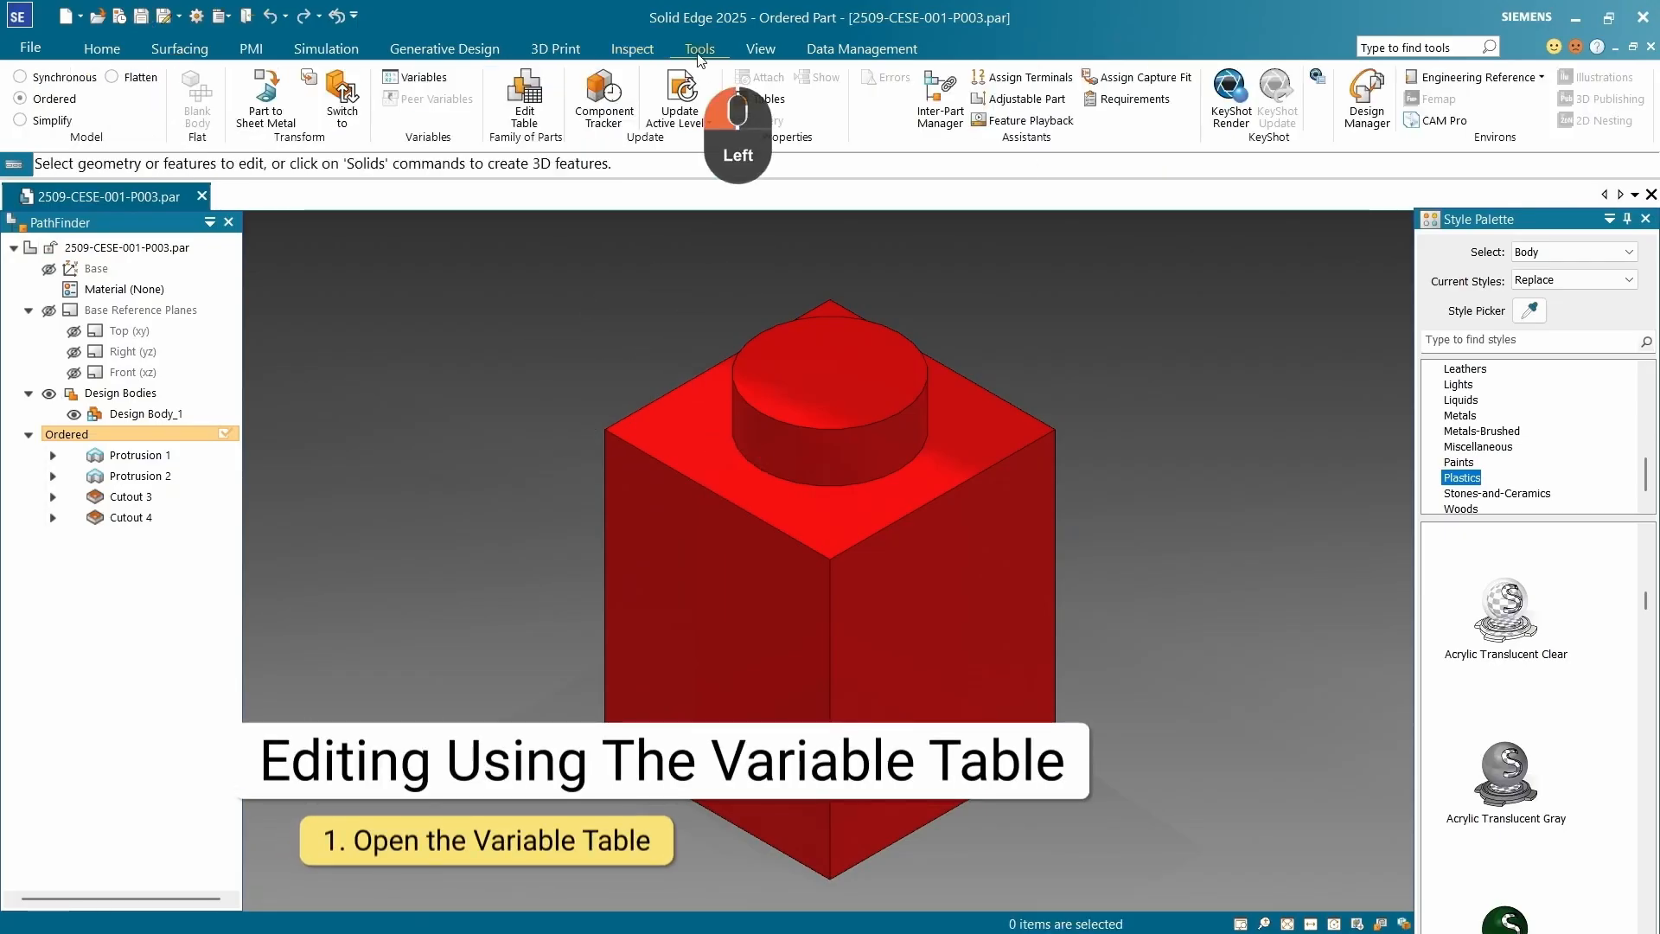
{"action": "left_click", "coordinate": [428, 80]}
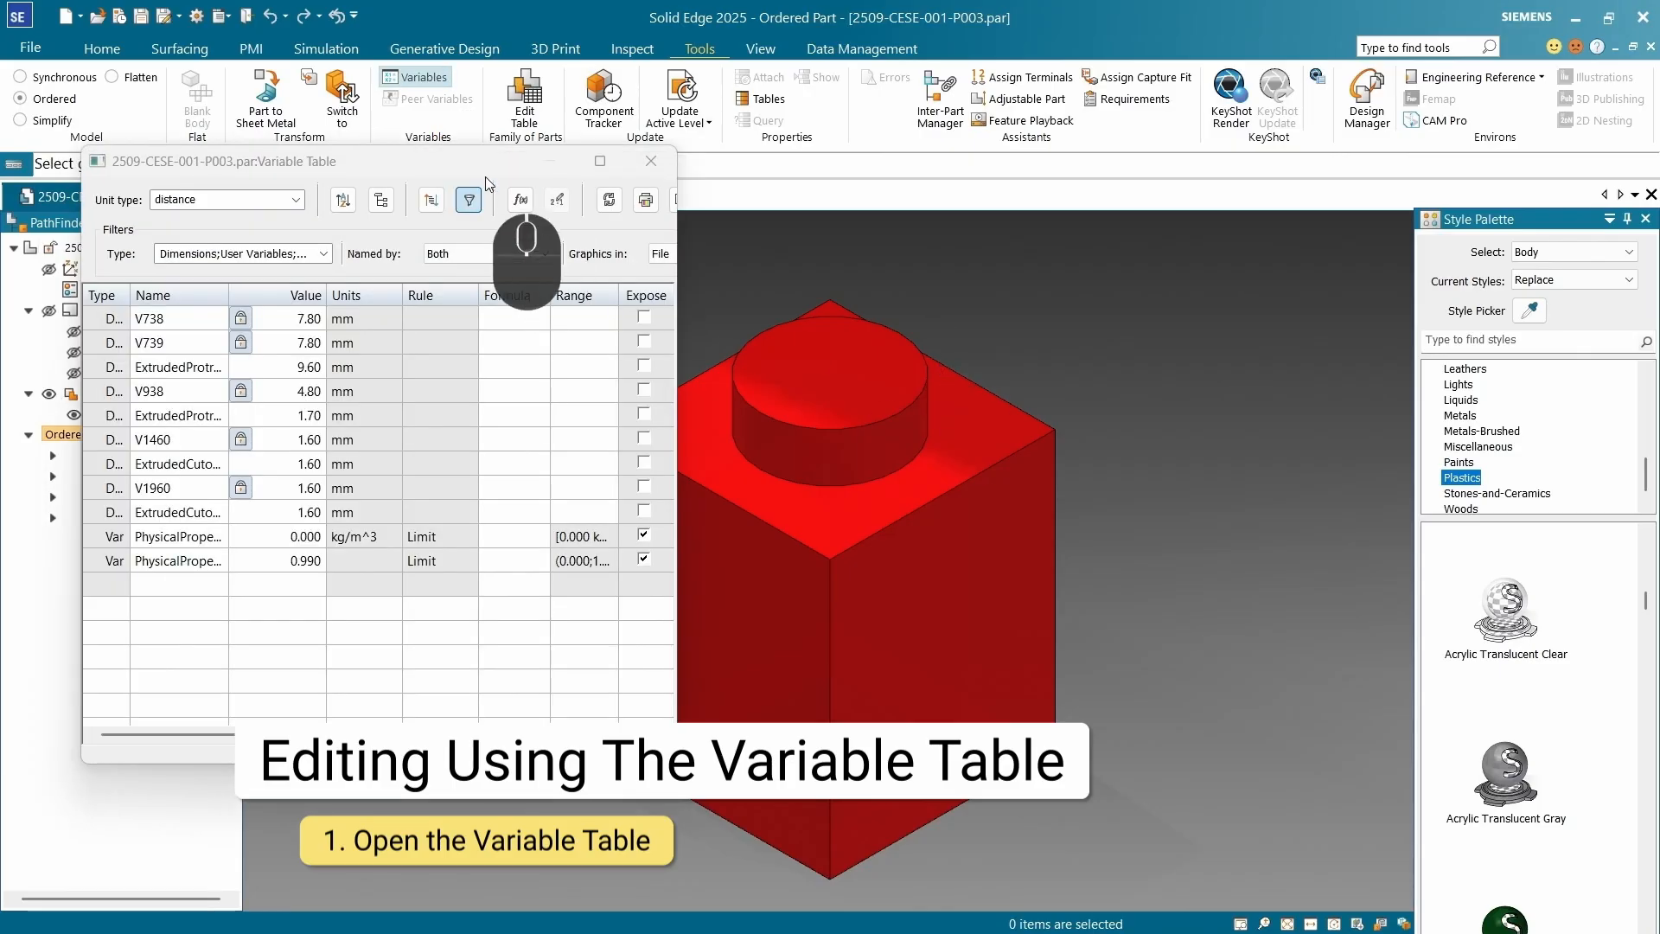
{"action": "left_click_drag", "start_coordinate": [449, 166], "coordinate": [434, 156]}
{"action": "scroll", "coordinate": [1193, 424], "scroll_direction": "down", "scroll_amount": 3}
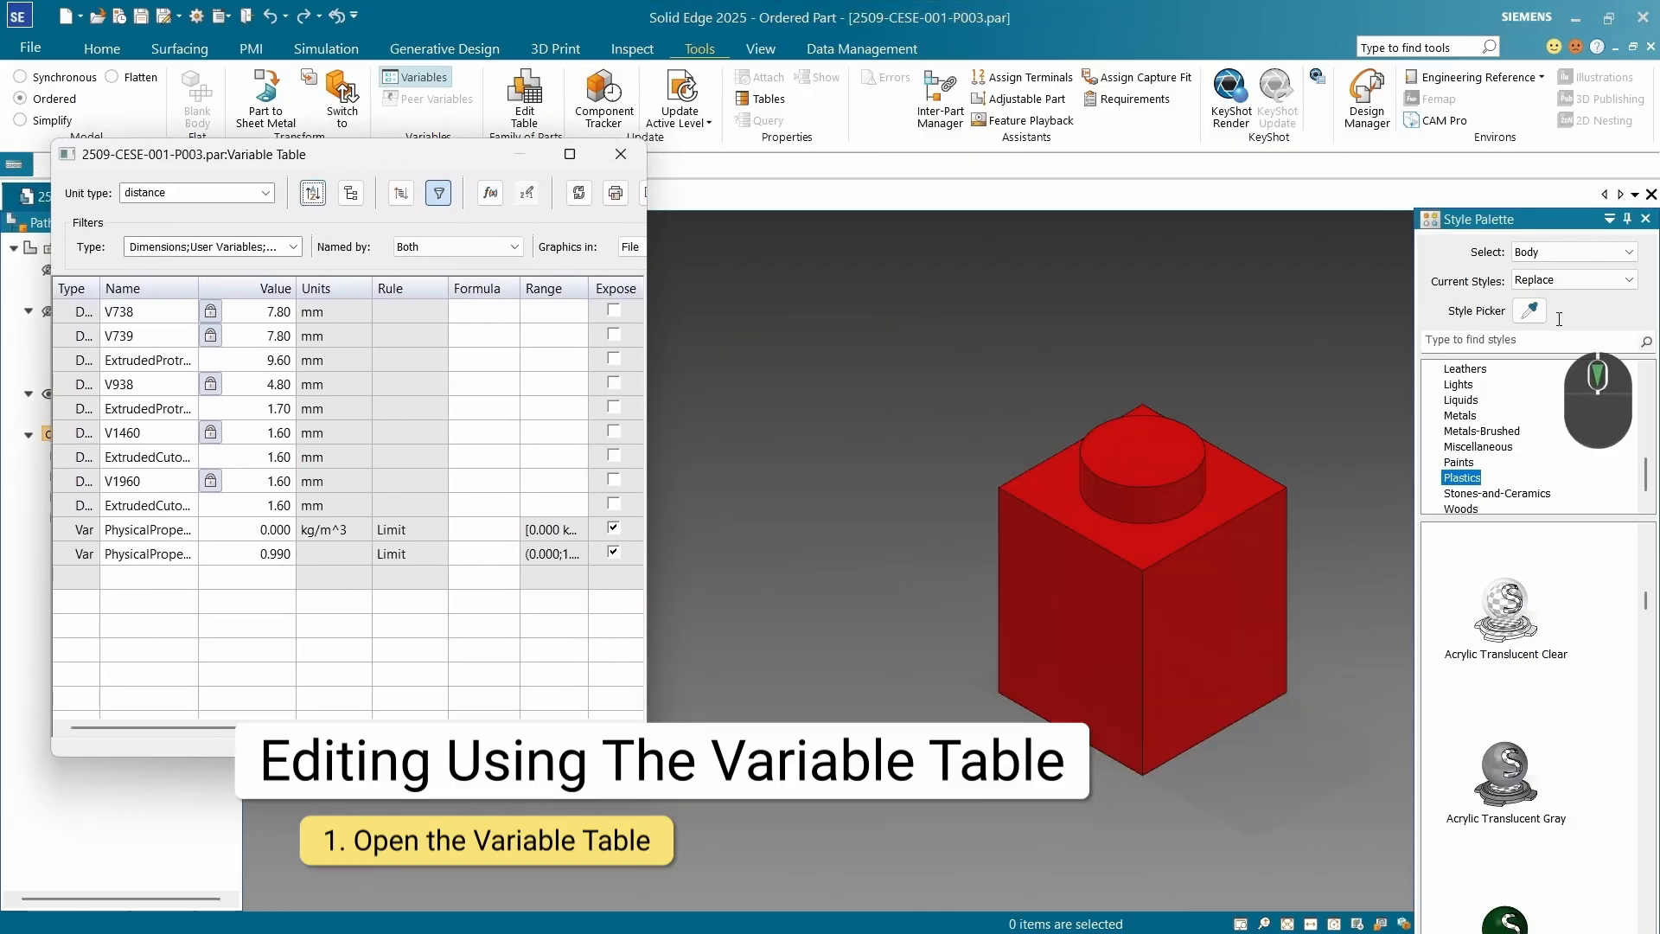
{"action": "left_click", "coordinate": [1646, 221]}
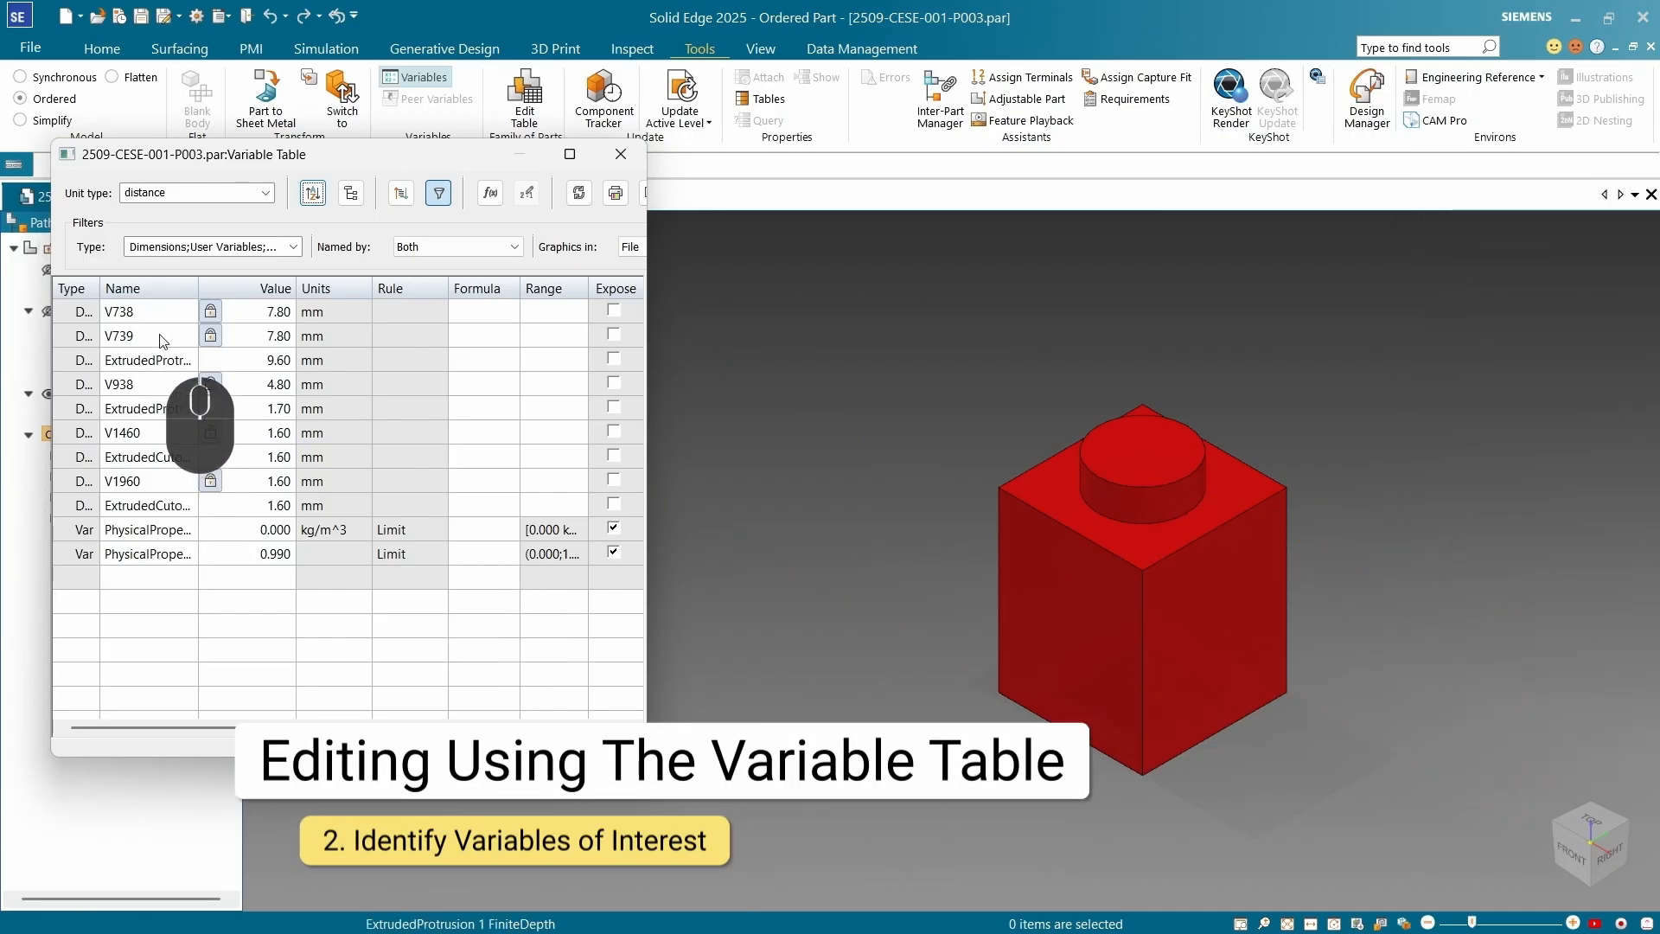
Examine in the model which dimensions the protrusion and cutout variables in the variable table control
{"action": "scroll", "coordinate": [1200, 716], "scroll_direction": "up", "scroll_amount": 3}
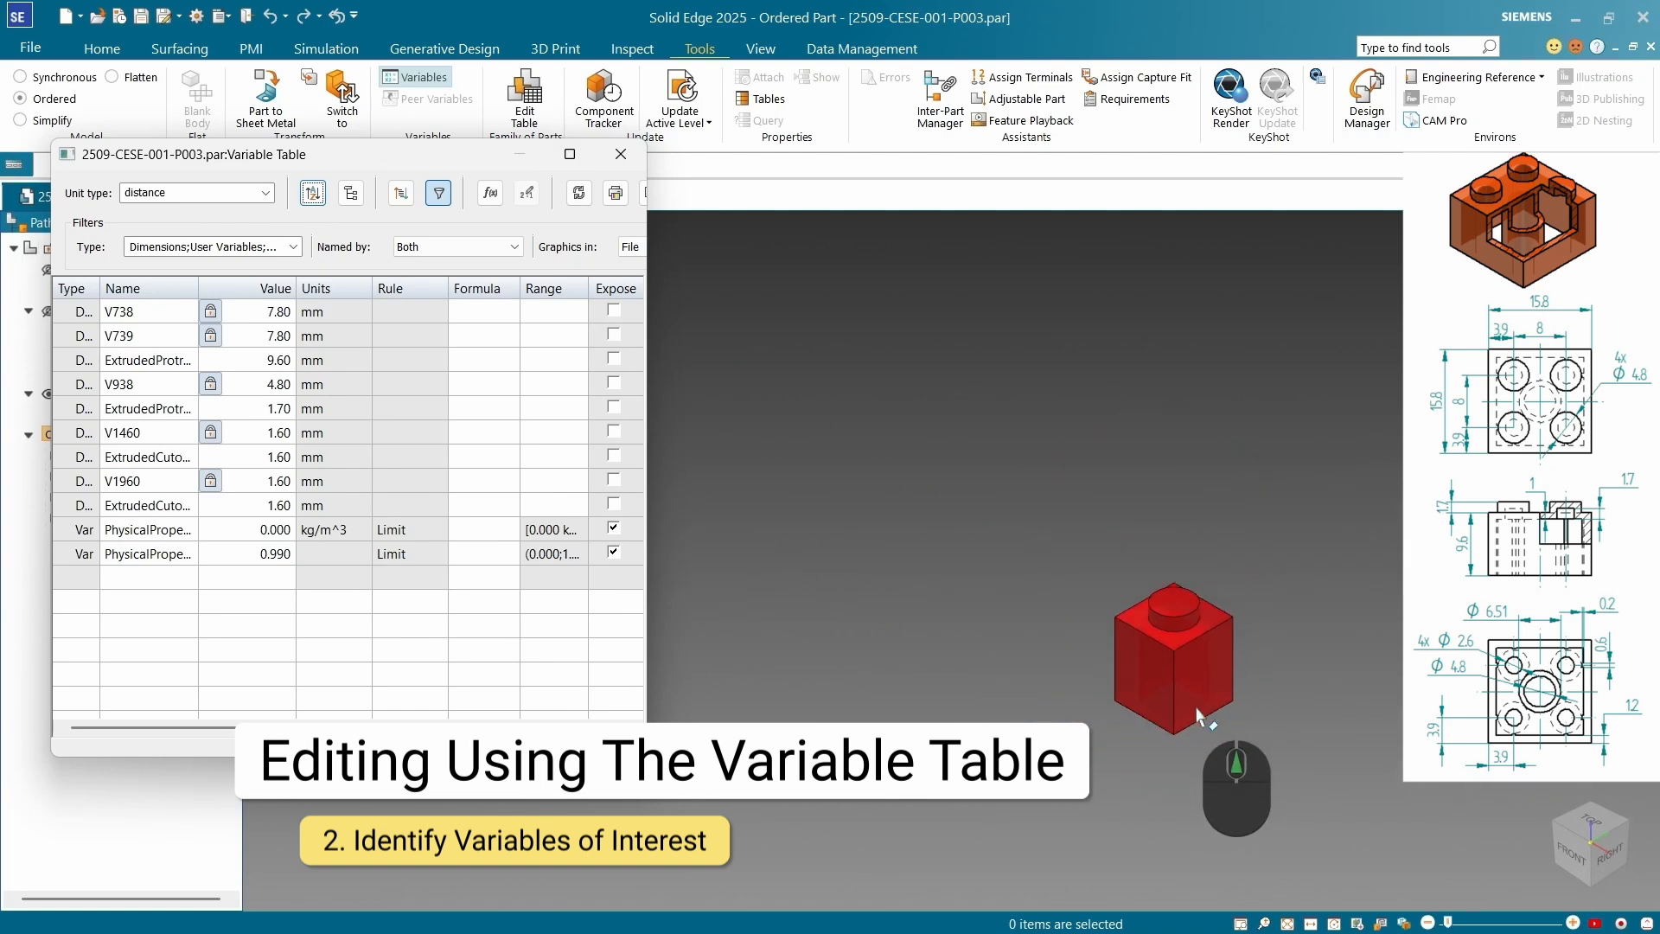
{"action": "scroll", "coordinate": [1157, 714], "scroll_direction": "down", "scroll_amount": 4}
{"action": "mouse_move", "coordinate": [173, 367]}
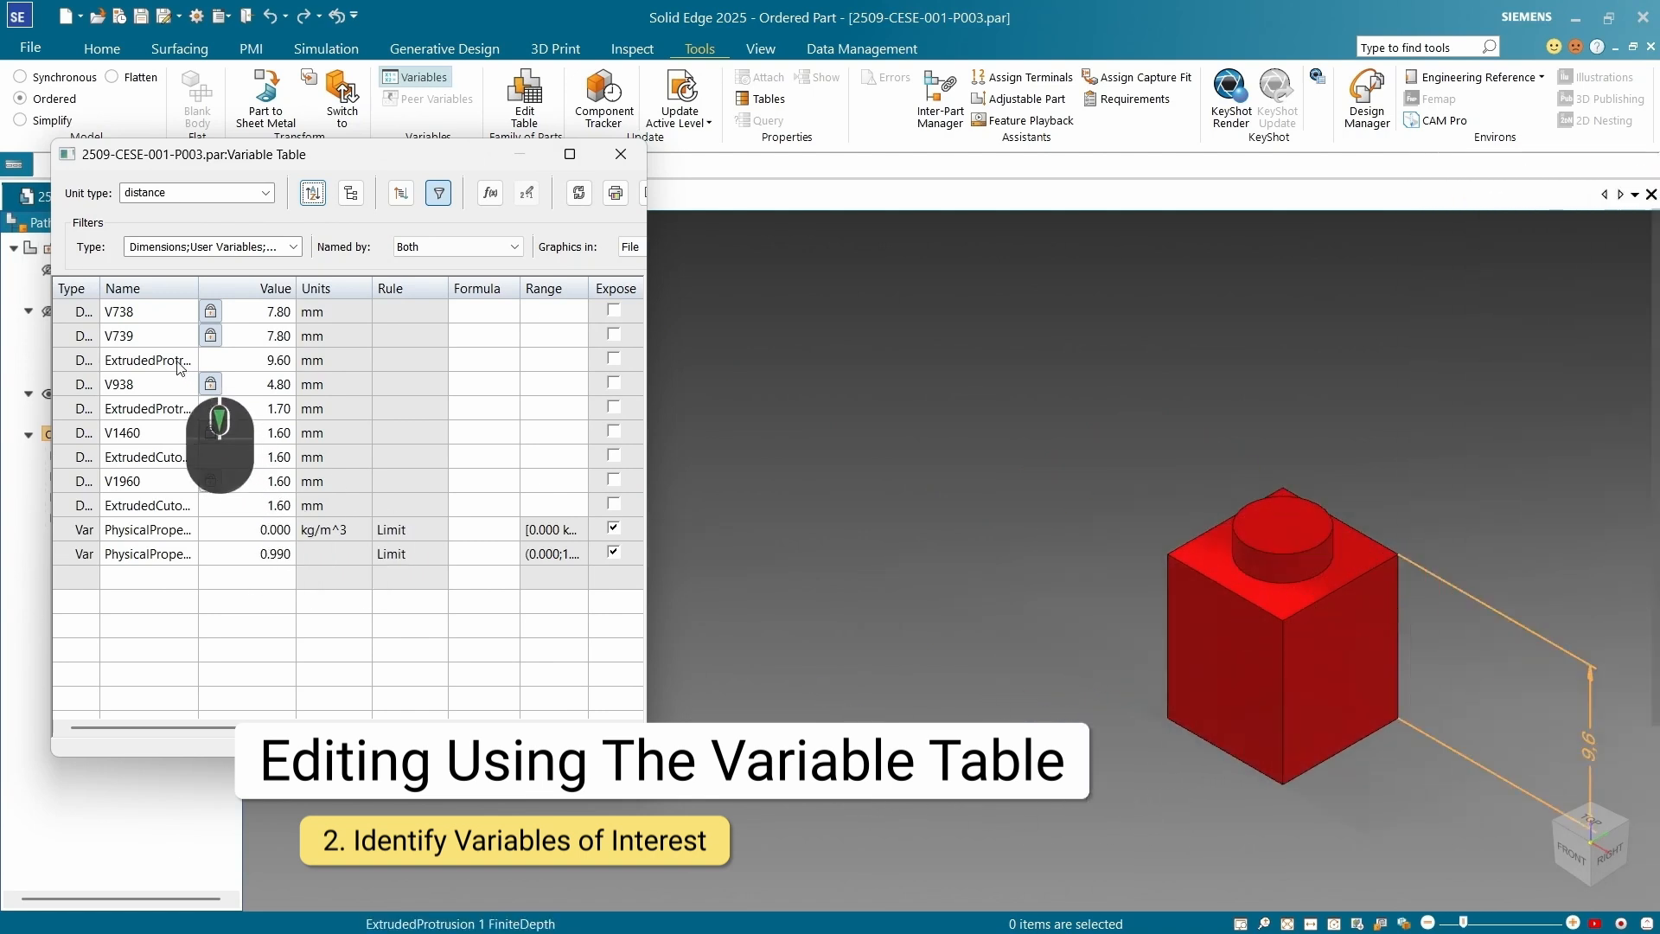
{"action": "scroll", "coordinate": [136, 367], "scroll_direction": "up", "scroll_amount": 4}
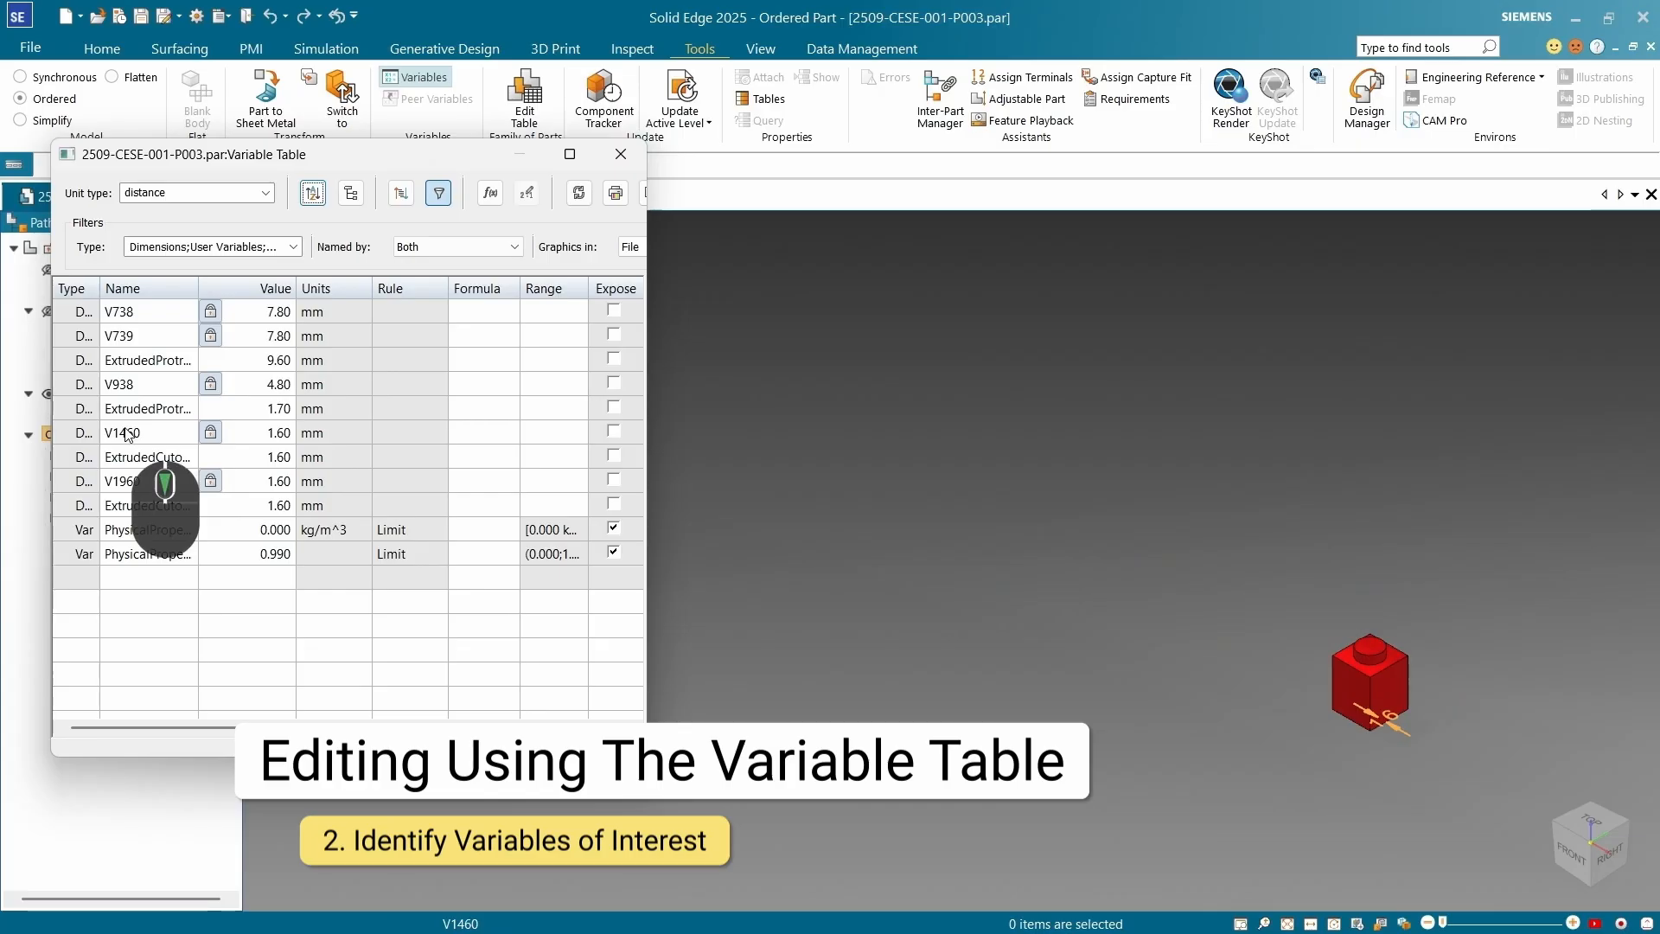
{"action": "mouse_move", "coordinate": [130, 467]}
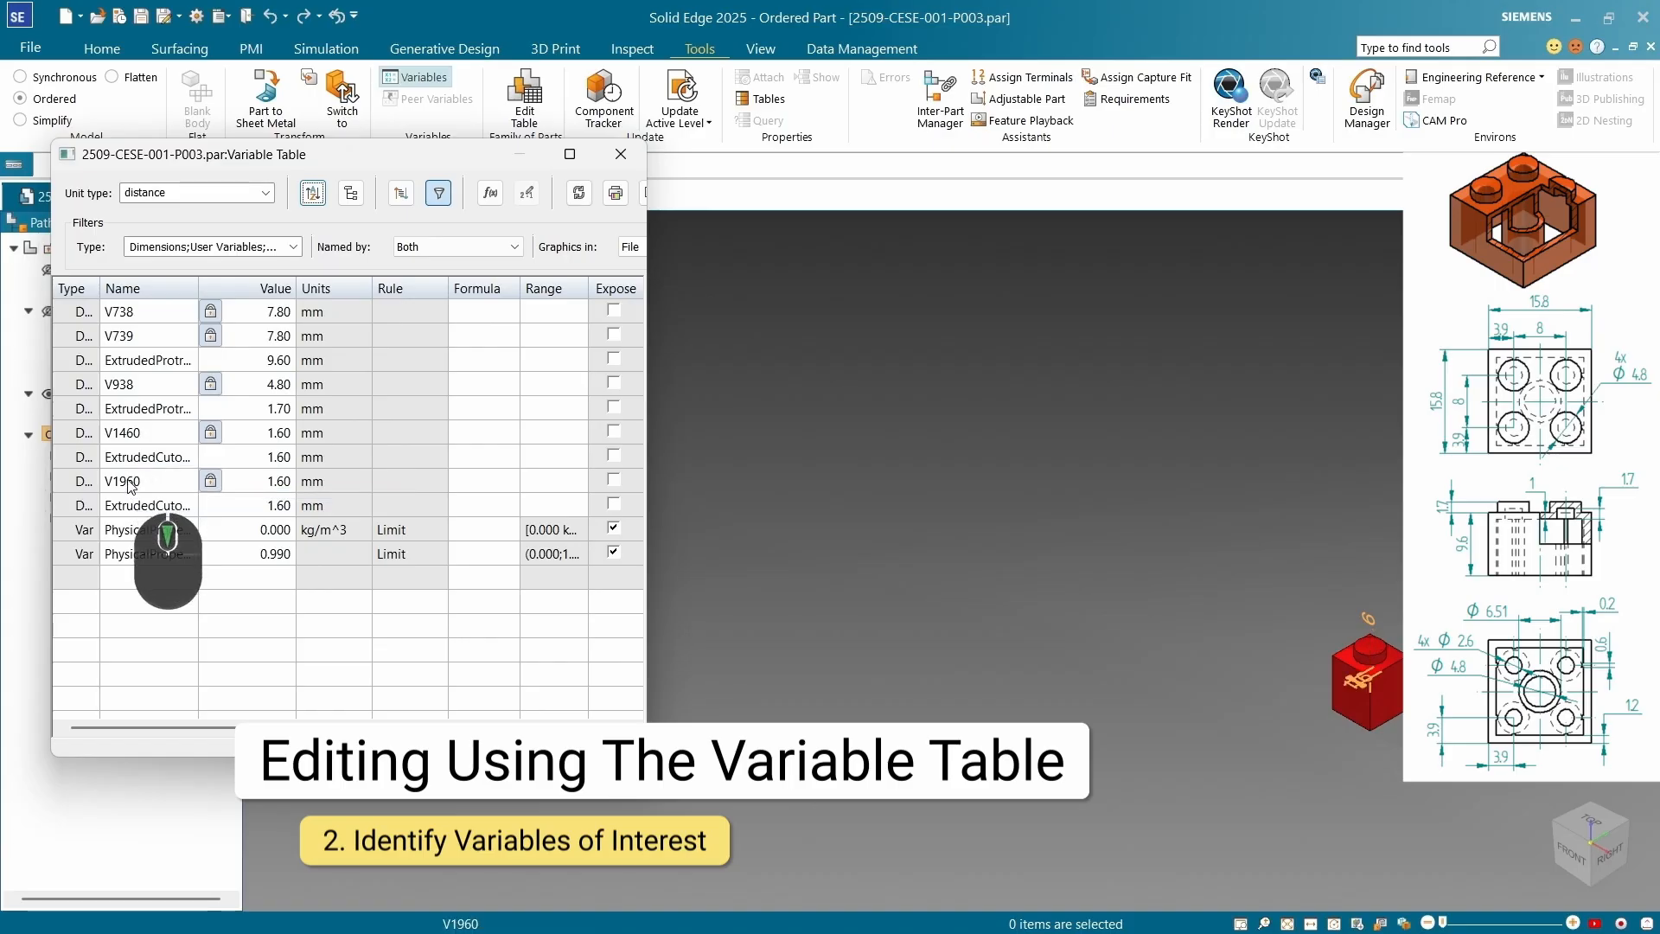
{"action": "left_click", "coordinate": [136, 507]}
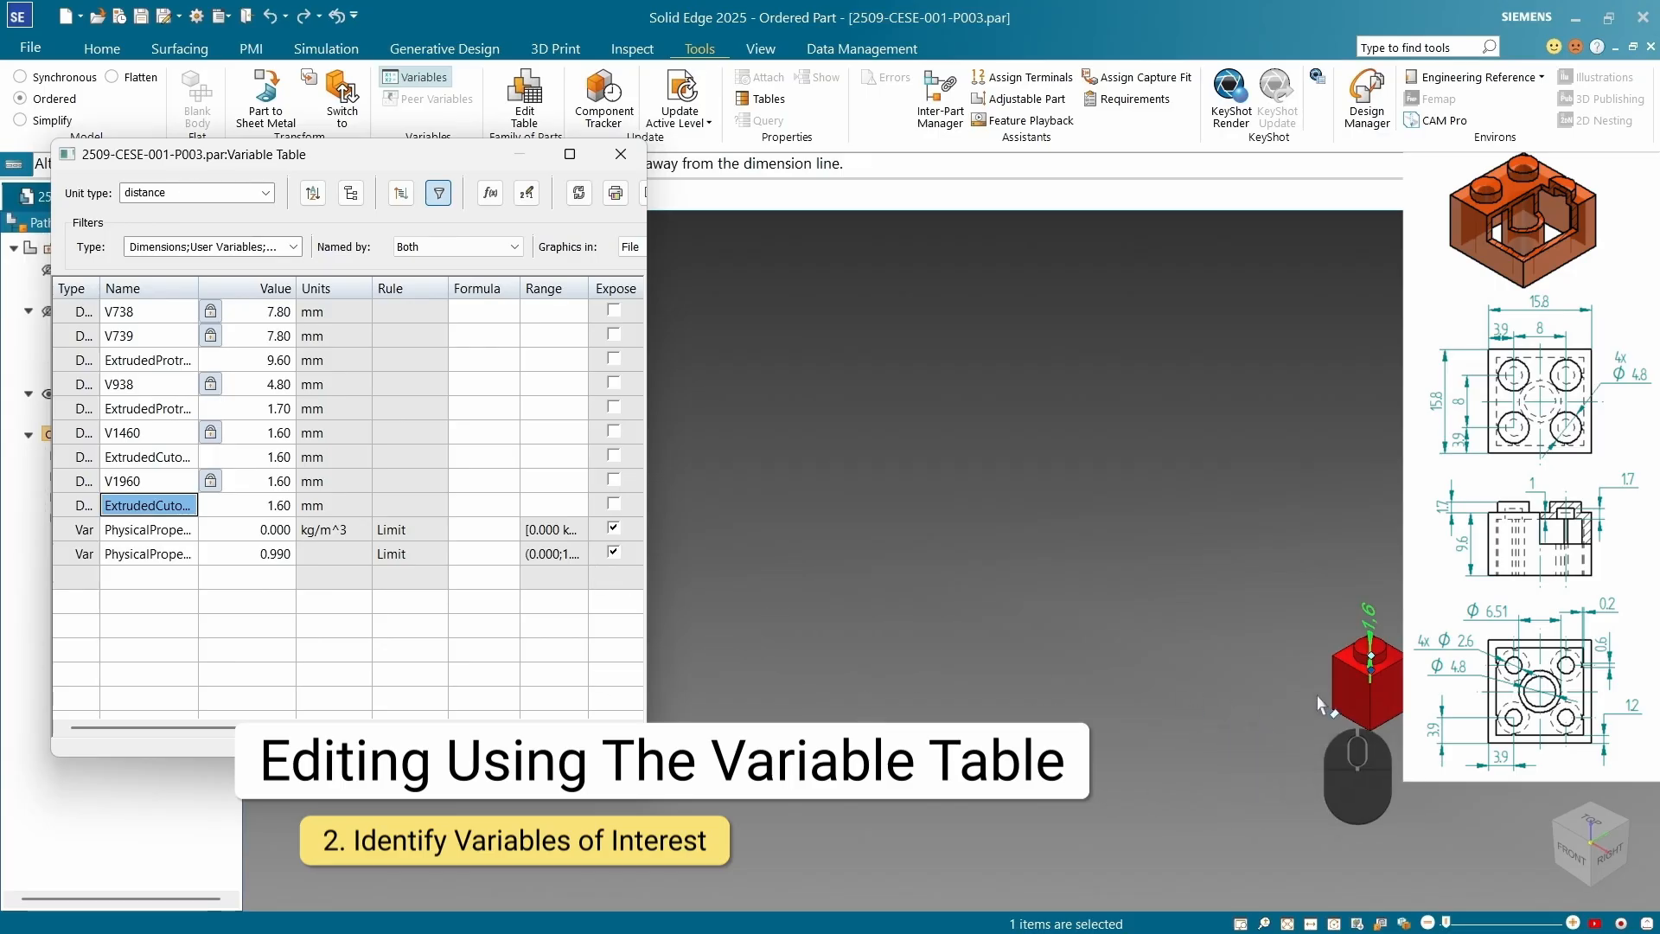
{"action": "scroll", "coordinate": [1332, 619], "scroll_direction": "up", "scroll_amount": 5}
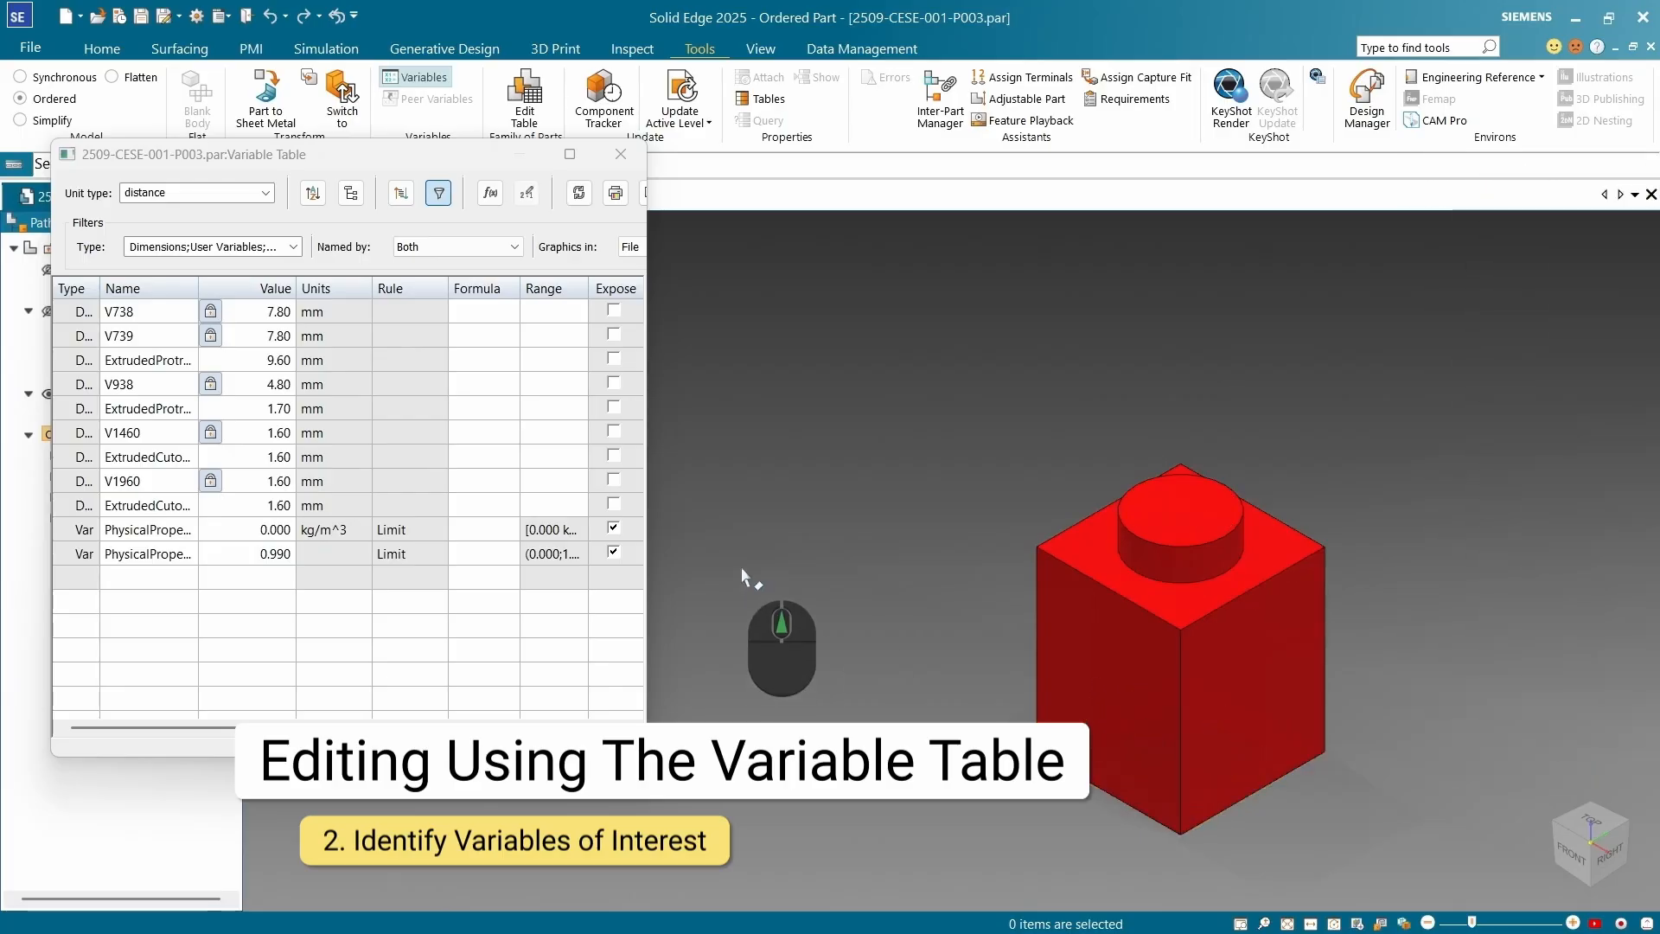
Examine the dimension driven by variable V739 from the front and above to identify its direction on the brick
{"action": "left_click", "coordinate": [149, 336]}
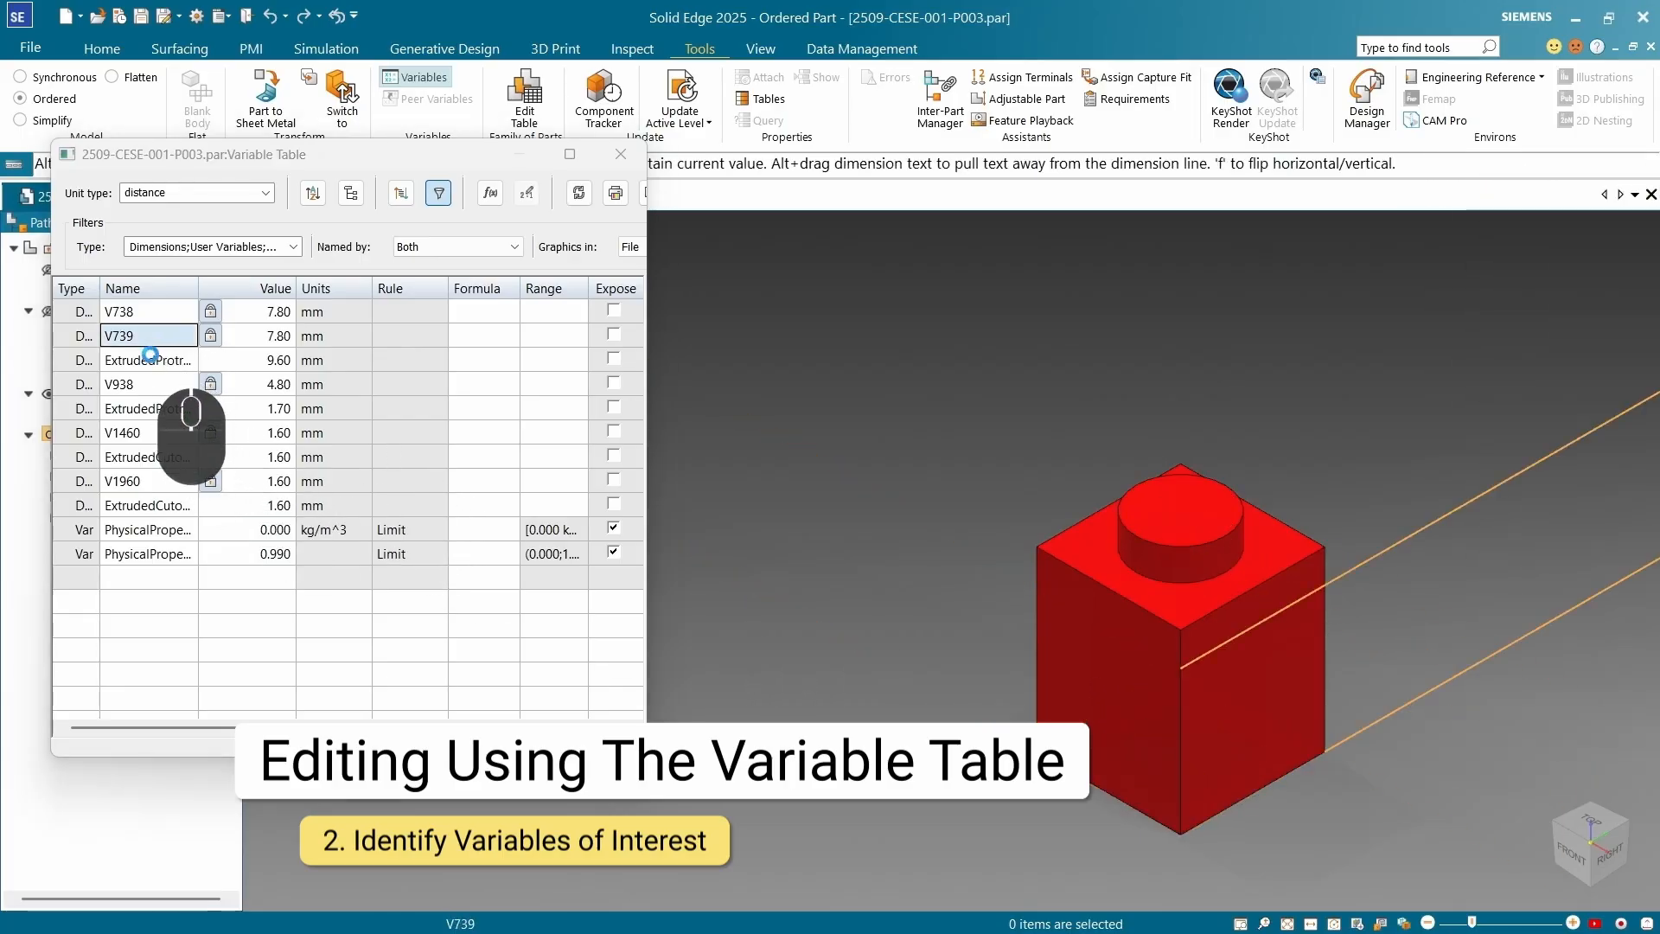
{"action": "scroll", "coordinate": [942, 606], "scroll_direction": "up", "scroll_amount": 3}
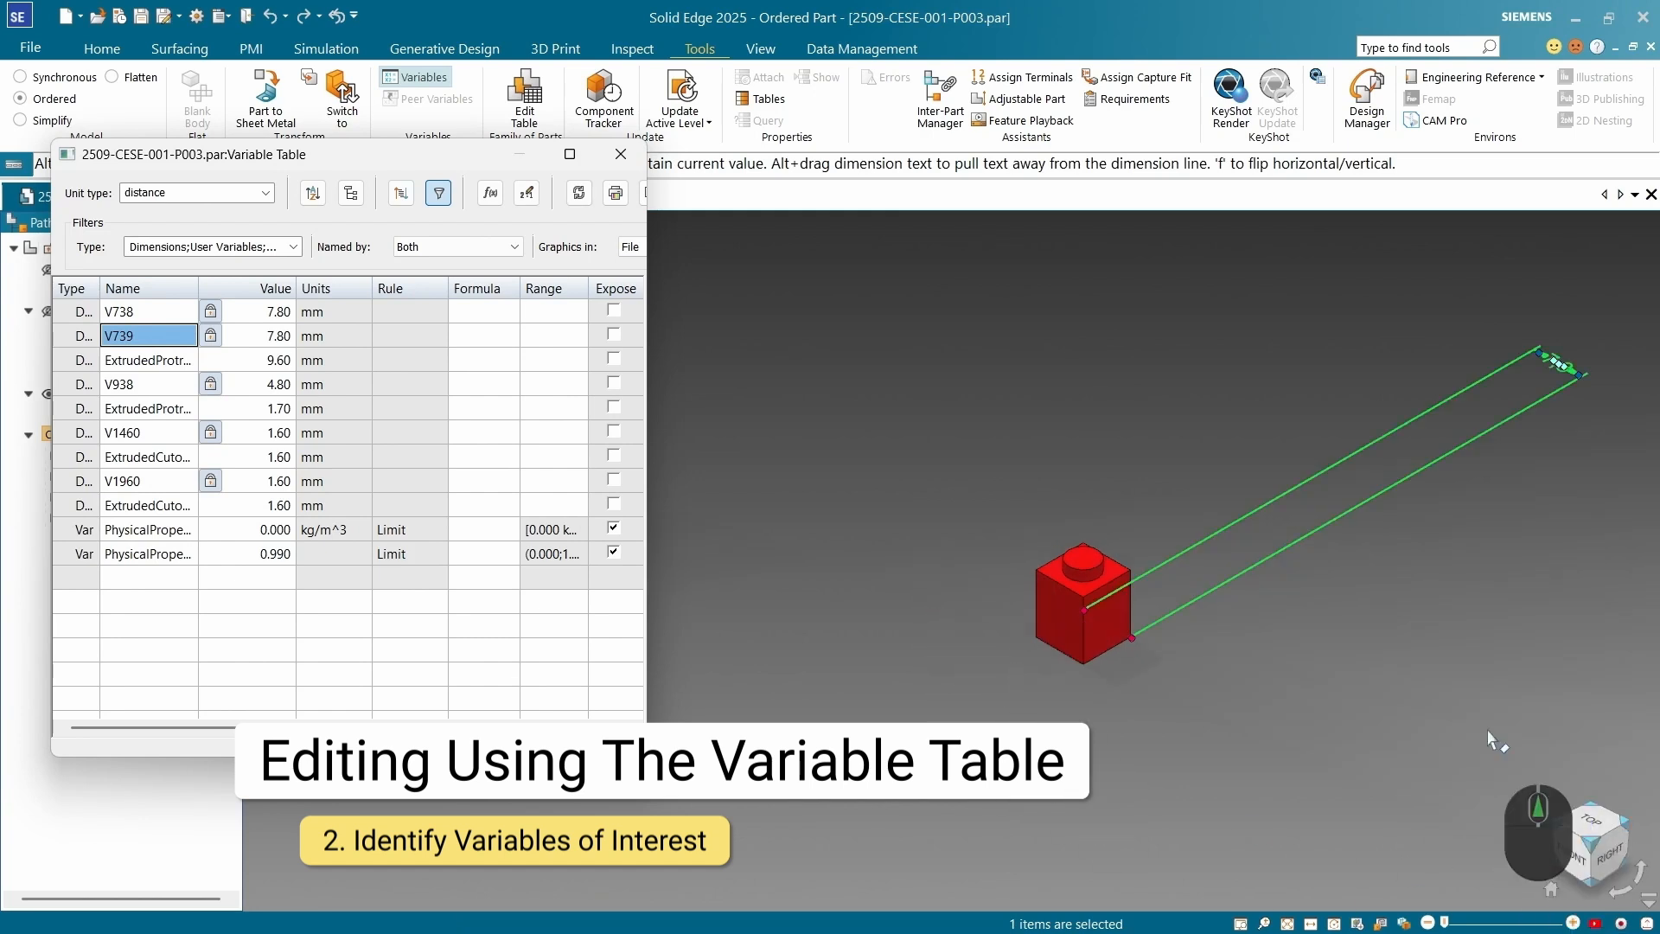
{"action": "middle_click_drag", "start_coordinate": [1489, 739], "coordinate": [1319, 637]}
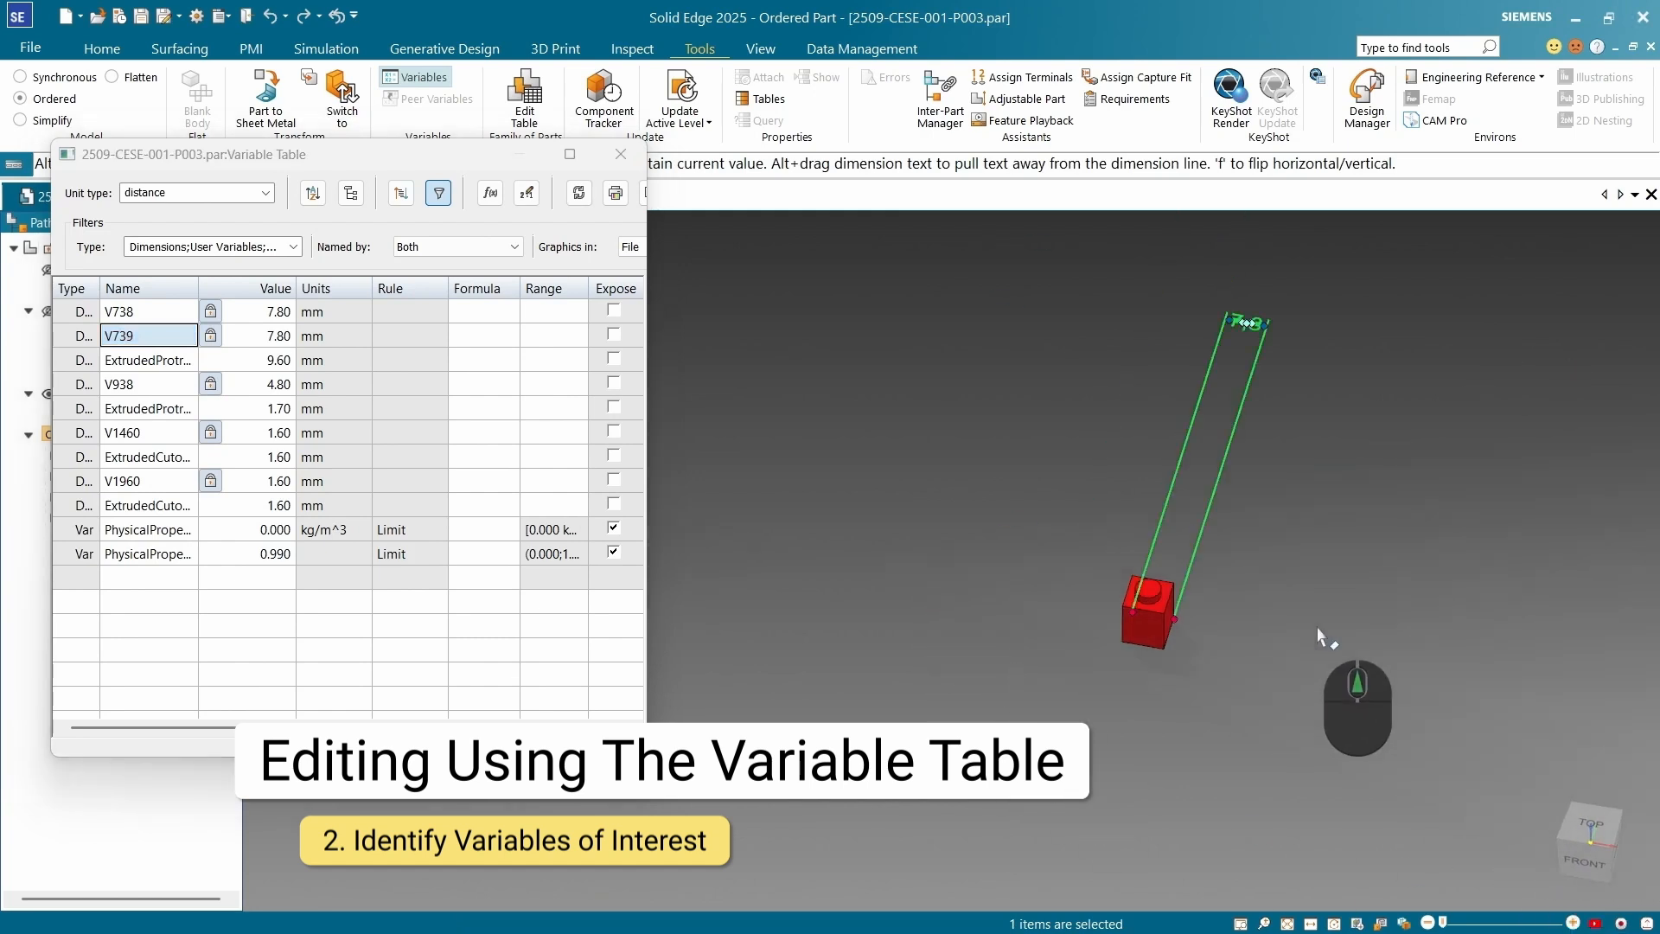
{"action": "scroll", "coordinate": [1319, 637], "scroll_direction": "up", "scroll_amount": 2}
{"action": "left_click", "coordinate": [1572, 862]}
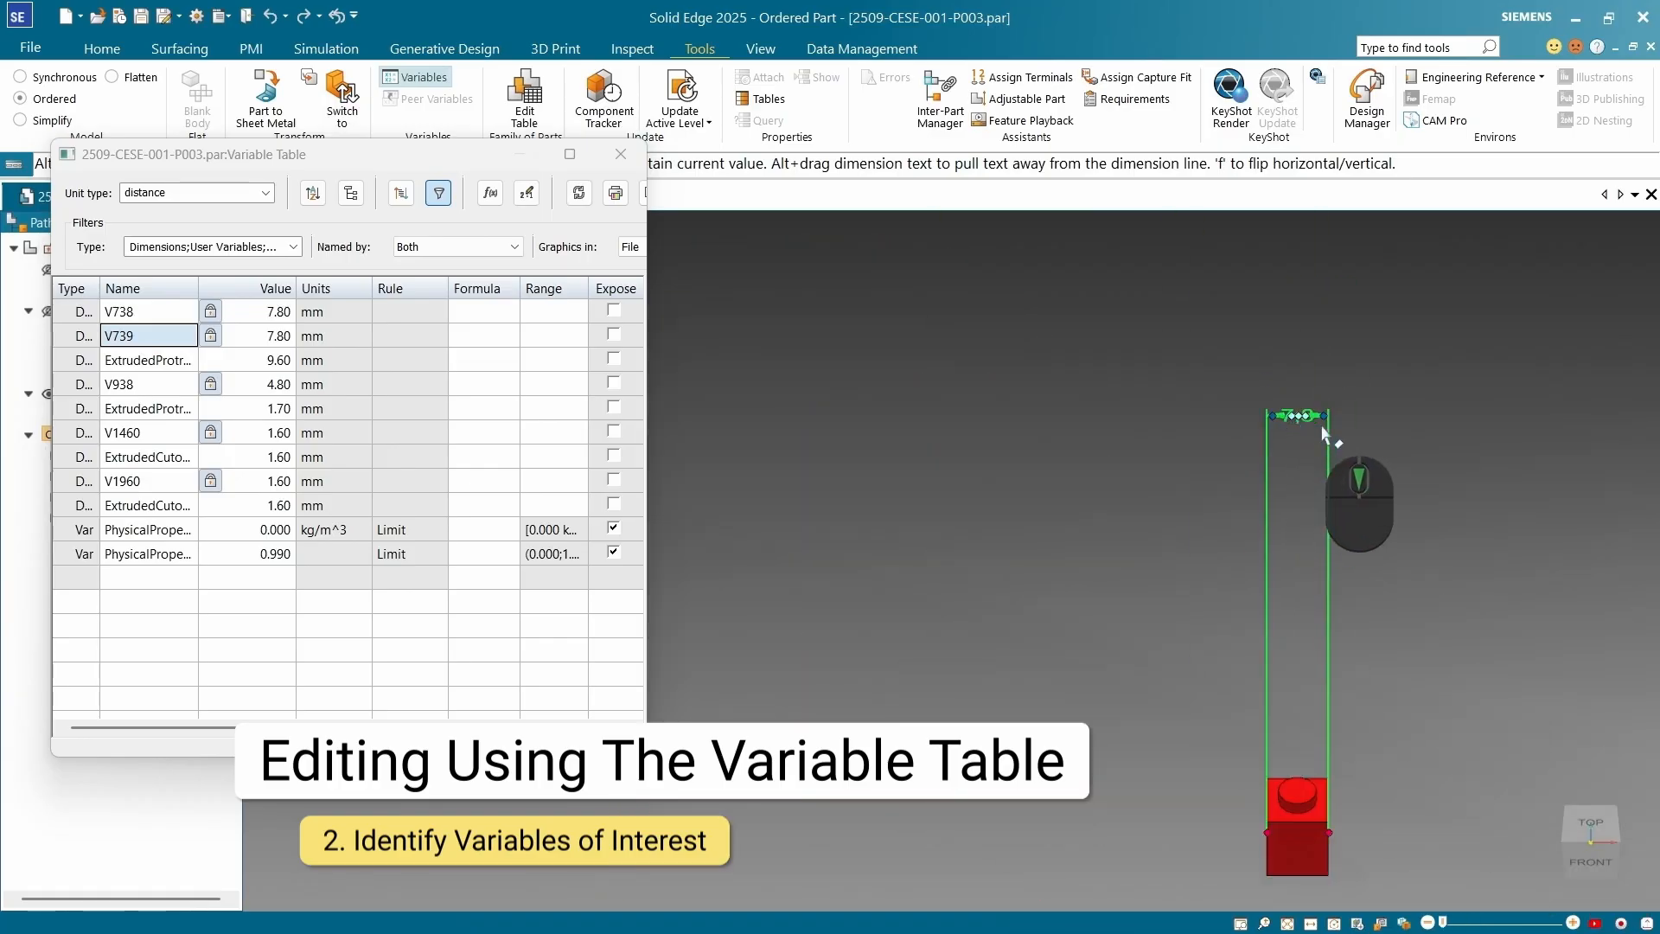
Rename variable V739 in the variable table as BlockLen
{"action": "left_click", "coordinate": [154, 337]}
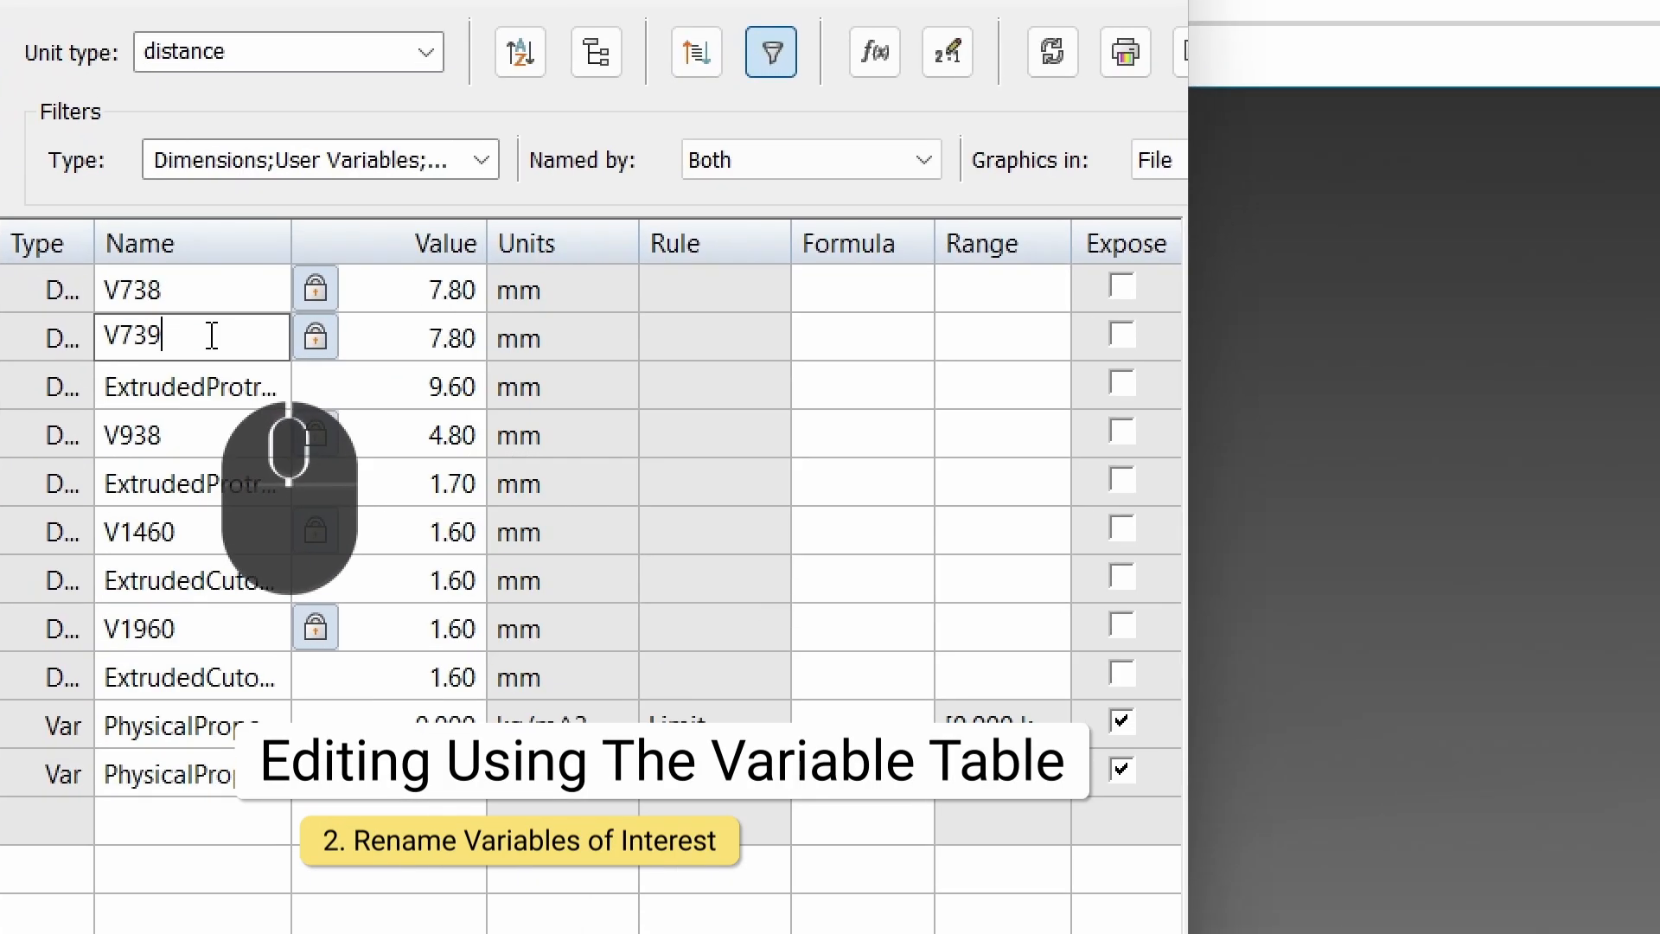
{"action": "key", "text": "BackSpace"}
{"action": "key", "text": "BackSpace"}
{"action": "key", "text": "BackSpace"}
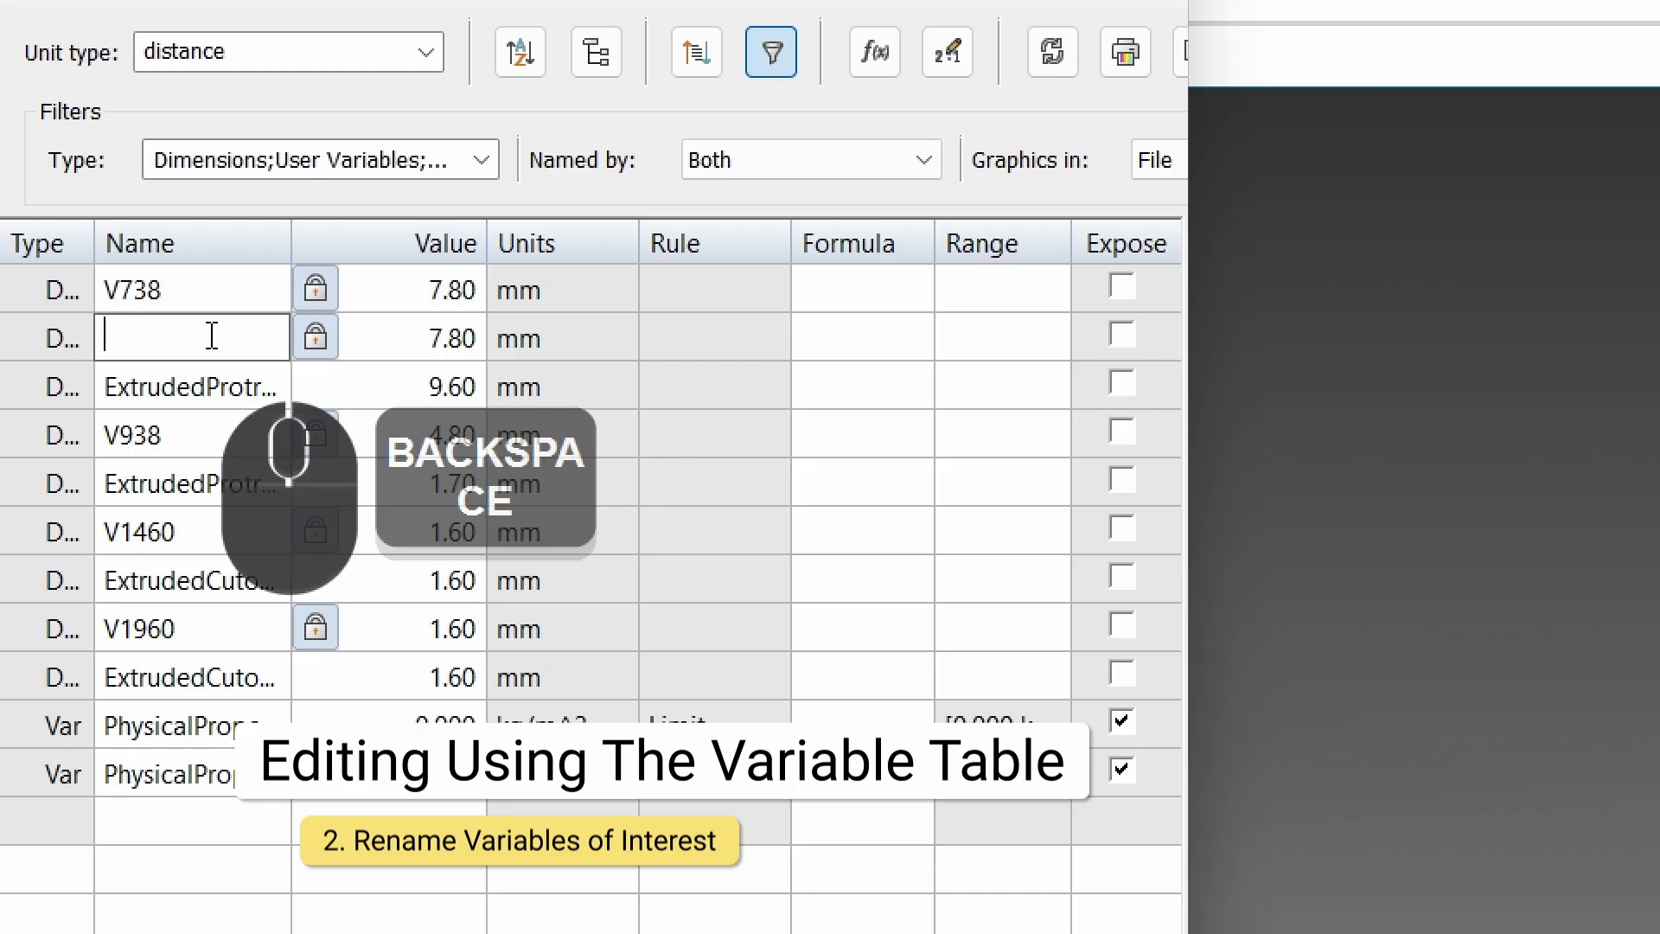
{"action": "type", "text": "BlockLen"}
{"action": "key", "text": "Return"}
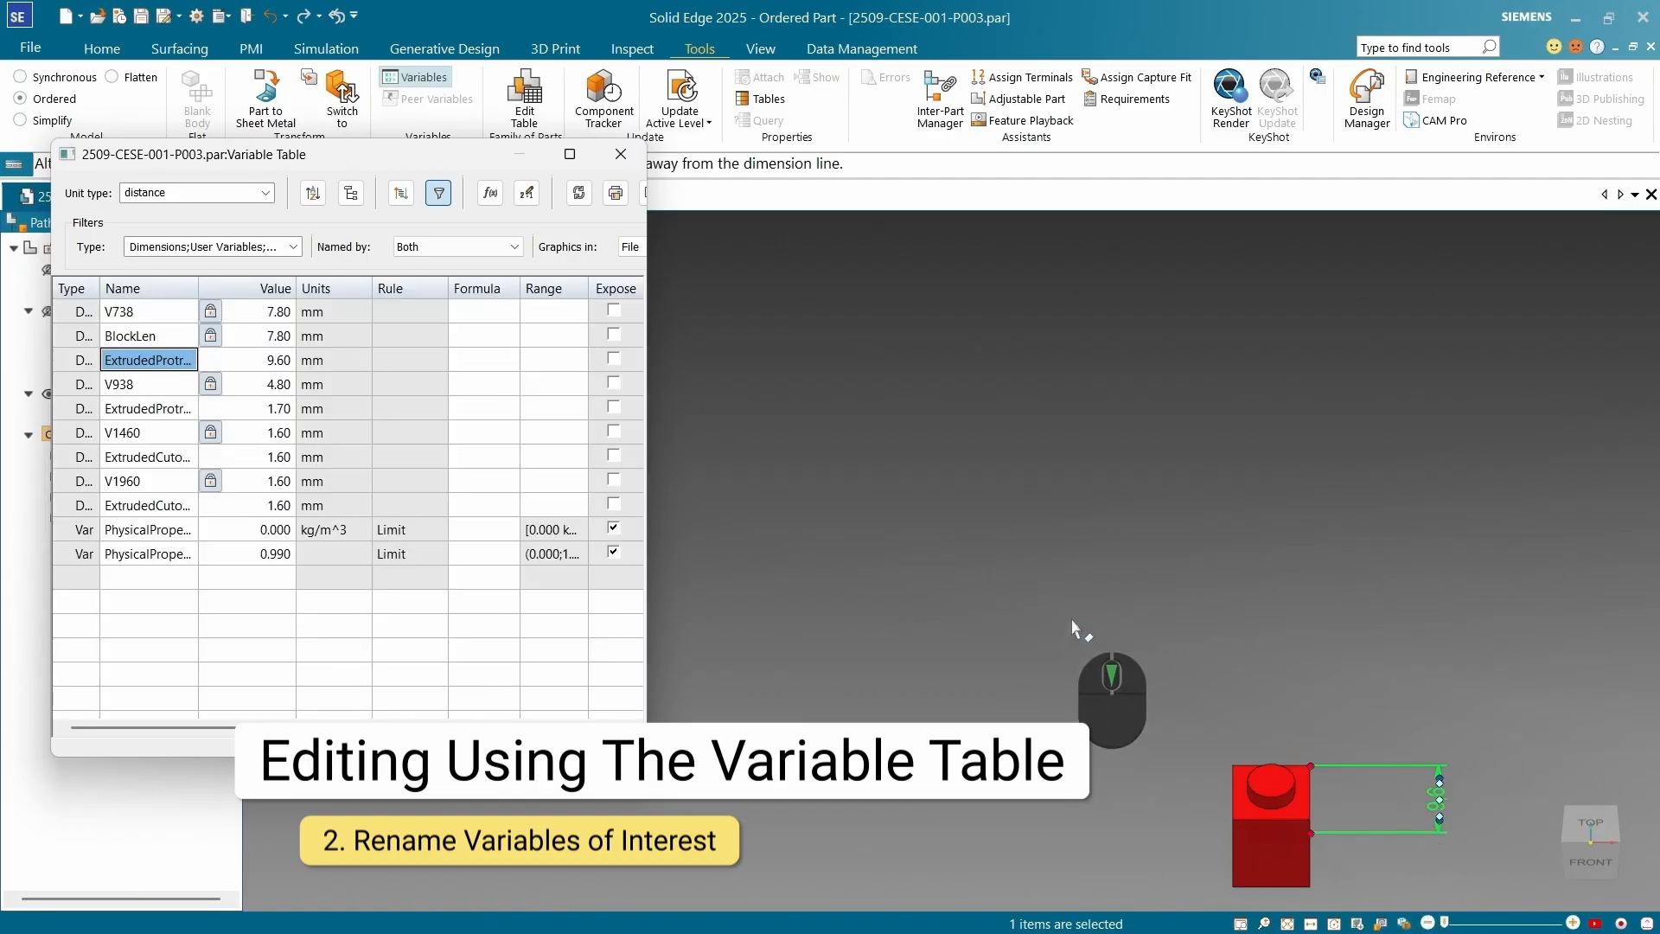
Check which brick dimension variable V738 drives and rename the variable as BlockDepth
{"action": "scroll", "coordinate": [1153, 605], "scroll_direction": "up", "scroll_amount": 3}
{"action": "scroll", "coordinate": [1237, 730], "scroll_direction": "down", "scroll_amount": 5}
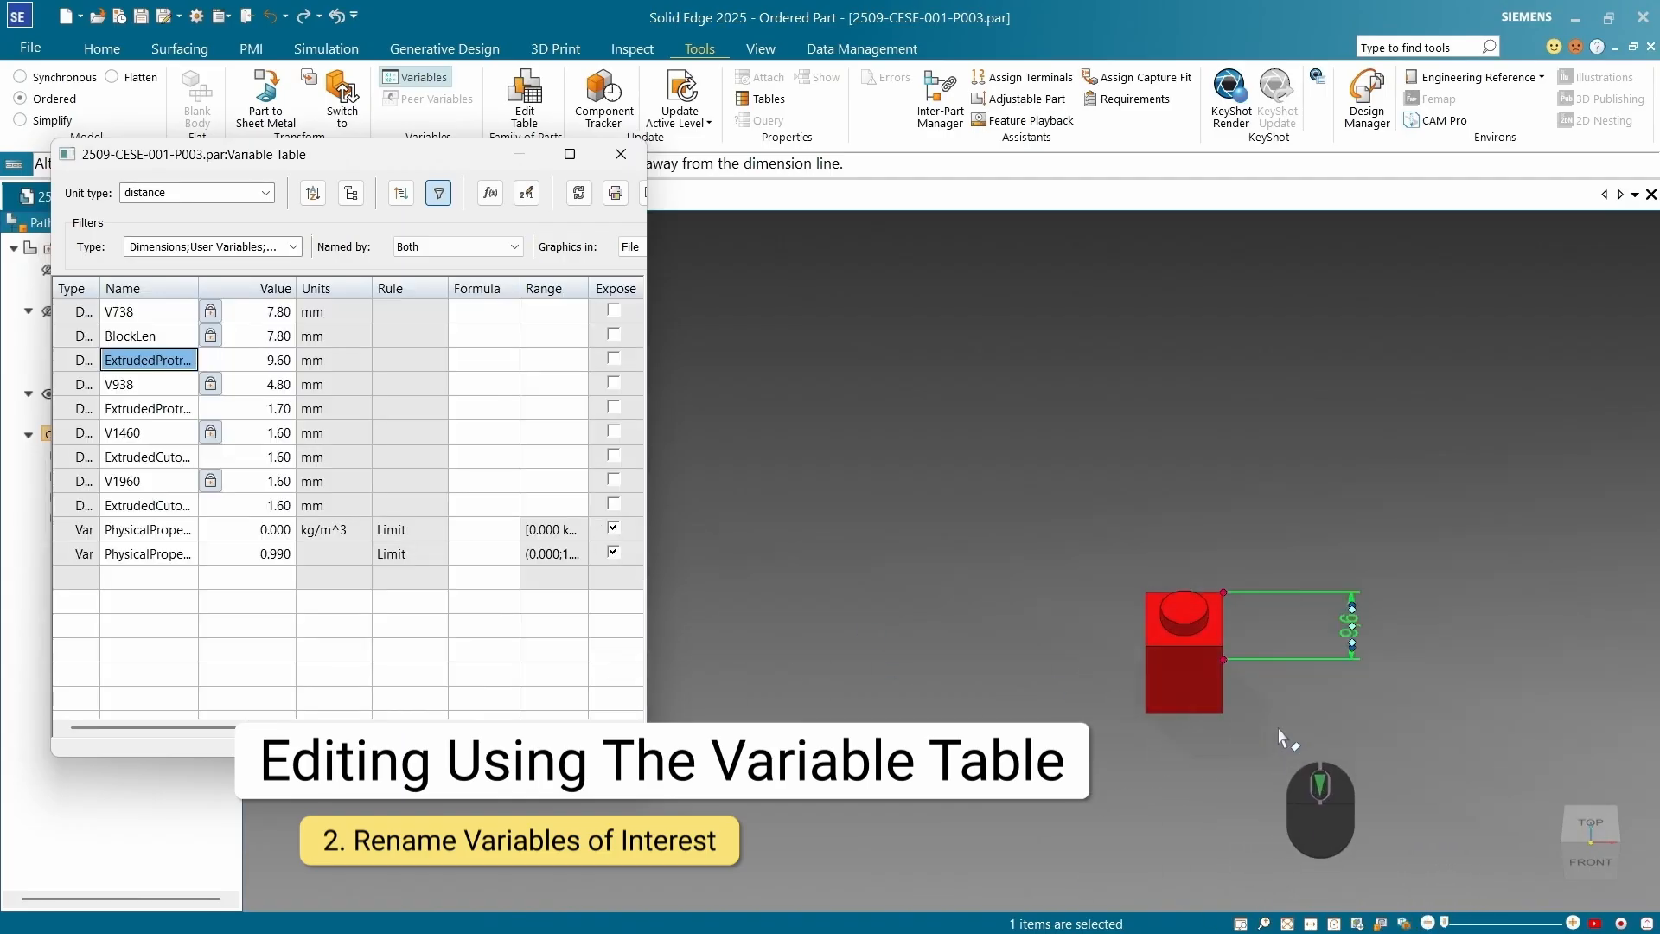
{"action": "middle_click_drag", "start_coordinate": [1209, 670], "coordinate": [867, 594]}
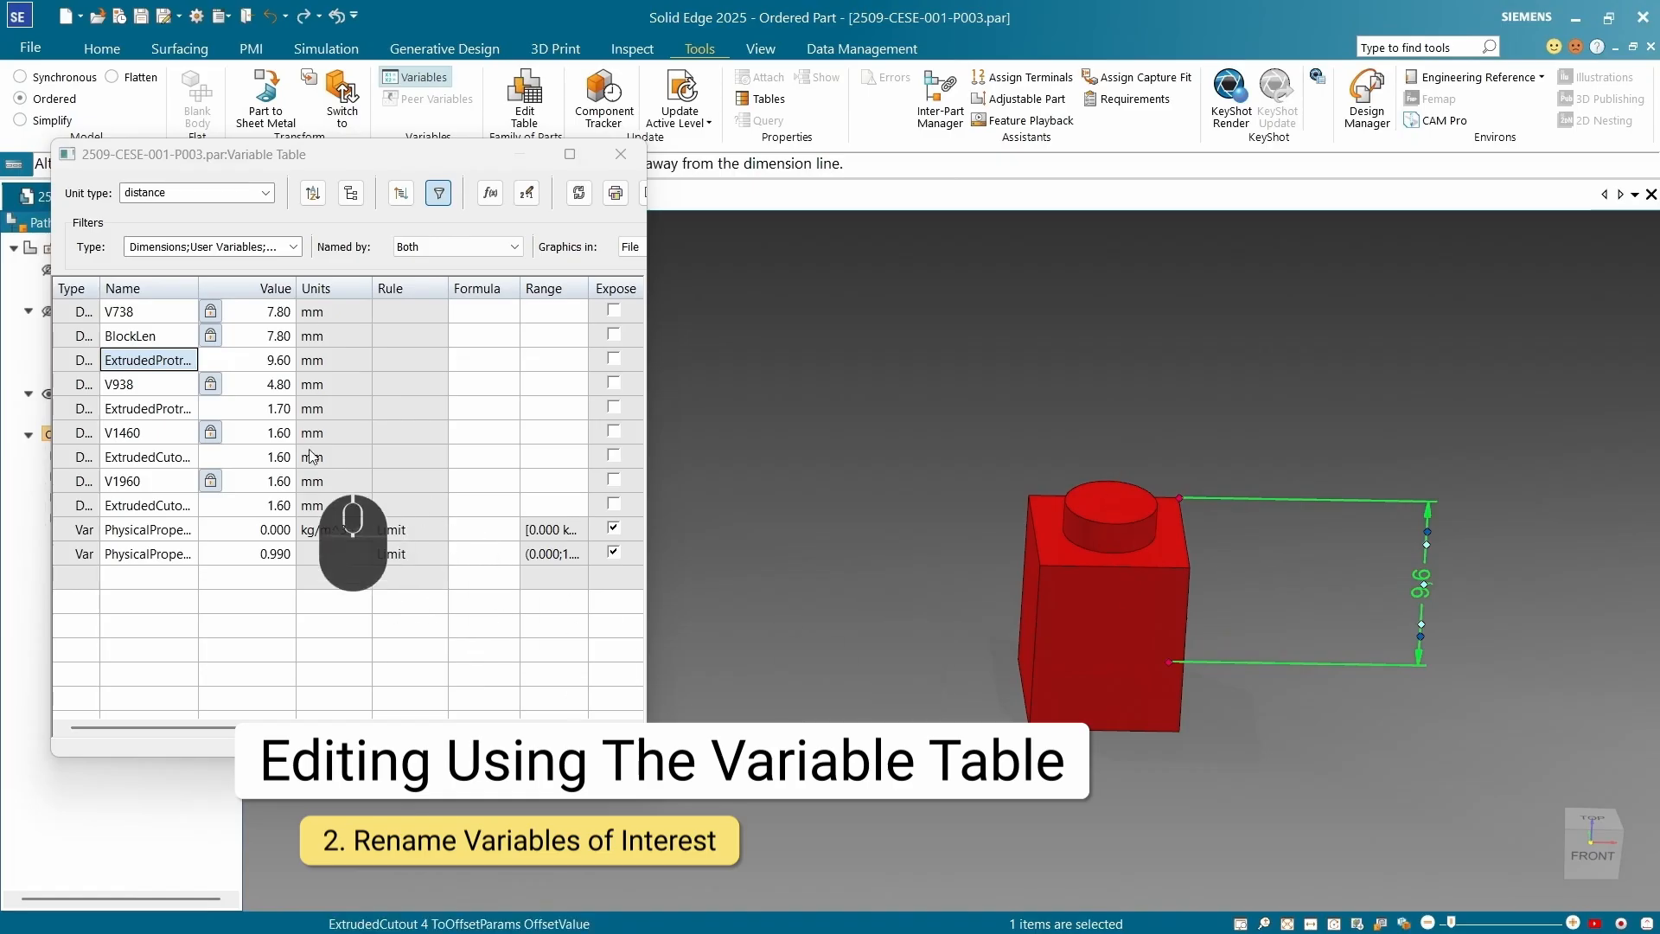
{"action": "left_click", "coordinate": [147, 360]}
{"action": "left_click", "coordinate": [148, 311]}
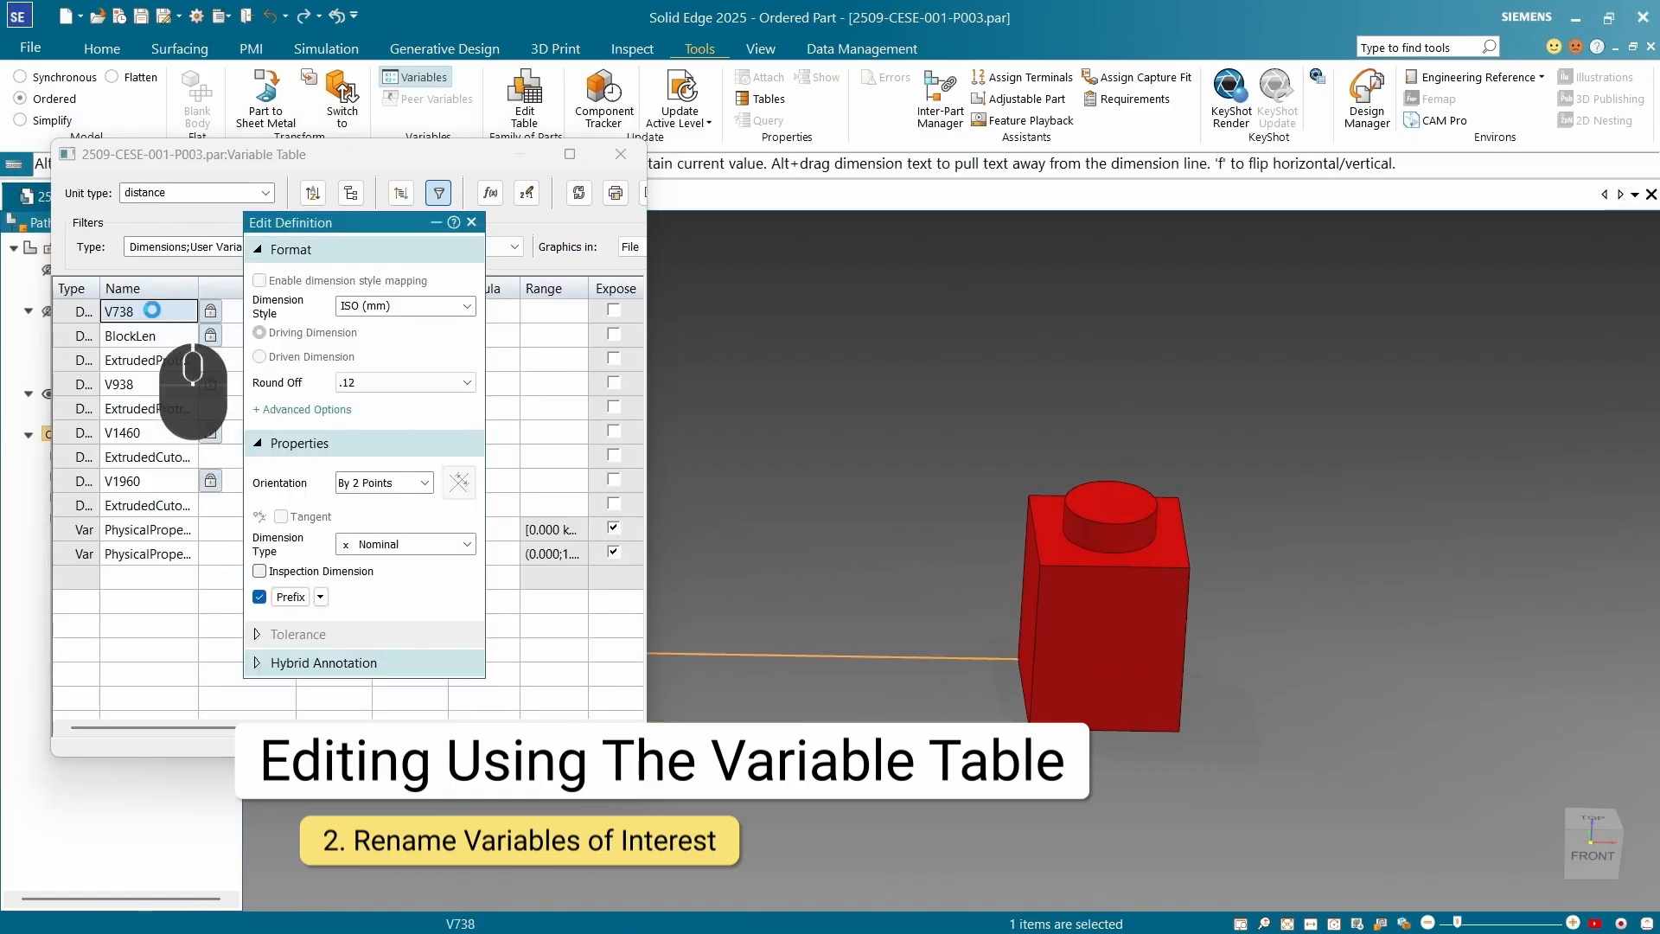
{"action": "scroll", "coordinate": [1211, 619], "scroll_direction": "up", "scroll_amount": 3}
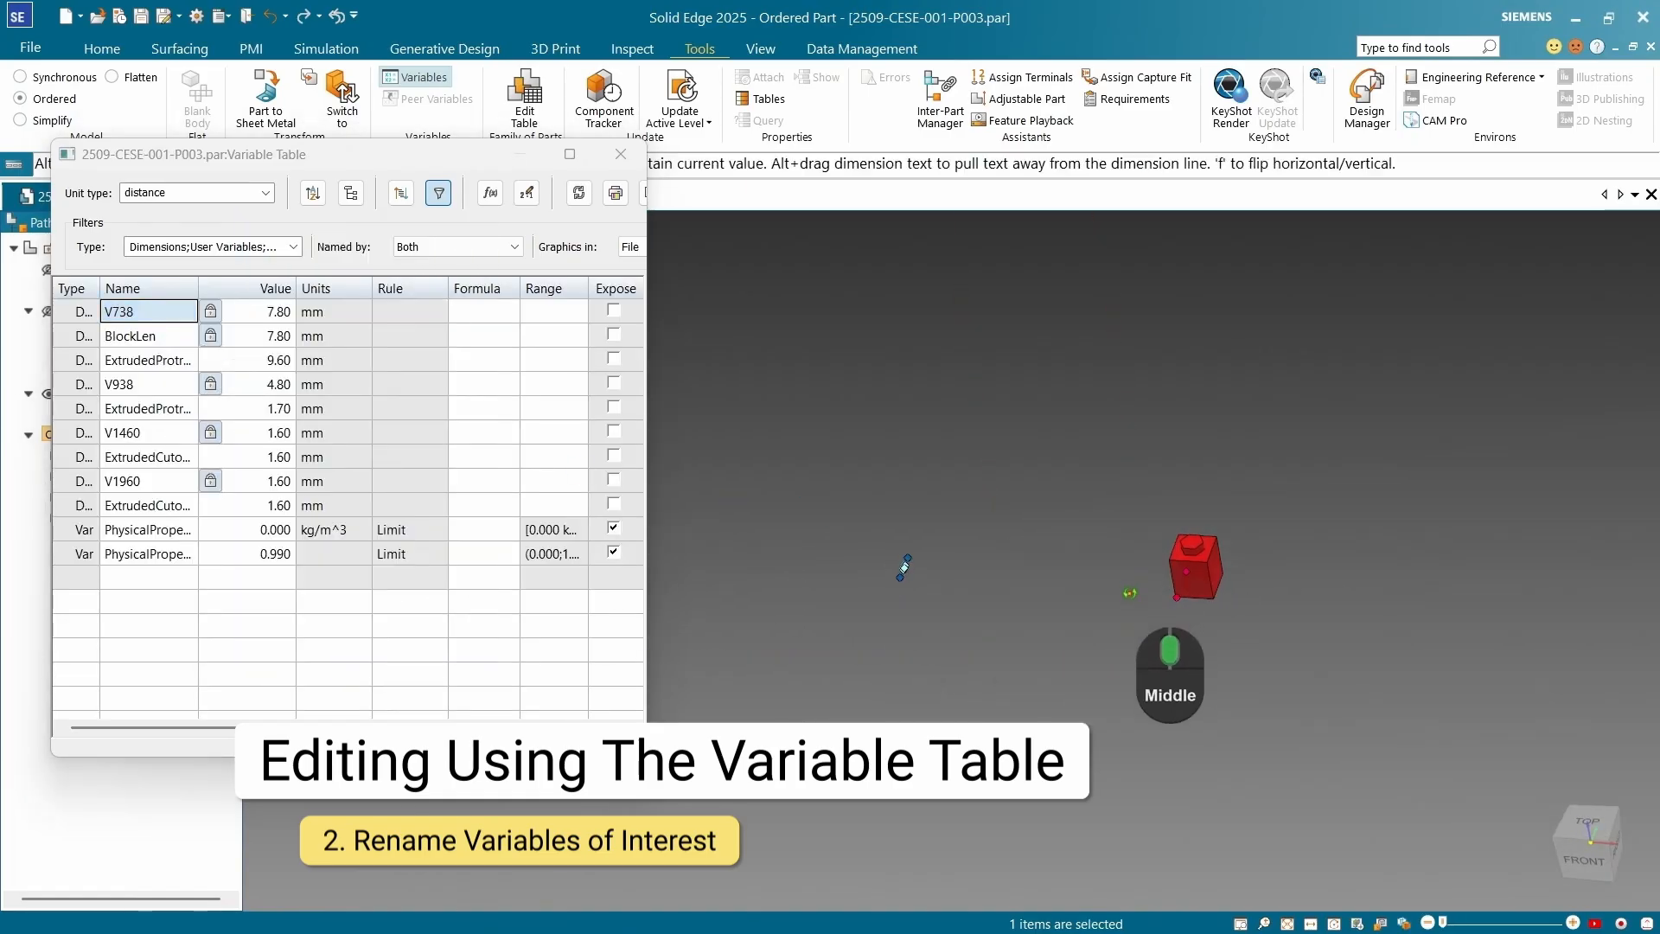
{"action": "middle_click_drag", "start_coordinate": [901, 568], "coordinate": [947, 612]}
{"action": "left_click", "coordinate": [179, 315]}
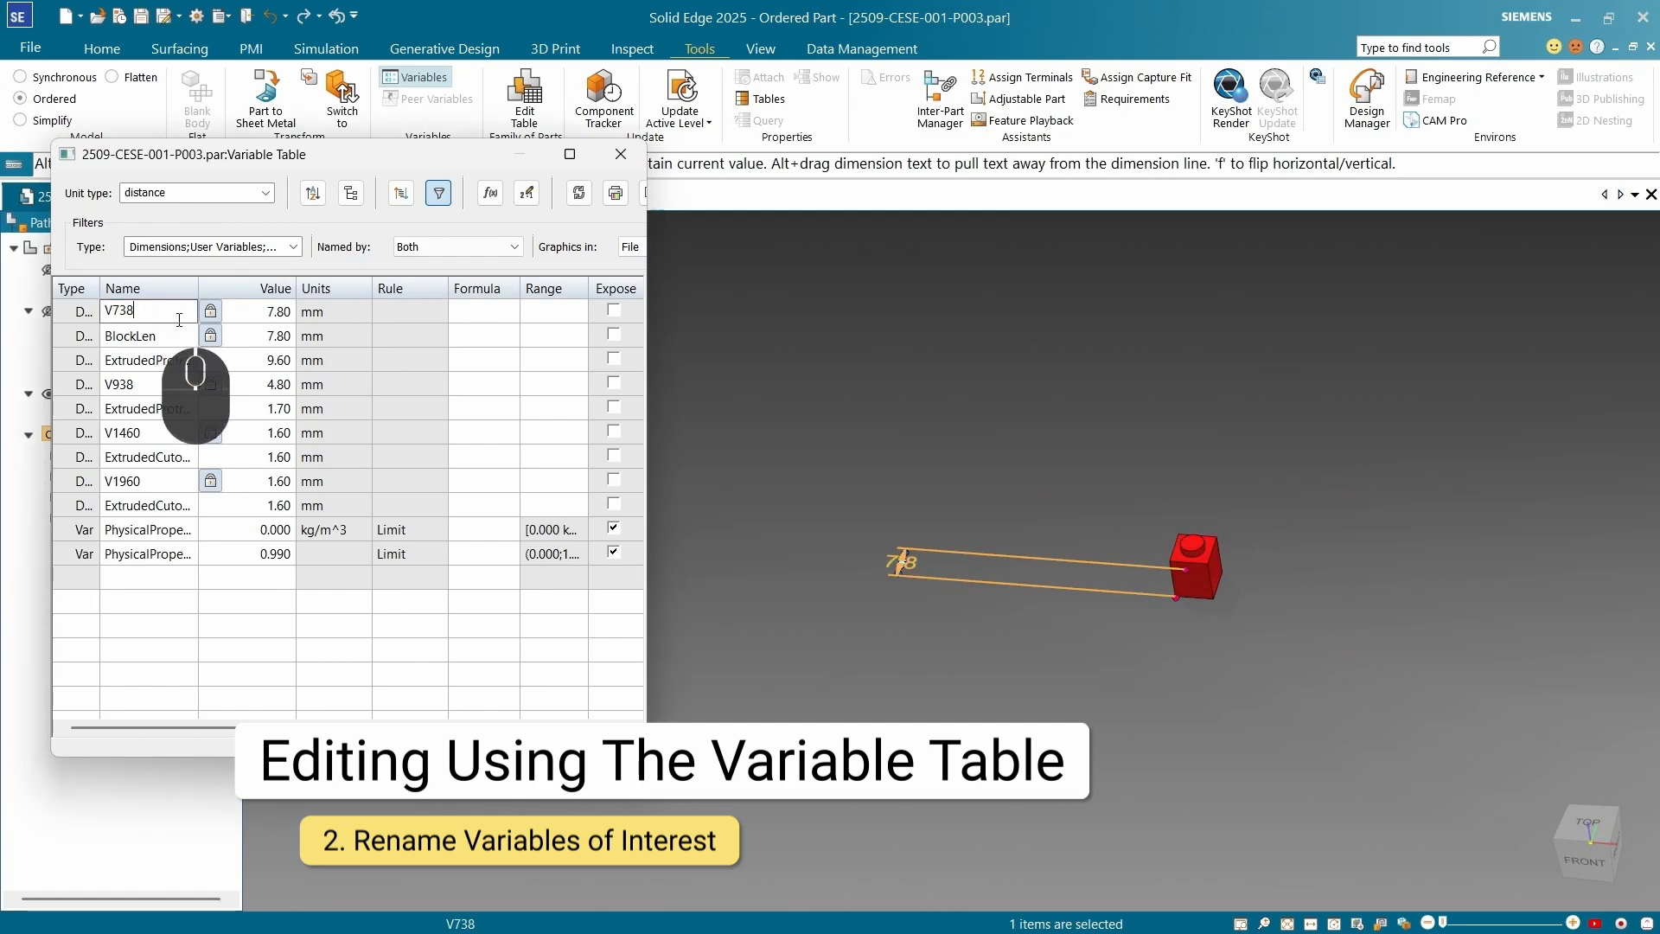
{"action": "key", "text": "BackSpace"}
{"action": "key", "text": "BackSpace"}
{"action": "key", "text": "BackSpace"}
{"action": "key", "text": "BackSpace"}
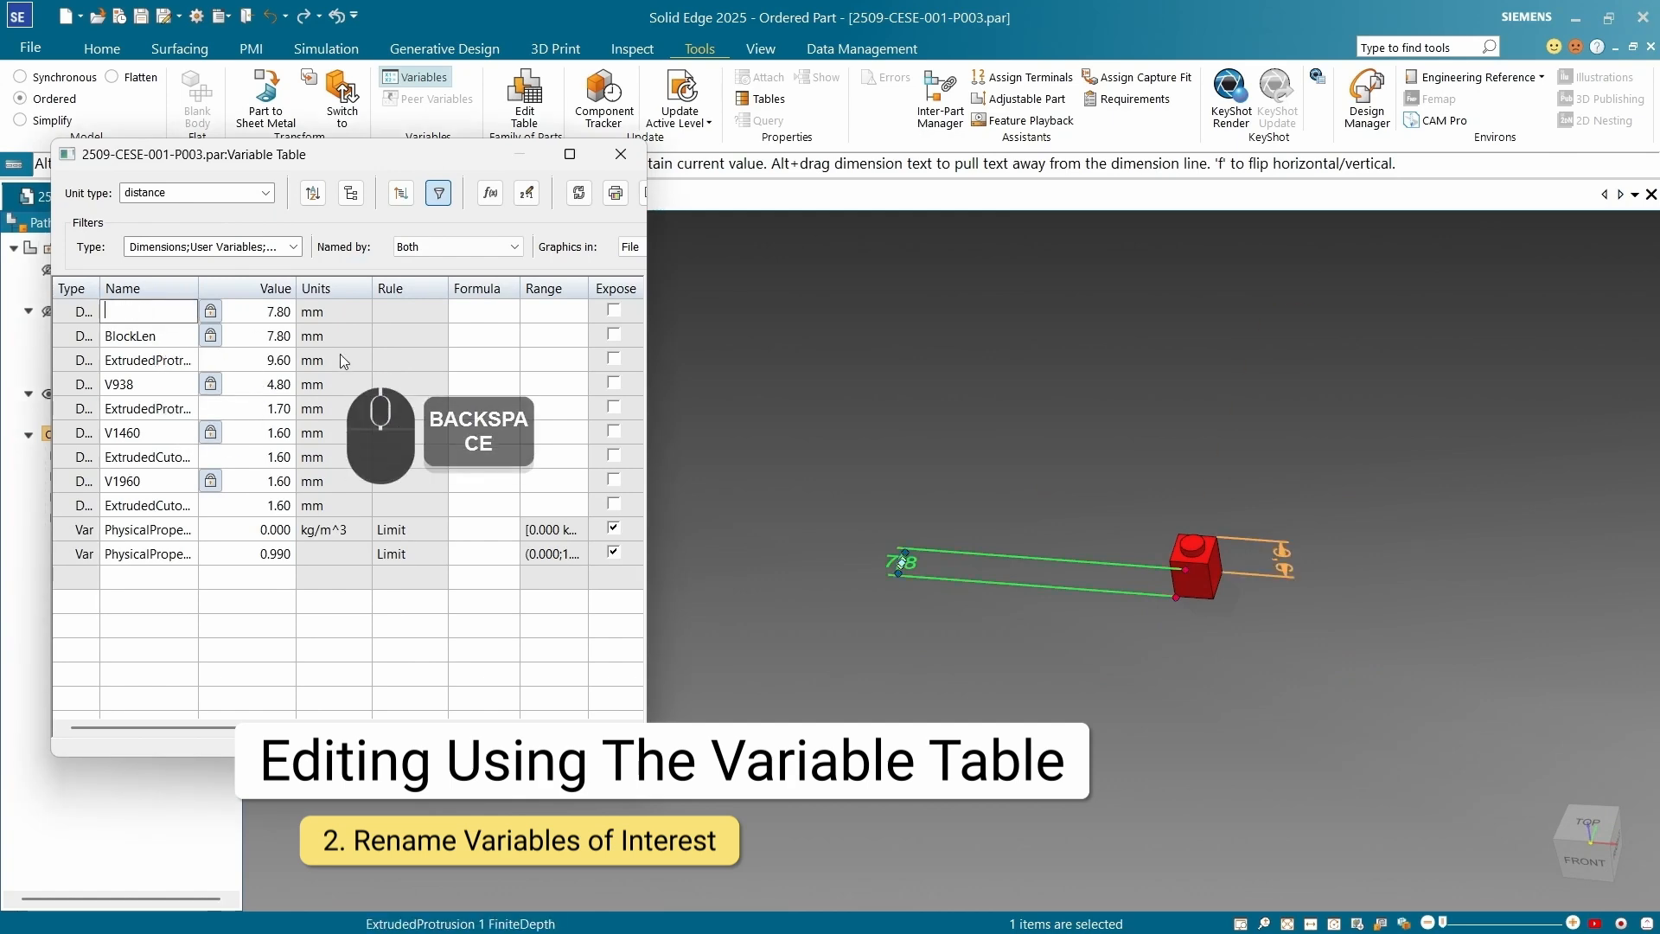
{"action": "type", "text": "BlockDepth"}
{"action": "key", "text": "Return"}
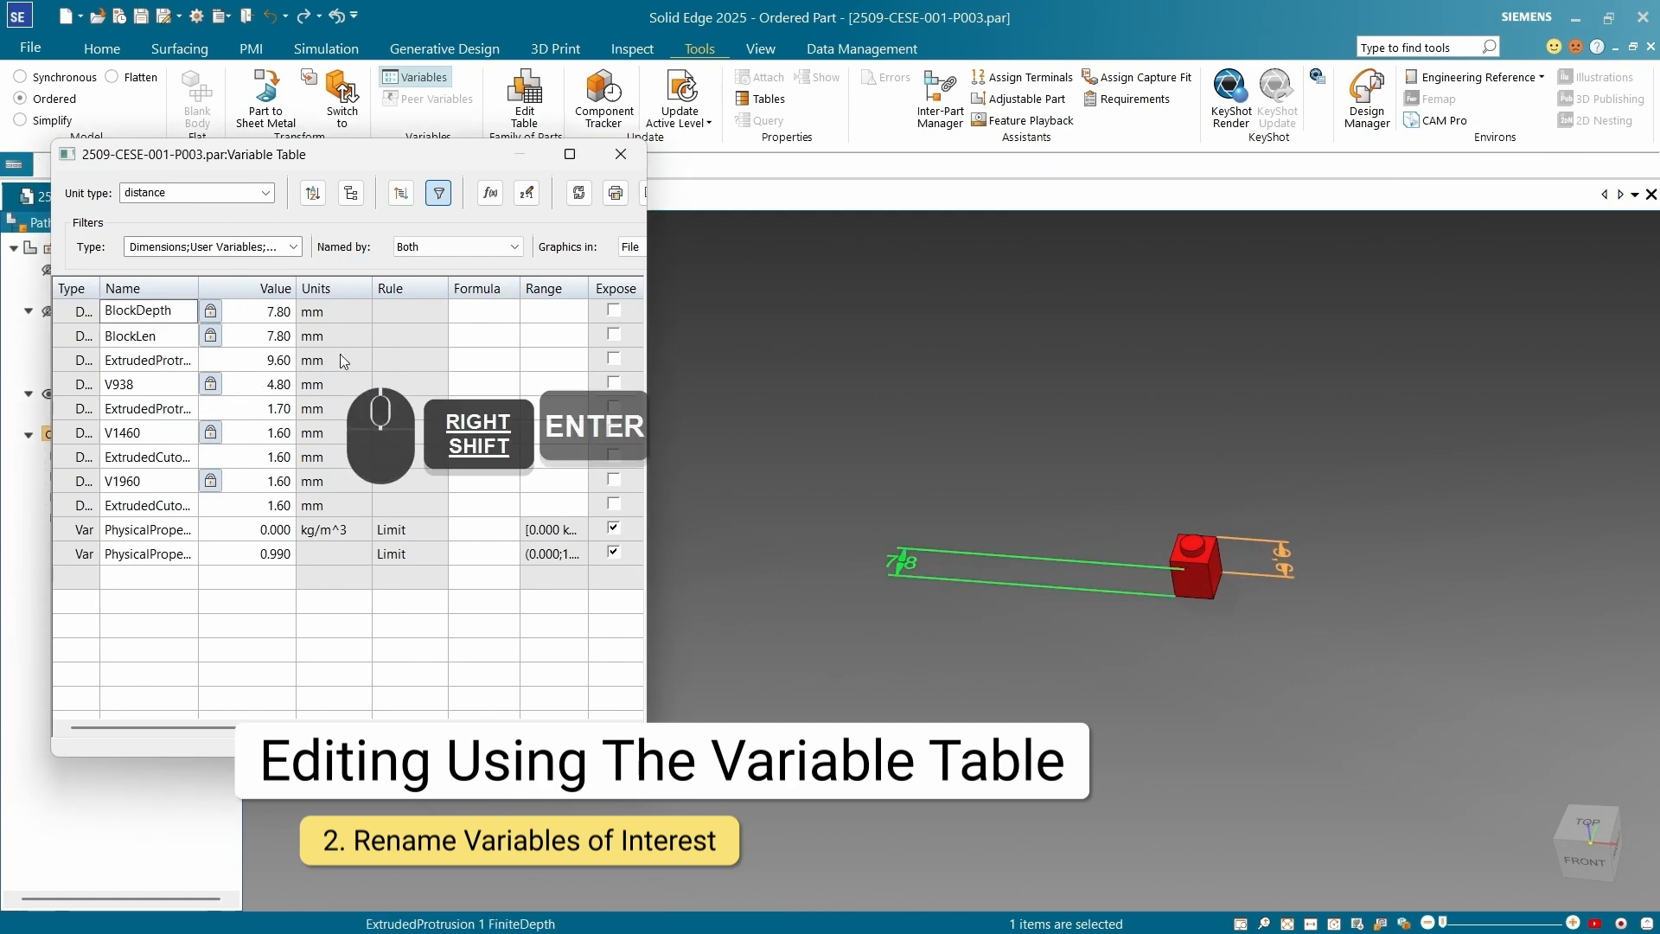
Rename the first extruded protrusion's finite depth variable as BlockHeight
{"action": "left_click", "coordinate": [1092, 456]}
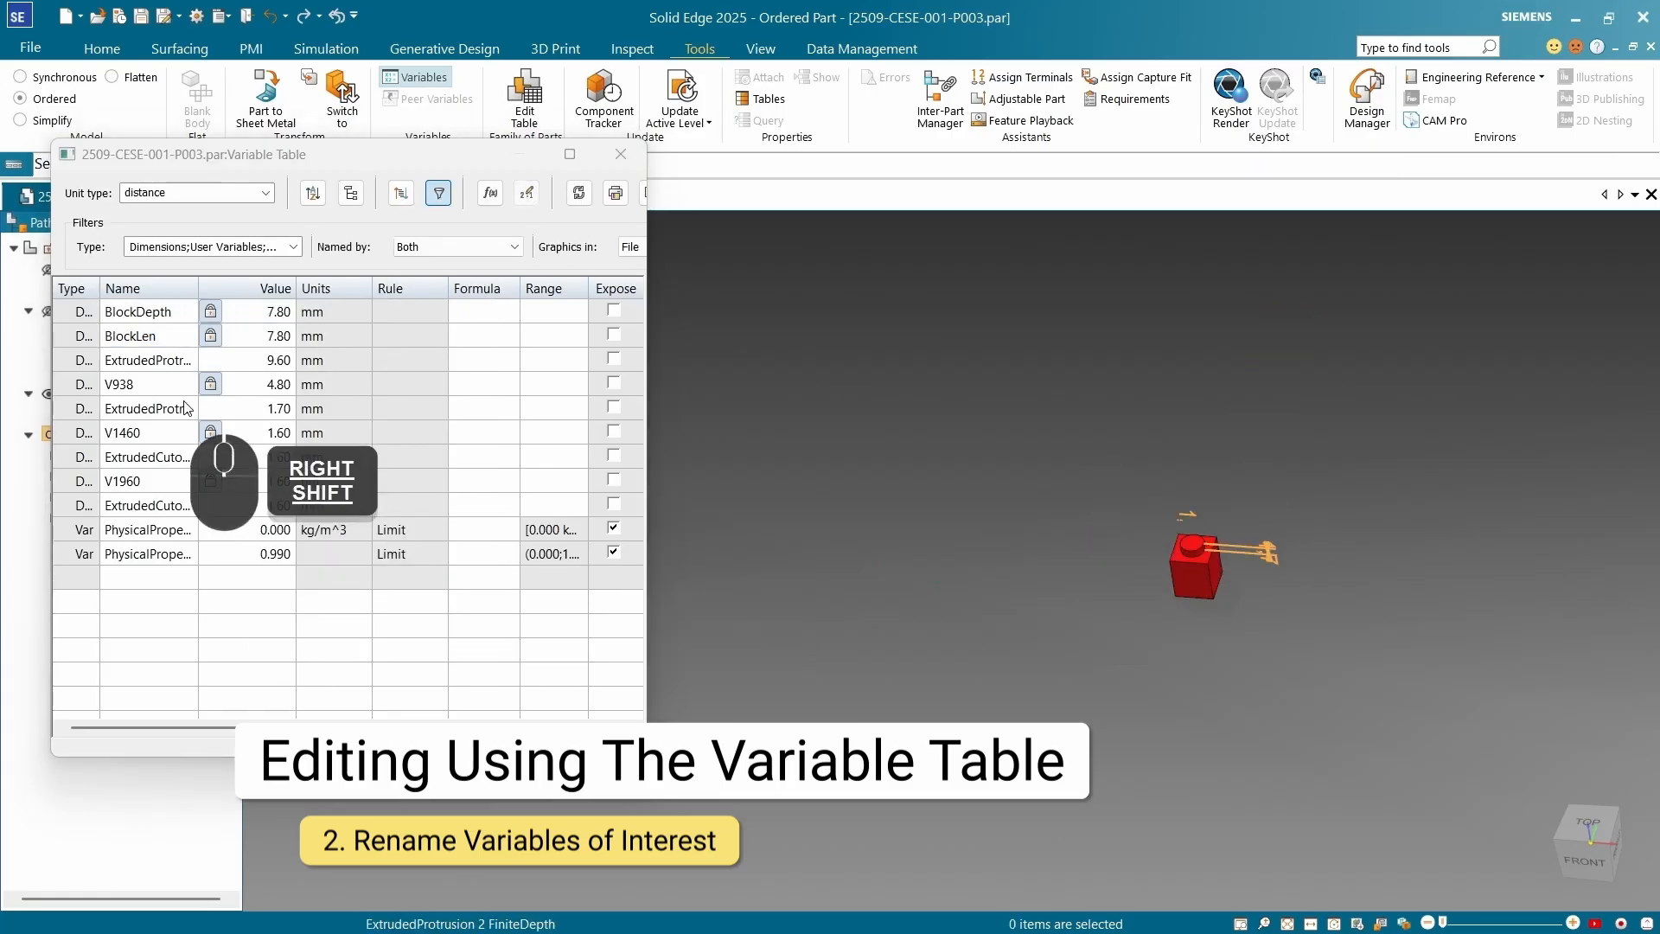
{"action": "left_click", "coordinate": [141, 358]}
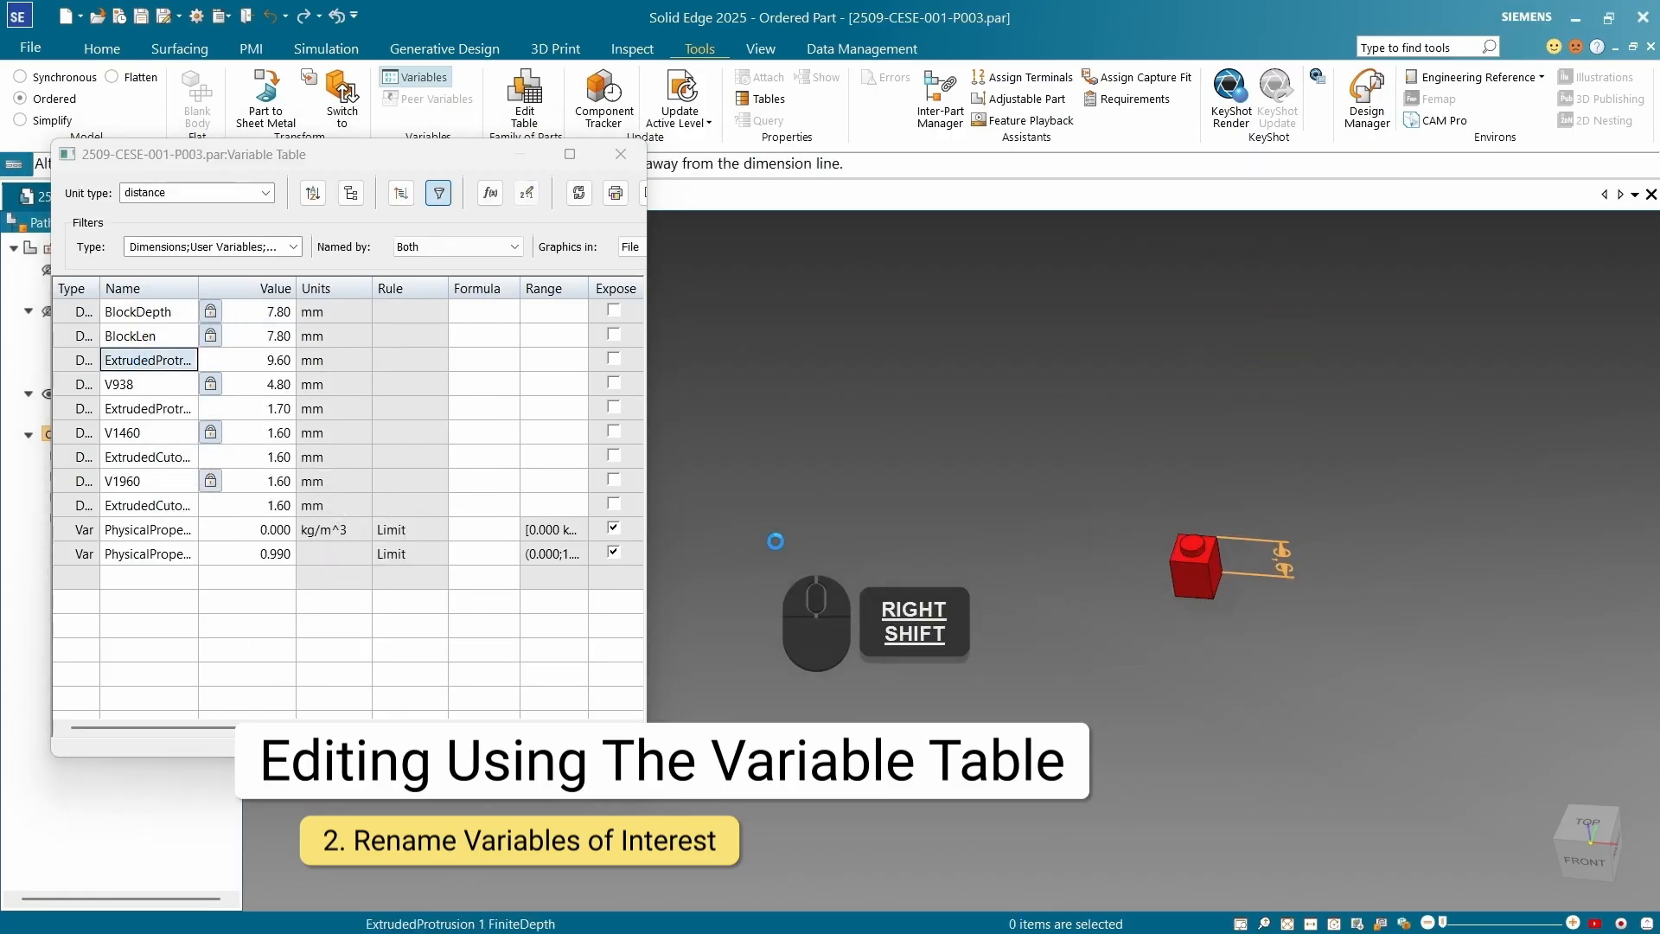
{"action": "scroll", "coordinate": [1268, 586], "scroll_direction": "down", "scroll_amount": 5}
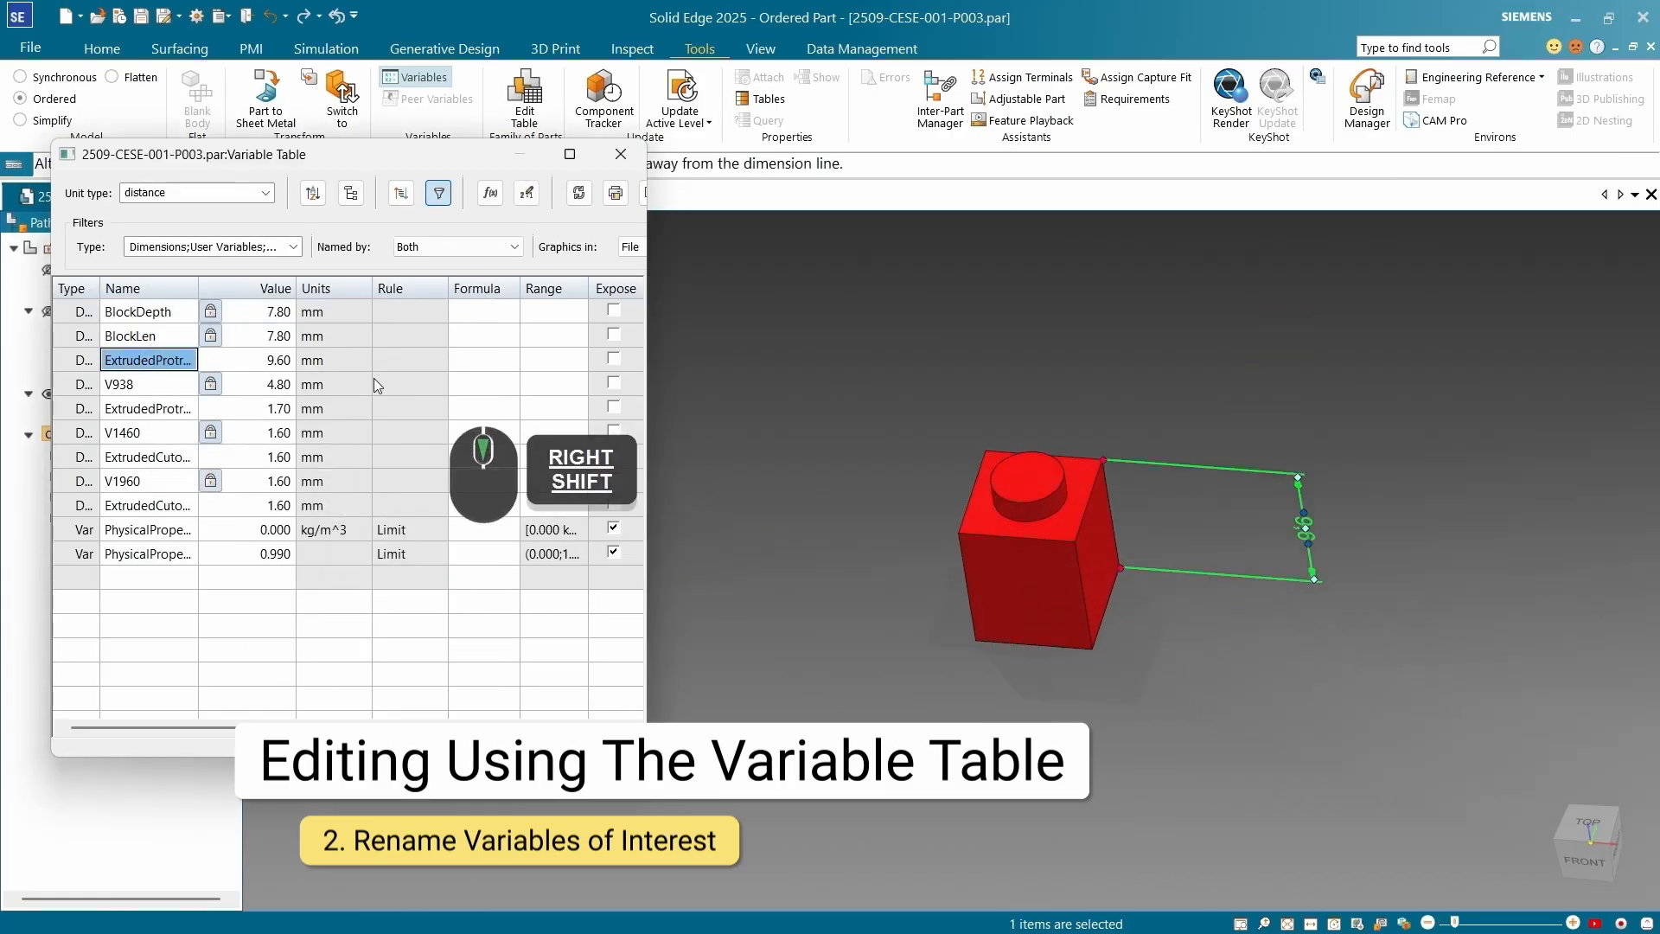
{"action": "left_click", "coordinate": [150, 359]}
{"action": "key", "text": "shift+End"}
{"action": "type", "text": "BlockHeight"}
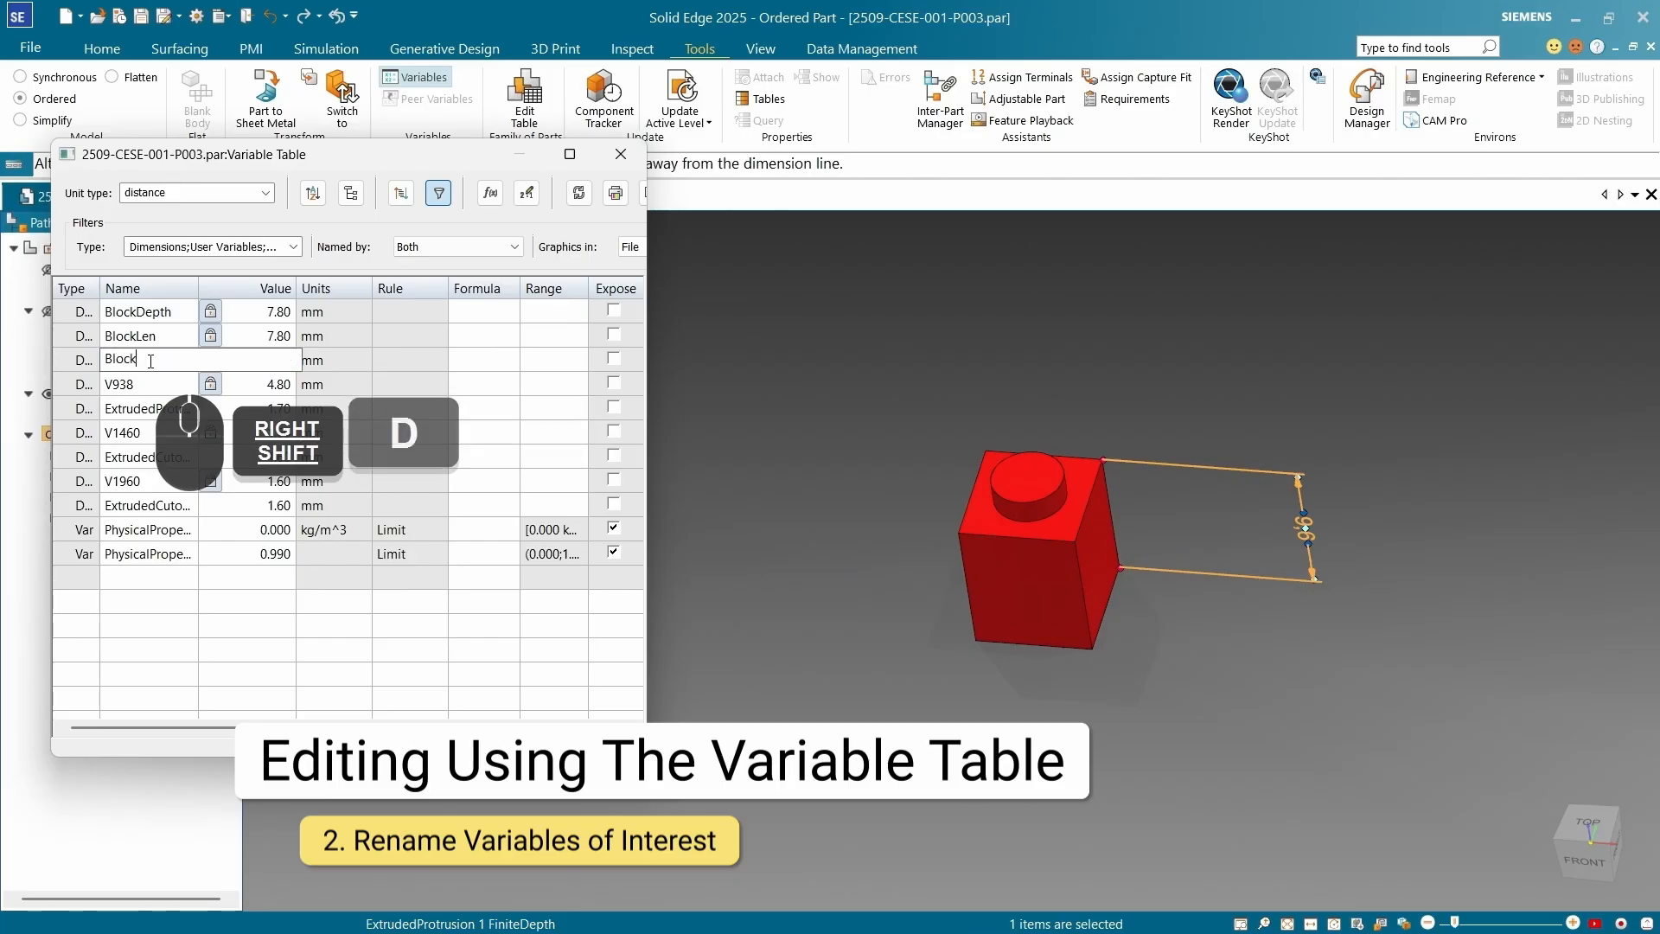
{"action": "key", "text": "Return"}
Examine on the brick's stud which dimensions V938 and the second extruded protrusion's depth variable control
{"action": "left_click", "coordinate": [1066, 481]}
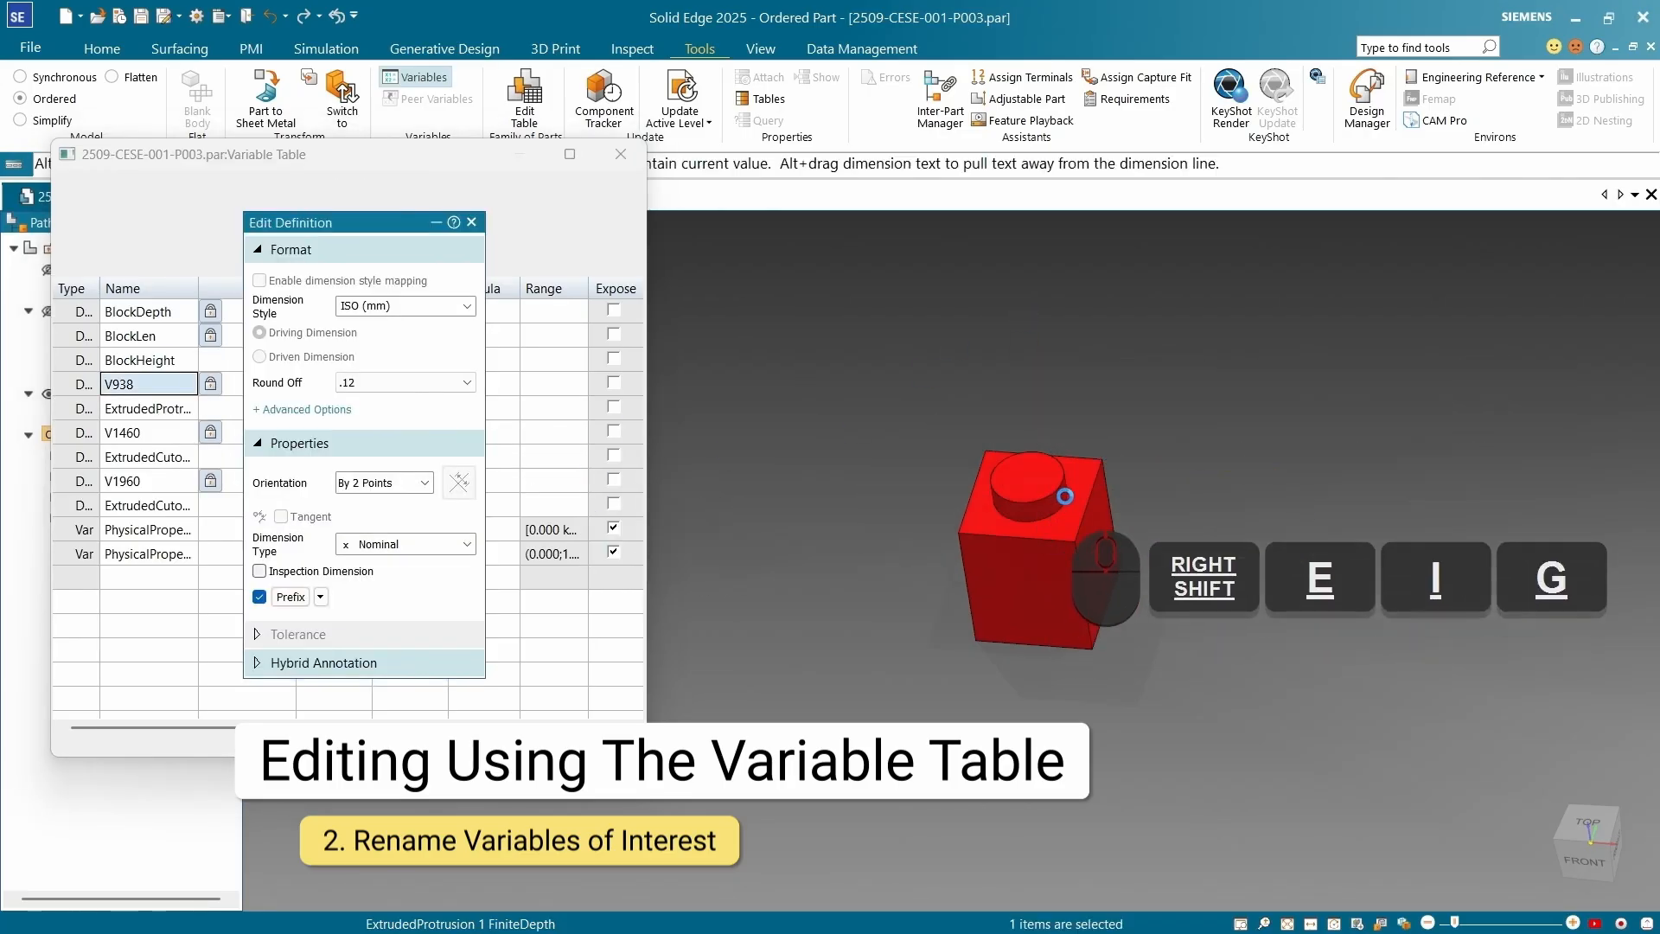
{"action": "middle_click", "coordinate": [1060, 582]}
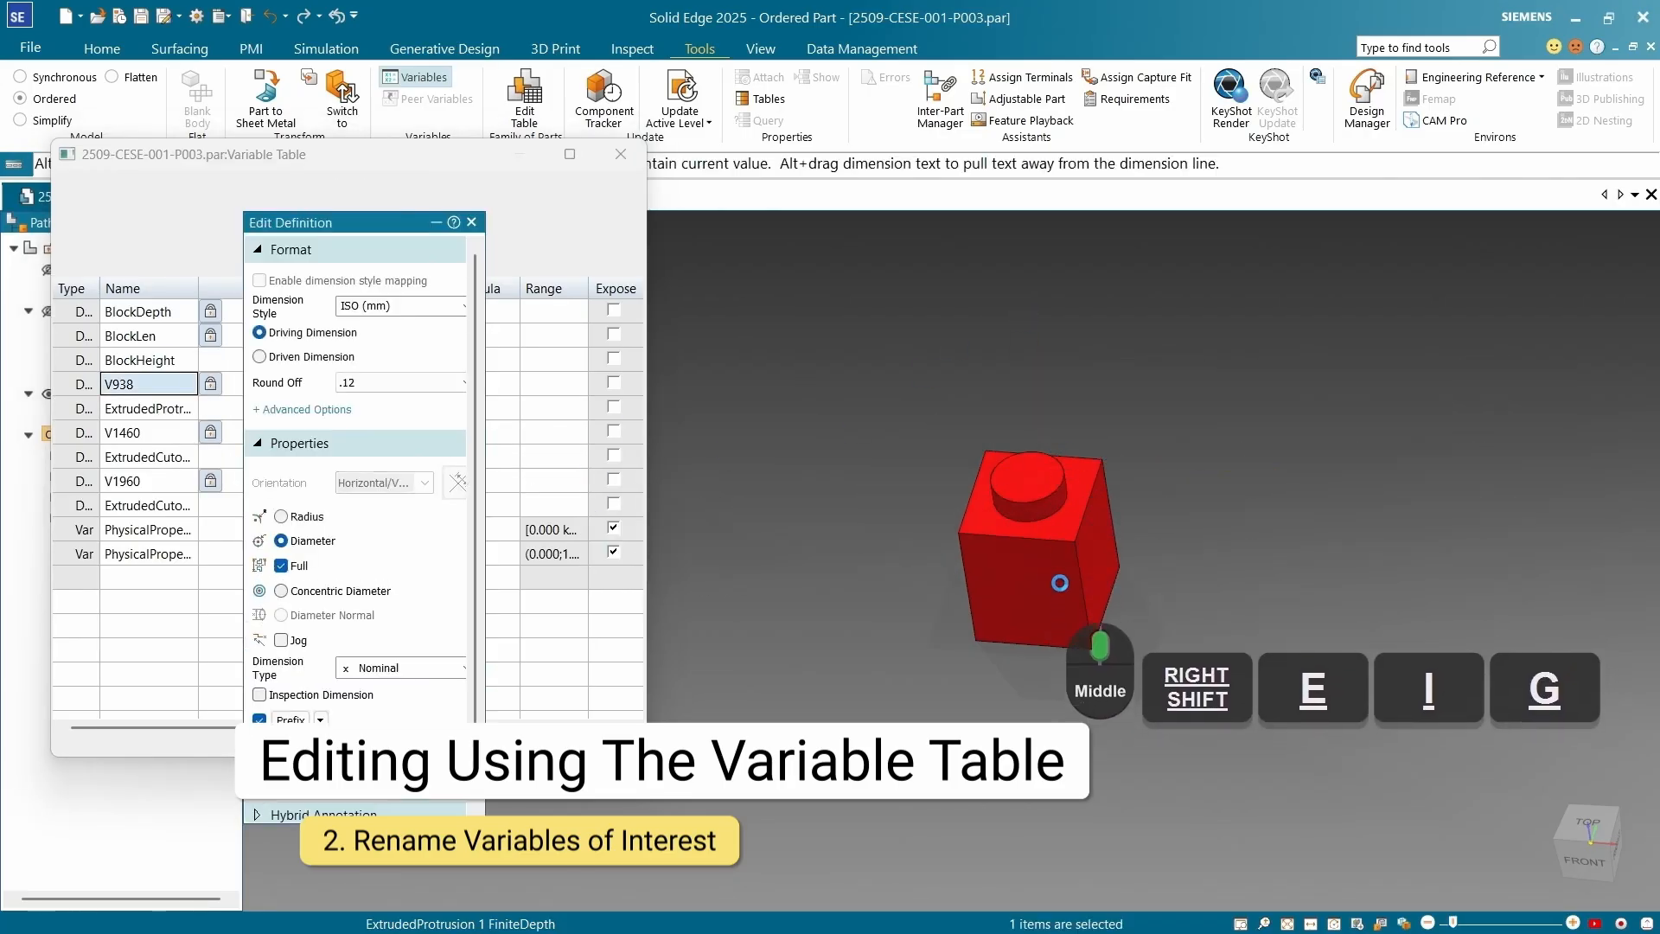
{"action": "scroll", "coordinate": [1064, 530], "scroll_direction": "up", "scroll_amount": 5}
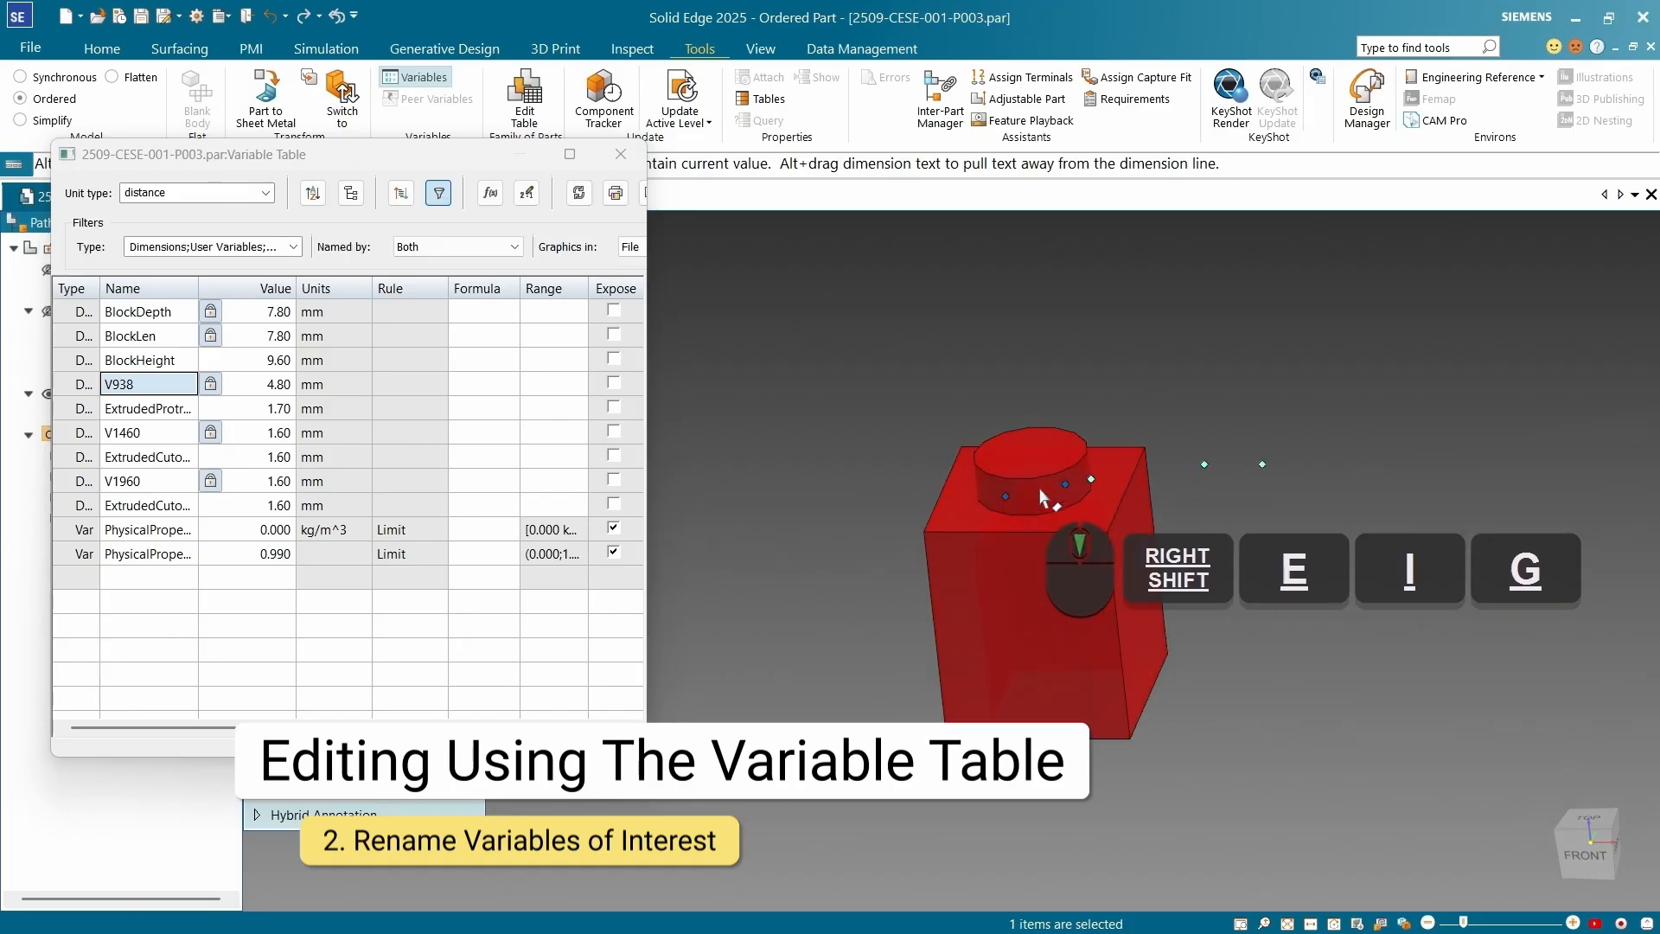
{"action": "scroll", "coordinate": [1042, 512], "scroll_direction": "down", "scroll_amount": 3}
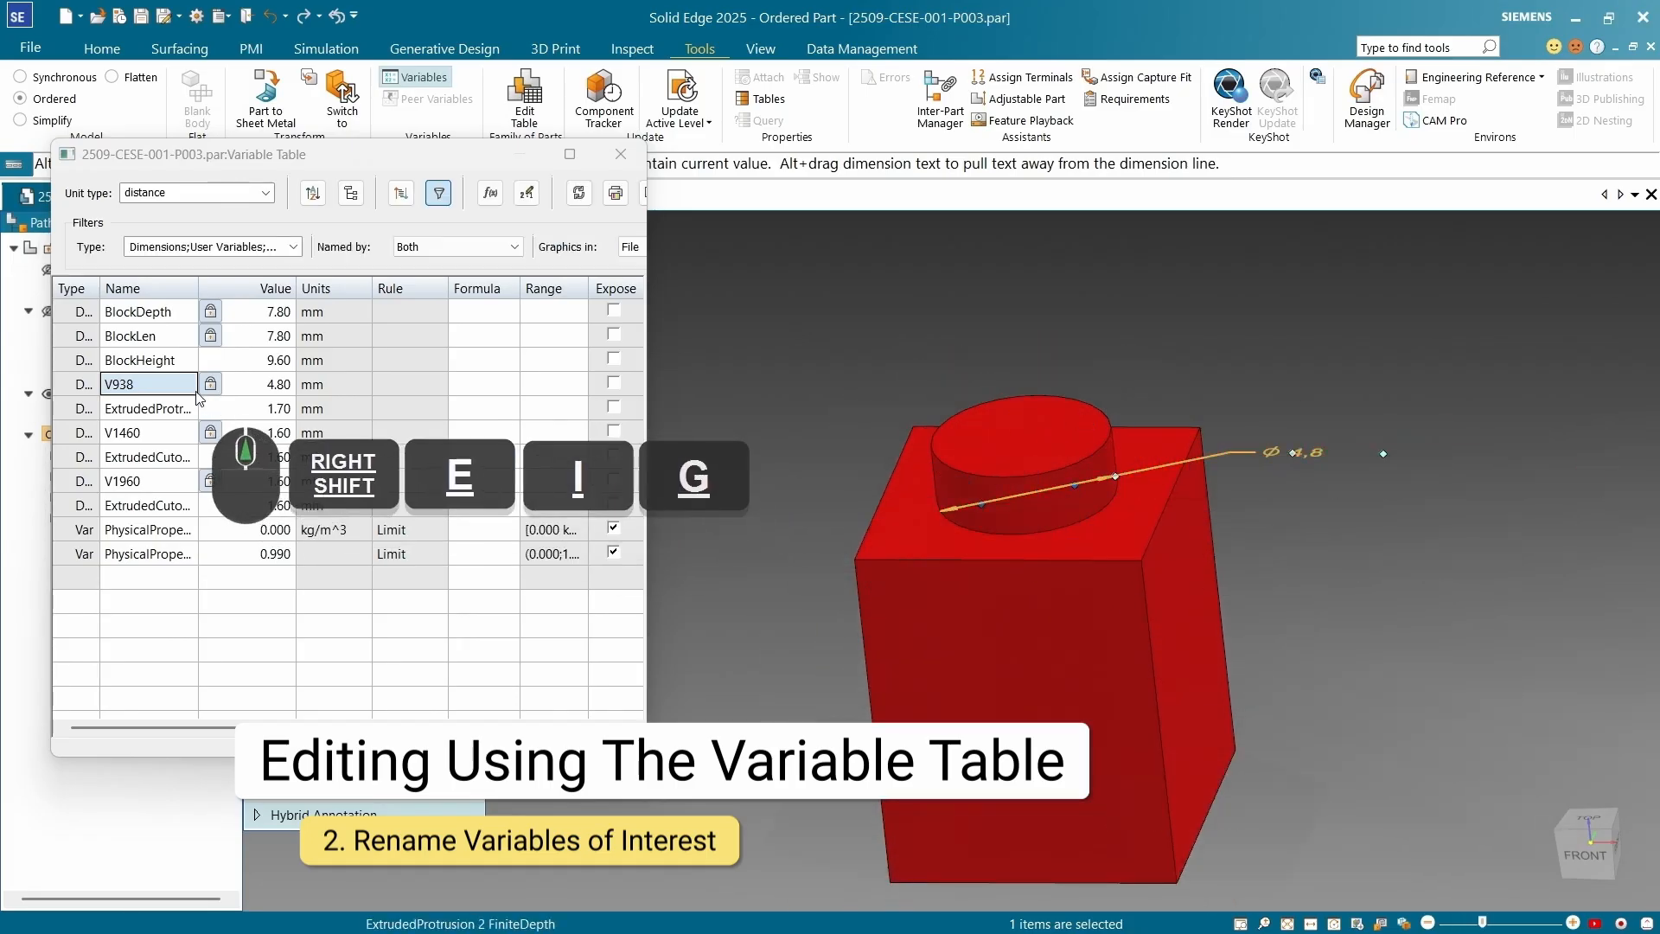
{"action": "left_click", "coordinate": [161, 408]}
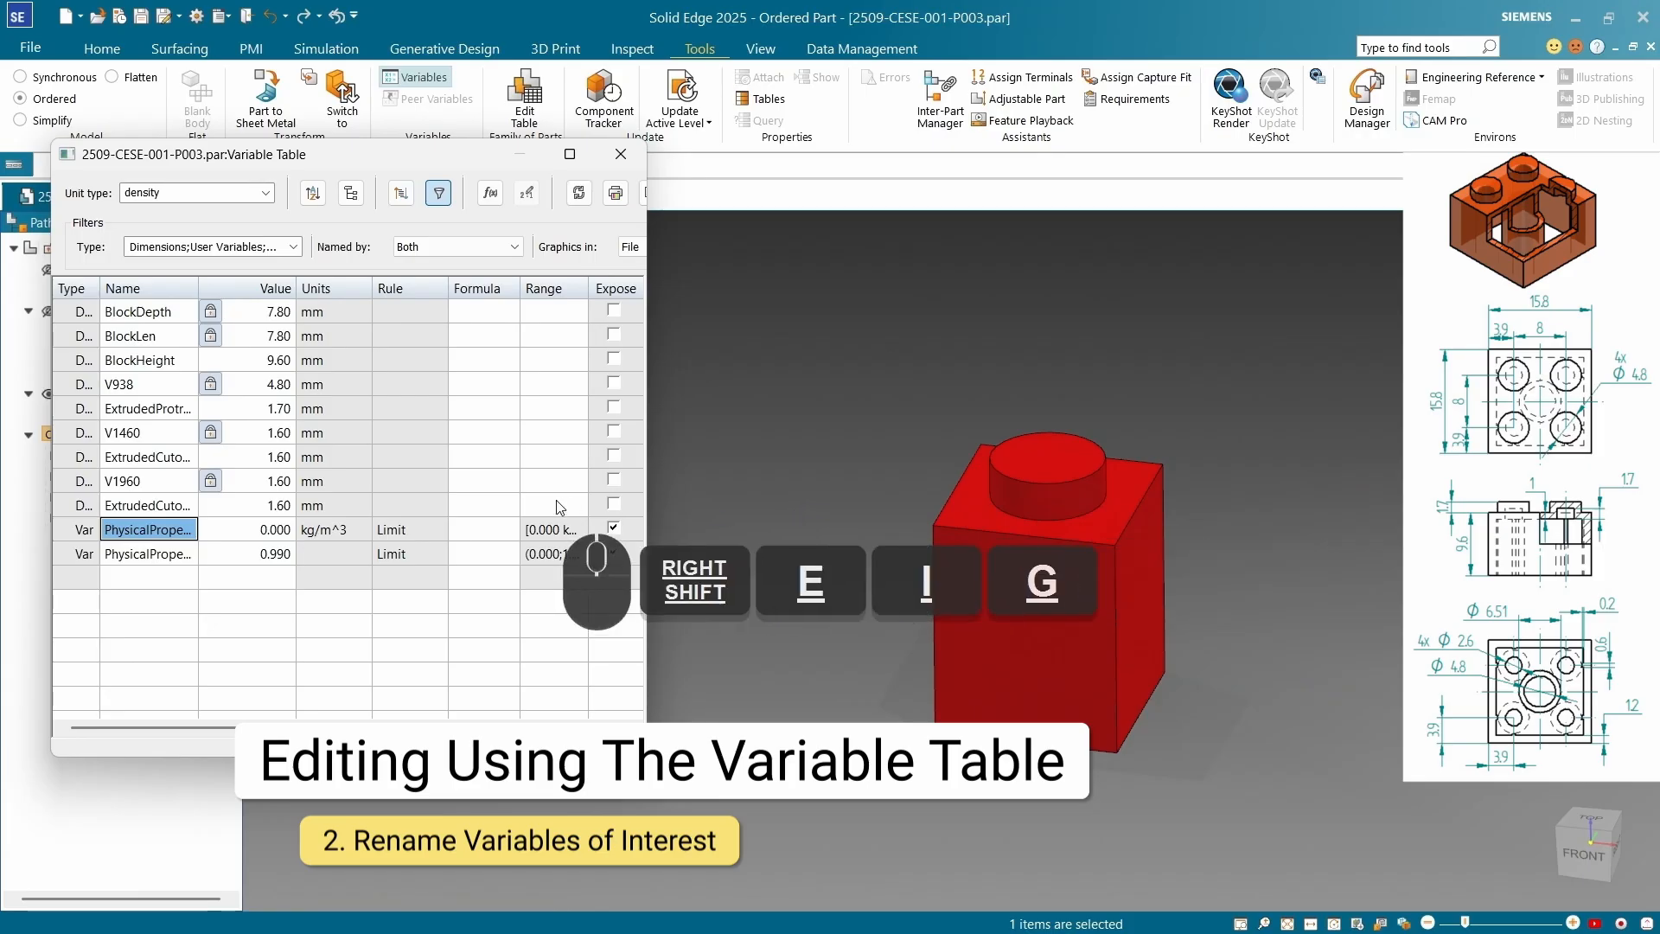
{"action": "left_click", "coordinate": [921, 394]}
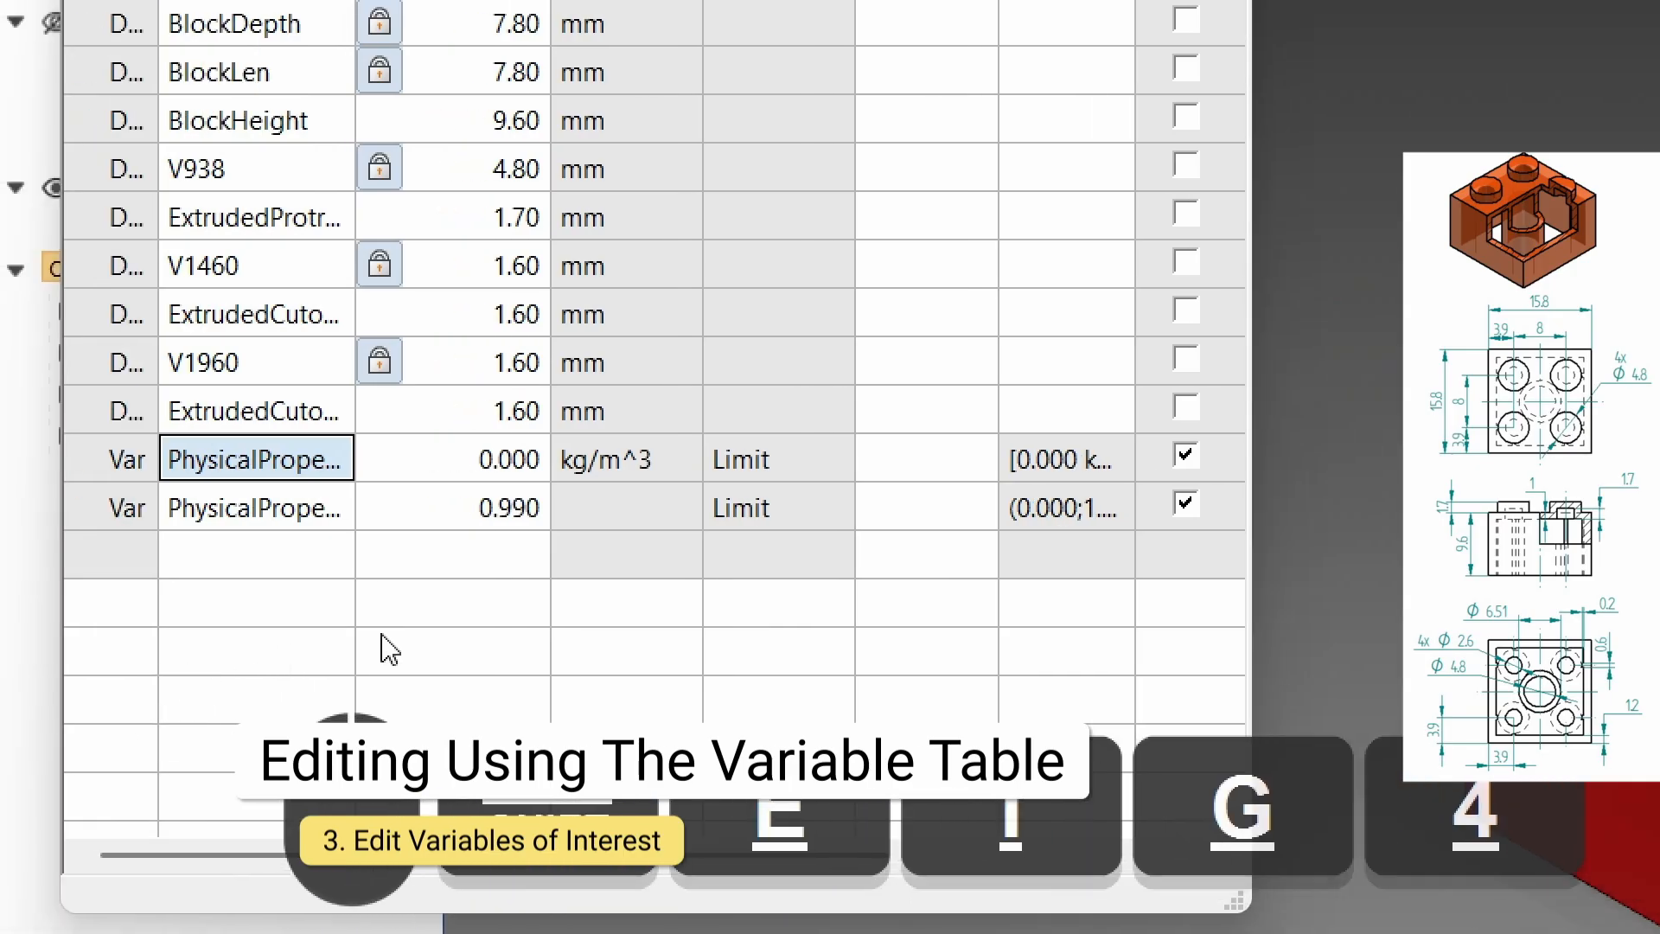
Set the BlockDepth variable to 15.8 mm in the variable table
{"action": "scroll", "coordinate": [326, 523], "scroll_direction": "right", "scroll_amount": 2}
{"action": "scroll", "coordinate": [222, 556], "scroll_direction": "left", "scroll_amount": 2, "text": "shift"}
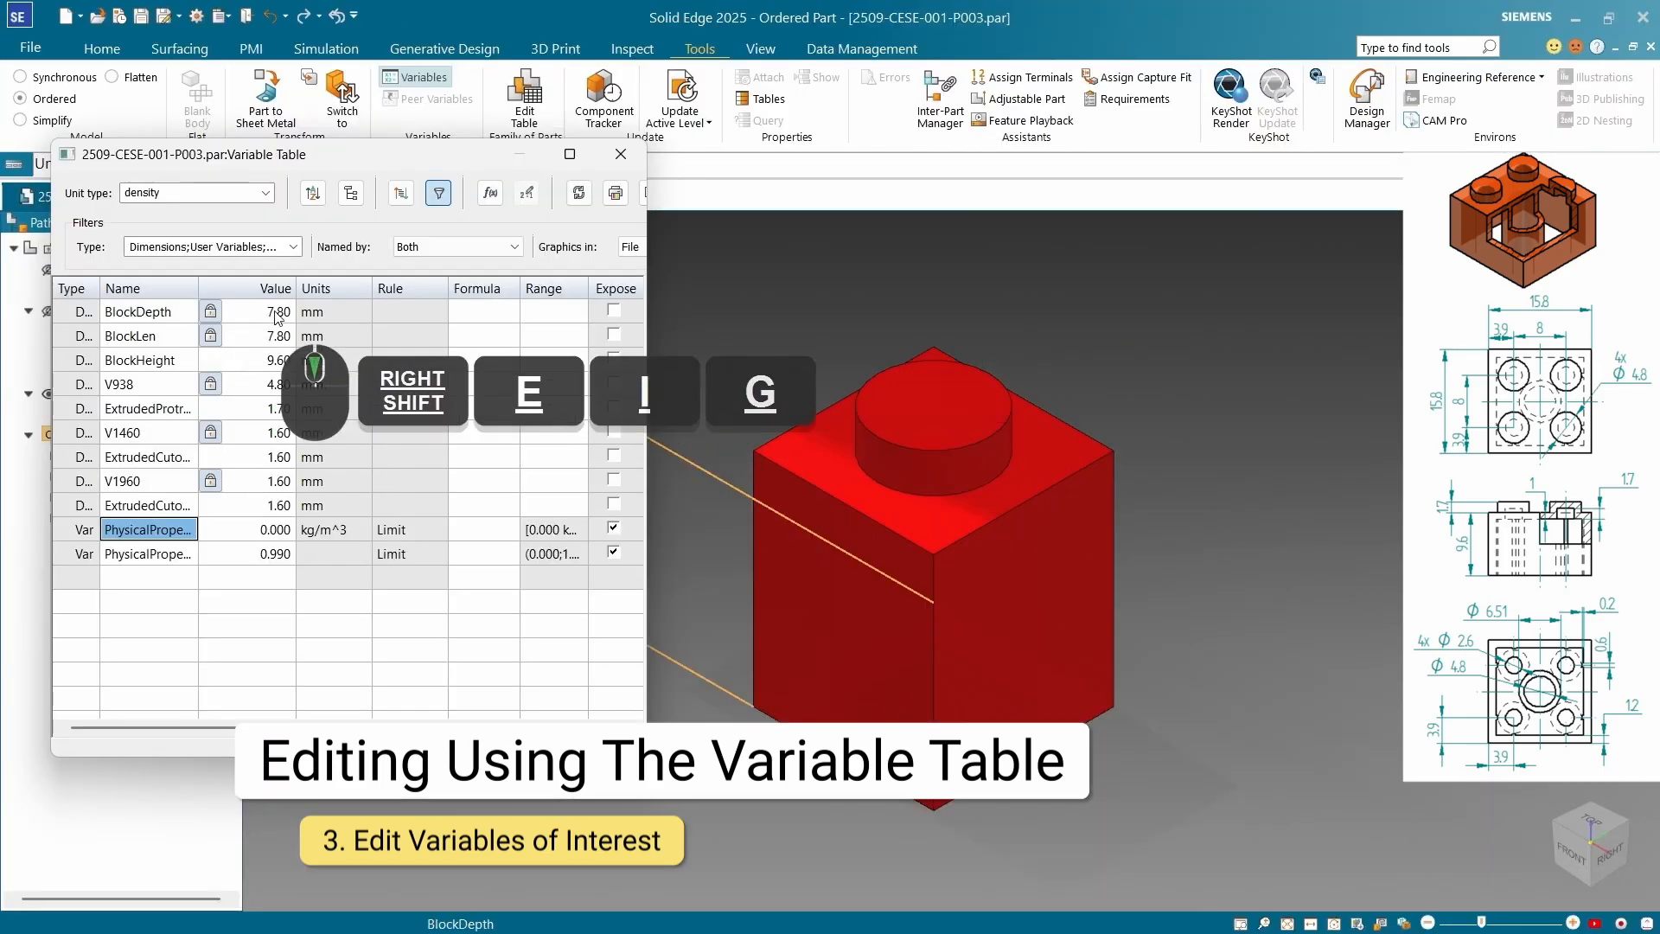
{"action": "left_click", "coordinate": [256, 309]}
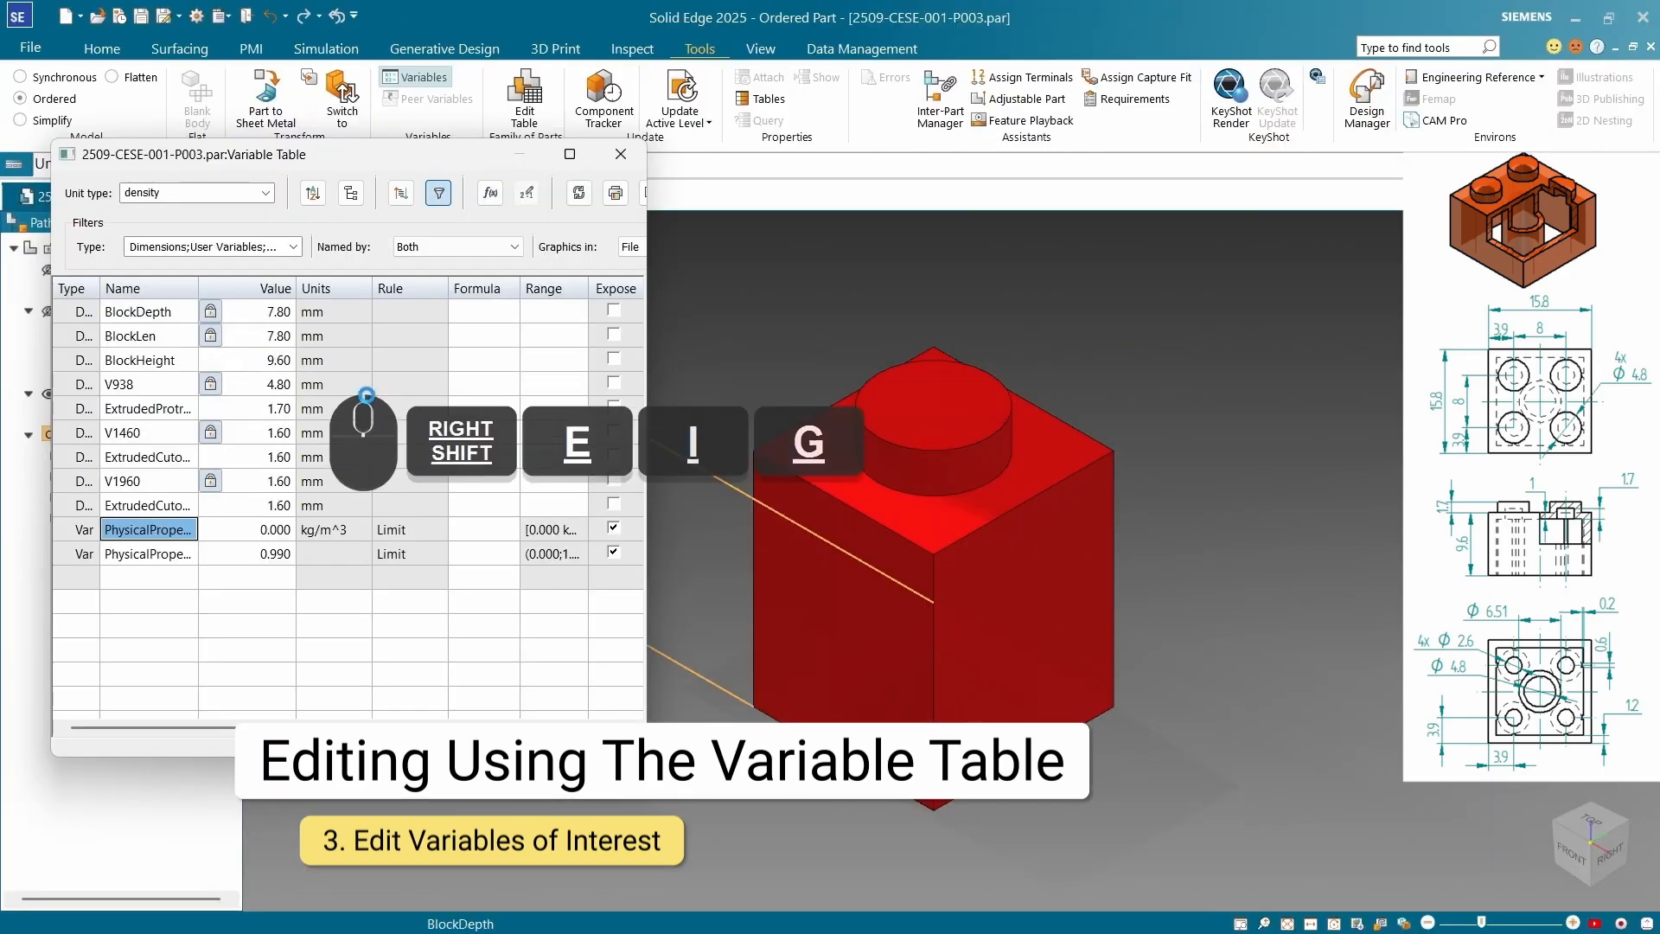
{"action": "left_click", "coordinate": [275, 317]}
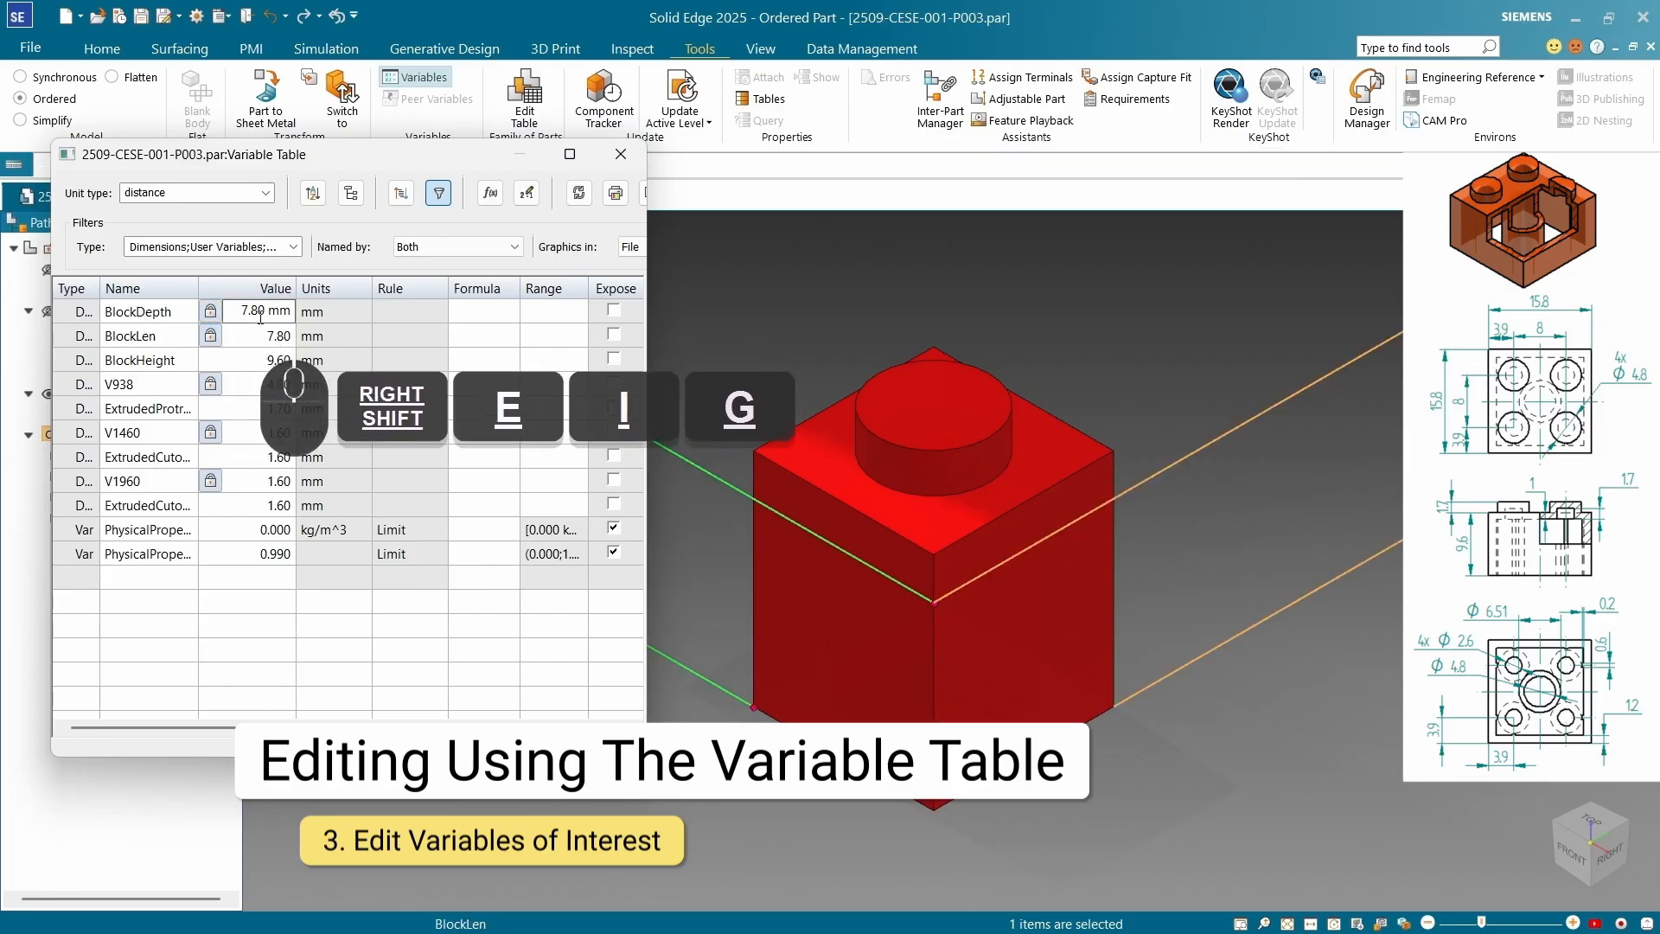
{"action": "left_click_drag", "start_coordinate": [240, 311], "coordinate": [295, 312]}
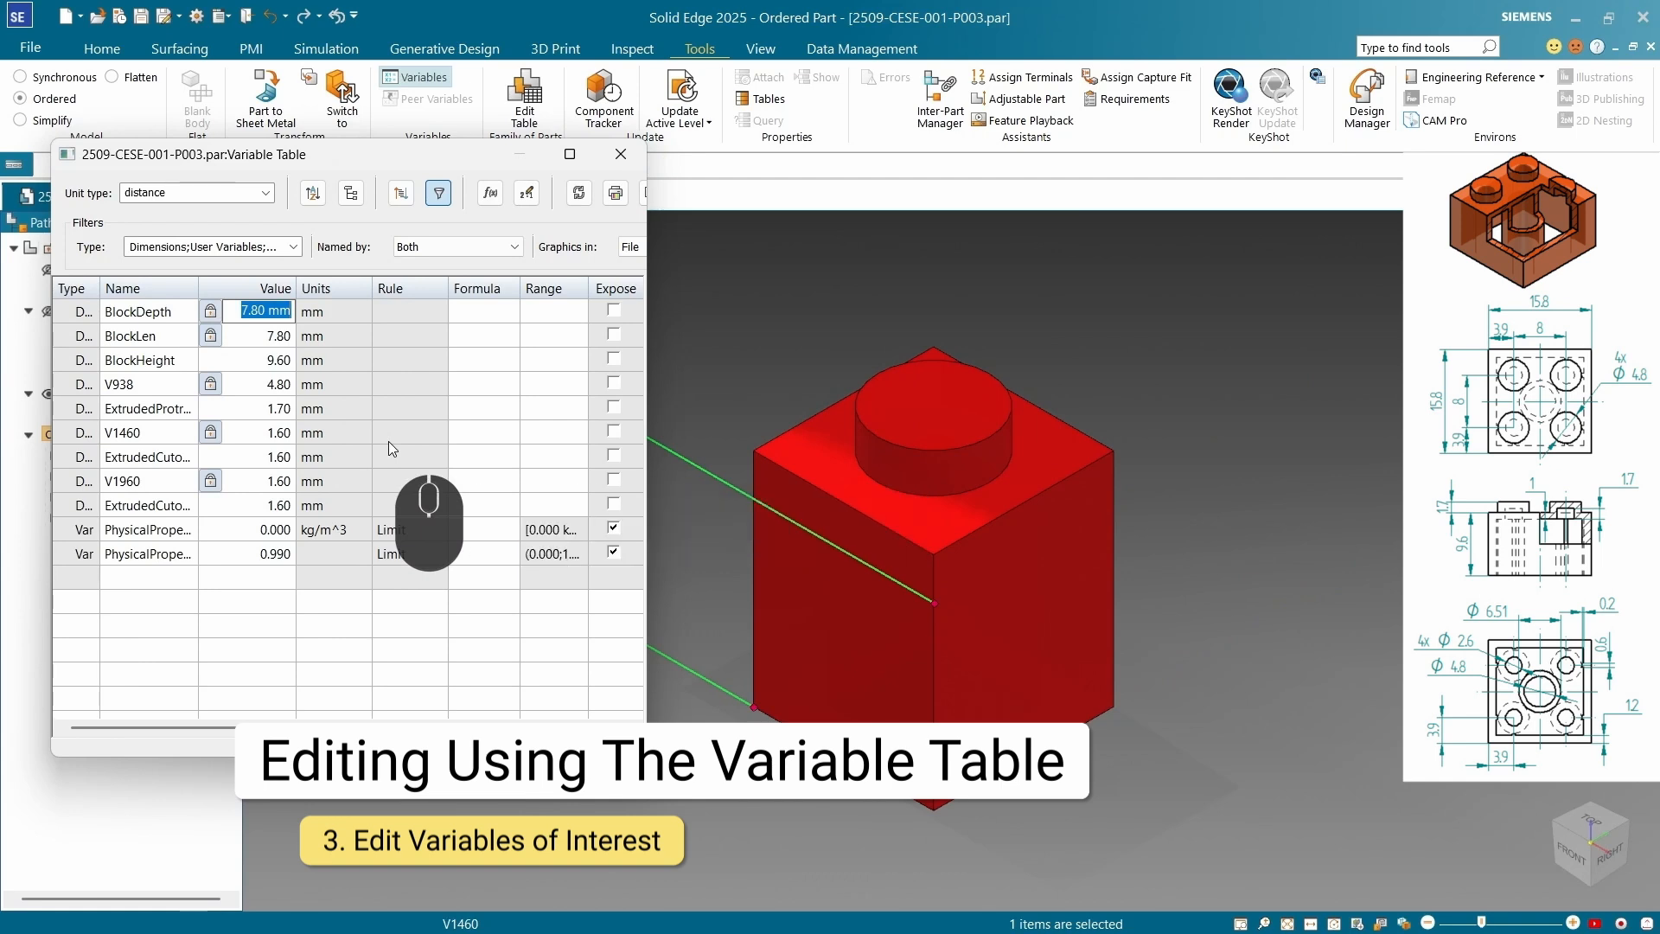
{"action": "type", "text": "15"}
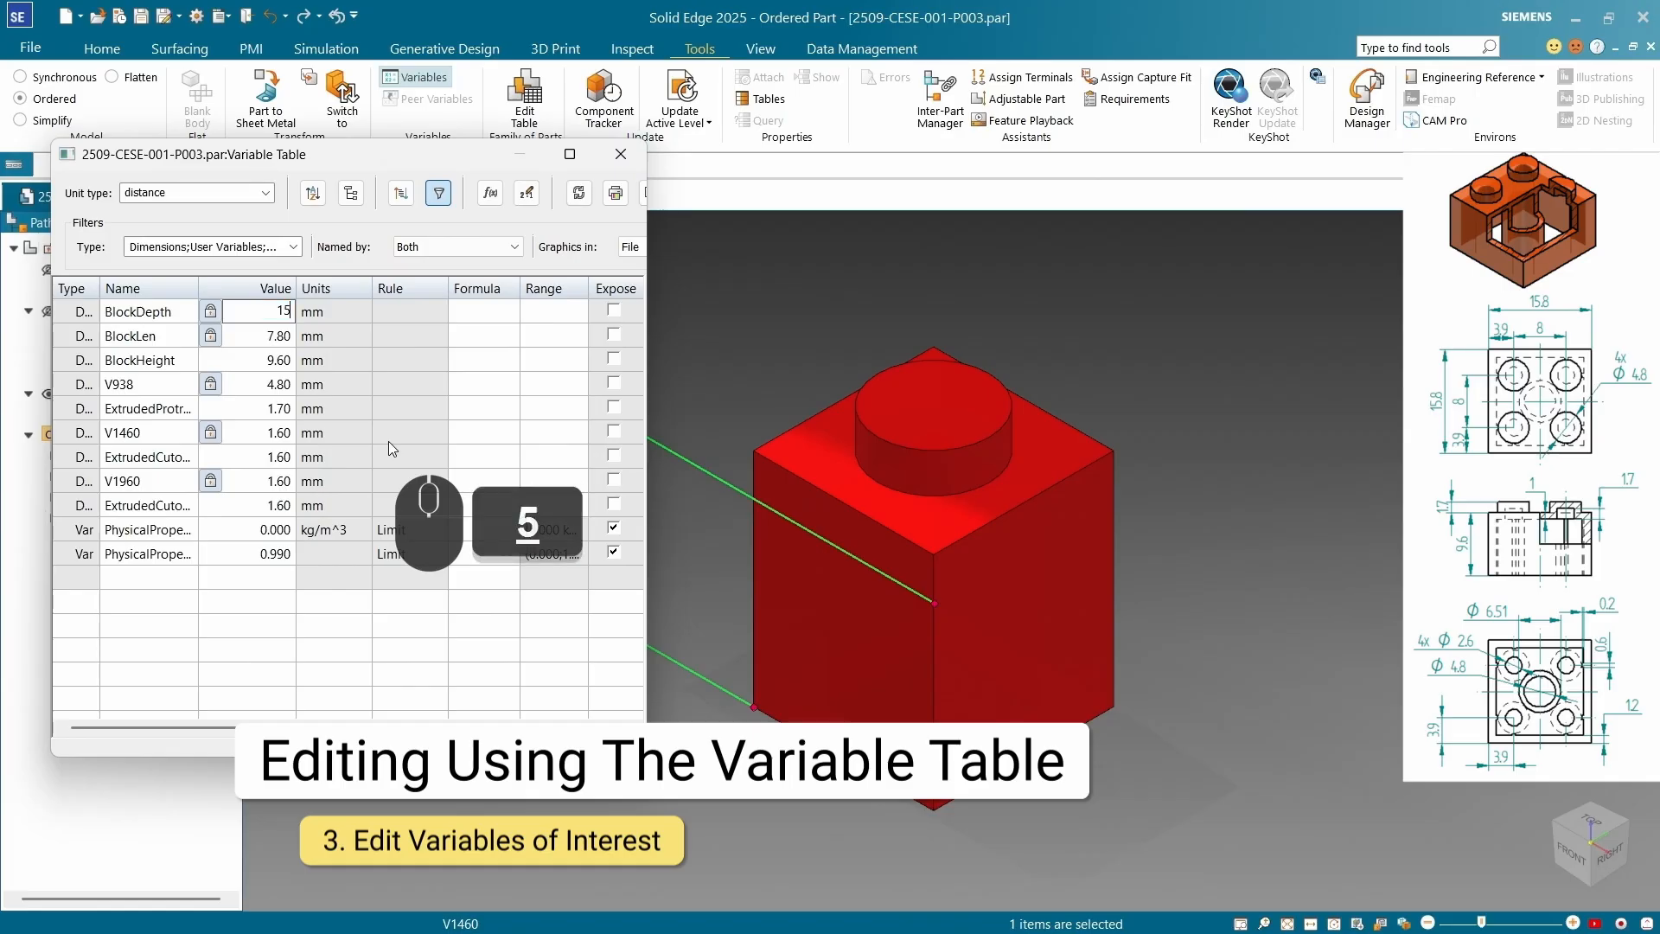
{"action": "type", "text": ".8"}
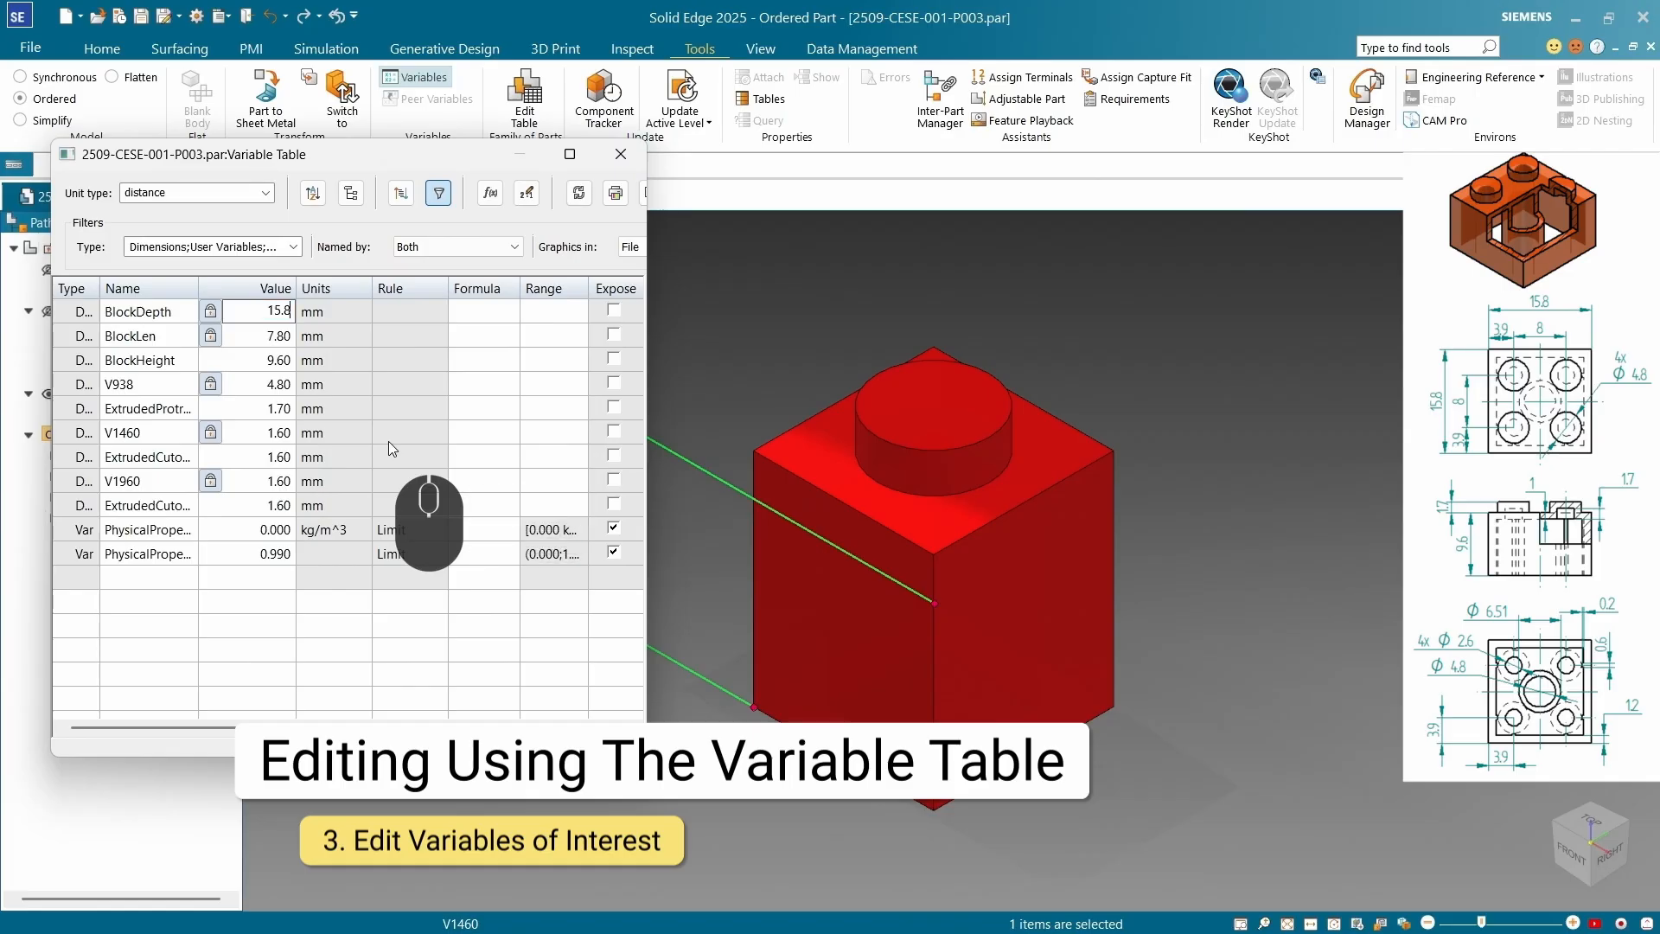
{"action": "key", "text": "Return"}
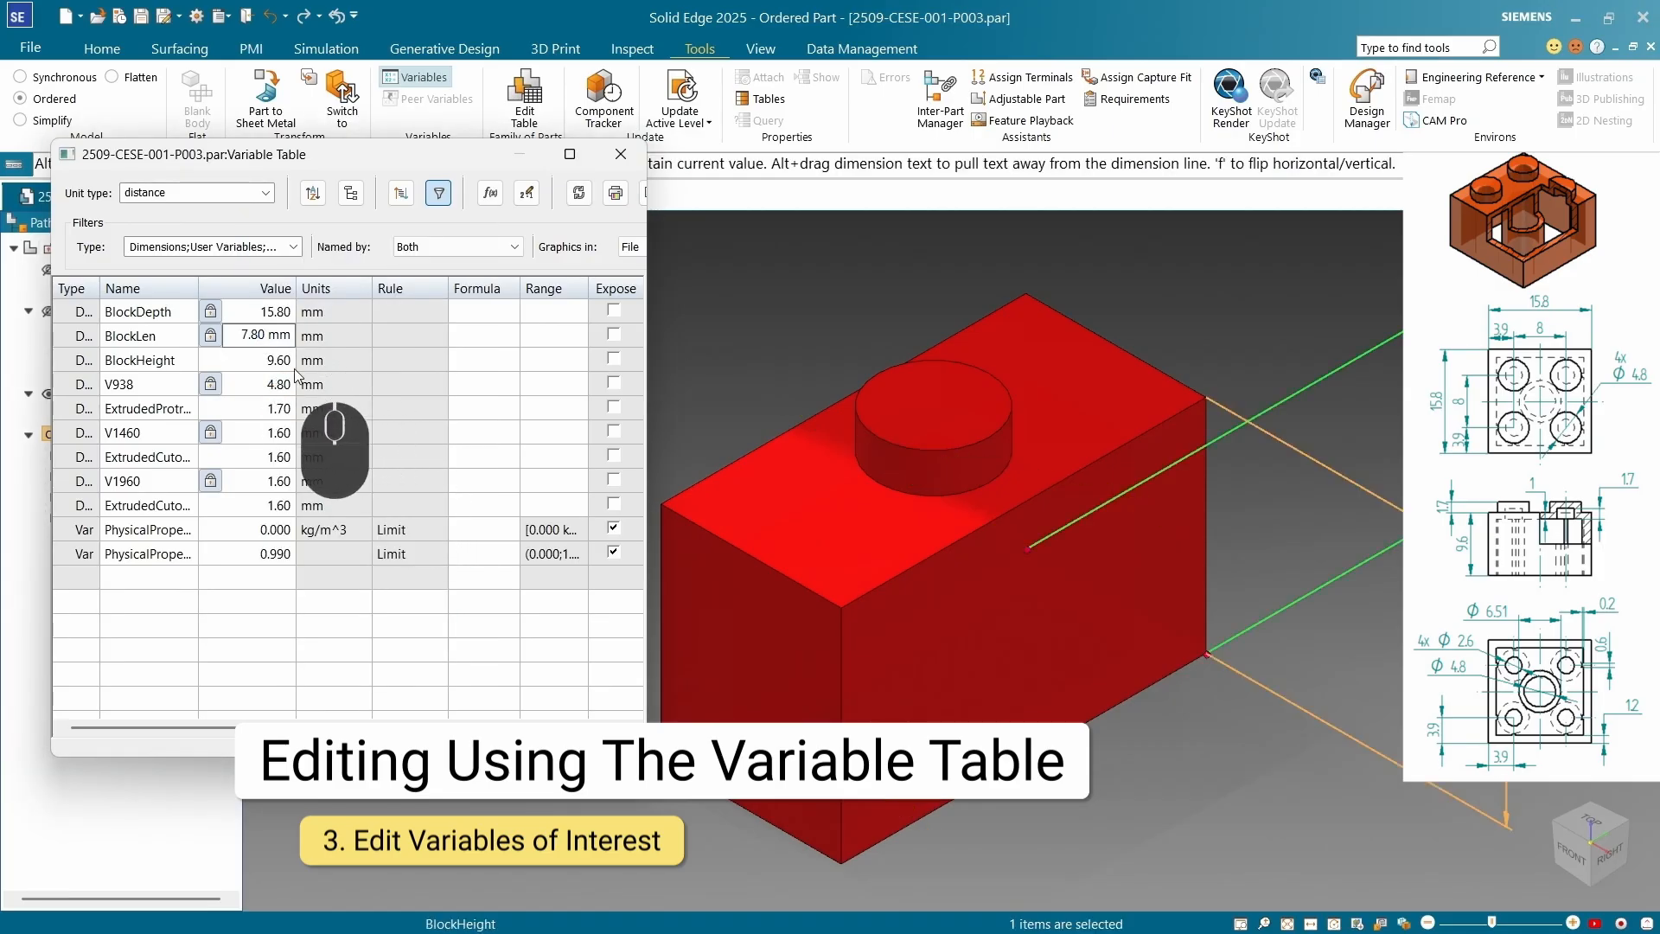
Set the BlockLen variable to 15.8 mm to make the brick's base square
{"action": "key", "text": "shift+End"}
{"action": "type", "text": "1"}
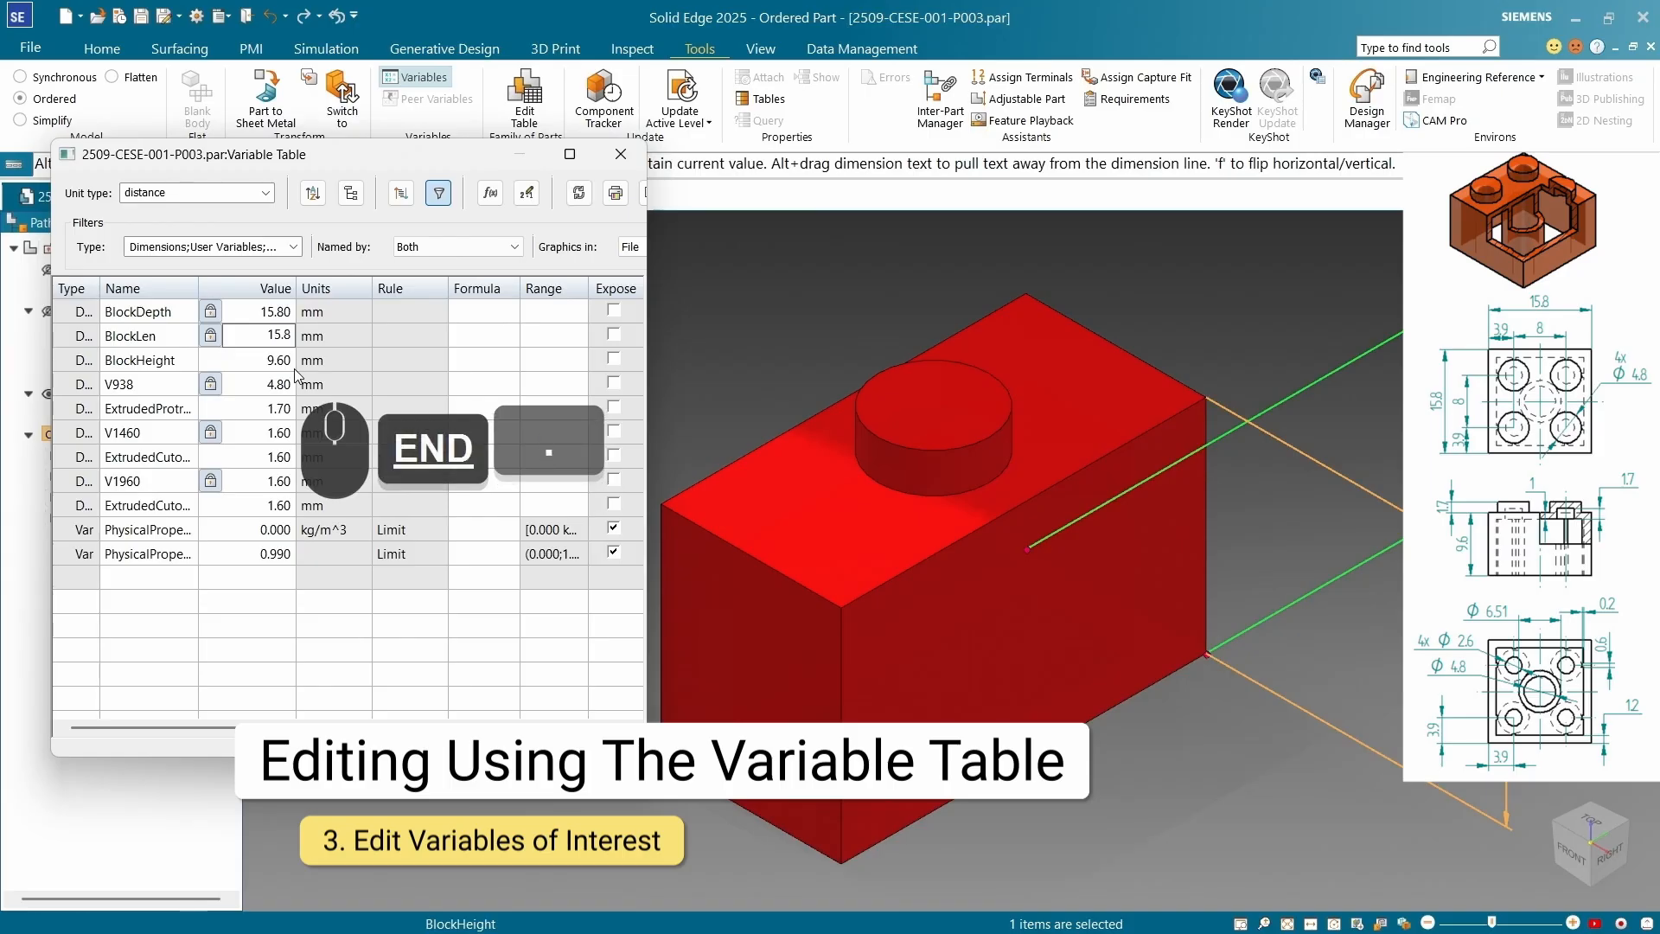
{"action": "left_click", "coordinate": [295, 367]}
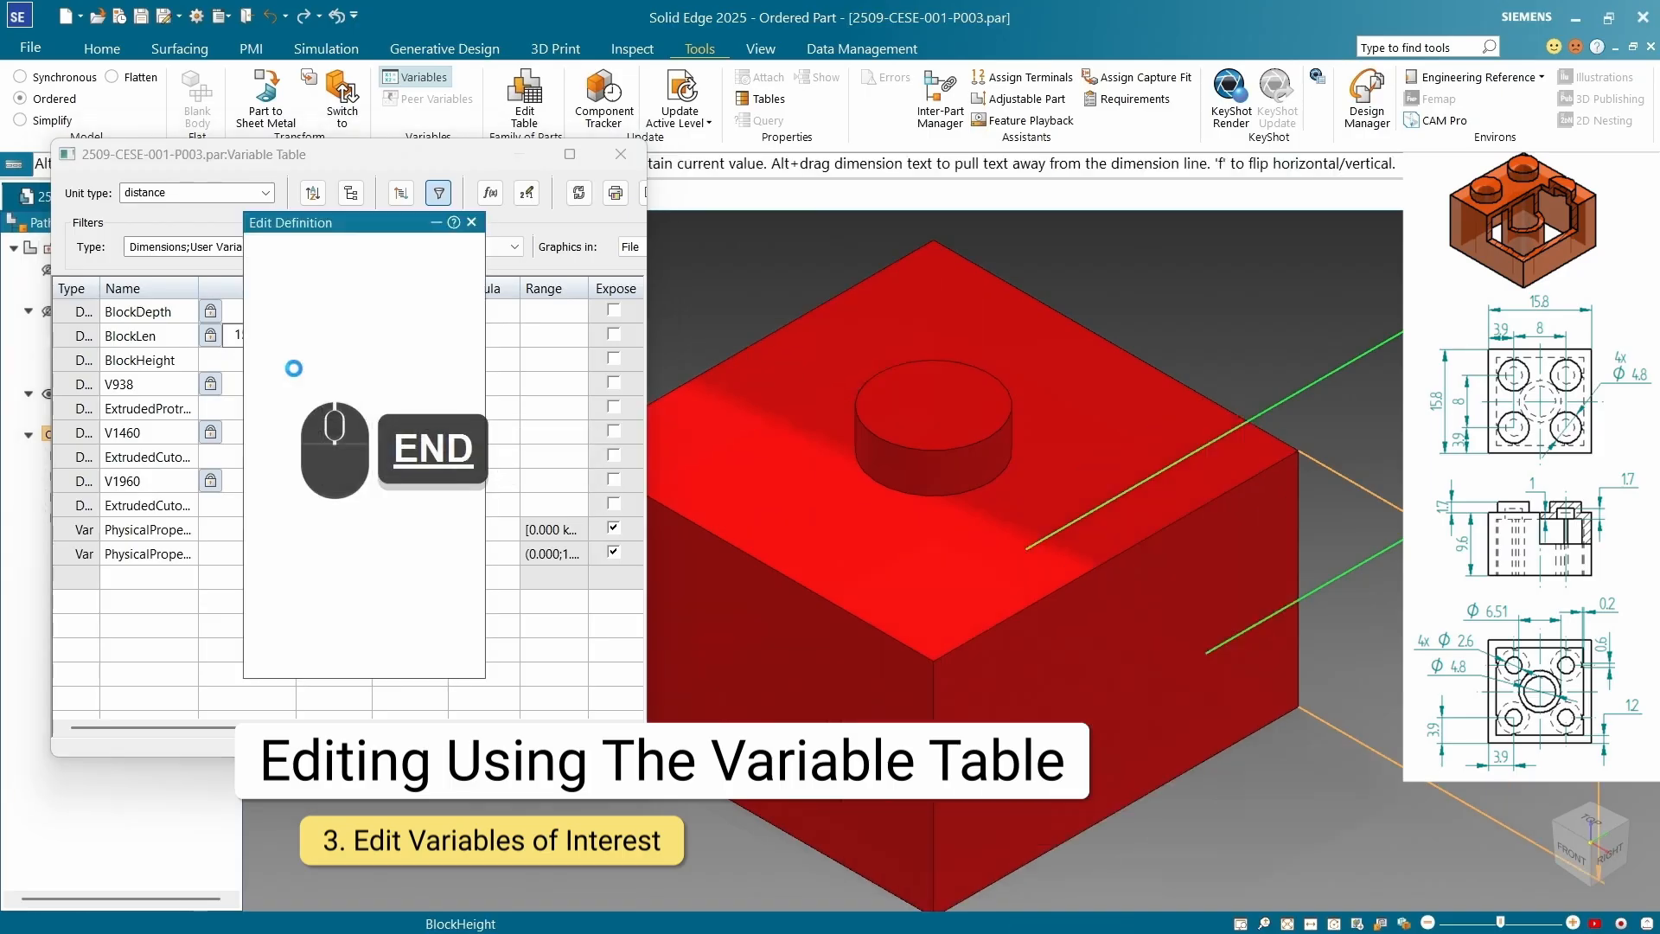
Close the variable table and save the brick part
{"action": "scroll", "coordinate": [1158, 501], "scroll_direction": "up", "scroll_amount": 5}
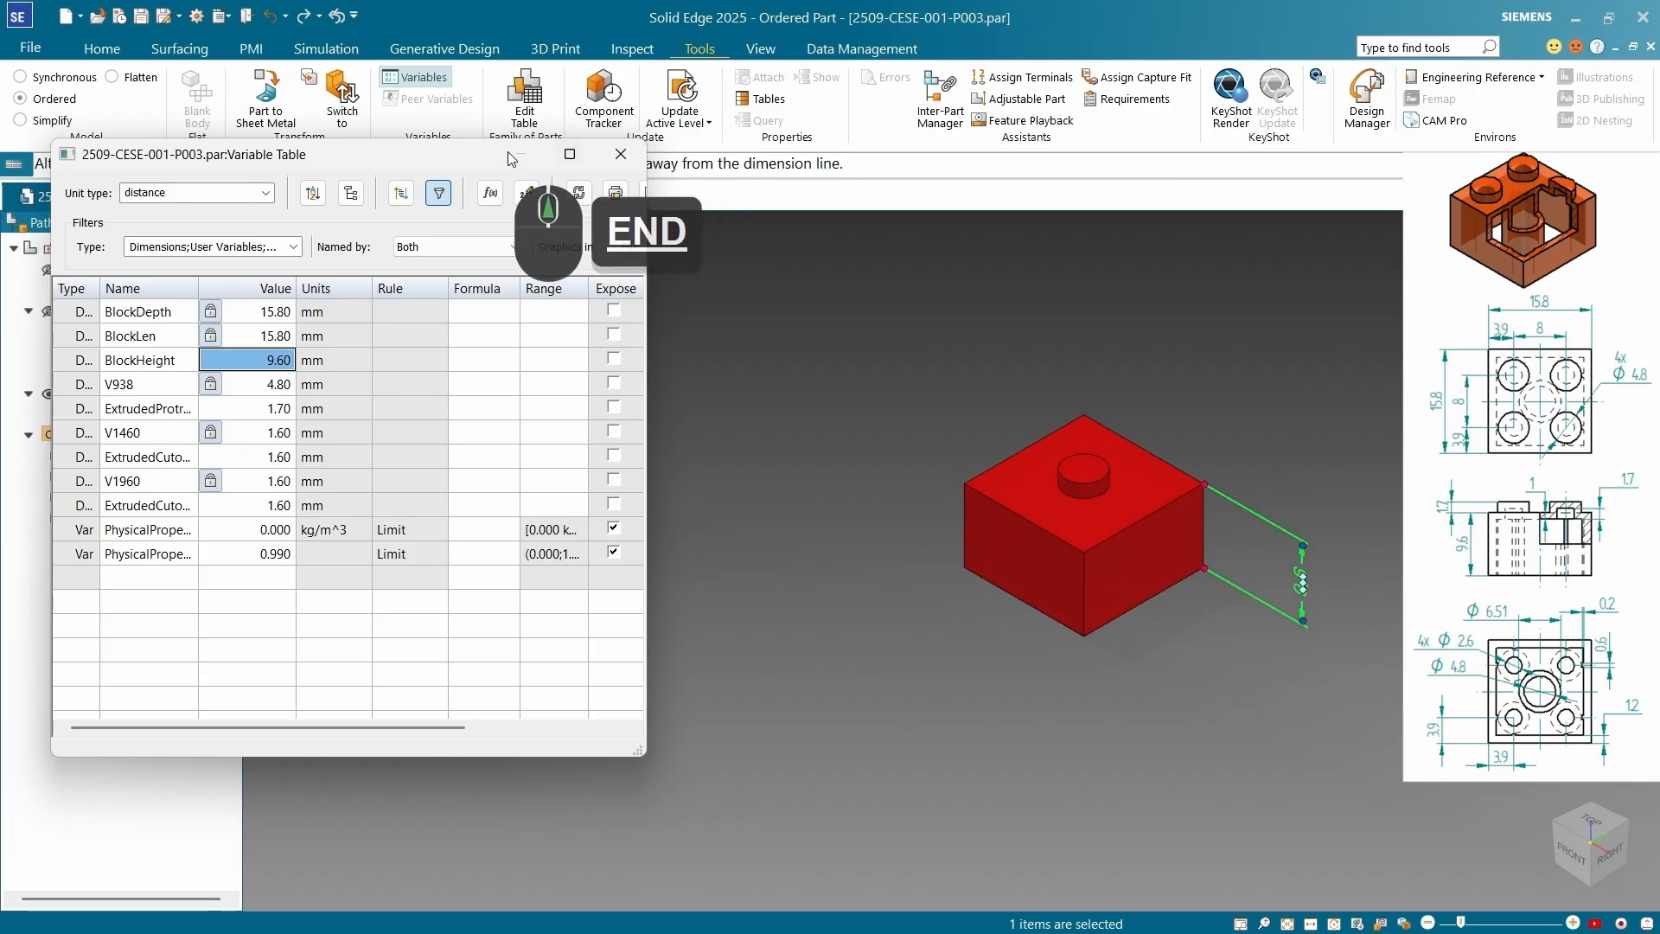
{"action": "left_click_drag", "start_coordinate": [382, 163], "coordinate": [0, 259]}
{"action": "key", "text": "End"}
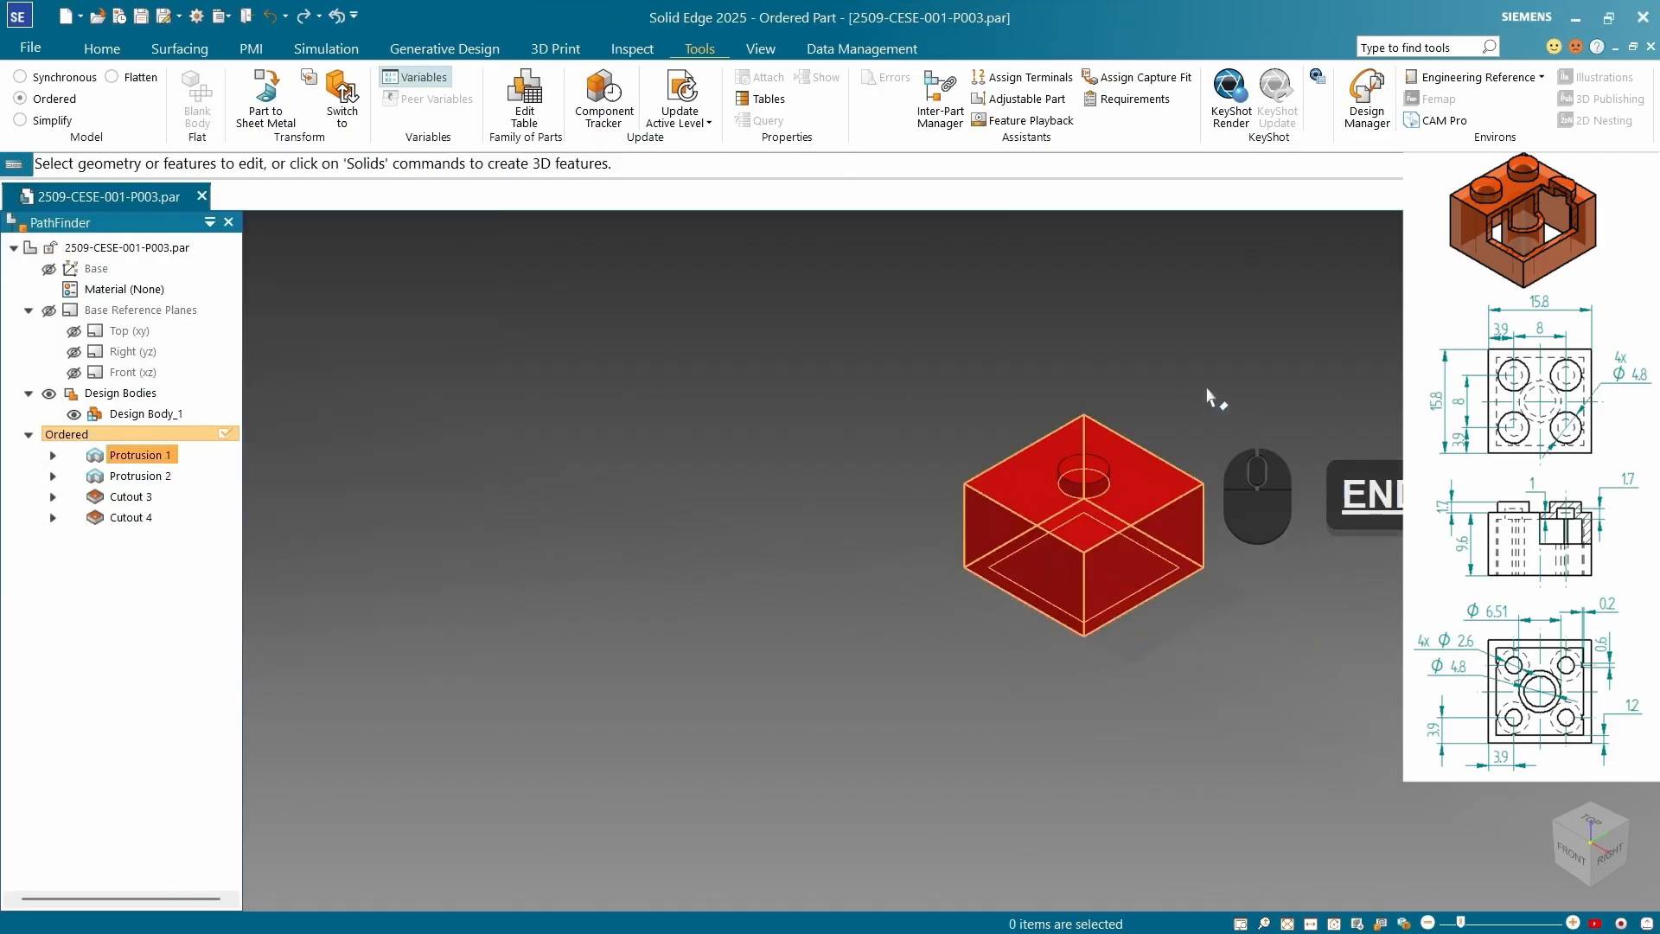
{"action": "left_click", "coordinate": [141, 16]}
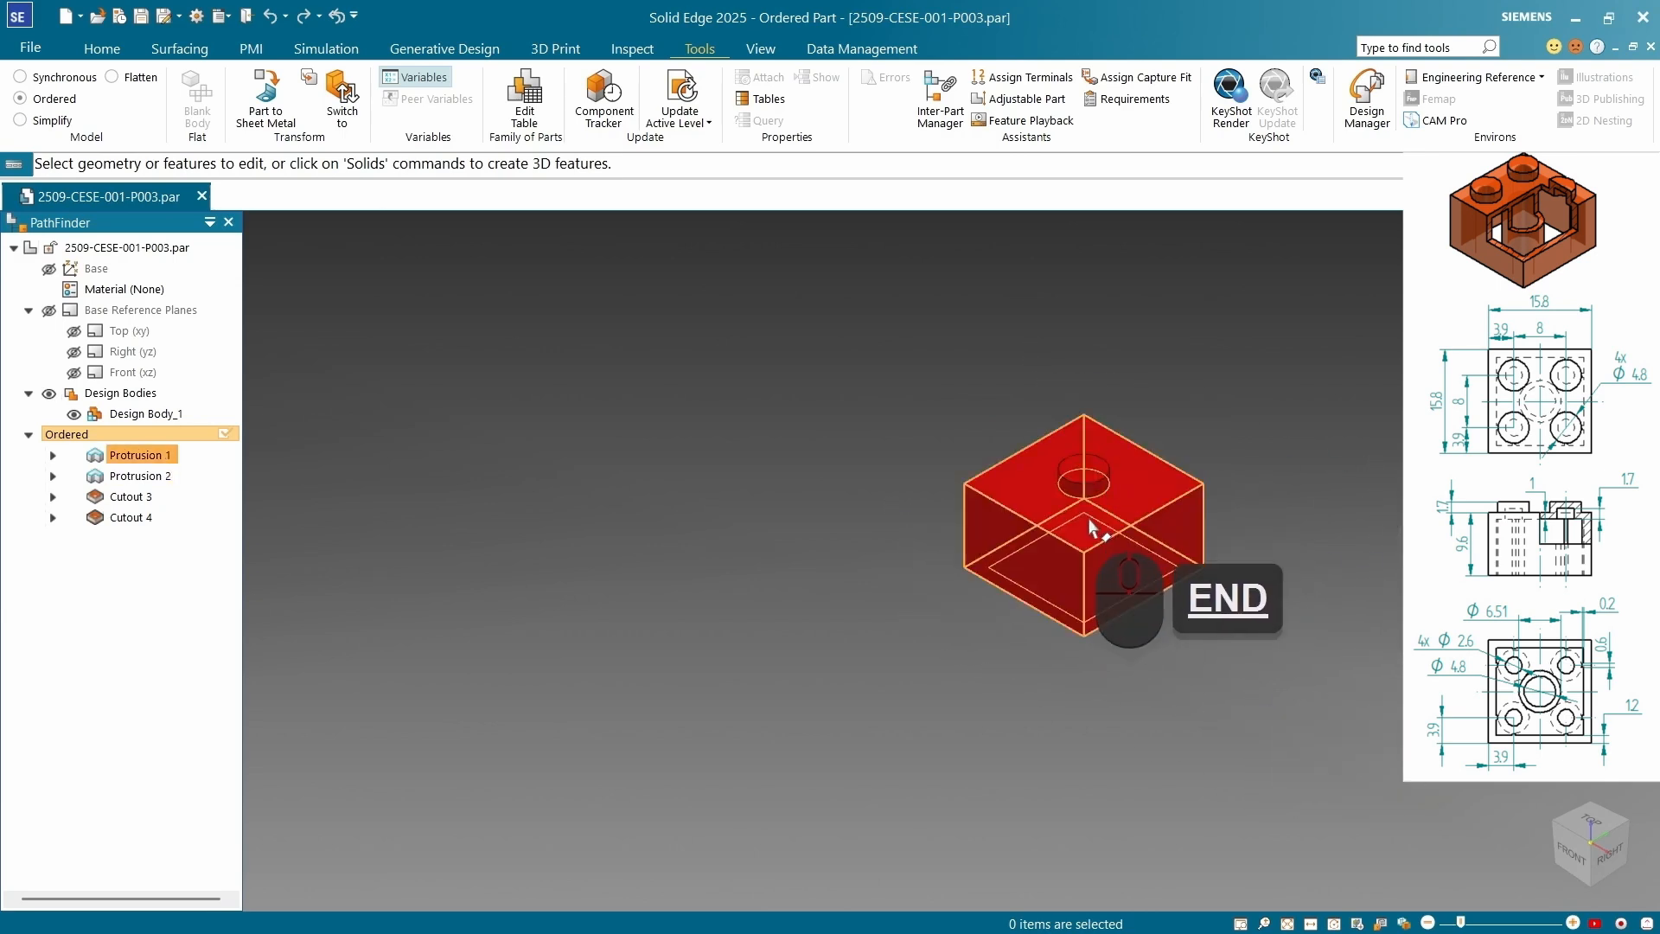
Examine the profile that defines the second extruded protrusion, the stud on the brick's top face
{"action": "key", "text": "ctrl+4"}
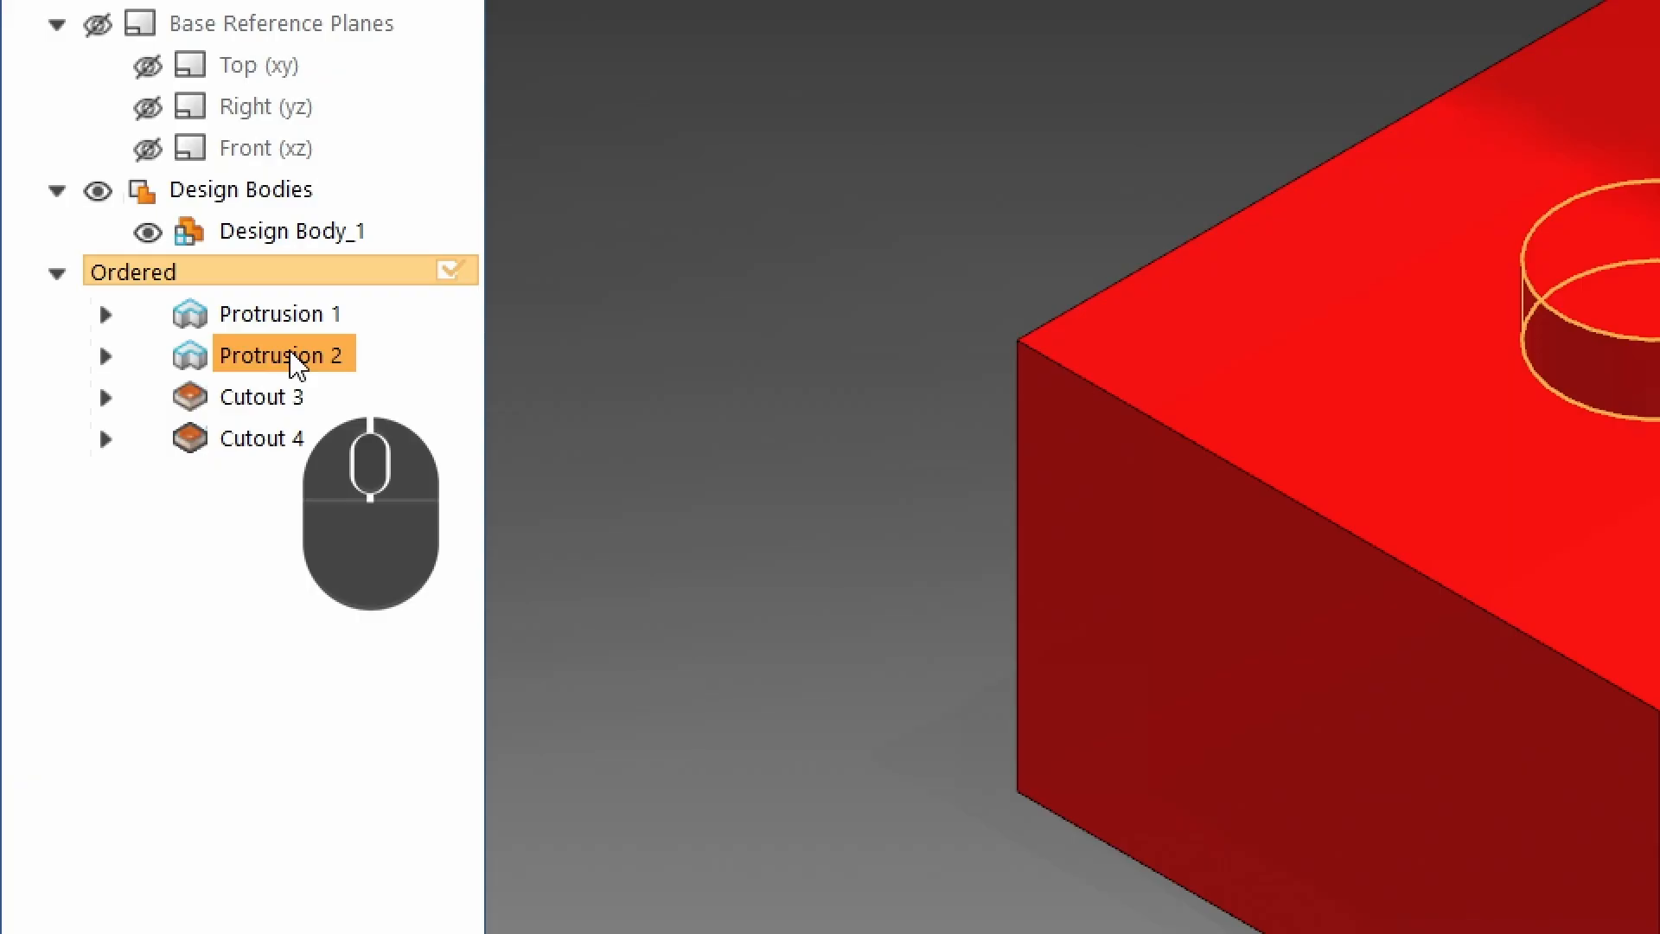
{"action": "left_click", "coordinate": [294, 361]}
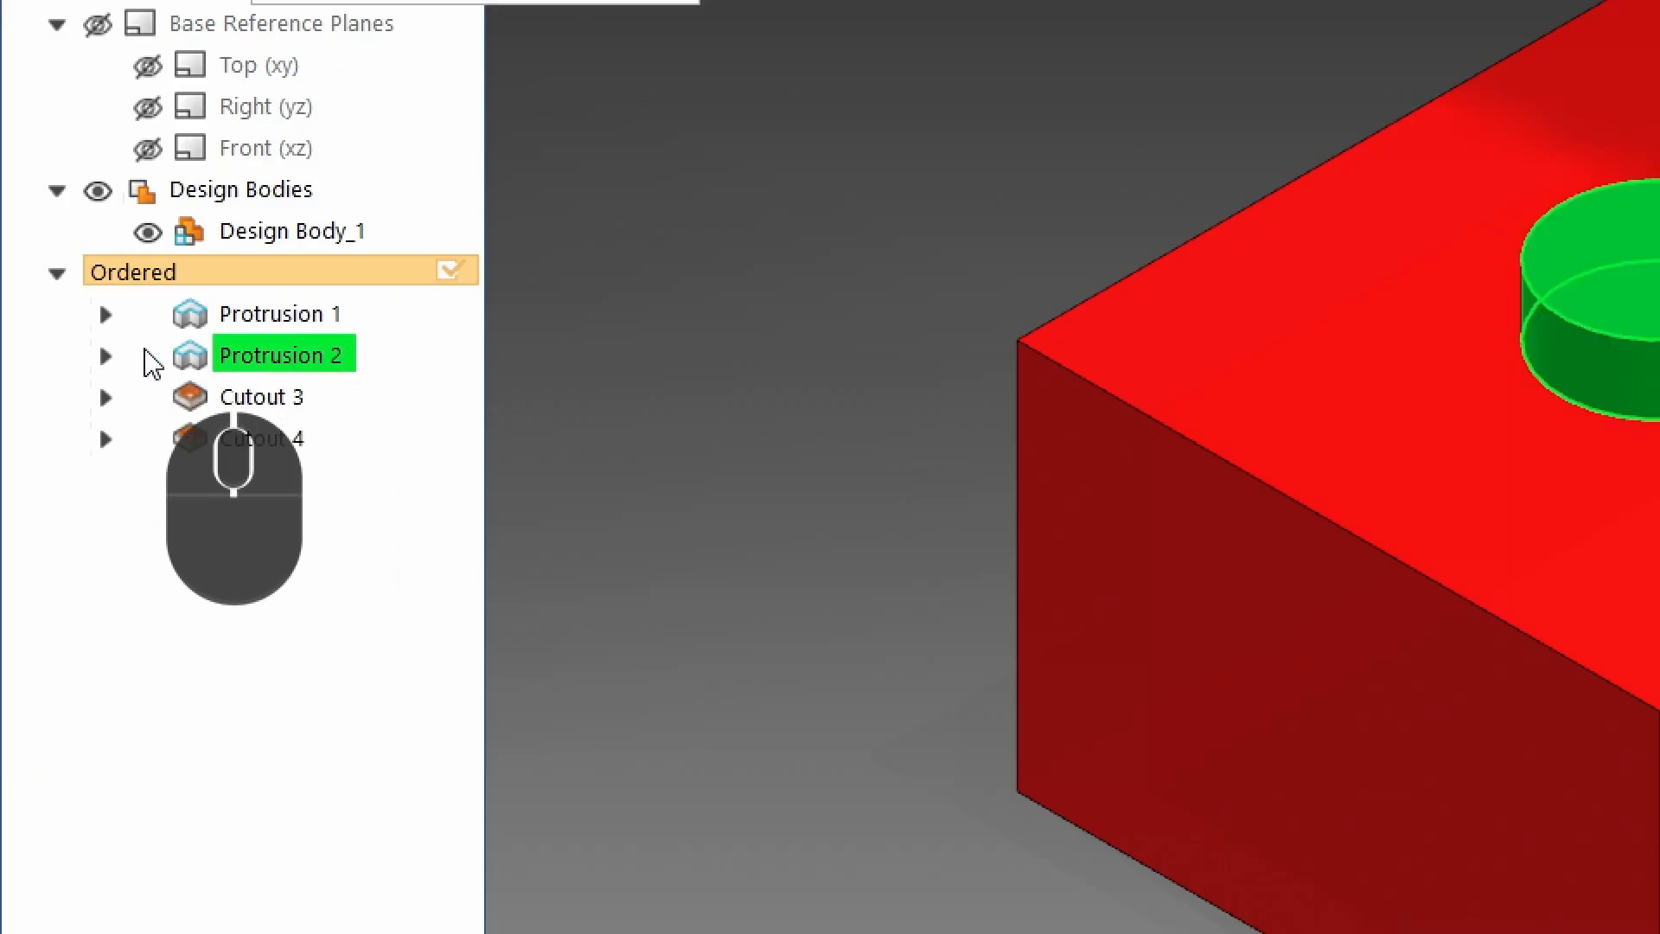
{"action": "left_click", "coordinate": [105, 356]}
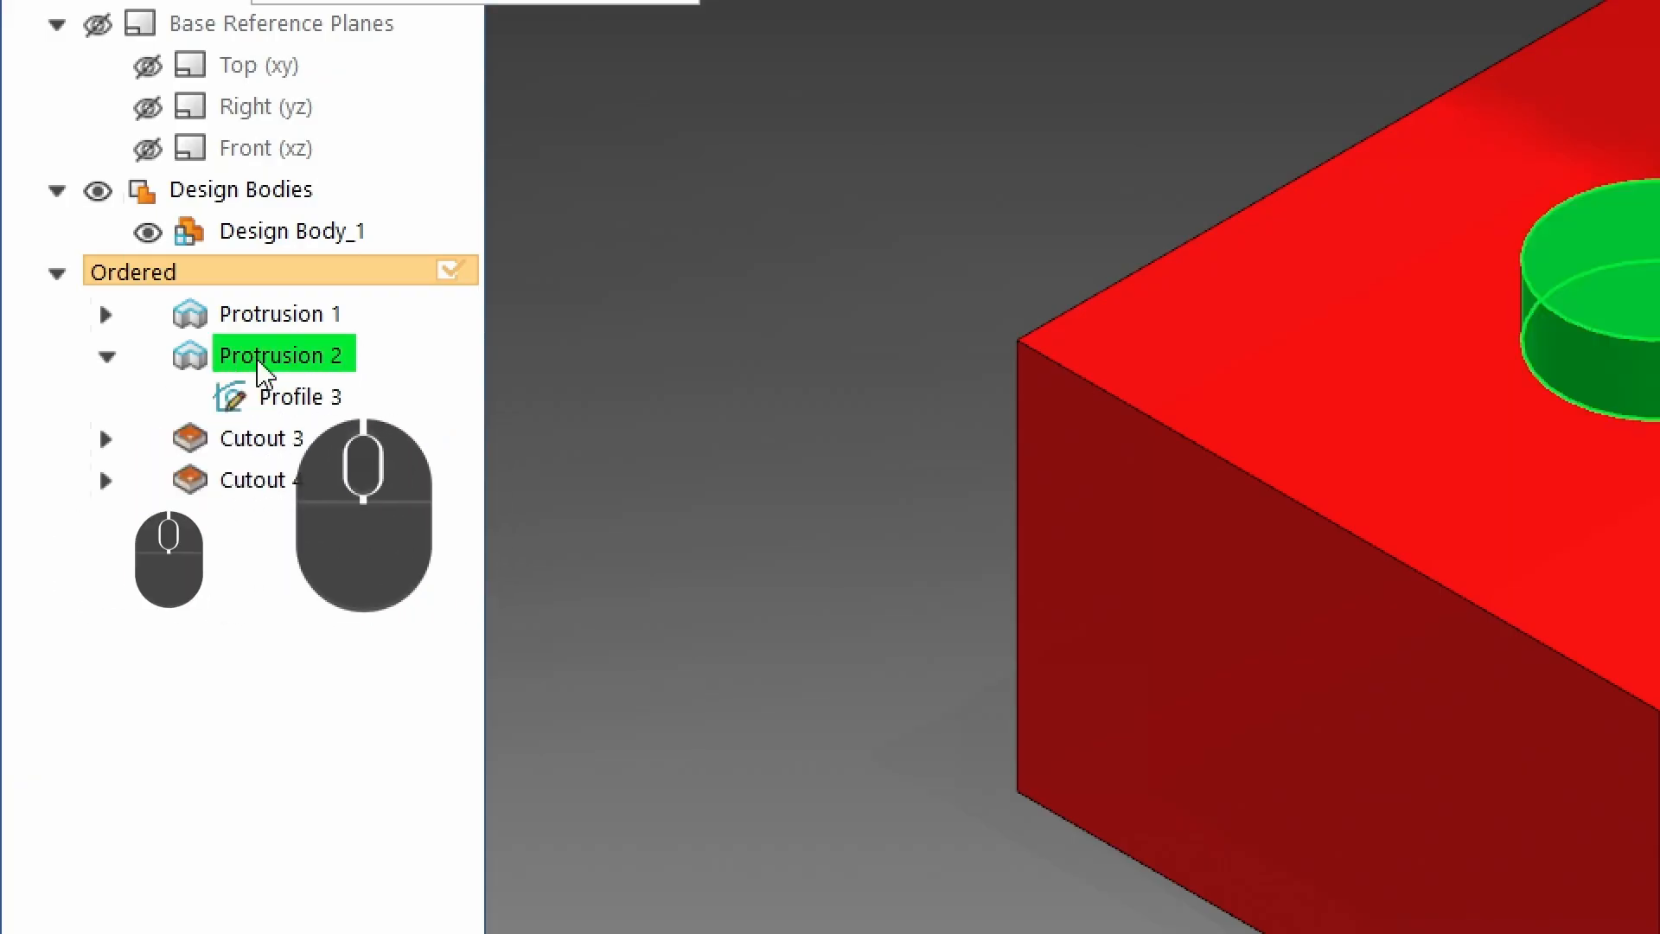
{"action": "left_click", "coordinate": [294, 397]}
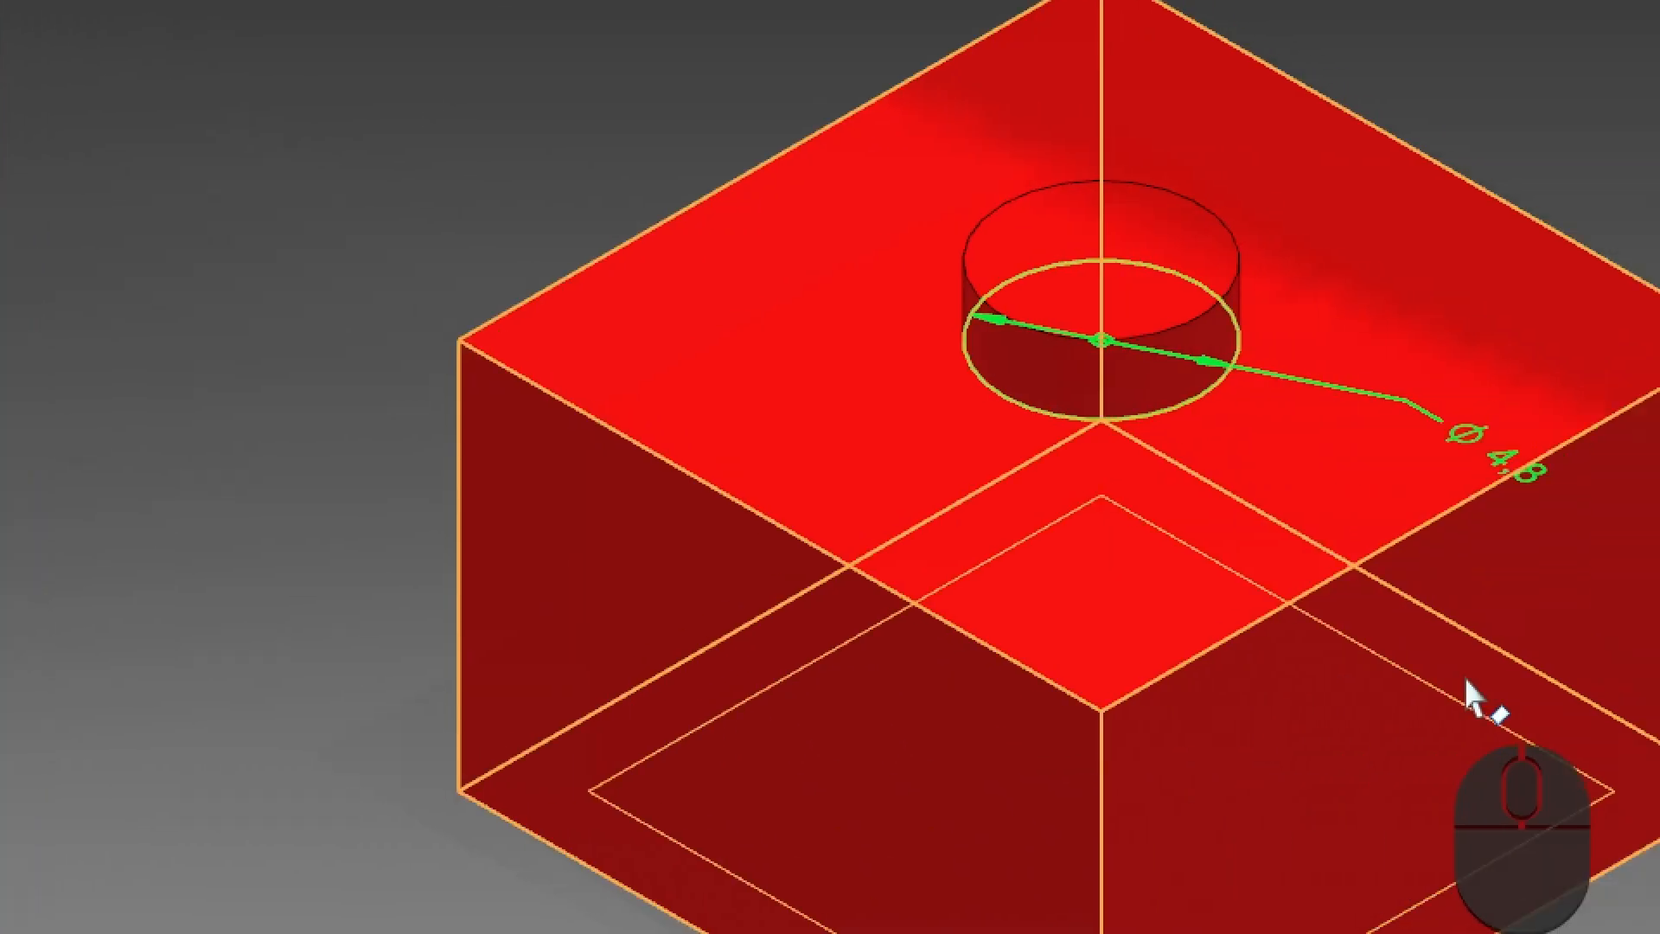
{"action": "scroll", "coordinate": [969, 475], "scroll_direction": "up", "scroll_amount": 5, "text": "ctrl"}
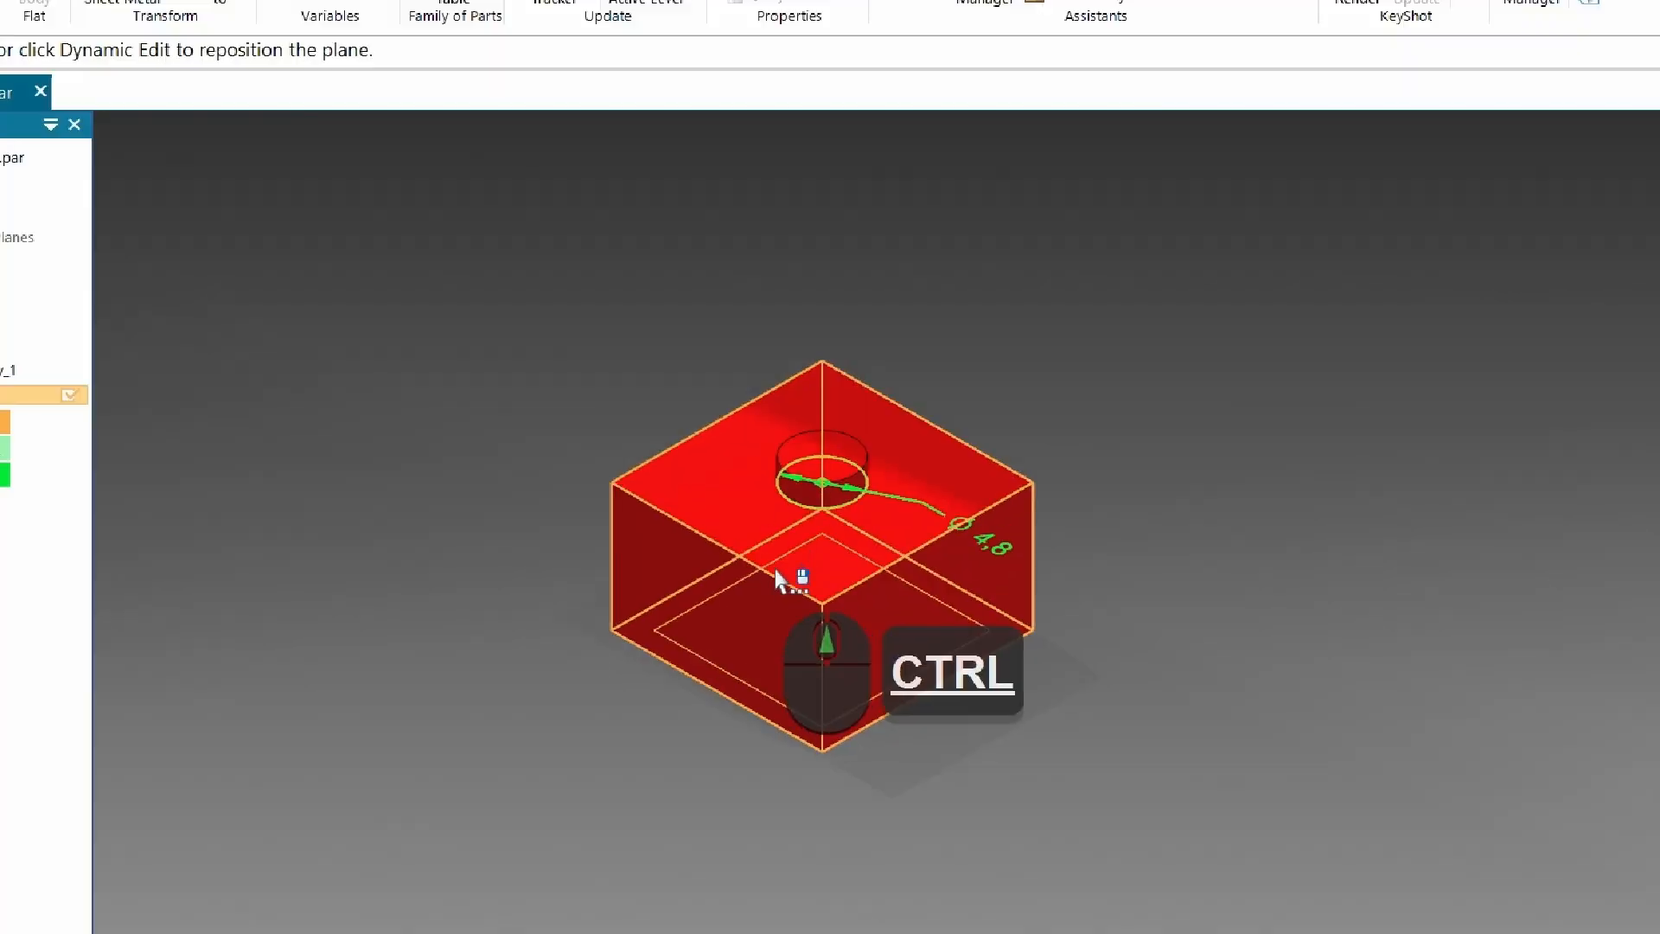
{"action": "key", "text": "ctrl+4"}
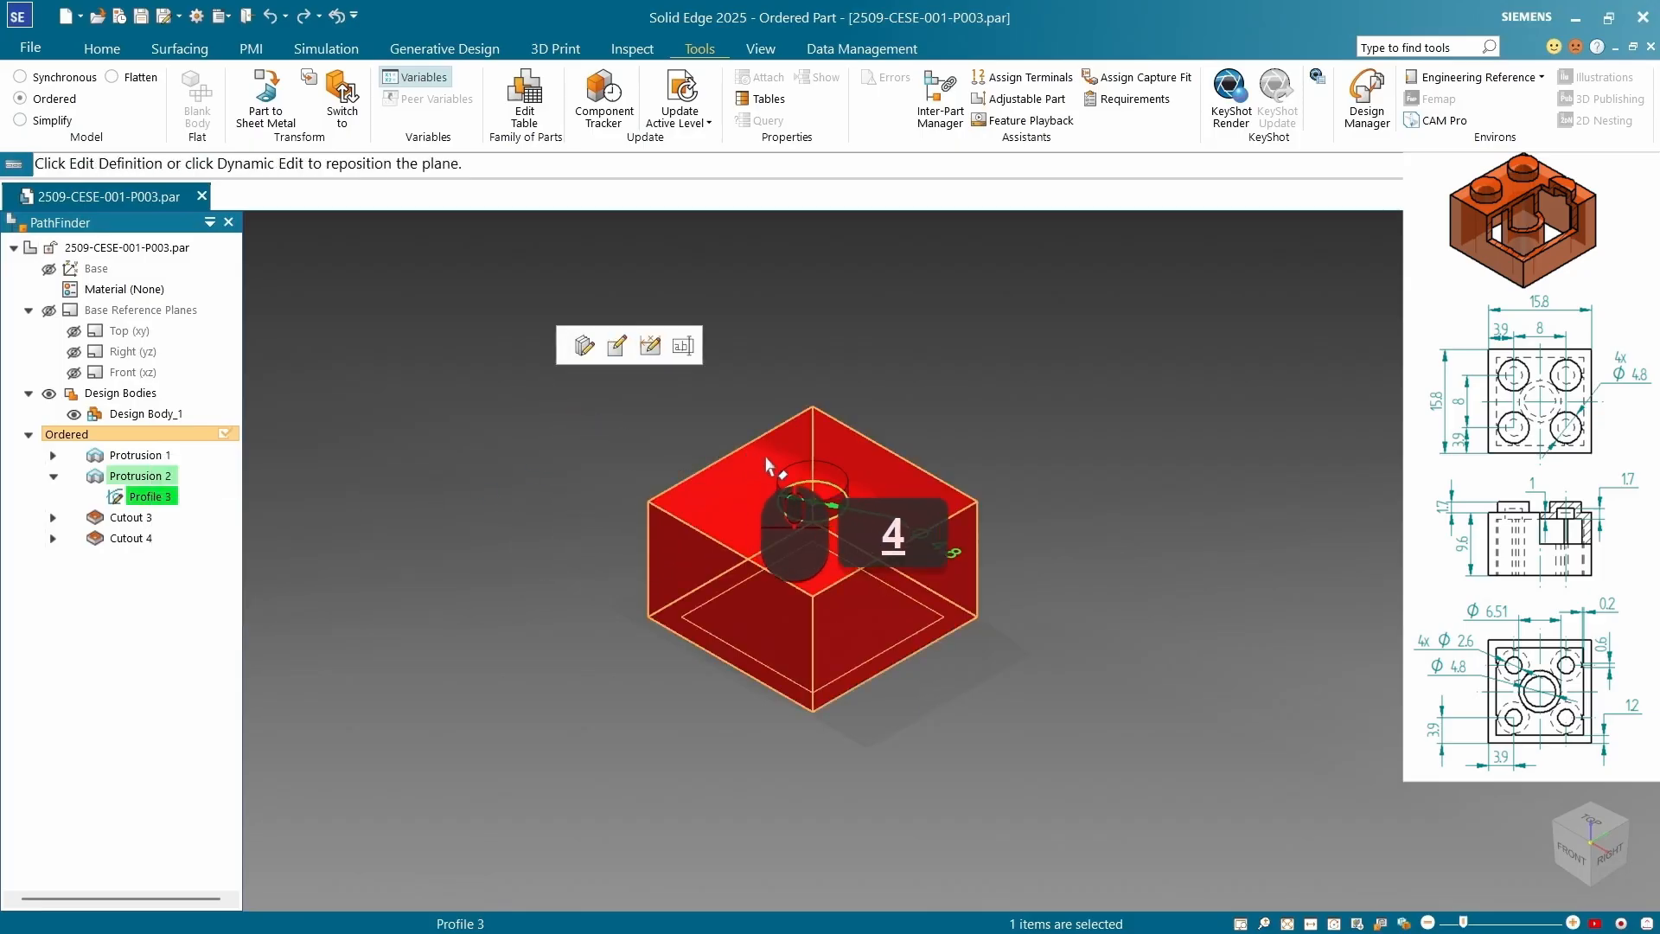
Open the stud's profile and examine its circle's diameter properties and position on the brick's top face
{"action": "right_click", "coordinate": [836, 487]}
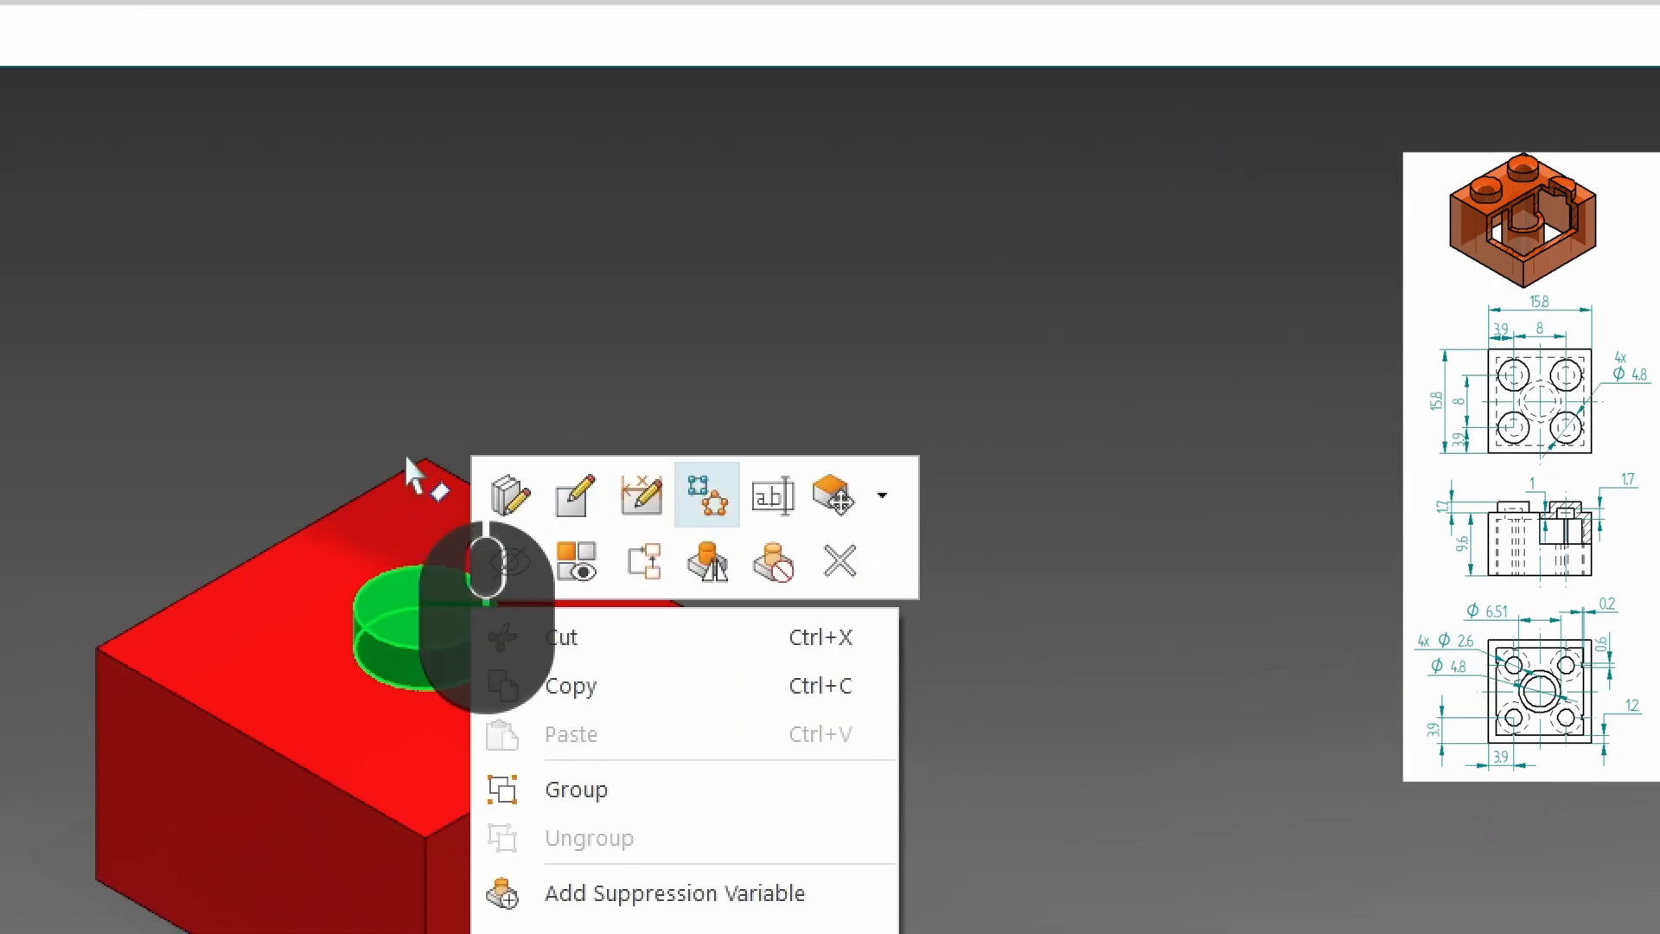
{"action": "left_click", "coordinate": [580, 506]}
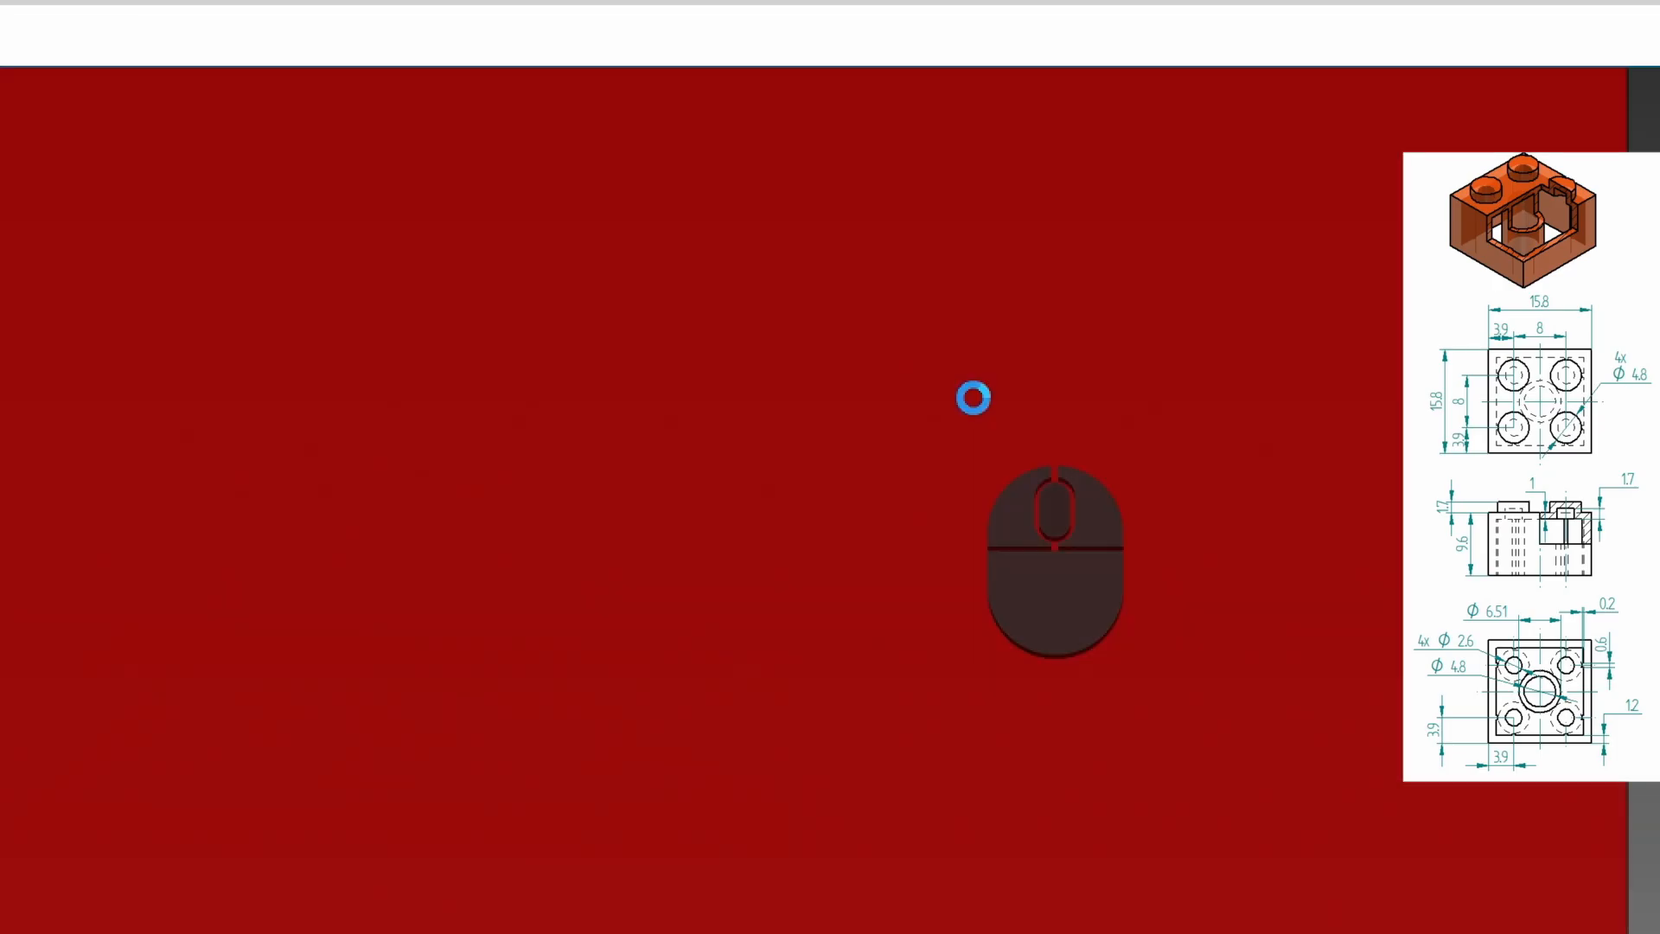
{"action": "scroll", "coordinate": [1065, 564], "scroll_direction": "up", "scroll_amount": 4}
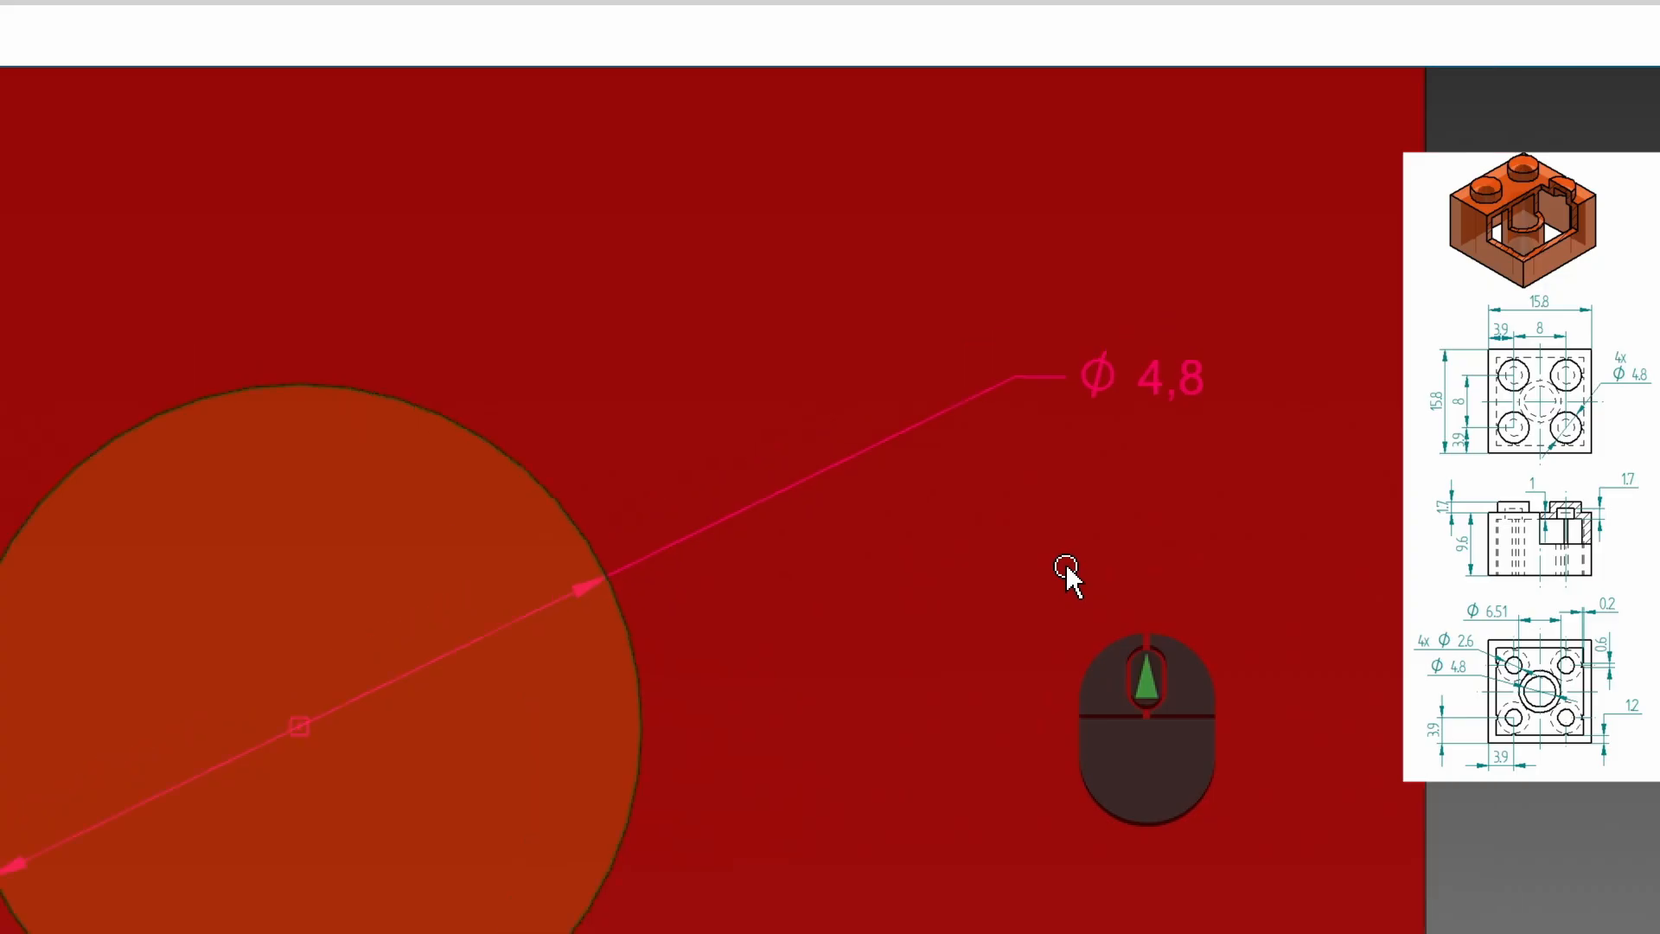
{"action": "scroll", "coordinate": [1066, 563], "scroll_direction": "up", "scroll_amount": 3}
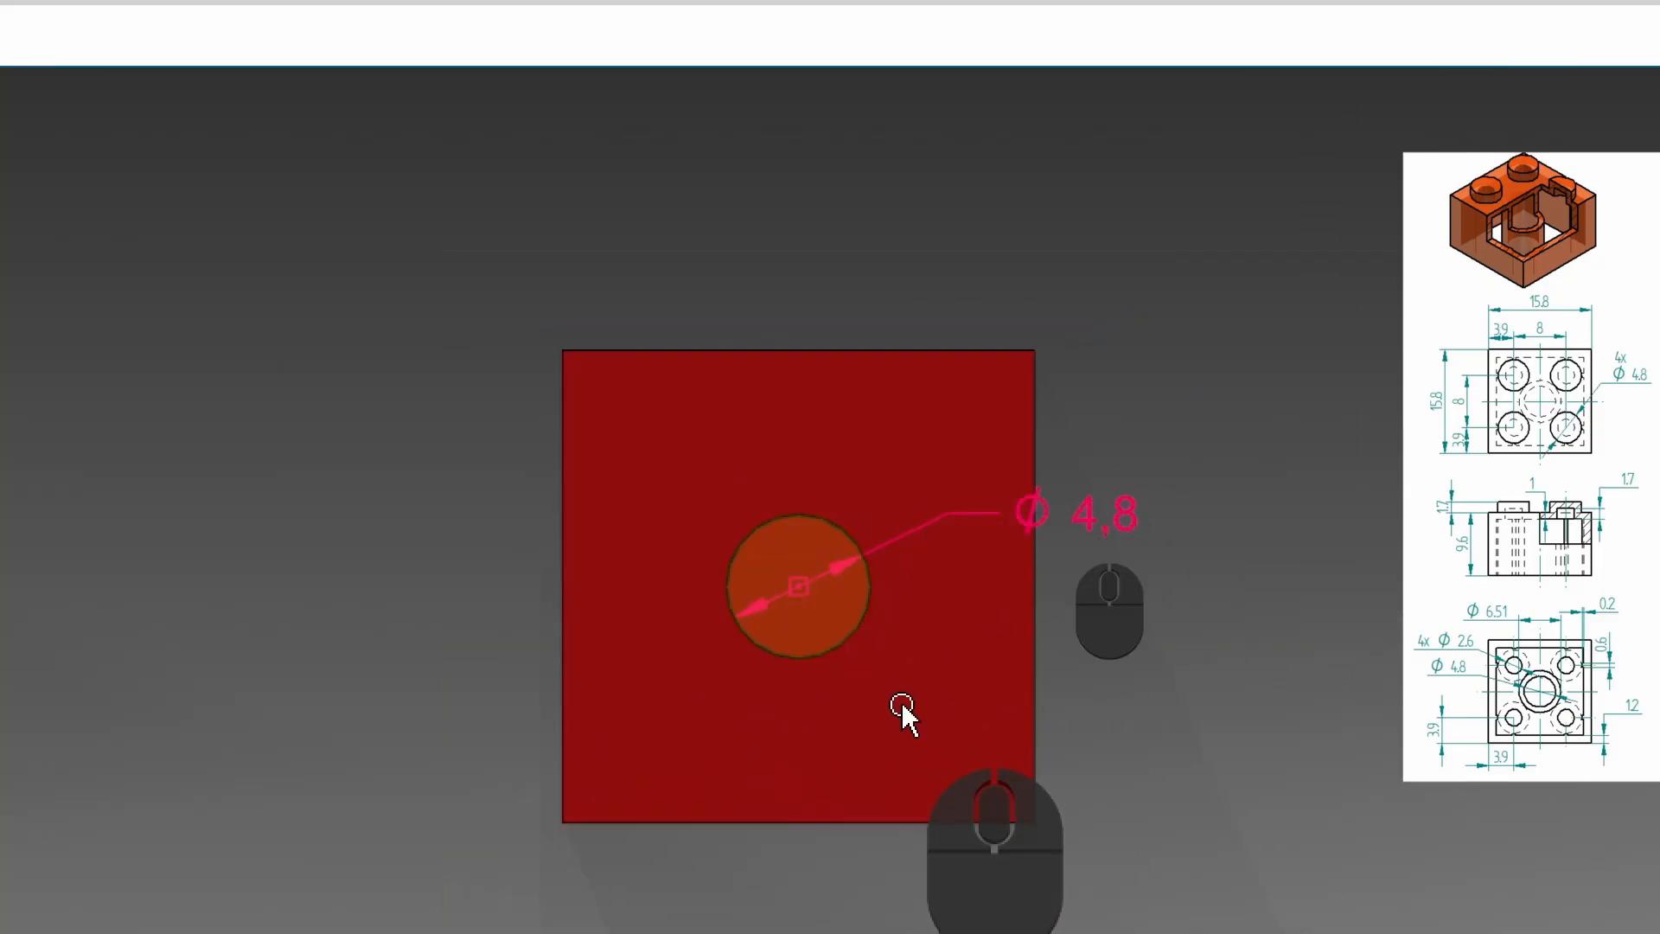
{"action": "middle_click_drag", "start_coordinate": [904, 712], "coordinate": [900, 511], "text": "shift"}
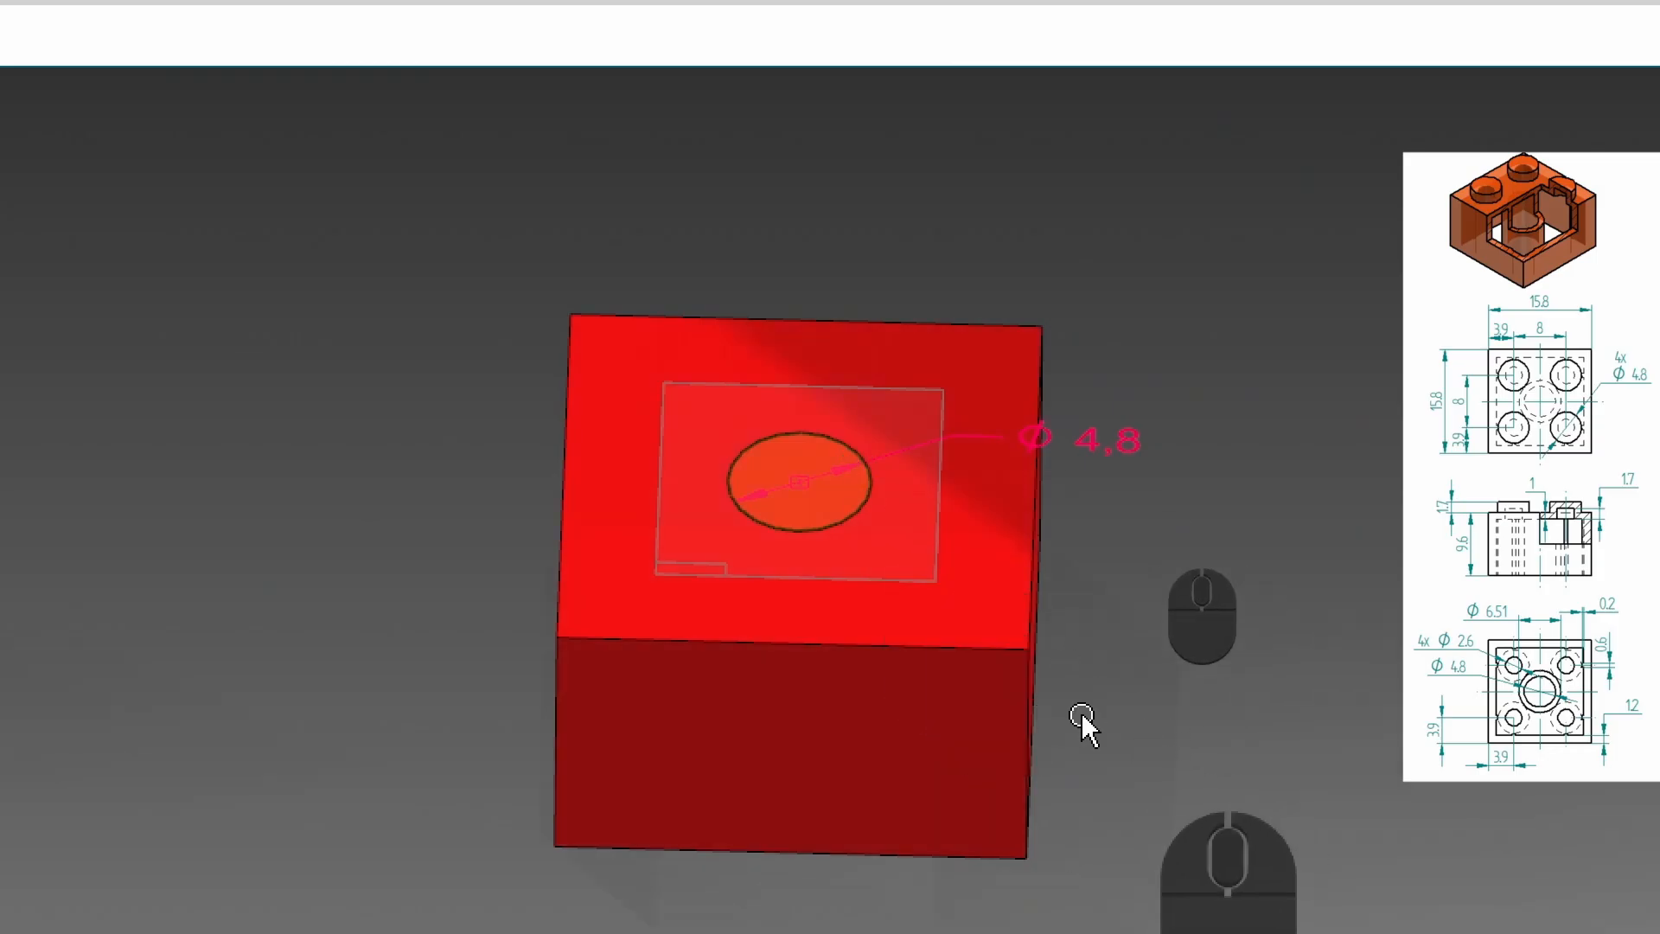
{"action": "middle_click_drag", "start_coordinate": [911, 583], "coordinate": [896, 545]}
{"action": "left_click", "coordinate": [876, 516]}
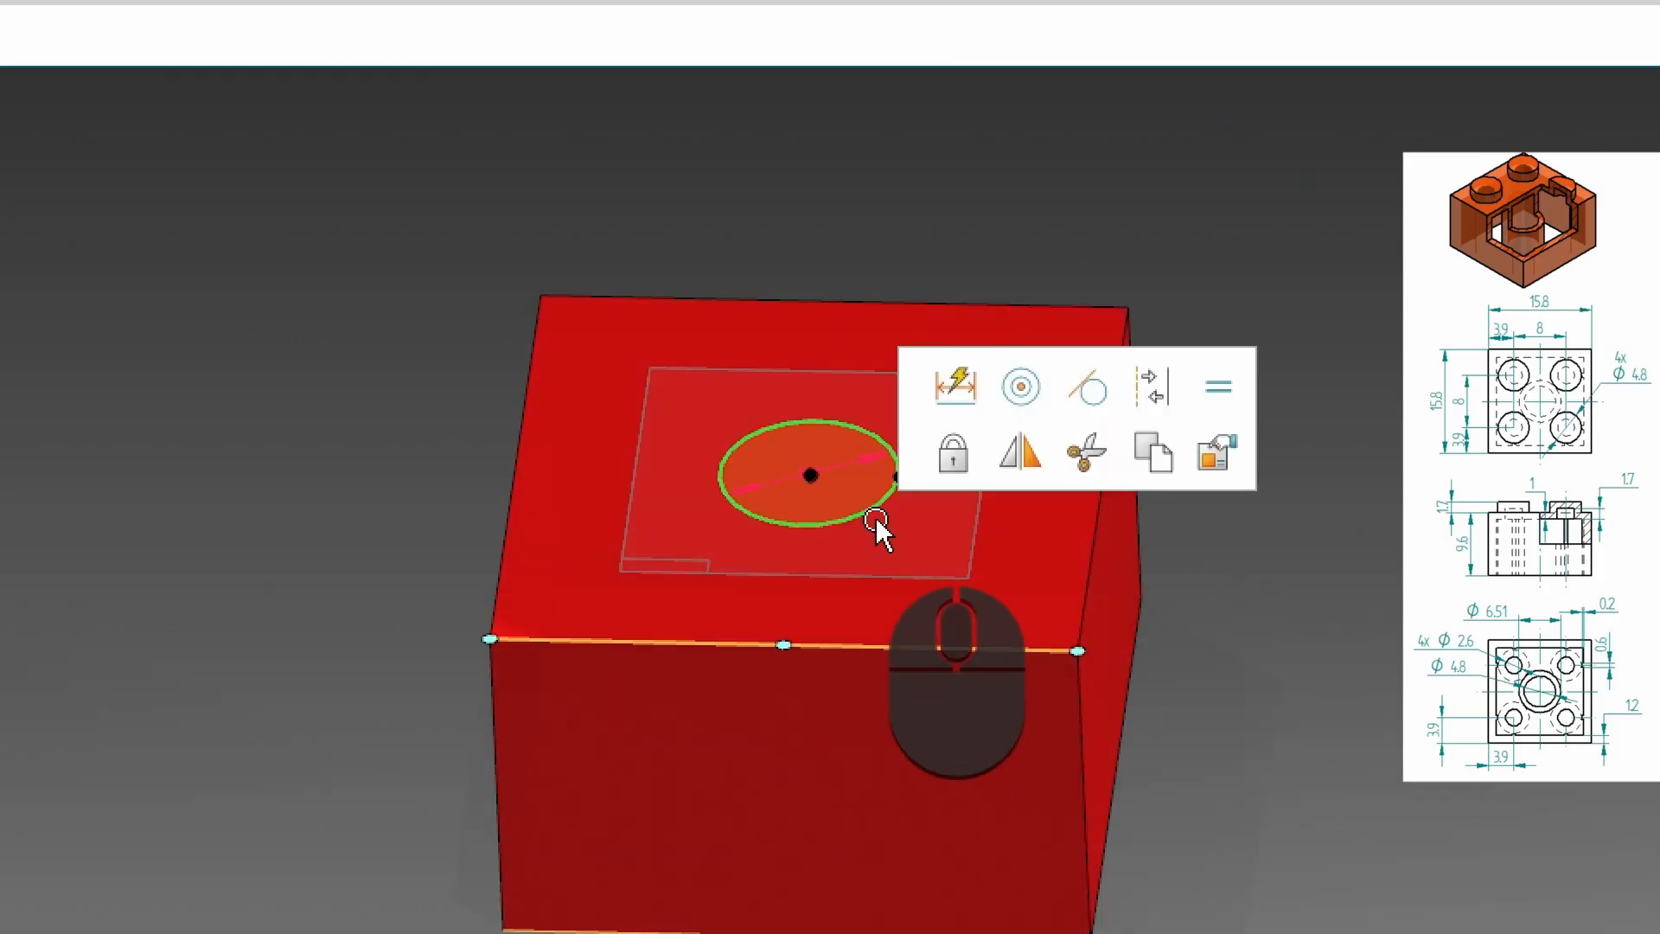
{"action": "scroll", "coordinate": [873, 666], "scroll_direction": "up", "scroll_amount": 3}
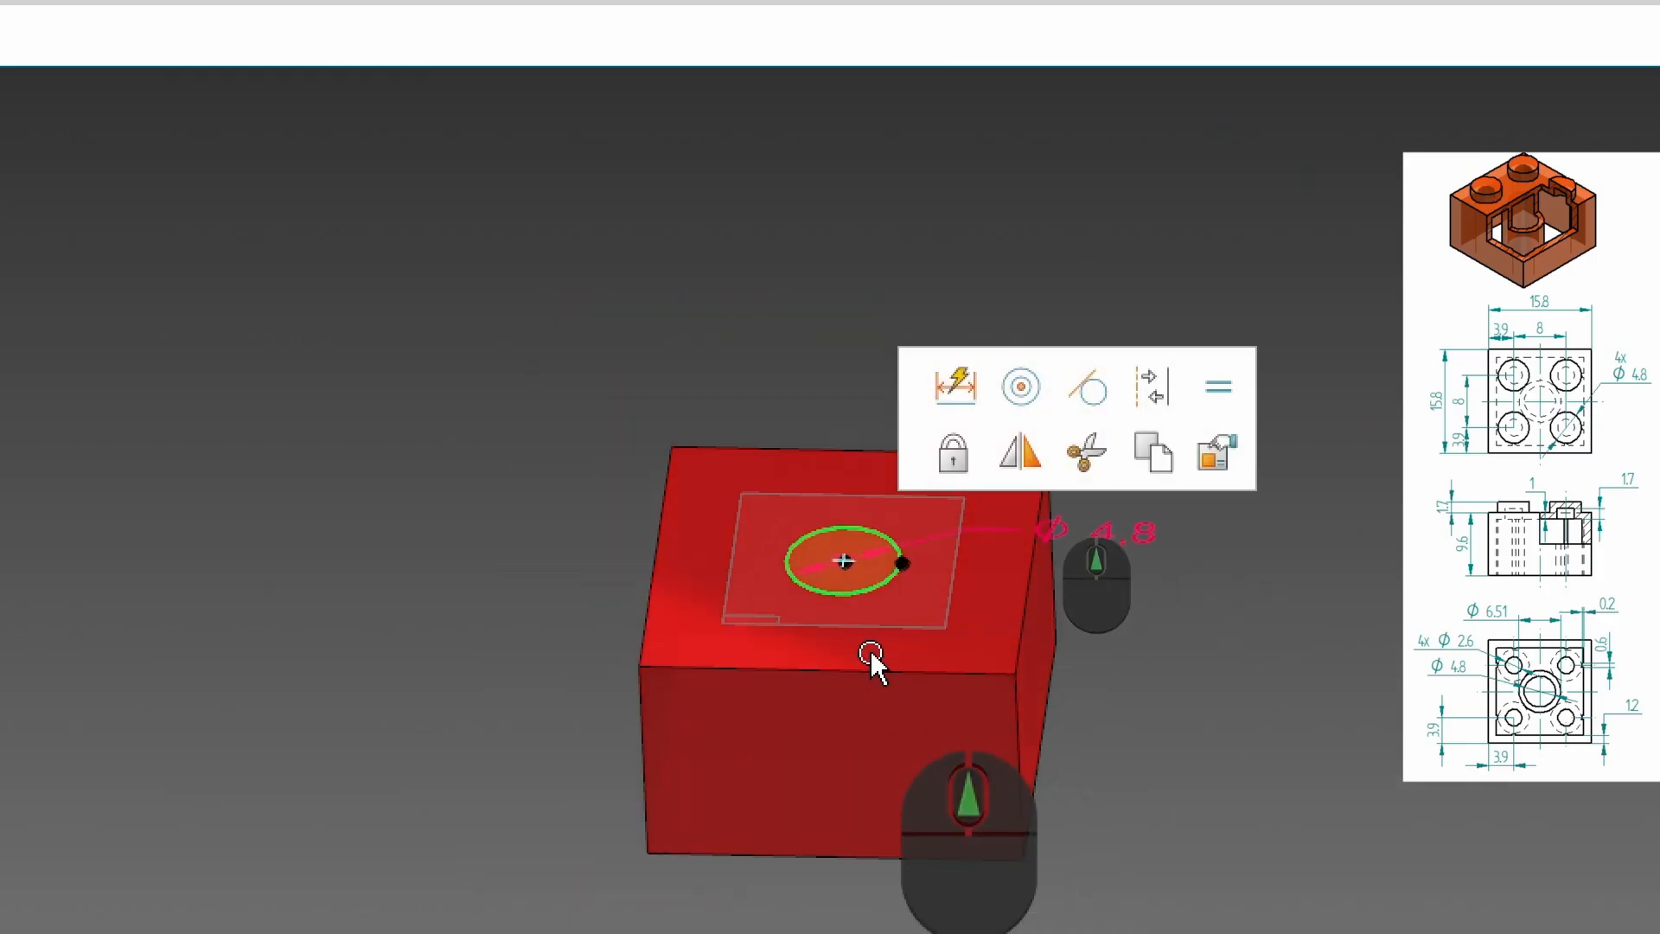
{"action": "scroll", "coordinate": [841, 545], "scroll_direction": "up", "scroll_amount": 5}
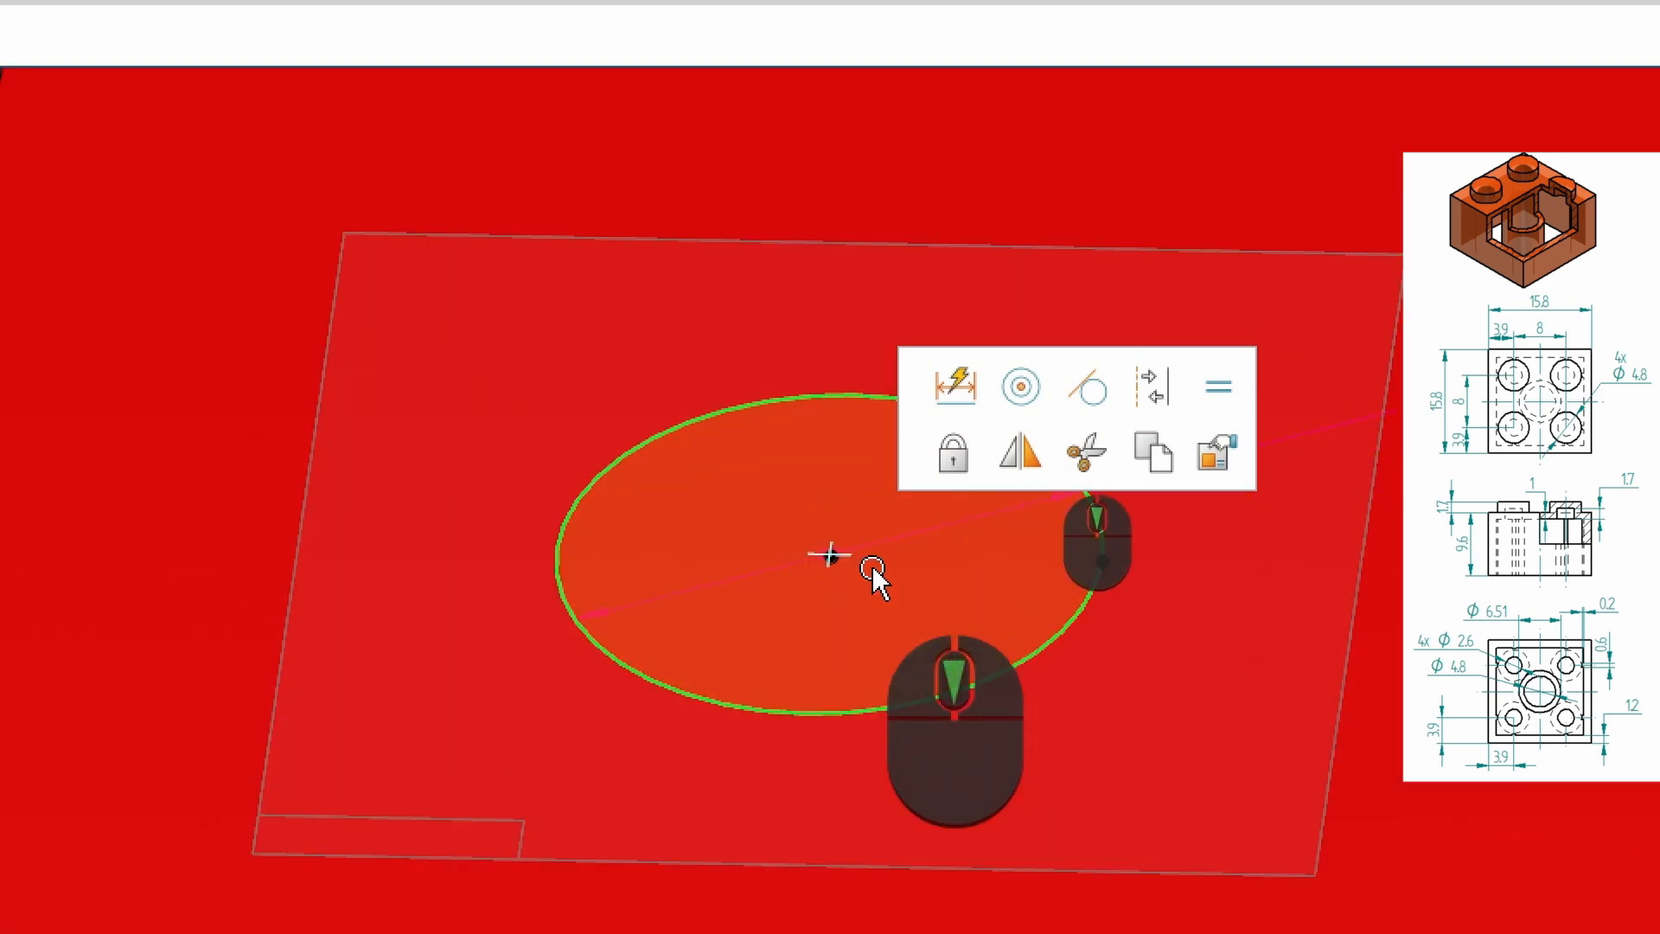
{"action": "scroll", "coordinate": [868, 564], "scroll_direction": "down", "scroll_amount": 5}
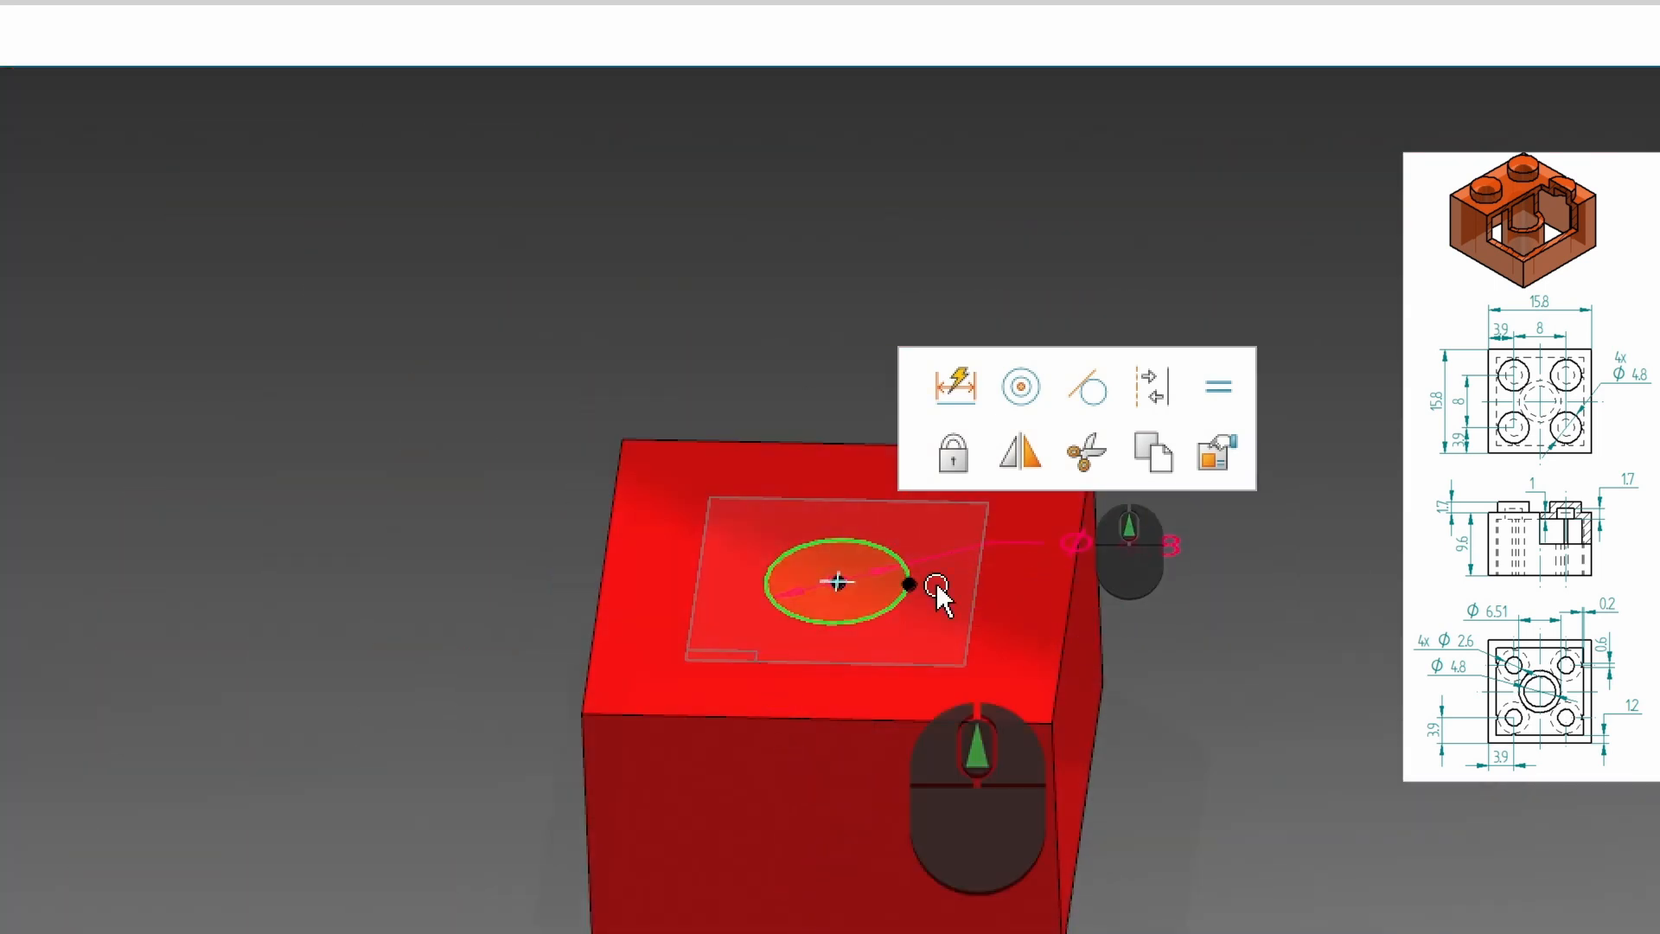
{"action": "left_click", "coordinate": [918, 605]}
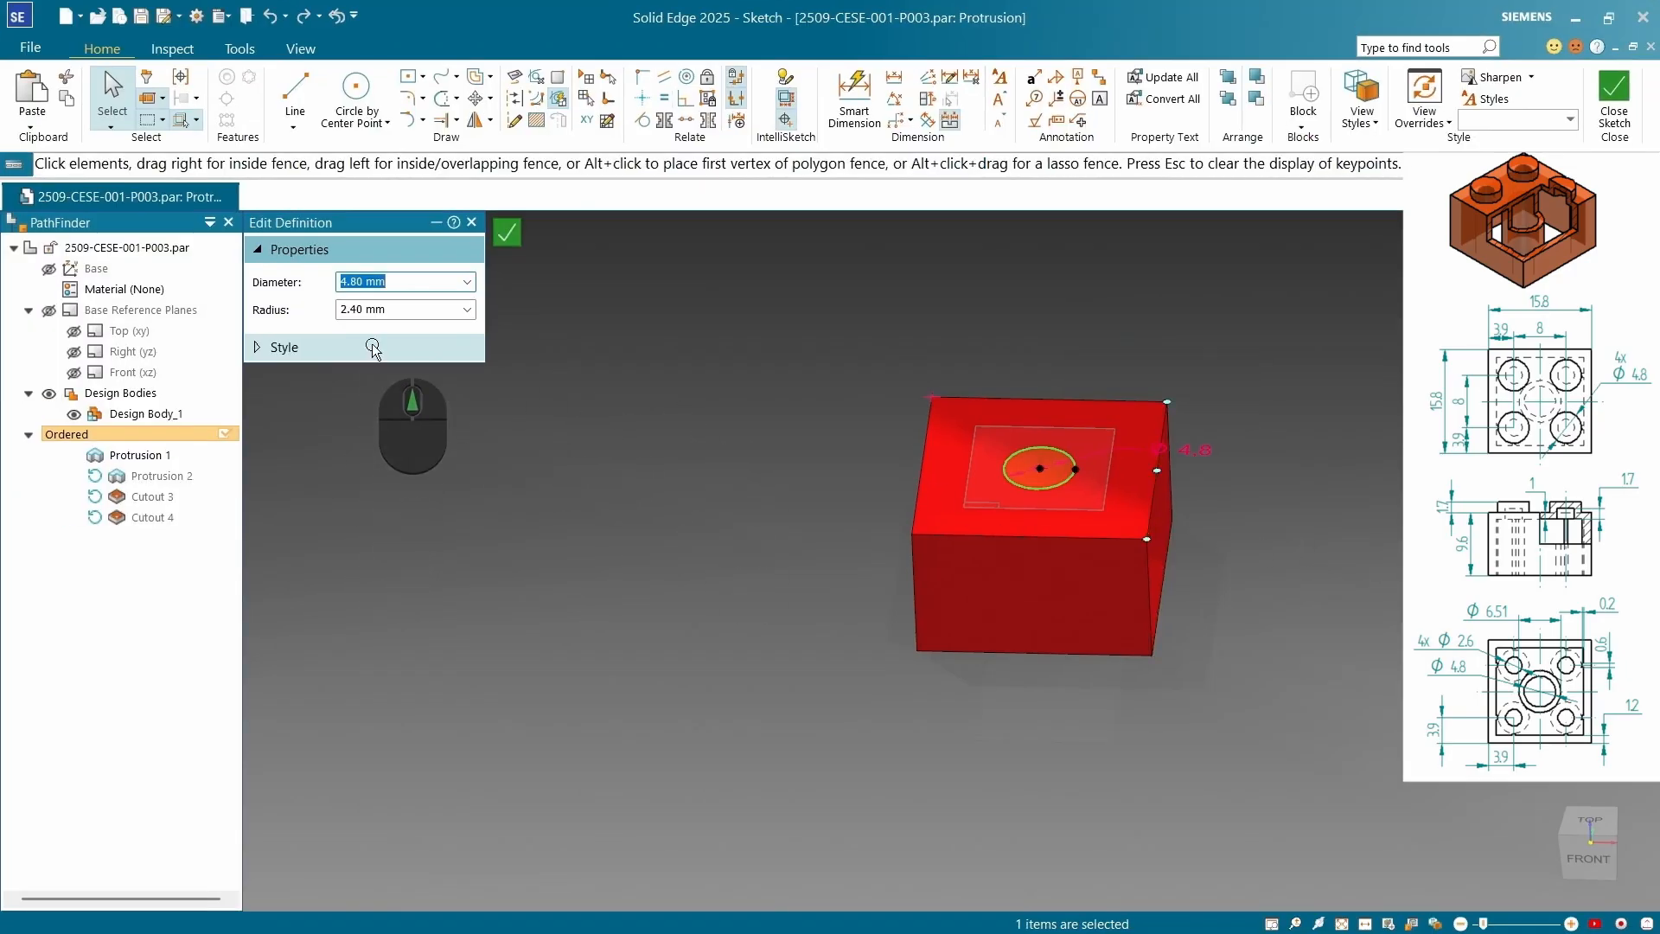
{"action": "left_click", "coordinate": [471, 222]}
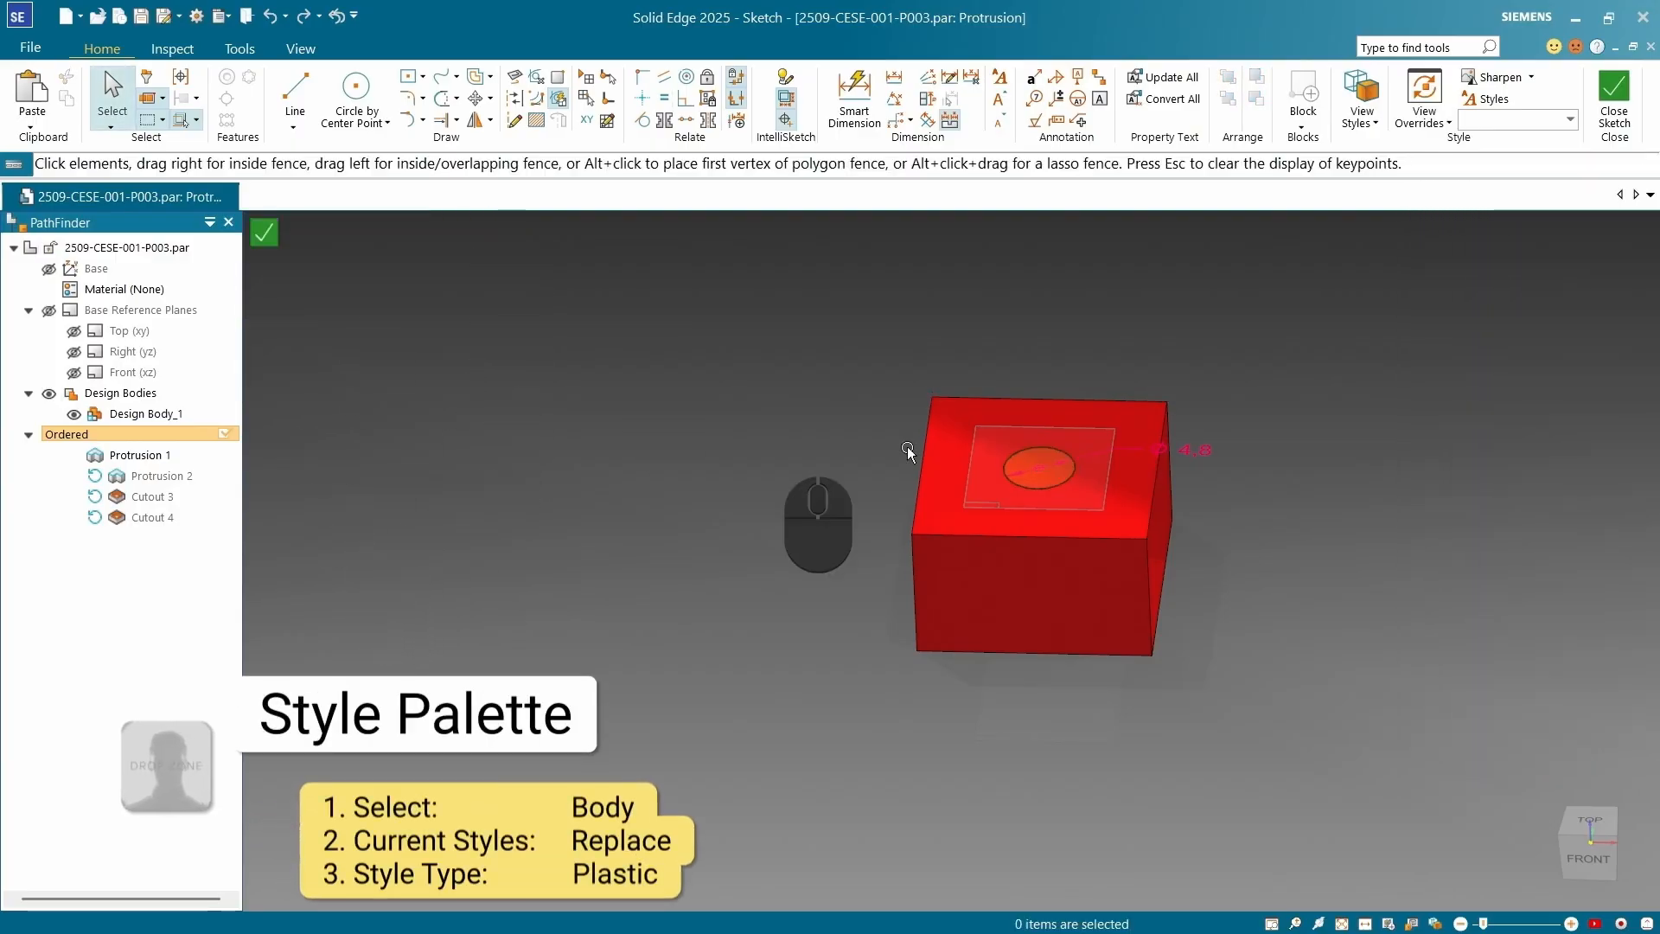
Show the Style Palette, then close the stud's sketch and finish the protrusion feature
{"action": "left_click", "coordinate": [211, 224]}
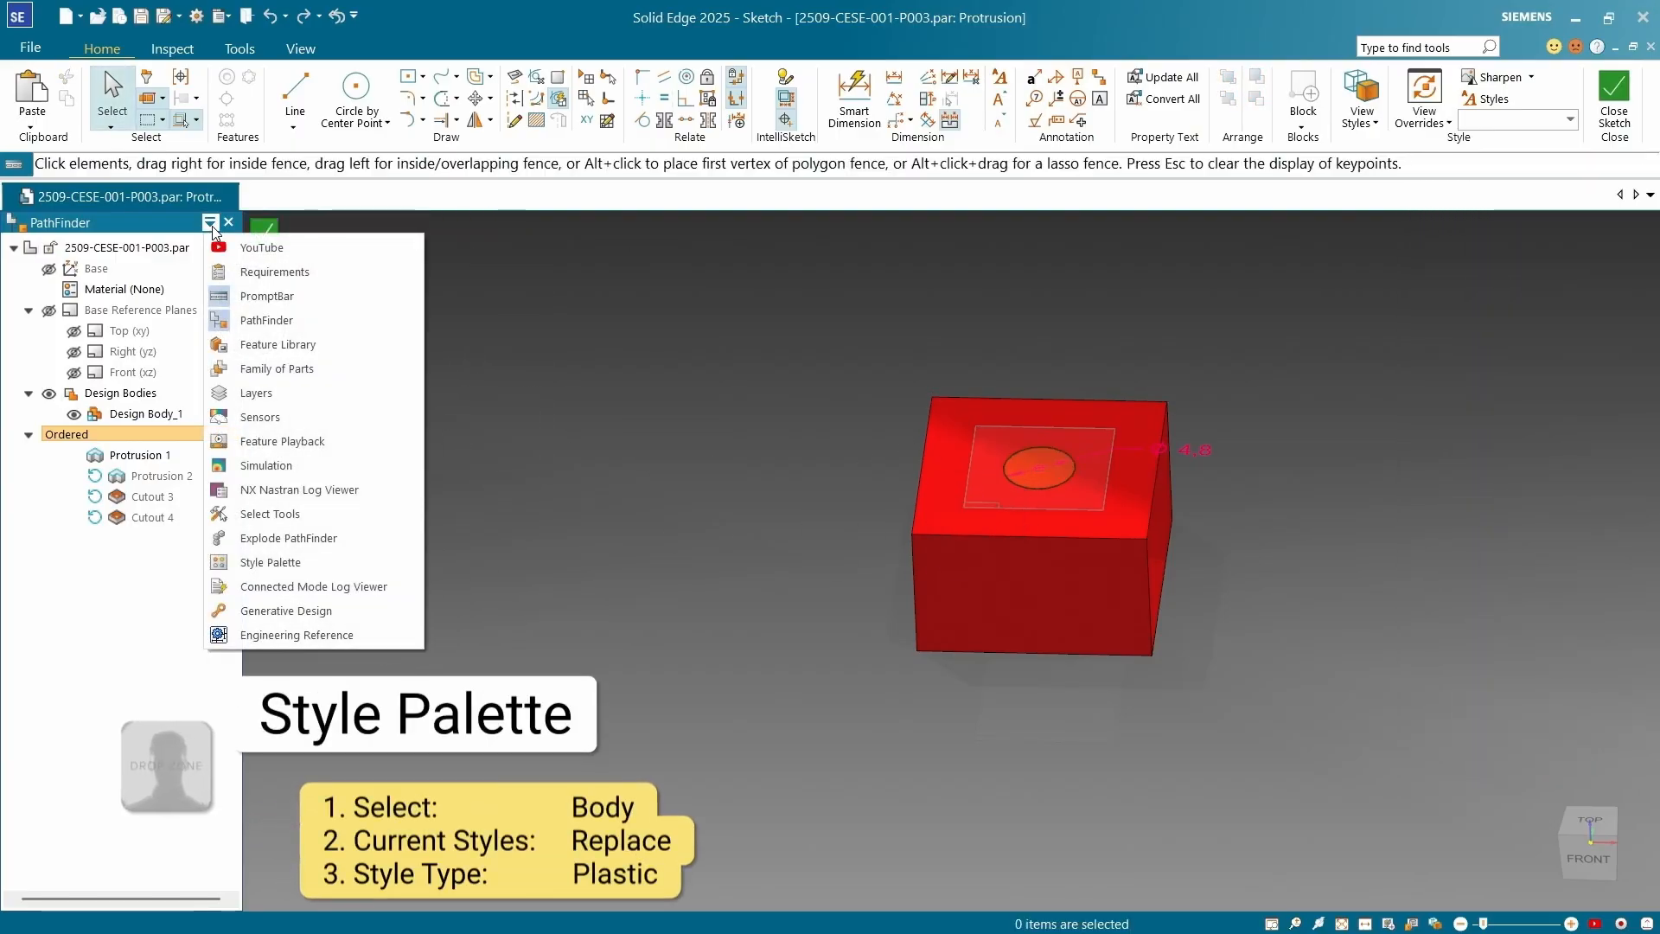
{"action": "left_click", "coordinate": [278, 564]}
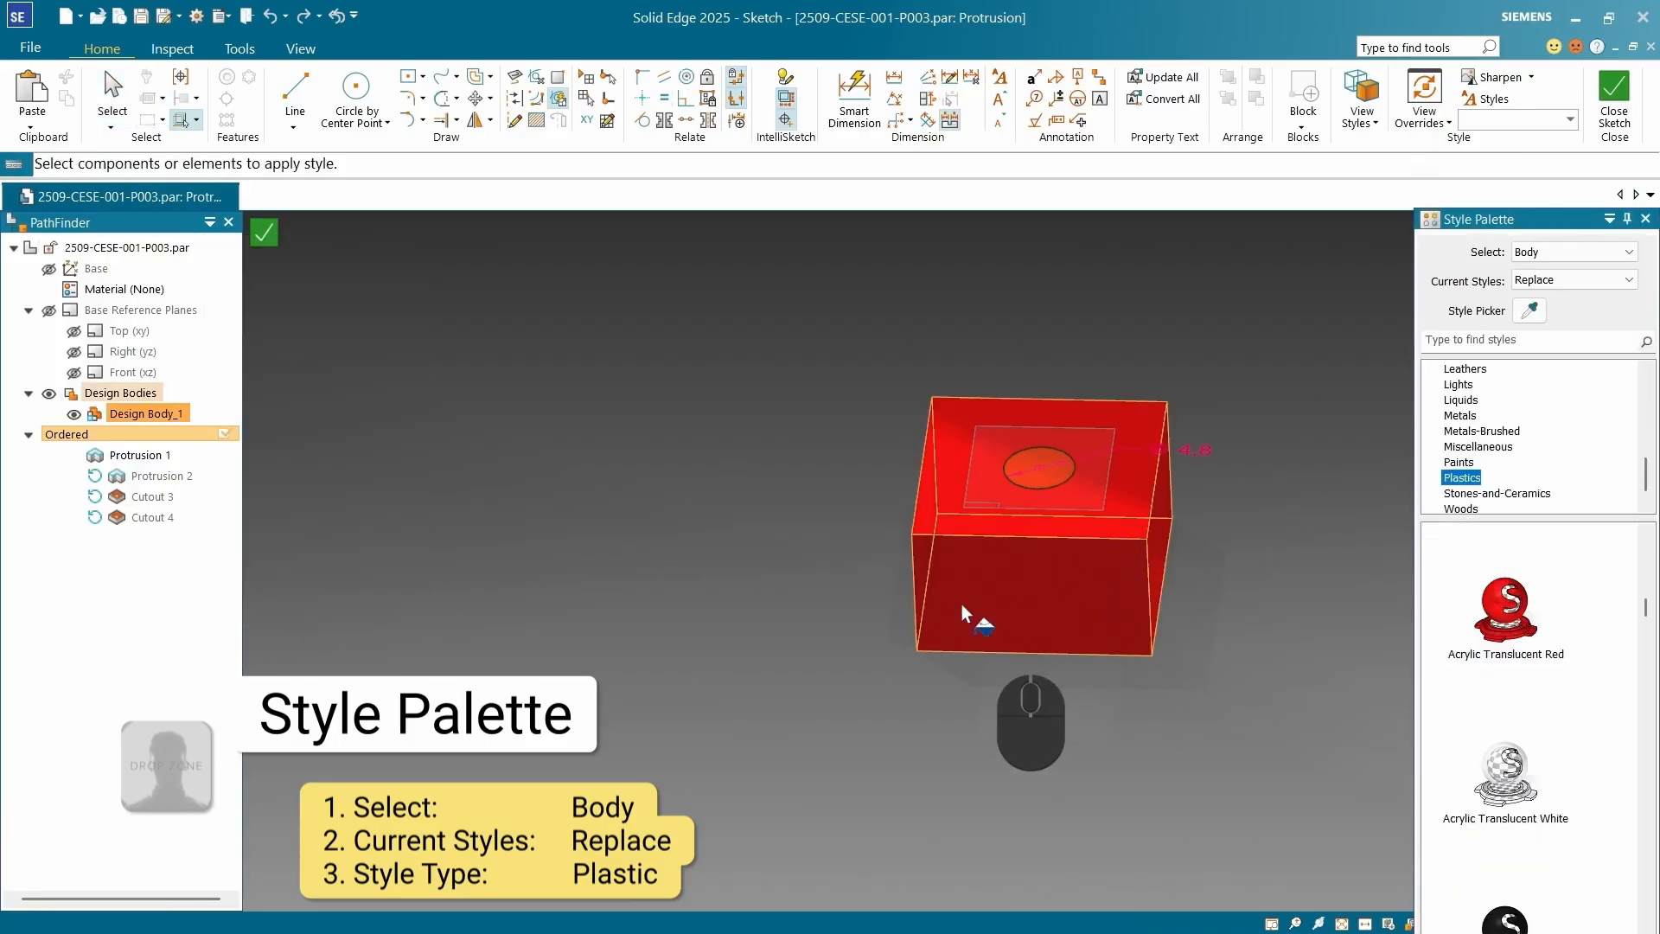
{"action": "left_click", "coordinate": [268, 235]}
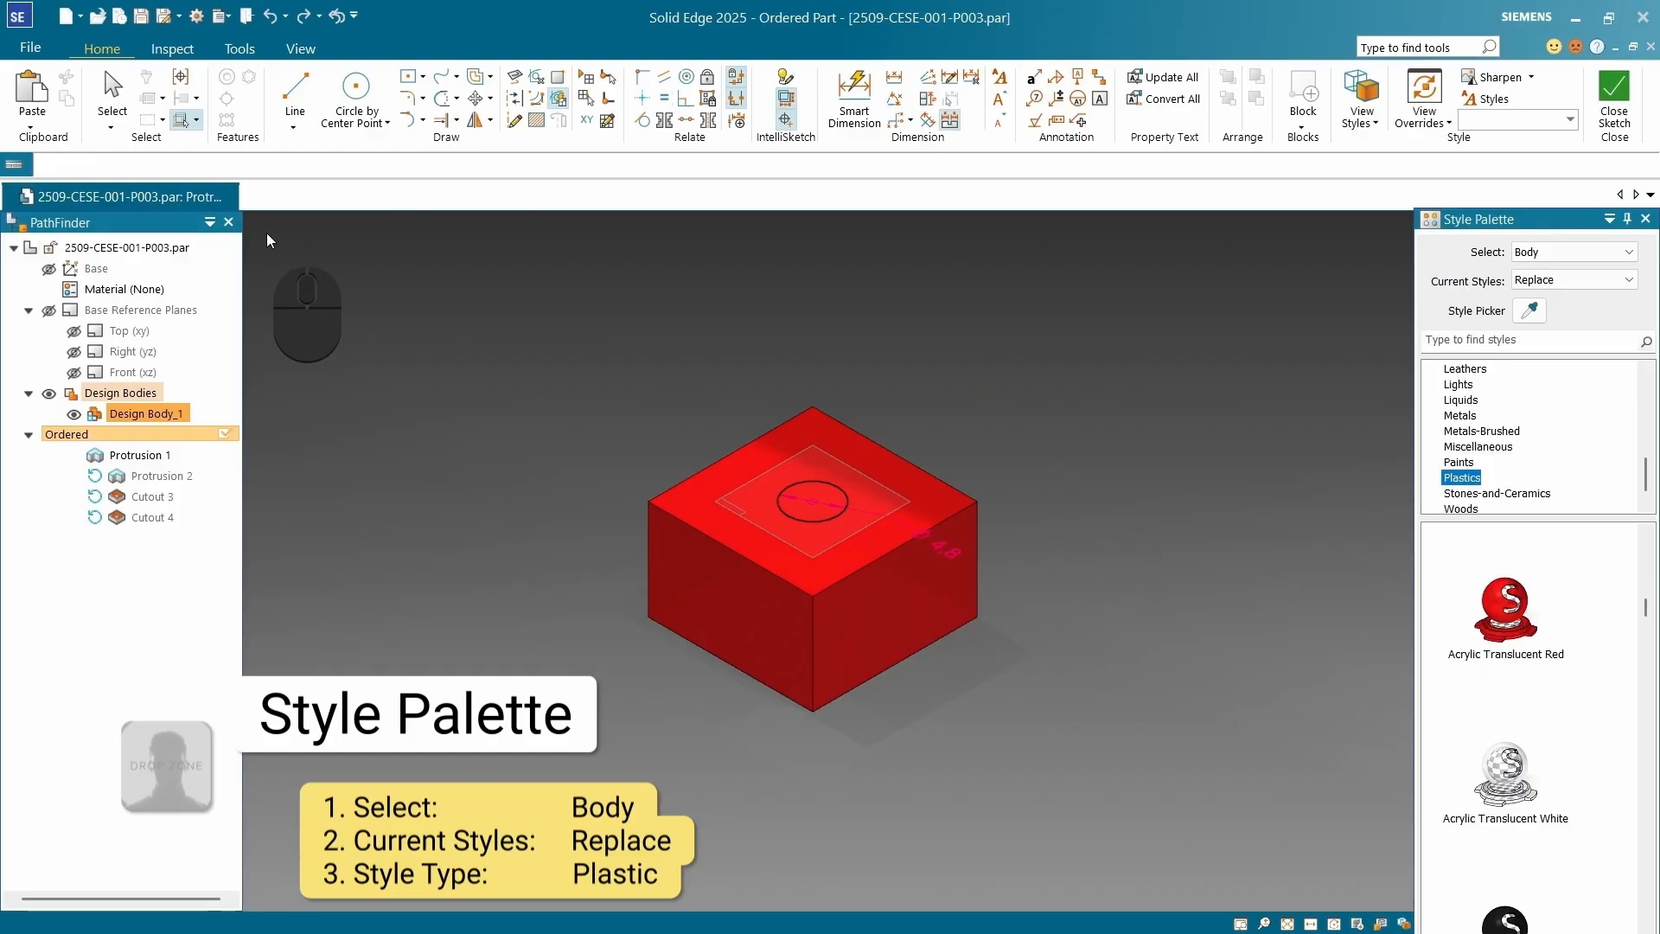
{"action": "left_click", "coordinate": [445, 249]}
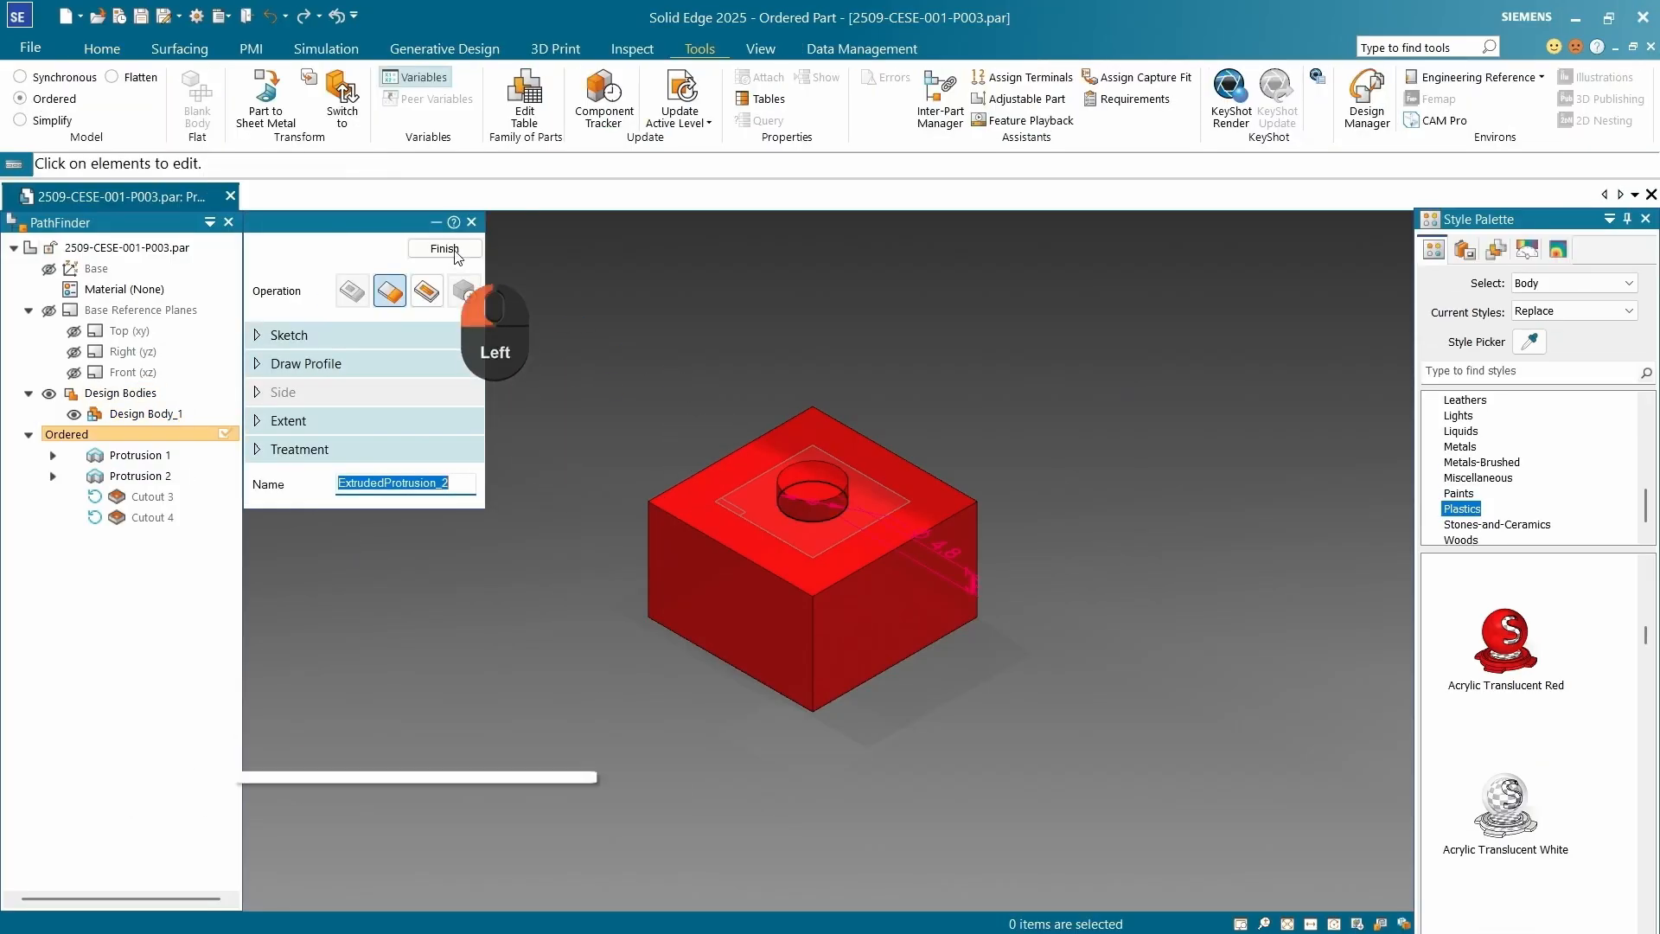
Apply the Acrylic Transparent Green plastic style to the brick's body and close the Style Palette
{"action": "scroll", "coordinate": [1570, 709], "scroll_direction": "down", "scroll_amount": 3}
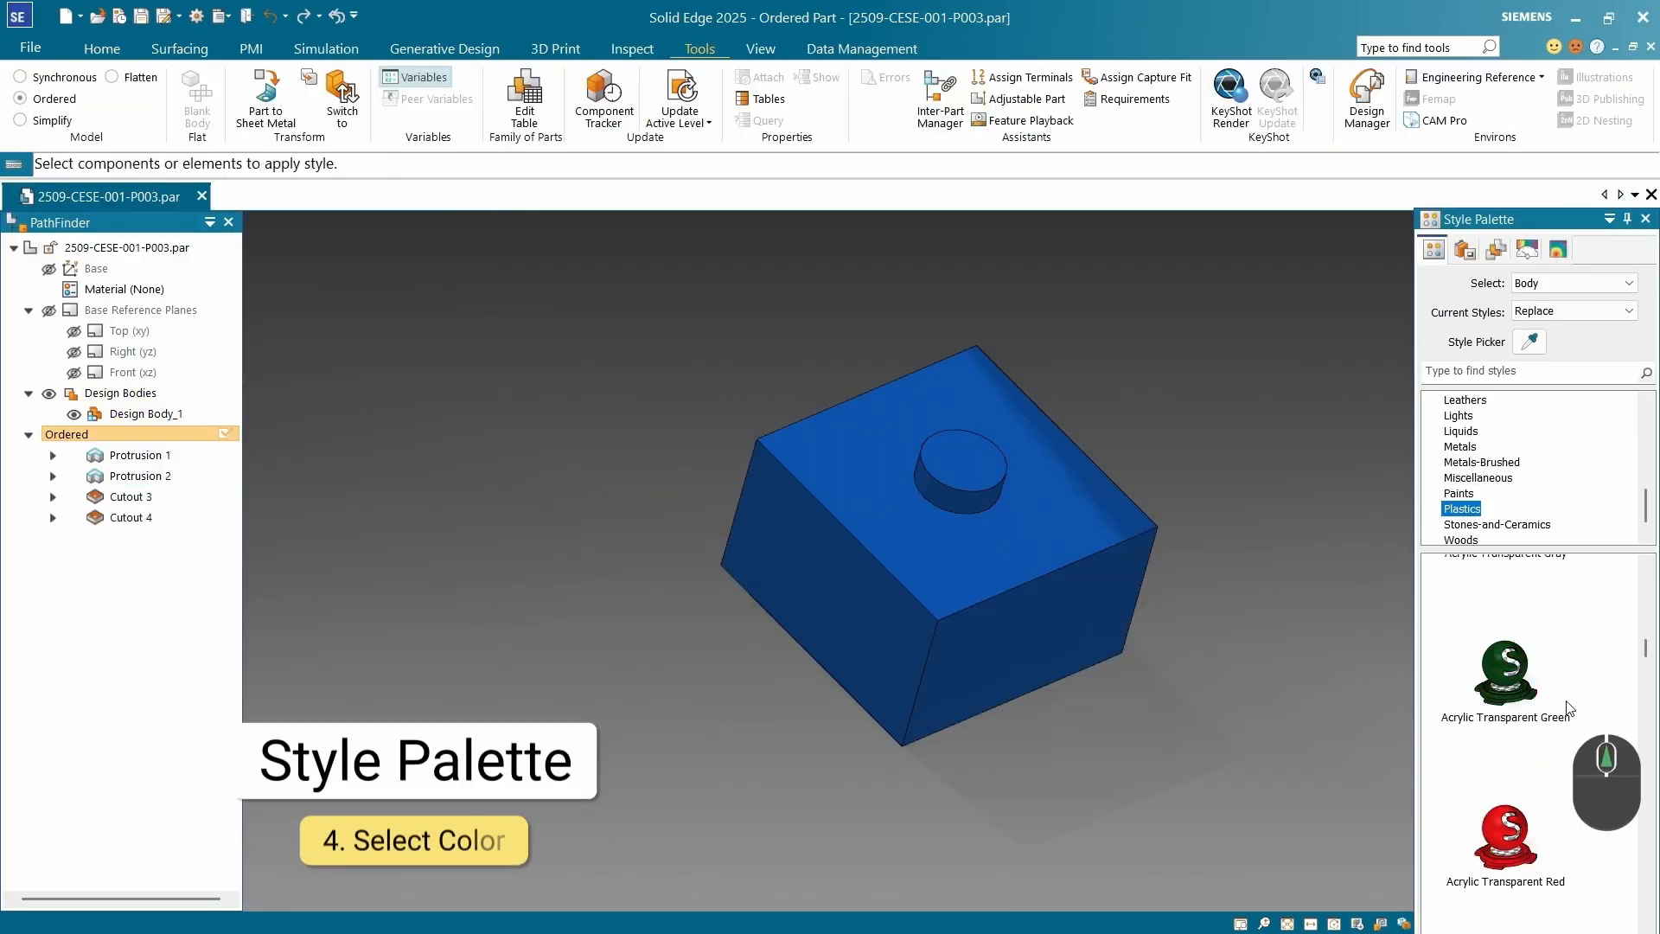
{"action": "left_click", "coordinate": [1513, 687]}
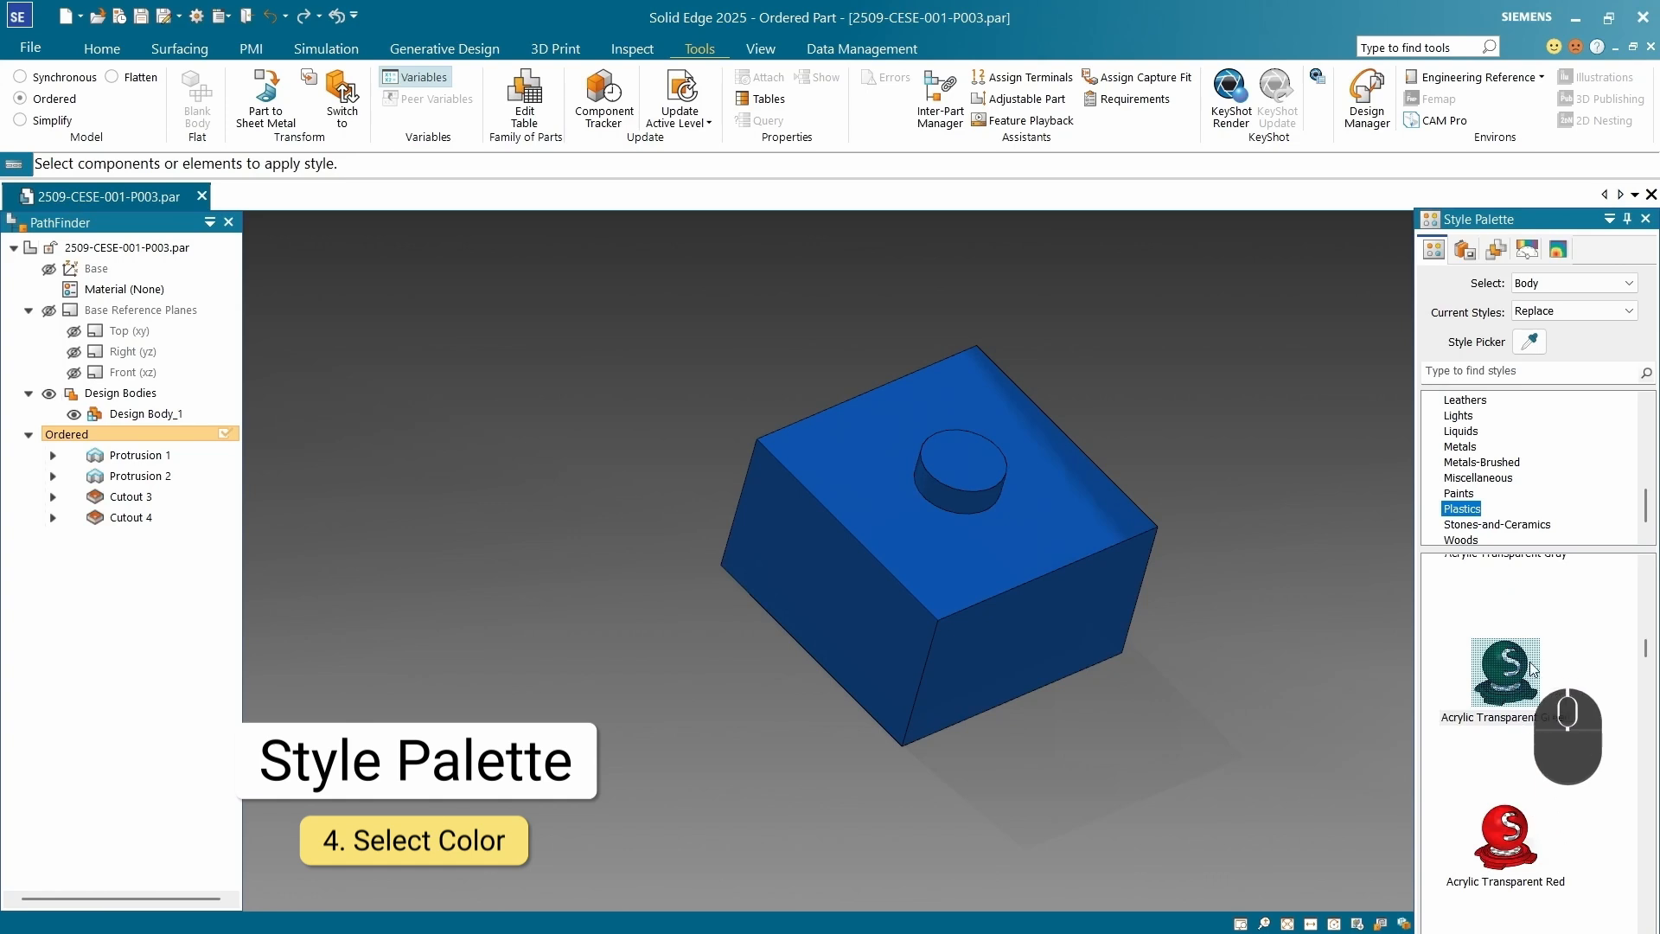
{"action": "left_click", "coordinate": [1104, 574]}
{"action": "mouse_move", "coordinate": [1301, 587]}
{"action": "middle_mouse_down"}
{"action": "mouse_move", "coordinate": [1253, 449]}
{"action": "mouse_move", "coordinate": [1244, 567]}
{"action": "mouse_move", "coordinate": [1285, 599]}
{"action": "middle_mouse_up"}
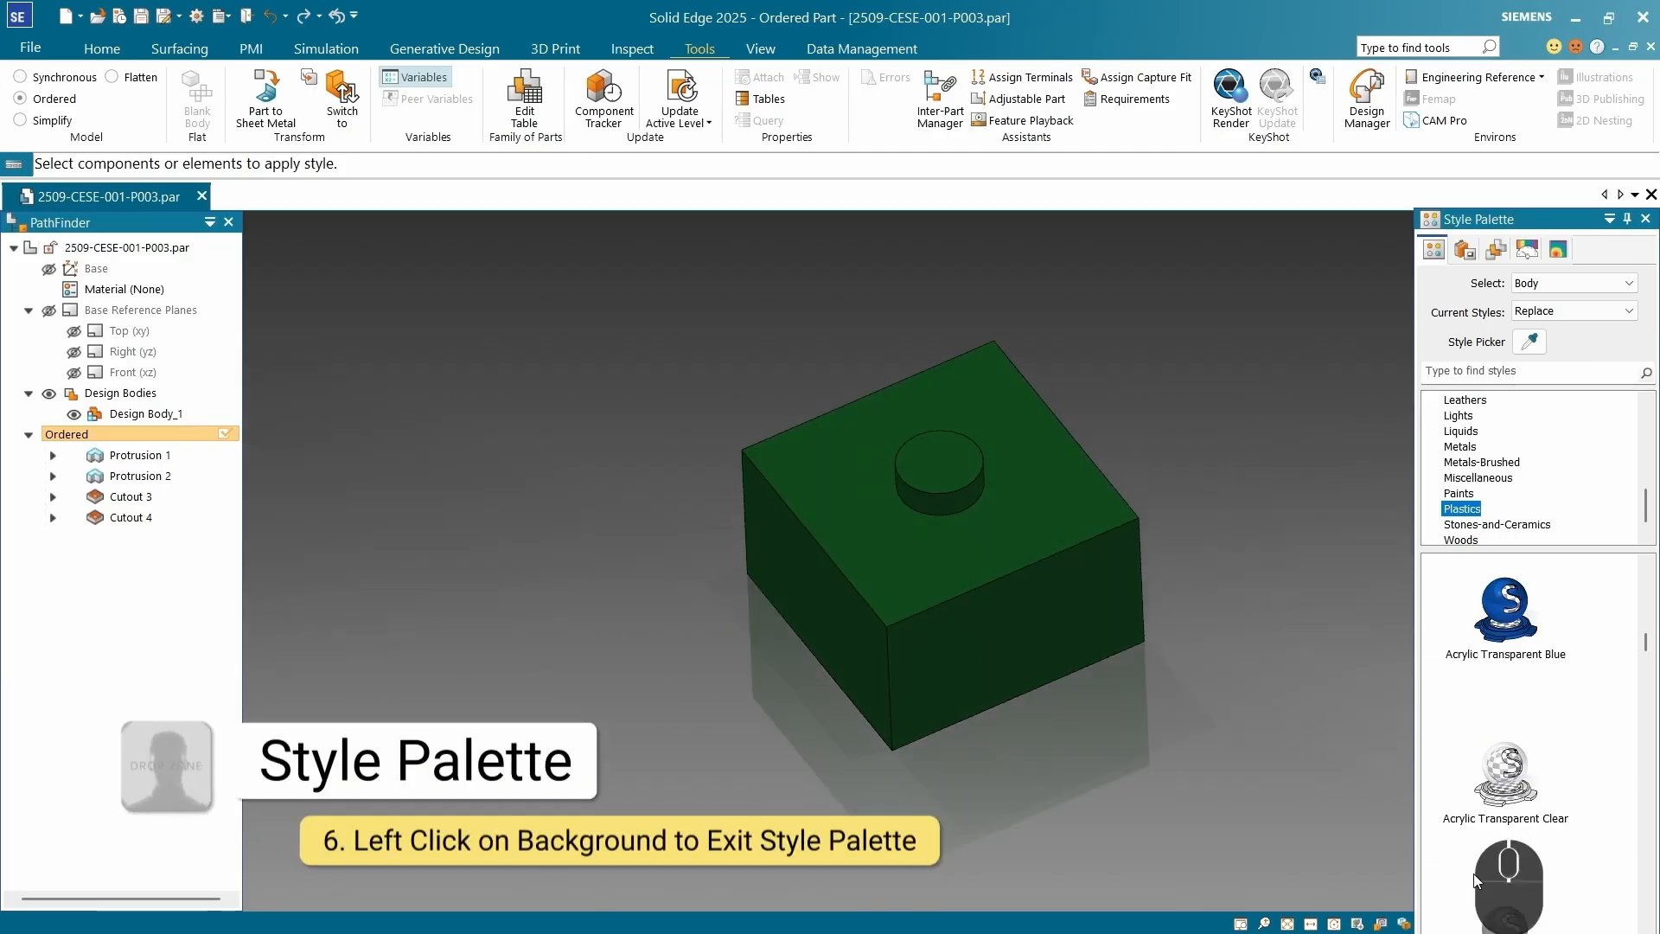
{"action": "left_click", "coordinate": [1645, 219]}
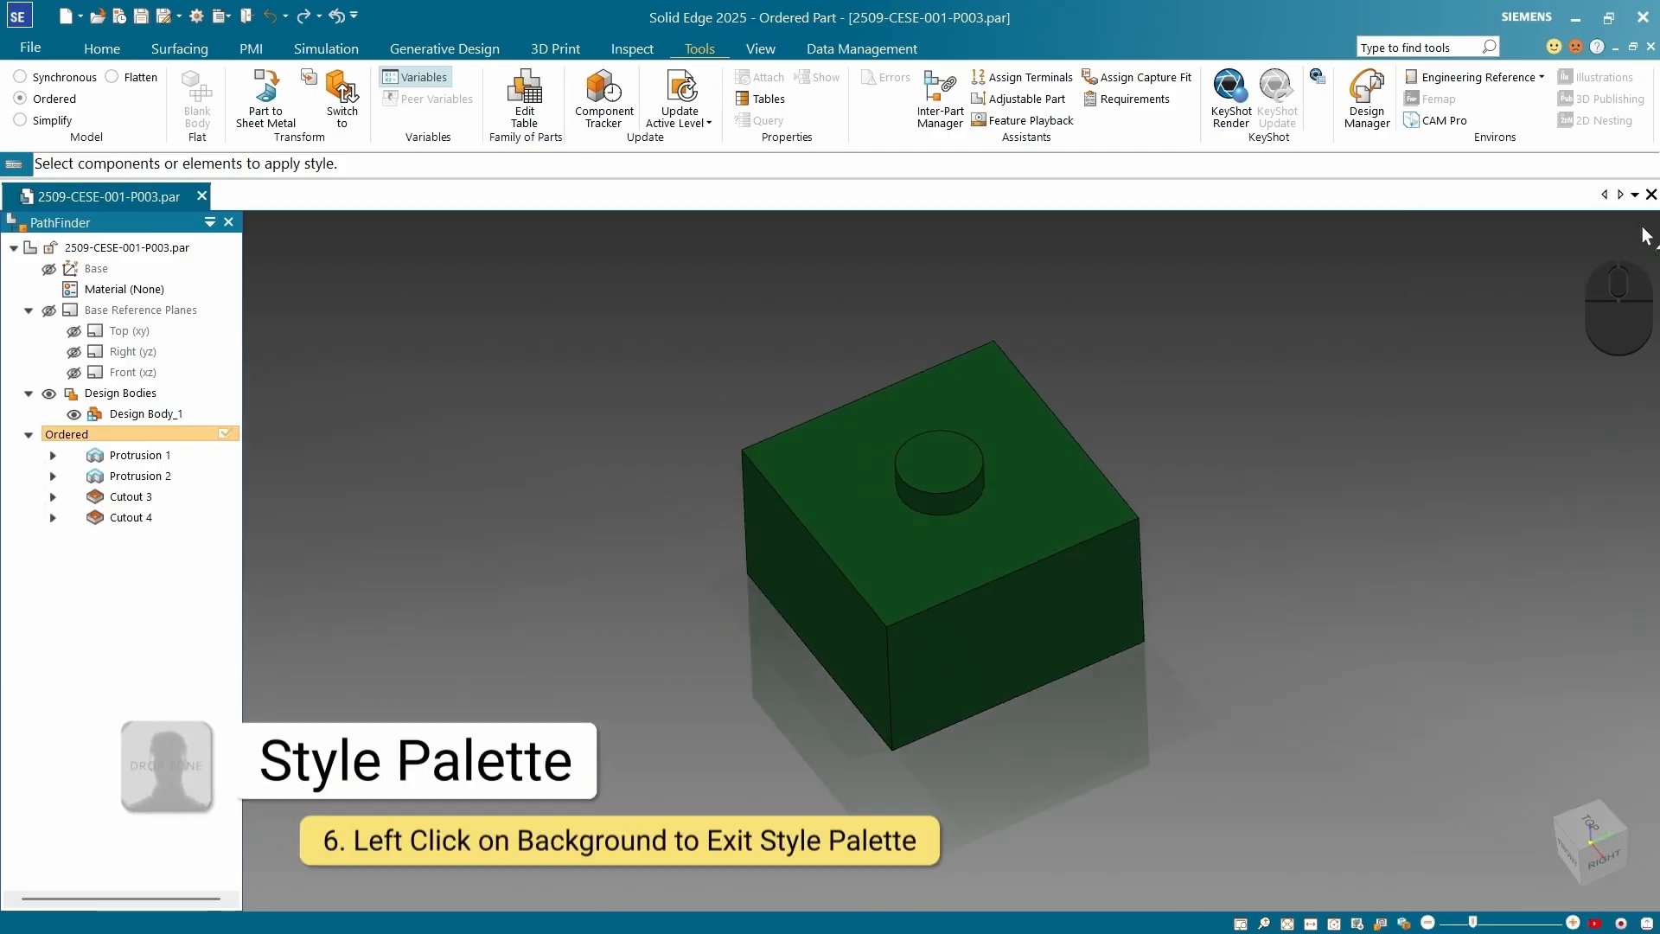
{"action": "left_click", "coordinate": [1587, 859]}
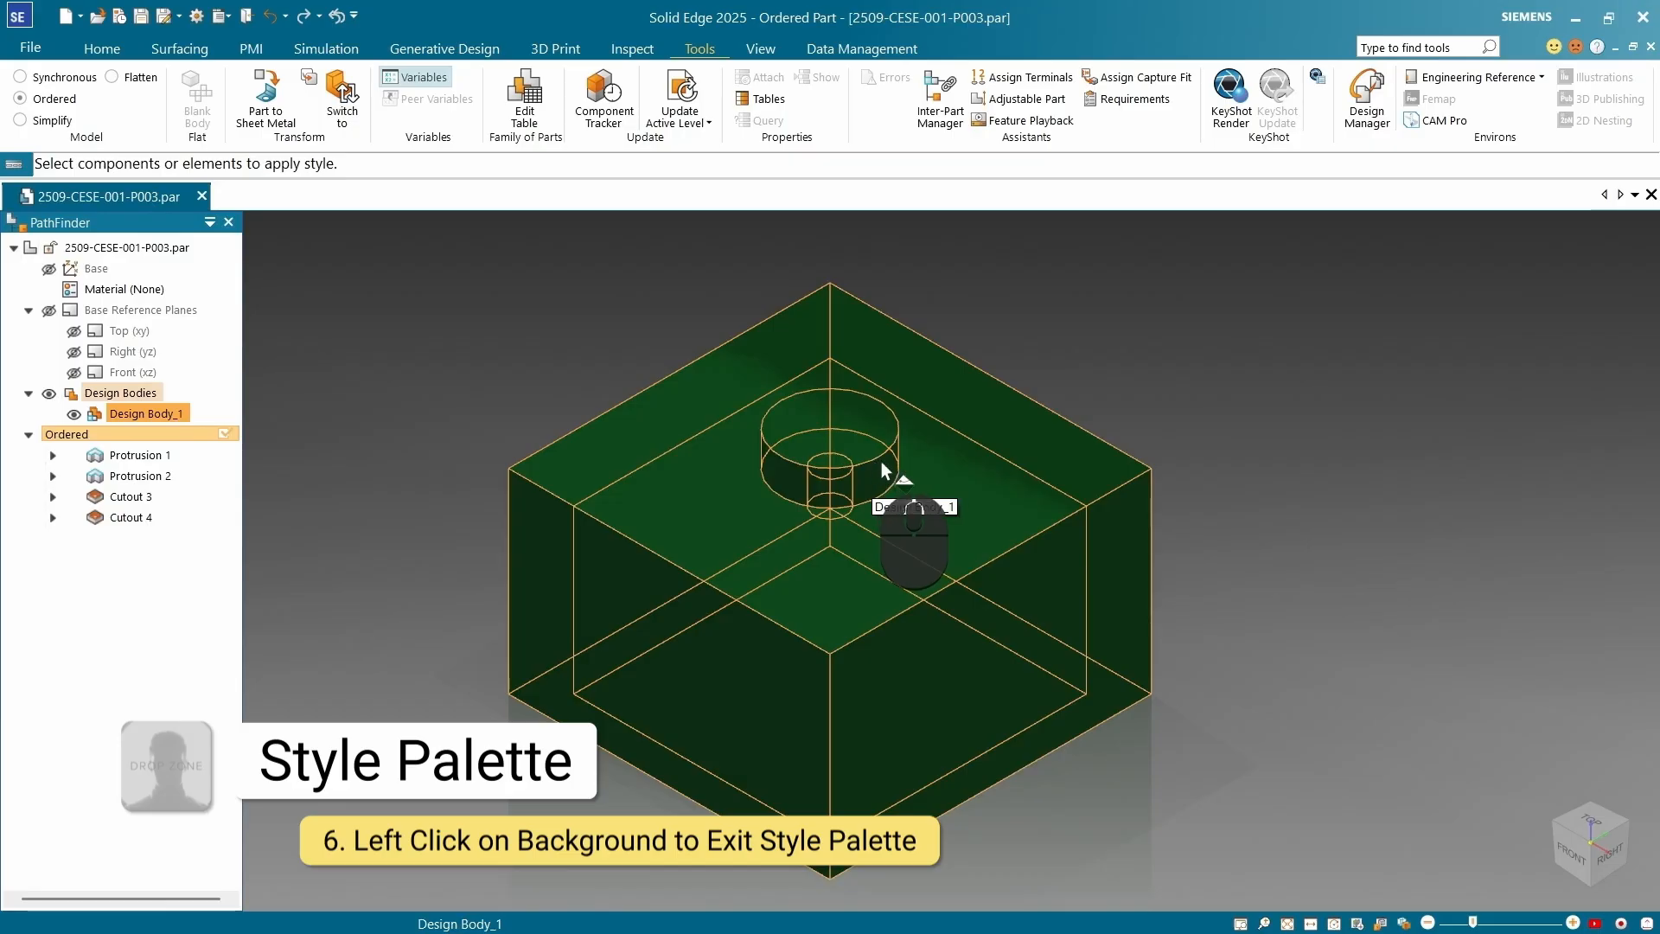
{"action": "left_click", "coordinate": [1240, 376]}
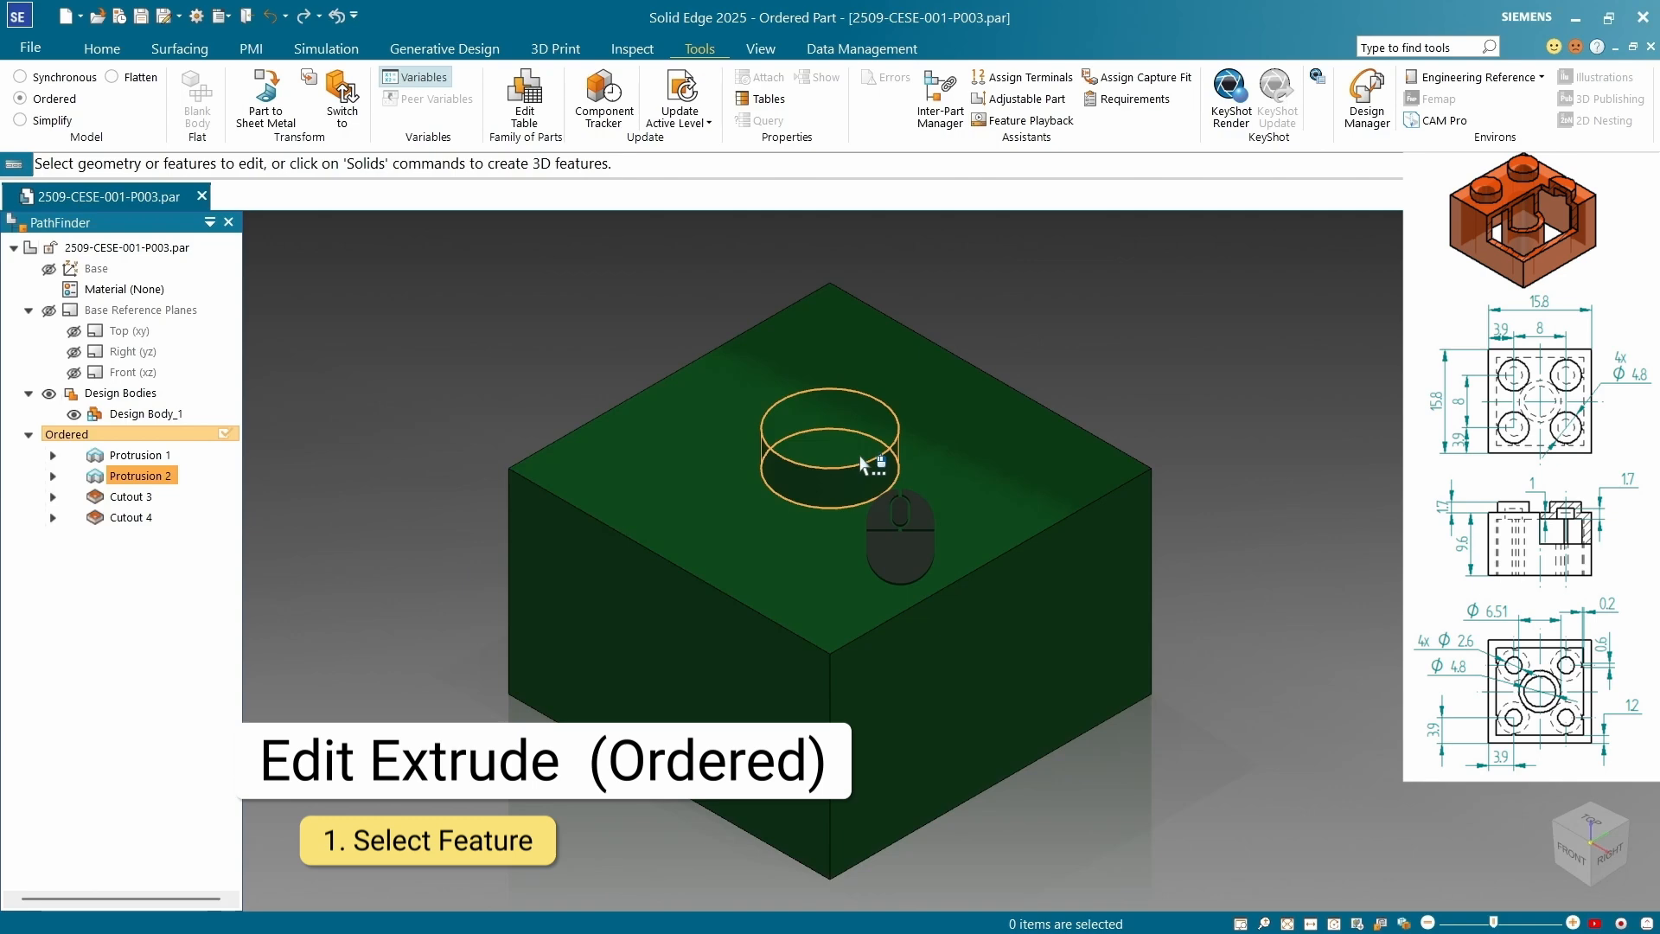
Open the stud's profile and delete the relationship that locks the circle's centre to the centre of the brick's top face
{"action": "left_click", "coordinate": [862, 463]}
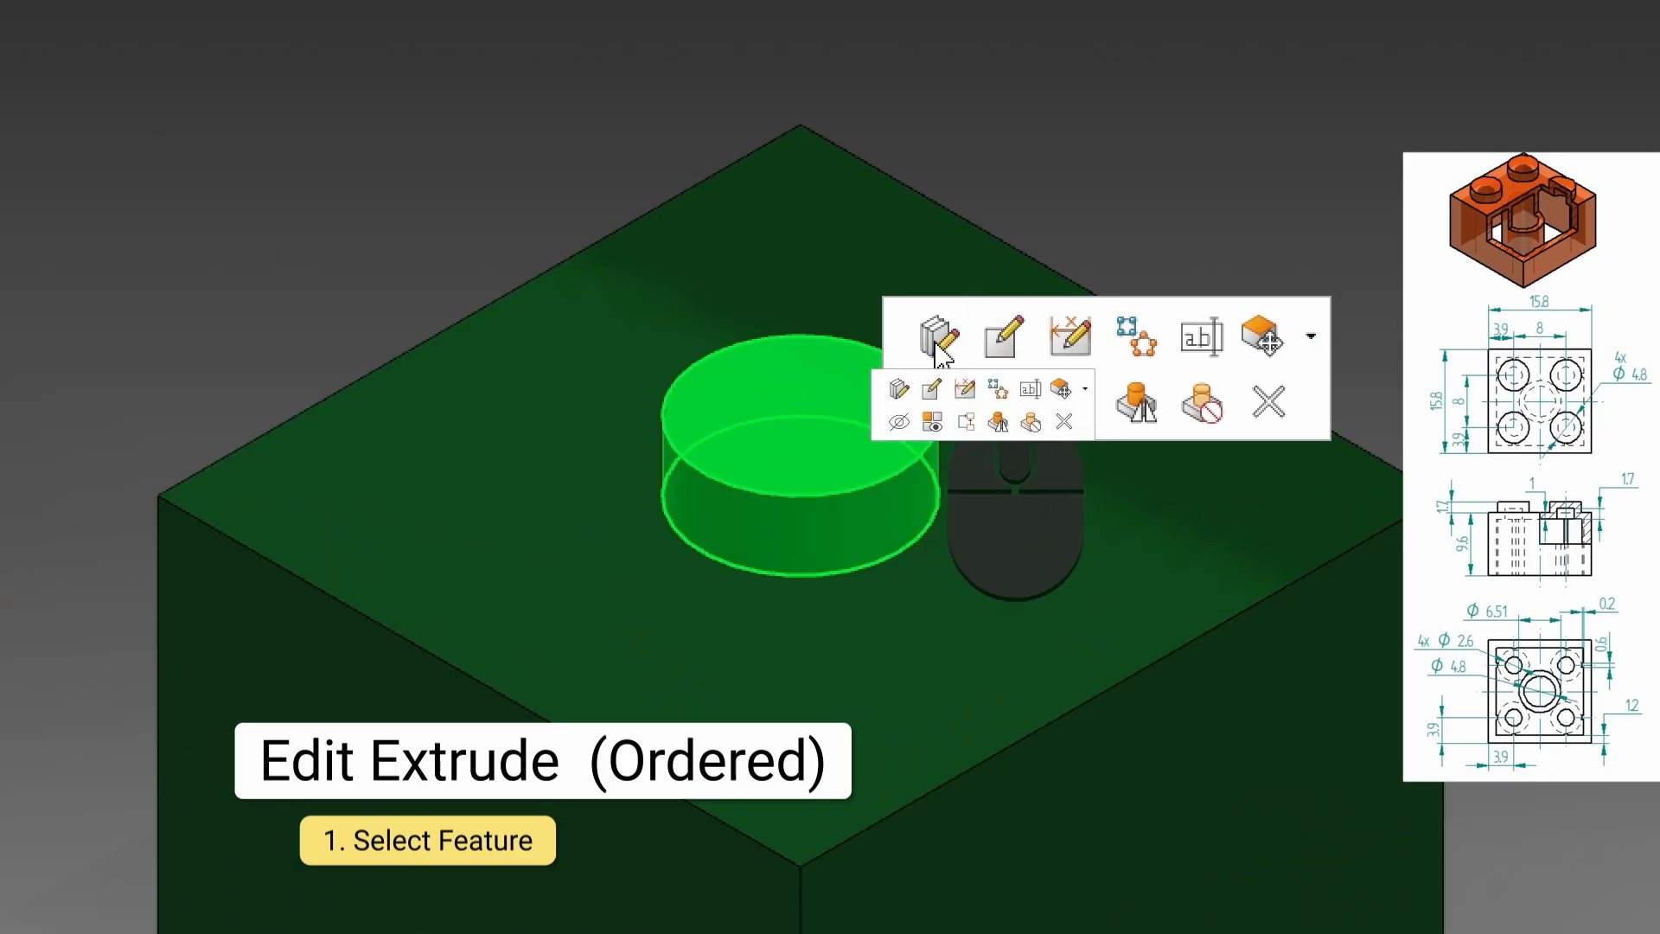
{"action": "left_click", "coordinate": [1004, 340]}
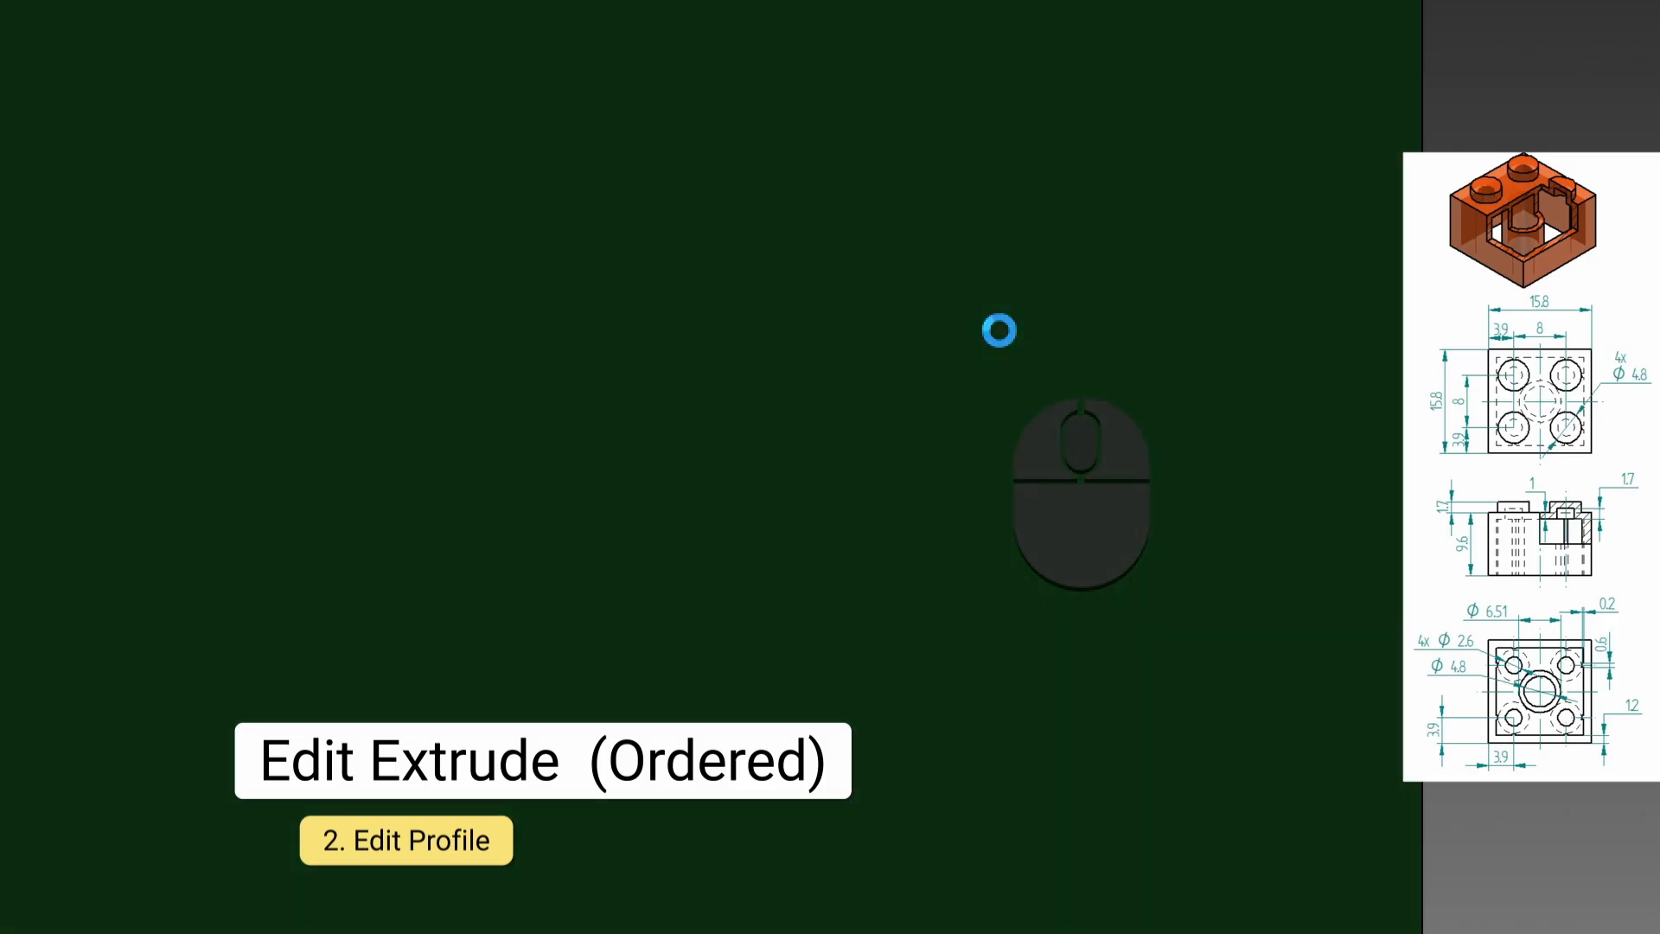
{"action": "scroll", "coordinate": [1000, 356], "scroll_direction": "up", "scroll_amount": 5}
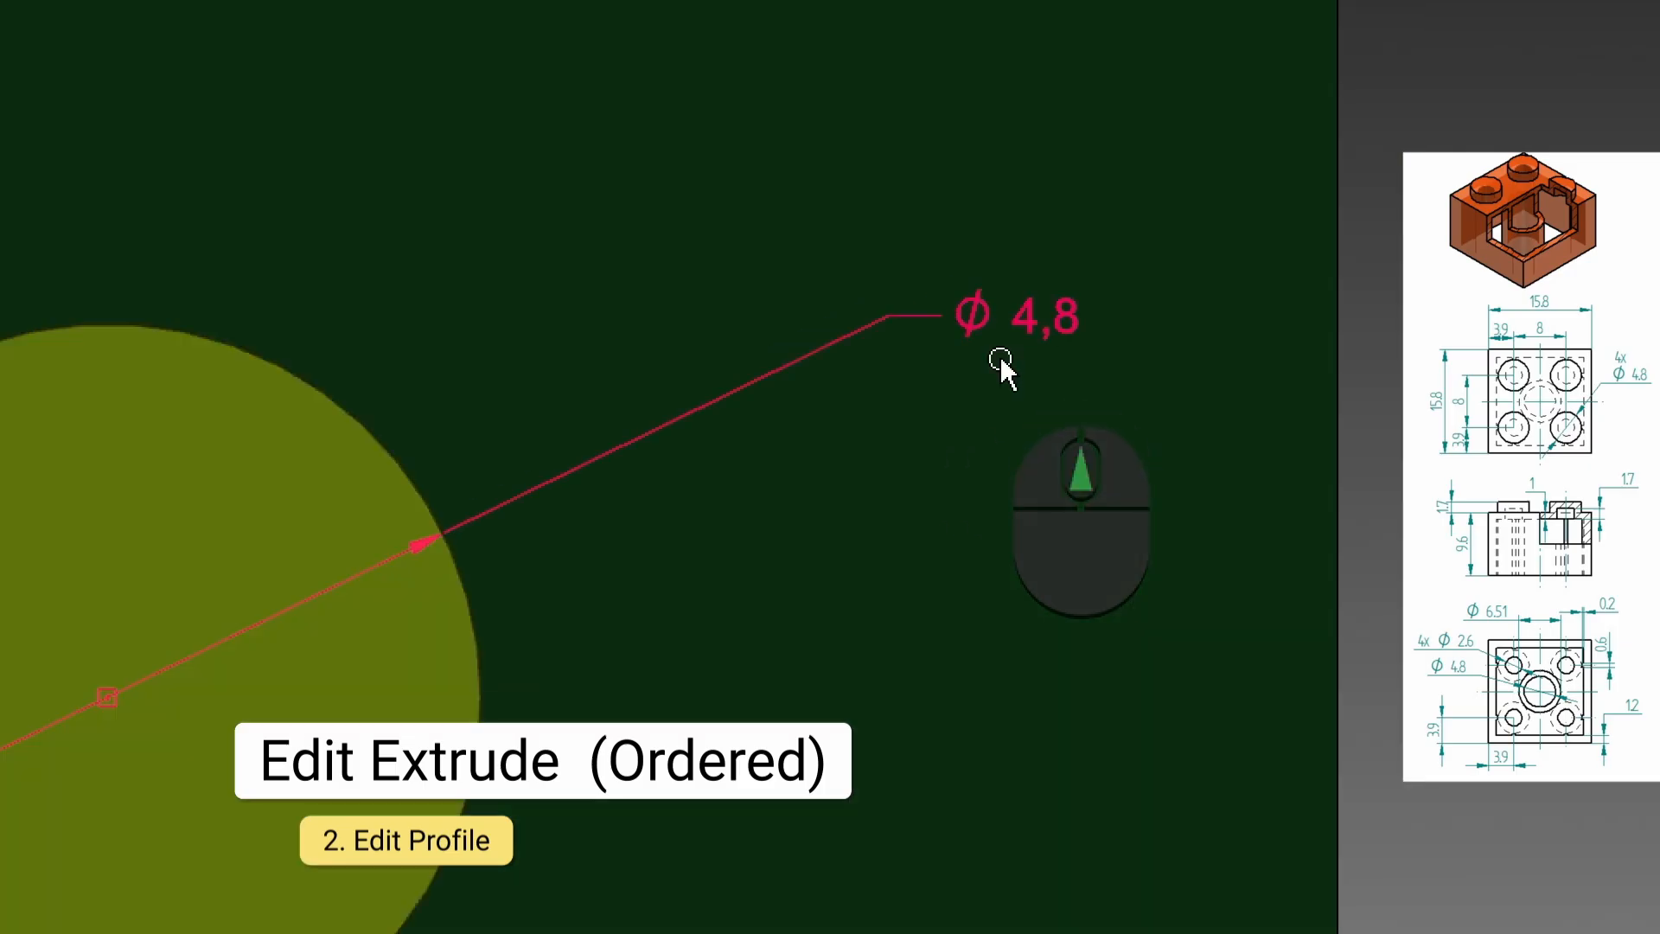
{"action": "scroll", "coordinate": [1000, 356], "scroll_direction": "up", "scroll_amount": 5}
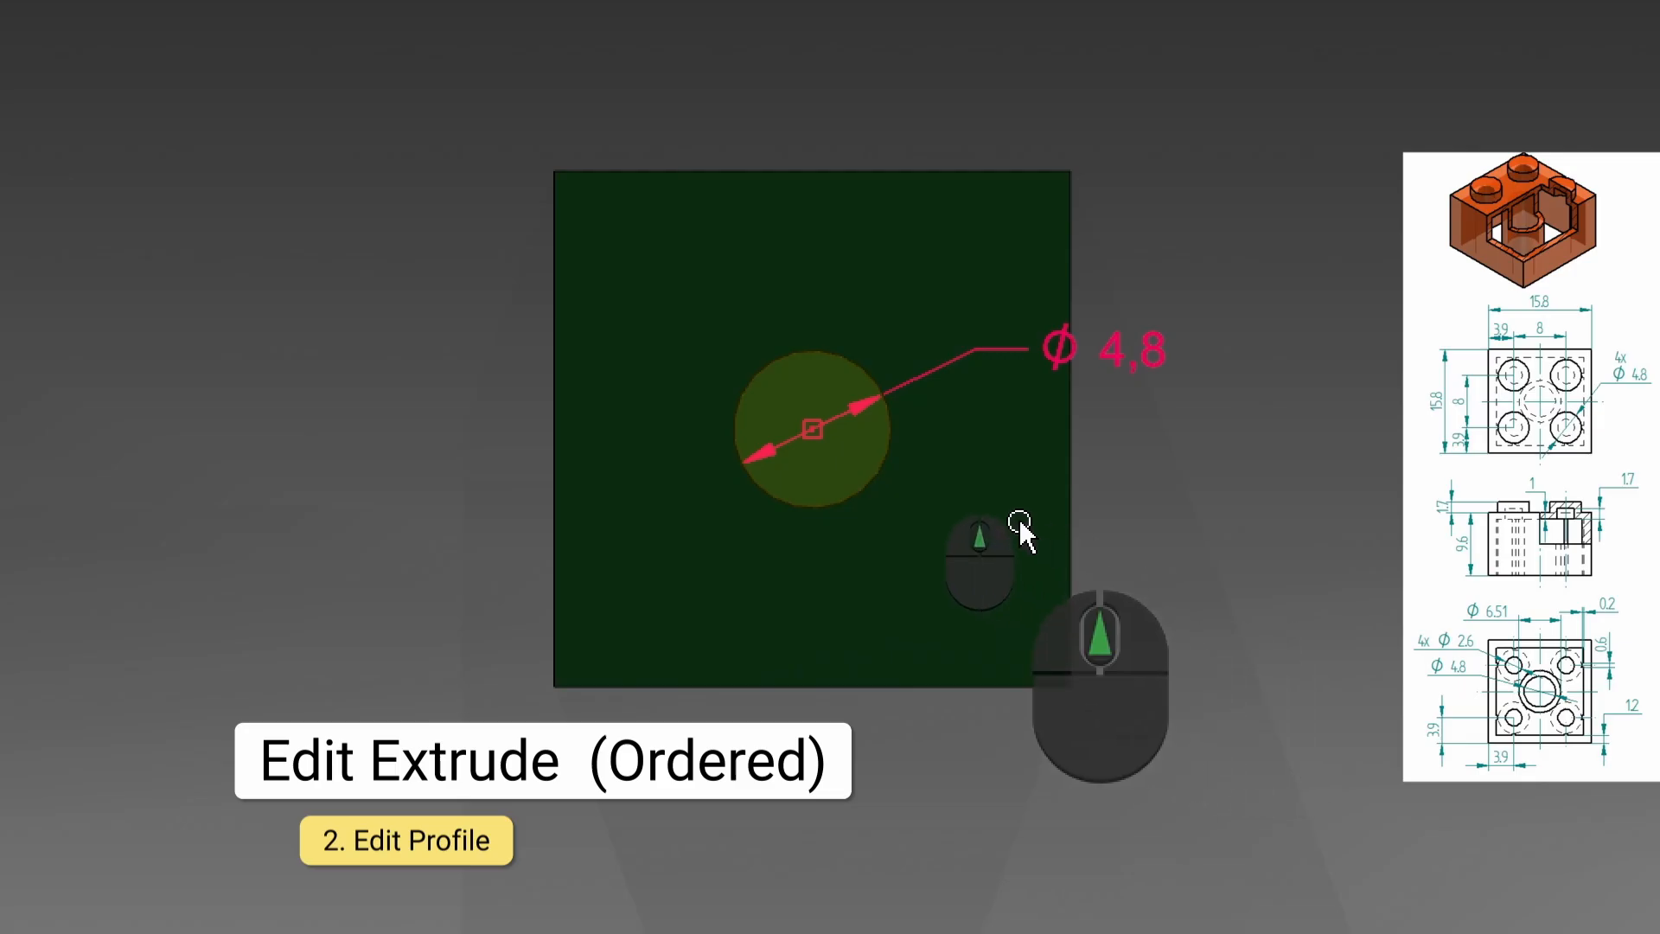
{"action": "mouse_move", "coordinate": [935, 424]}
{"action": "middle_mouse_down"}
{"action": "mouse_move", "coordinate": [906, 325]}
{"action": "mouse_move", "coordinate": [894, 350]}
{"action": "middle_mouse_up"}
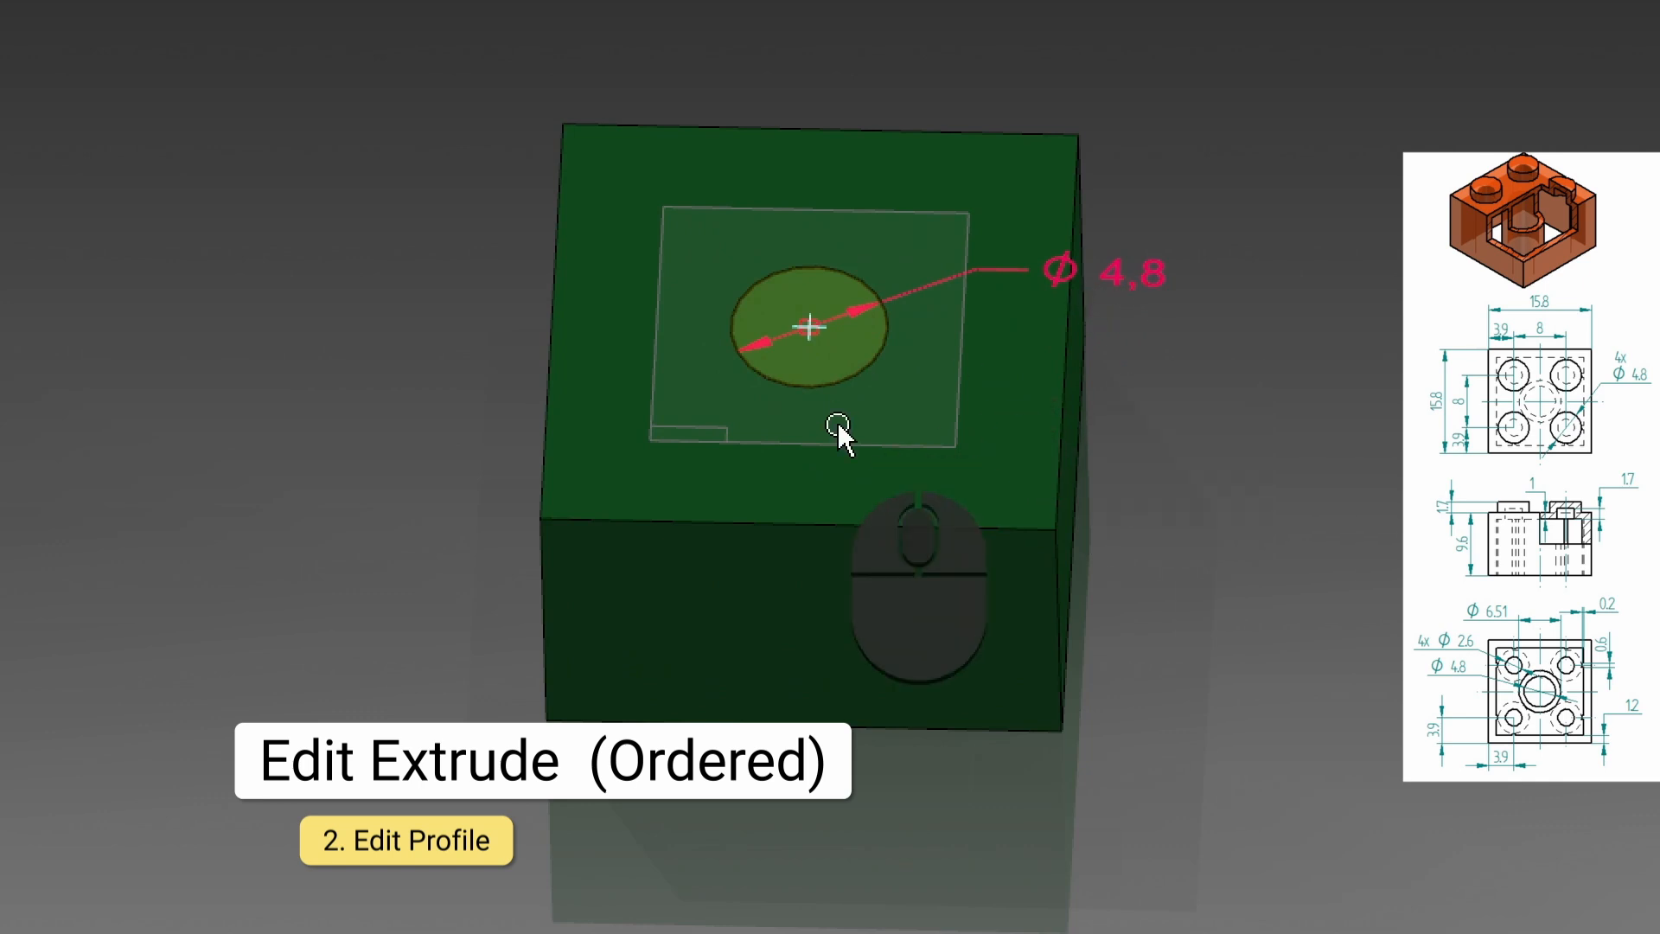
{"action": "scroll", "coordinate": [810, 344], "scroll_direction": "down", "scroll_amount": 4}
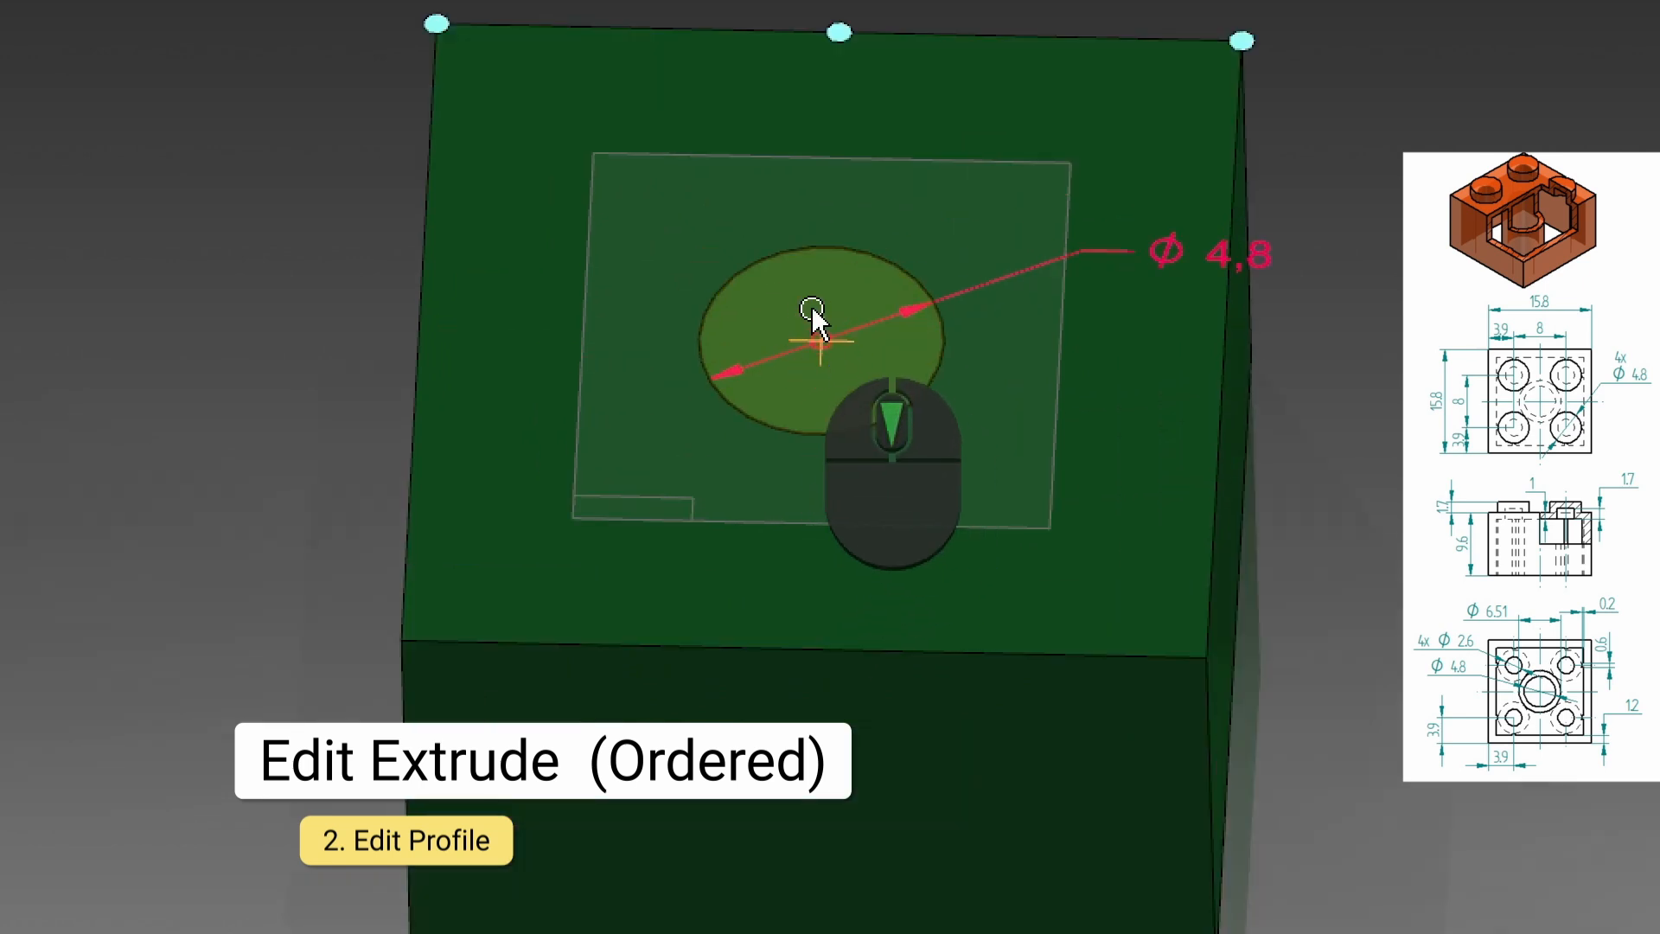
{"action": "scroll", "coordinate": [818, 355], "scroll_direction": "down", "scroll_amount": 5}
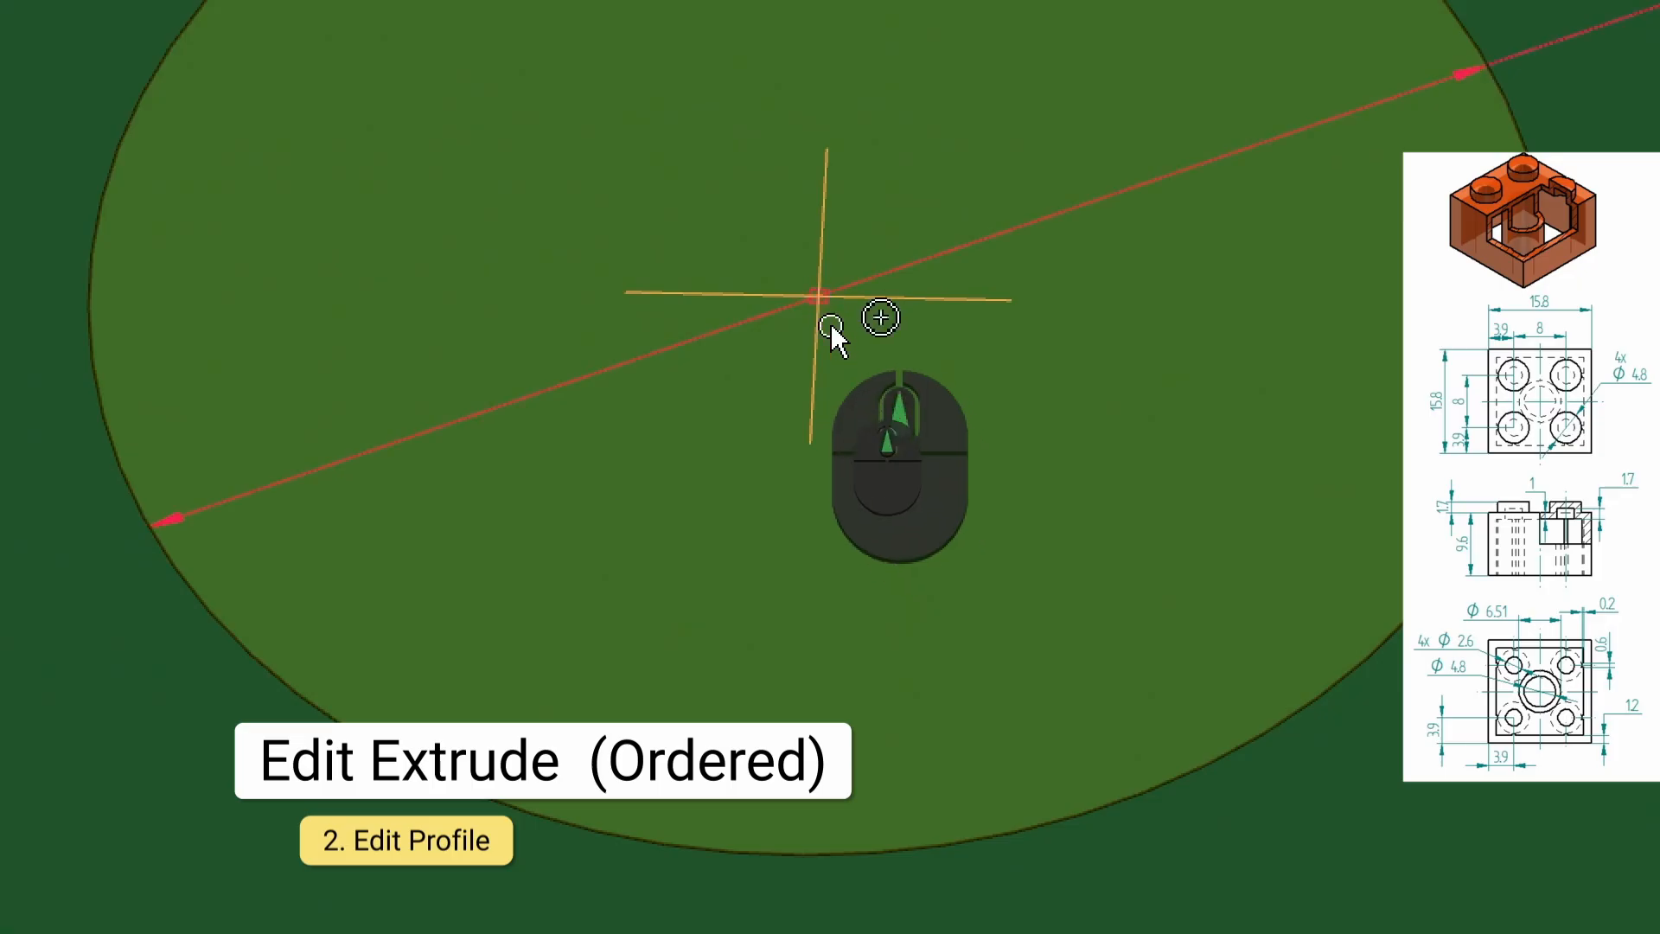
{"action": "scroll", "coordinate": [832, 333], "scroll_direction": "down", "scroll_amount": 2}
{"action": "scroll", "coordinate": [863, 350], "scroll_direction": "up", "scroll_amount": 8}
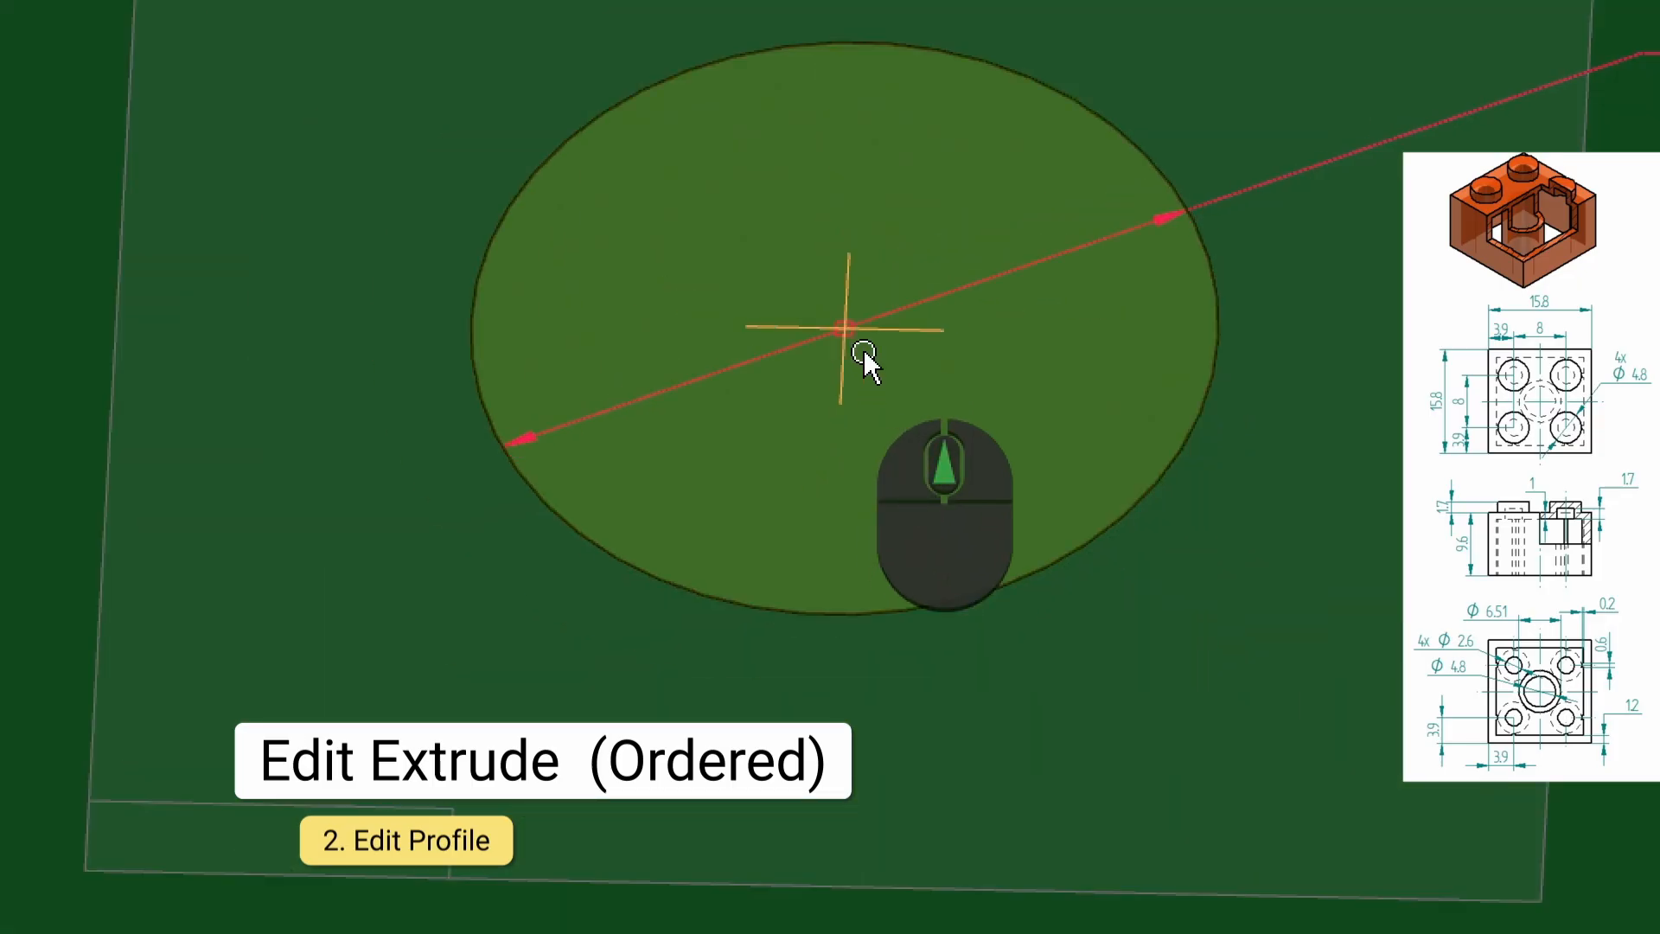
{"action": "scroll", "coordinate": [863, 350], "scroll_direction": "up", "scroll_amount": 5}
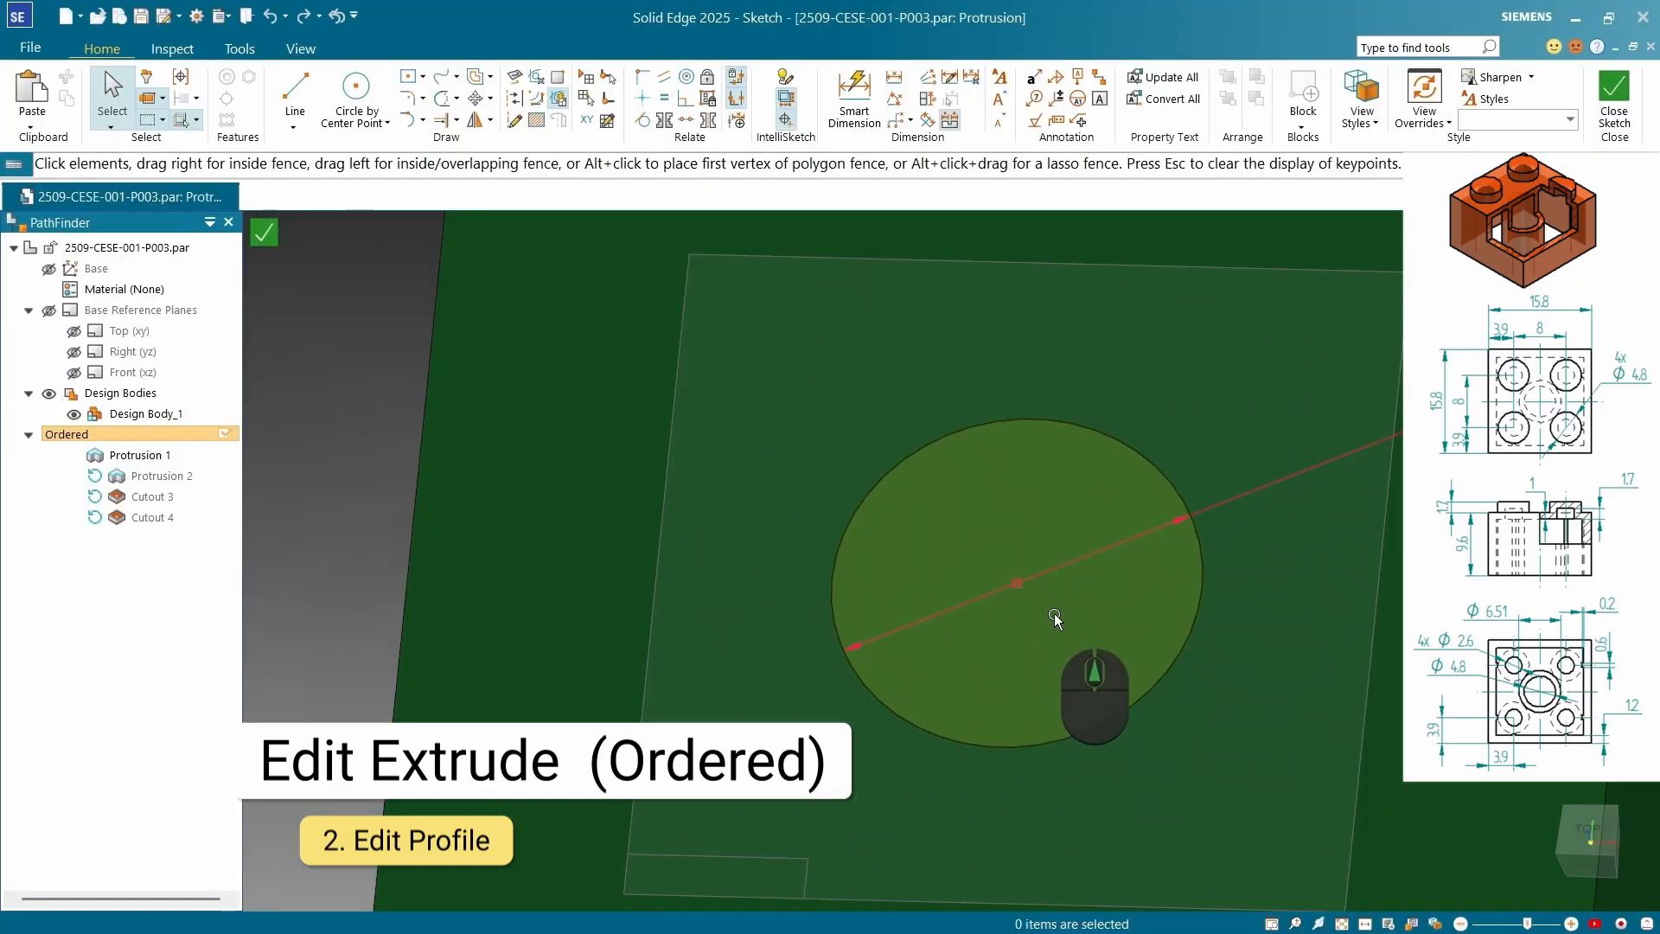
{"action": "left_click", "coordinate": [1004, 576]}
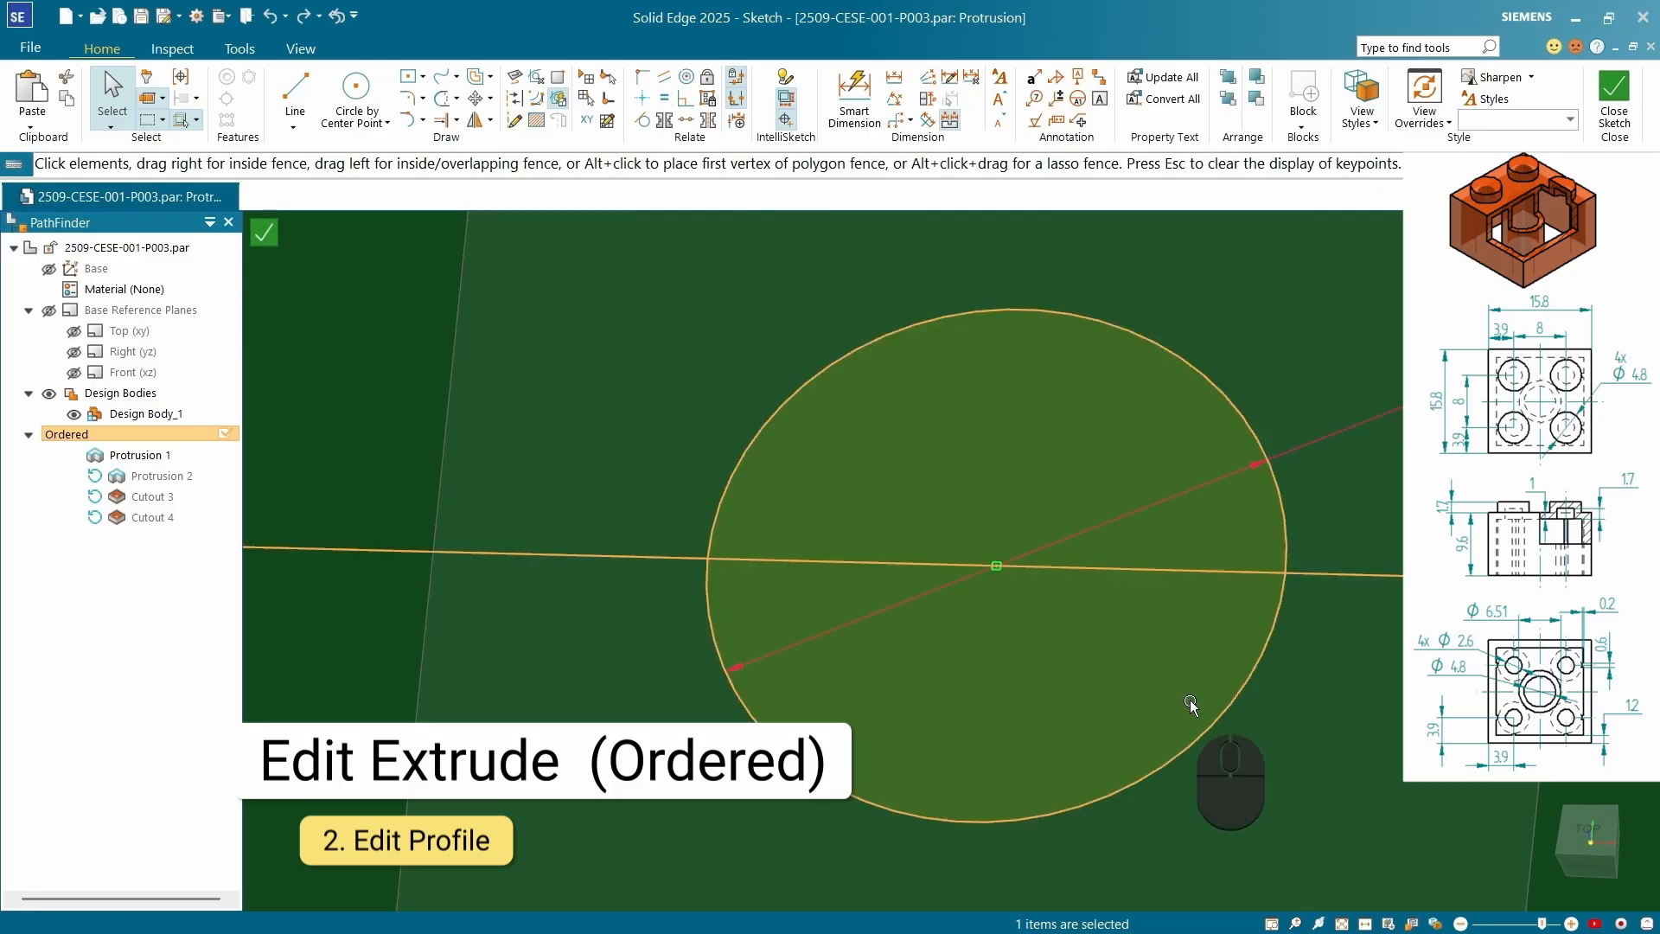
{"action": "key", "text": "Delete"}
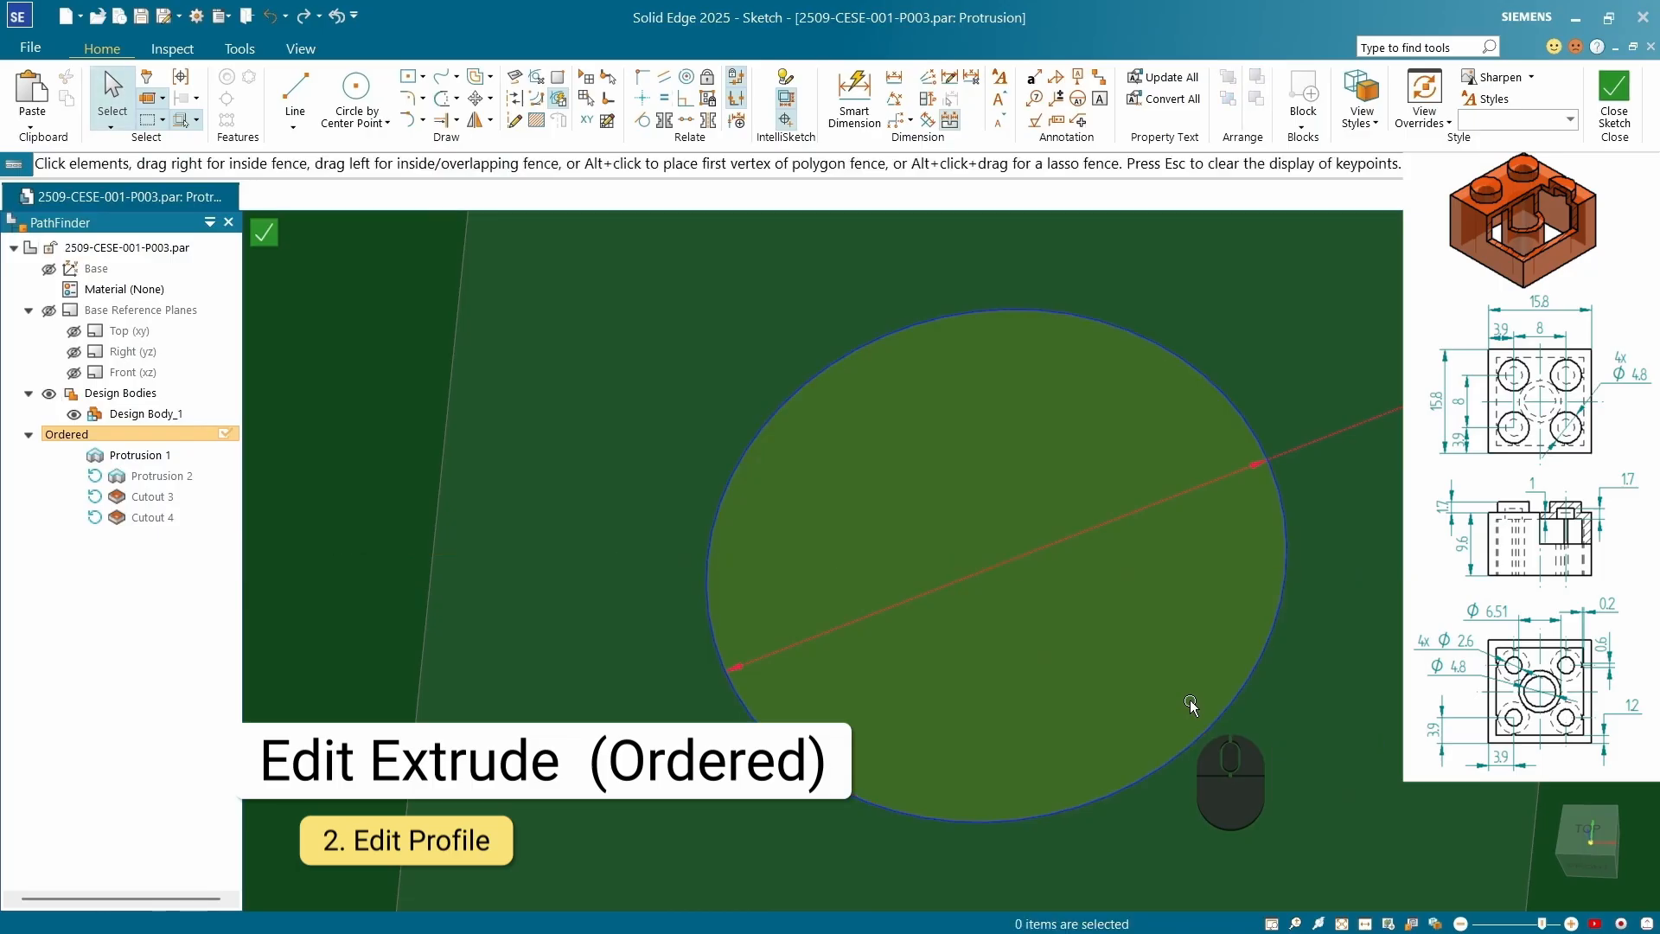
Dimension the circle's centre 3.9 mm from the front edge of the brick's top face
{"action": "scroll", "coordinate": [948, 636], "scroll_direction": "up", "scroll_amount": 3}
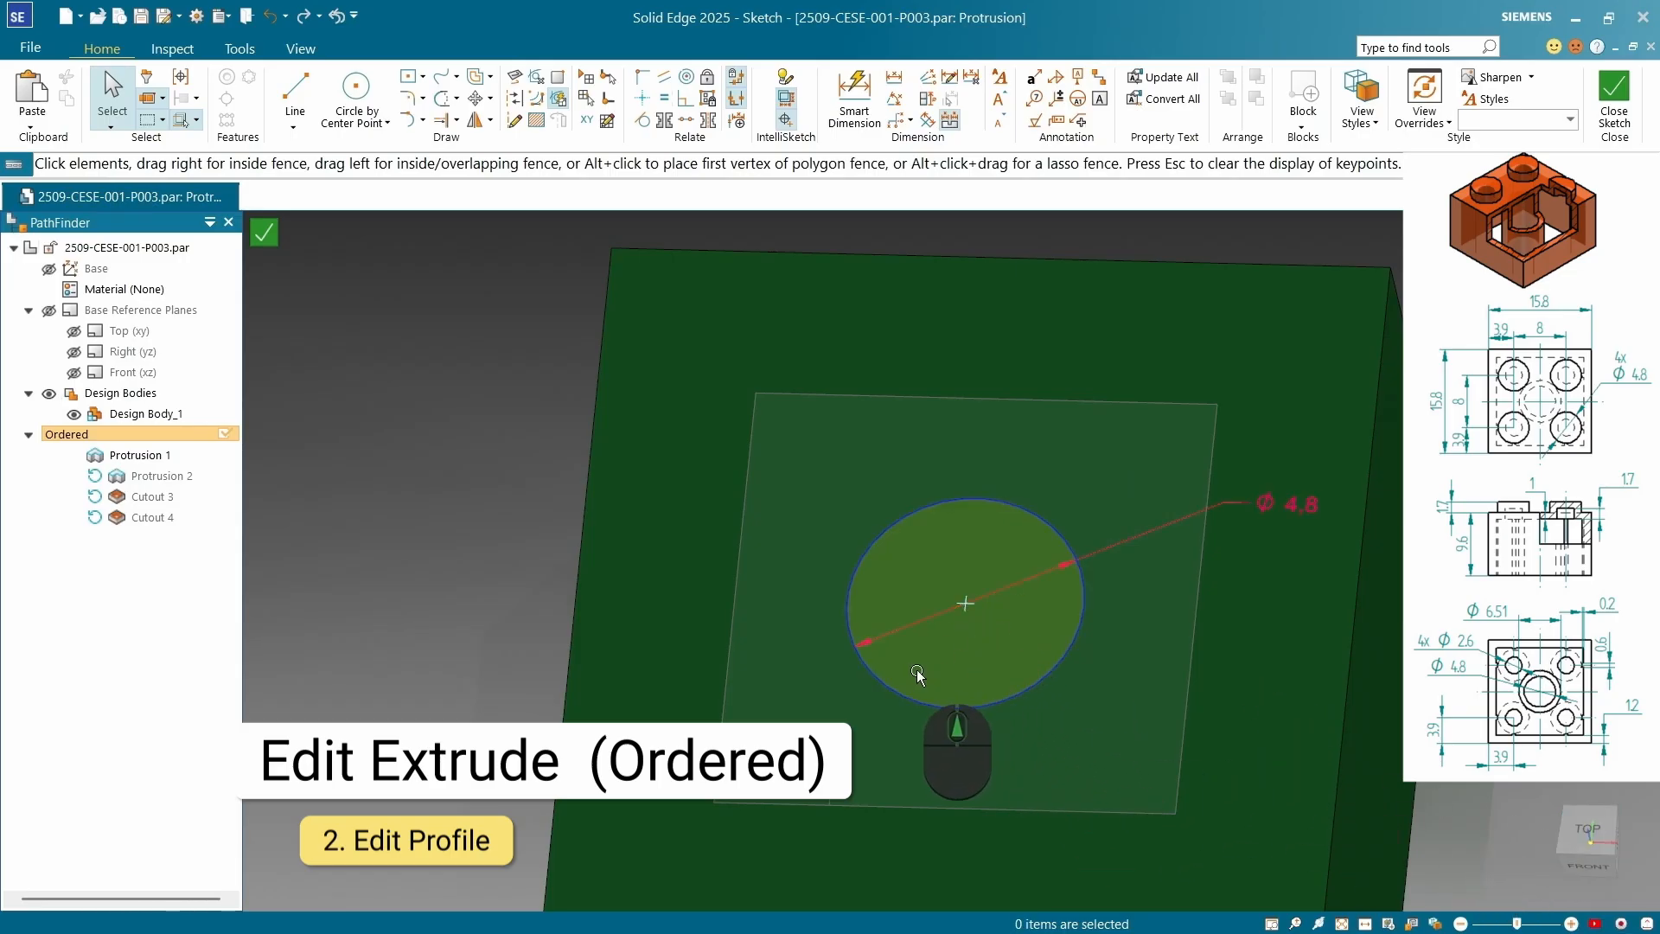
{"action": "scroll", "coordinate": [795, 491], "scroll_direction": "up", "scroll_amount": 2}
{"action": "scroll", "coordinate": [796, 491], "scroll_direction": "up", "scroll_amount": 2}
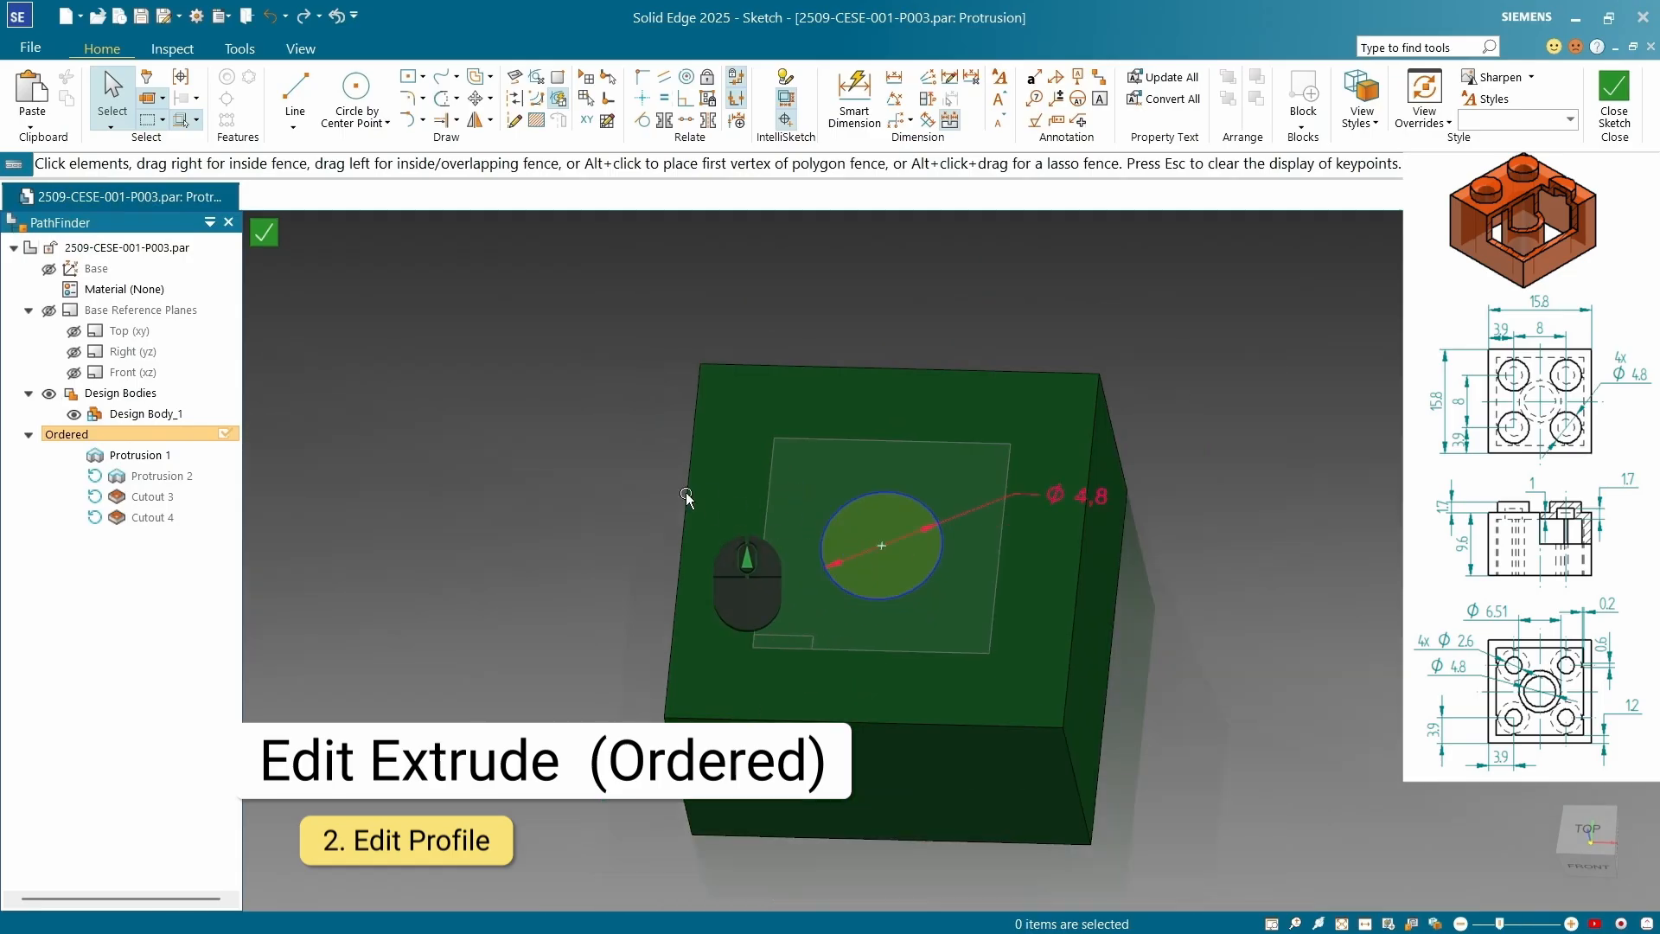
{"action": "scroll", "coordinate": [669, 511], "scroll_direction": "down", "scroll_amount": 2}
{"action": "scroll", "coordinate": [845, 467], "scroll_direction": "up", "scroll_amount": 4}
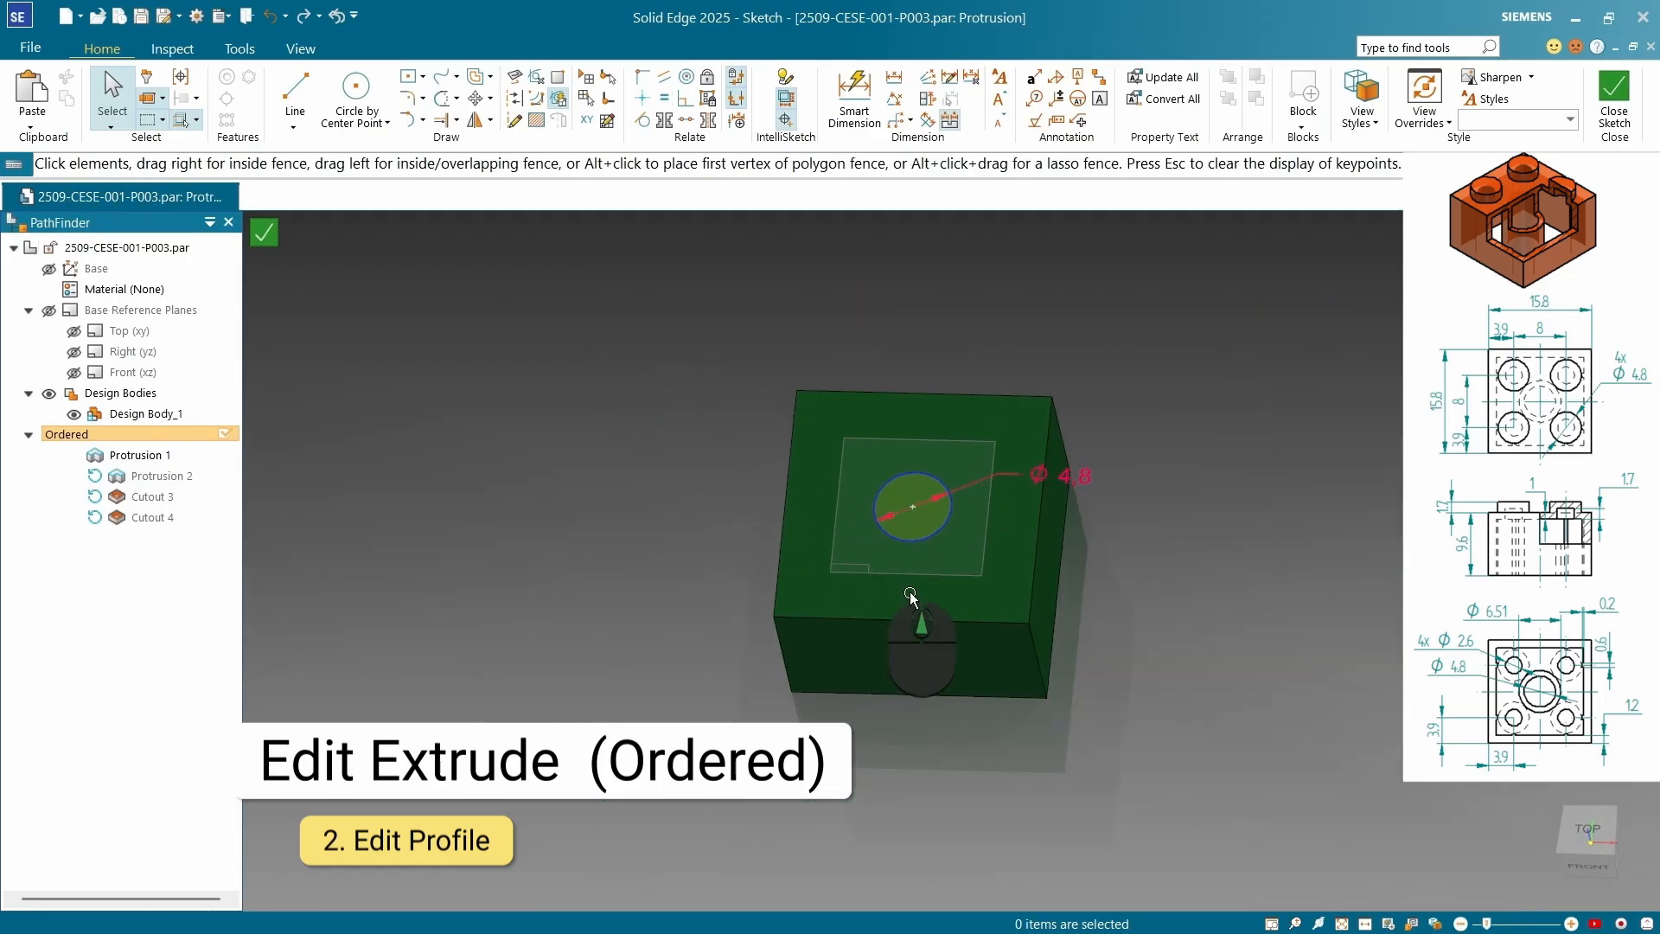
{"action": "scroll", "coordinate": [1046, 571], "scroll_direction": "down", "scroll_amount": 3}
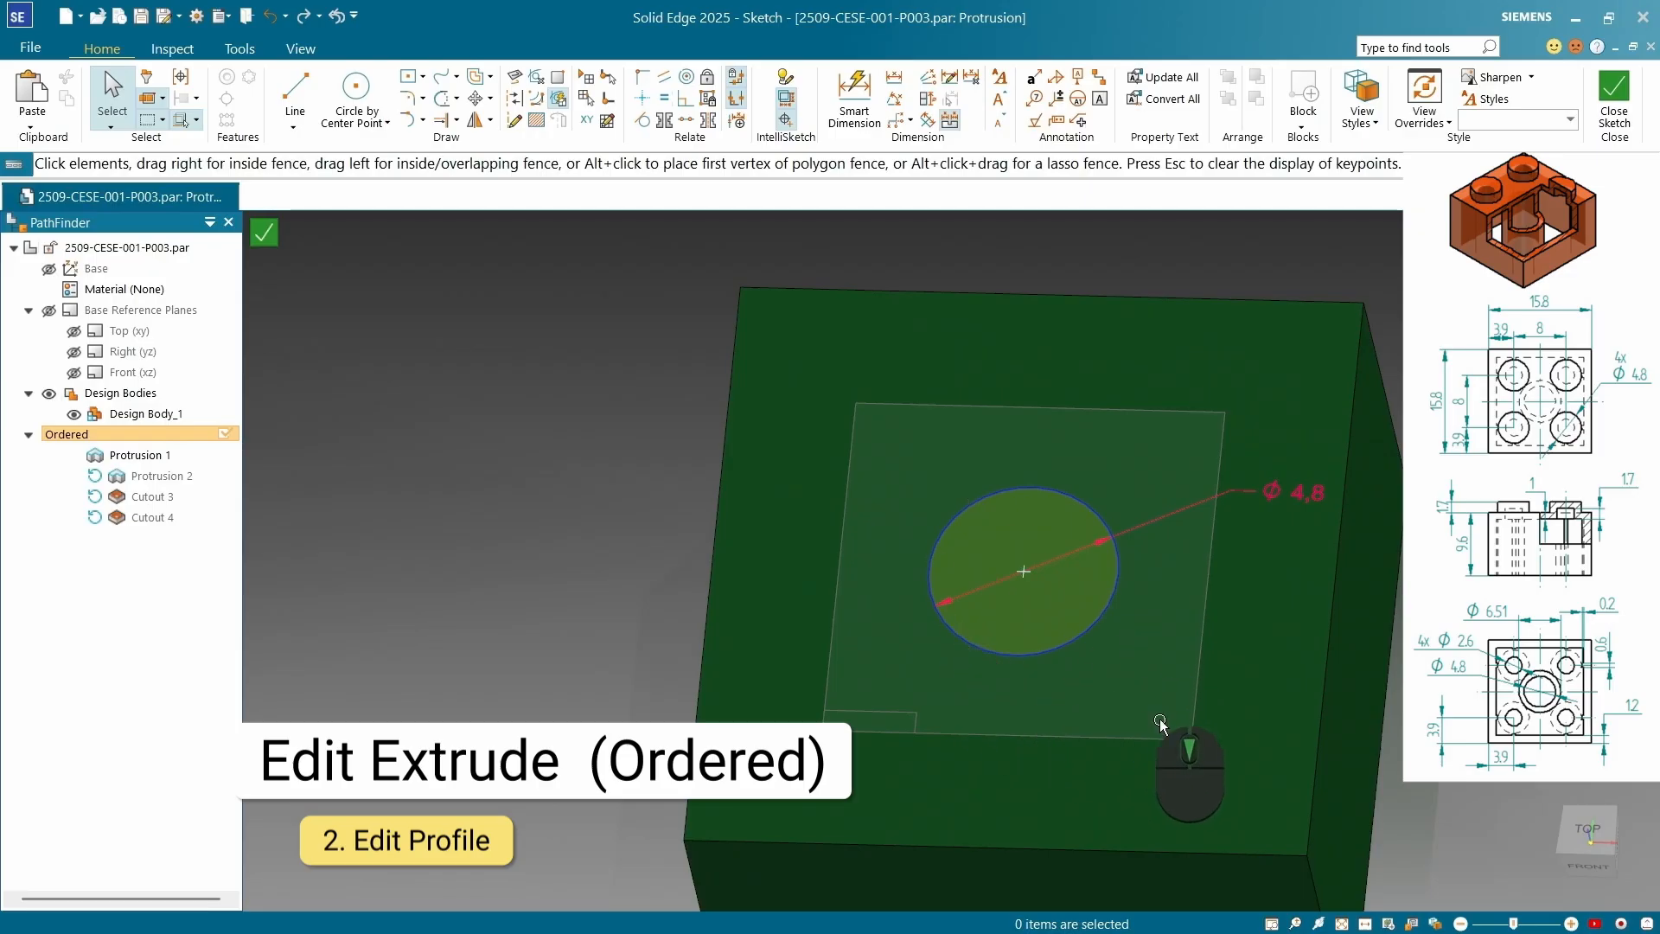
{"action": "scroll", "coordinate": [1475, 687], "scroll_direction": "up", "scroll_amount": 3}
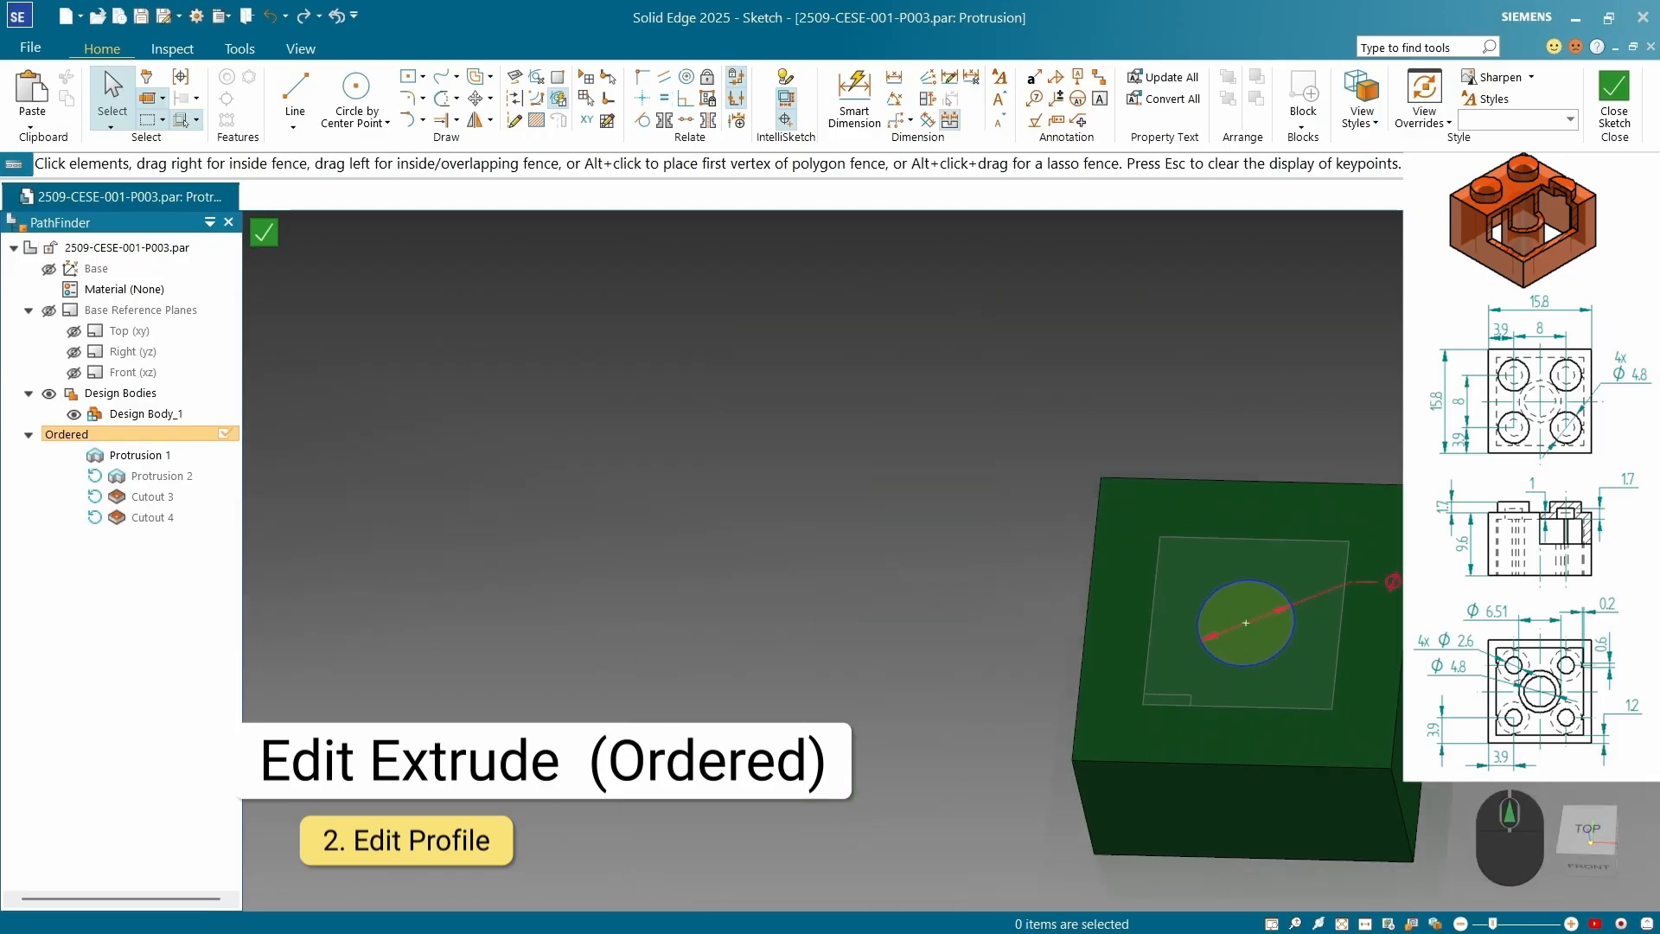
{"action": "left_click", "coordinate": [852, 91]}
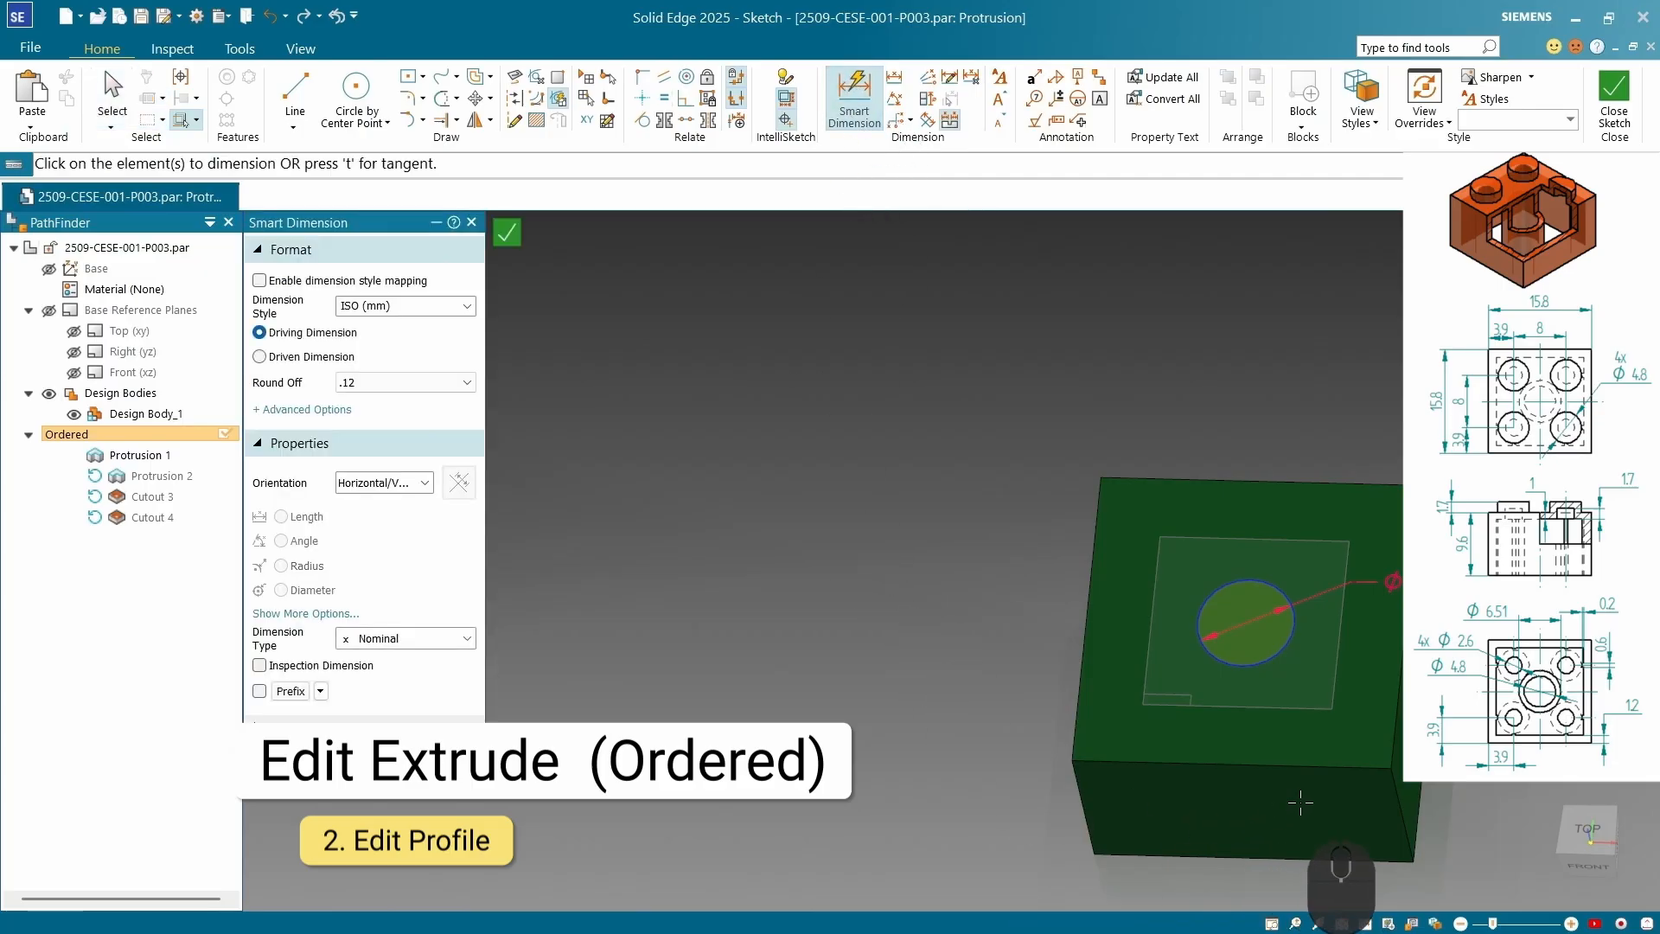
{"action": "left_click", "coordinate": [1321, 764]}
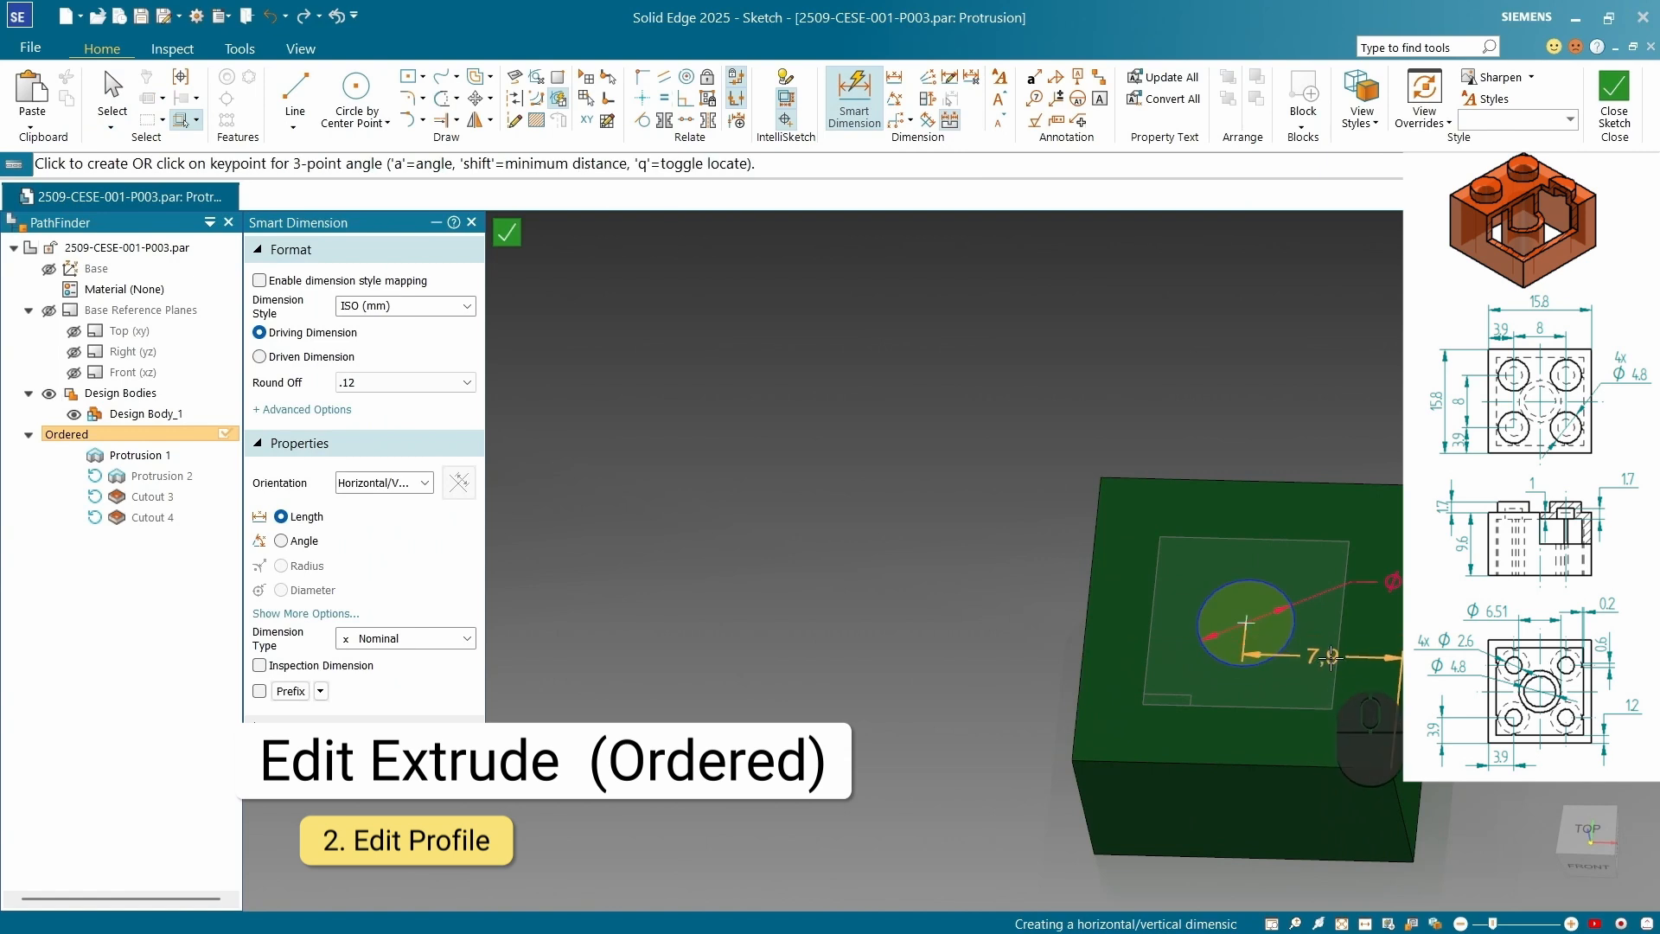
{"action": "left_click", "coordinate": [1212, 659]}
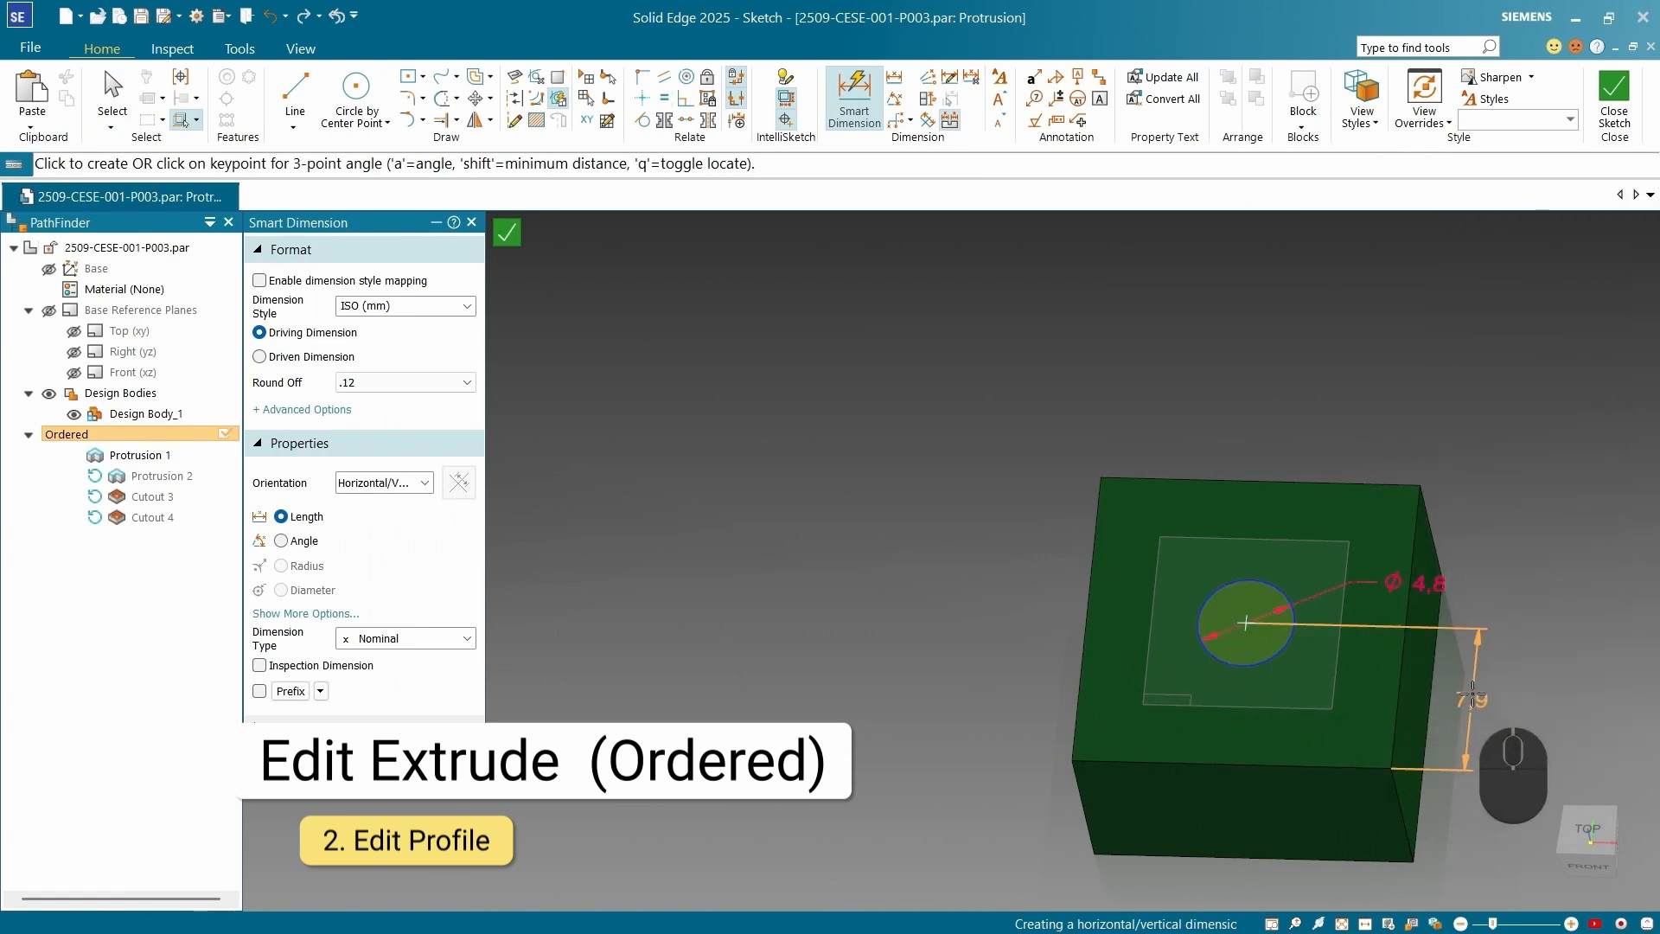
{"action": "left_click", "coordinate": [1473, 699]}
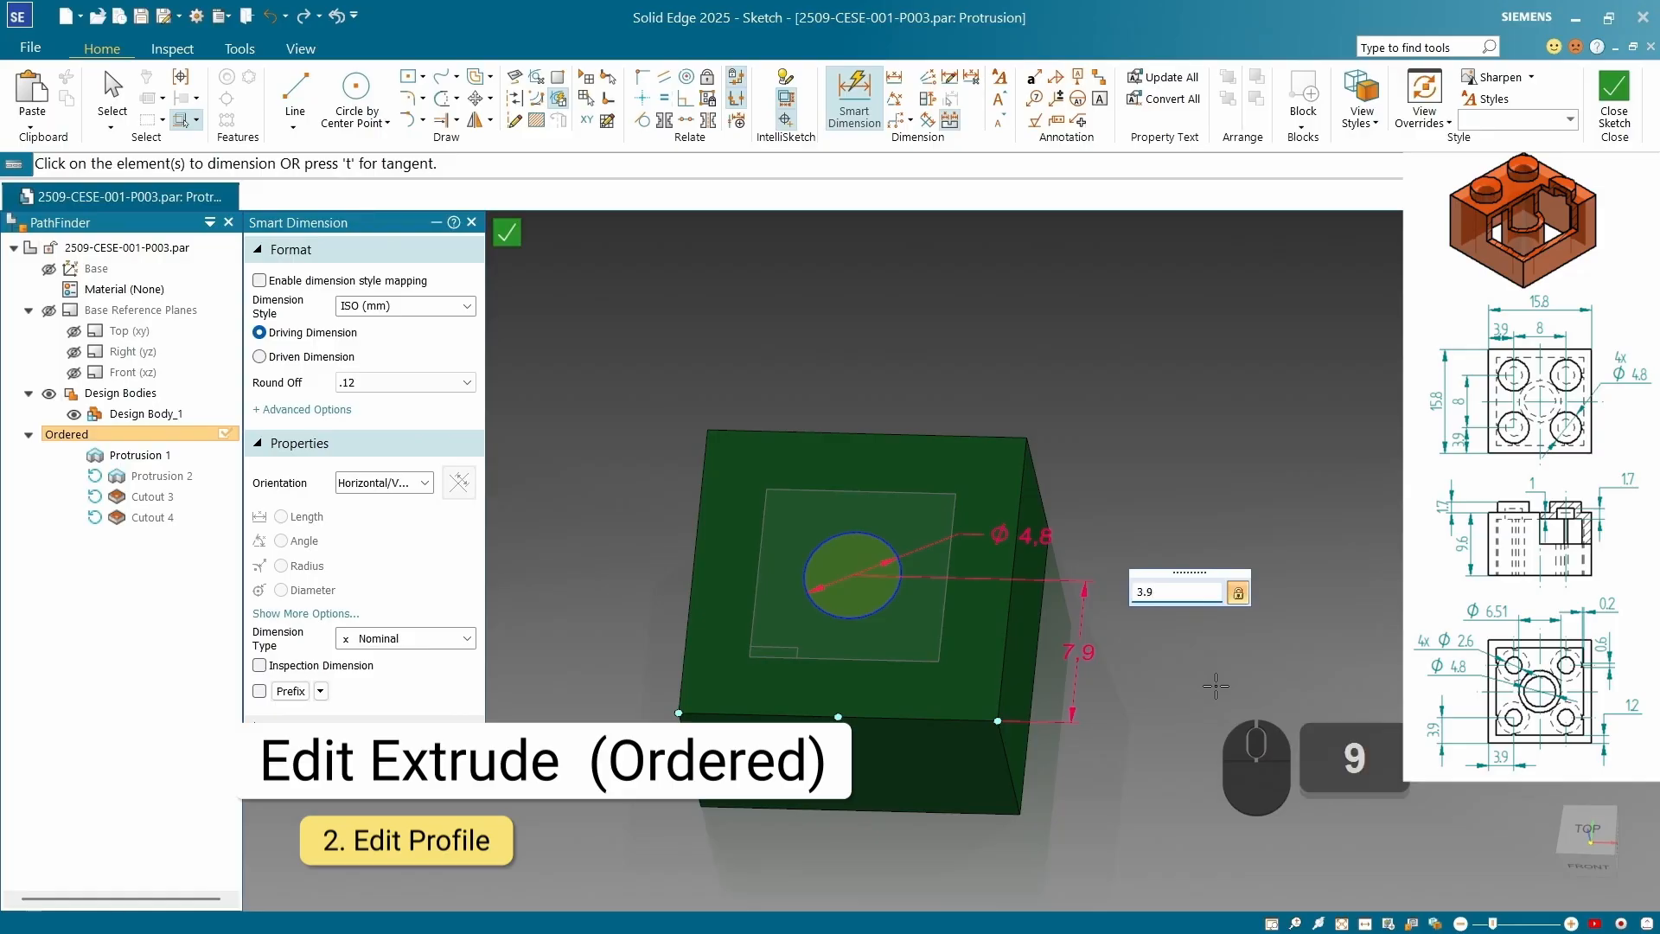
{"action": "key", "text": "Return"}
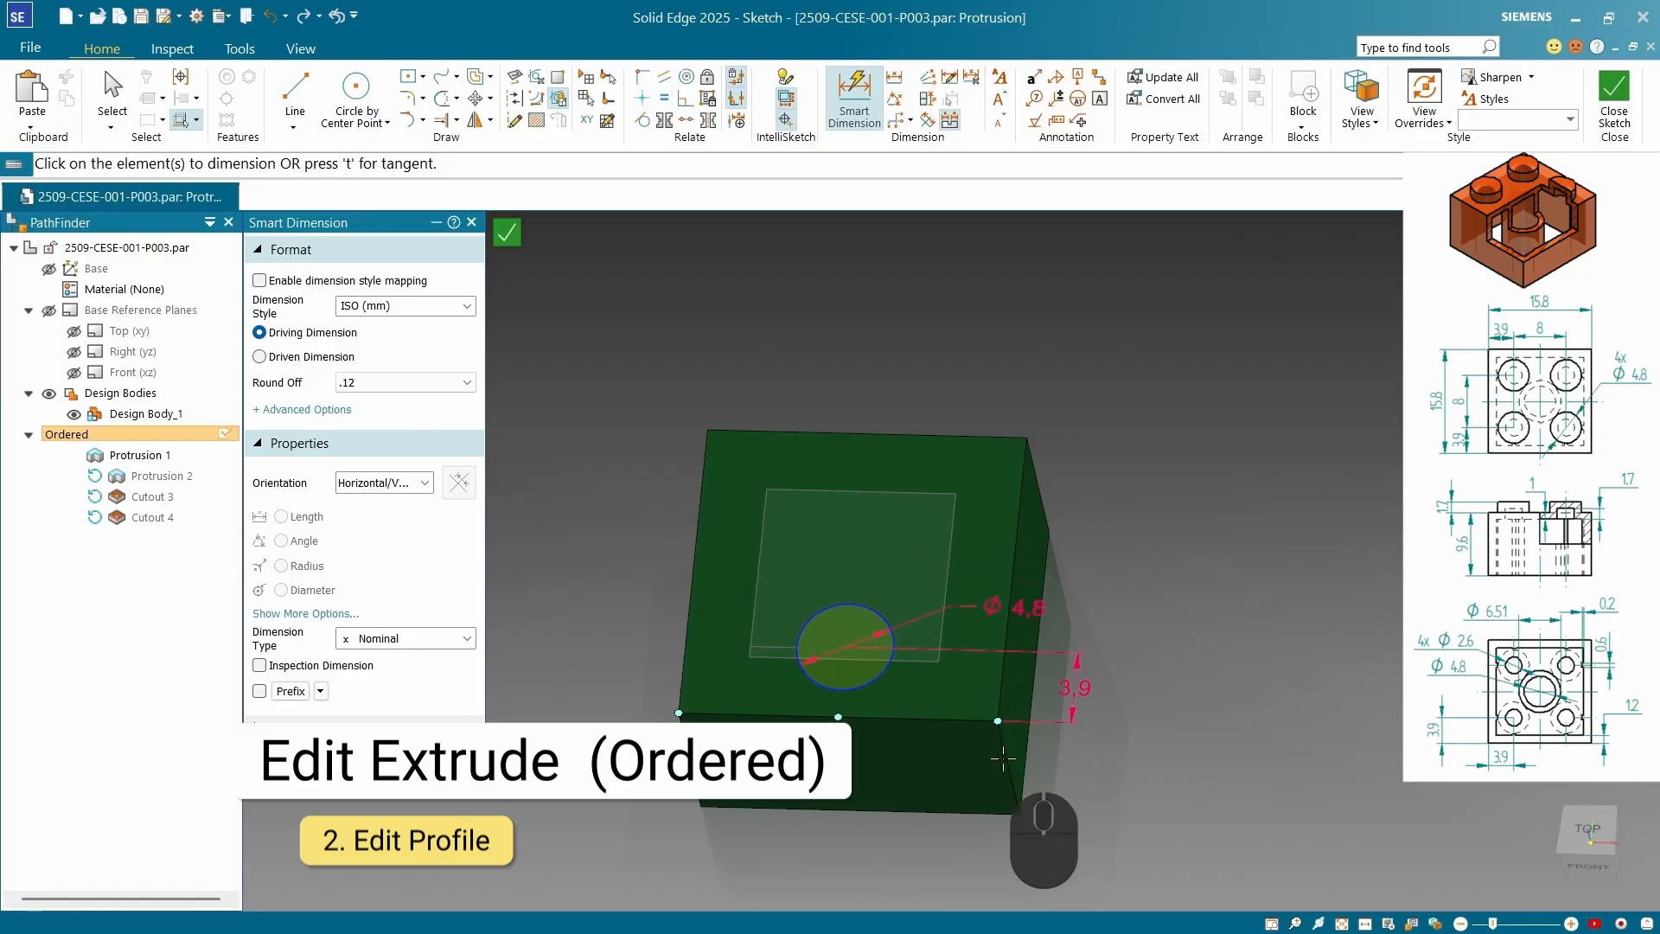
Dimension the circle's centre 3.9 mm from the right edge of the brick's top face
{"action": "left_click", "coordinate": [1002, 683]}
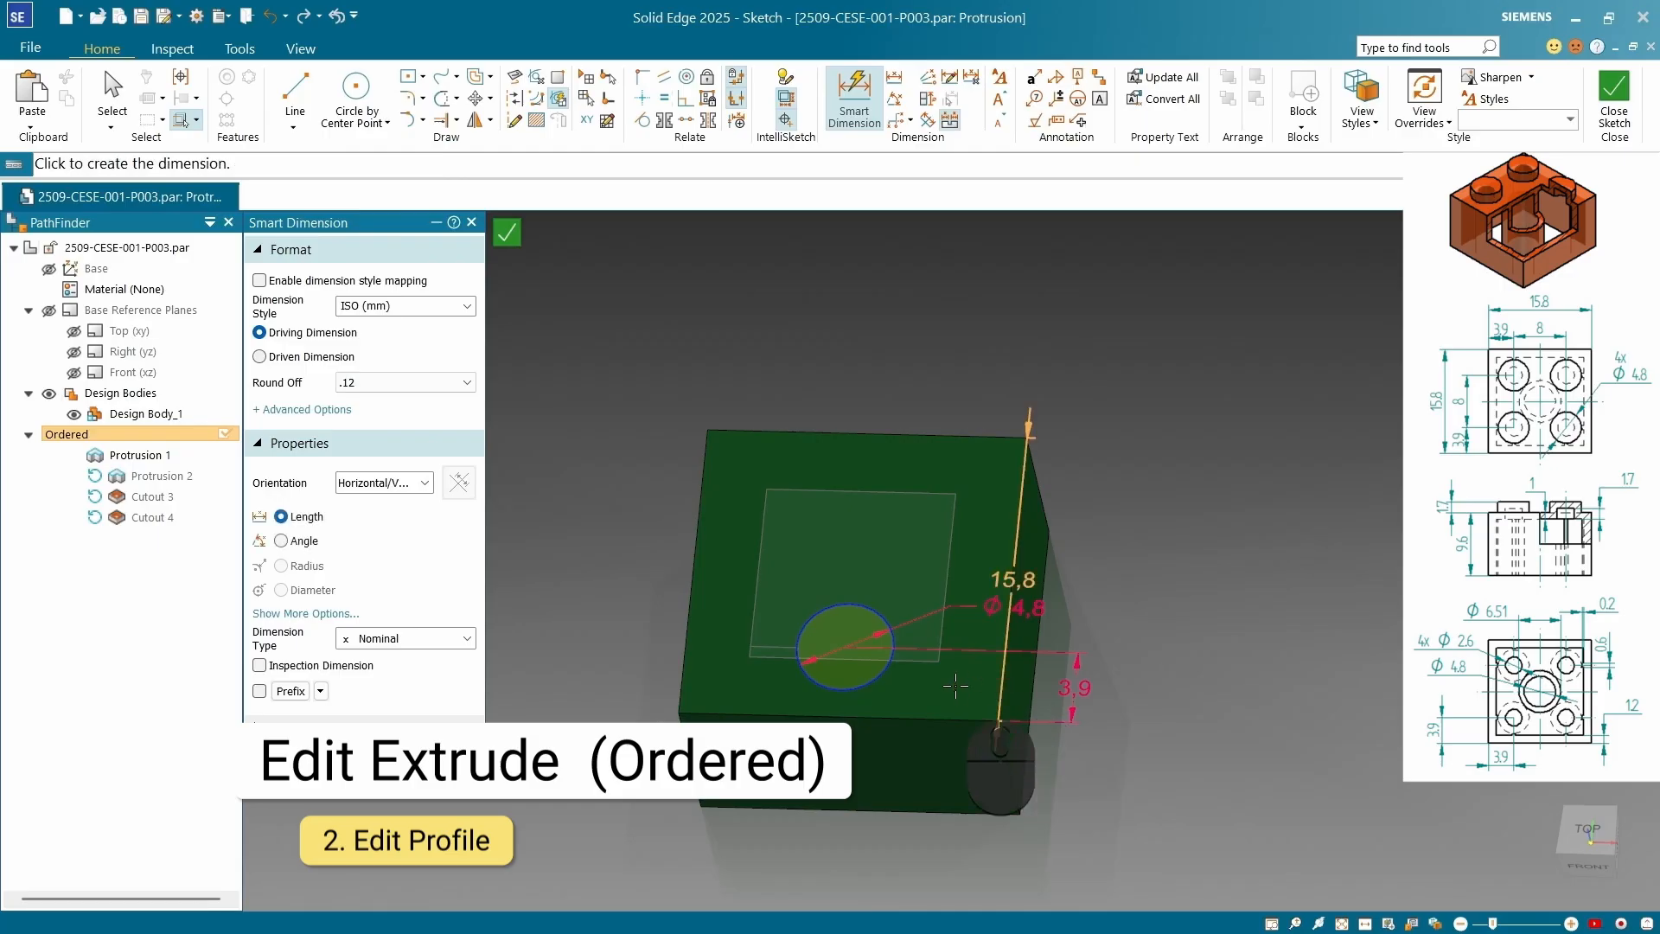
{"action": "left_click", "coordinate": [883, 664]}
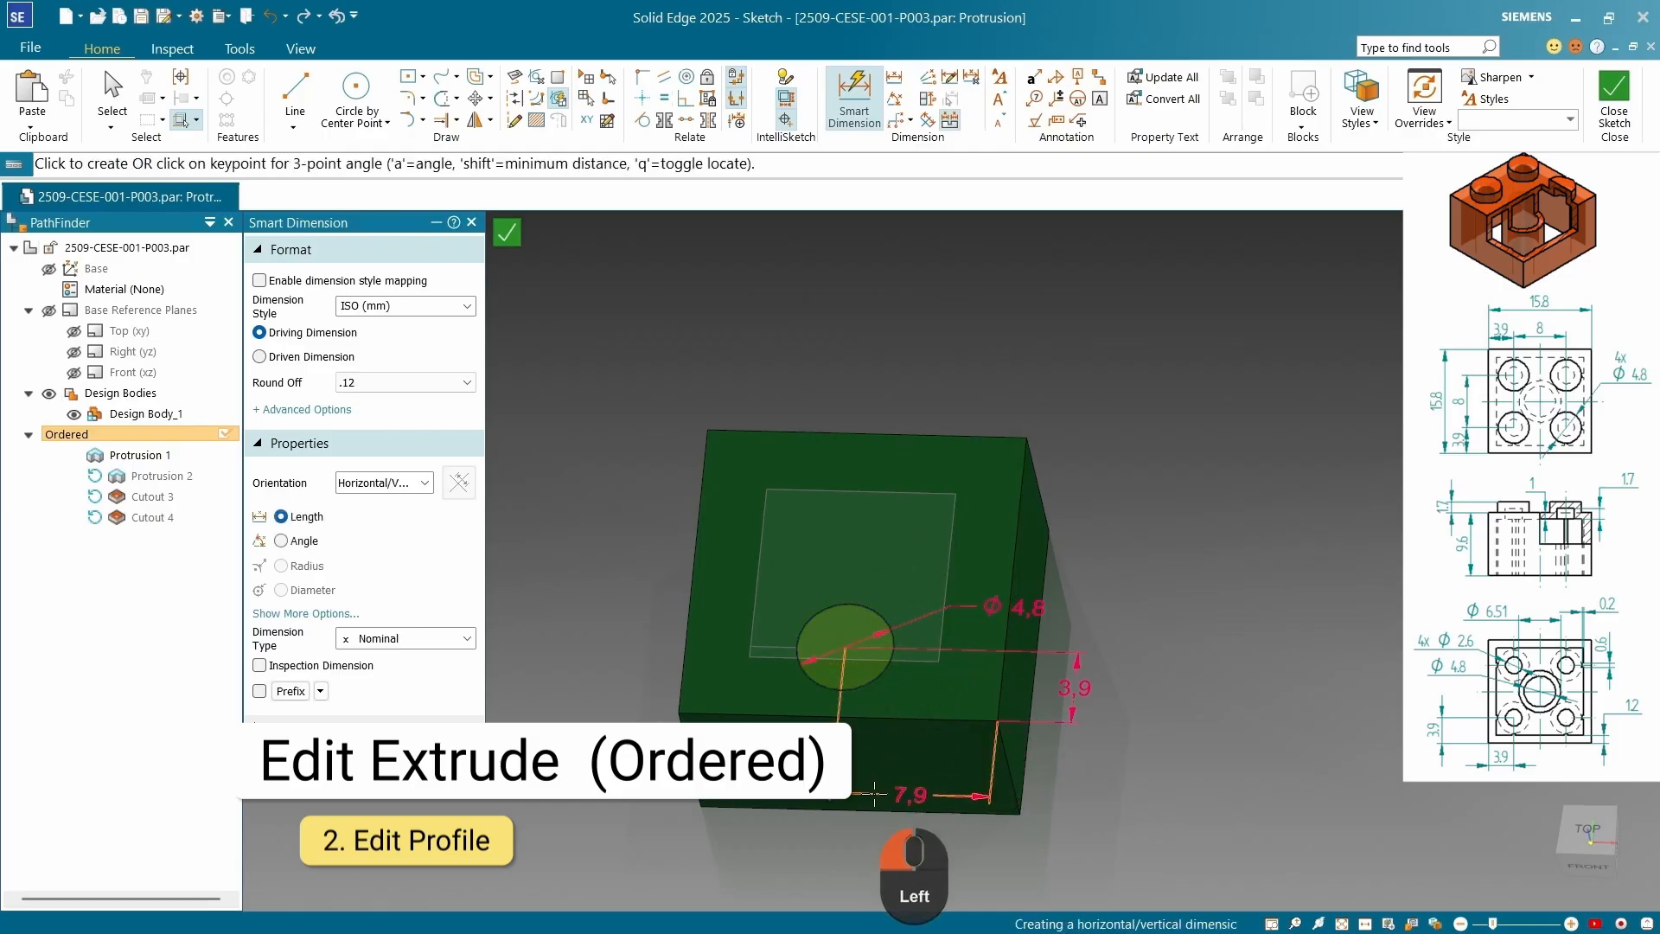
{"action": "left_click", "coordinate": [874, 794]}
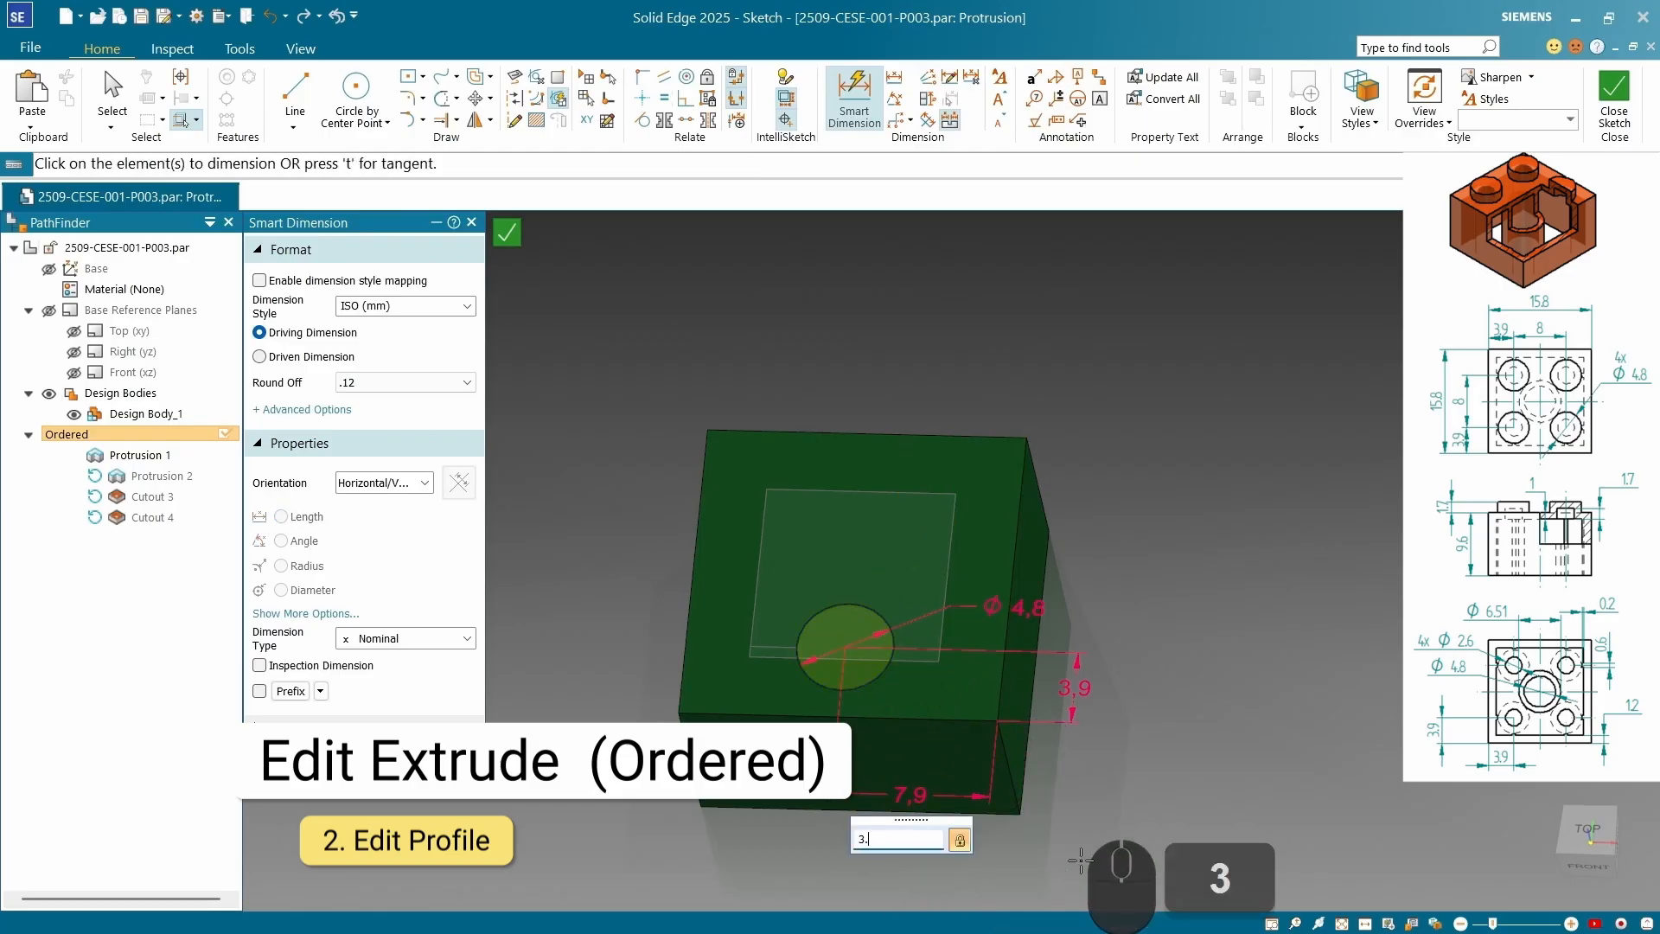
{"action": "key", "text": "Return"}
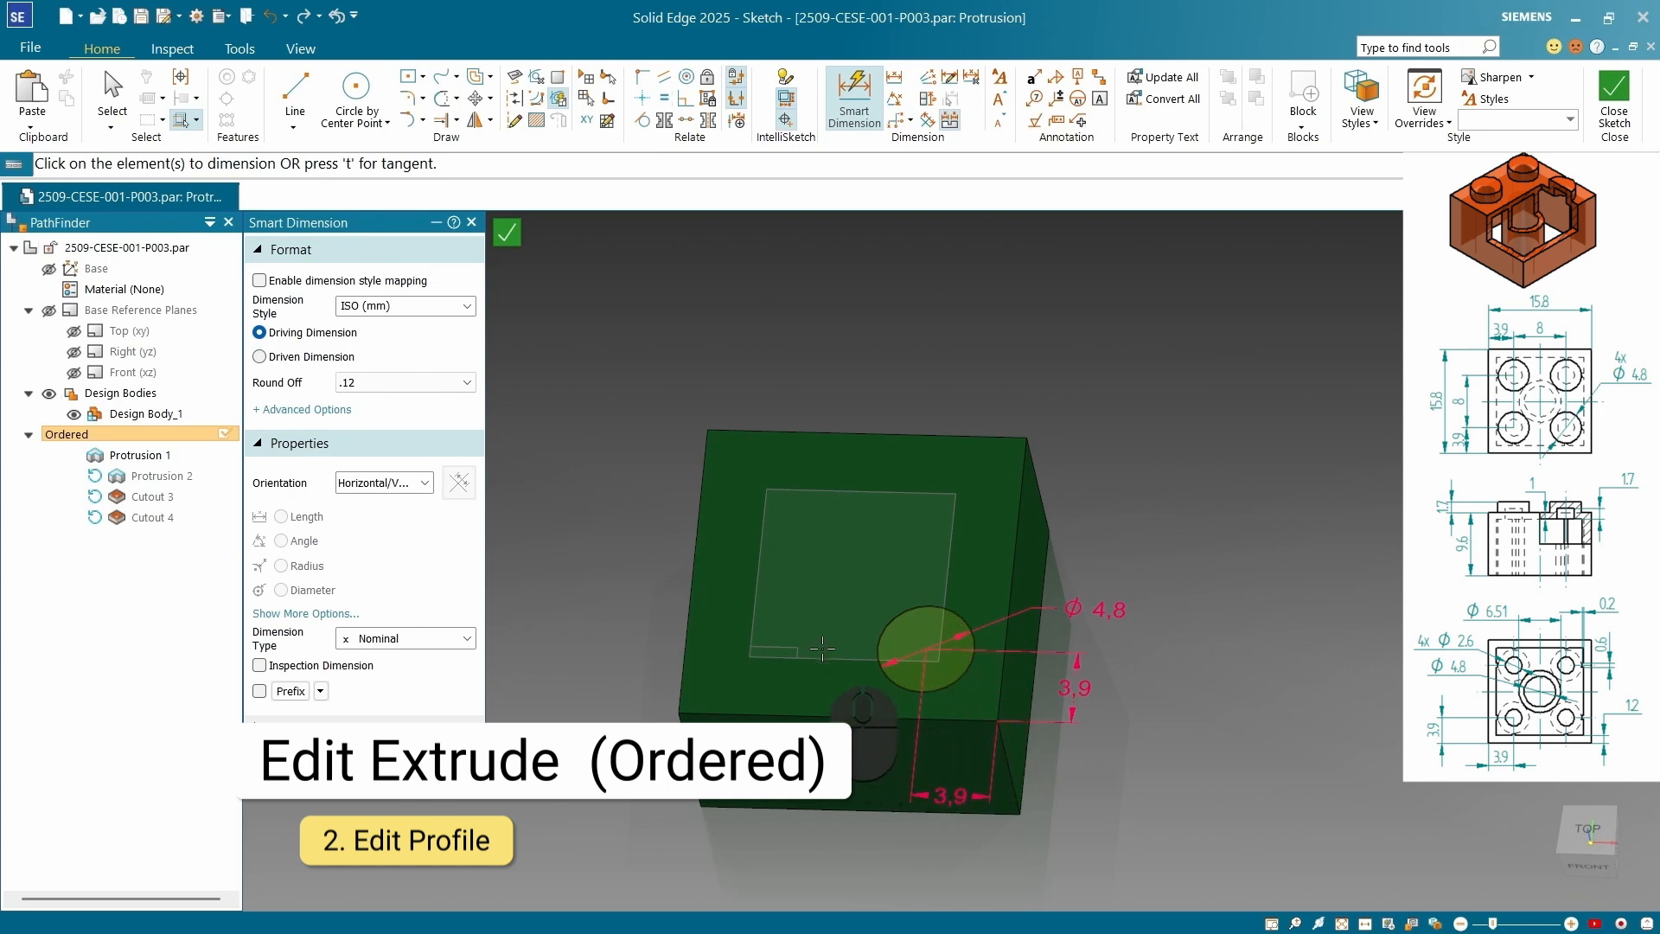
Close the stud's sketch, finish the protrusion feature and clear the selection
{"action": "left_click", "coordinate": [509, 238]}
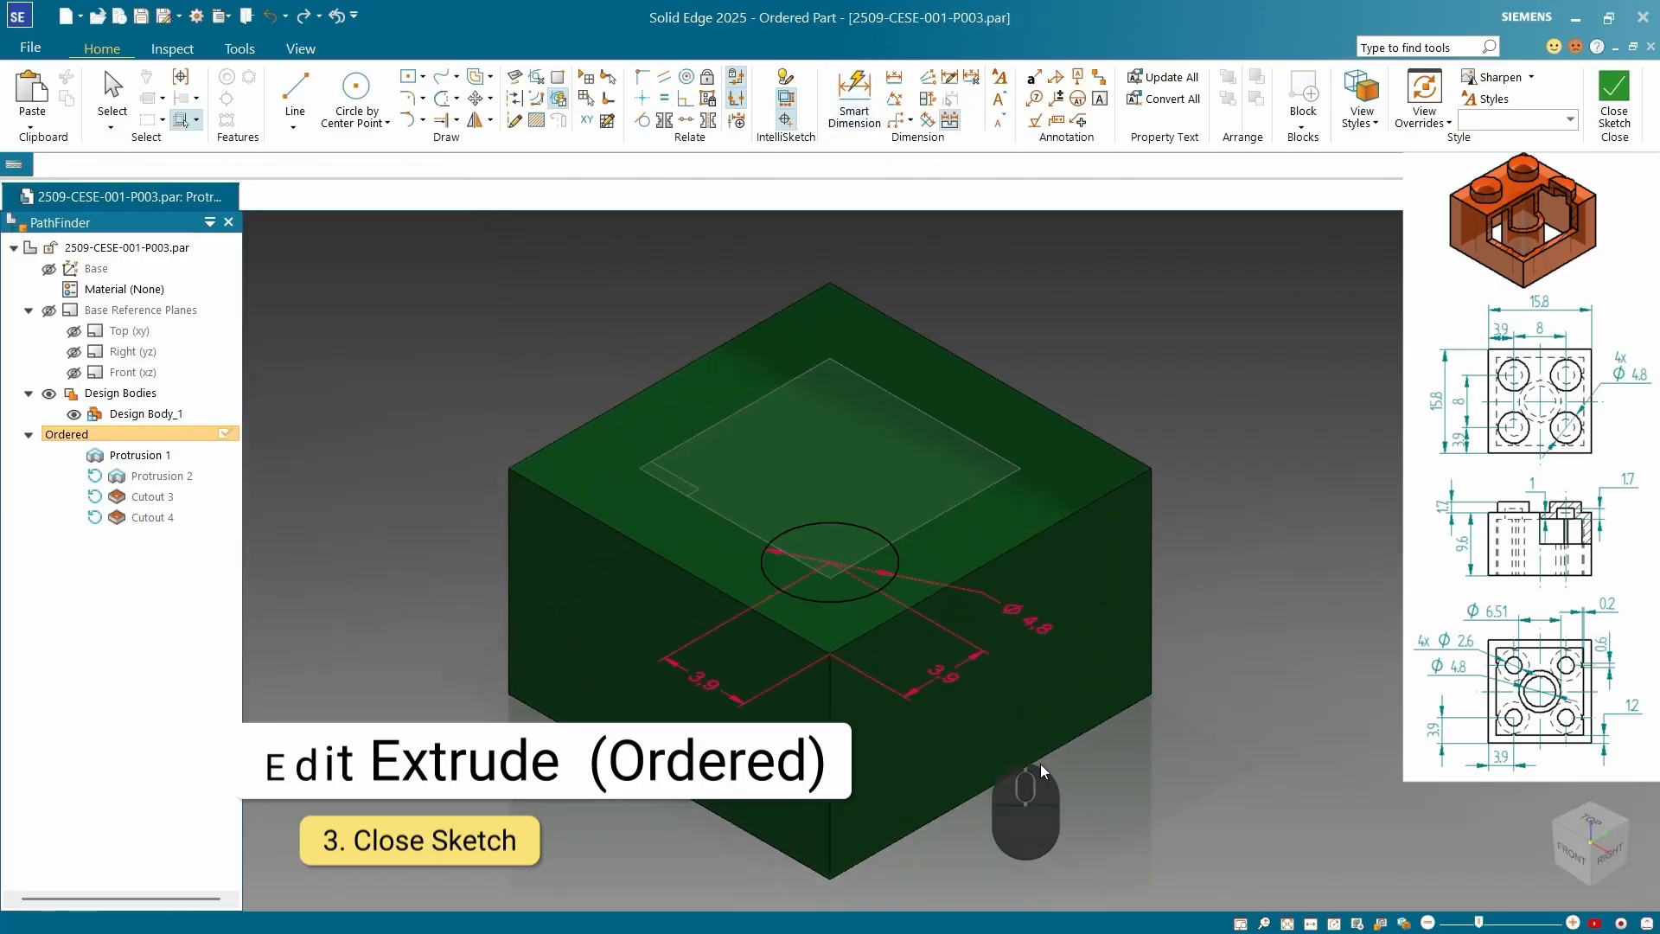
{"action": "left_click", "coordinate": [445, 248]}
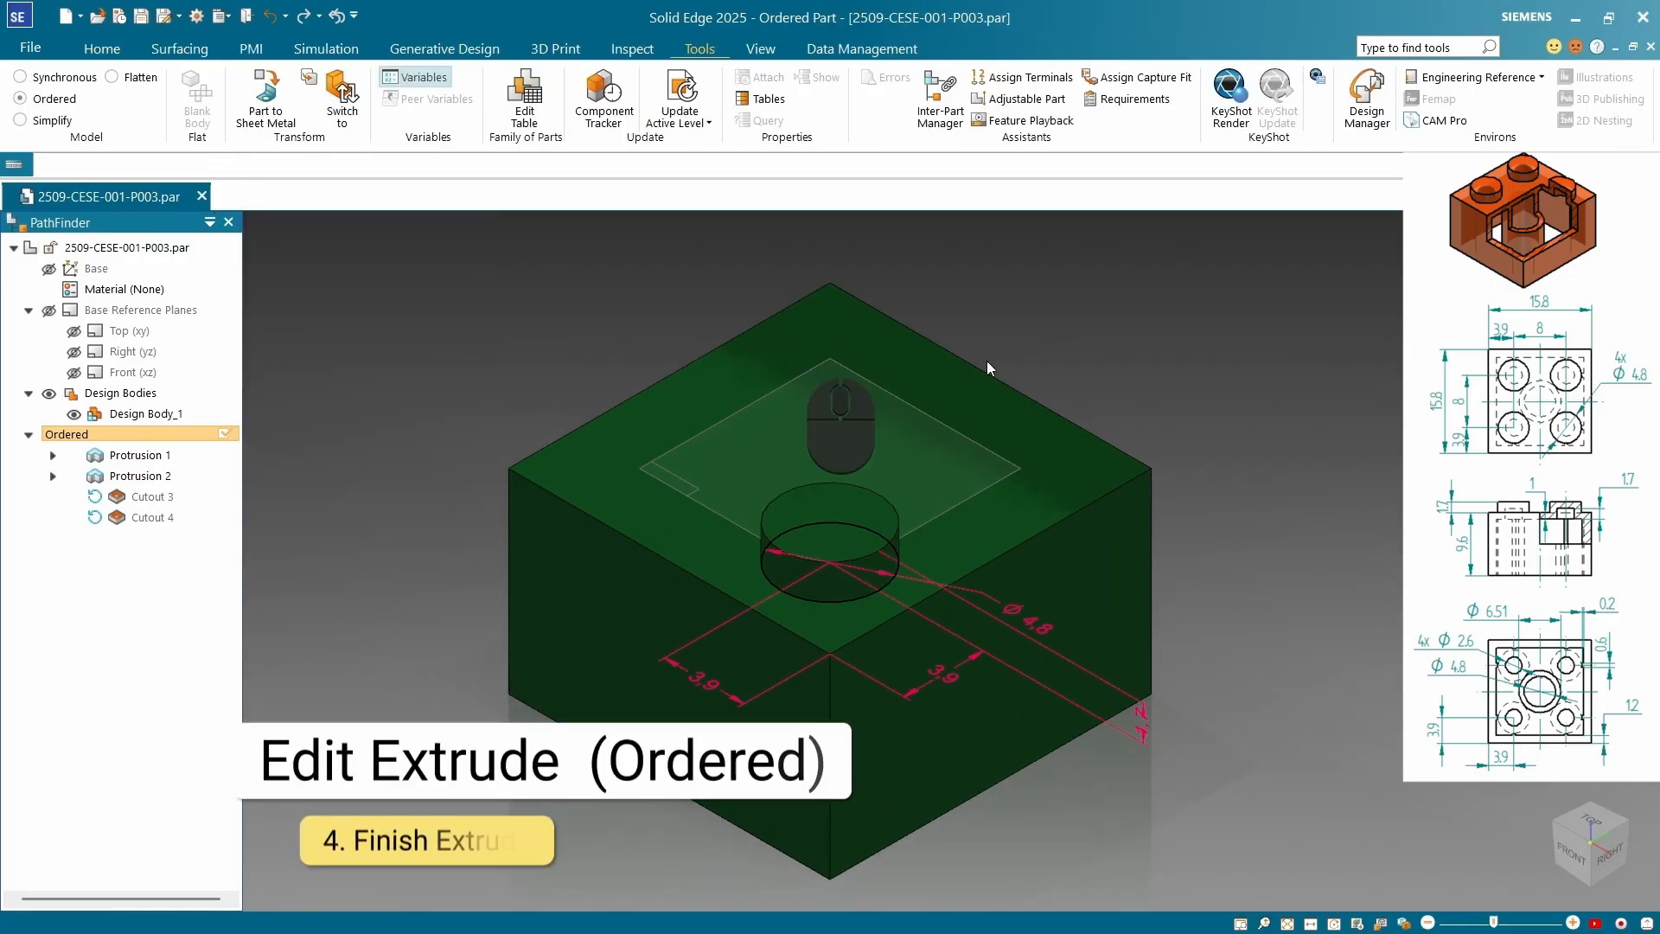
{"action": "scroll", "coordinate": [789, 610], "scroll_direction": "up", "scroll_amount": 2}
{"action": "scroll", "coordinate": [786, 606], "scroll_direction": "down", "scroll_amount": 1}
{"action": "scroll", "coordinate": [904, 584], "scroll_direction": "up", "scroll_amount": 3}
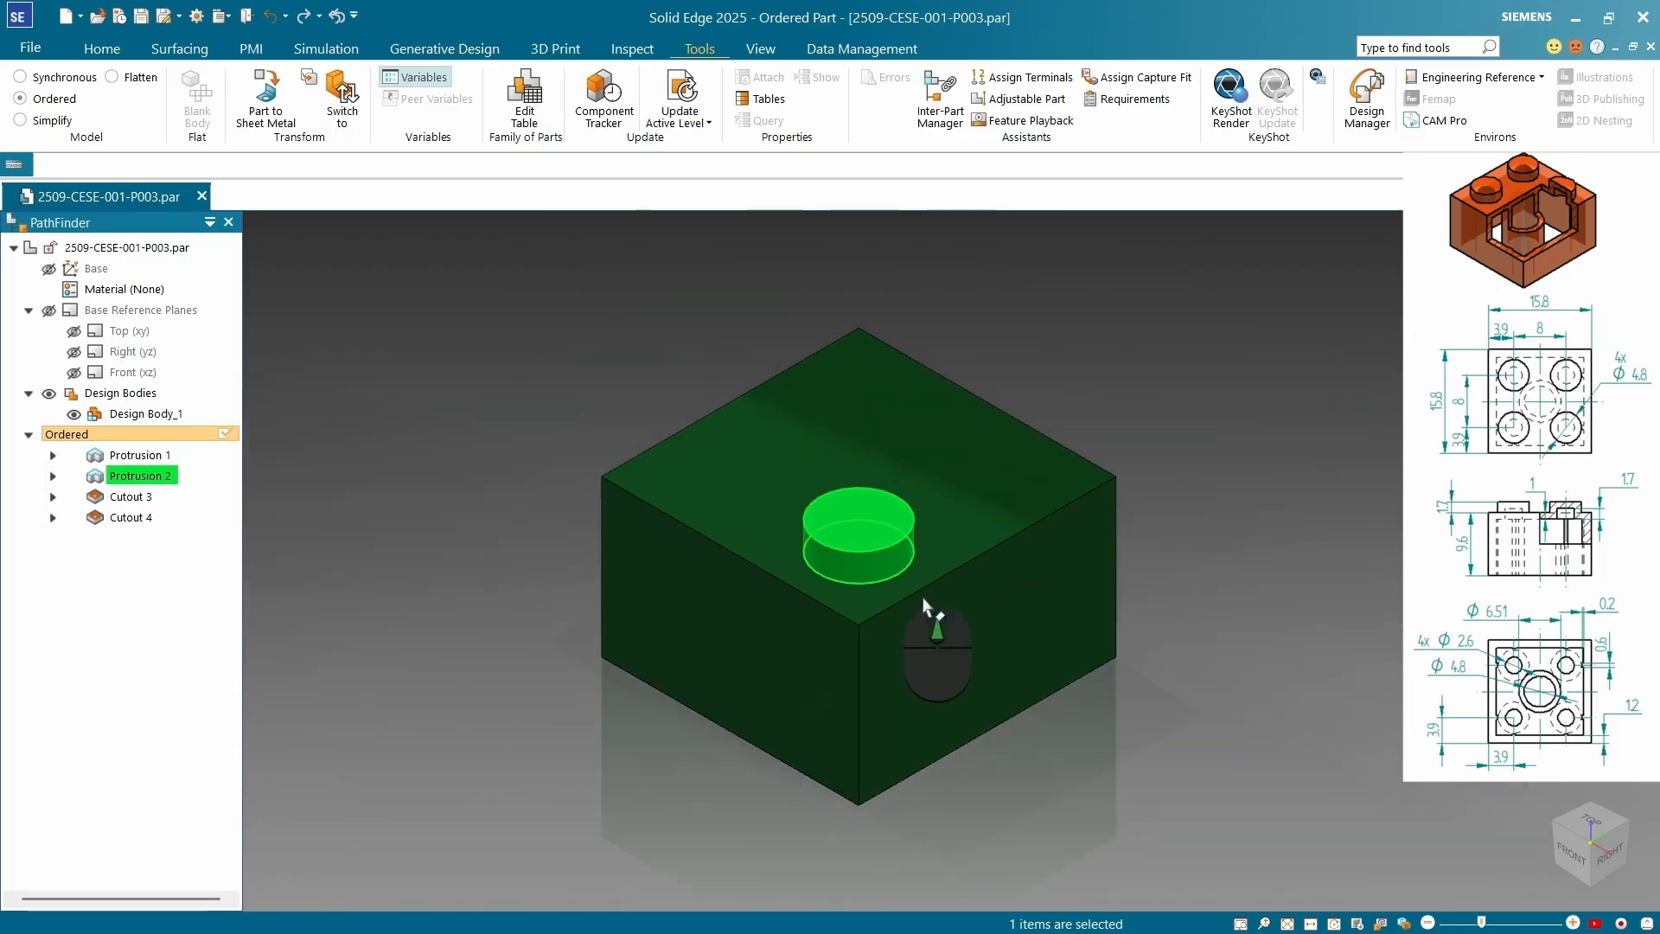
{"action": "left_click", "coordinate": [1148, 738]}
Examine the stud's corner position on top and the matching round cutout inside the brick's underside
{"action": "scroll", "coordinate": [808, 575], "scroll_direction": "down", "scroll_amount": 3}
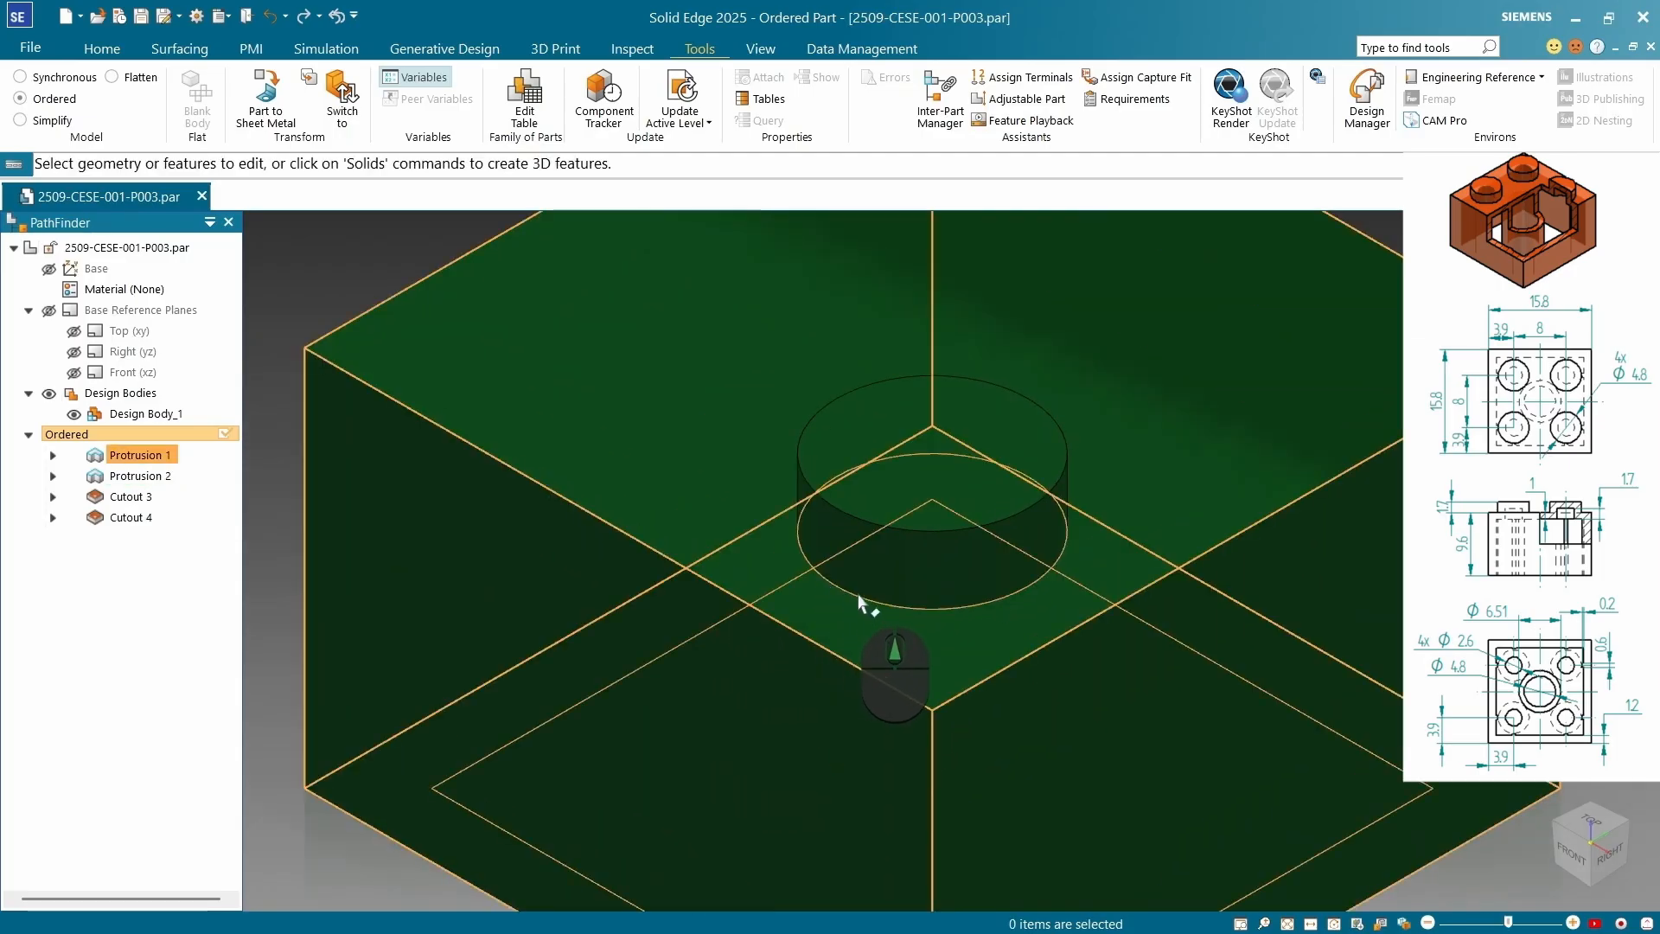
{"action": "scroll", "coordinate": [859, 602], "scroll_direction": "up", "scroll_amount": 2}
{"action": "middle_click_drag", "start_coordinate": [864, 565], "coordinate": [915, 577]}
{"action": "scroll", "coordinate": [1193, 623], "scroll_direction": "up", "scroll_amount": 3}
{"action": "middle_click_drag", "start_coordinate": [1194, 623], "coordinate": [1101, 466]}
{"action": "scroll", "coordinate": [1072, 484], "scroll_direction": "down", "scroll_amount": 5}
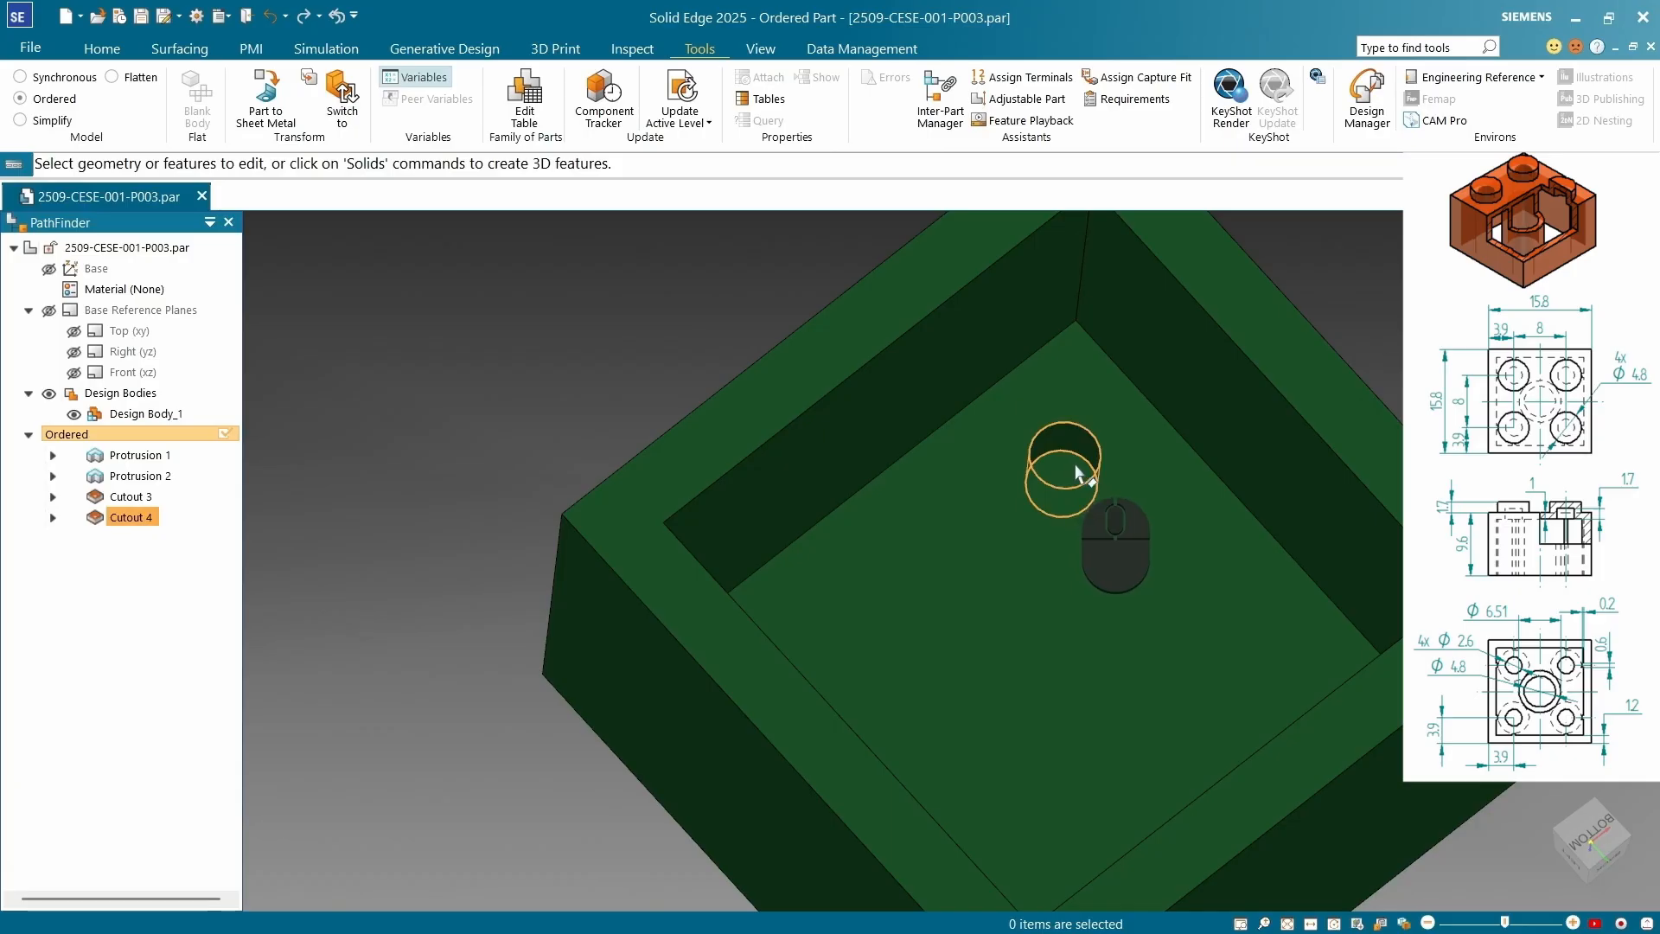
{"action": "scroll", "coordinate": [1077, 474], "scroll_direction": "up", "scroll_amount": 5}
{"action": "middle_click_drag", "start_coordinate": [1038, 593], "coordinate": [1093, 329]}
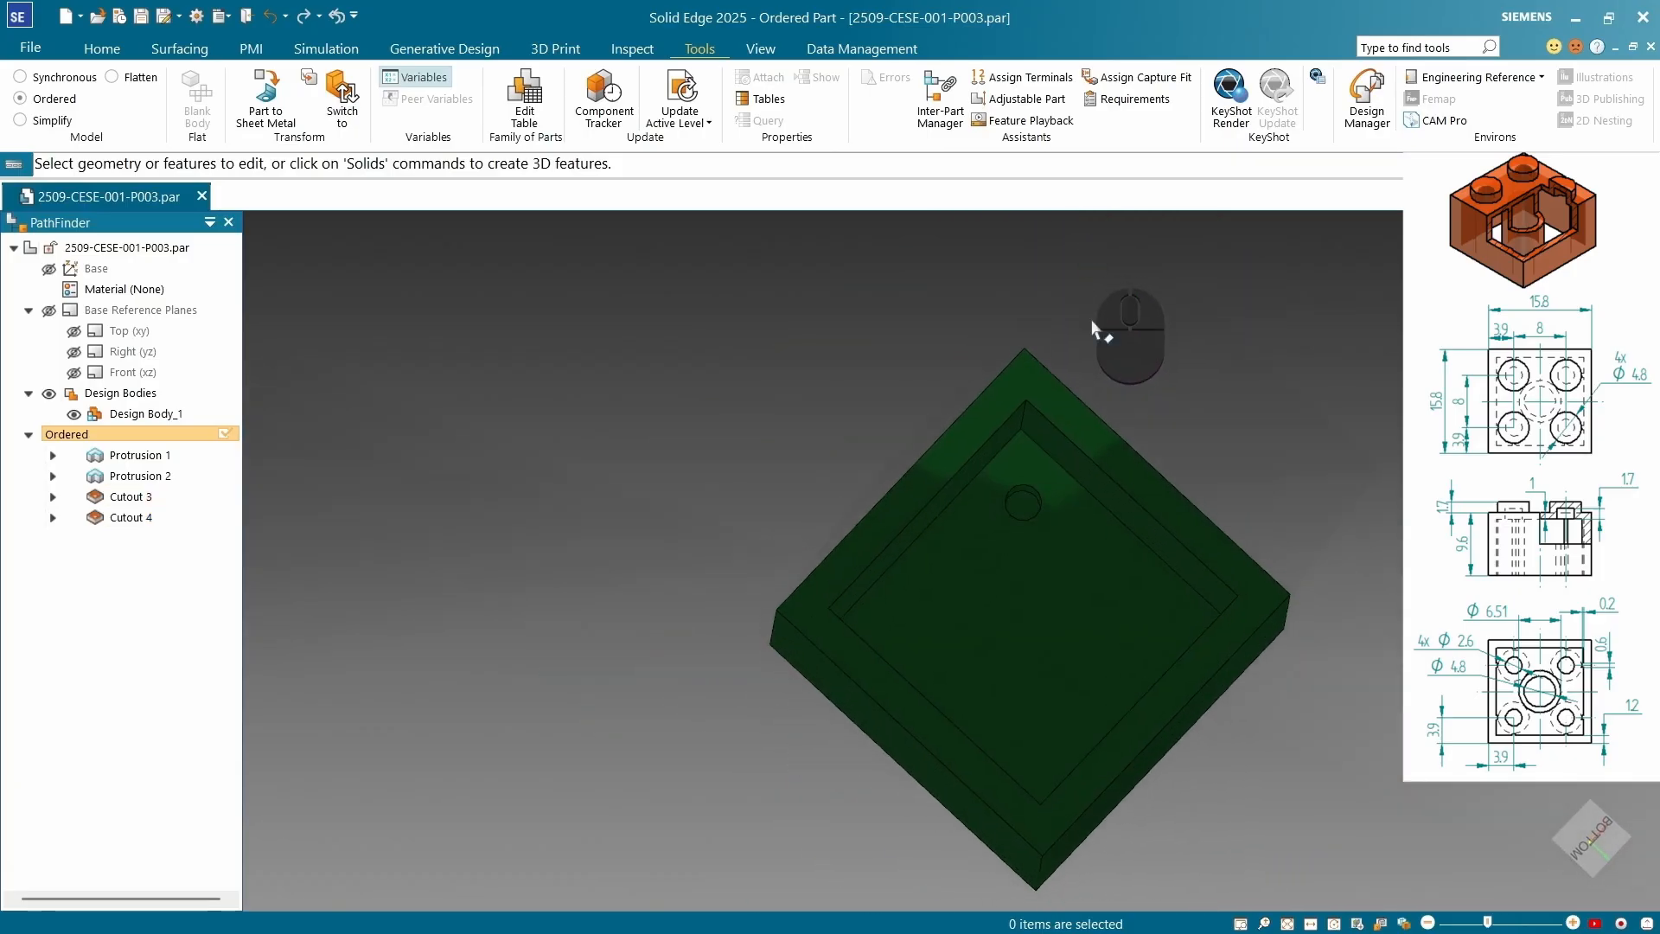
Expand the round cutout feature Cutout 4 and select its profile to display its sketch geometry on the model
{"action": "left_click", "coordinate": [128, 480]}
{"action": "left_click", "coordinate": [122, 518]}
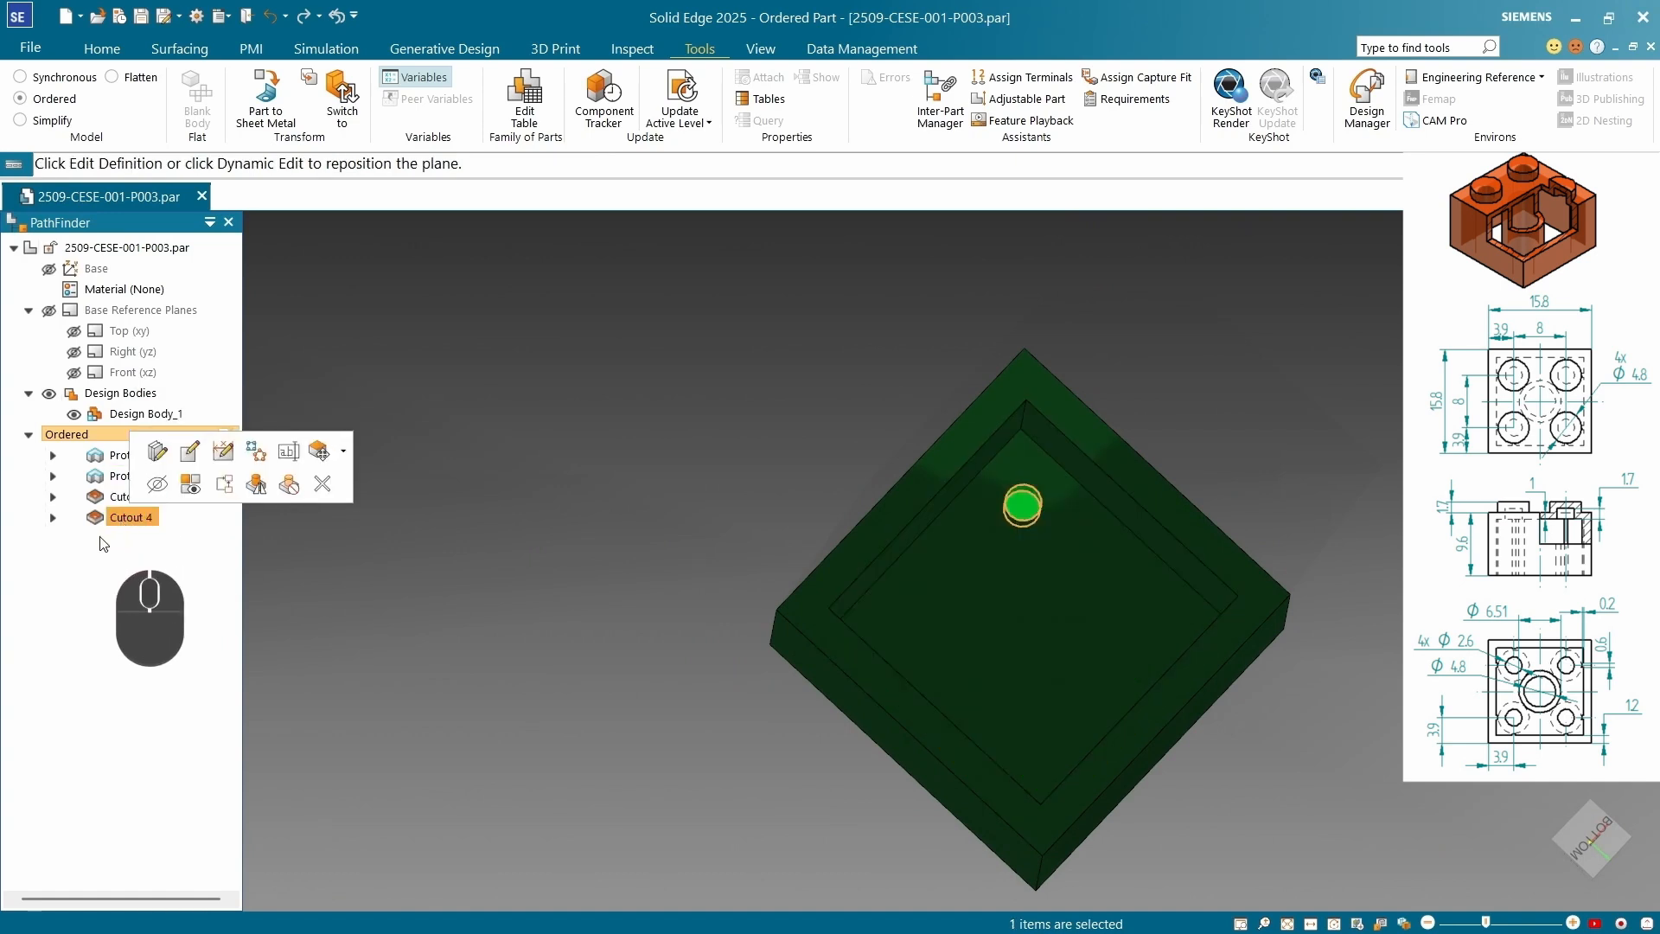
{"action": "left_click", "coordinate": [130, 539]}
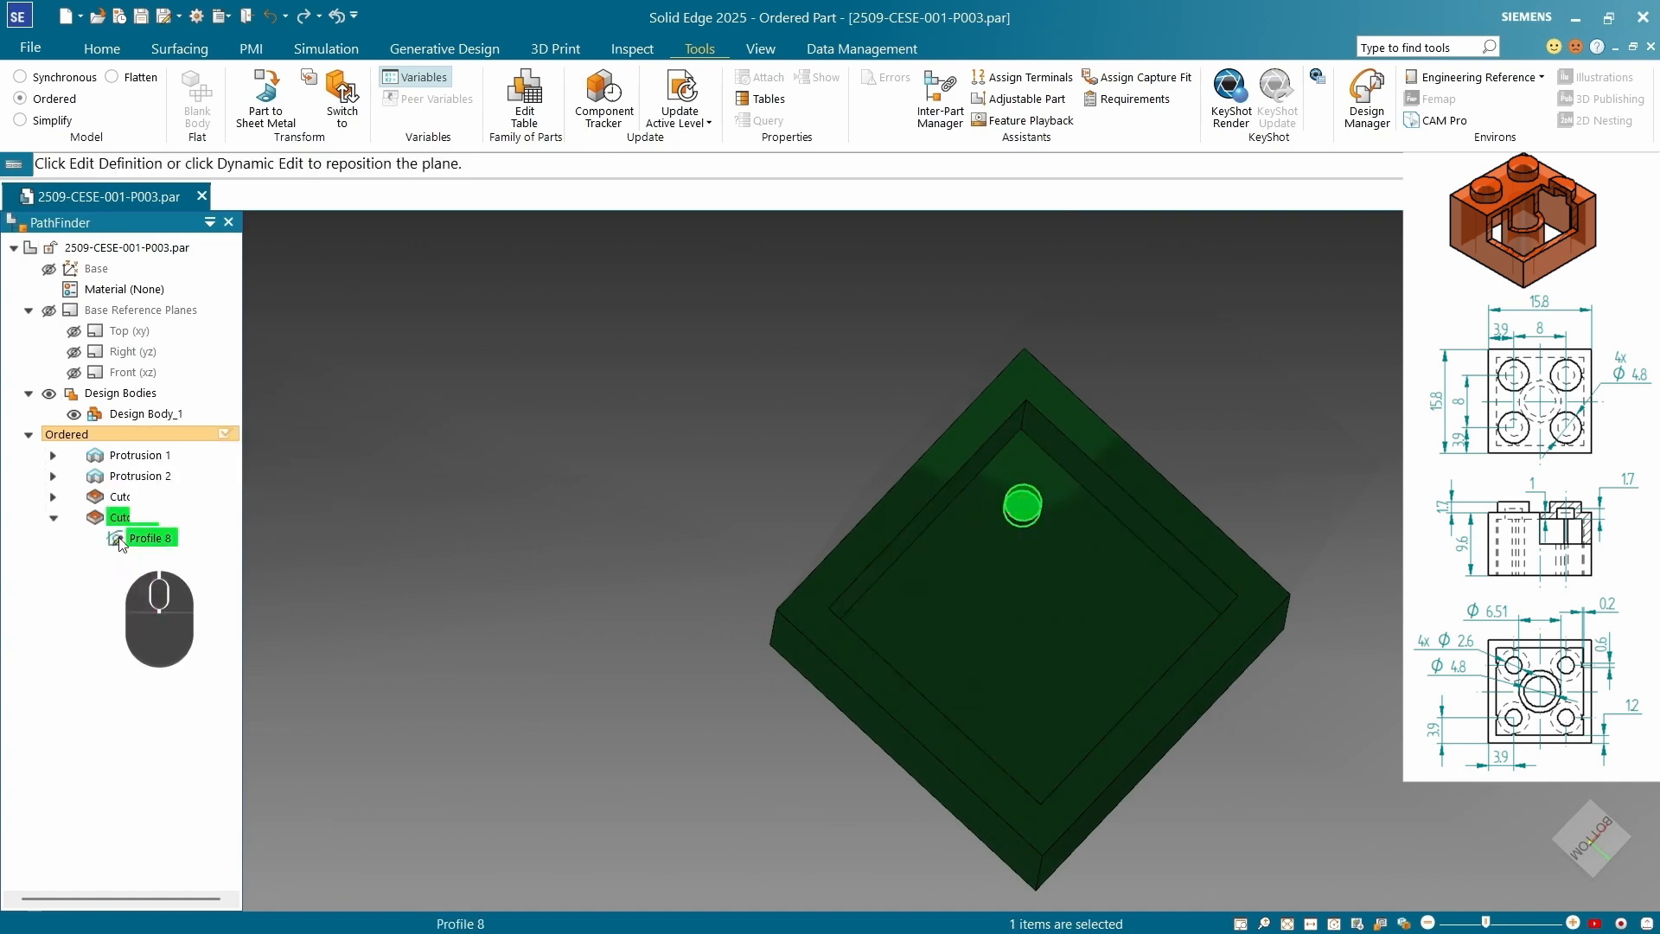
{"action": "right_click", "coordinate": [119, 543]}
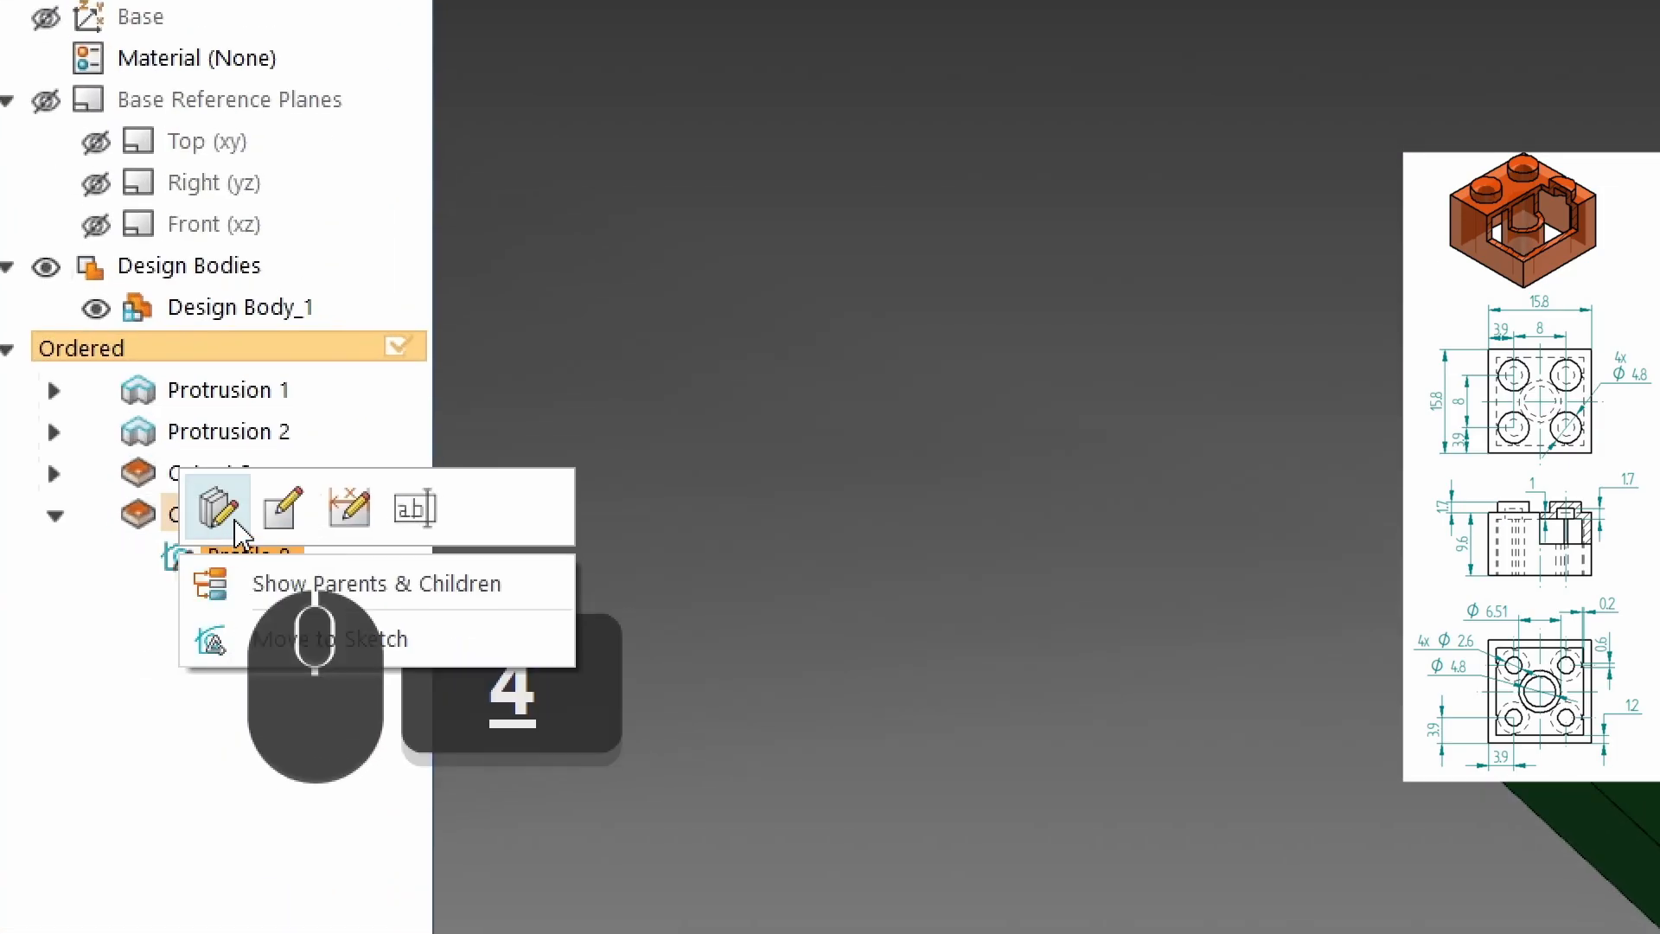
{"action": "left_click", "coordinate": [136, 516]}
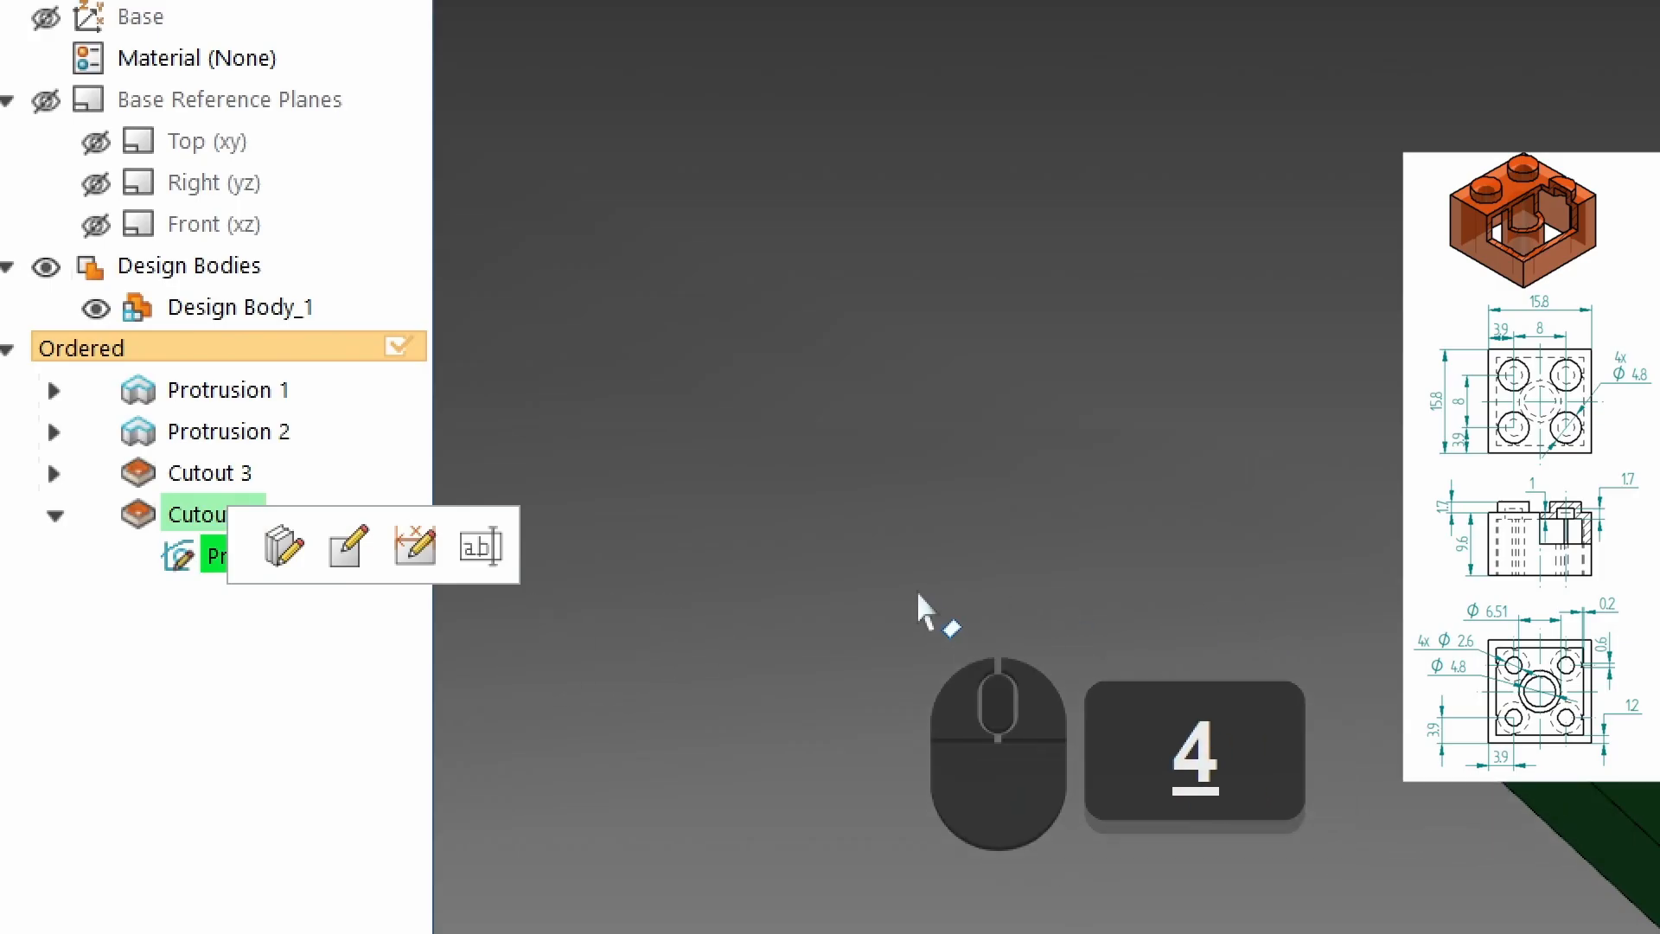
Examine how the cutout's circular profile is offset from the included stud circle inside the brick
{"action": "scroll", "coordinate": [919, 595], "scroll_direction": "up", "scroll_amount": 2}
{"action": "scroll", "coordinate": [918, 592], "scroll_direction": "down", "scroll_amount": 1}
{"action": "scroll", "coordinate": [1475, 538], "scroll_direction": "up", "scroll_amount": 4}
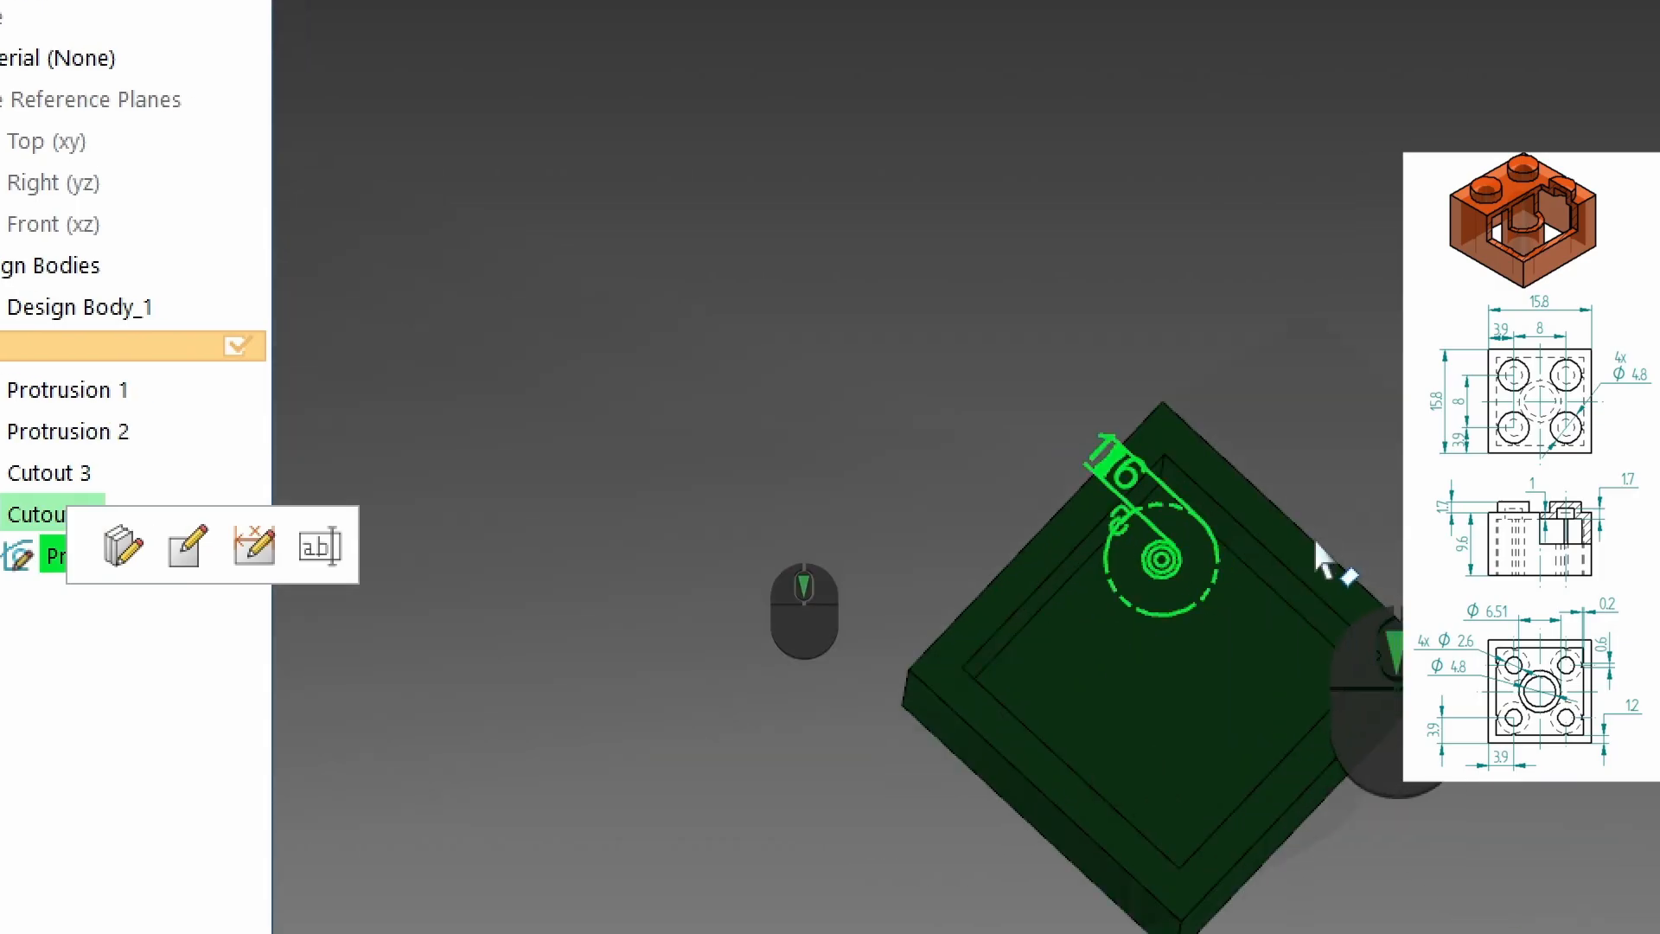
{"action": "scroll", "coordinate": [1159, 605], "scroll_direction": "down", "scroll_amount": 4}
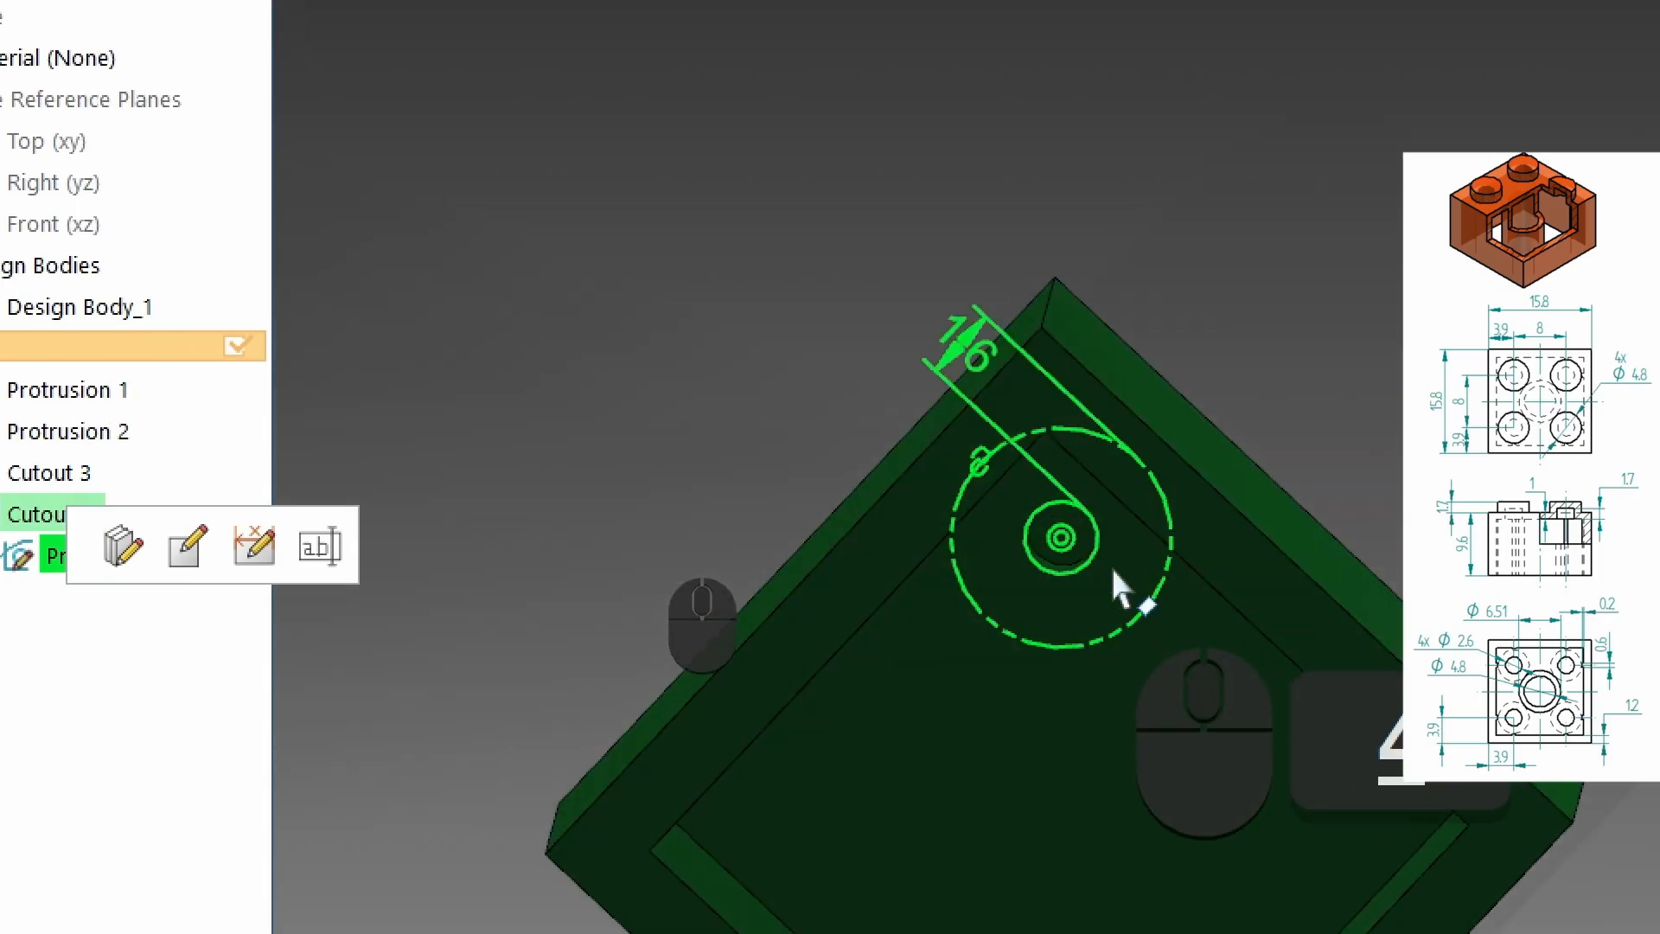
{"action": "middle_click_drag", "start_coordinate": [1102, 548], "coordinate": [1164, 531]}
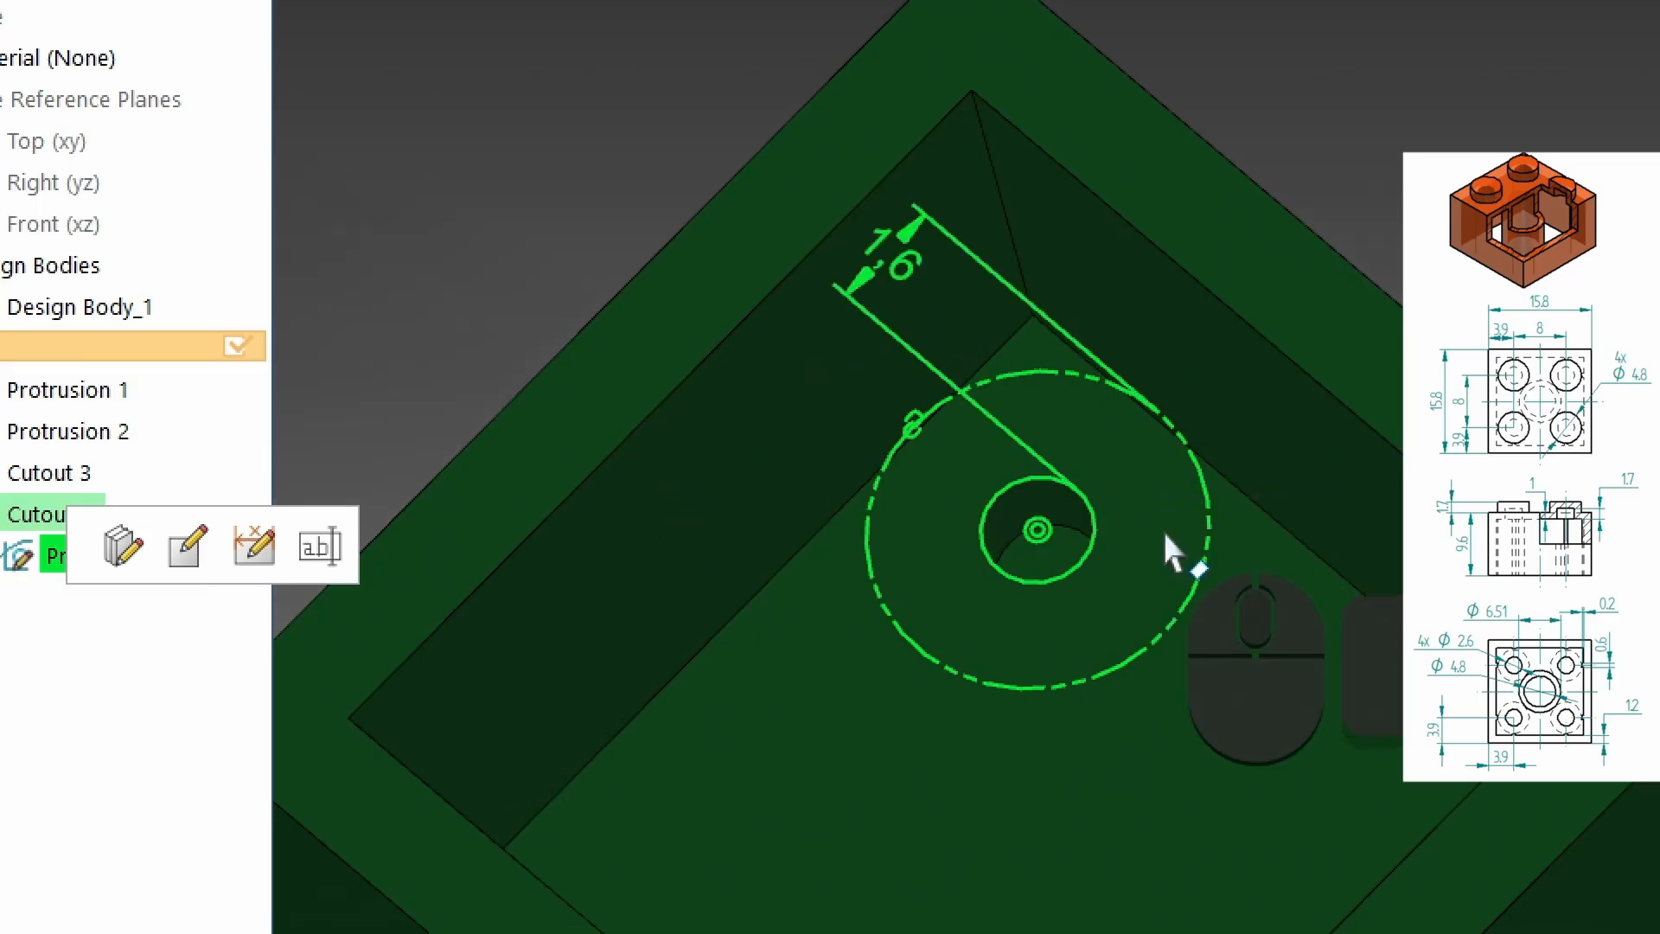
{"action": "left_click", "coordinate": [1043, 528]}
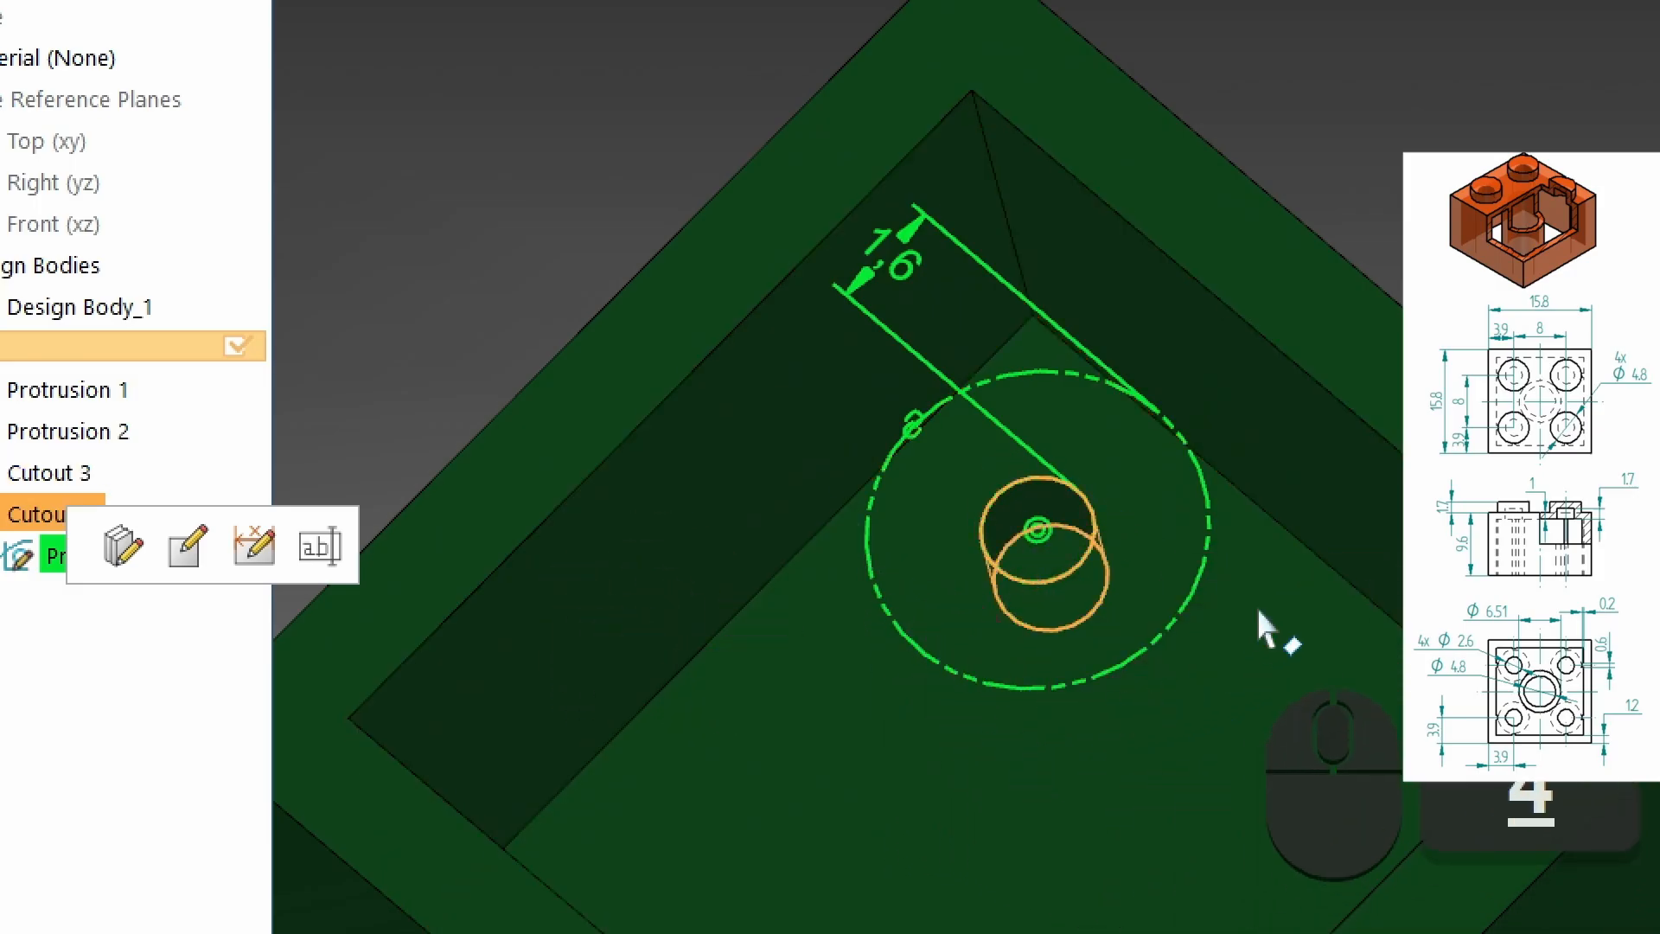
{"action": "scroll", "coordinate": [937, 436], "scroll_direction": "up", "scroll_amount": 3}
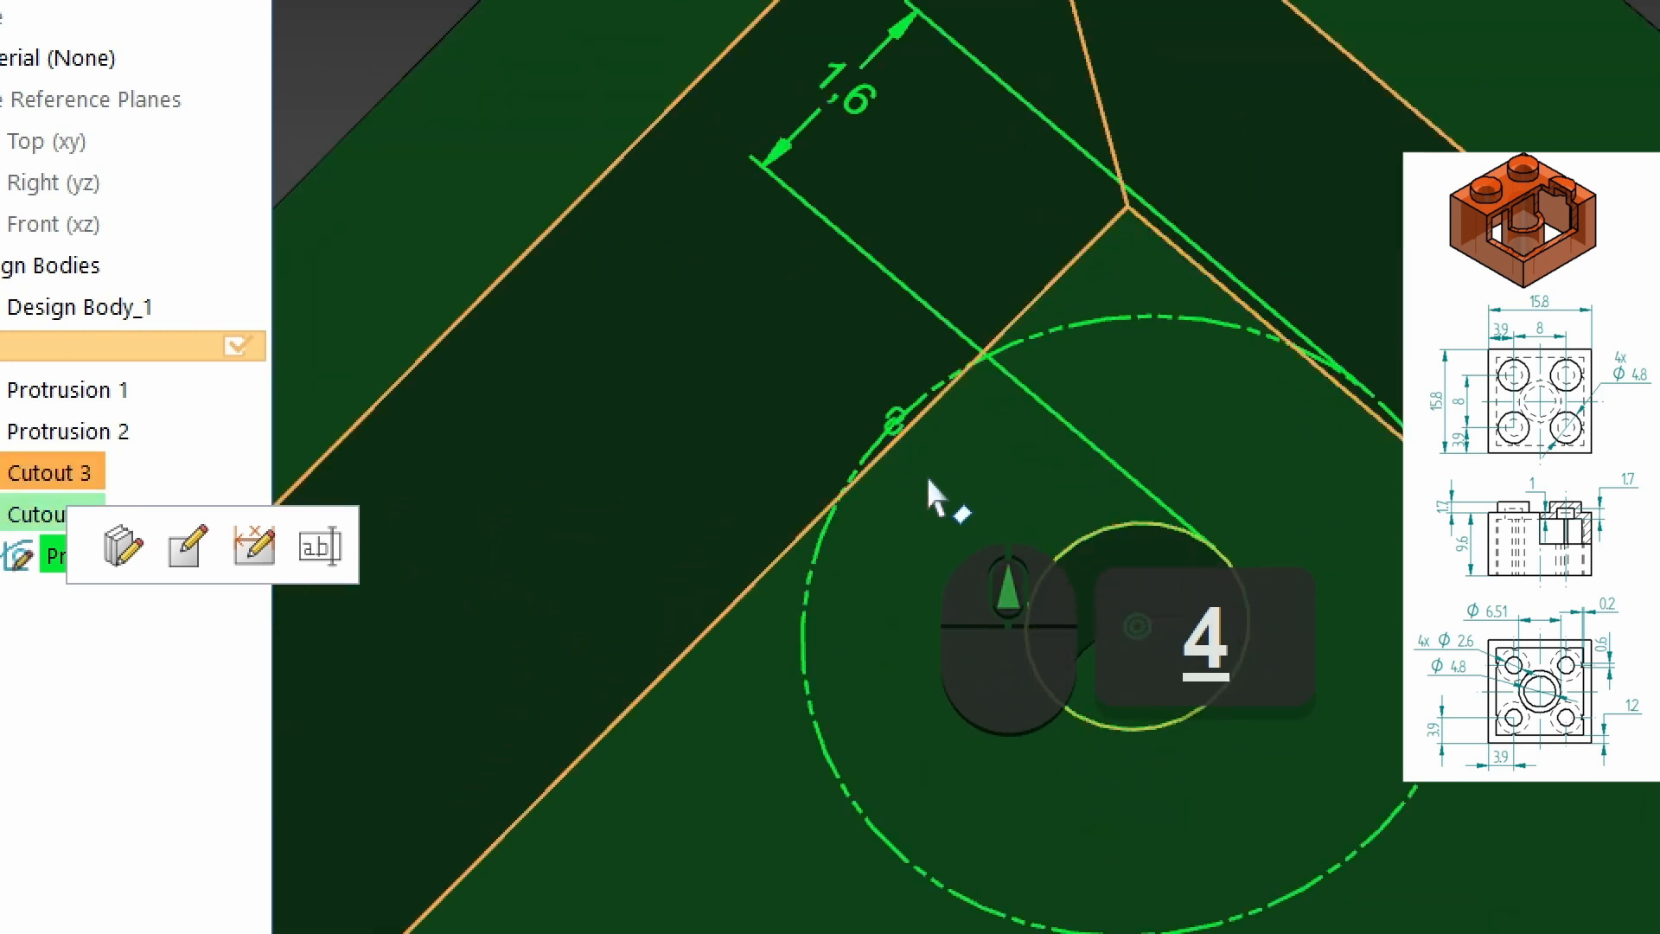
{"action": "scroll", "coordinate": [928, 481], "scroll_direction": "down", "scroll_amount": 3}
{"action": "scroll", "coordinate": [927, 481], "scroll_direction": "up", "scroll_amount": 4}
{"action": "mouse_move", "coordinate": [953, 347]}
{"action": "middle_mouse_down"}
{"action": "mouse_move", "coordinate": [962, 800]}
{"action": "mouse_move", "coordinate": [1094, 472]}
{"action": "mouse_move", "coordinate": [1052, 782]}
{"action": "middle_mouse_up"}
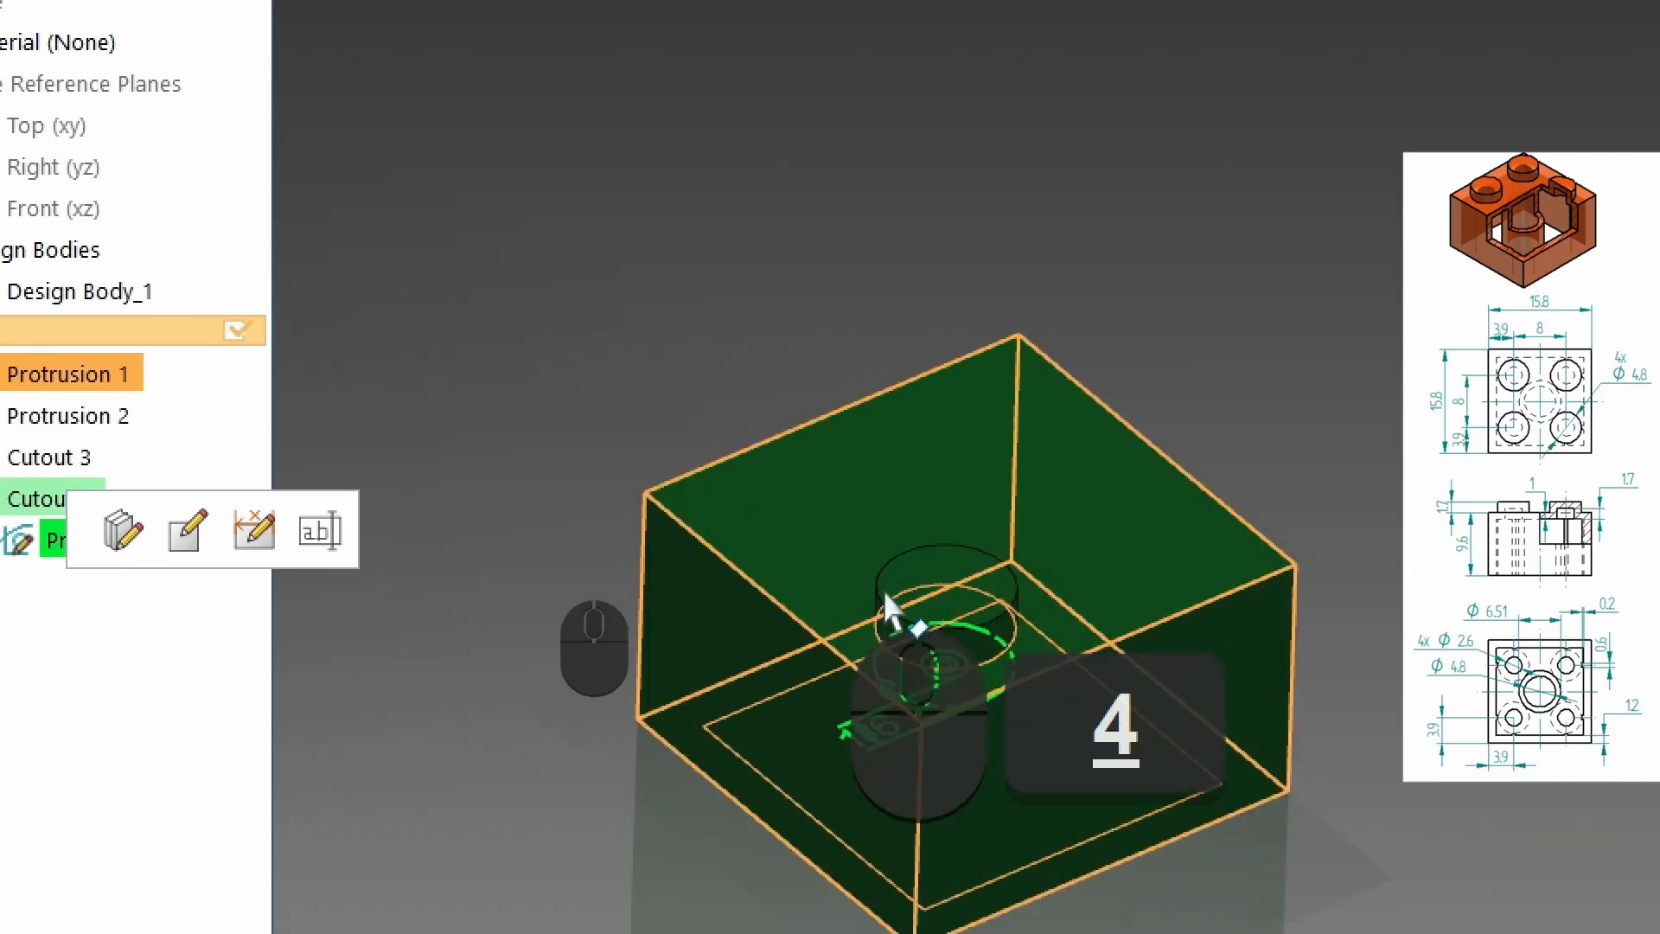
Compare the cutout profile's position with the stud above it from both the top and underside, and clear the selection
{"action": "scroll", "coordinate": [1012, 735], "scroll_direction": "up", "scroll_amount": 3}
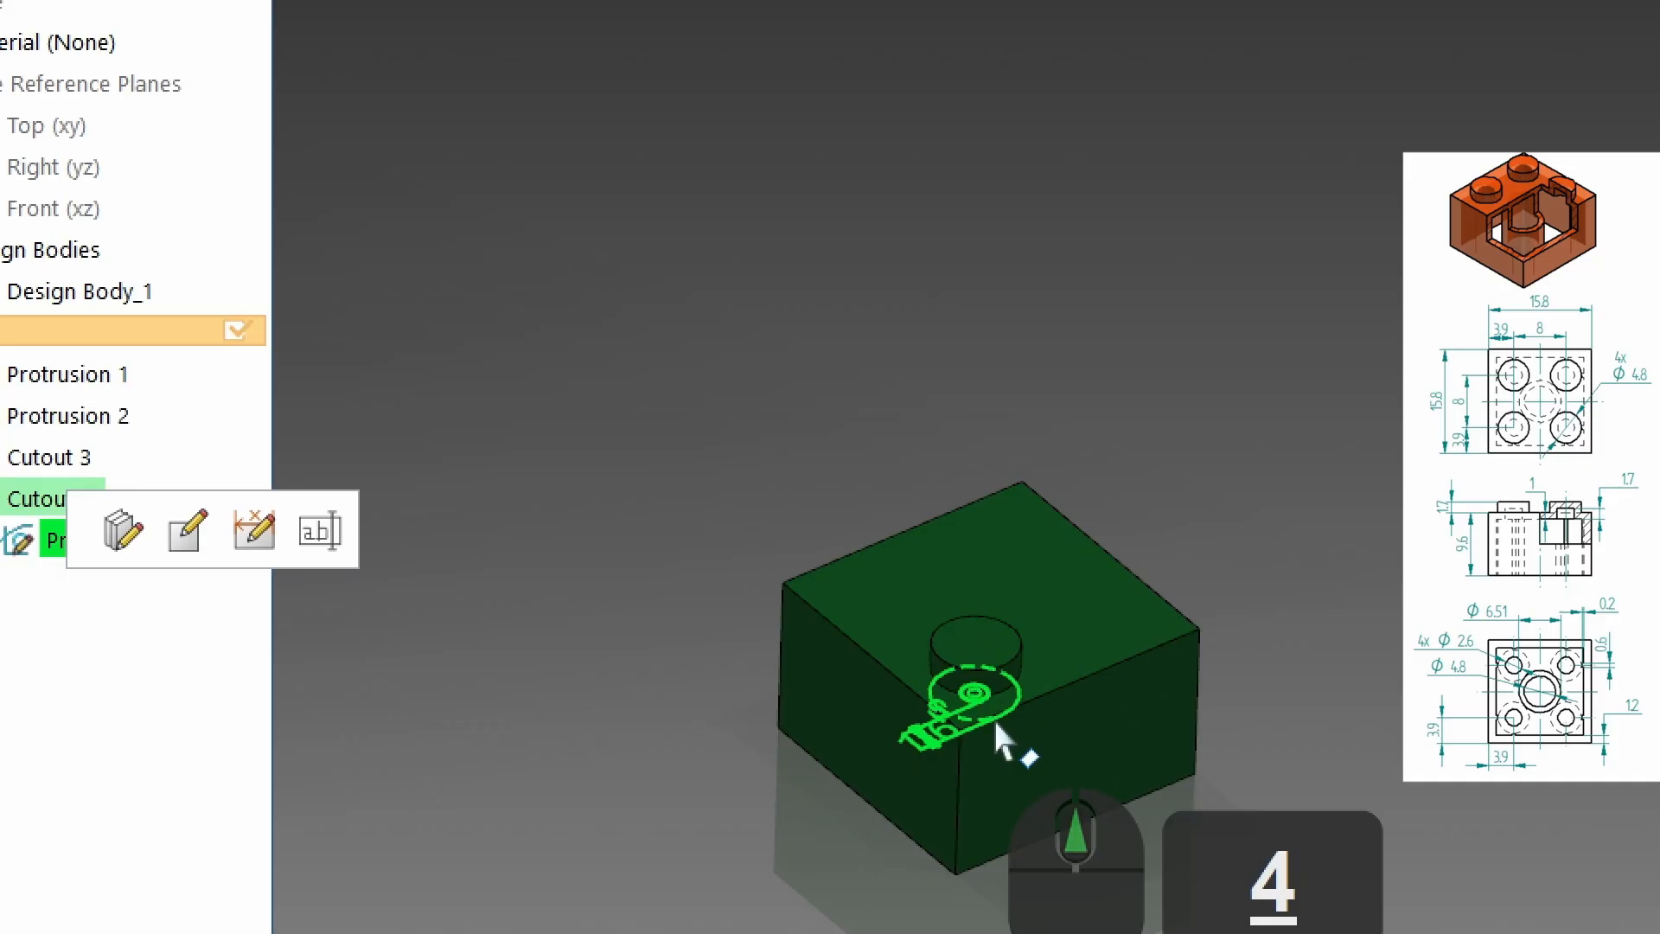
{"action": "middle_click_drag", "start_coordinate": [989, 770], "coordinate": [890, 526]}
{"action": "middle_click_drag", "start_coordinate": [1102, 691], "coordinate": [1186, 898]}
{"action": "middle_click_drag", "start_coordinate": [1189, 817], "coordinate": [1123, 667]}
{"action": "scroll", "coordinate": [1121, 640], "scroll_direction": "down", "scroll_amount": 2}
{"action": "scroll", "coordinate": [1119, 631], "scroll_direction": "down", "scroll_amount": 3}
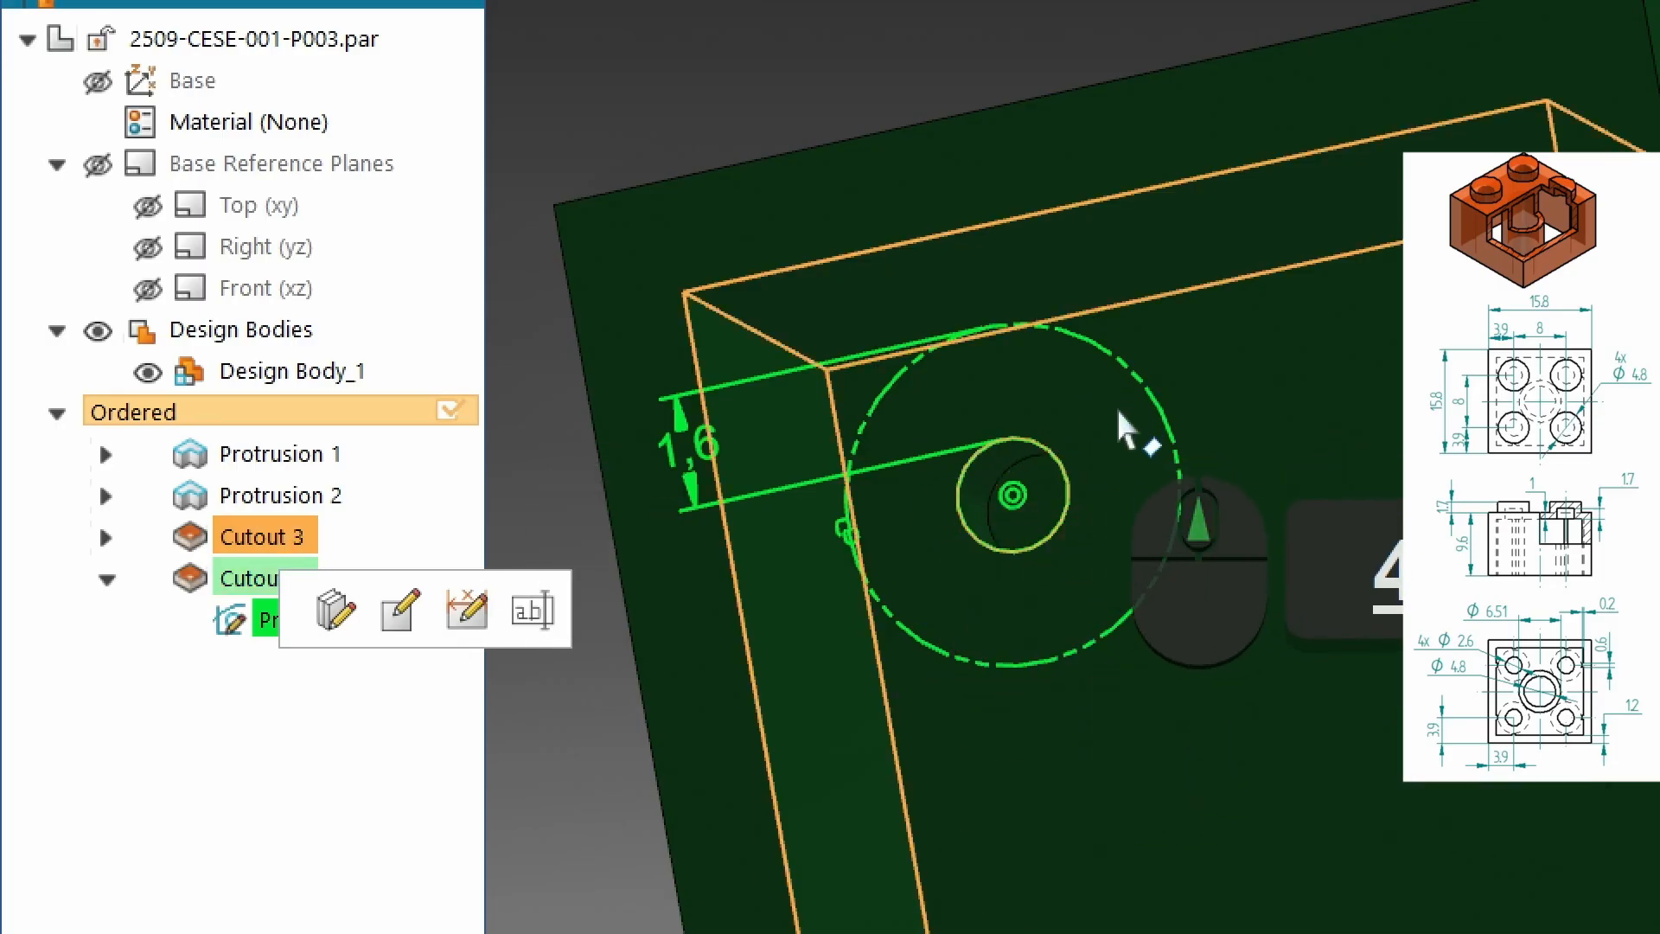
{"action": "scroll", "coordinate": [1117, 410], "scroll_direction": "up", "scroll_amount": 3}
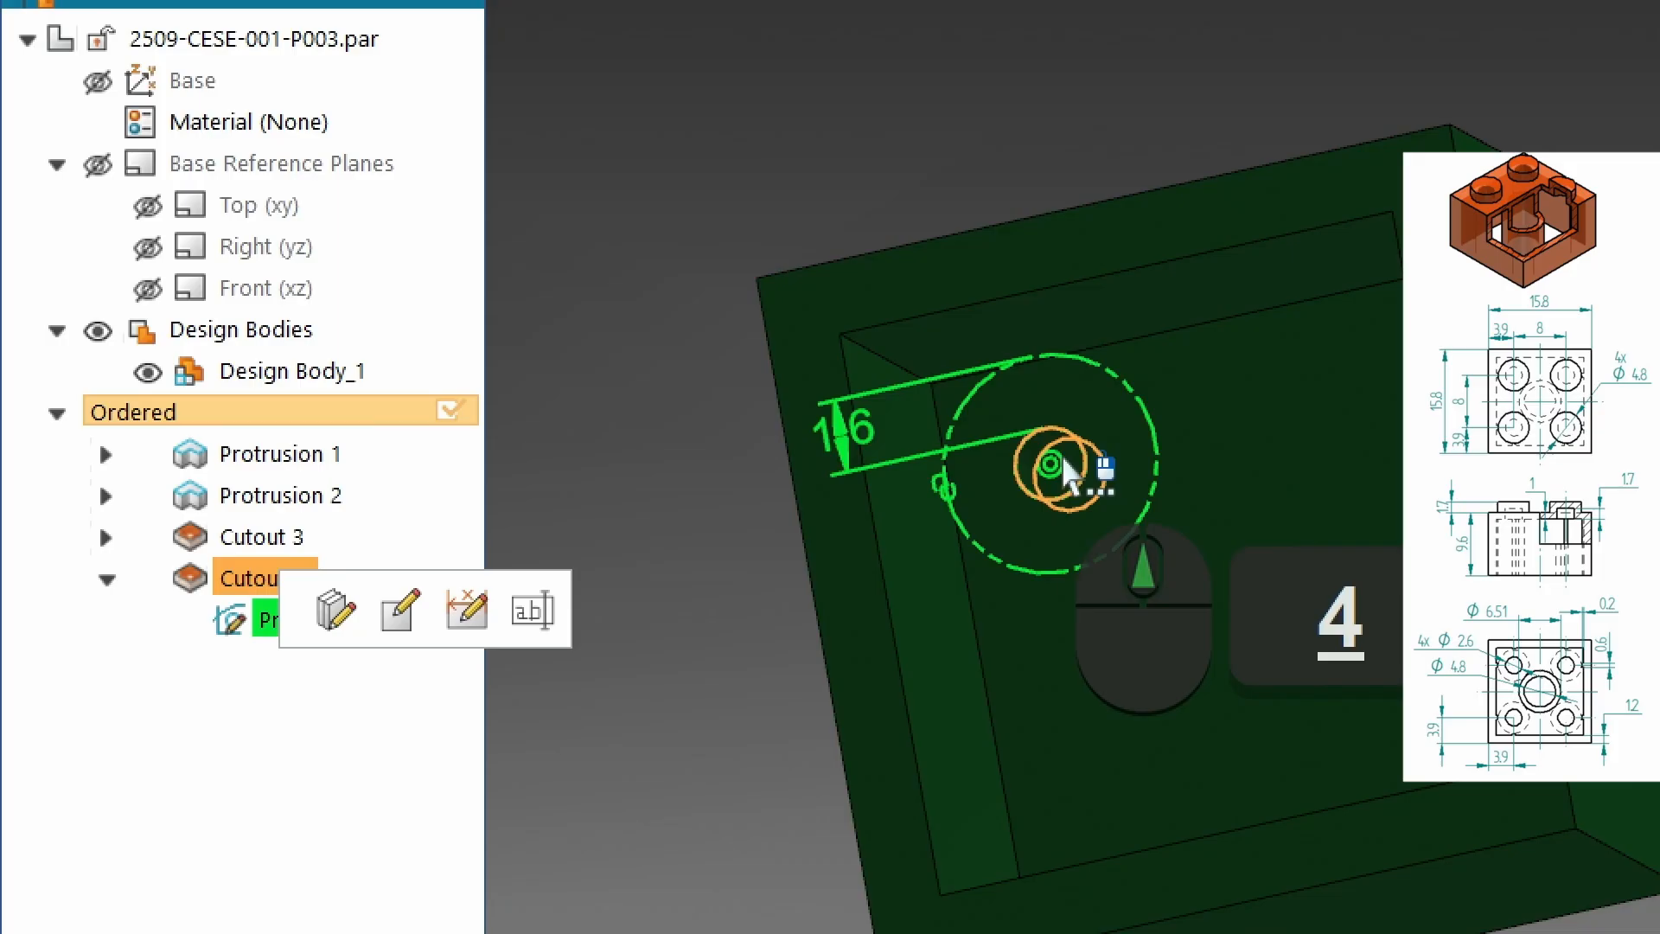
{"action": "middle_click_drag", "start_coordinate": [1062, 455], "coordinate": [1043, 266]}
{"action": "scroll", "coordinate": [862, 527], "scroll_direction": "up", "scroll_amount": 3}
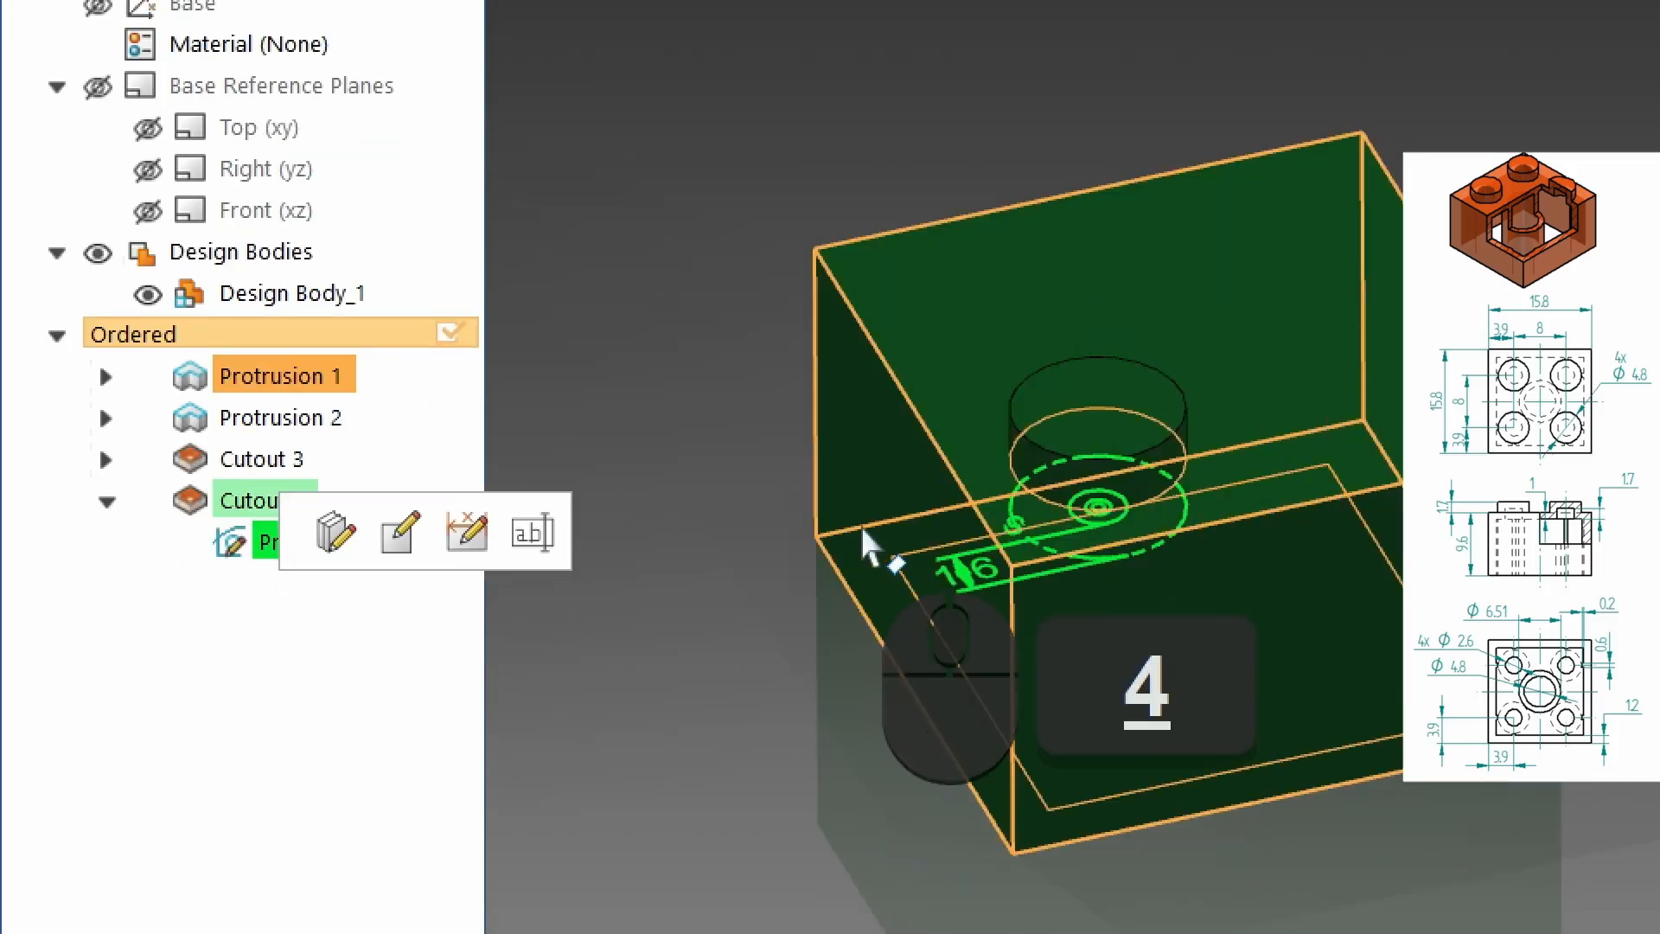
{"action": "left_click", "coordinate": [687, 714]}
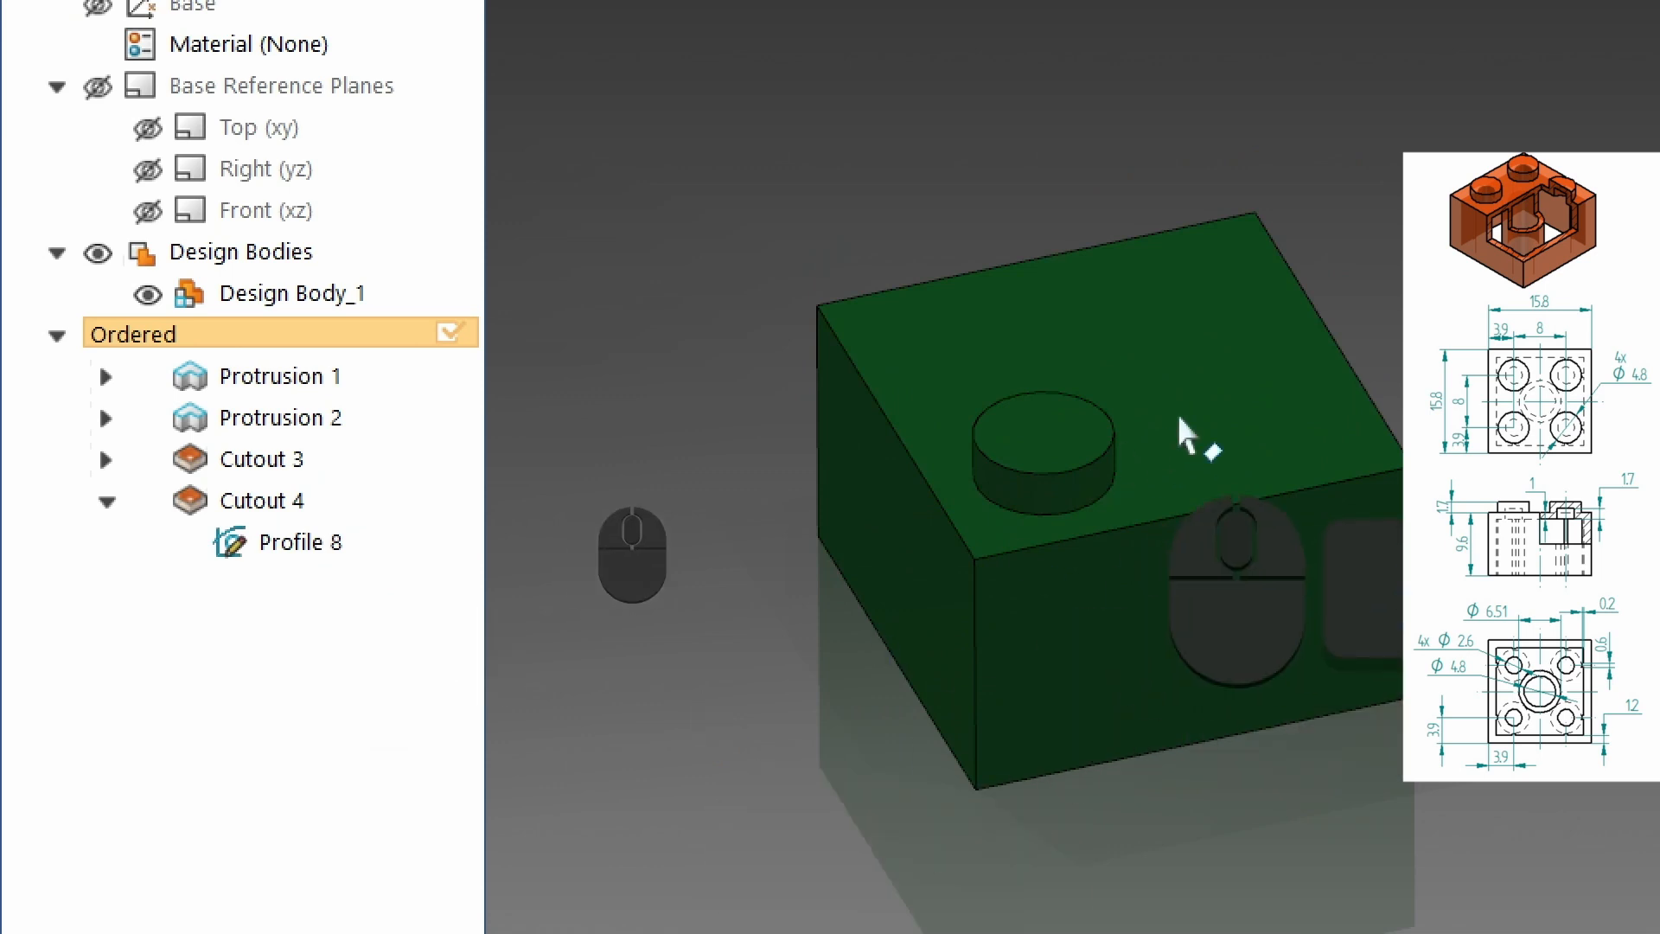
Inspect the brick's hollow underside and its stud on the top face to review which features need repeating
{"action": "middle_click_drag", "start_coordinate": [1127, 445], "coordinate": [918, 138]}
{"action": "middle_click_drag", "start_coordinate": [1010, 642], "coordinate": [882, 360]}
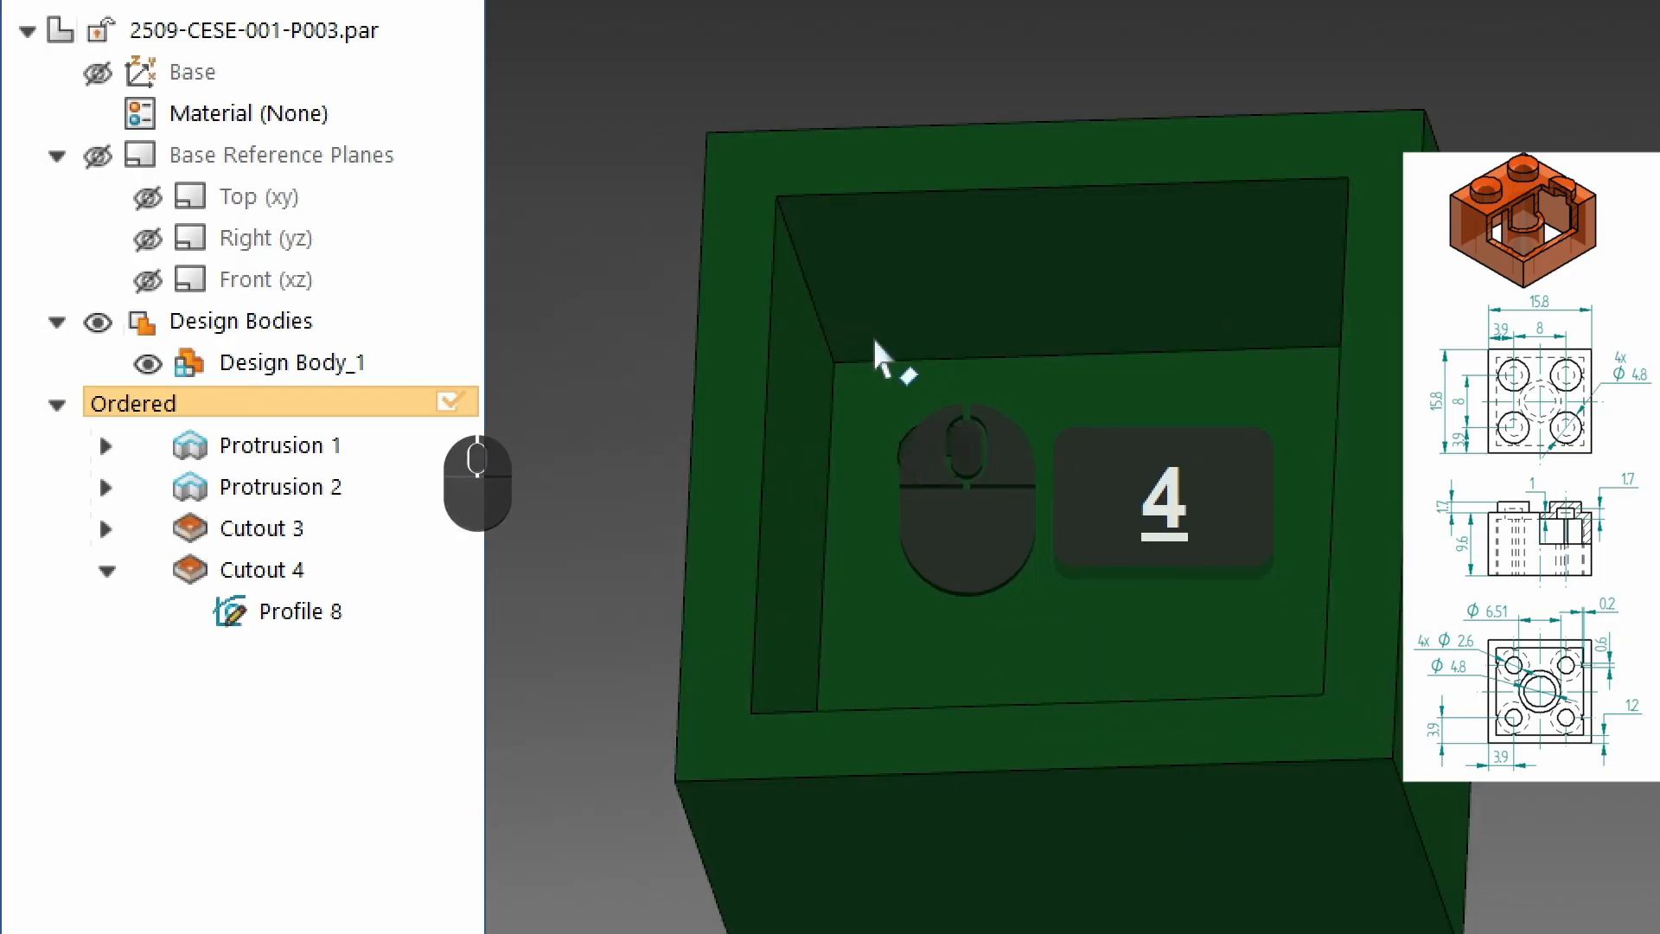
{"action": "middle_click_drag", "start_coordinate": [955, 302], "coordinate": [1079, 635]}
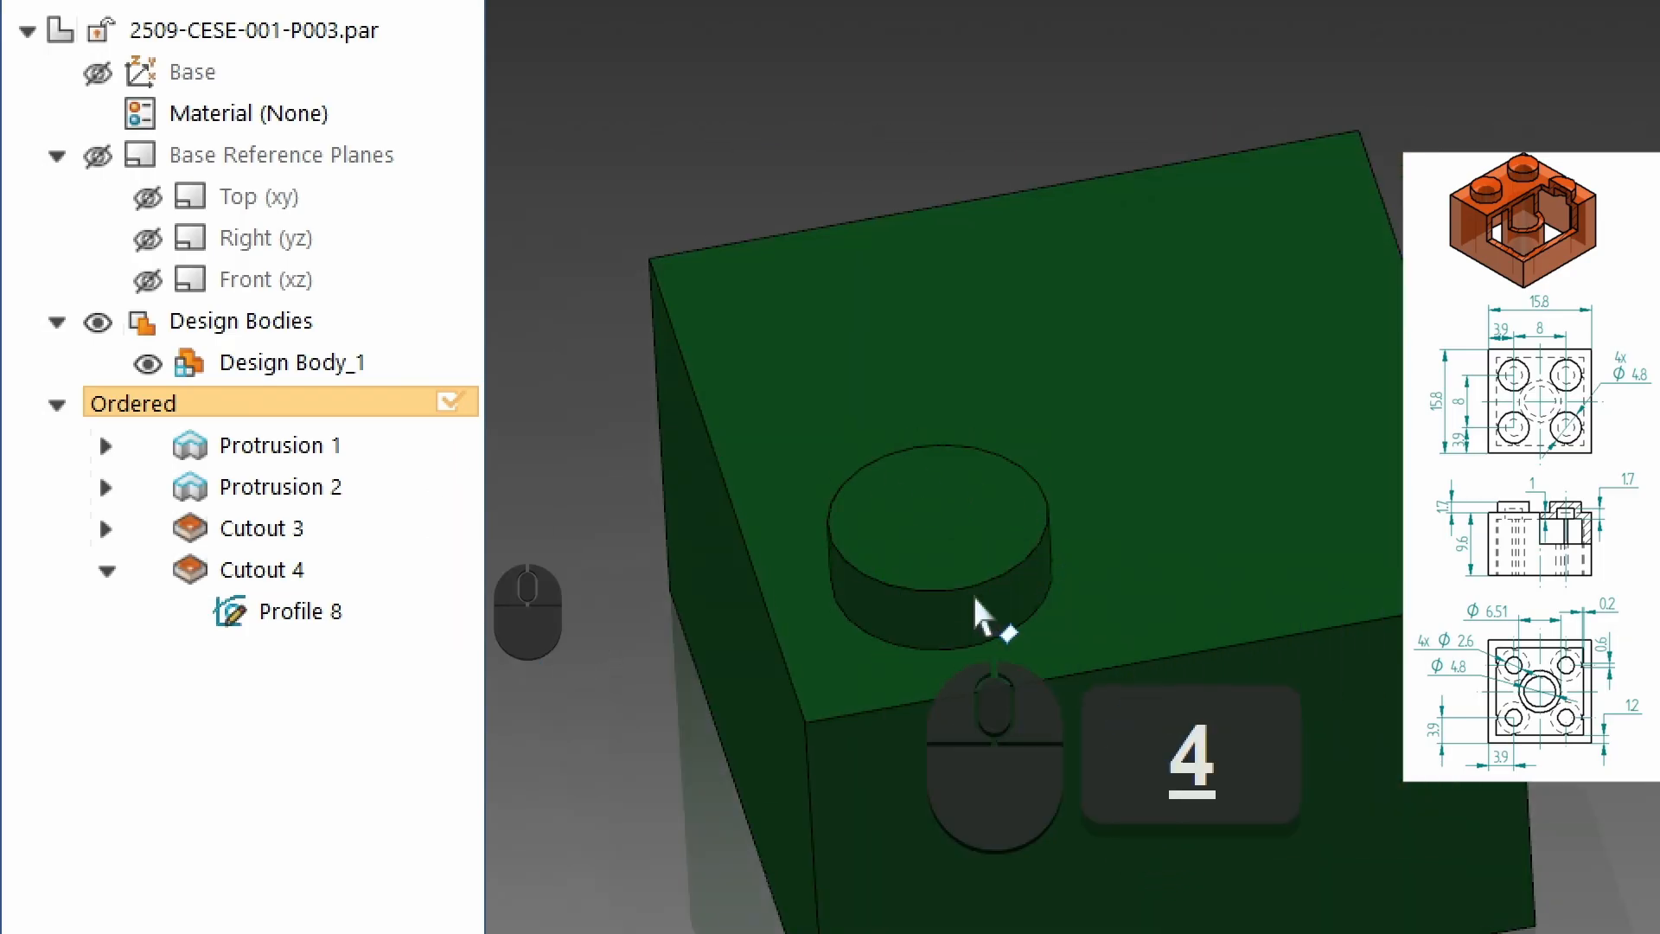
{"action": "scroll", "coordinate": [990, 361], "scroll_direction": "up", "scroll_amount": 4}
{"action": "middle_click_drag", "start_coordinate": [989, 362], "coordinate": [1050, 598]}
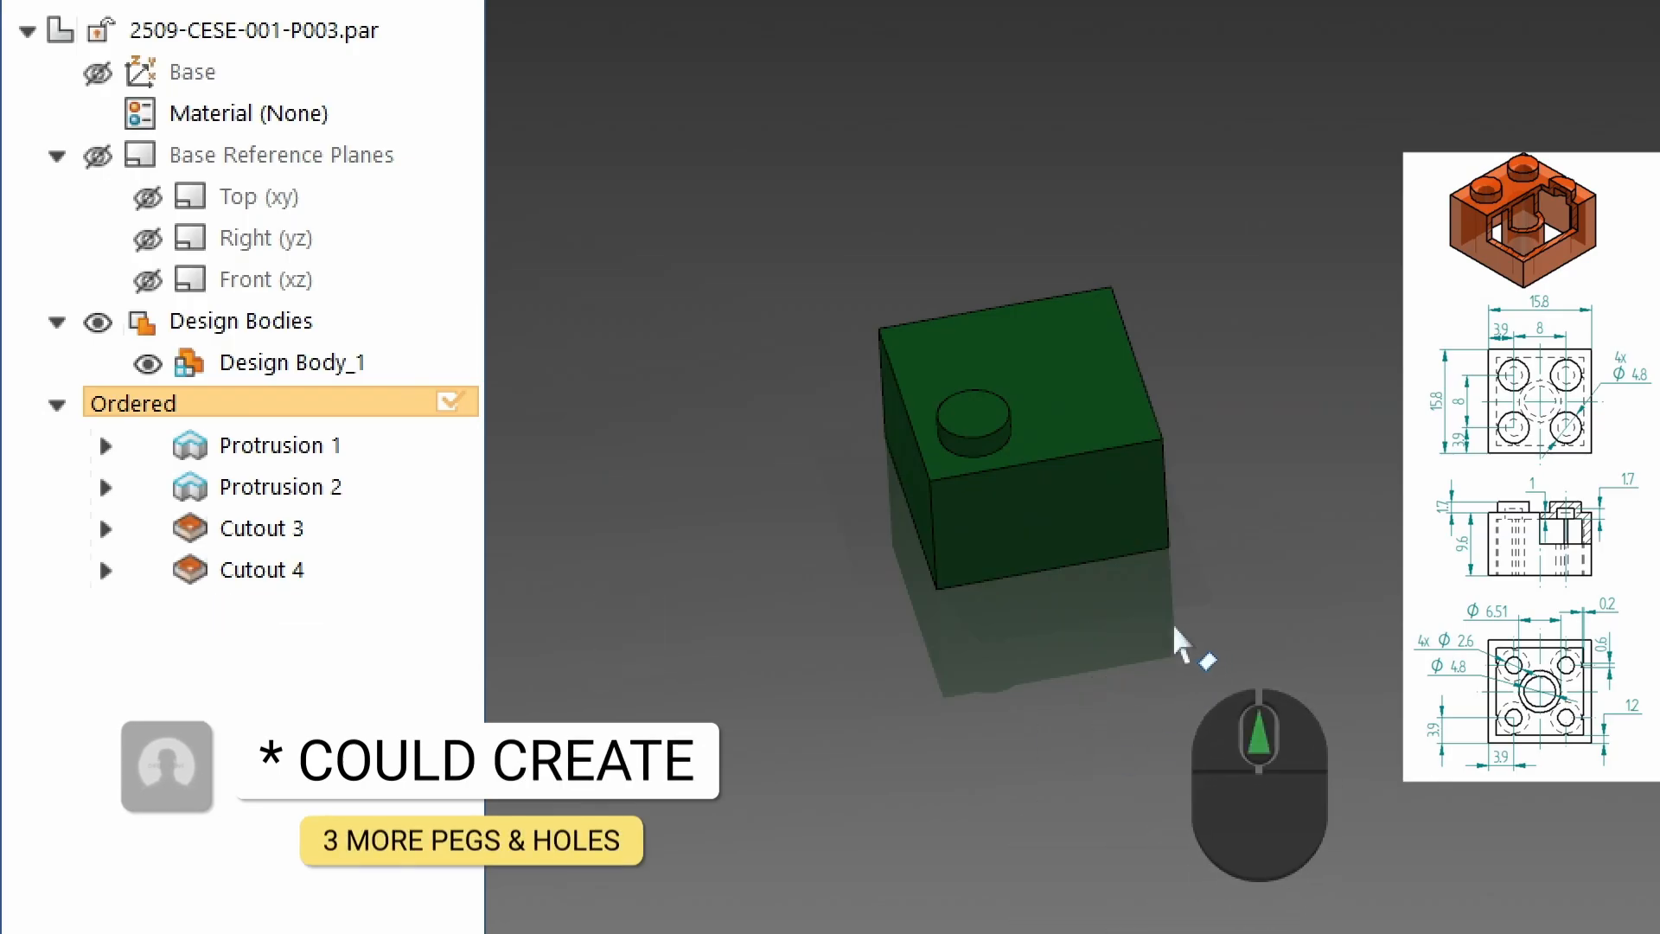
{"action": "middle_click_drag", "start_coordinate": [1173, 625], "coordinate": [1005, 455]}
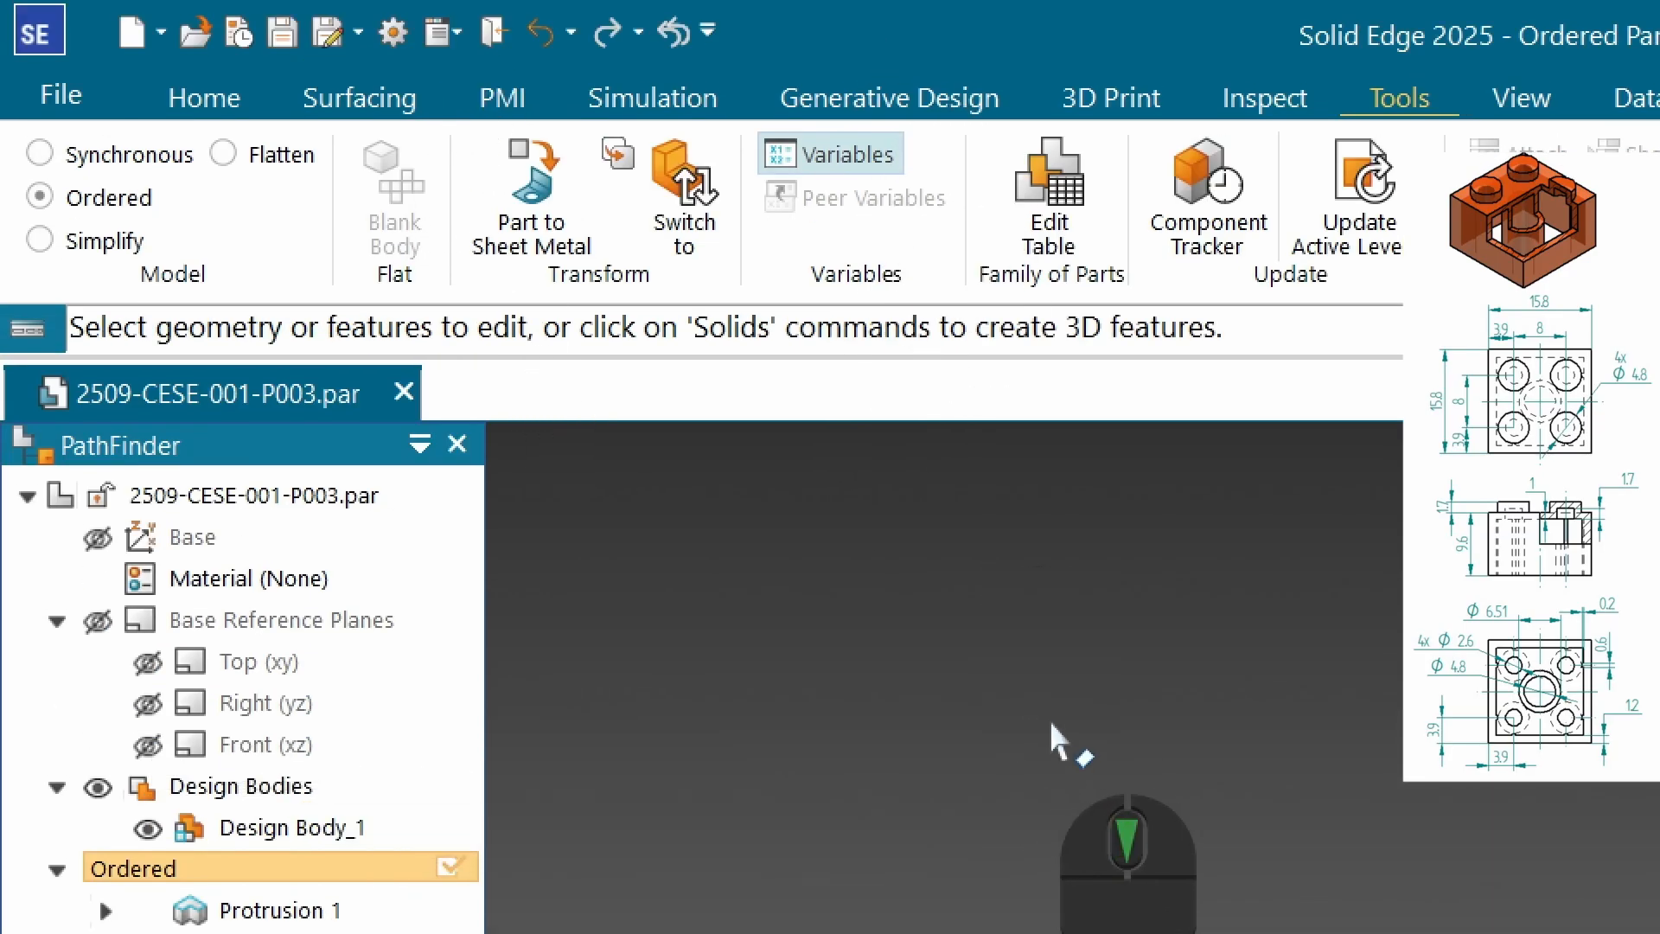
{"action": "scroll", "coordinate": [1027, 696], "scroll_direction": "down", "scroll_amount": 3}
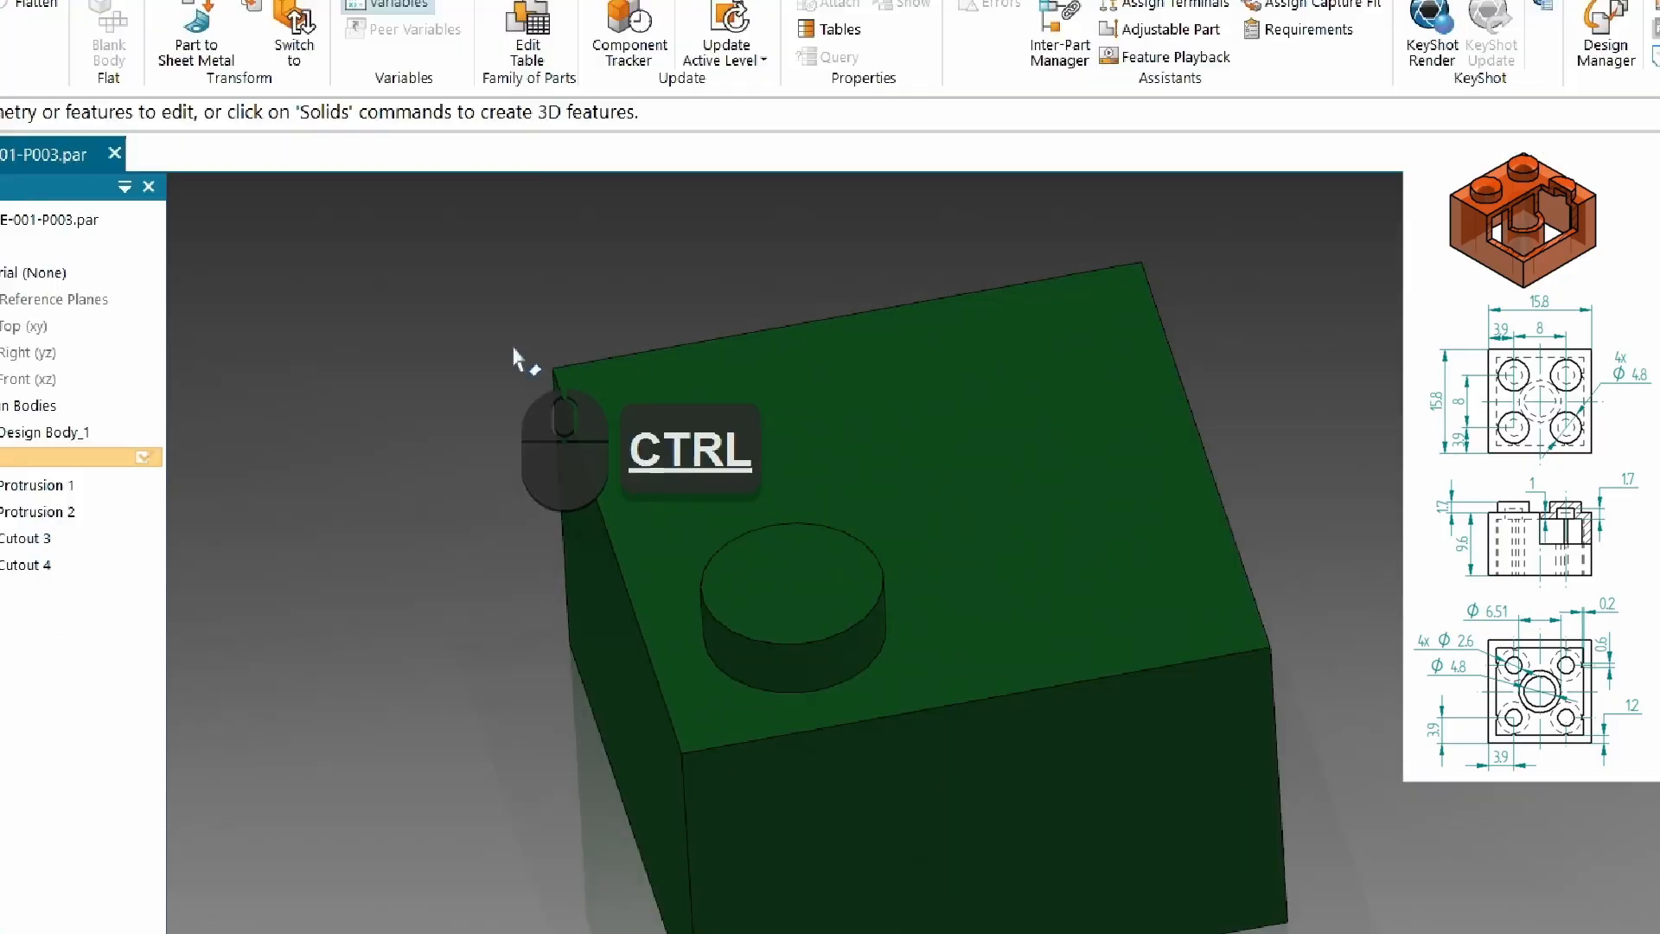
{"action": "key", "text": "ctrl+4"}
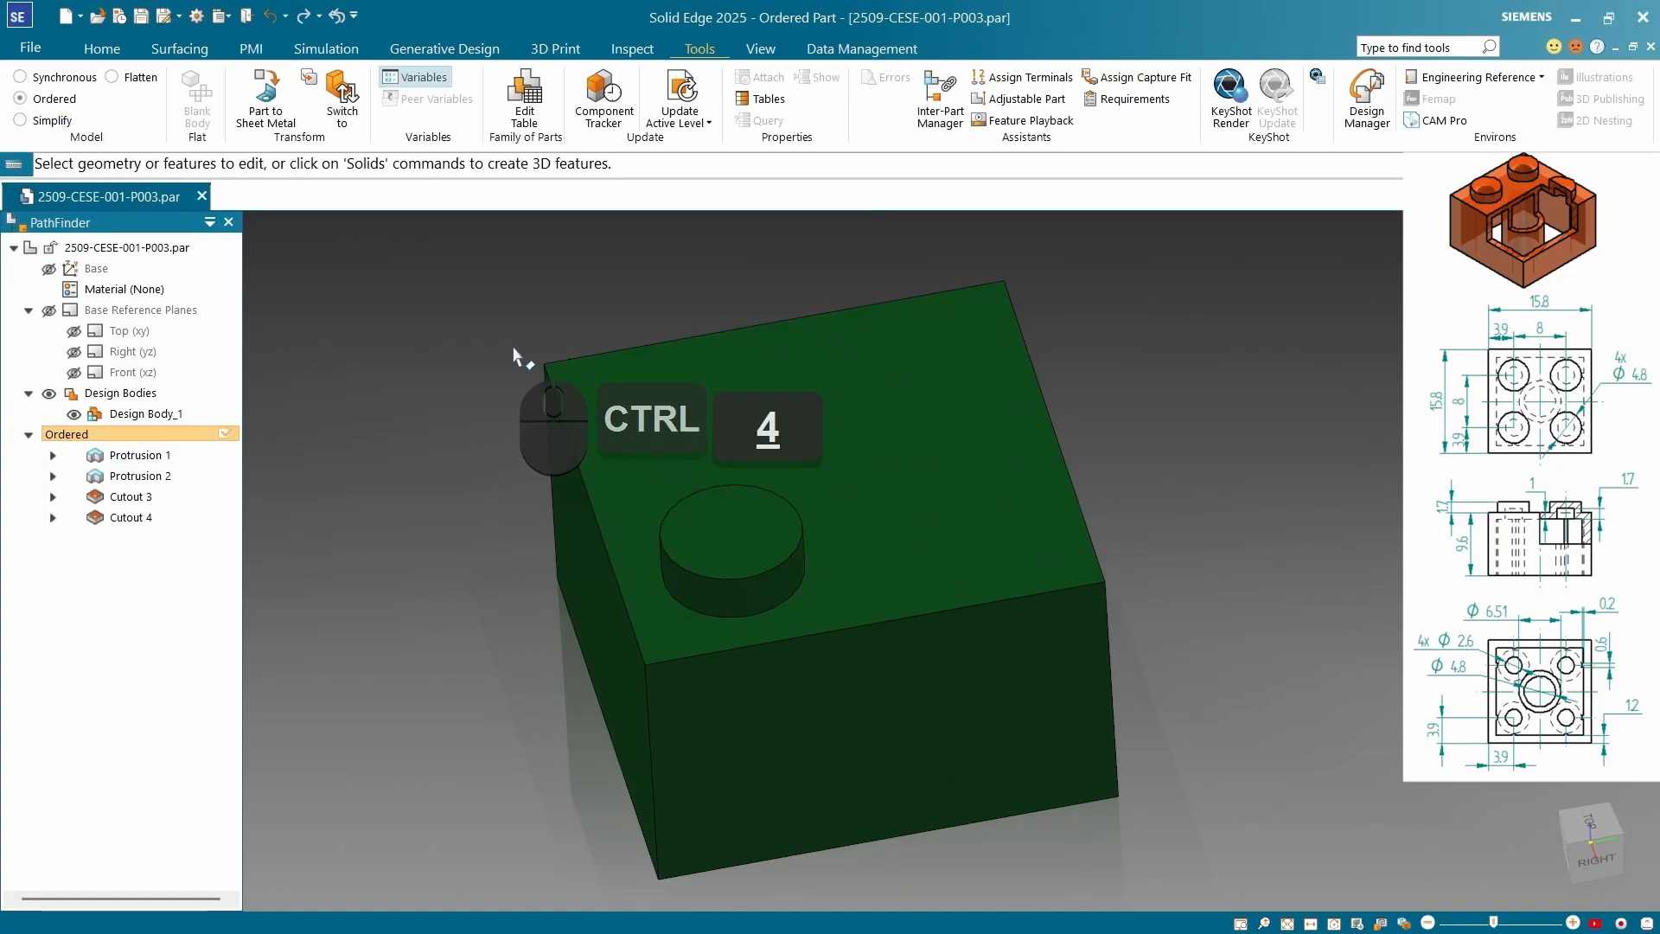
{"action": "middle_click_drag", "start_coordinate": [608, 613], "coordinate": [802, 592]}
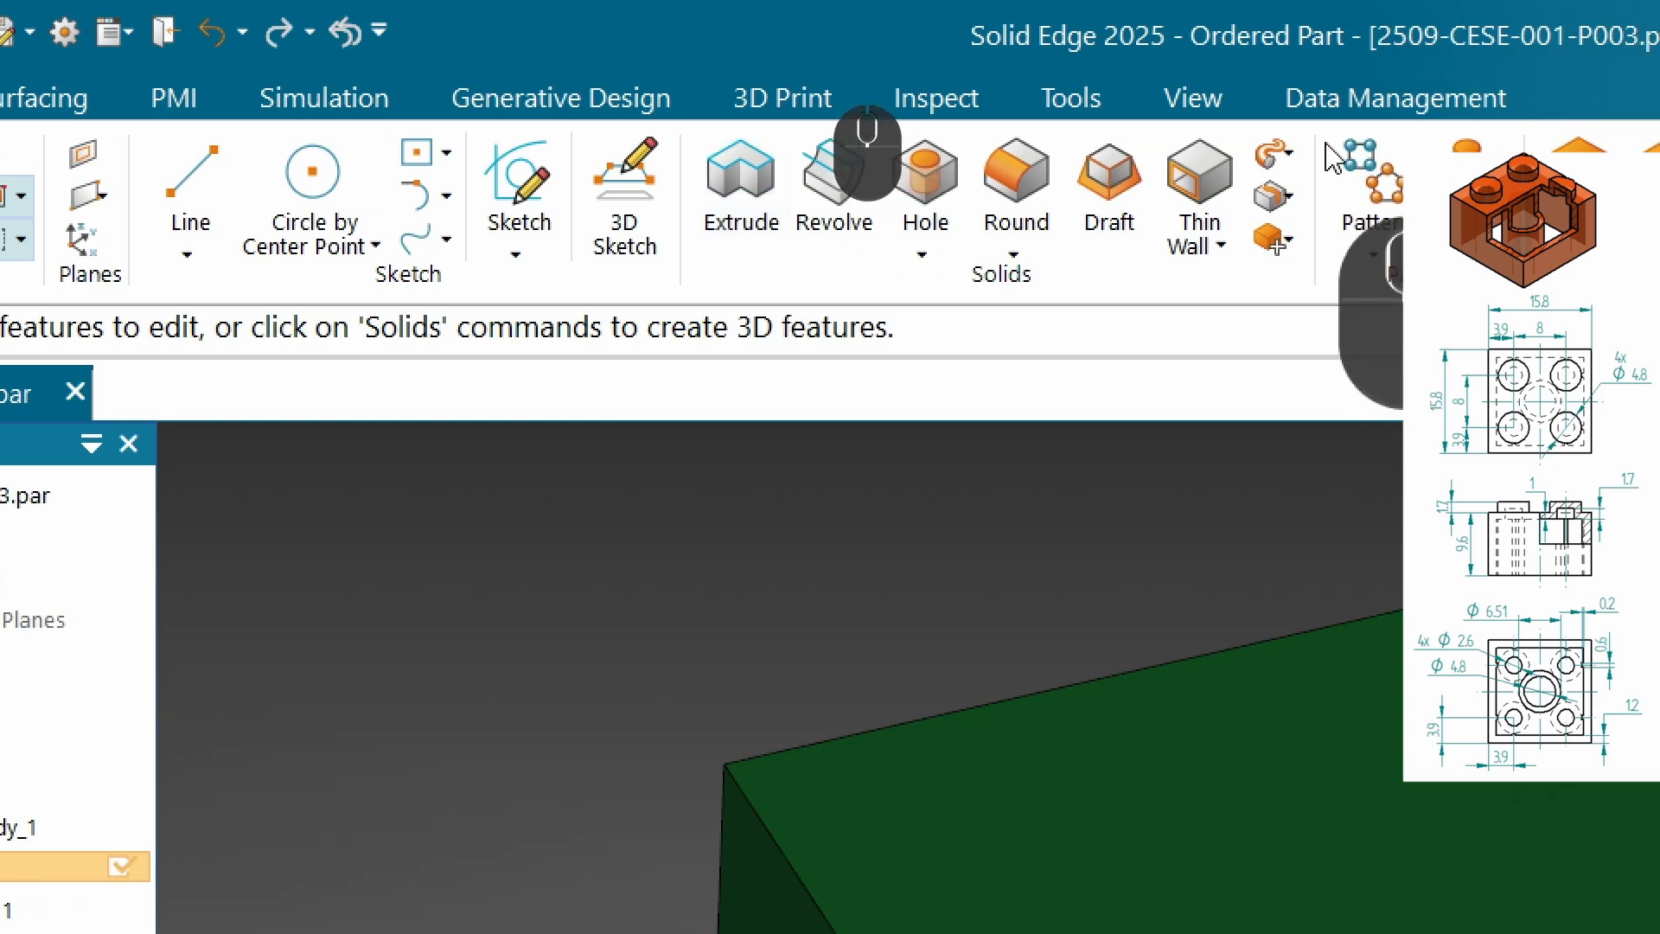
Start a feature pattern with the Rectangular type, quick placement and Feature as the selection type
{"action": "left_click", "coordinate": [1368, 177]}
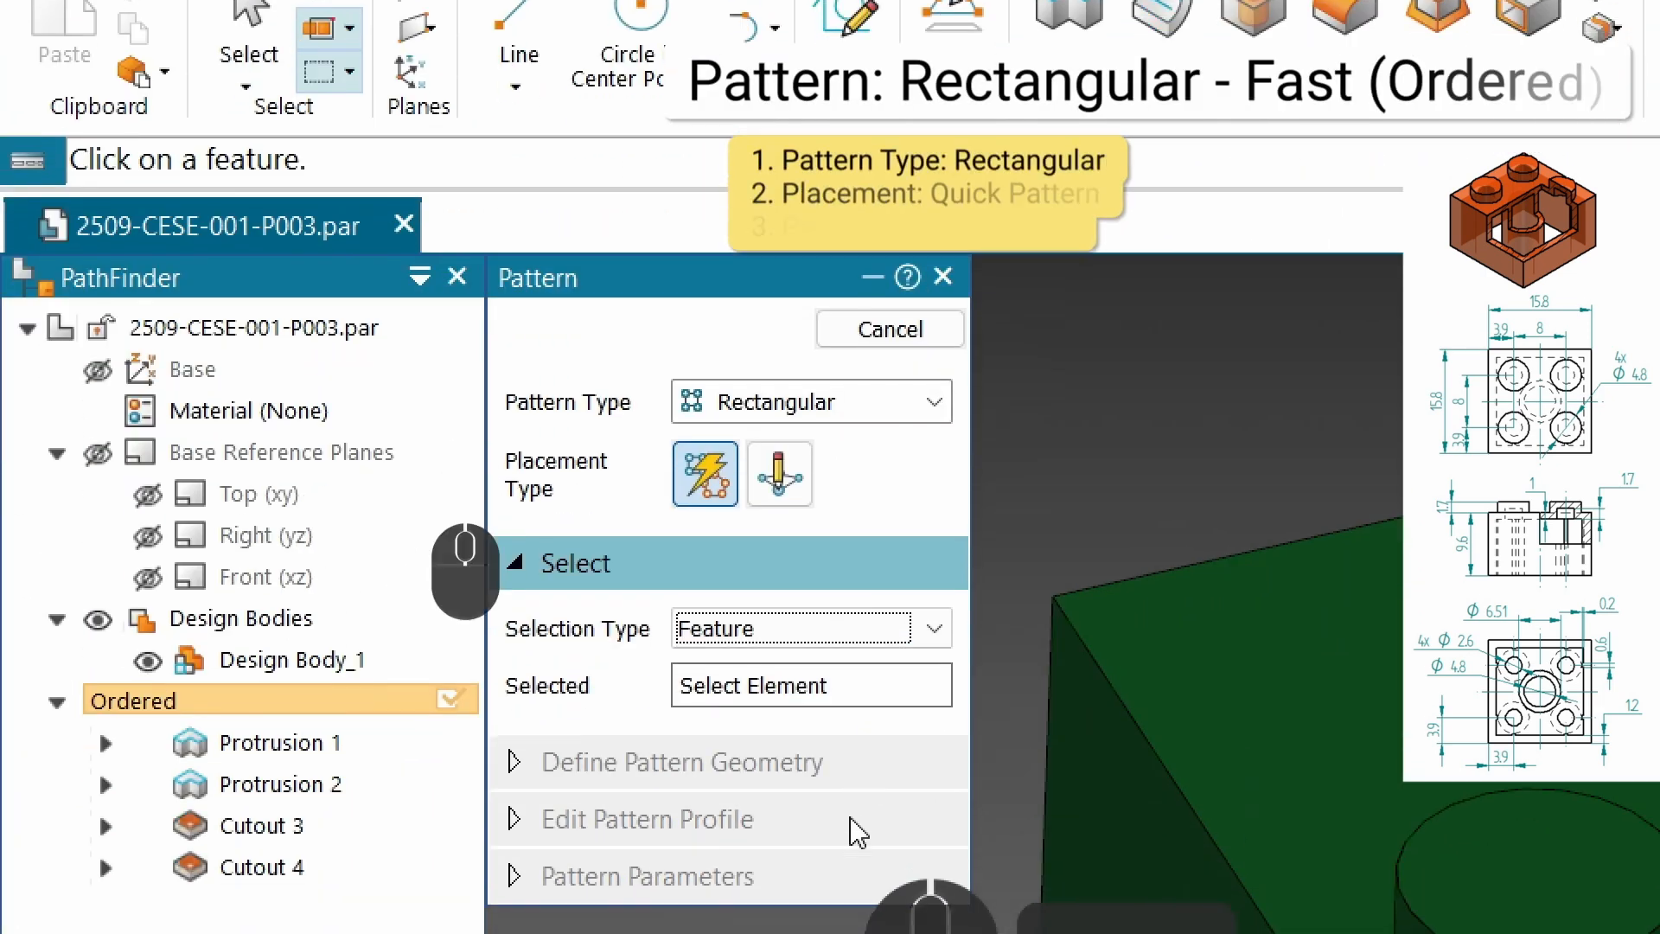
{"action": "left_click", "coordinate": [1079, 724]}
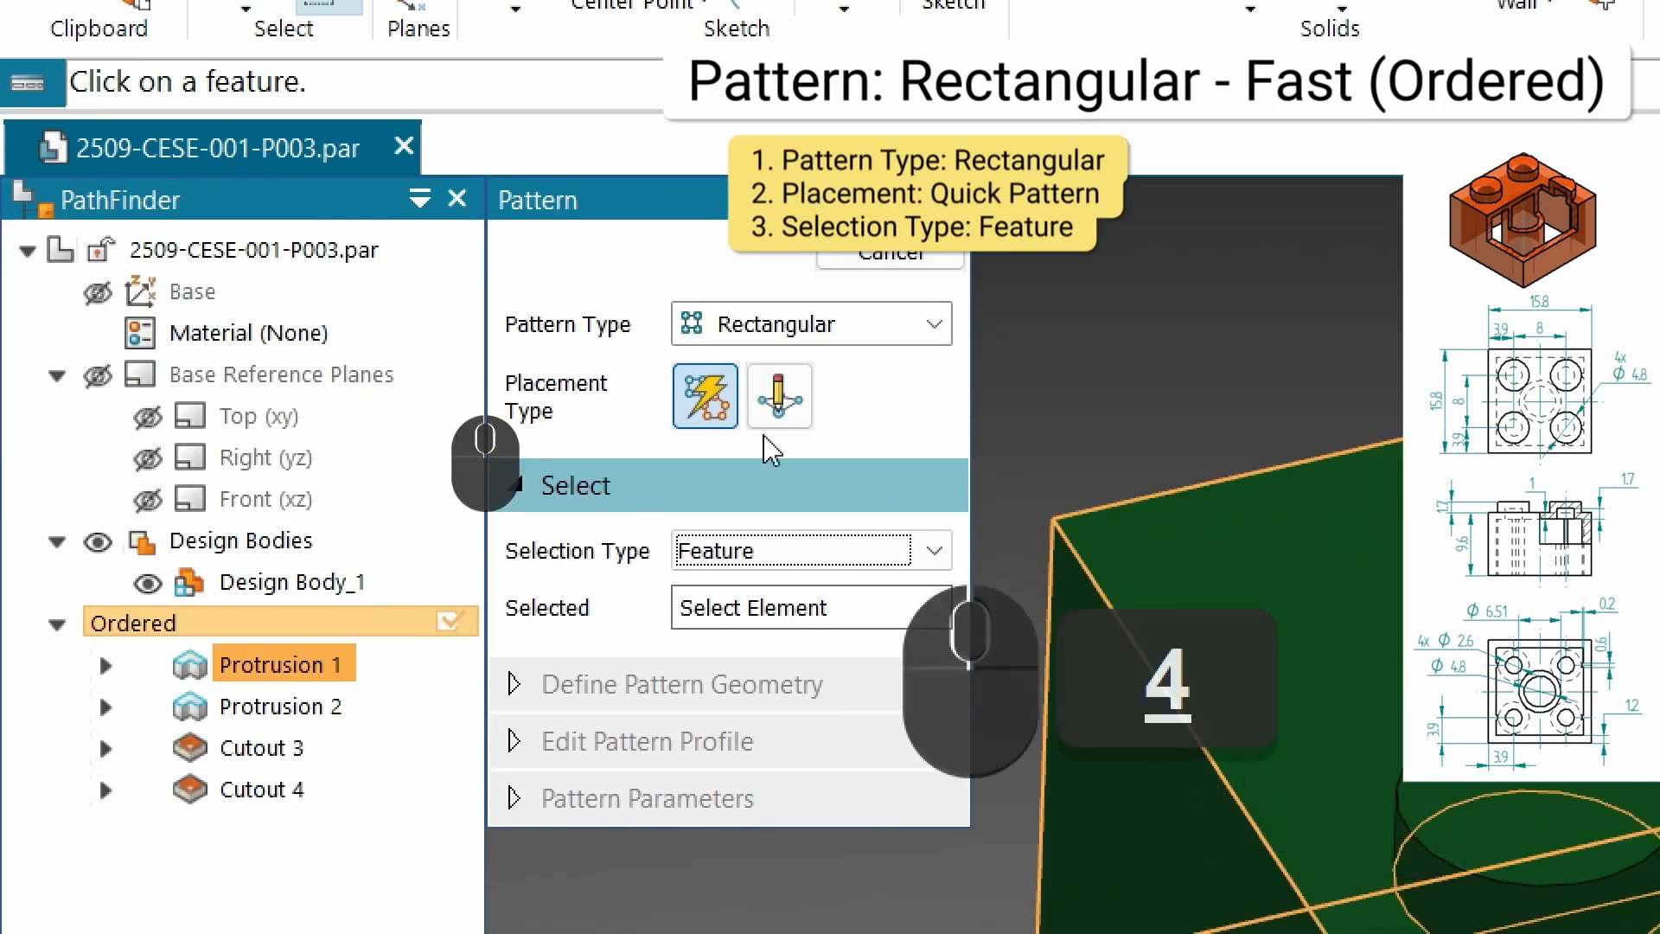
{"action": "left_click", "coordinate": [810, 327]}
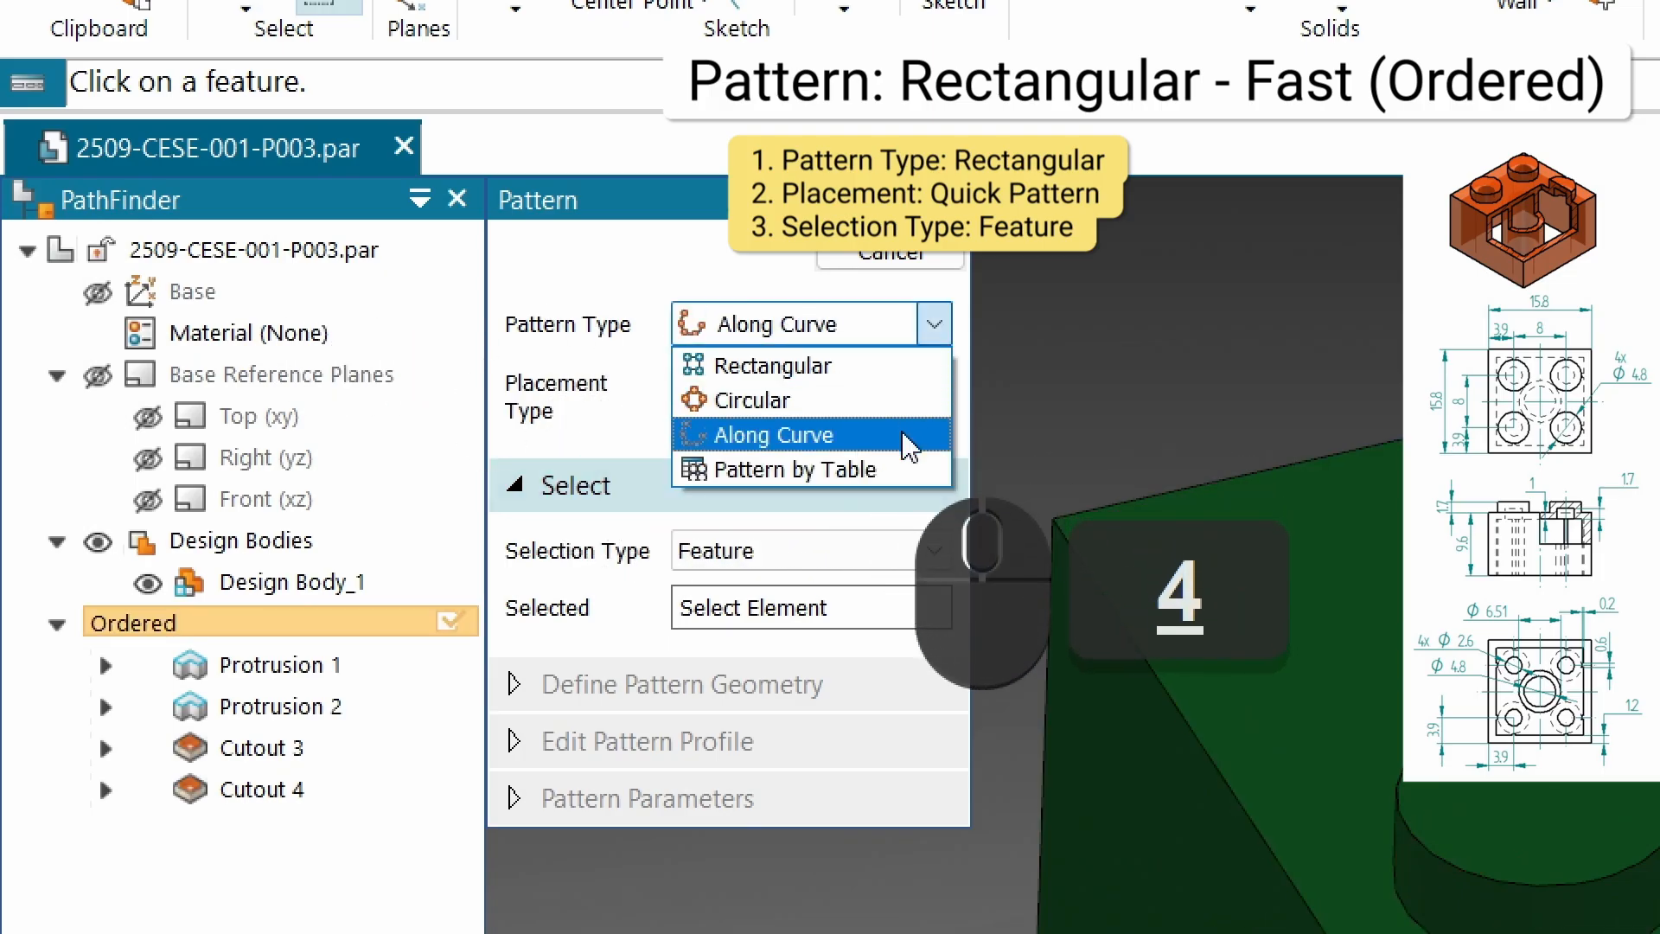
{"action": "left_click", "coordinate": [869, 366]}
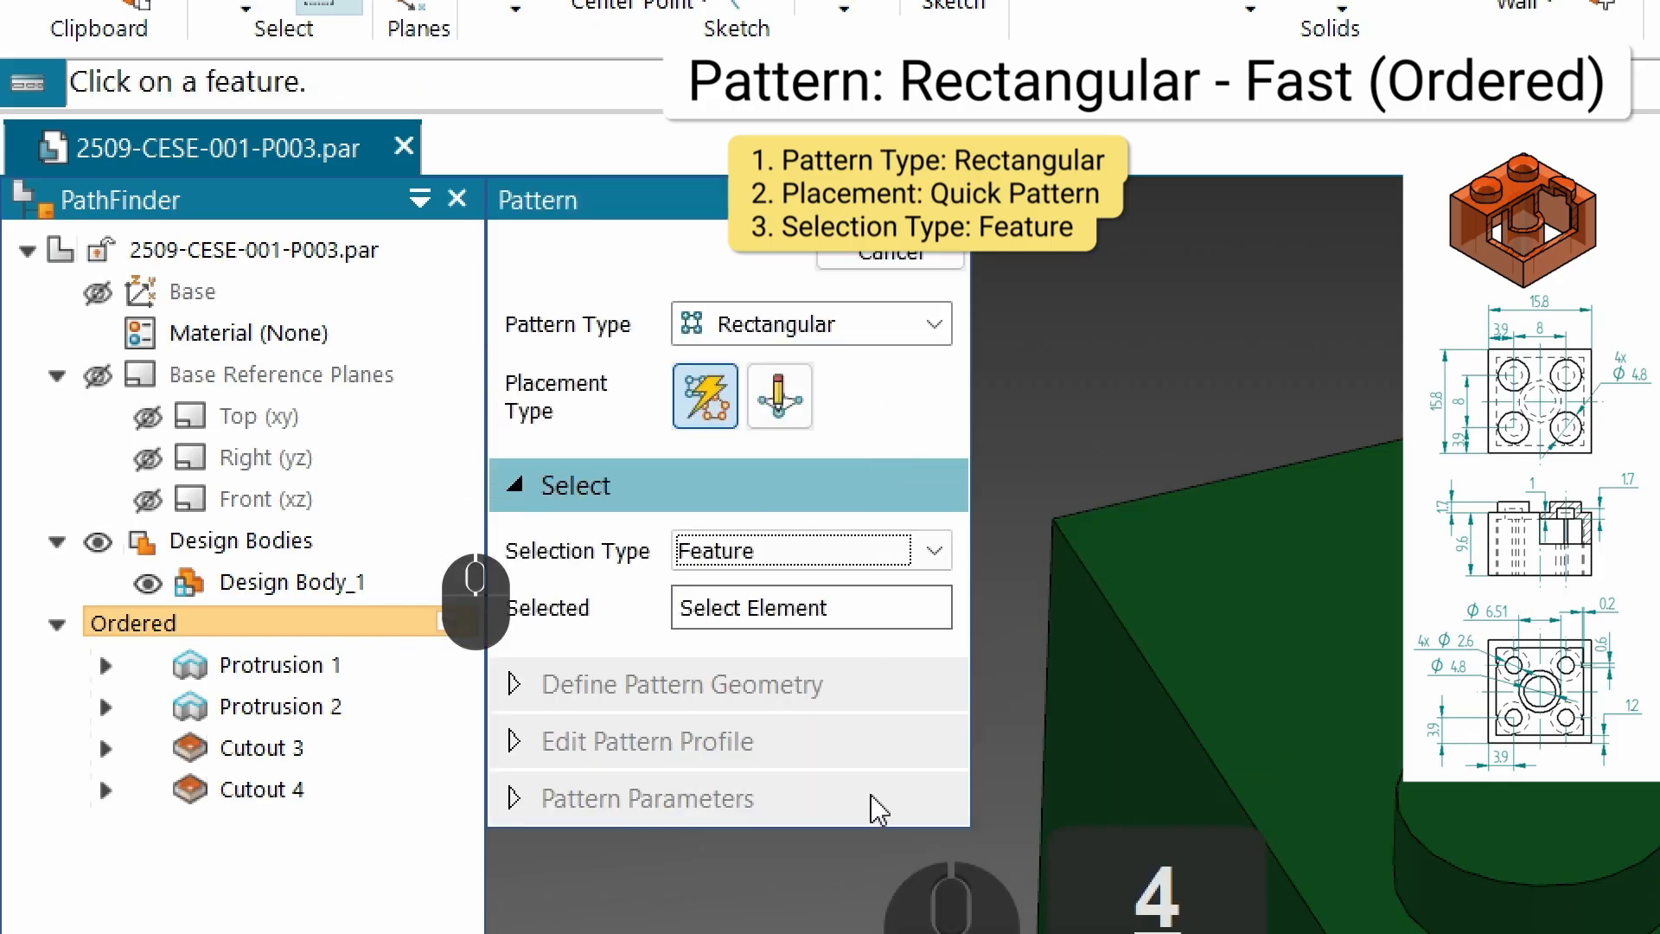
{"action": "left_click", "coordinate": [830, 570]}
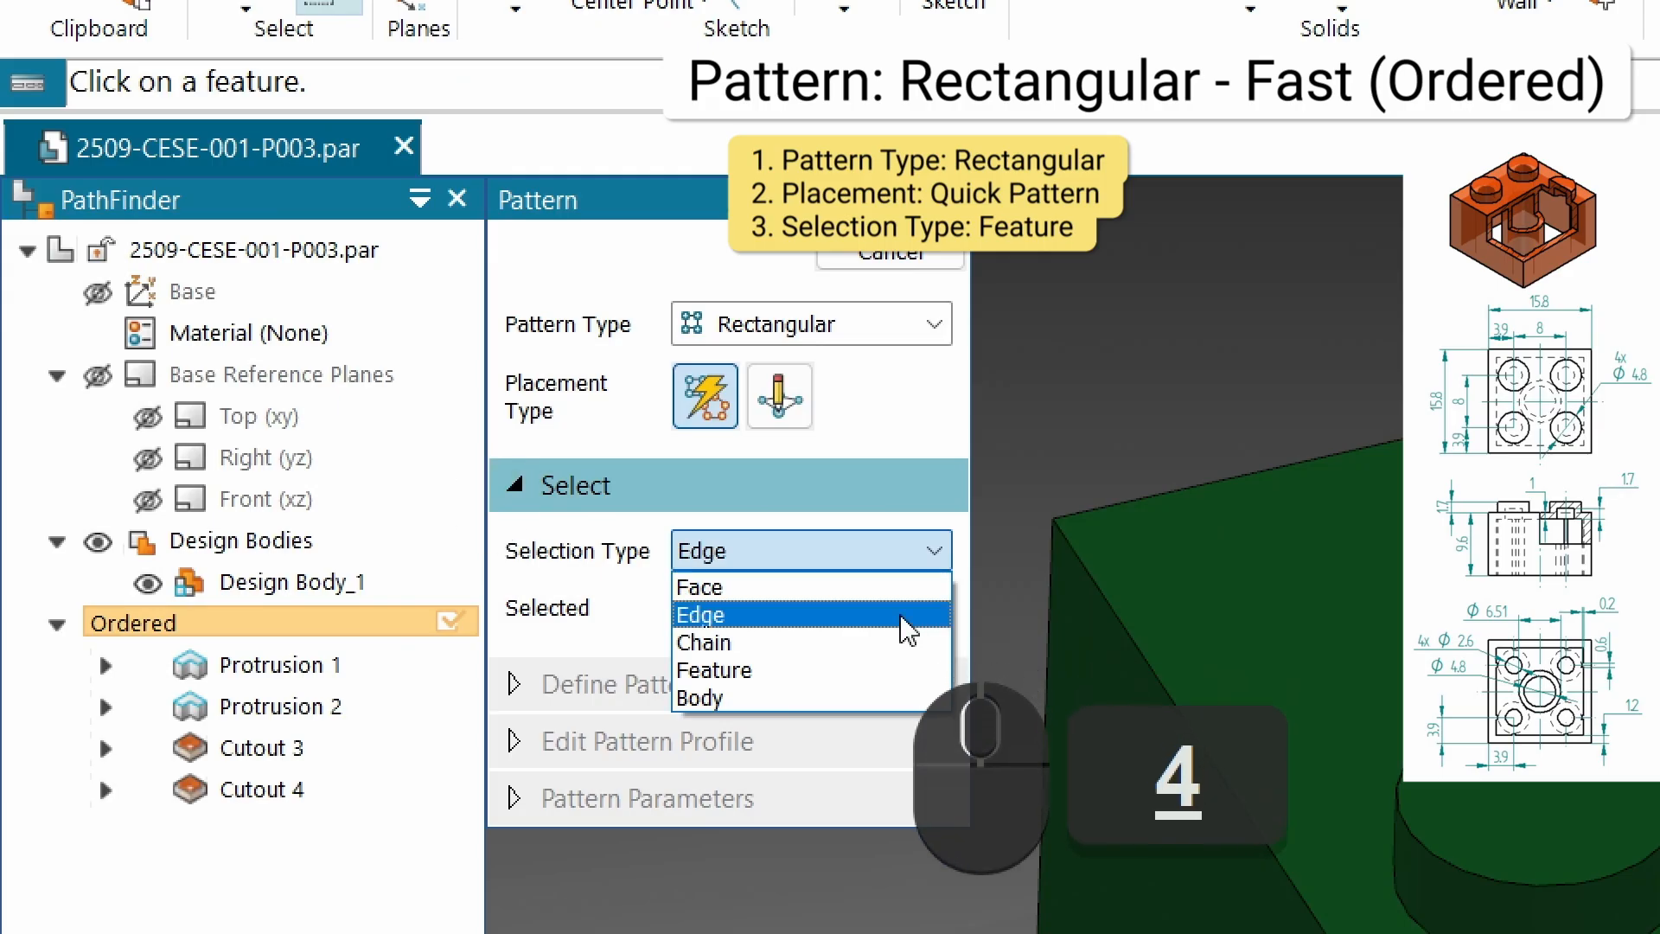
{"action": "left_click", "coordinate": [894, 672]}
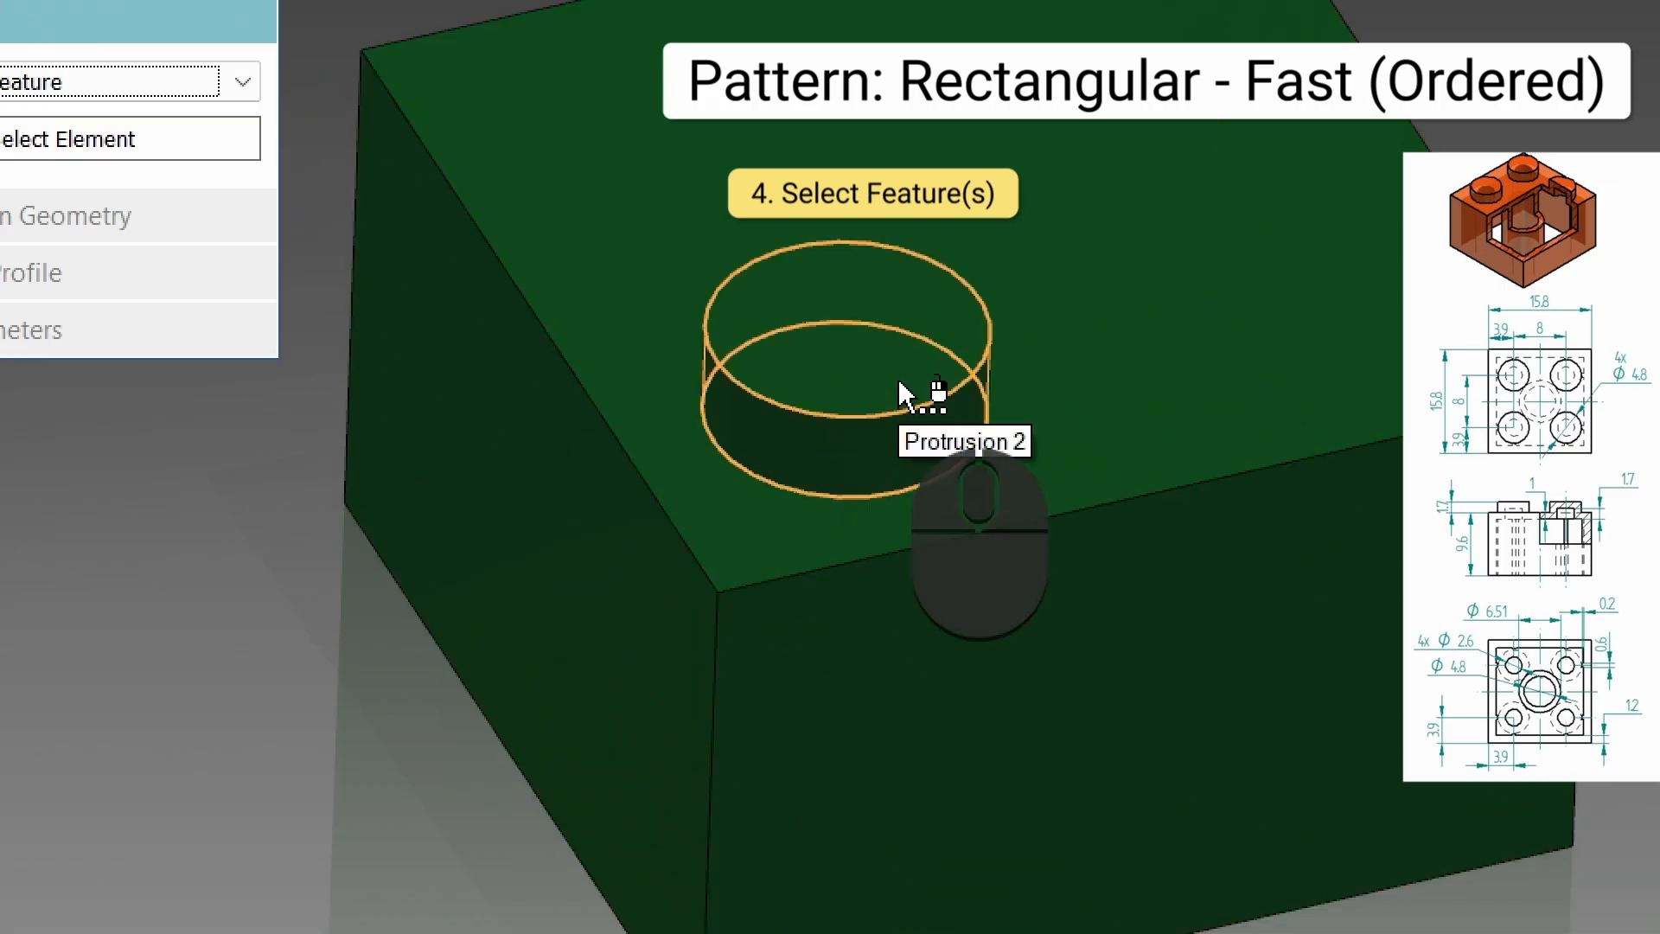
Select the stud protrusion and the round cutout beneath it as the features to pattern, and accept the selection
{"action": "left_click", "coordinate": [820, 329]}
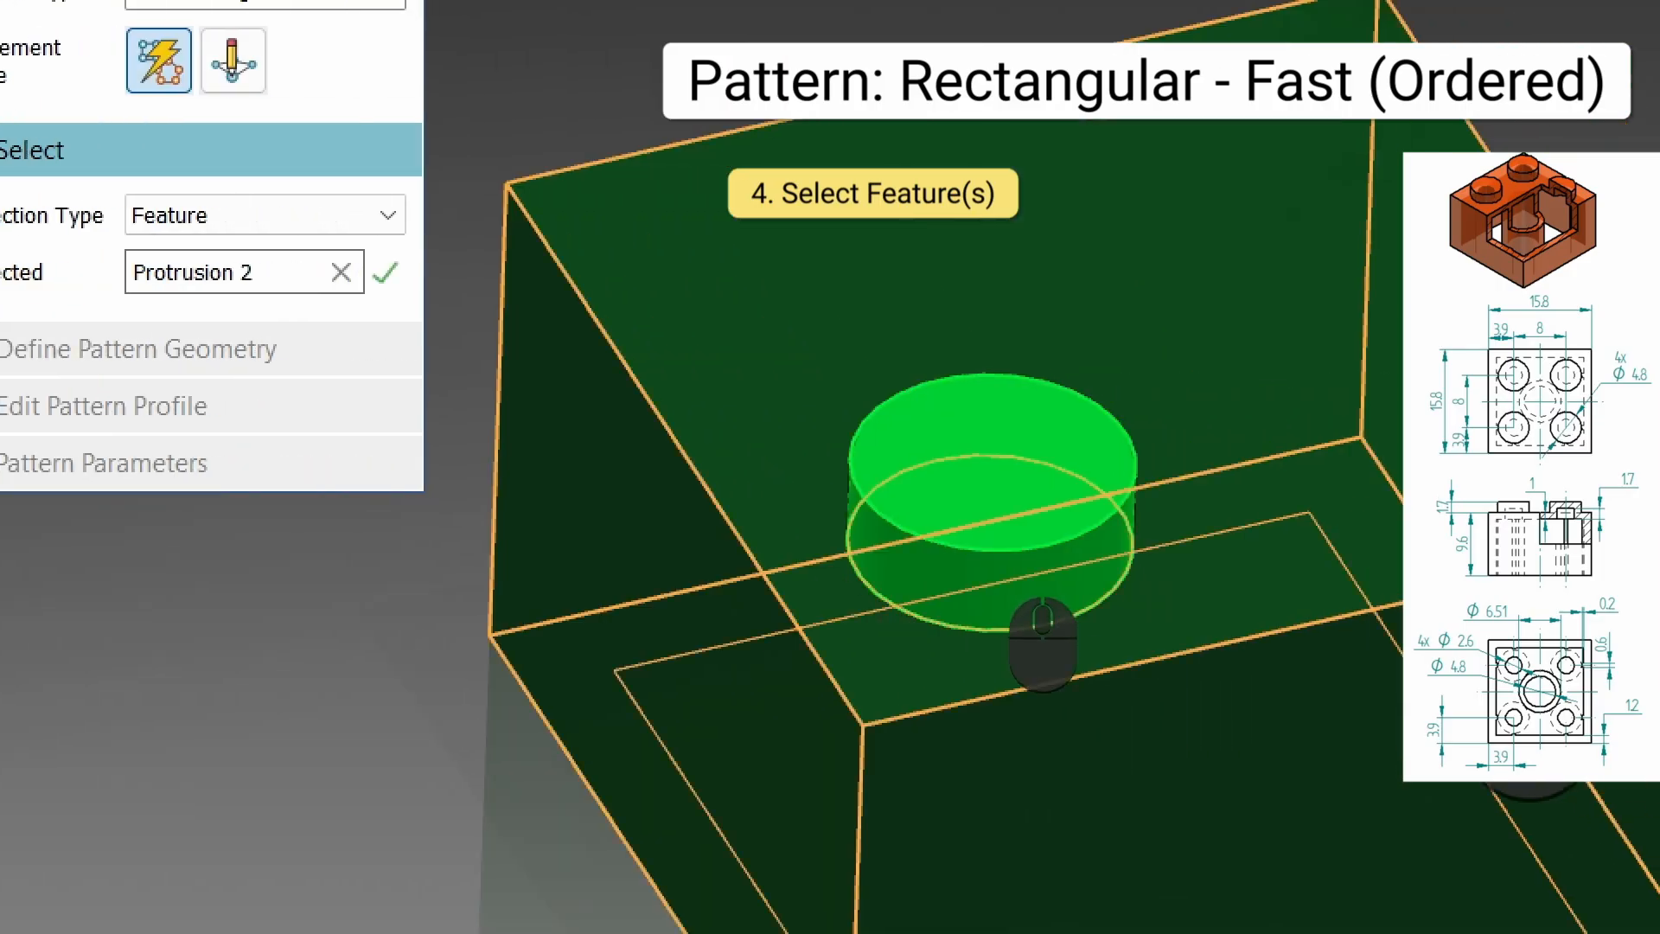
{"action": "scroll", "coordinate": [1118, 413], "scroll_direction": "up", "scroll_amount": 2}
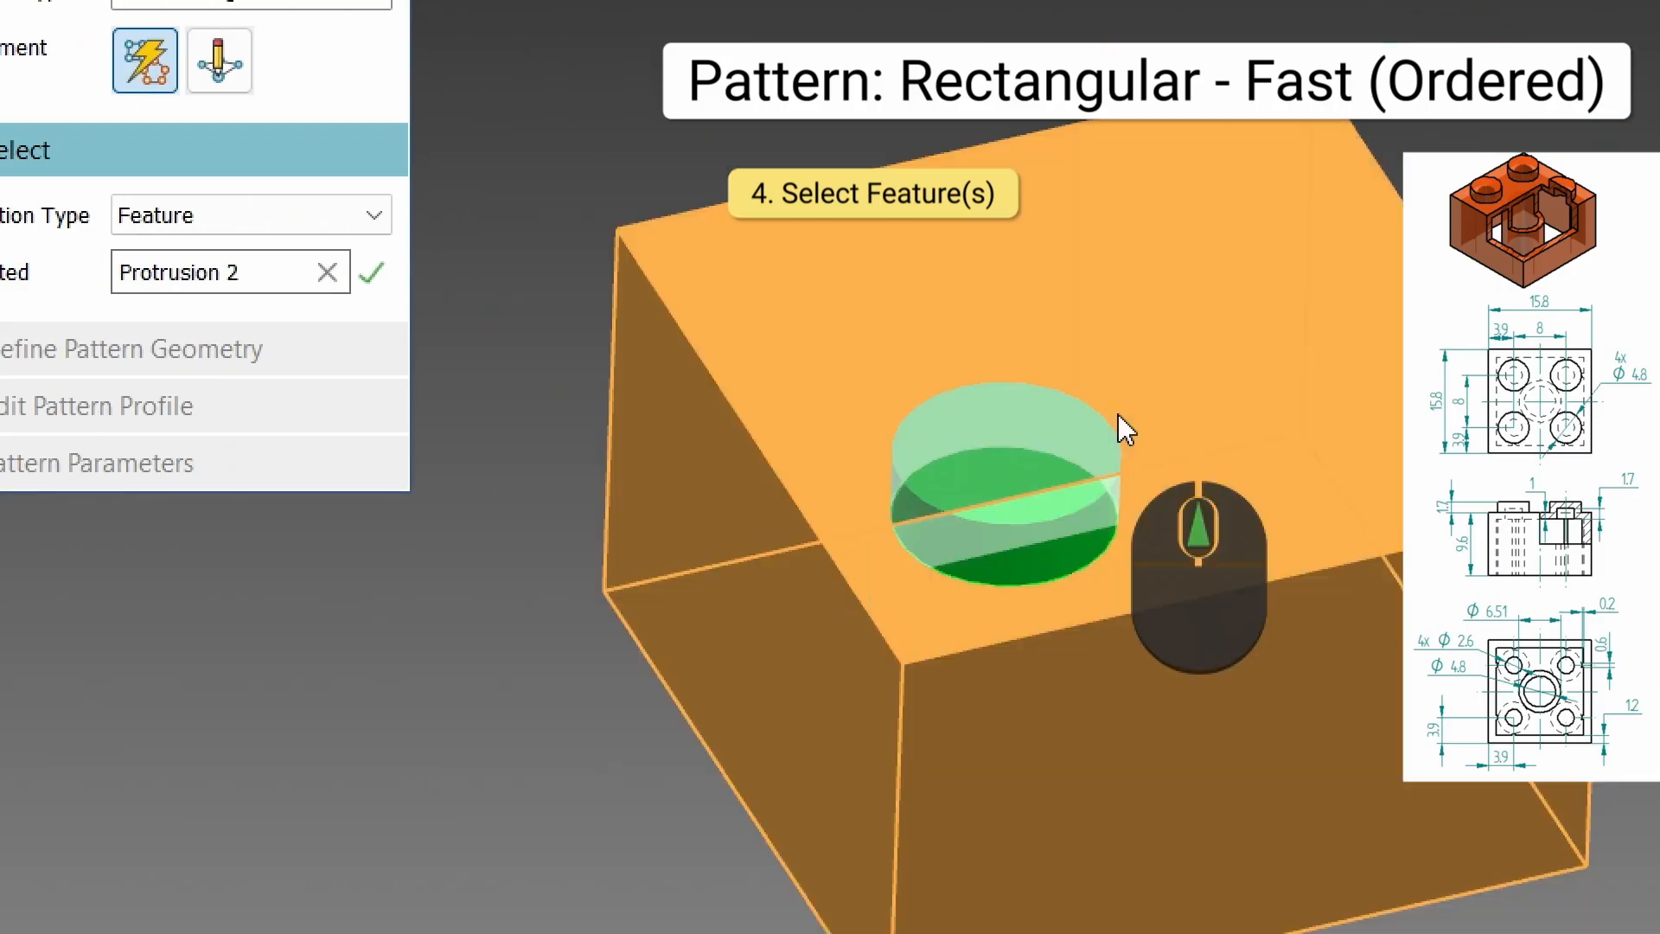
{"action": "scroll", "coordinate": [1118, 414], "scroll_direction": "up", "scroll_amount": 2}
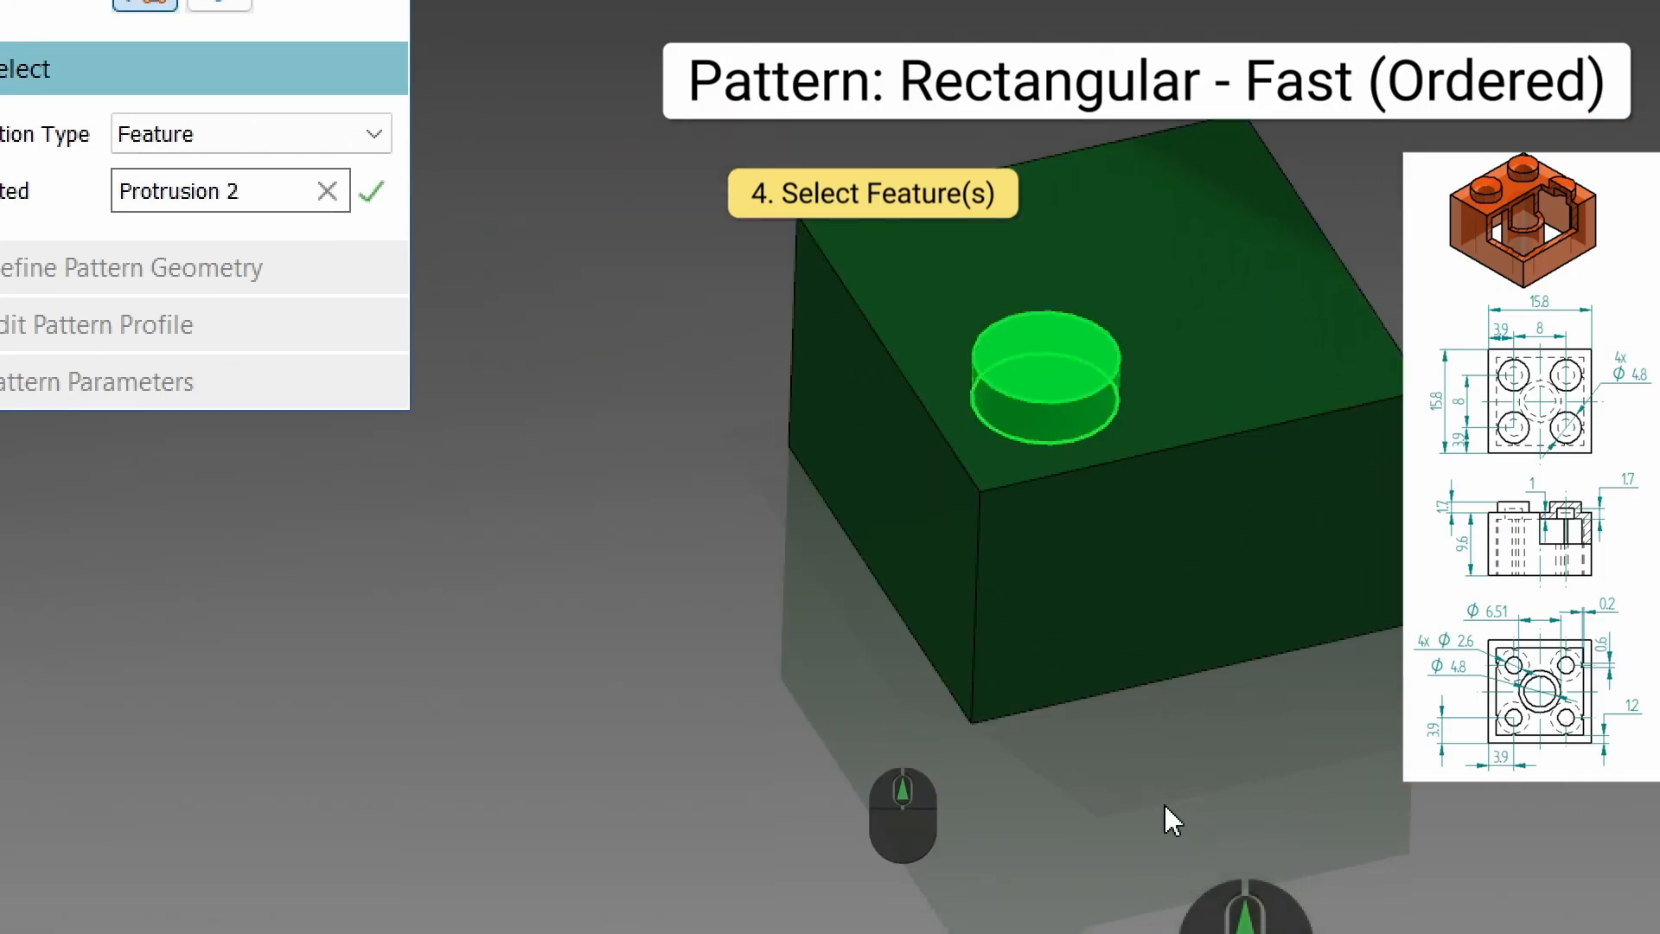
{"action": "middle_click_drag", "start_coordinate": [1145, 749], "coordinate": [1047, 172]}
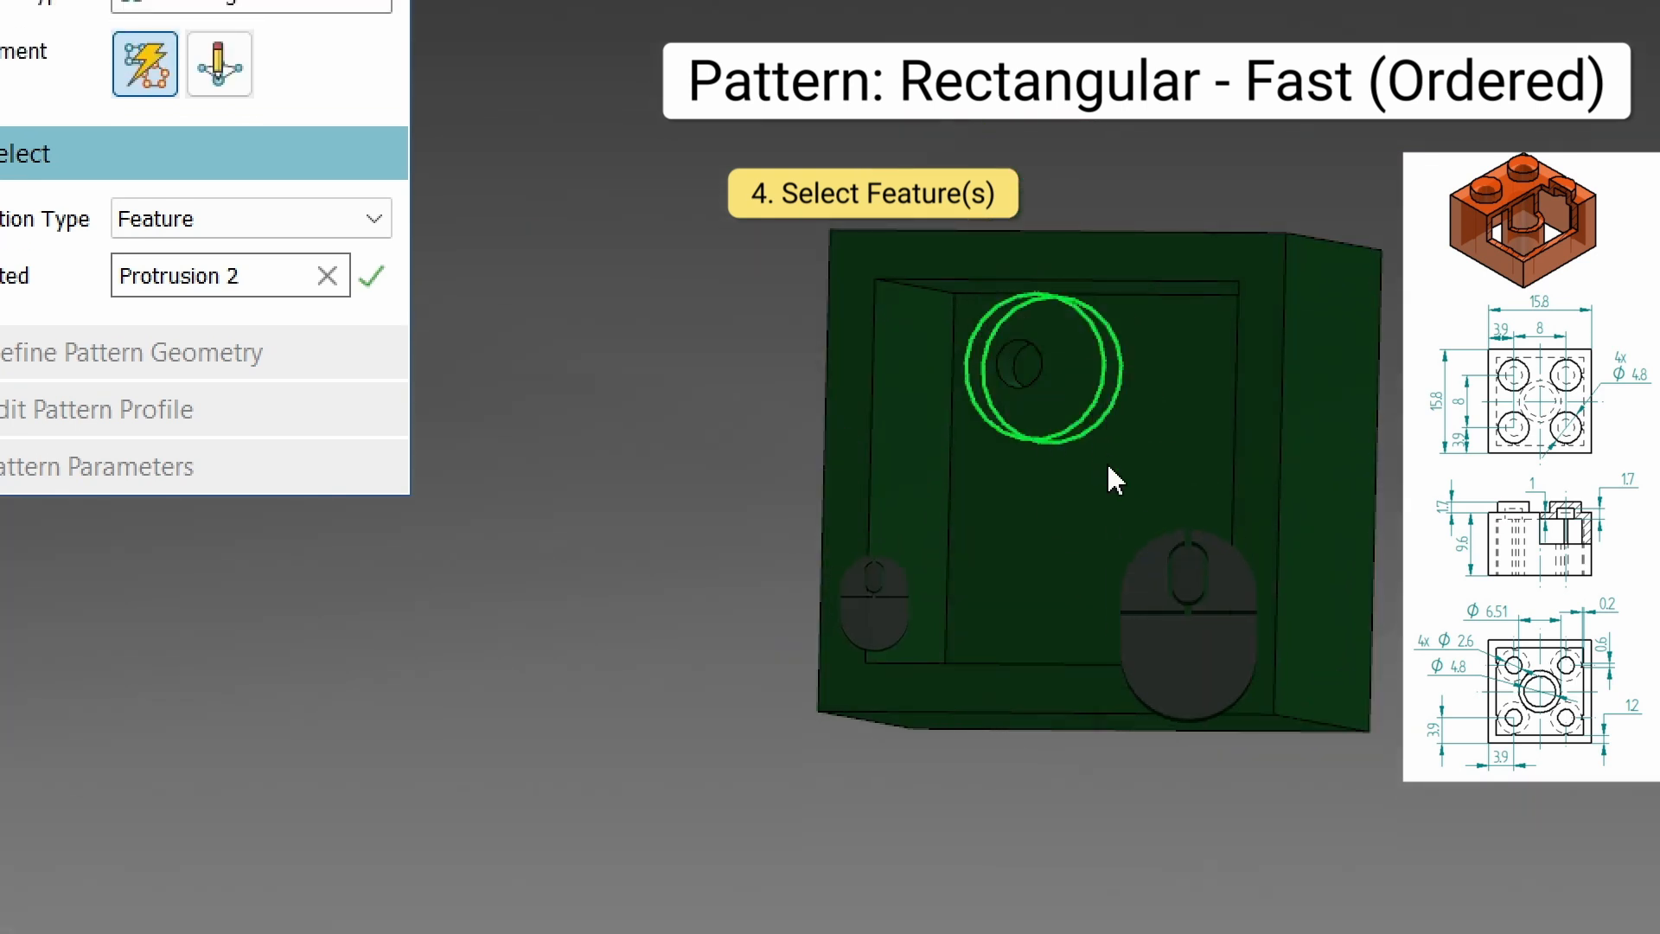
{"action": "left_click", "coordinate": [1019, 368]}
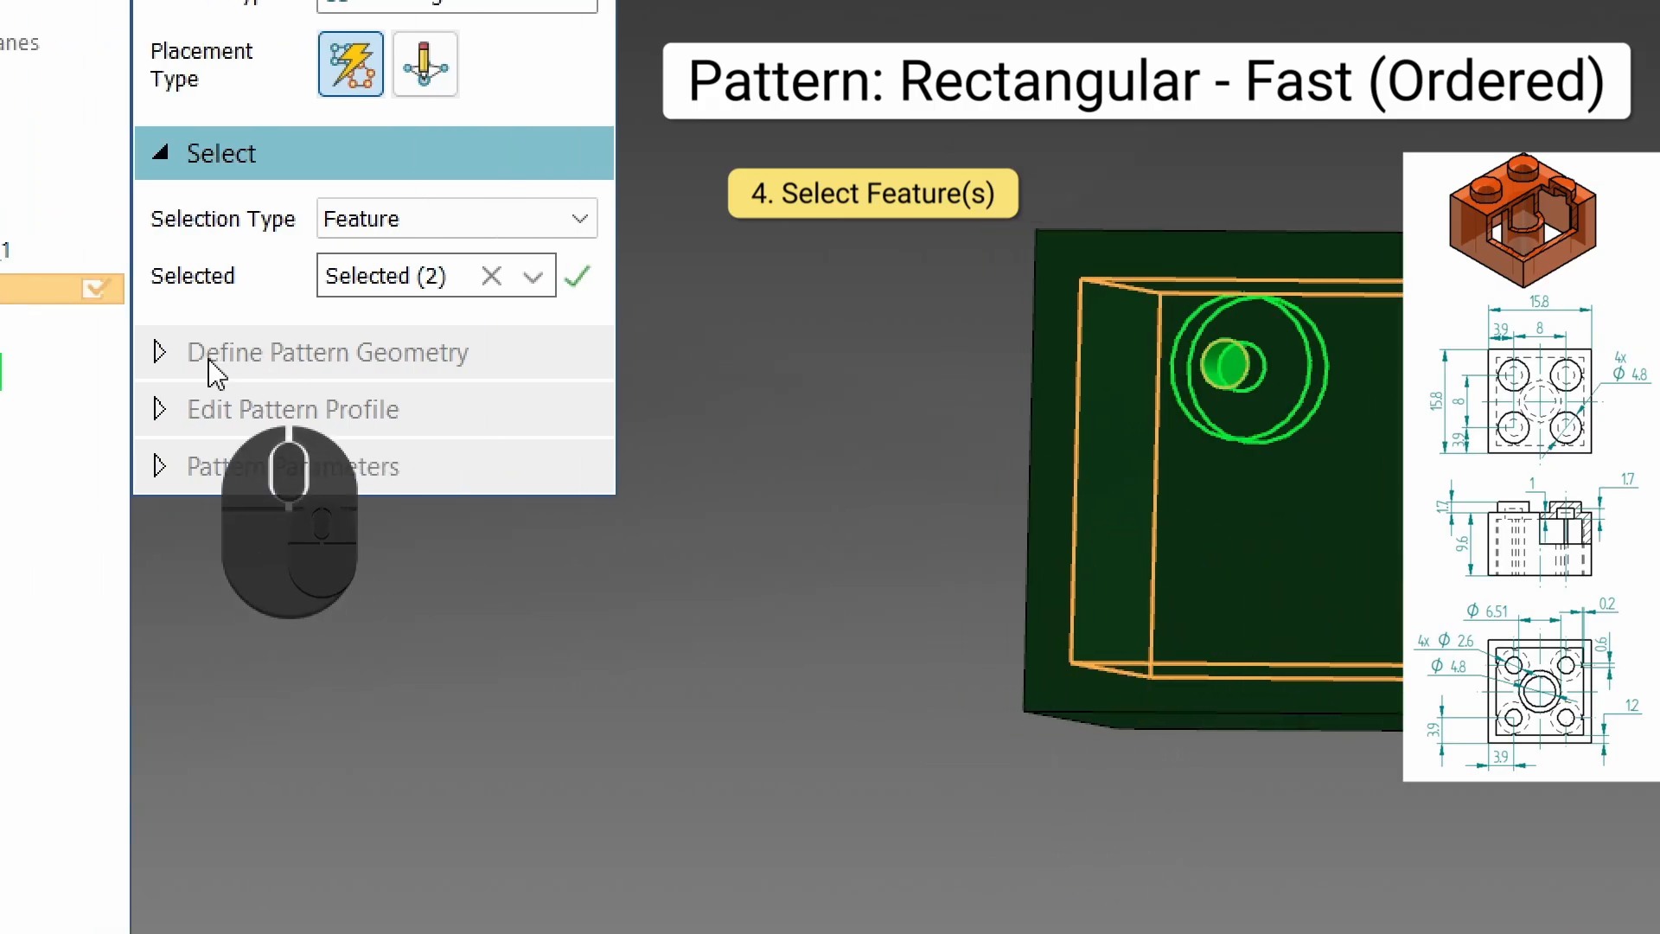
{"action": "mouse_move", "coordinate": [424, 286]}
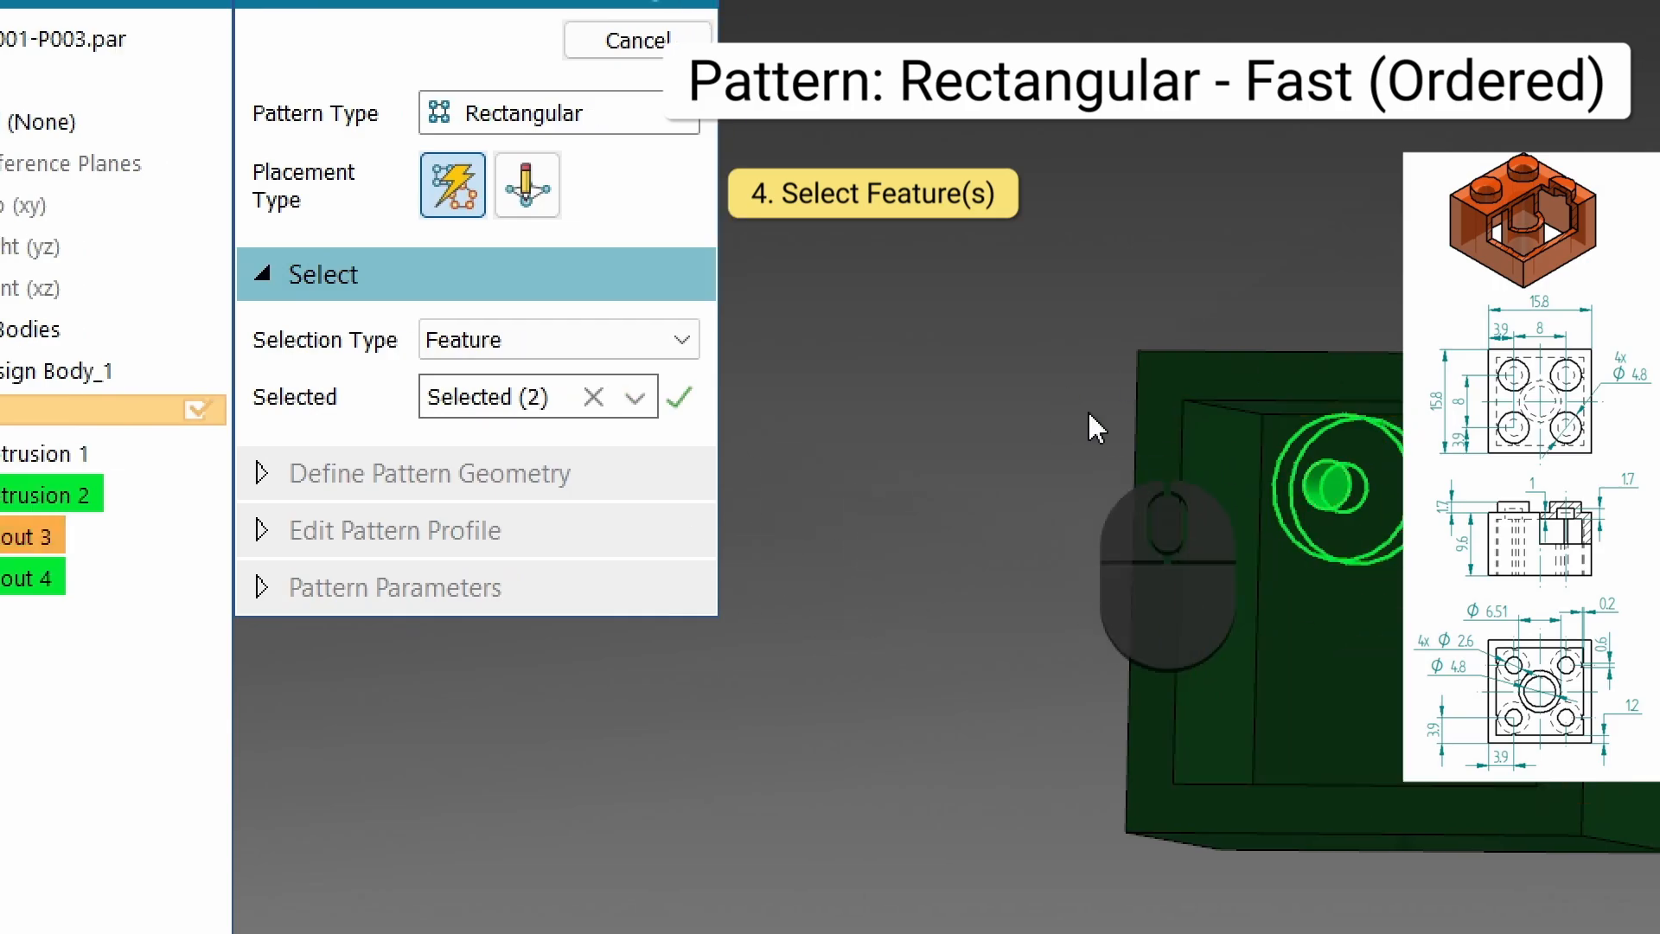
{"action": "left_click", "coordinate": [680, 399]}
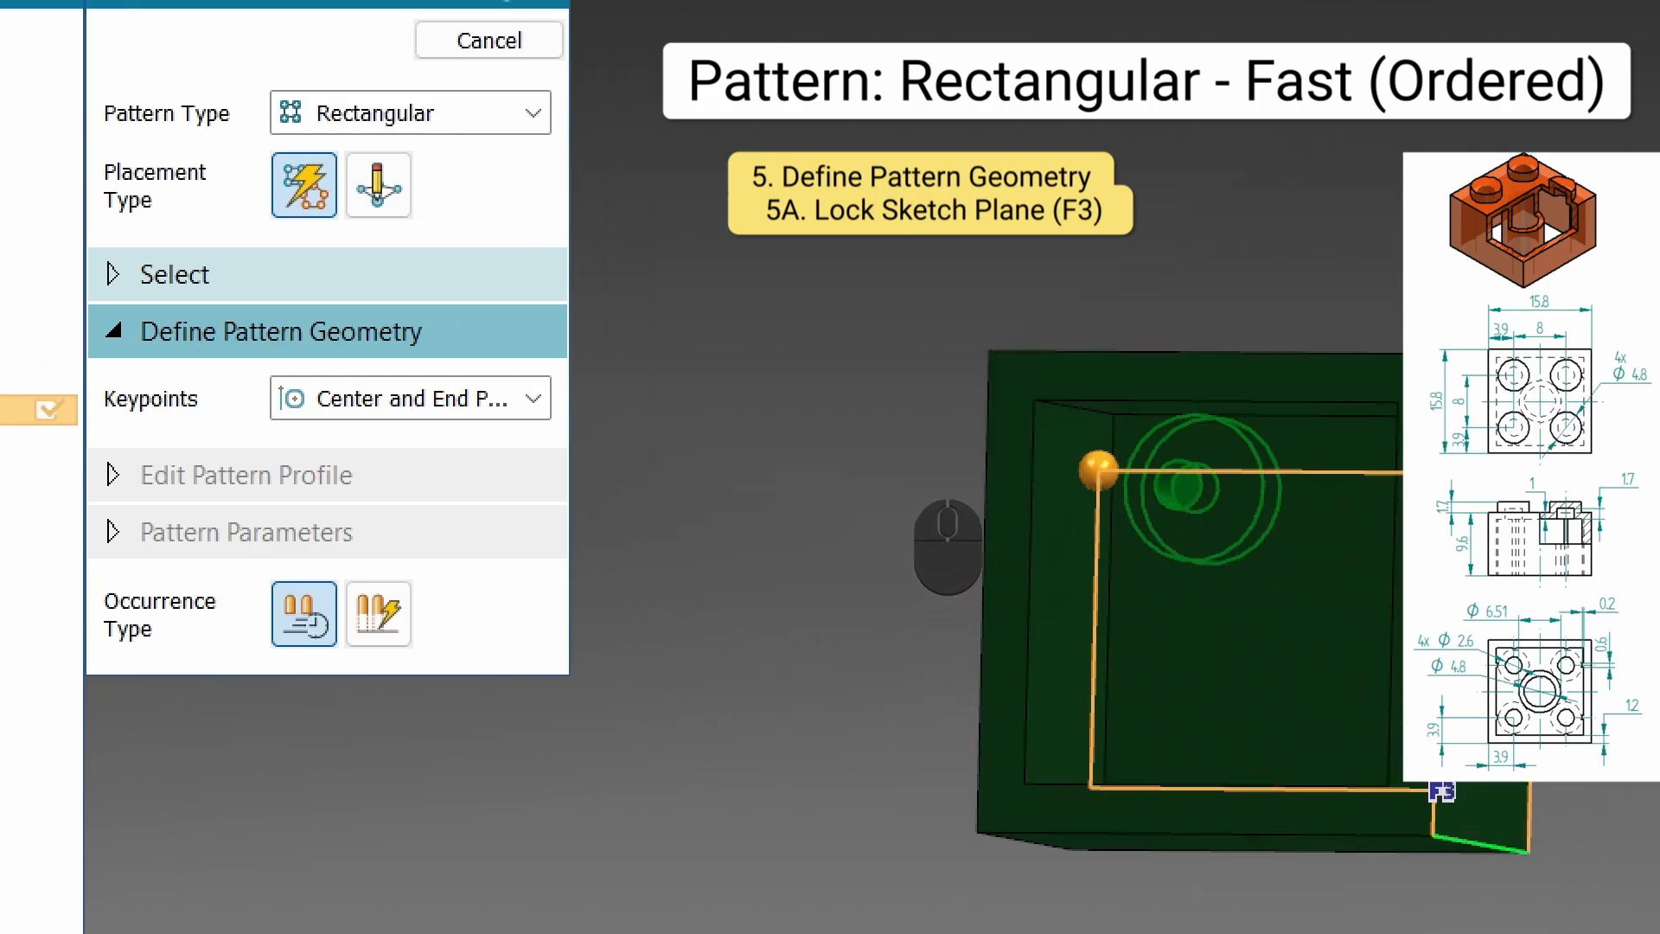
Lock the brick's top face as the pattern plane and place the rectangular pattern on it
{"action": "key", "text": "F3"}
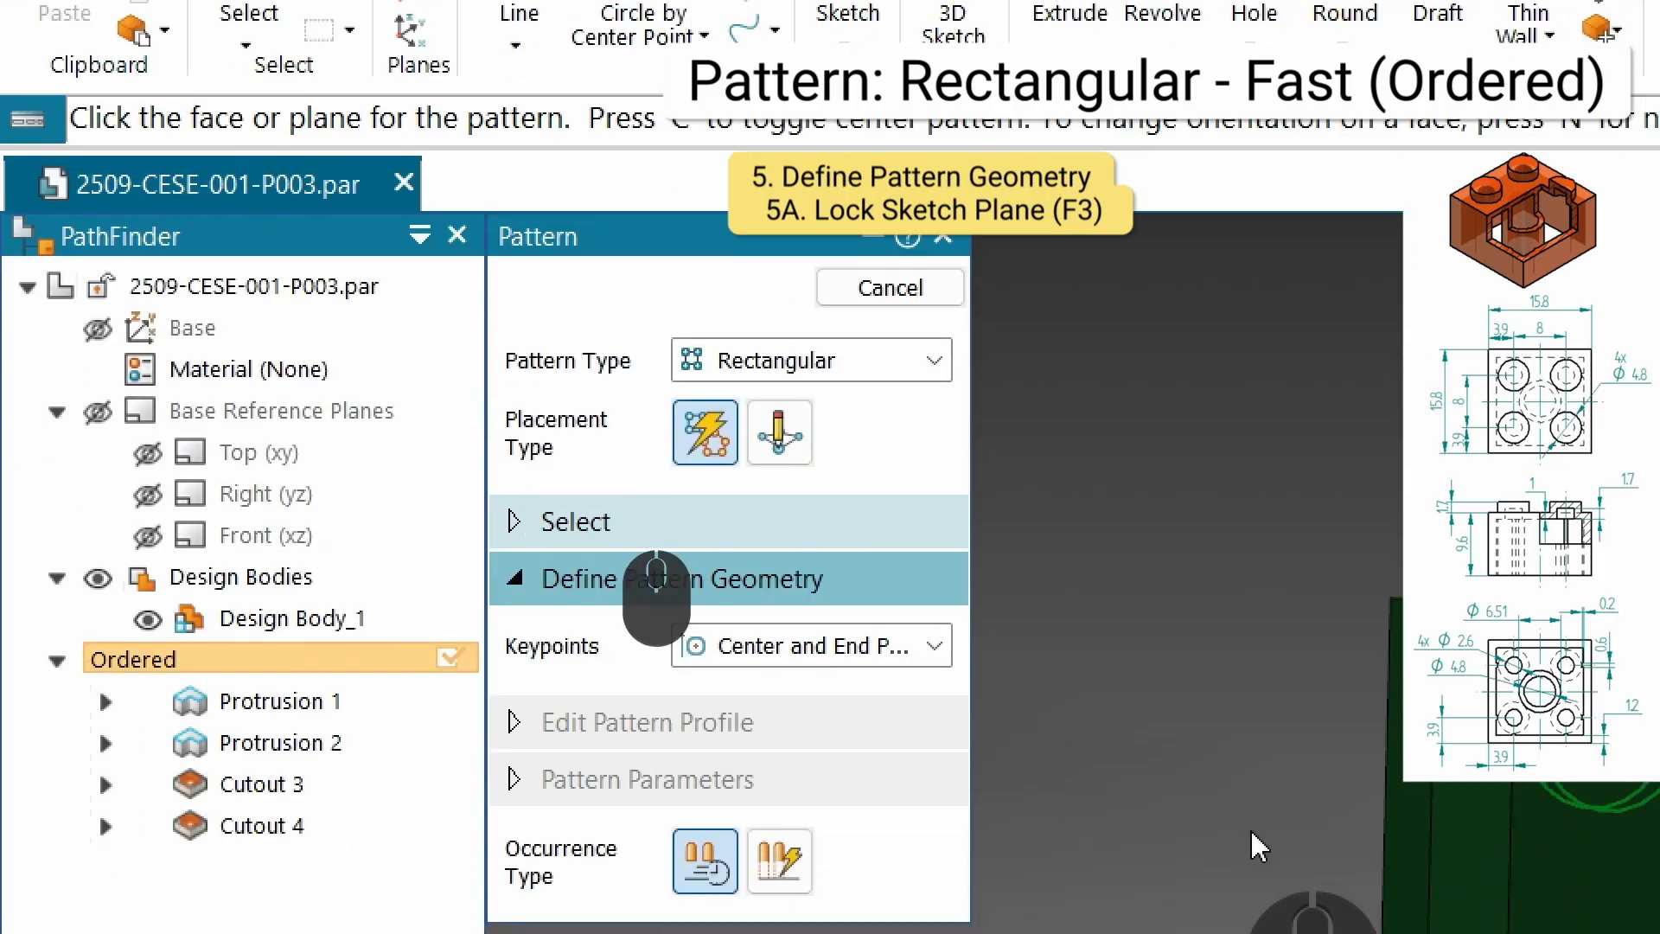
{"action": "key", "text": "F3"}
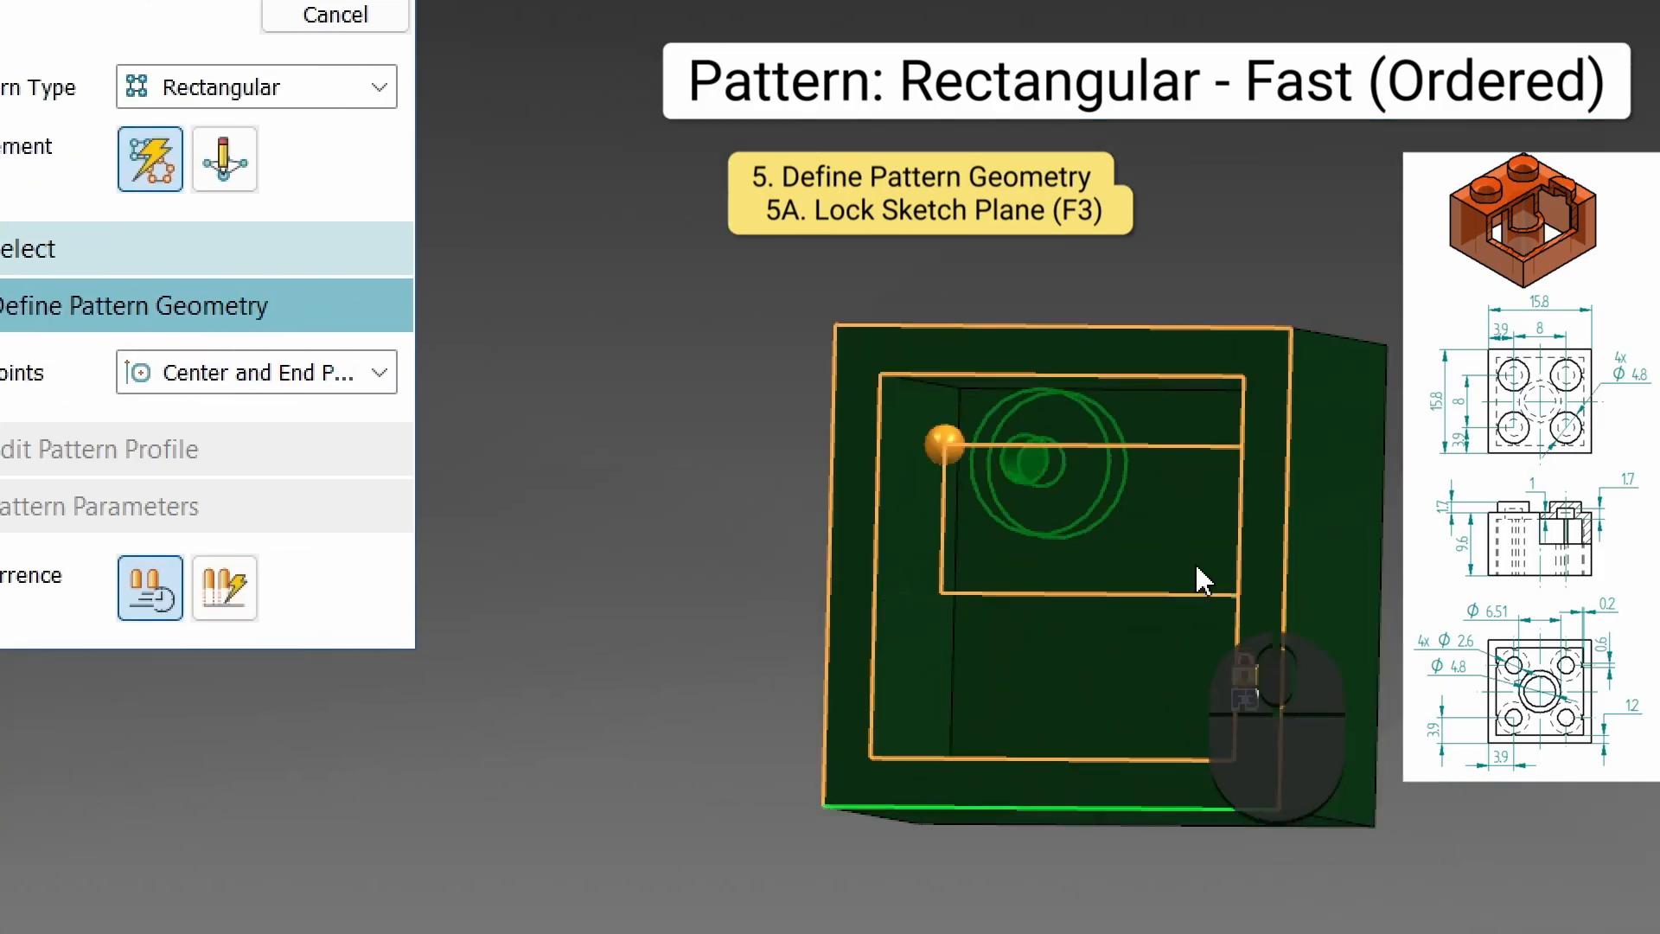
{"action": "middle_click_drag", "start_coordinate": [1183, 183], "coordinate": [1282, 446]}
{"action": "key", "text": "F3"}
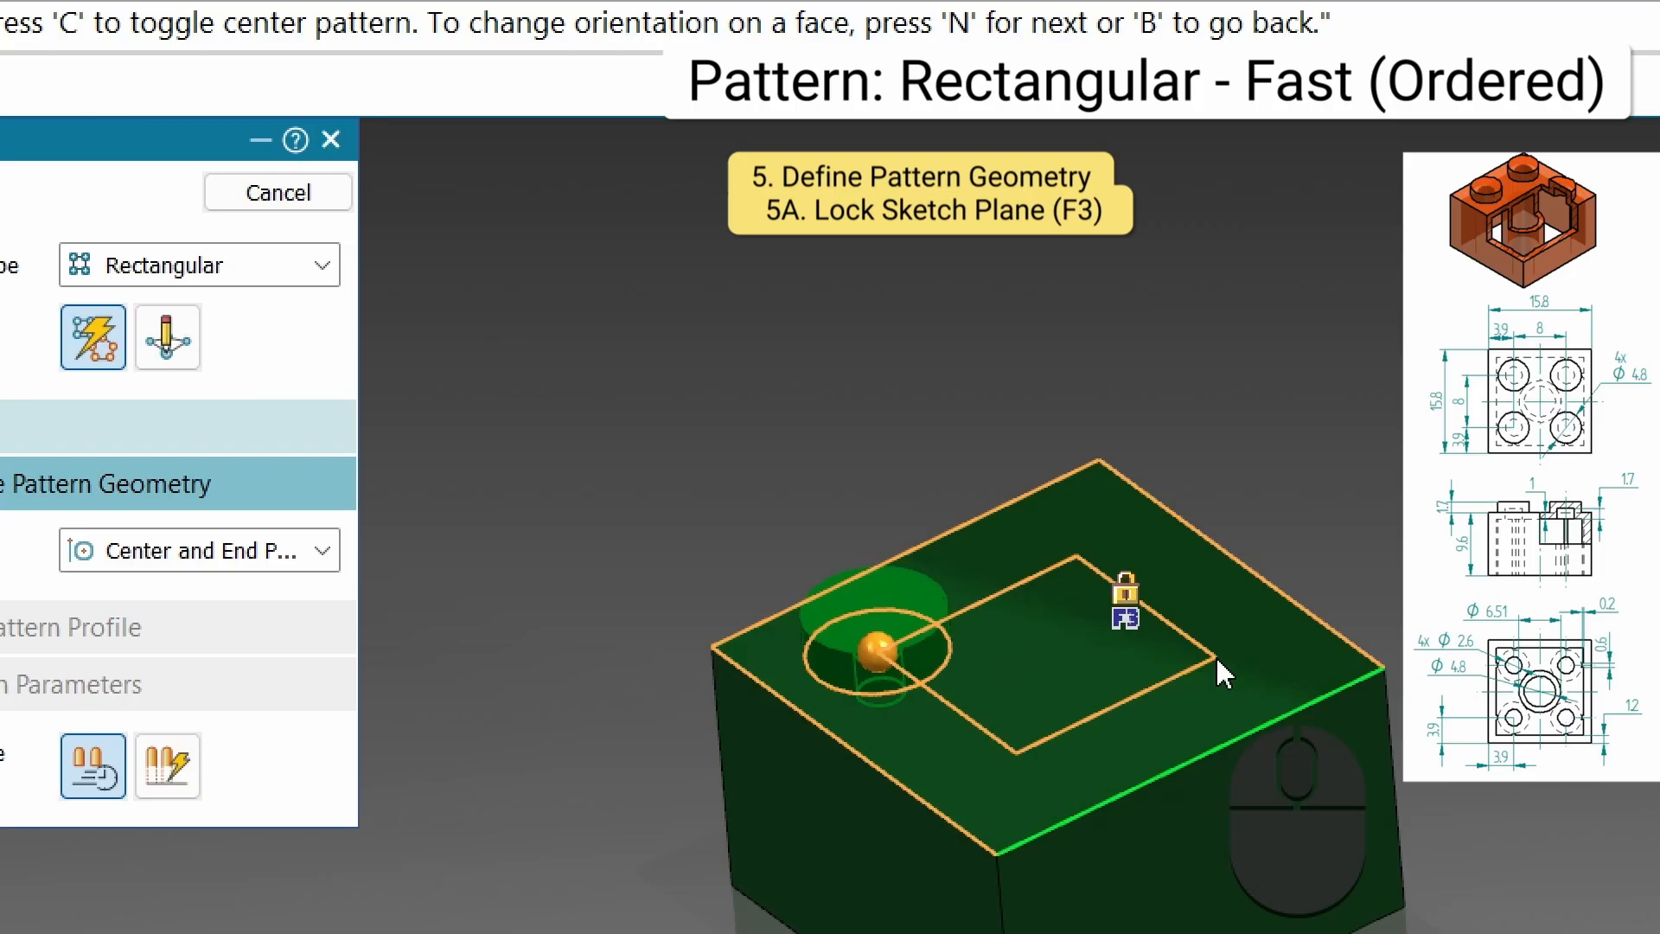
{"action": "key", "text": "F3"}
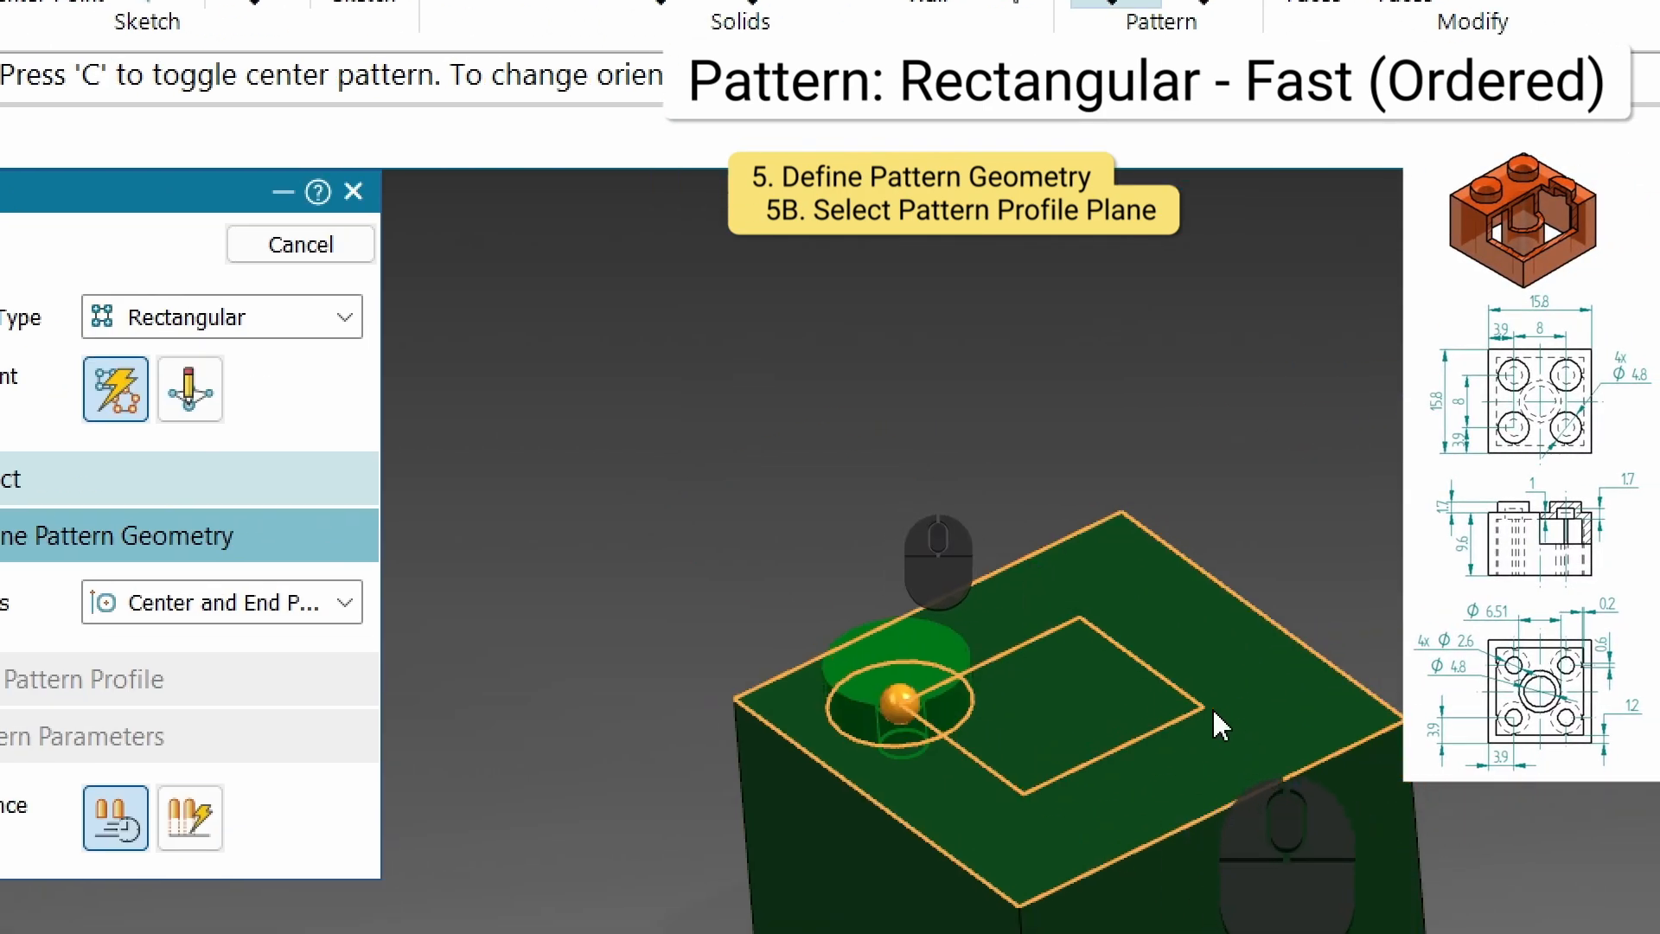
{"action": "left_click", "coordinate": [1217, 708]}
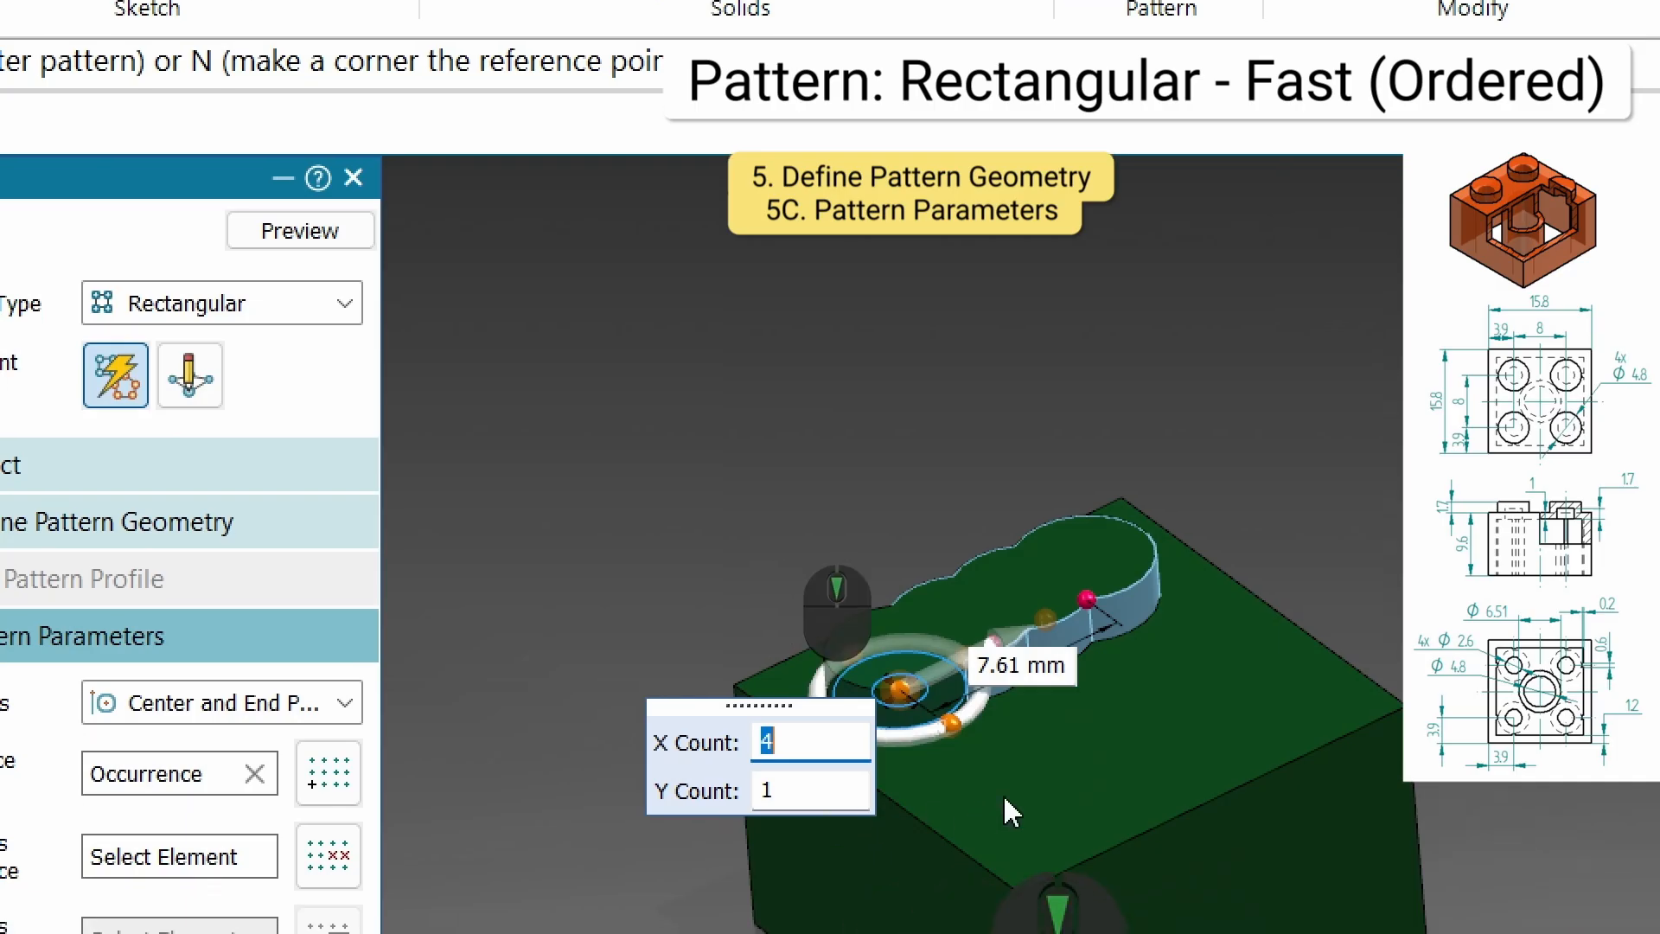
Set the pattern's X count to 2 and its Y count to 2
{"action": "scroll", "coordinate": [987, 767], "scroll_direction": "down", "scroll_amount": 2}
{"action": "scroll", "coordinate": [991, 719], "scroll_direction": "up", "scroll_amount": 2}
{"action": "scroll", "coordinate": [960, 703], "scroll_direction": "down", "scroll_amount": 3}
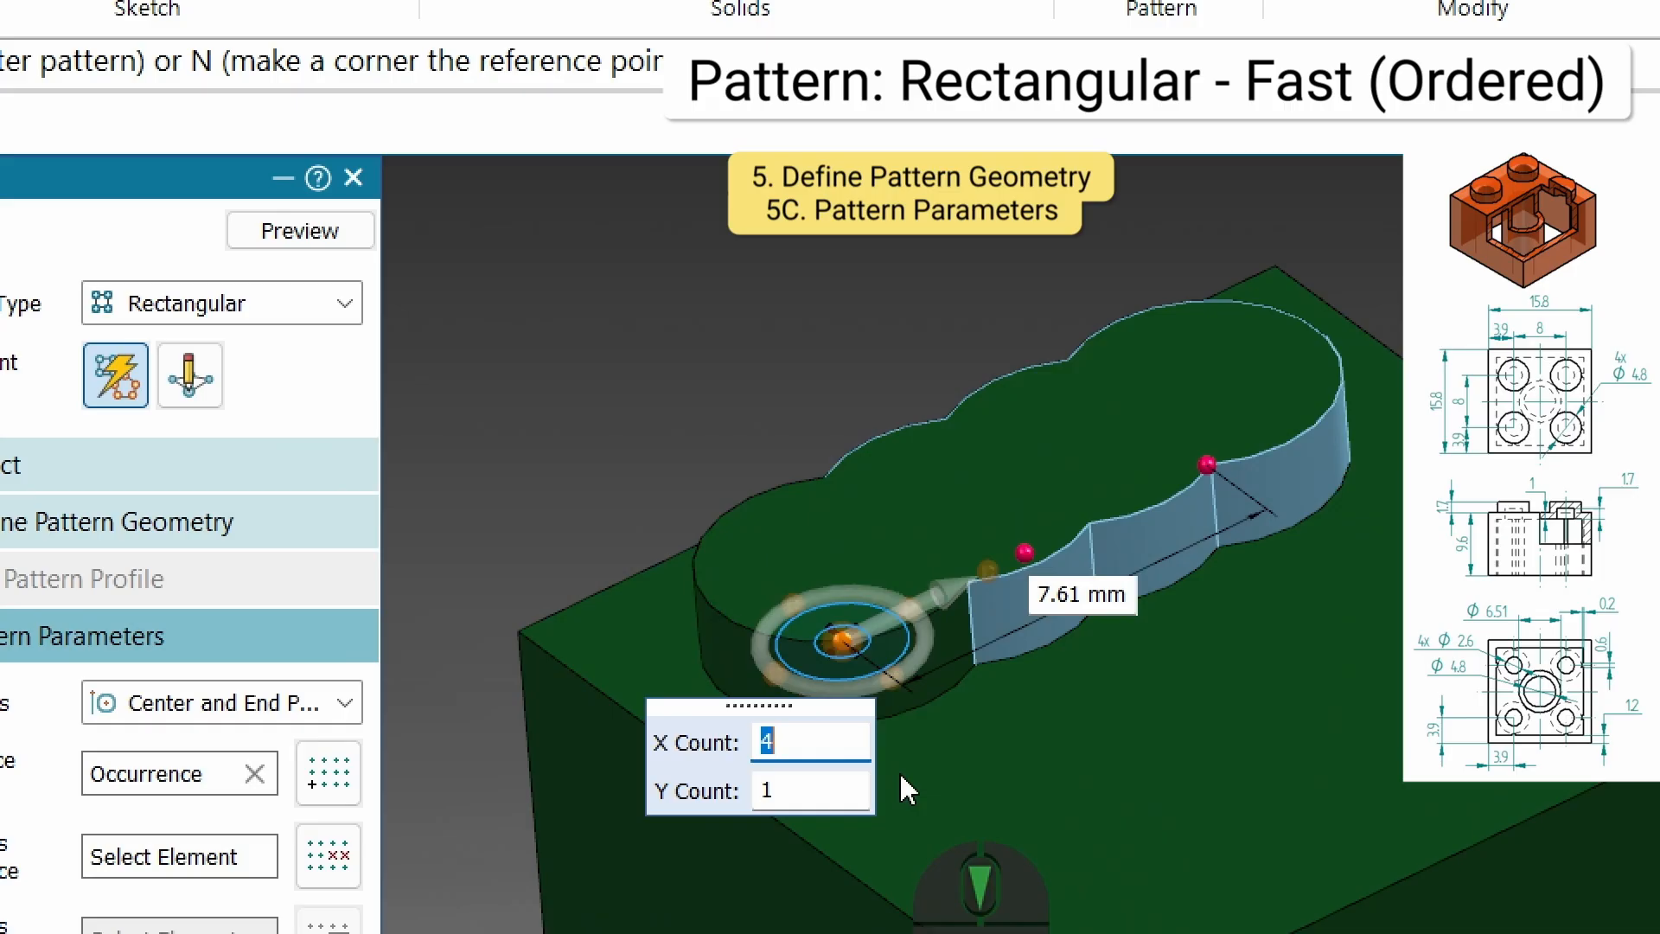
{"action": "type", "text": "2"}
{"action": "key", "text": "Tab"}
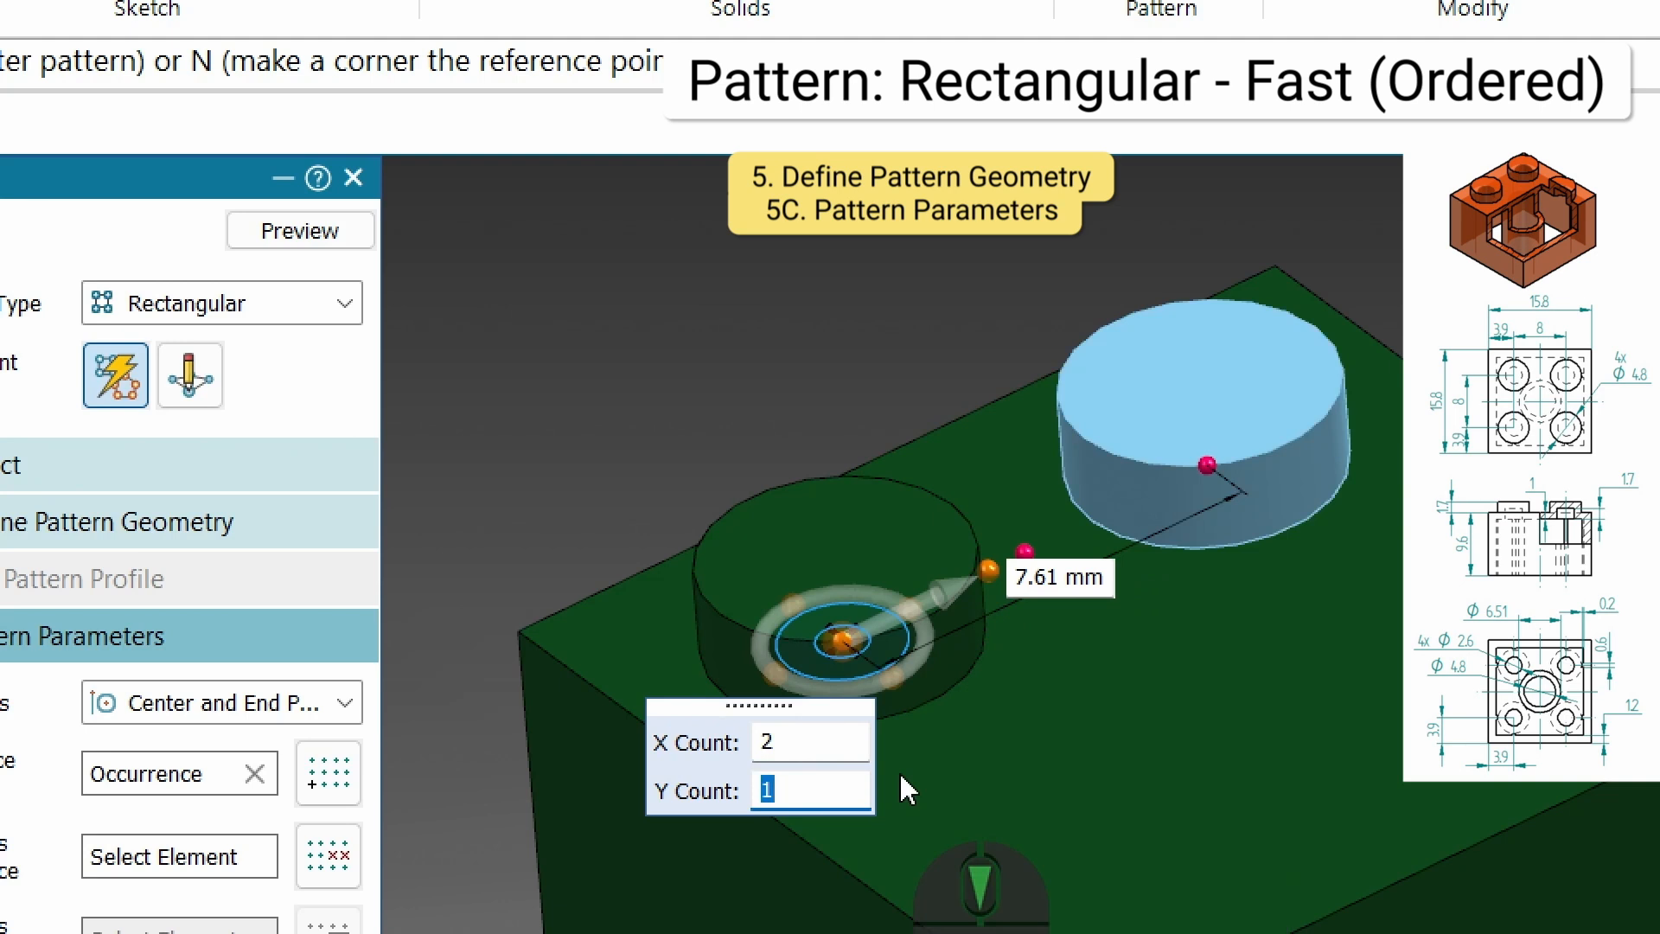
{"action": "type", "text": "2"}
{"action": "key", "text": "Tab"}
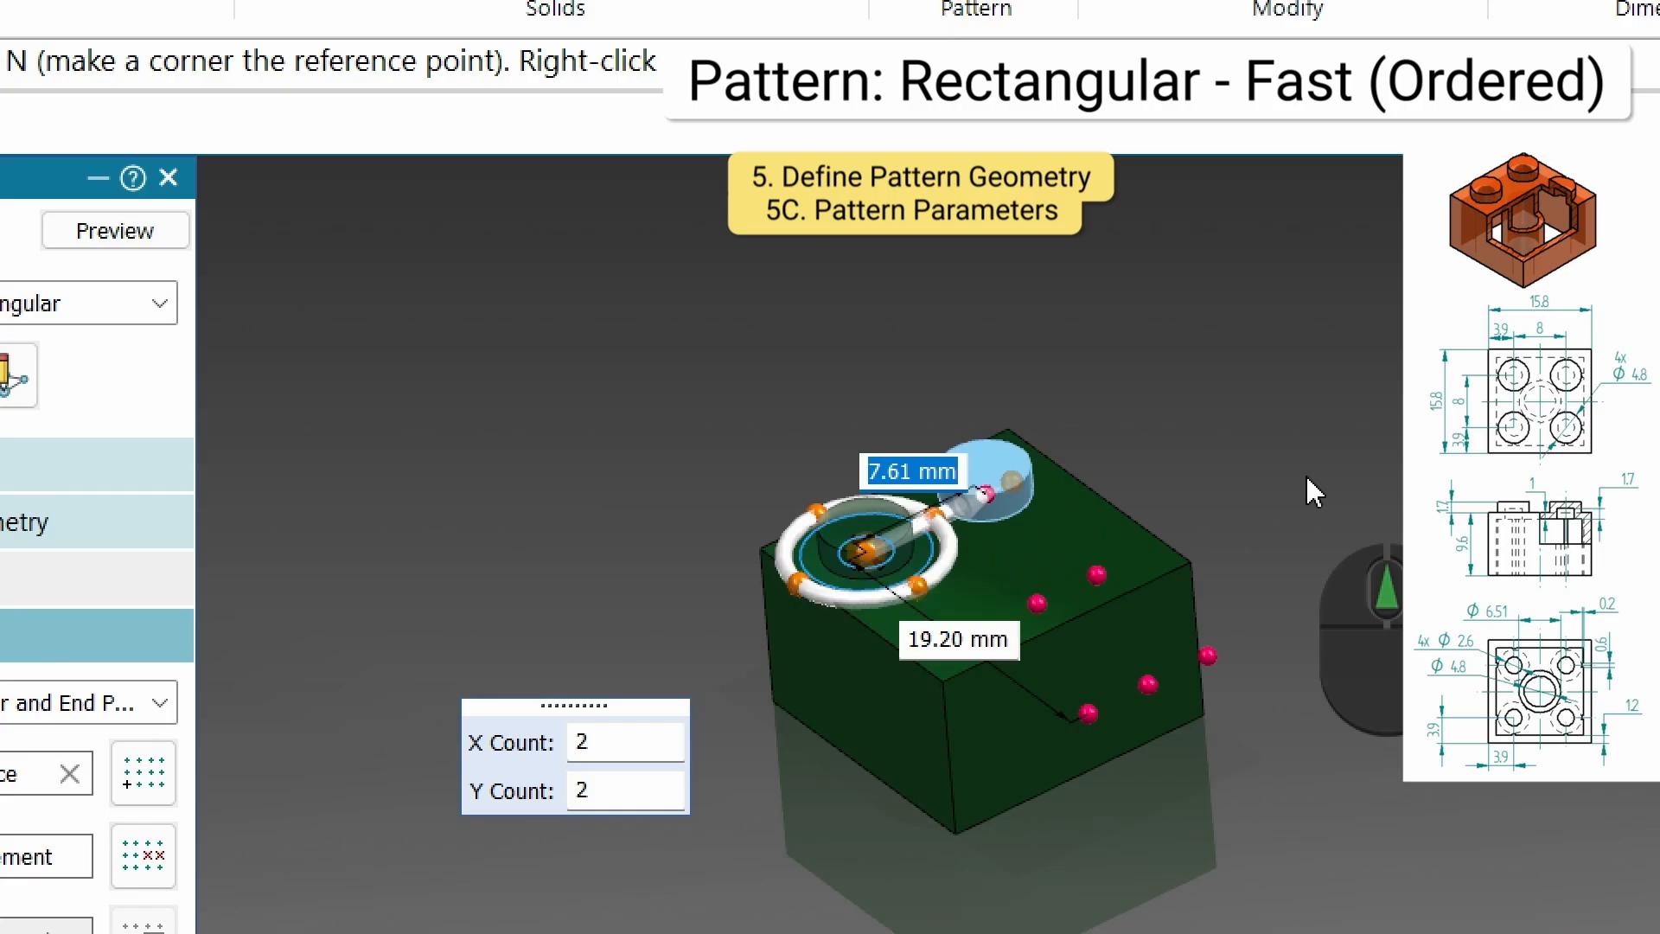
Set the pattern spacing to 8 mm in both directions
{"action": "type", "text": "8"}
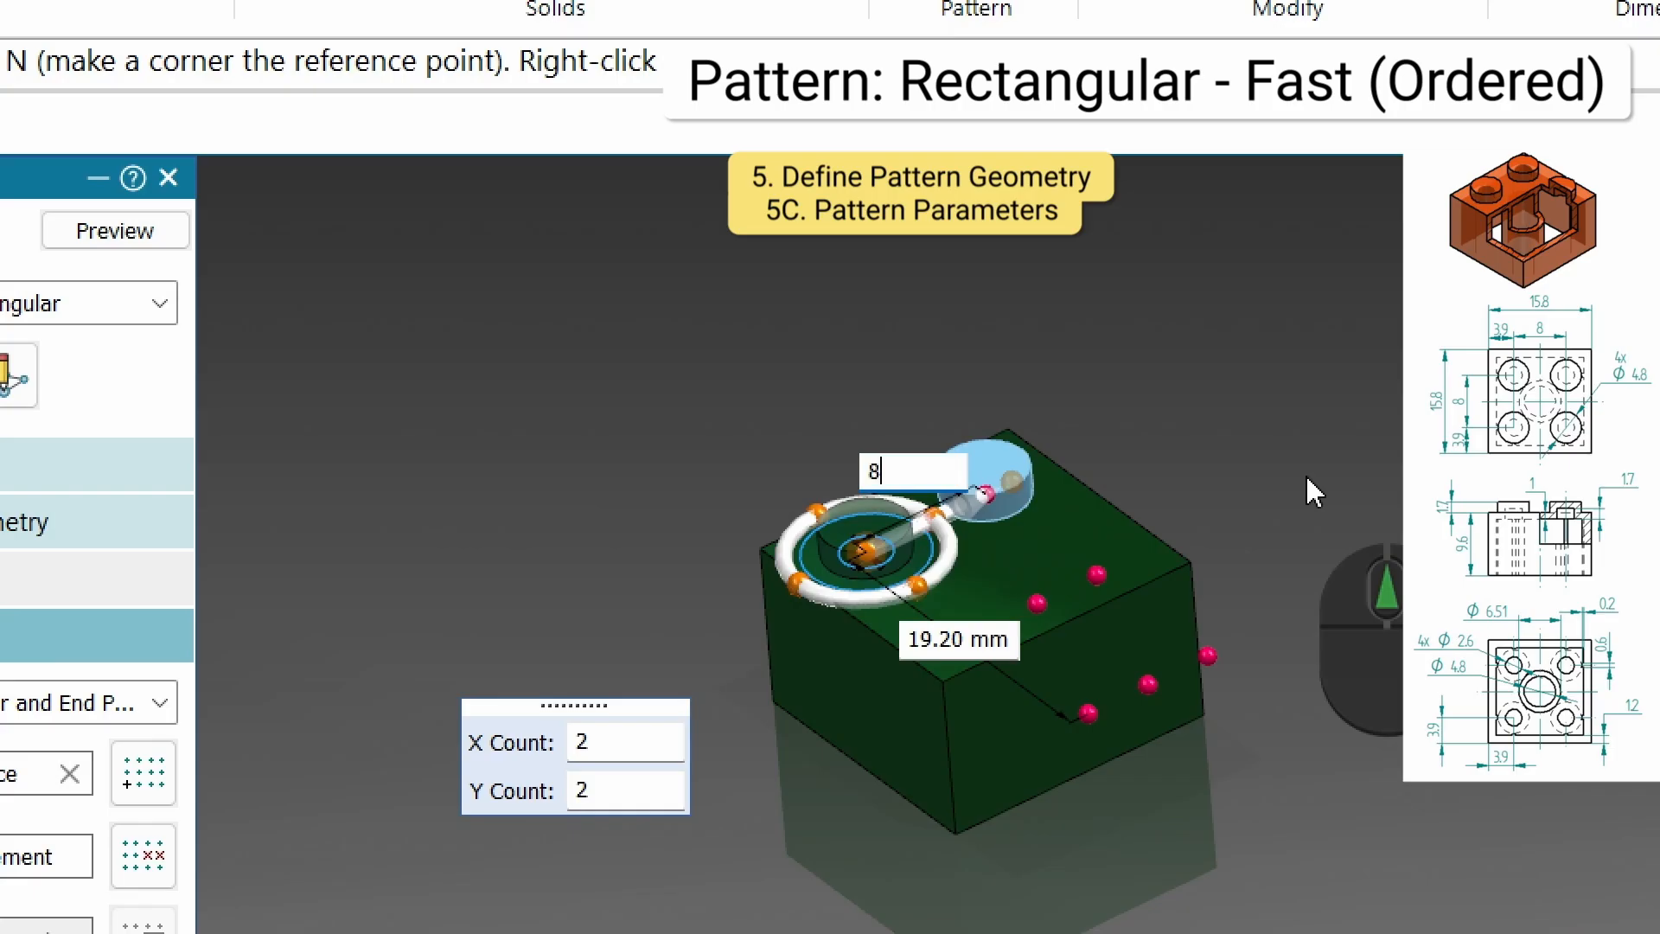
{"action": "key", "text": "Tab"}
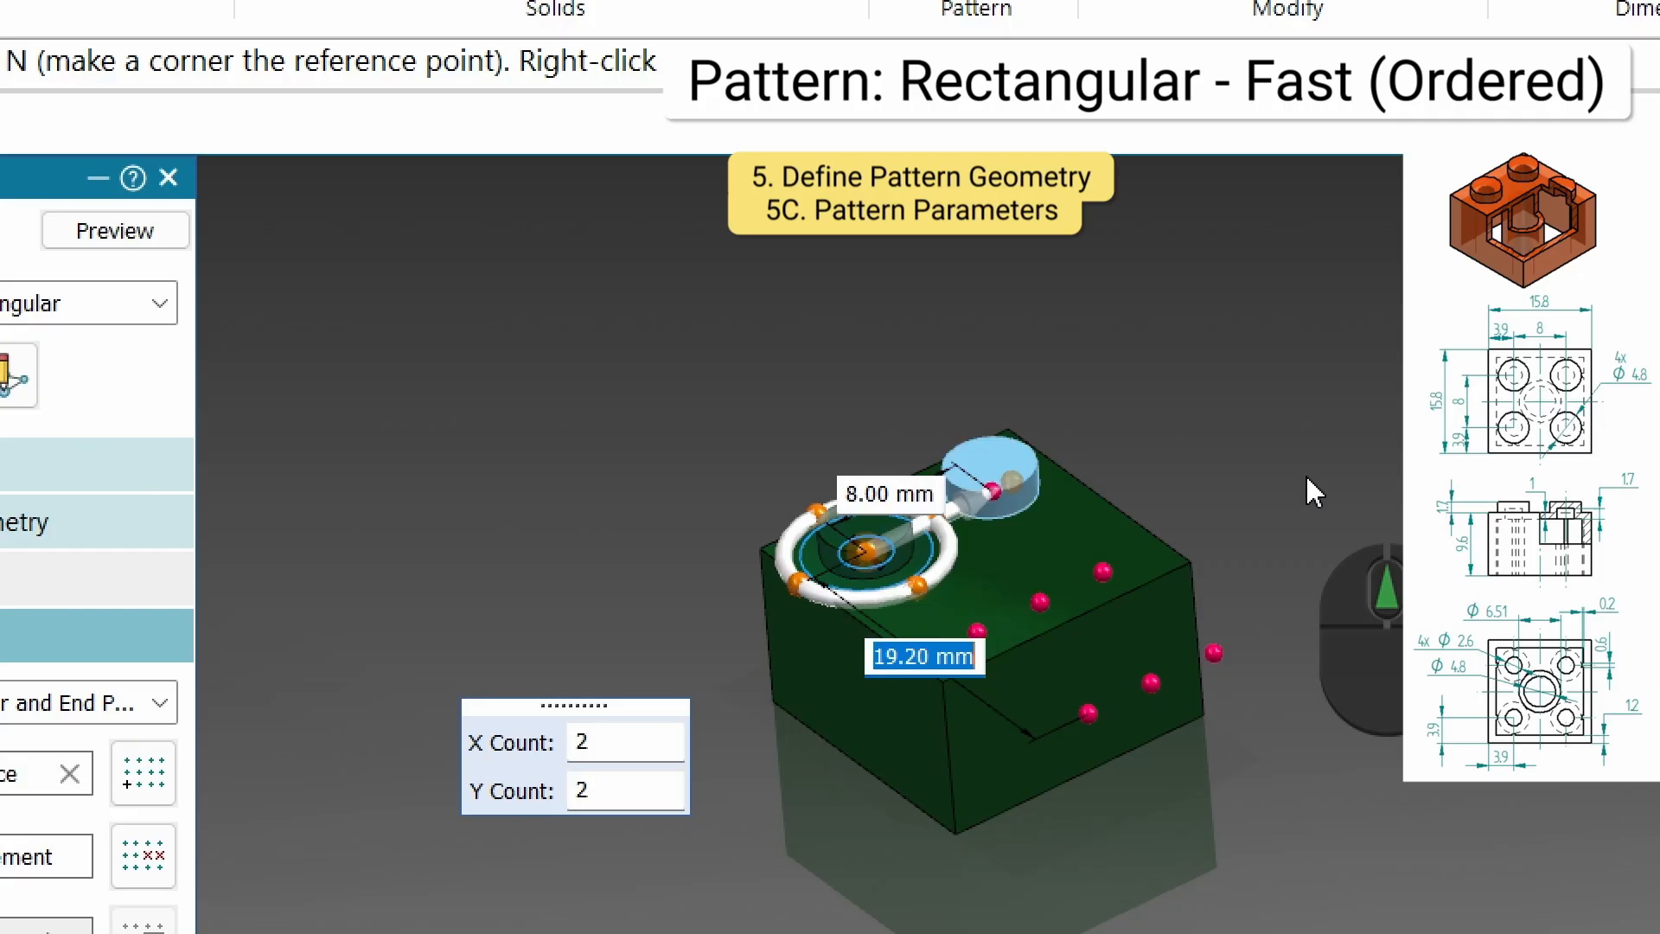
{"action": "type", "text": "8"}
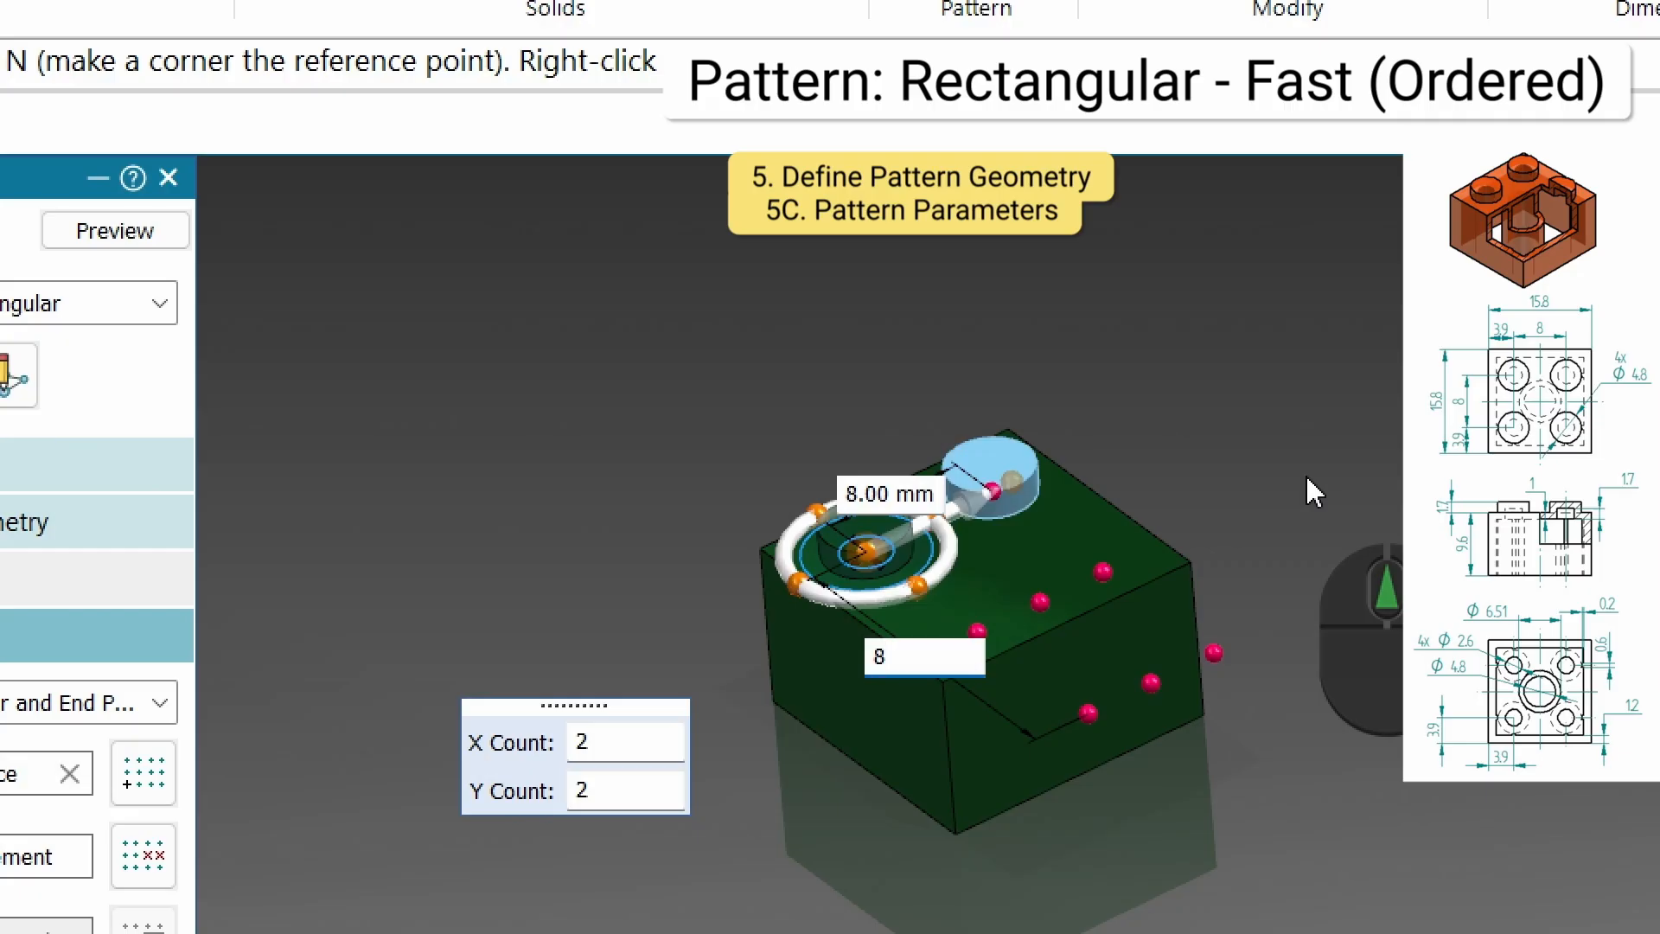
{"action": "key", "text": "Tab"}
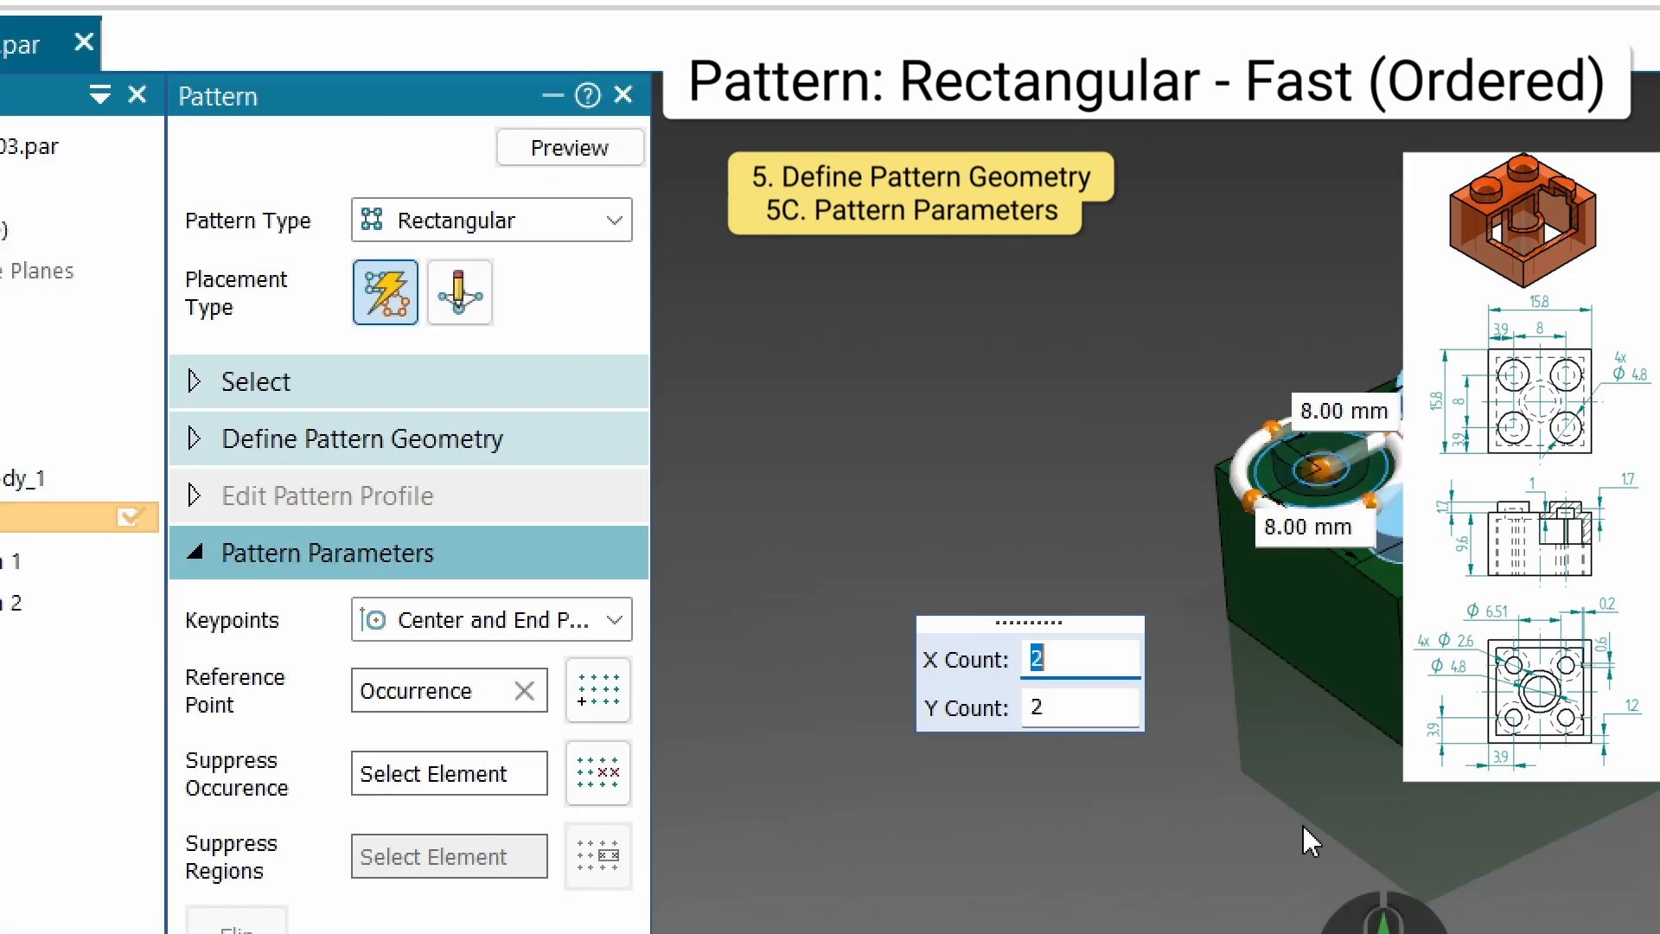
Preview the rectangular pattern of the stud and cutout and finish the feature
{"action": "type", "text": "4"}
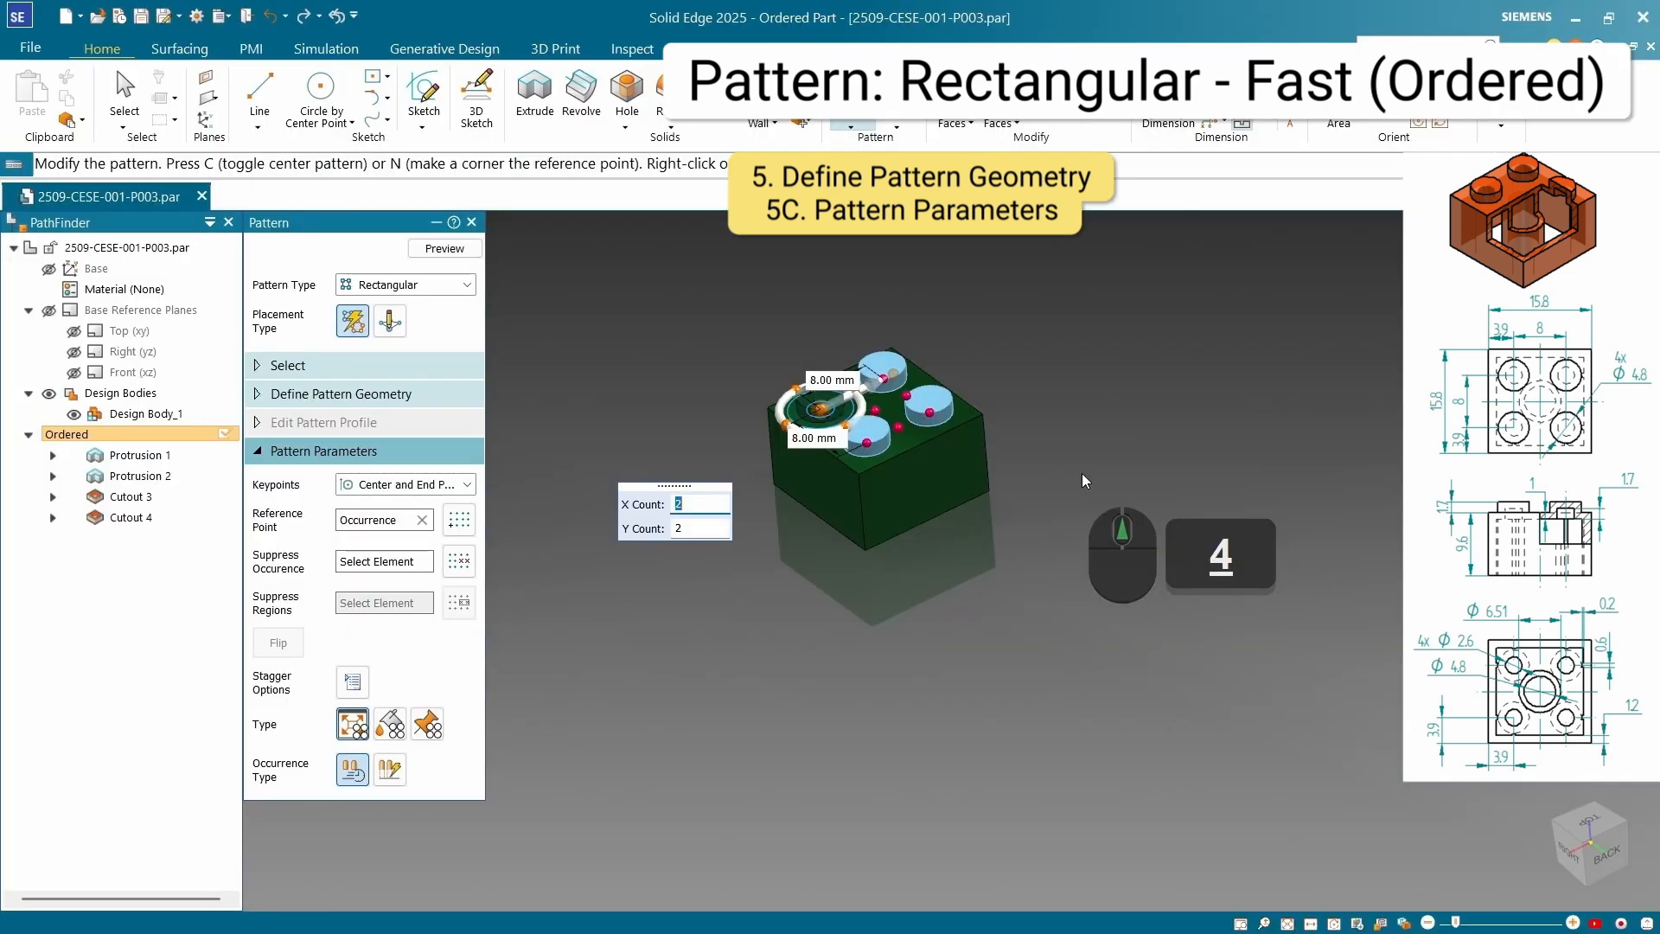
{"action": "key", "text": "Return"}
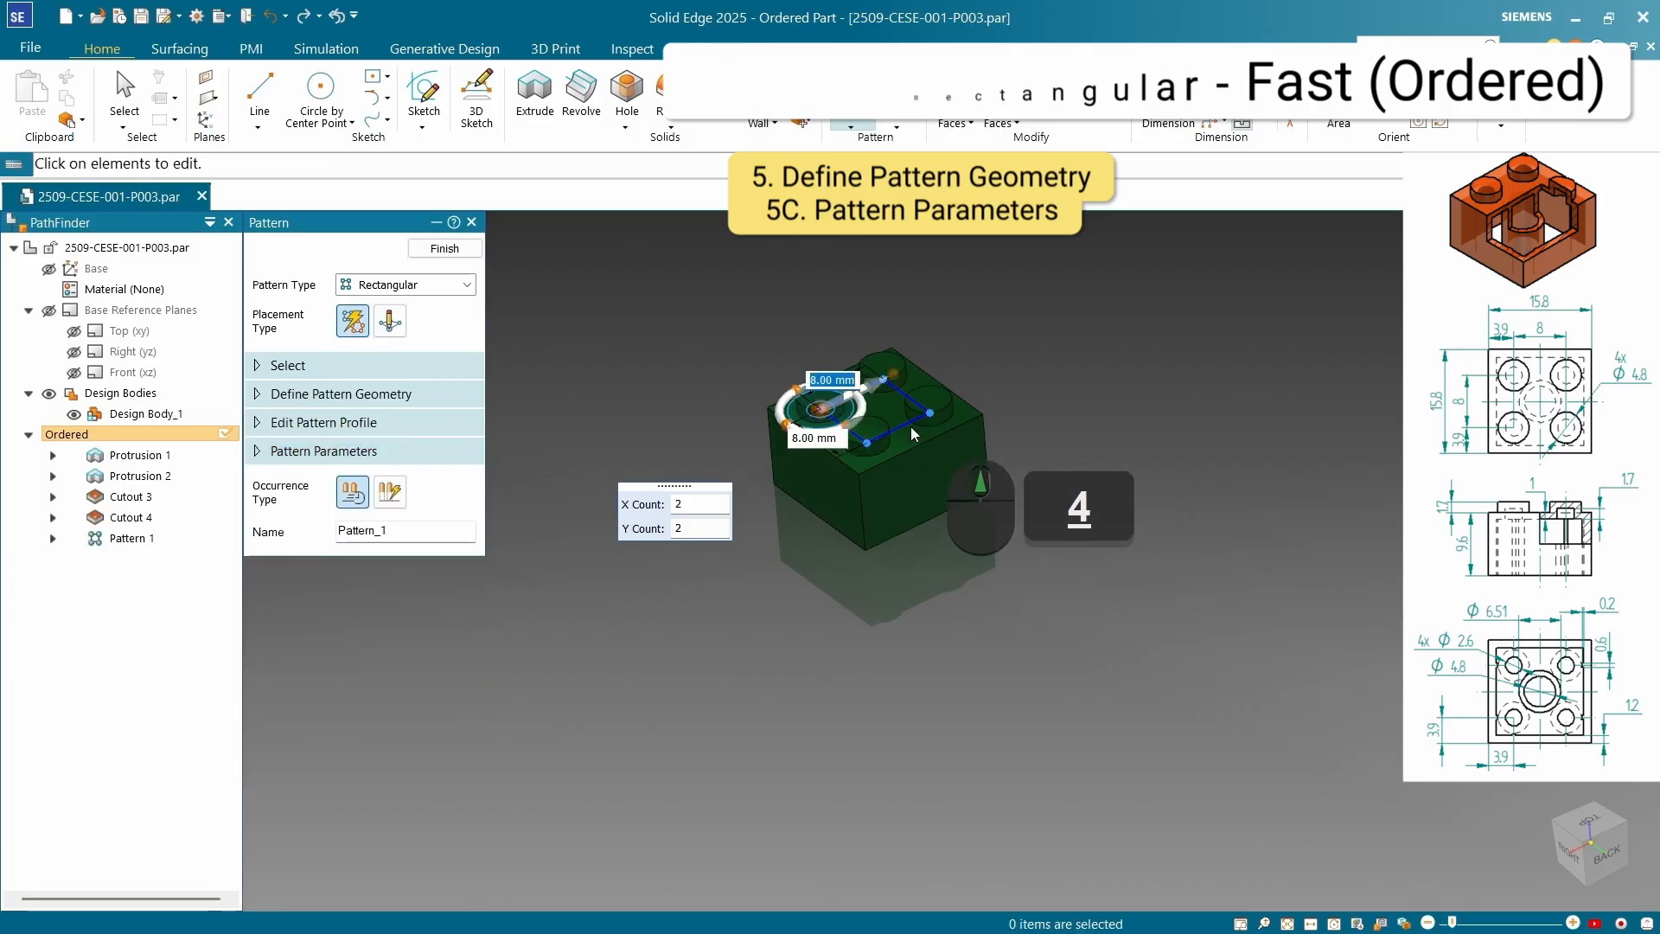
{"action": "scroll", "coordinate": [817, 372], "scroll_direction": "up", "scroll_amount": 5}
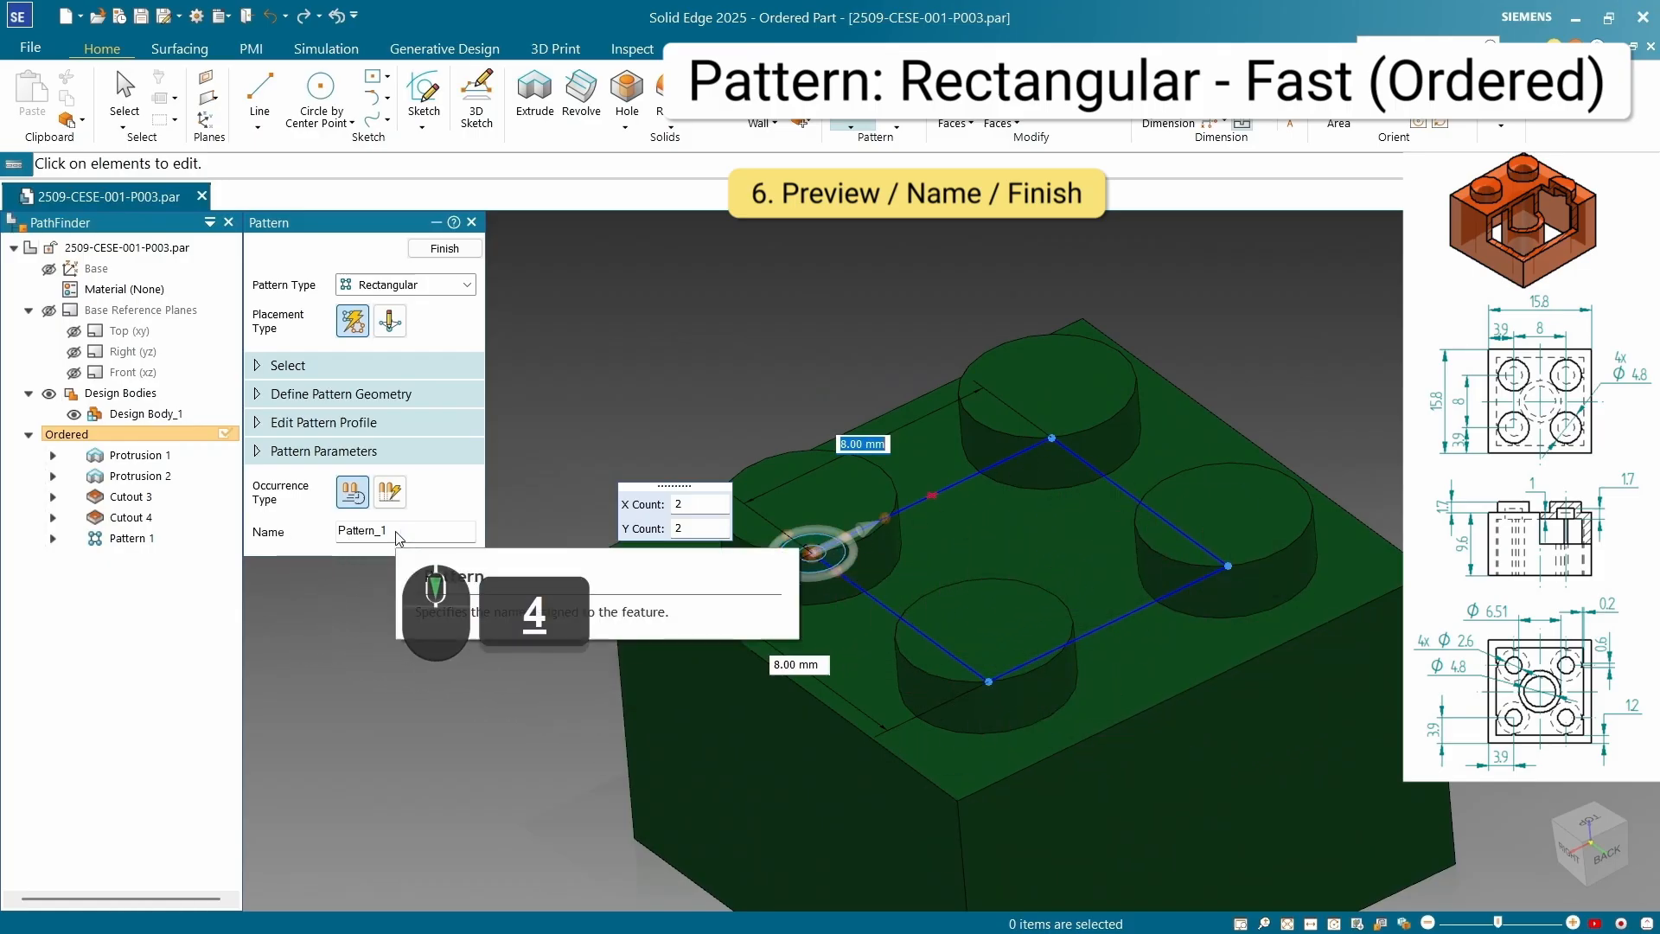
{"action": "left_click", "coordinate": [445, 248]}
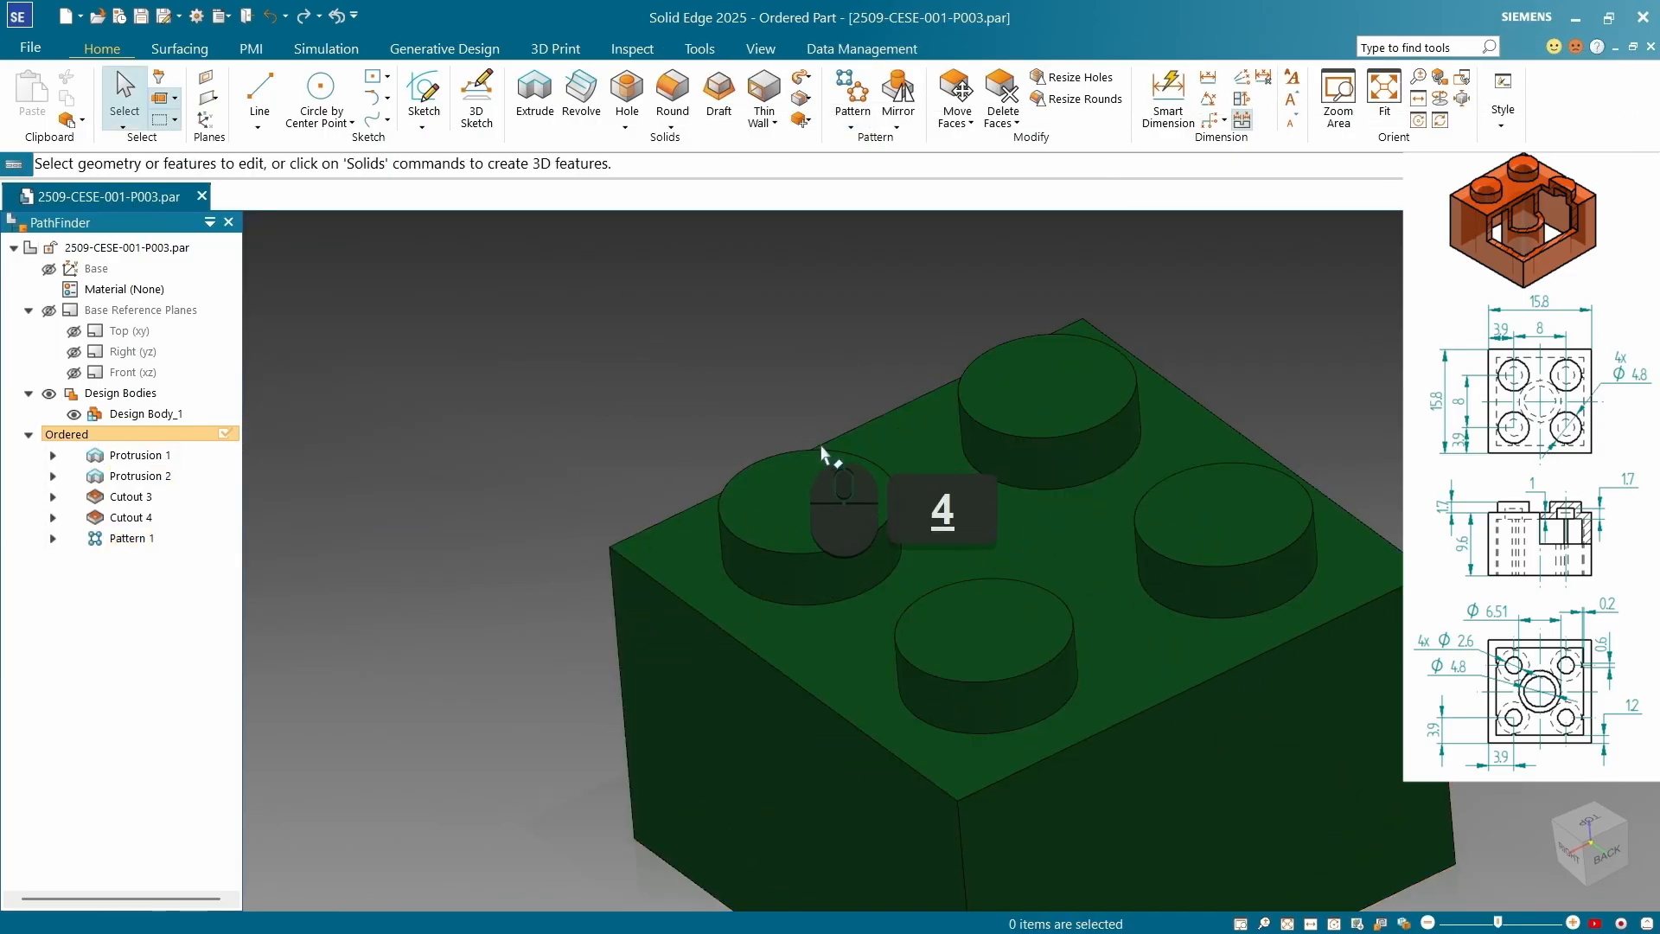
Check the patterned brick from above and below, and dynamically edit the original stud protrusion to set its diameter to 3 mm
{"action": "scroll", "coordinate": [1038, 467], "scroll_direction": "down", "scroll_amount": 4}
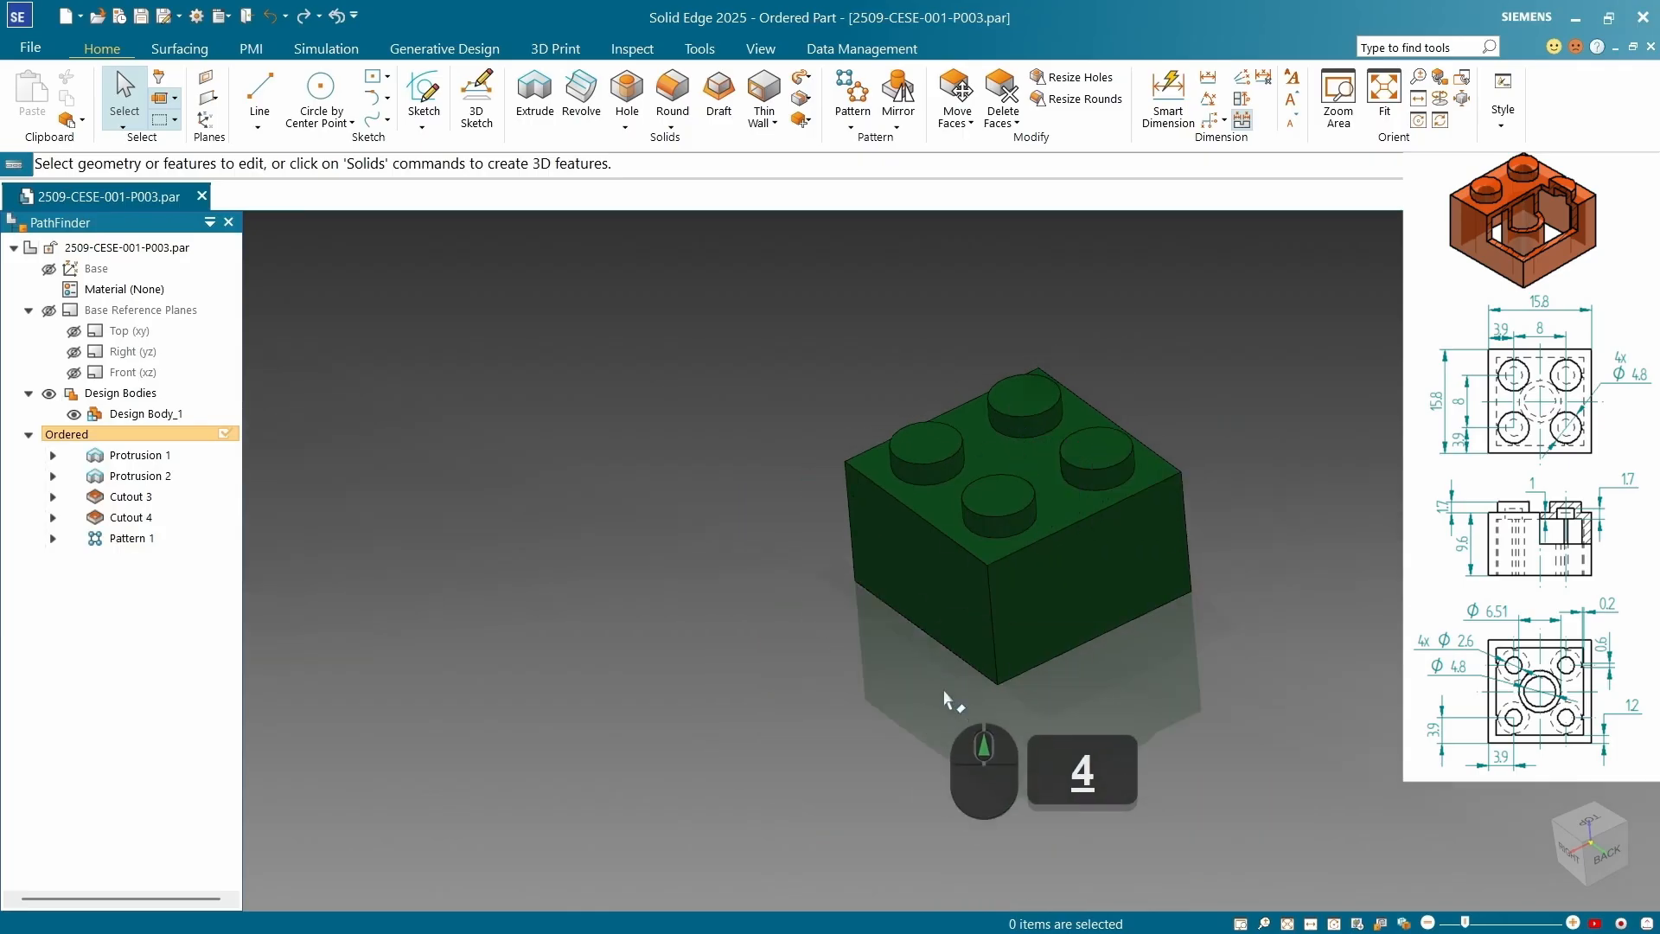
{"action": "middle_click_drag", "start_coordinate": [957, 693], "coordinate": [1020, 530]}
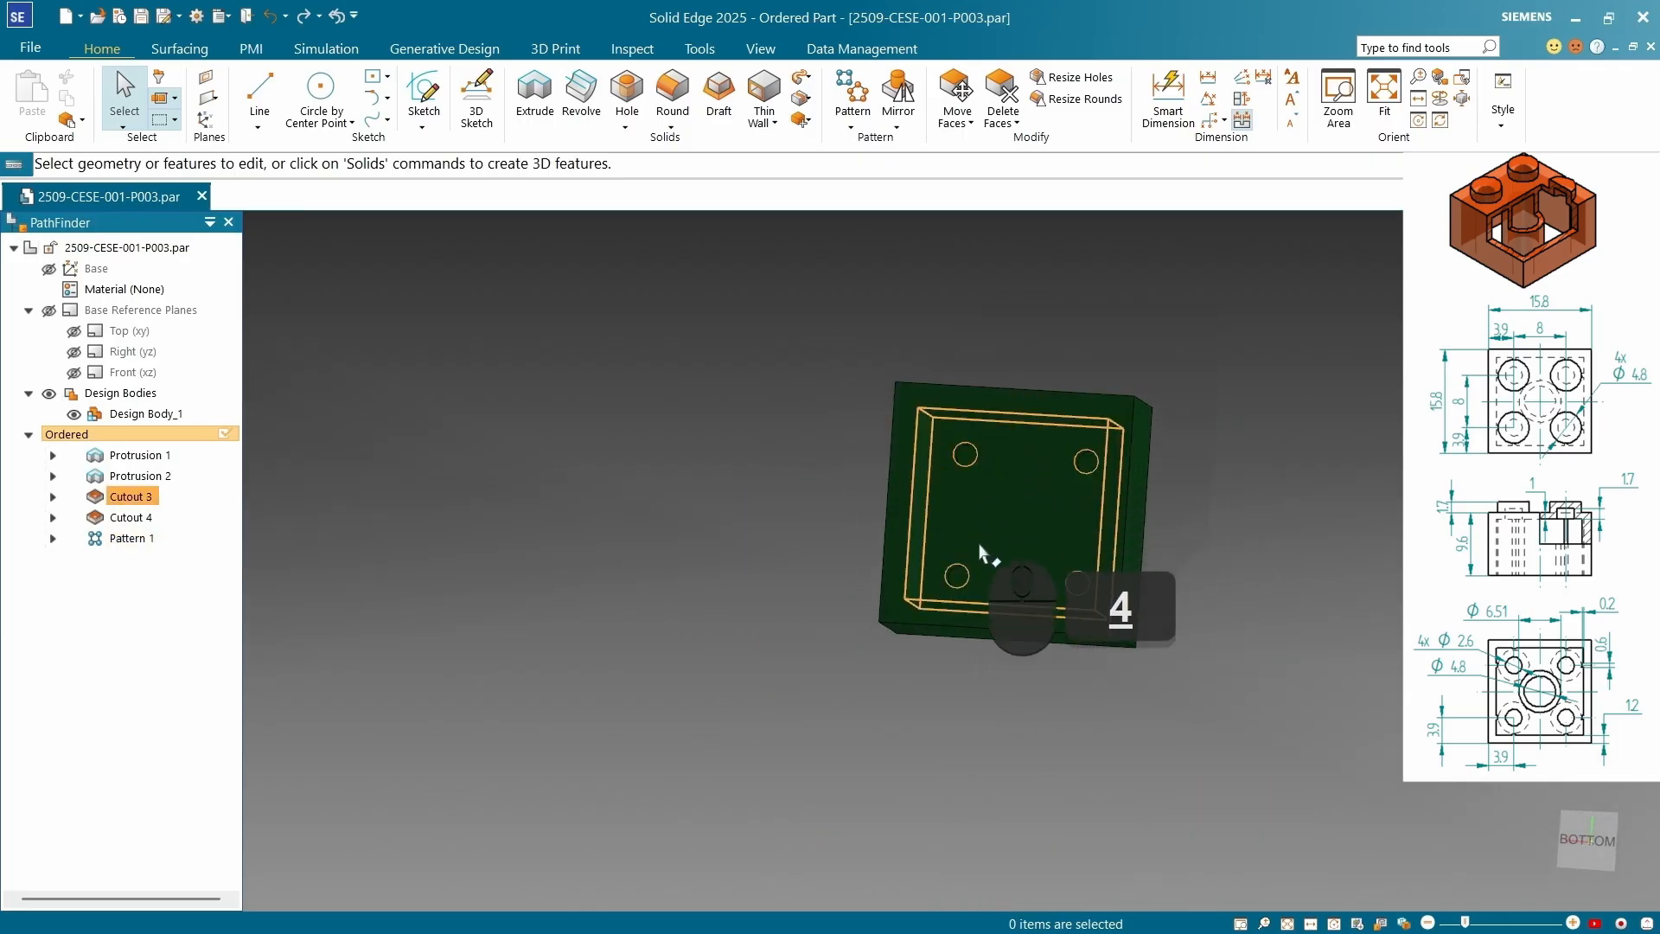
{"action": "middle_click_drag", "start_coordinate": [970, 453], "coordinate": [750, 515]}
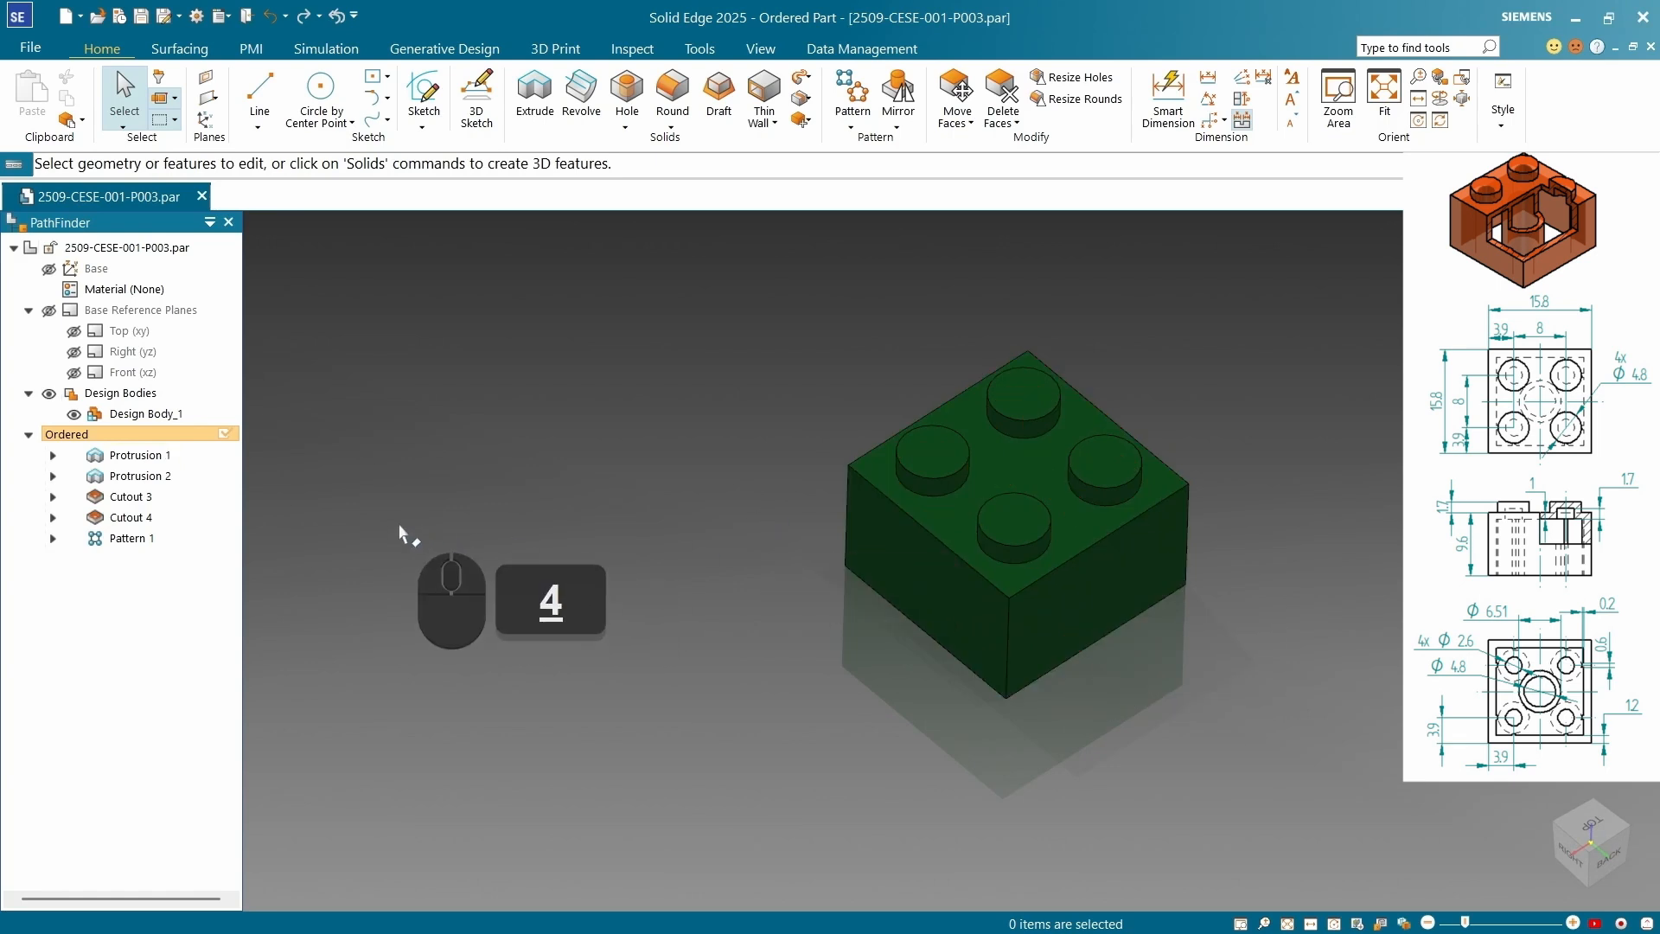
{"action": "left_click", "coordinate": [132, 517]}
{"action": "left_click", "coordinate": [122, 476]}
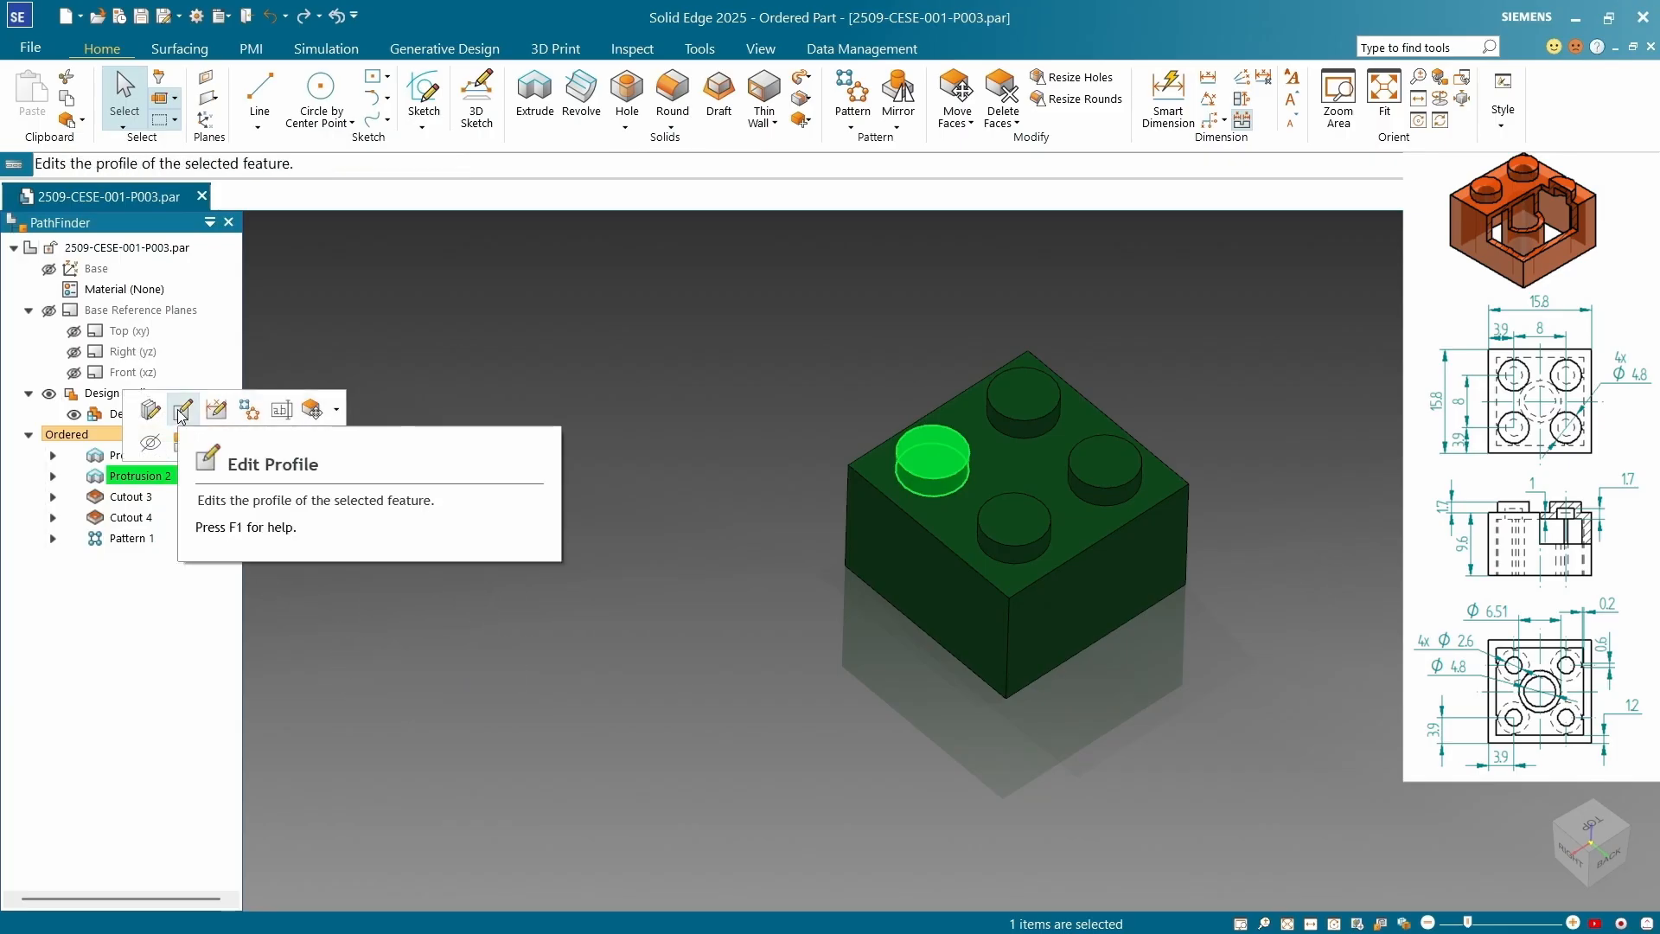
{"action": "left_click", "coordinate": [216, 410]}
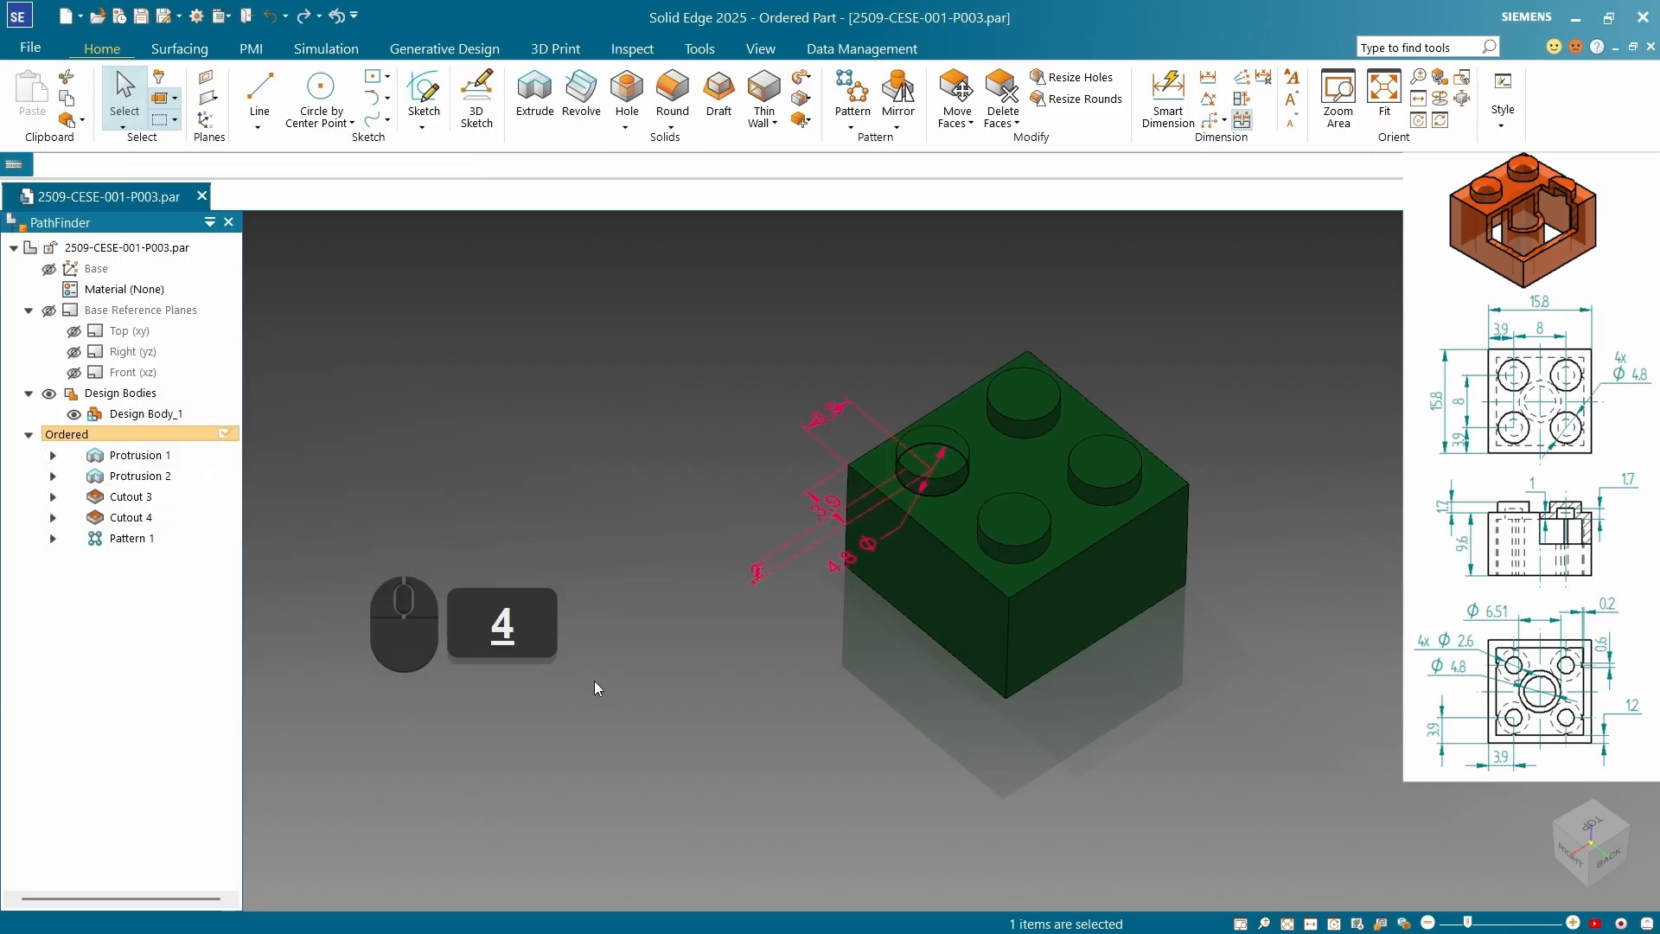
{"action": "scroll", "coordinate": [891, 558], "scroll_direction": "down", "scroll_amount": 3}
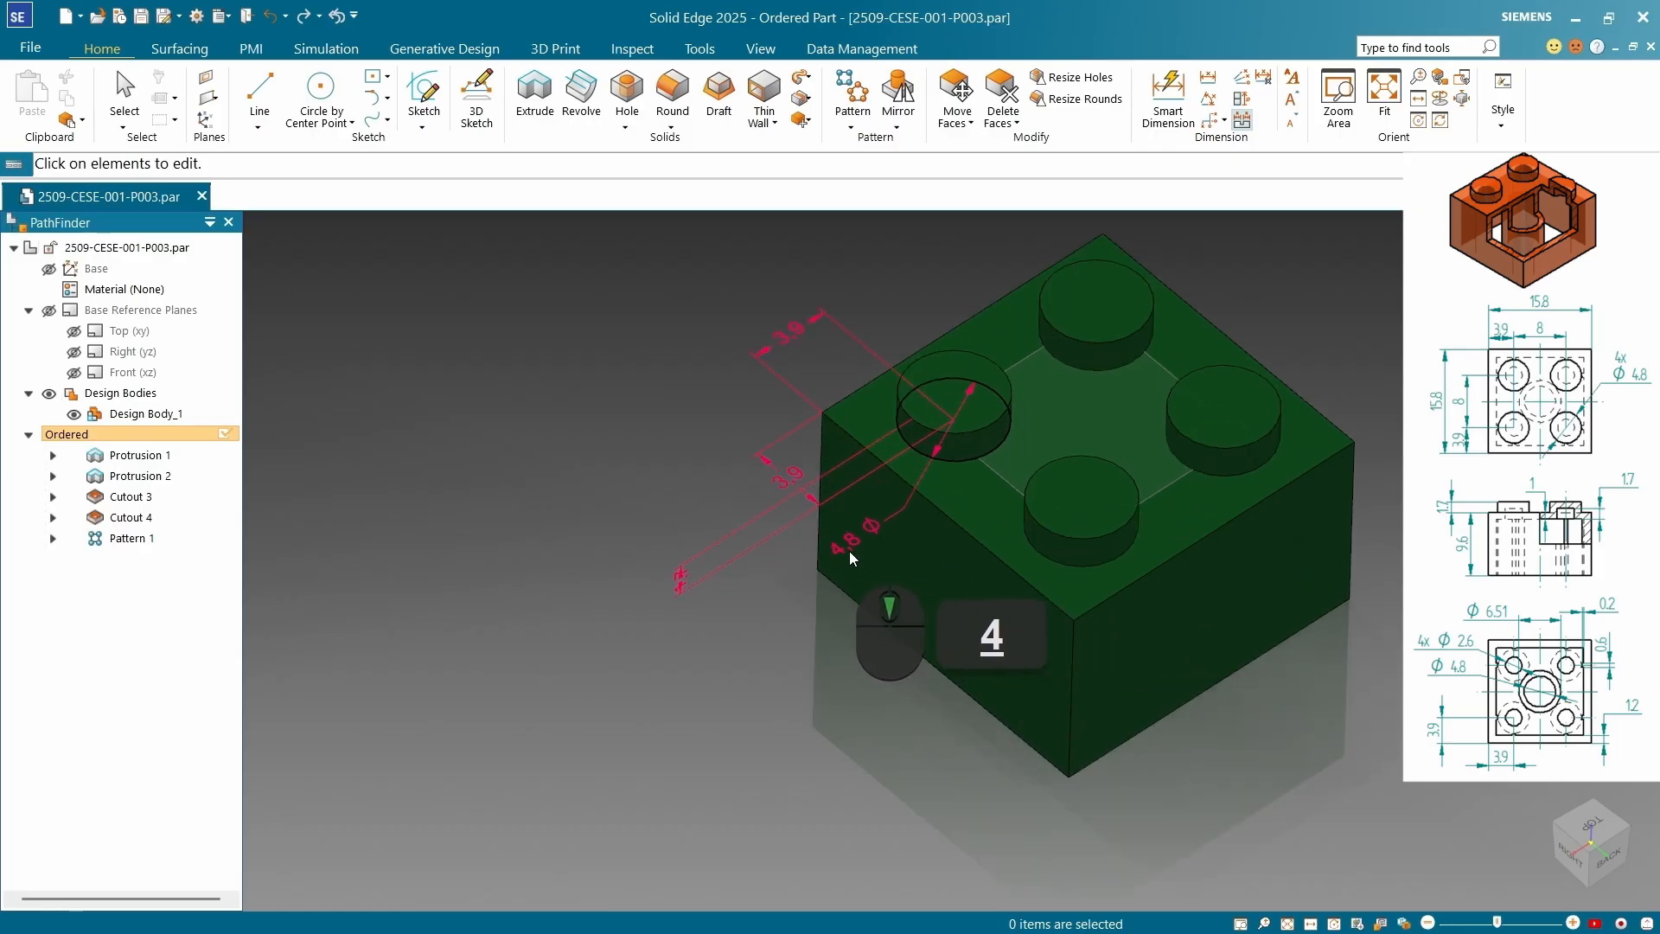
{"action": "left_click", "coordinate": [840, 555]}
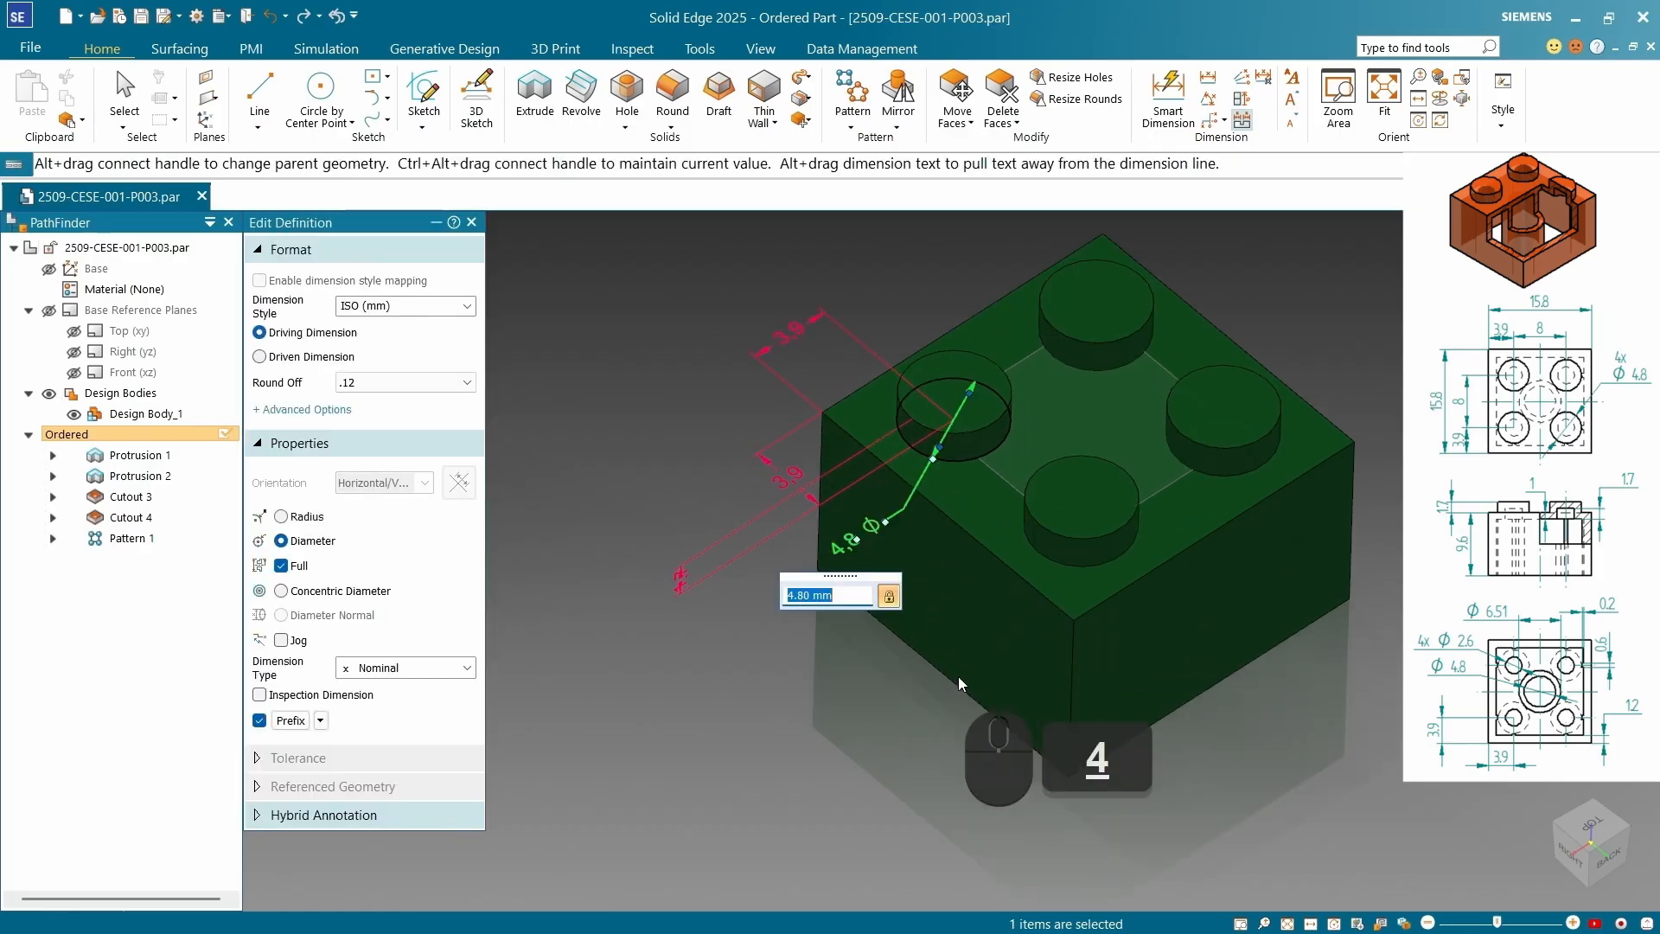
{"action": "type", "text": "3"}
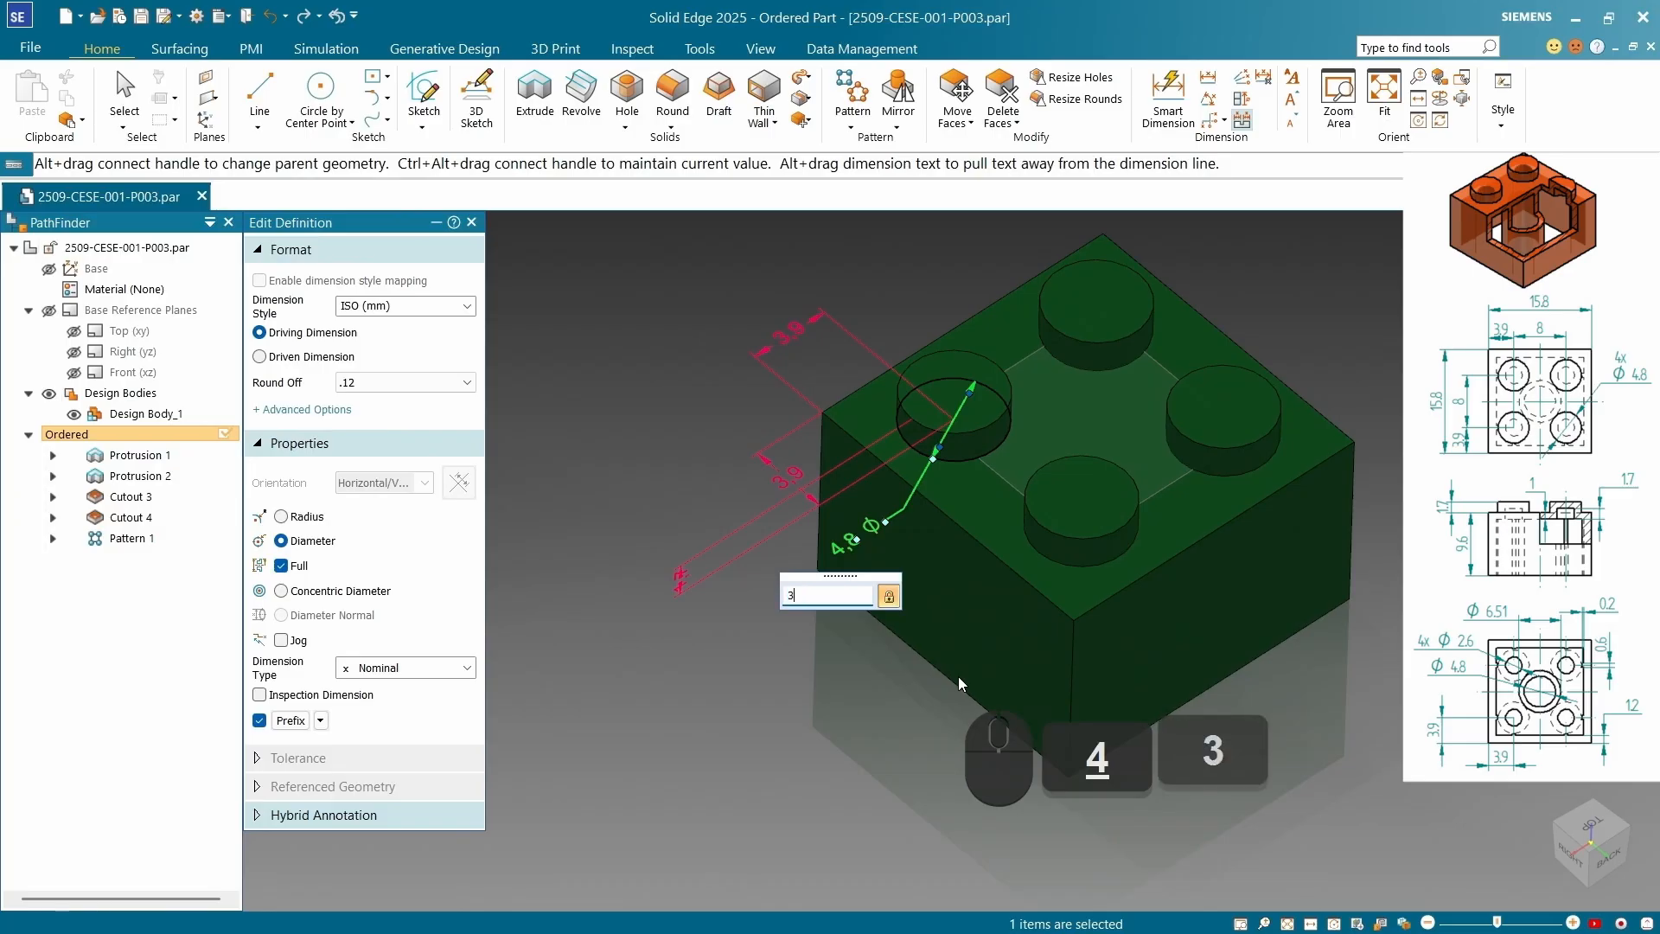
{"action": "key", "text": "Return"}
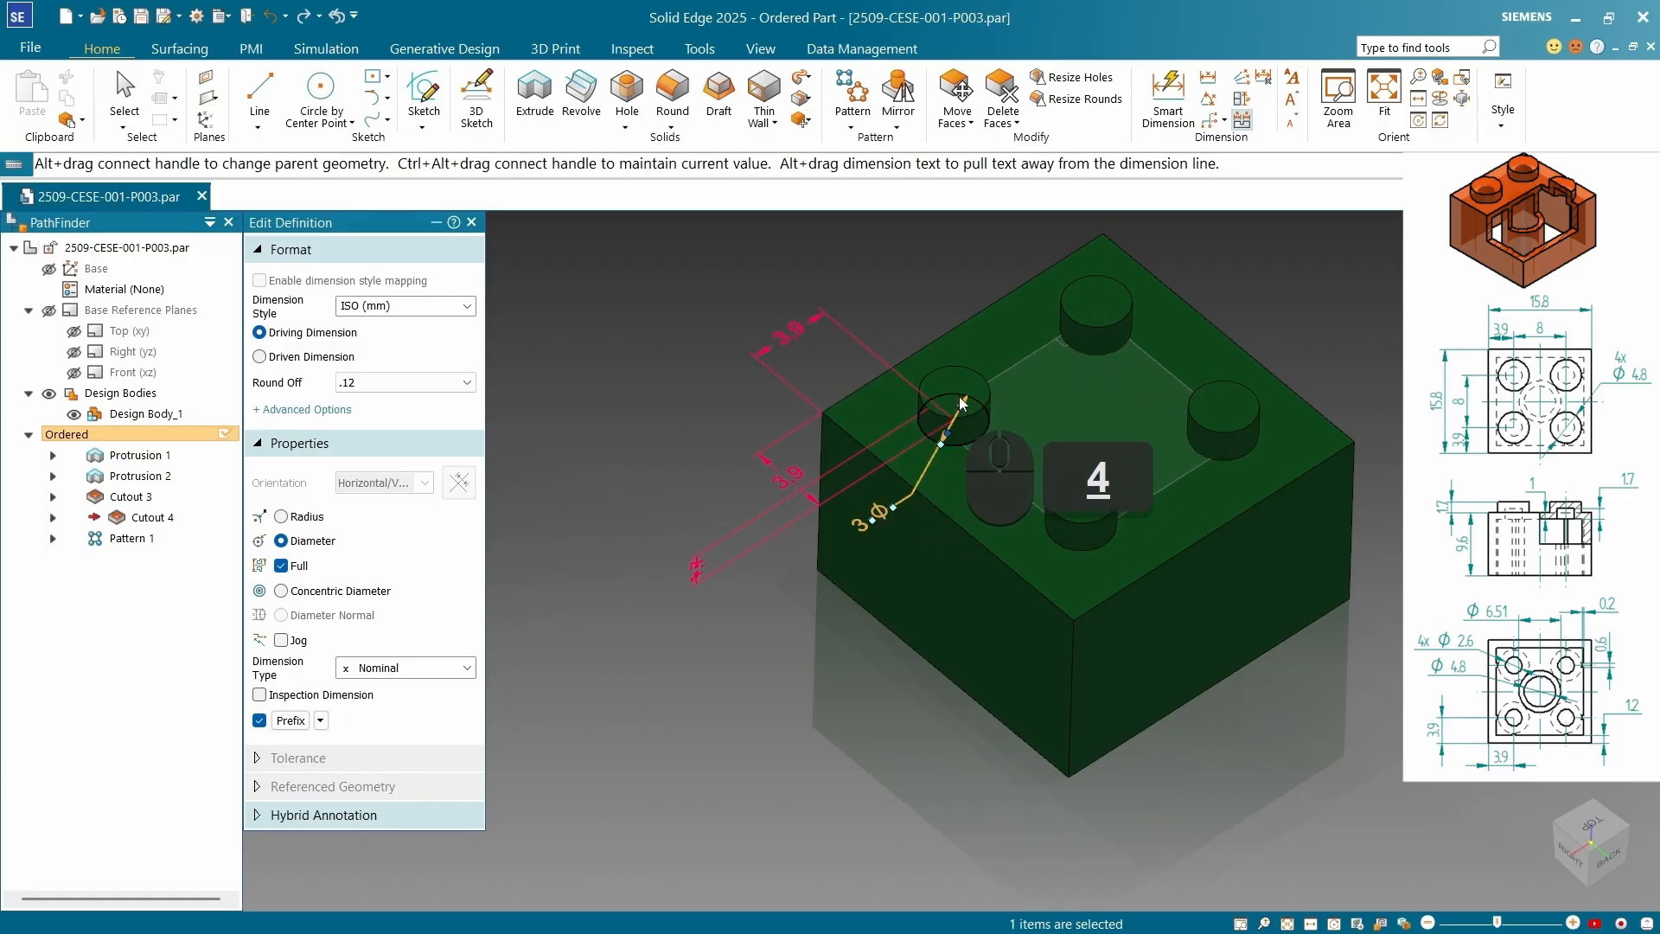
Restore the original stud's diameter to 4.8 mm and clear the selection
{"action": "left_click", "coordinate": [860, 525]}
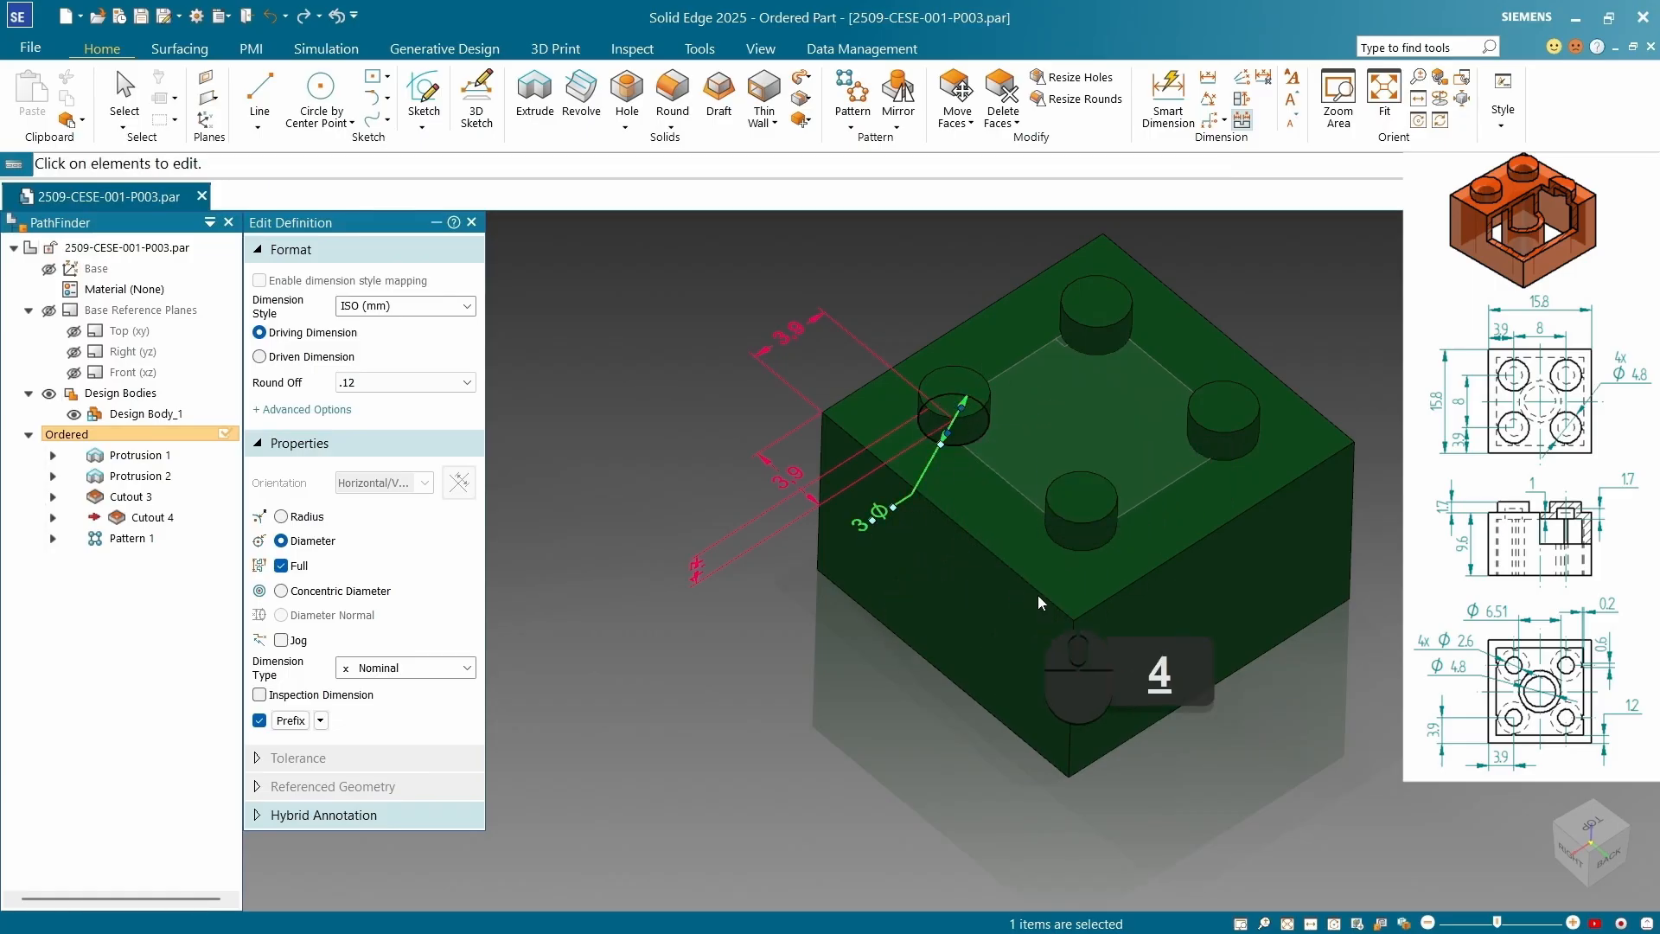
{"action": "type", "text": "4.8"}
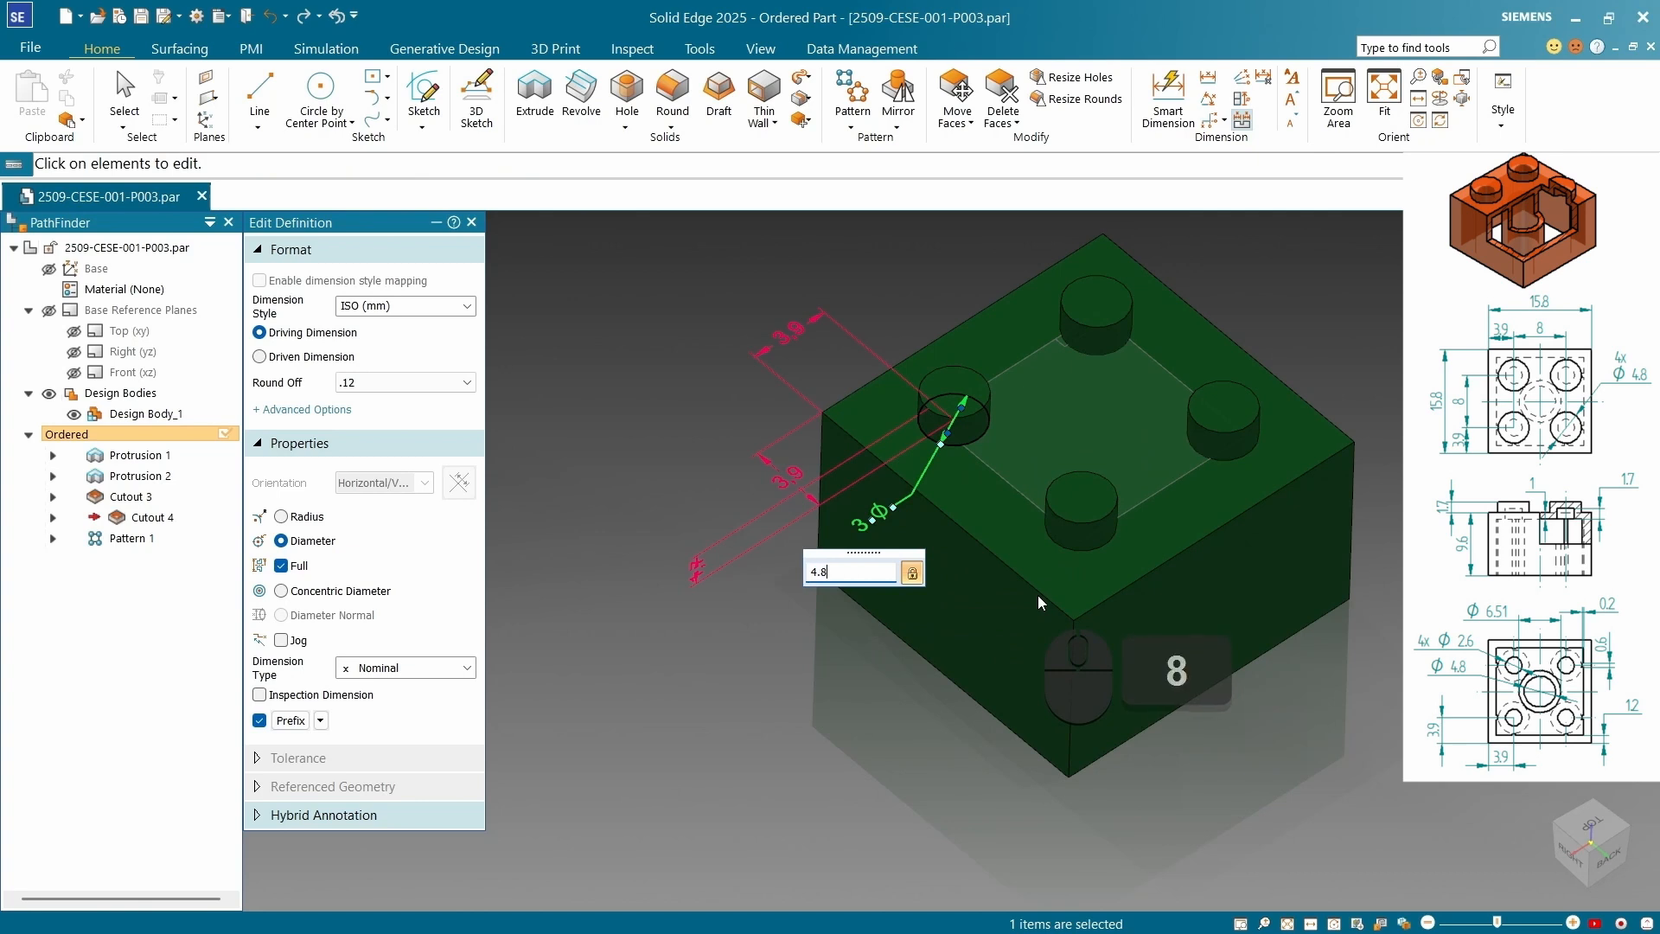
{"action": "key", "text": "Return"}
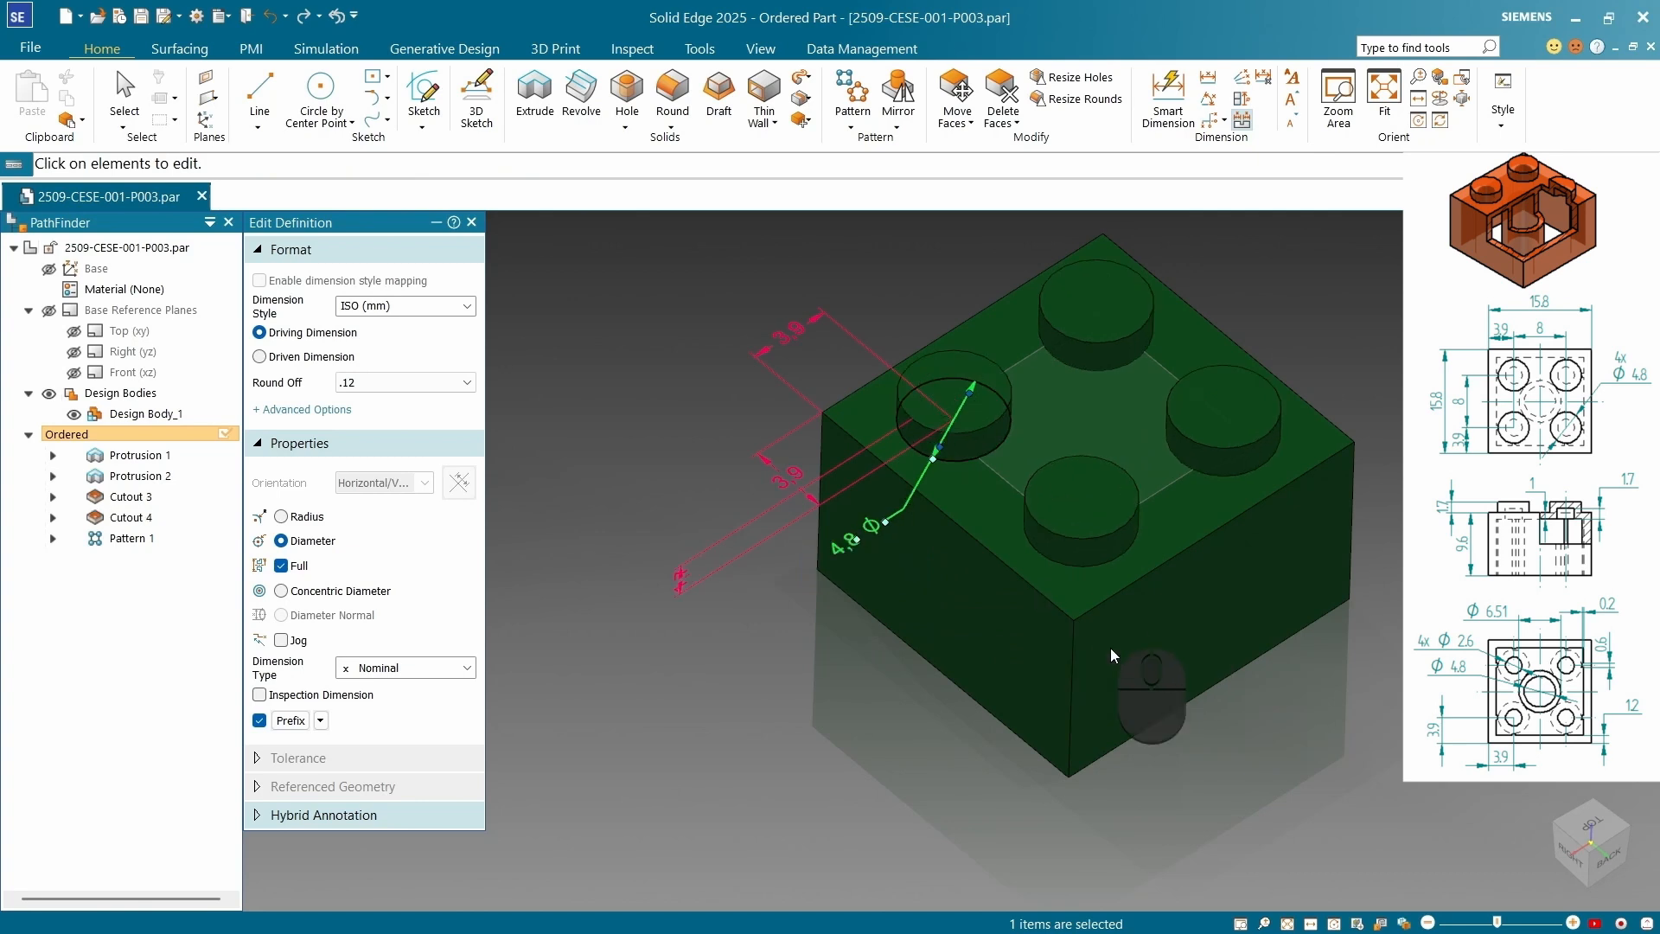
{"action": "left_click", "coordinate": [963, 730]}
{"action": "scroll", "coordinate": [905, 740], "scroll_direction": "up", "scroll_amount": 3}
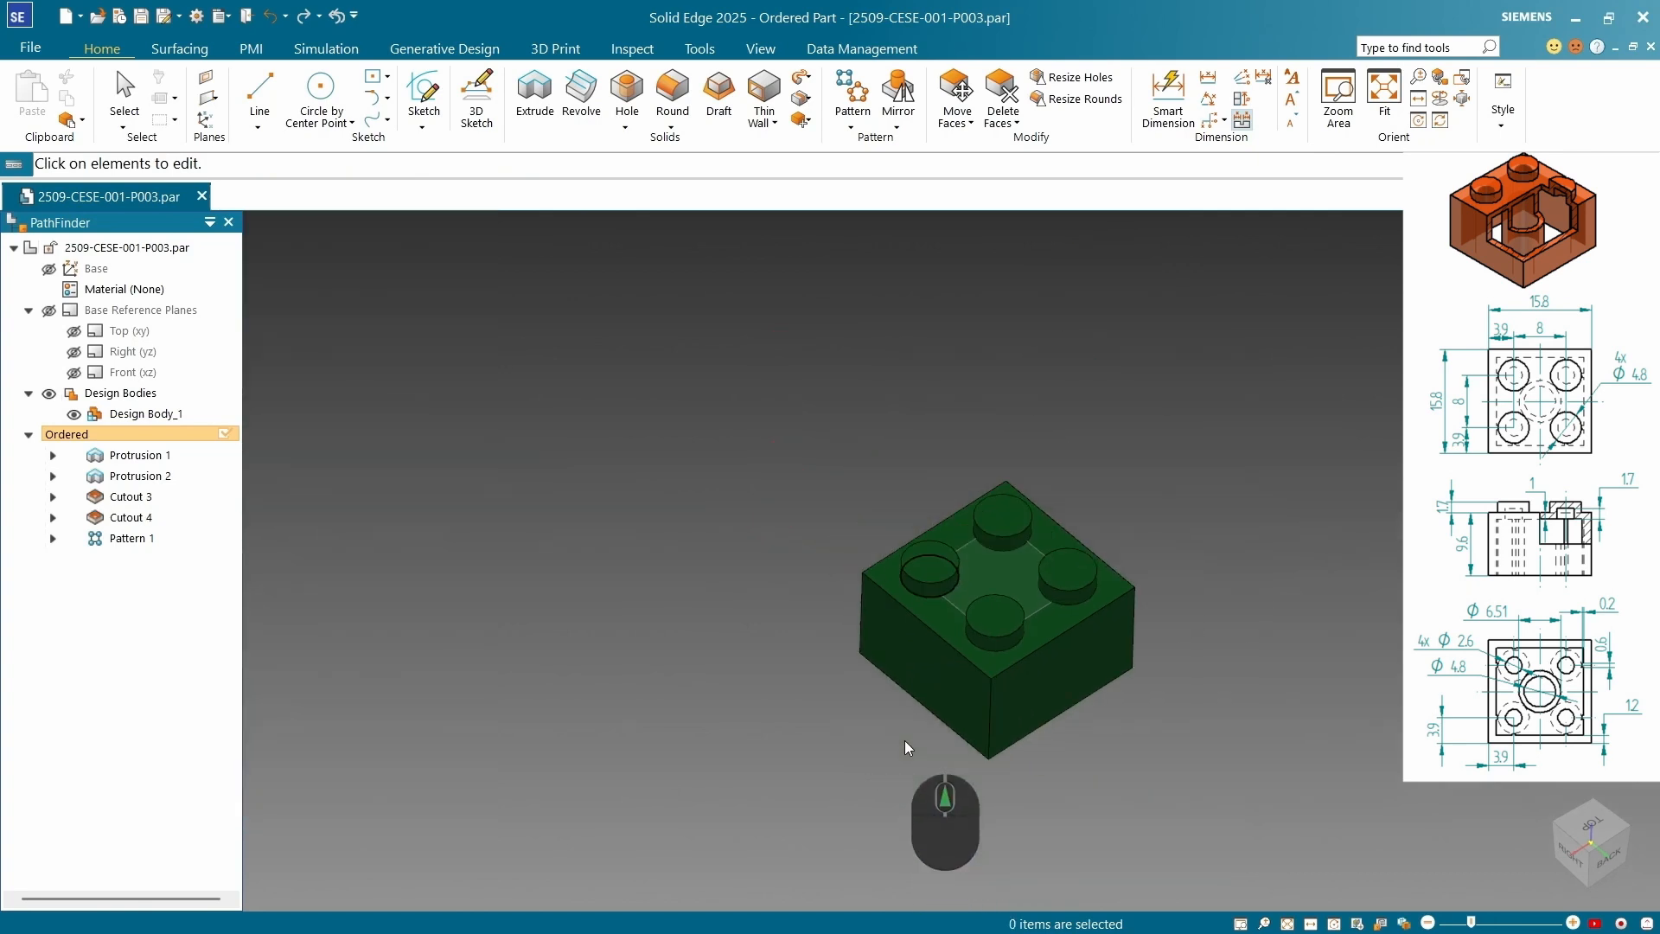
{"action": "scroll", "coordinate": [1024, 703], "scroll_direction": "down", "scroll_amount": 2}
{"action": "scroll", "coordinate": [959, 748], "scroll_direction": "down", "scroll_amount": 2}
{"action": "scroll", "coordinate": [870, 656], "scroll_direction": "up", "scroll_amount": 2}
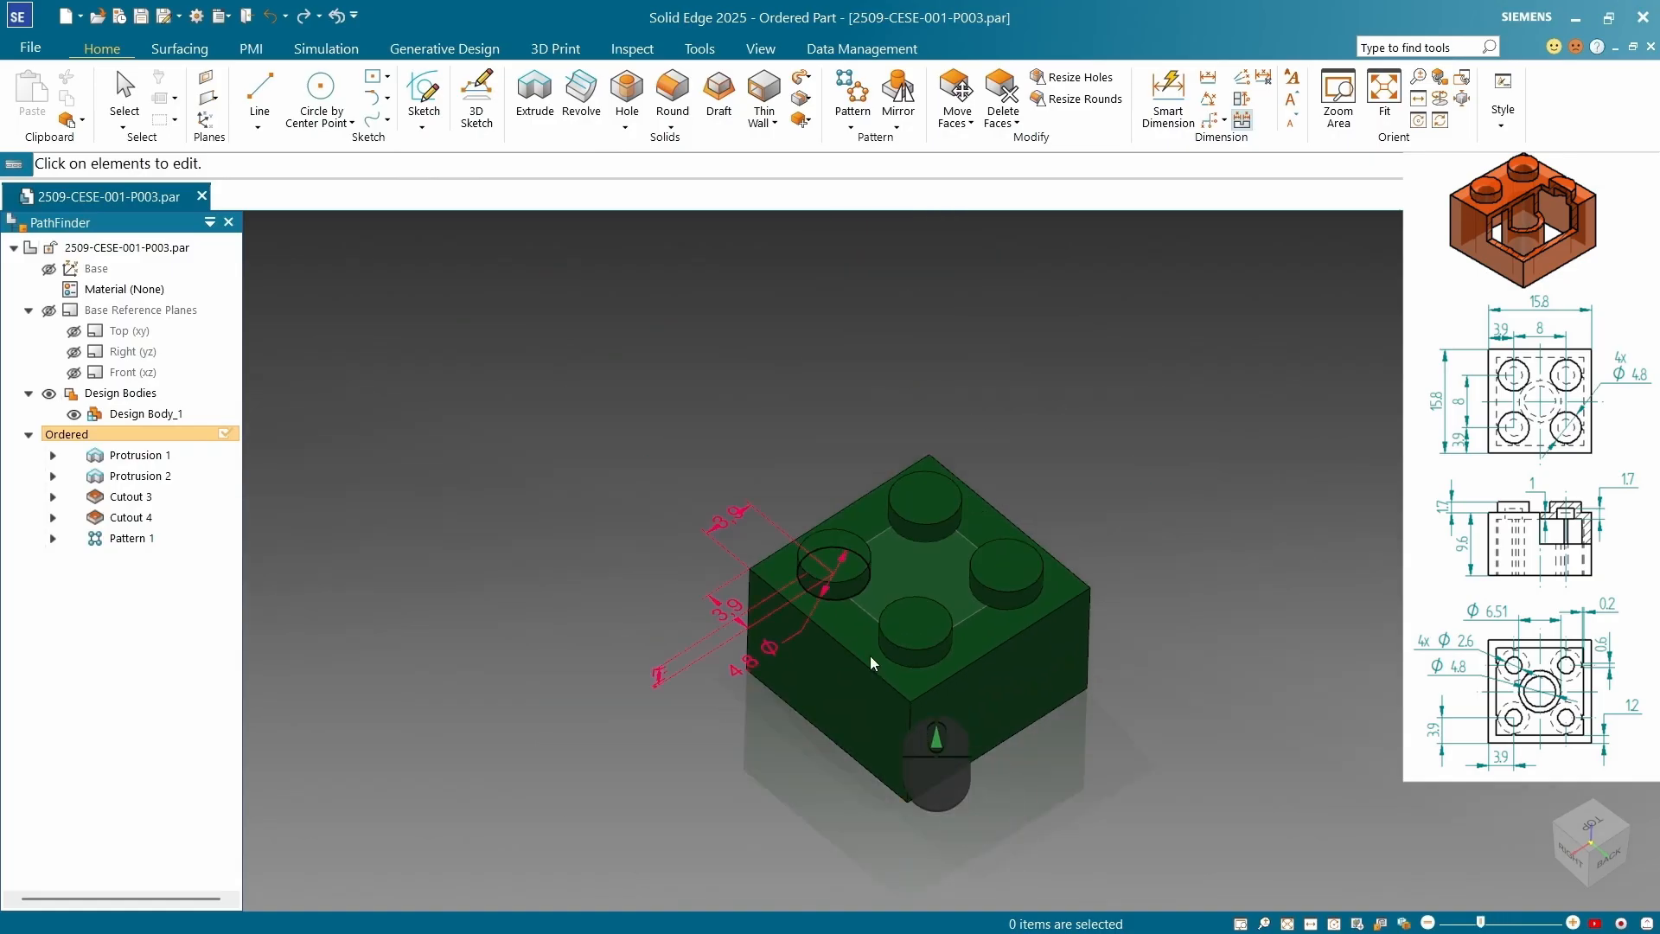
{"action": "scroll", "coordinate": [826, 603], "scroll_direction": "down", "scroll_amount": 1}
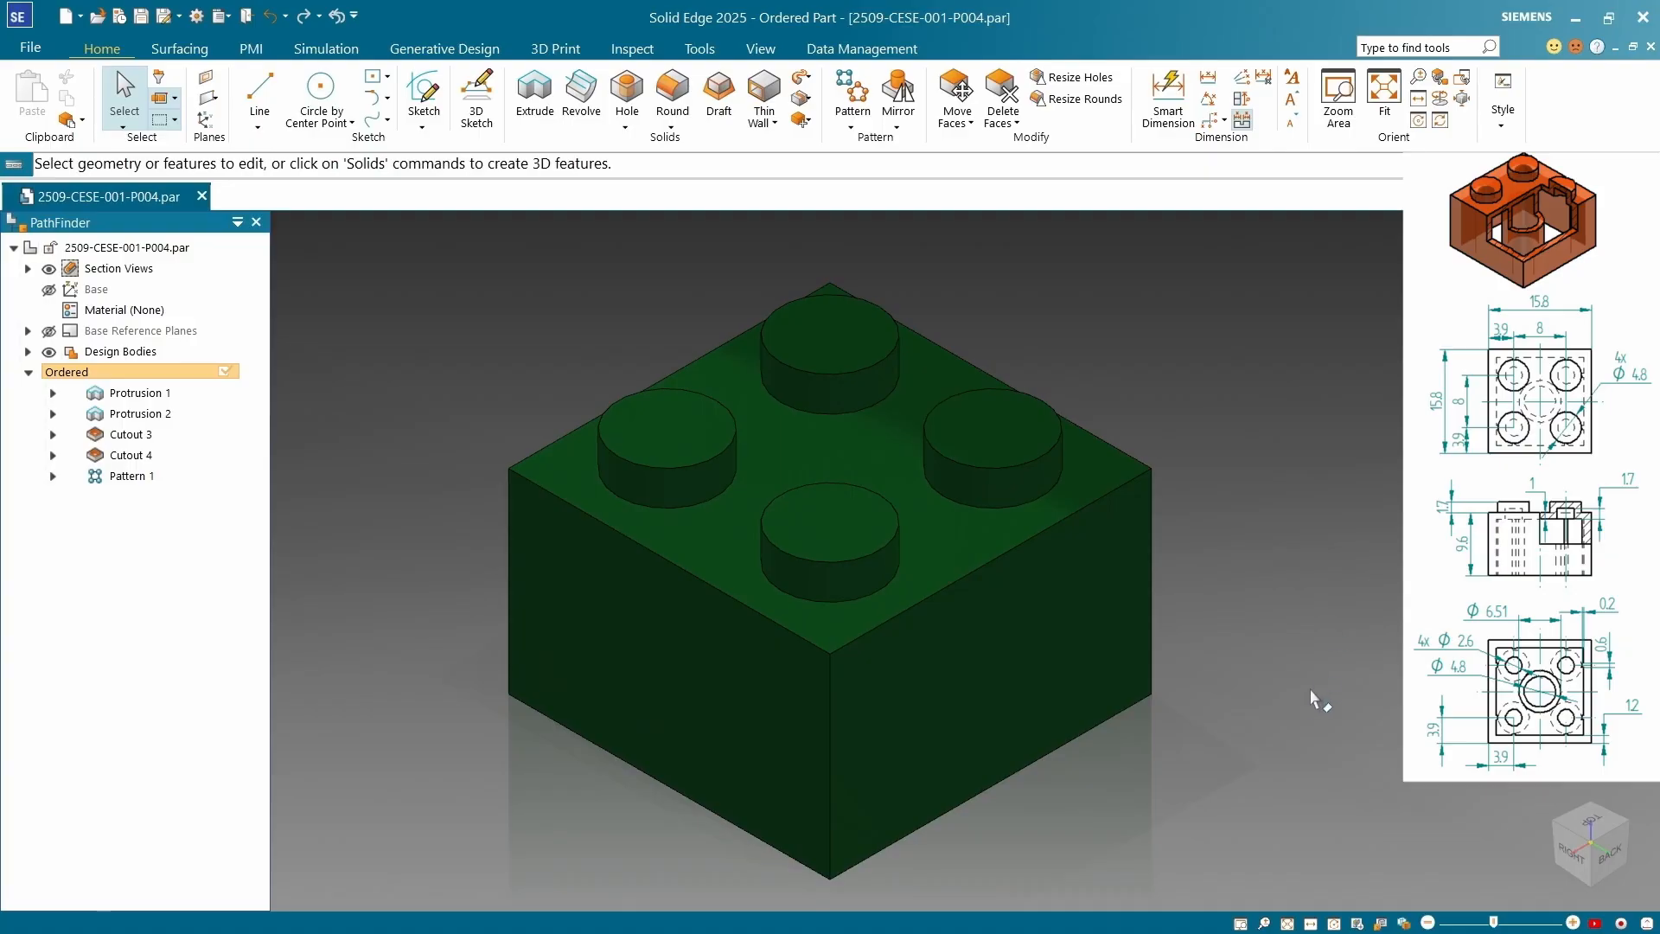
Measure the normal distance from the cavity's inner side face to the nearby outer corner of the brick's open underside
{"action": "middle_click_drag", "start_coordinate": [1314, 699], "coordinate": [1171, 222]}
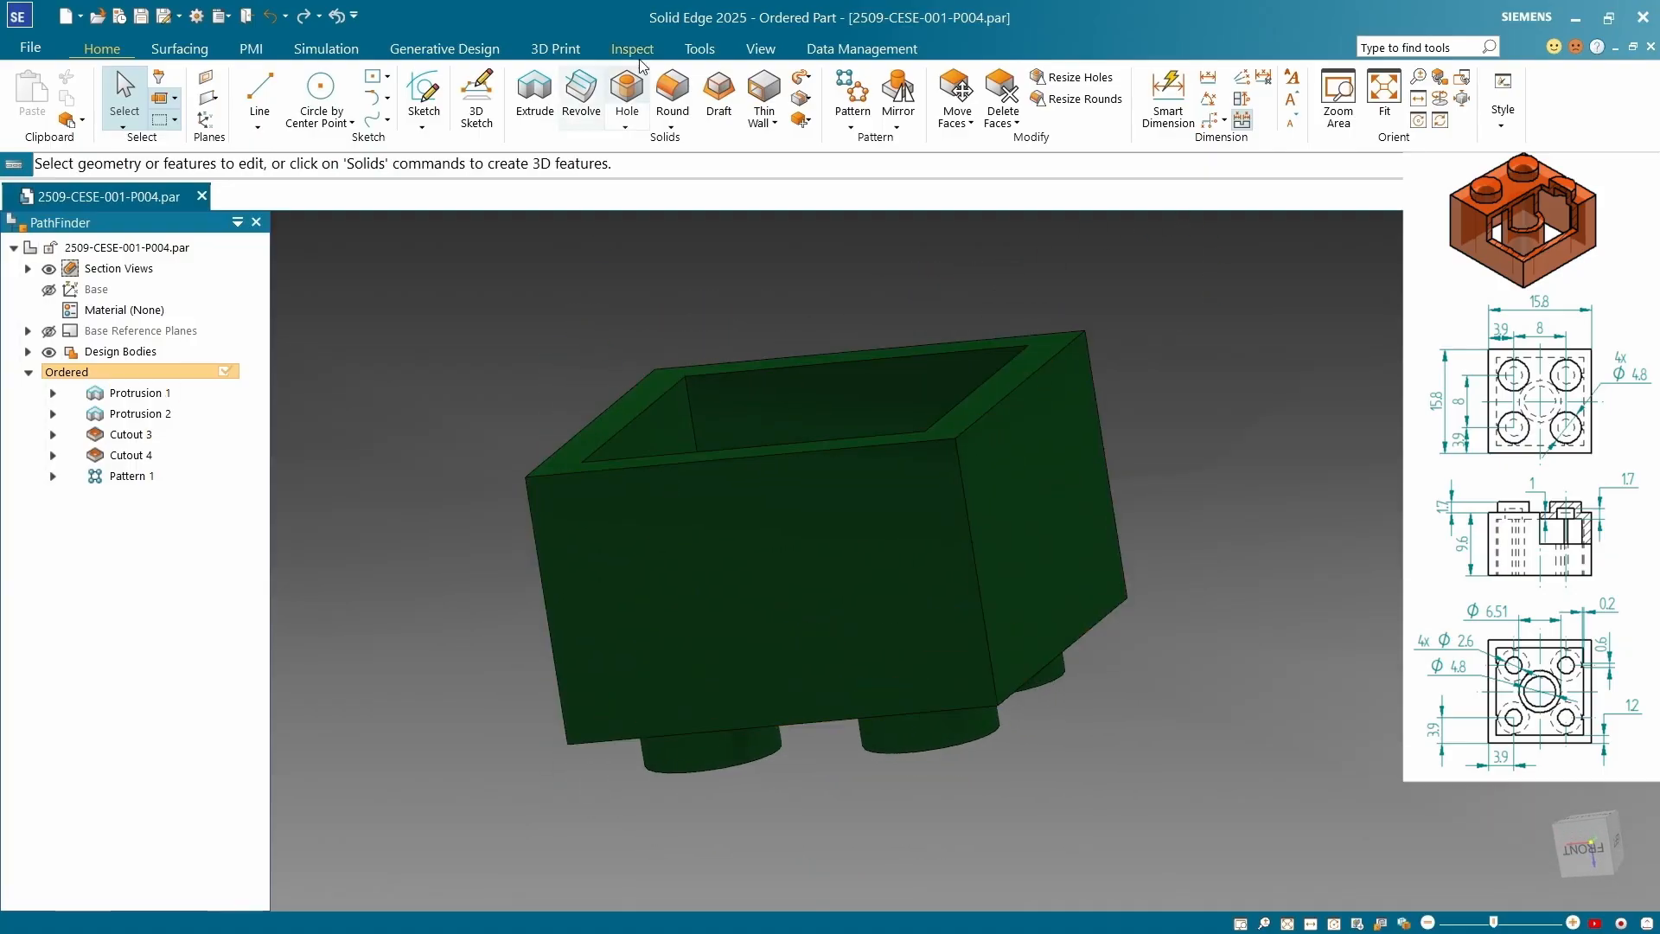
{"action": "left_click", "coordinate": [632, 49]}
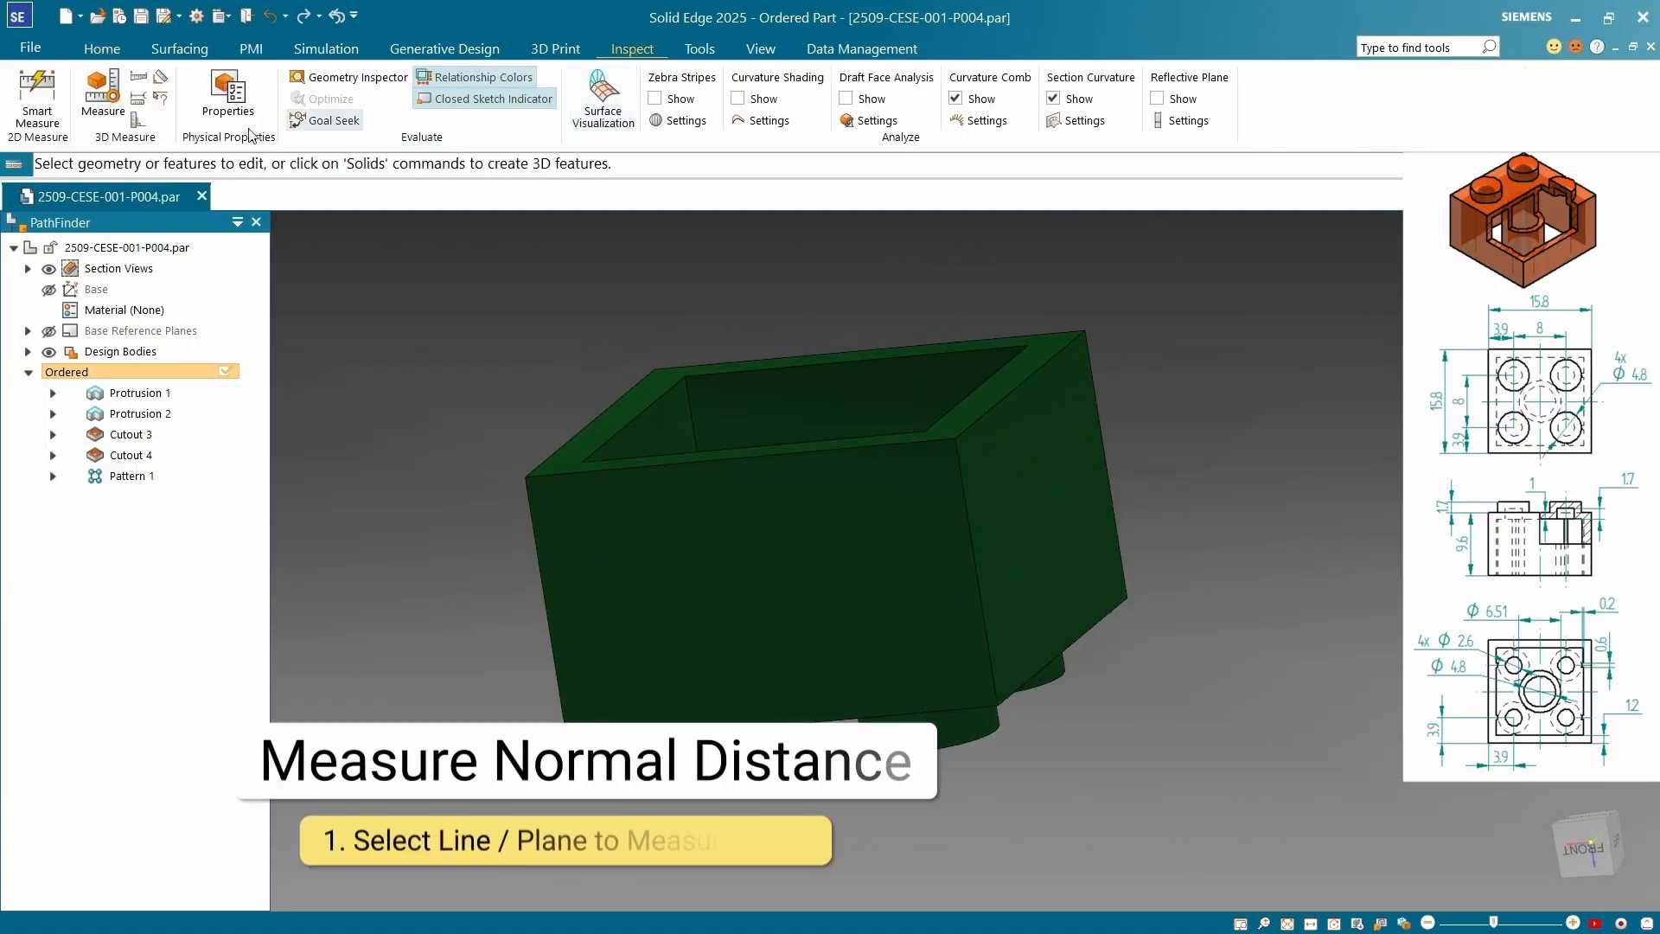
{"action": "left_click", "coordinate": [138, 119]}
{"action": "left_click", "coordinate": [662, 425]}
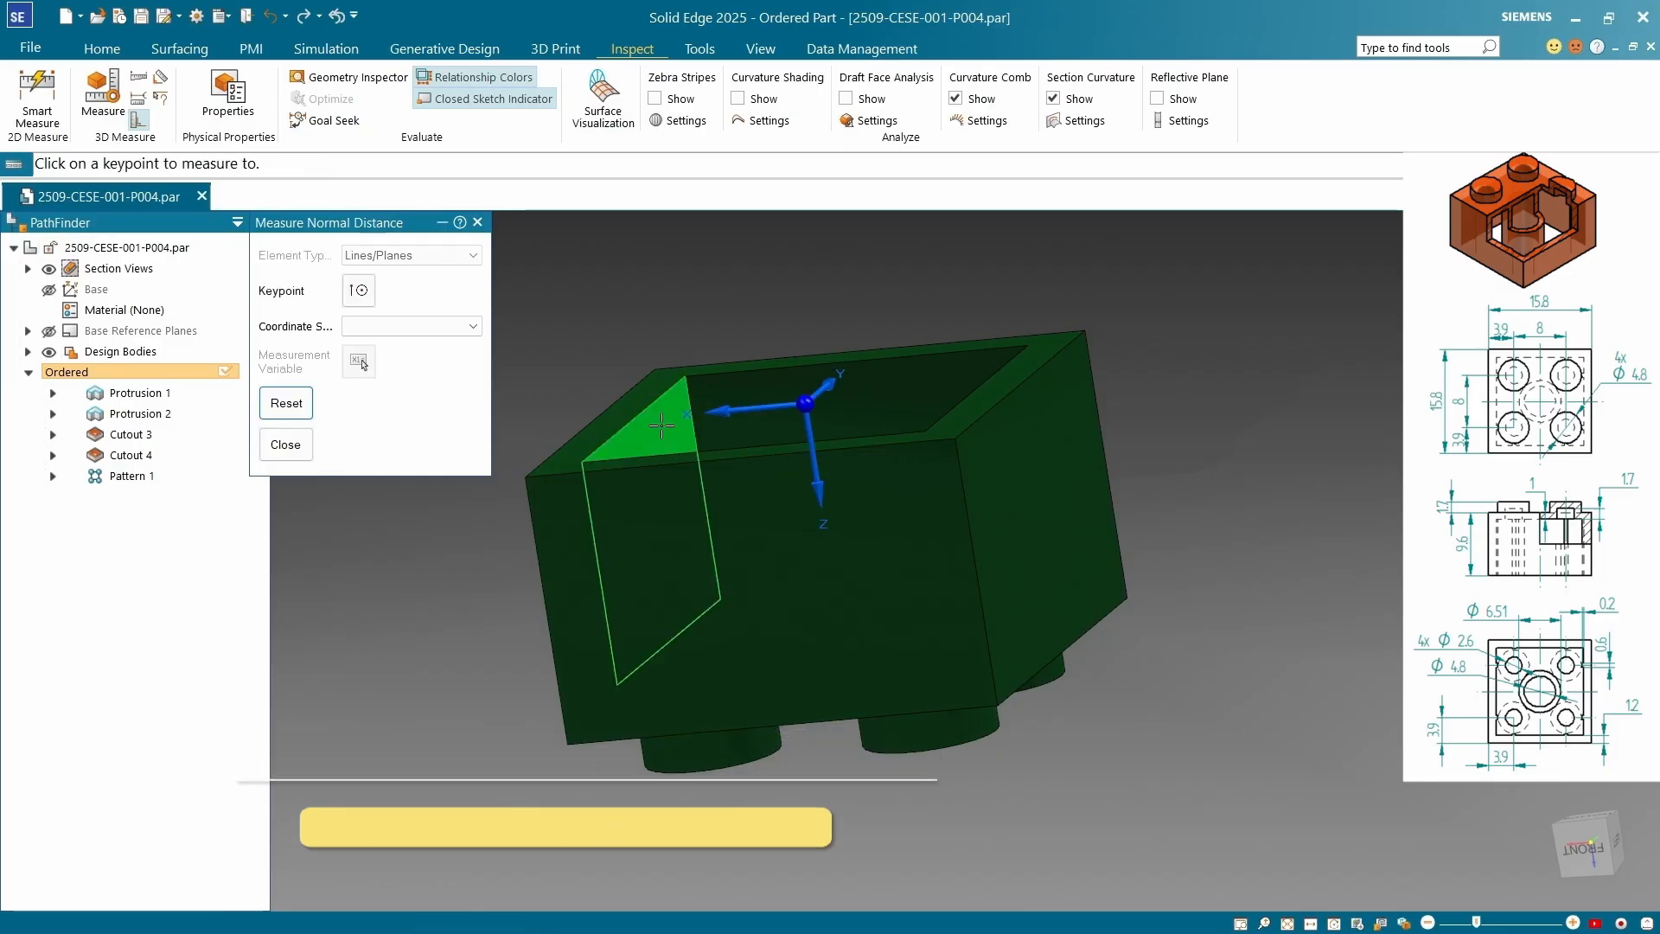
{"action": "left_click", "coordinate": [655, 369]}
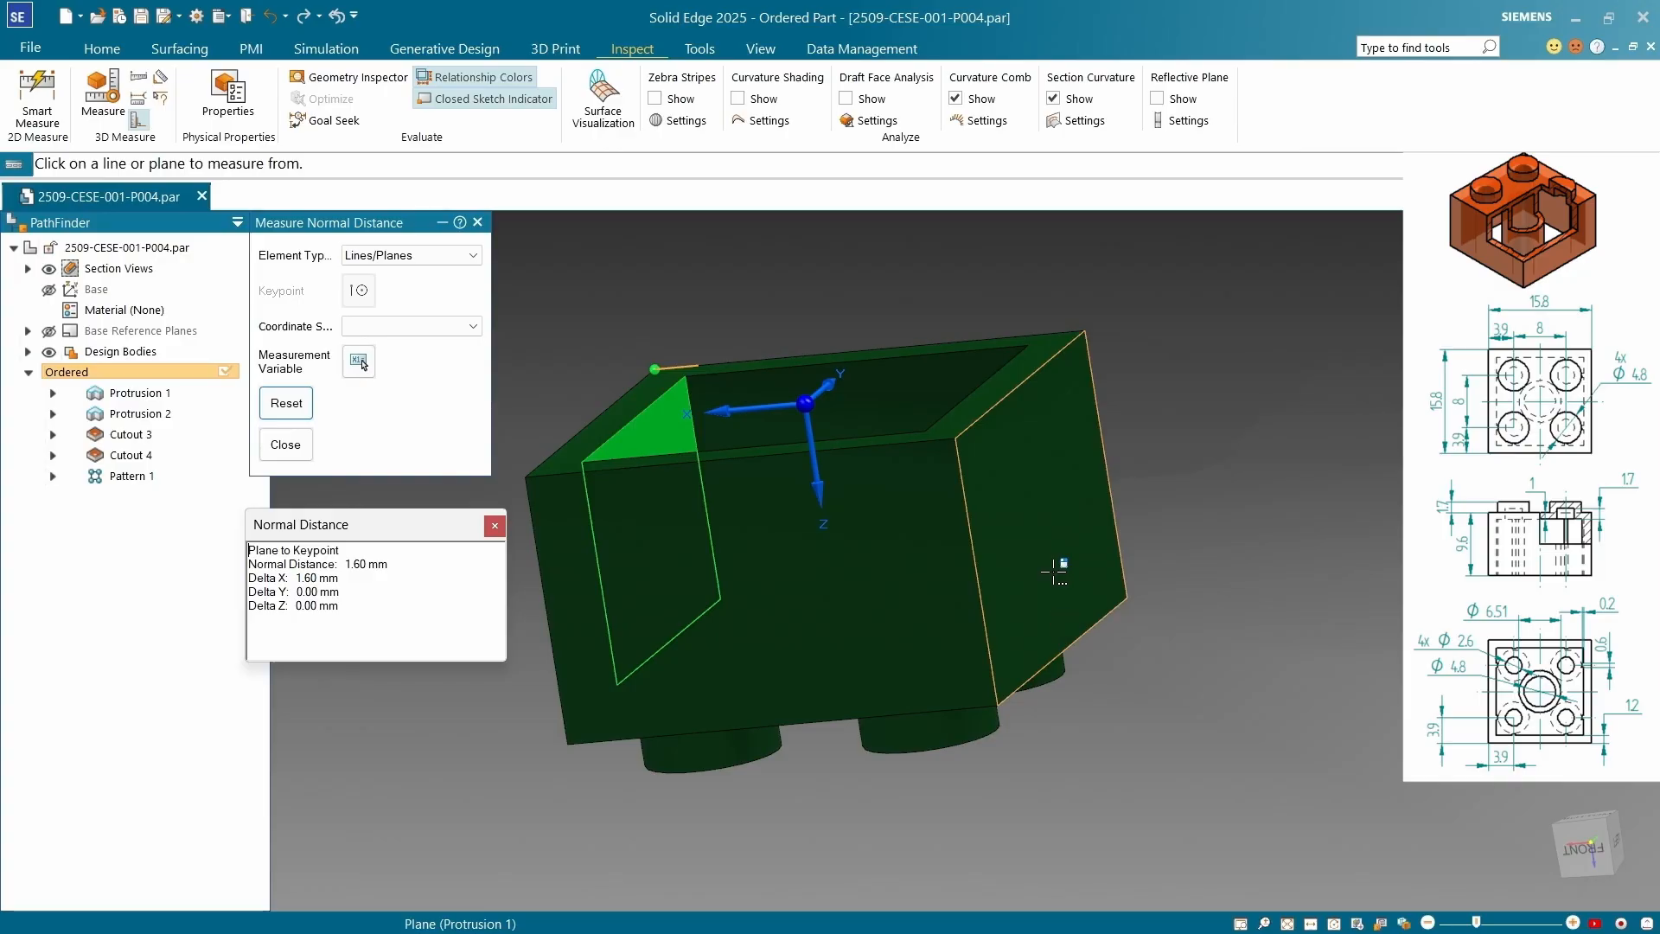
Leave the distance measurement and open the cavity cutout's dimensions for dynamic editing
{"action": "middle_click_drag", "start_coordinate": [1054, 571], "coordinate": [1151, 475]}
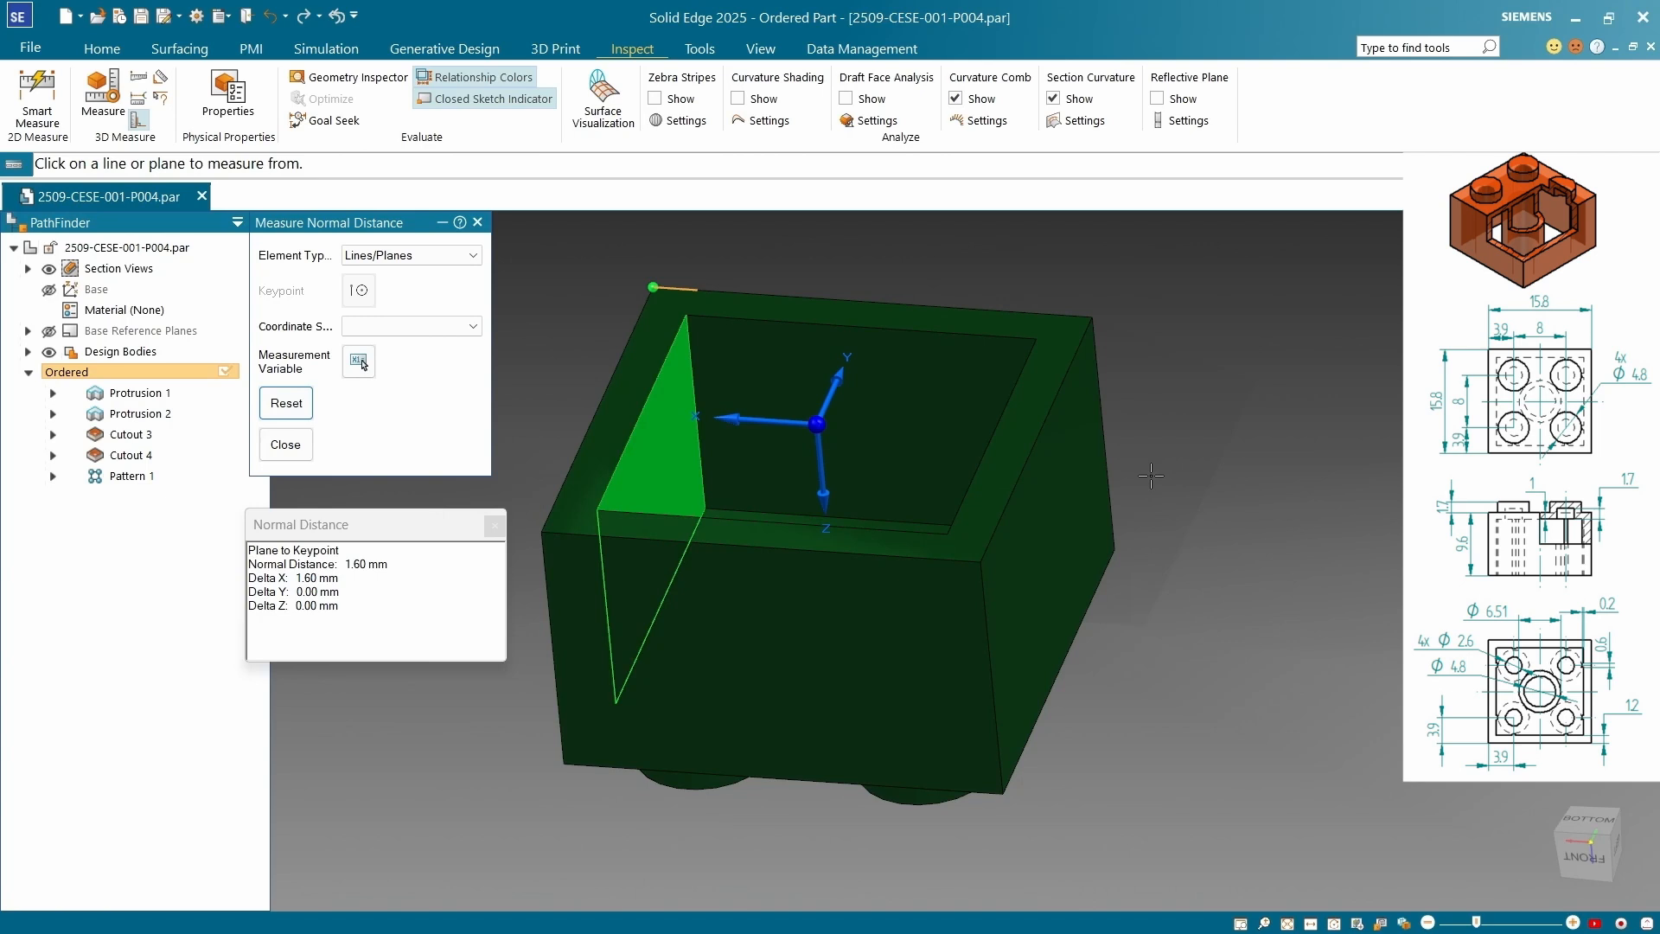
{"action": "key", "text": "Escape"}
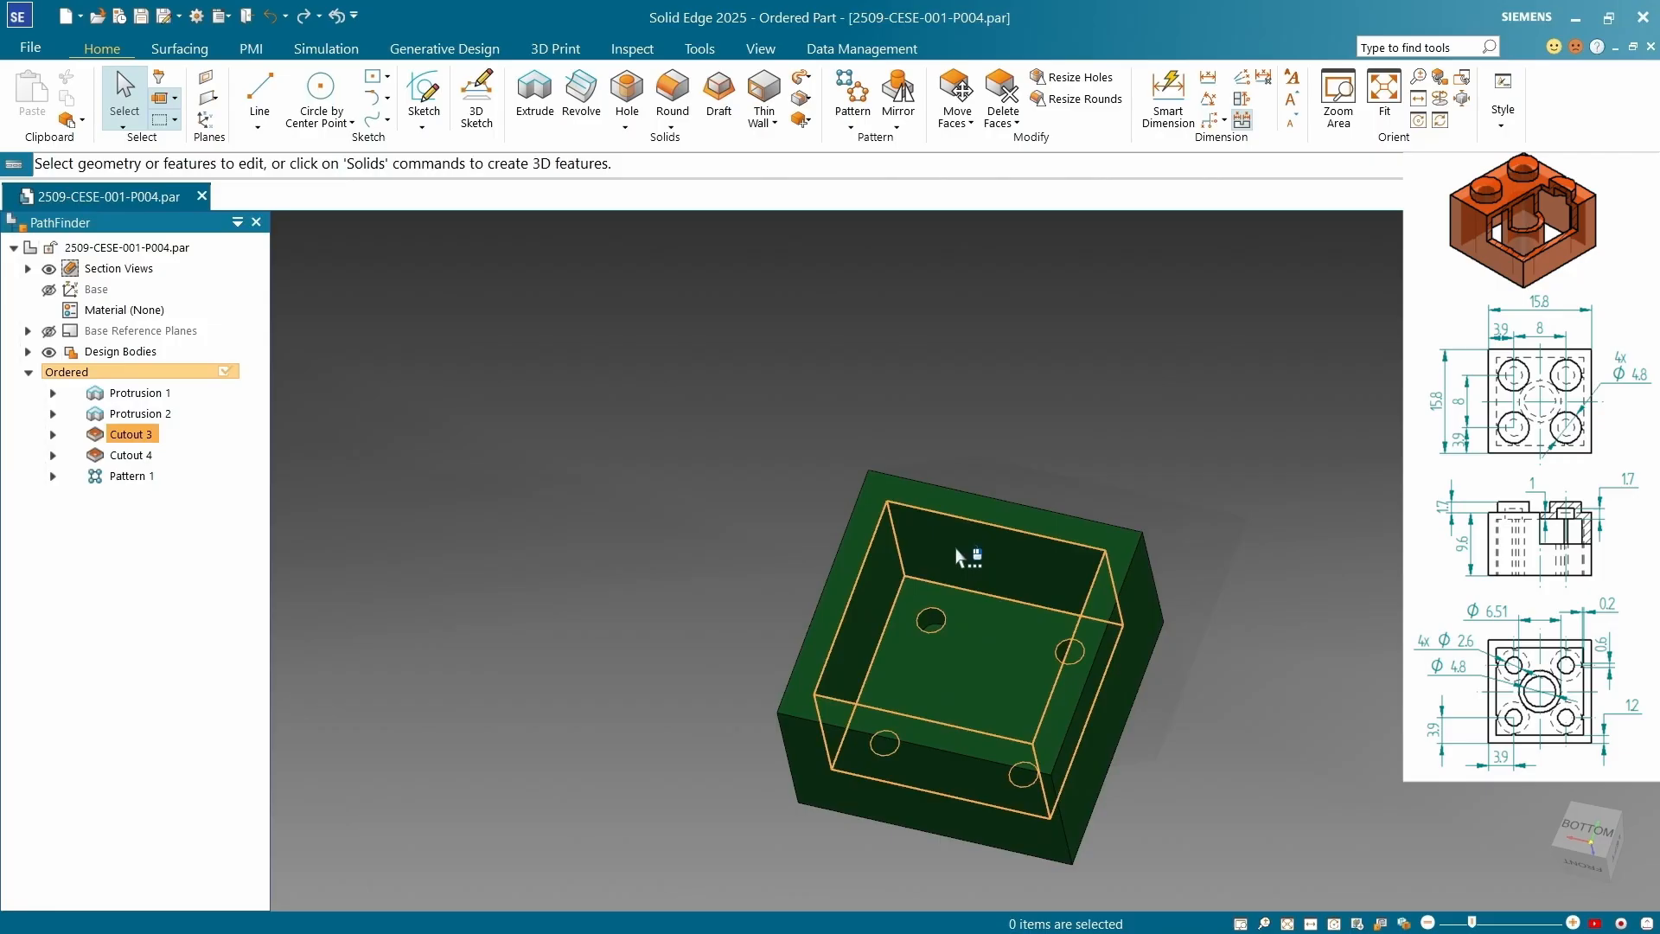
{"action": "left_click", "coordinate": [958, 556]}
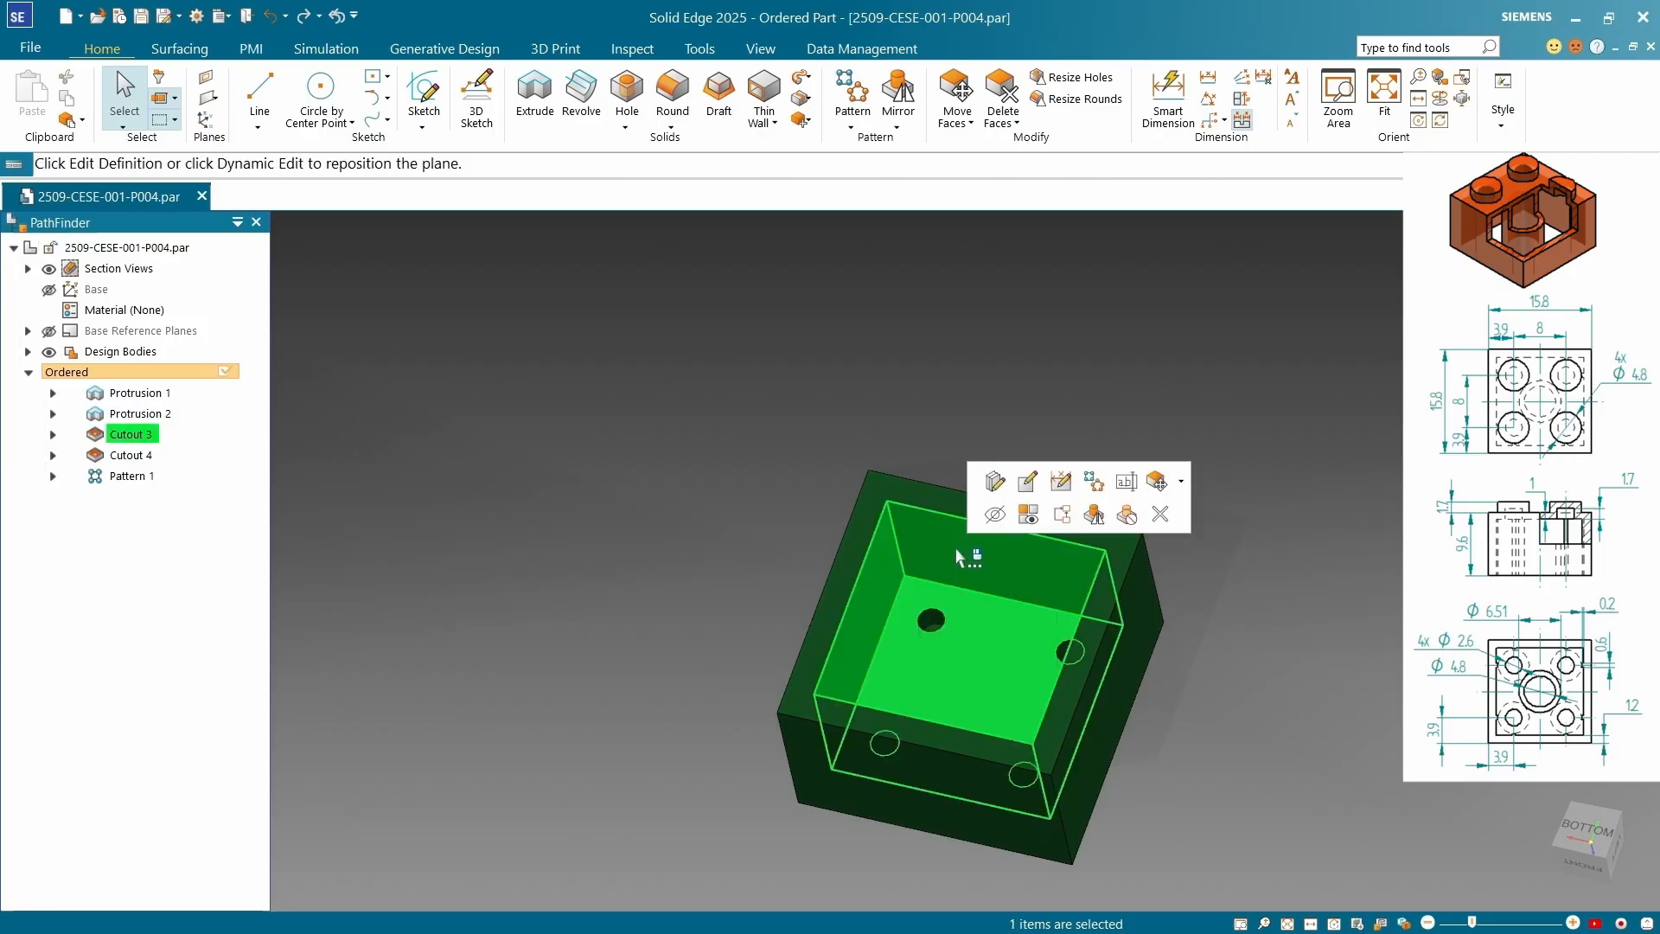
{"action": "left_click", "coordinate": [1063, 485]}
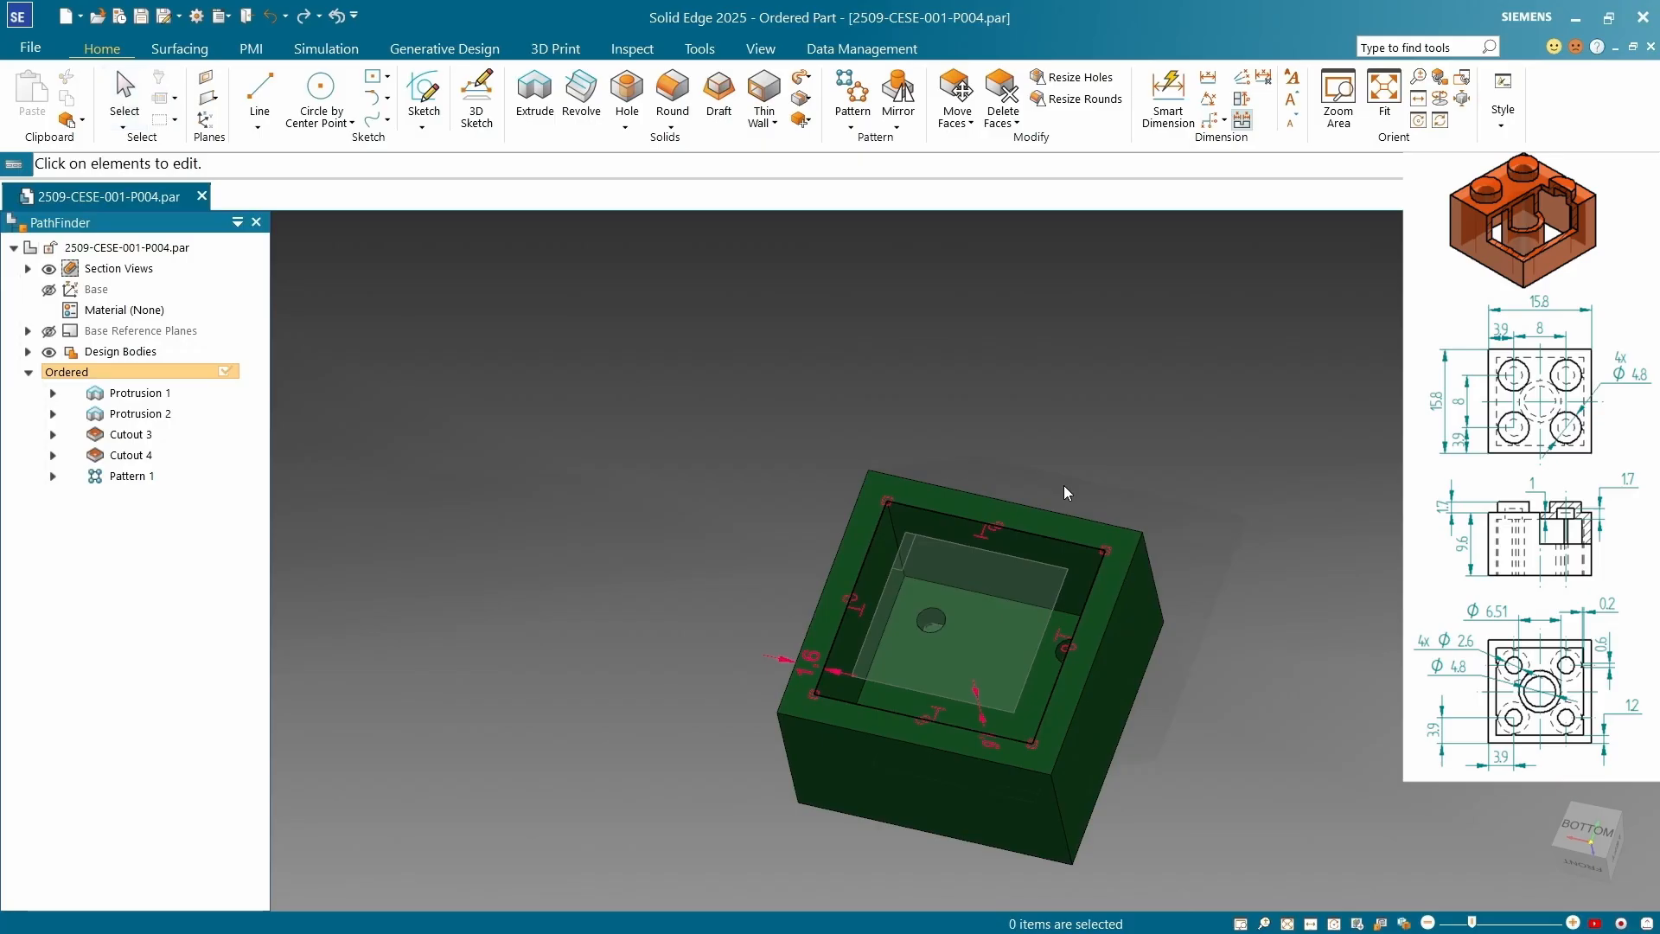
Examine the cavity cutout's side wall and top thickness dimensions from below and above the brick
{"action": "scroll", "coordinate": [959, 455], "scroll_direction": "down", "scroll_amount": 3}
{"action": "scroll", "coordinate": [971, 630], "scroll_direction": "up", "scroll_amount": 4}
{"action": "scroll", "coordinate": [1037, 259], "scroll_direction": "down", "scroll_amount": 1}
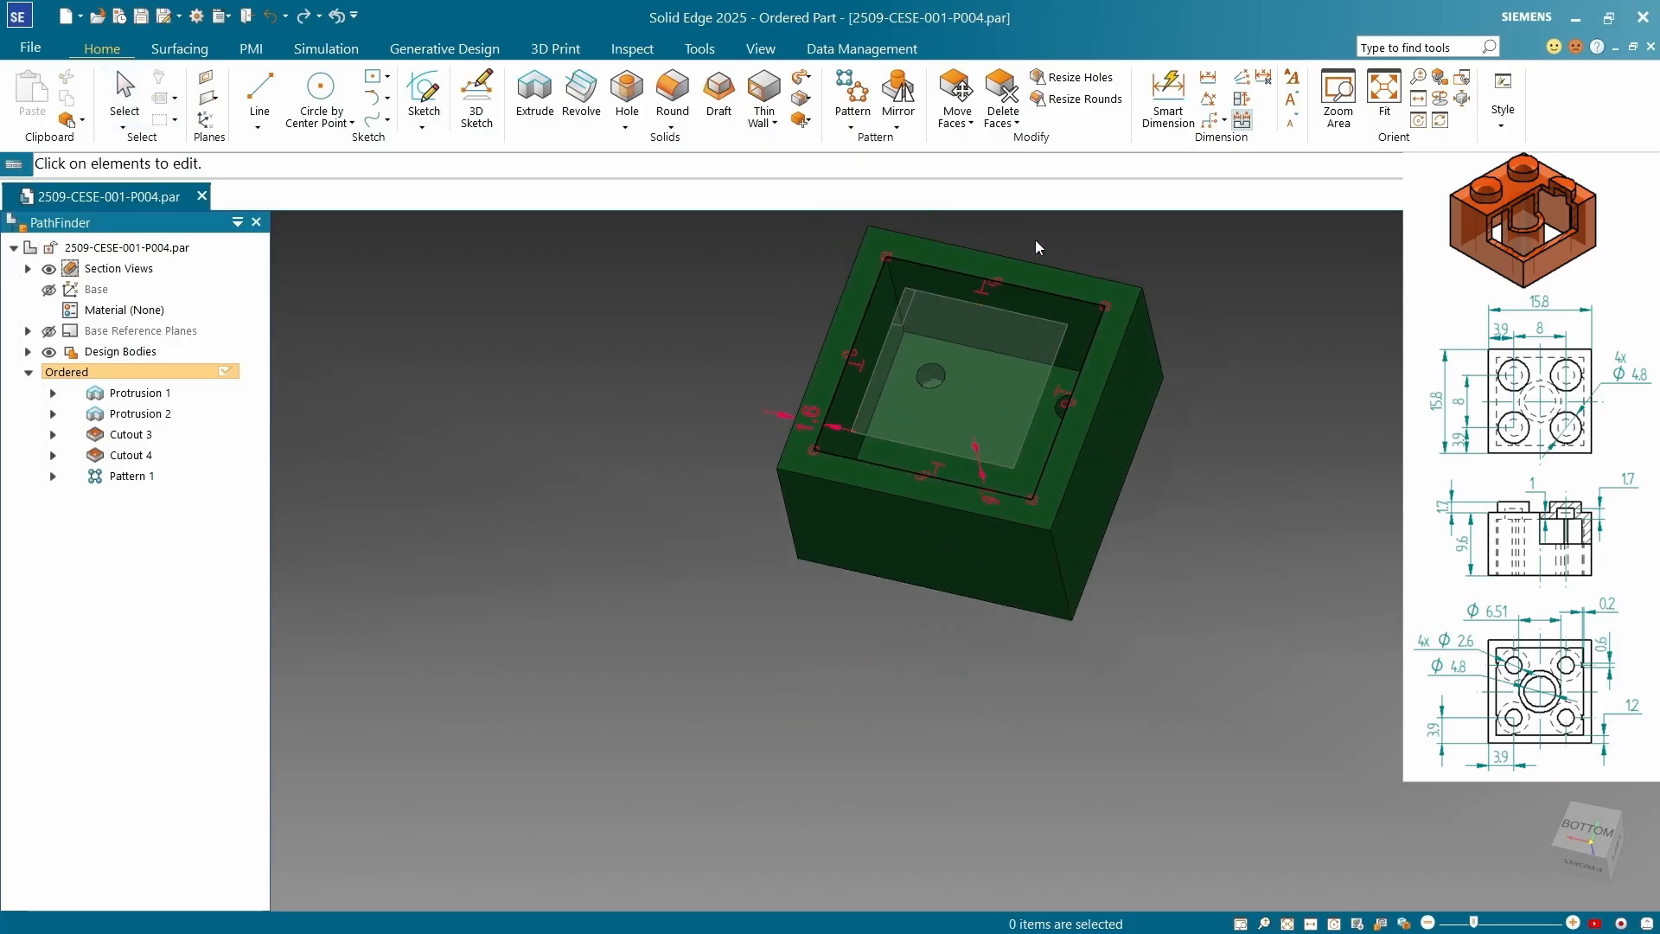
{"action": "scroll", "coordinate": [1038, 248], "scroll_direction": "up", "scroll_amount": 3}
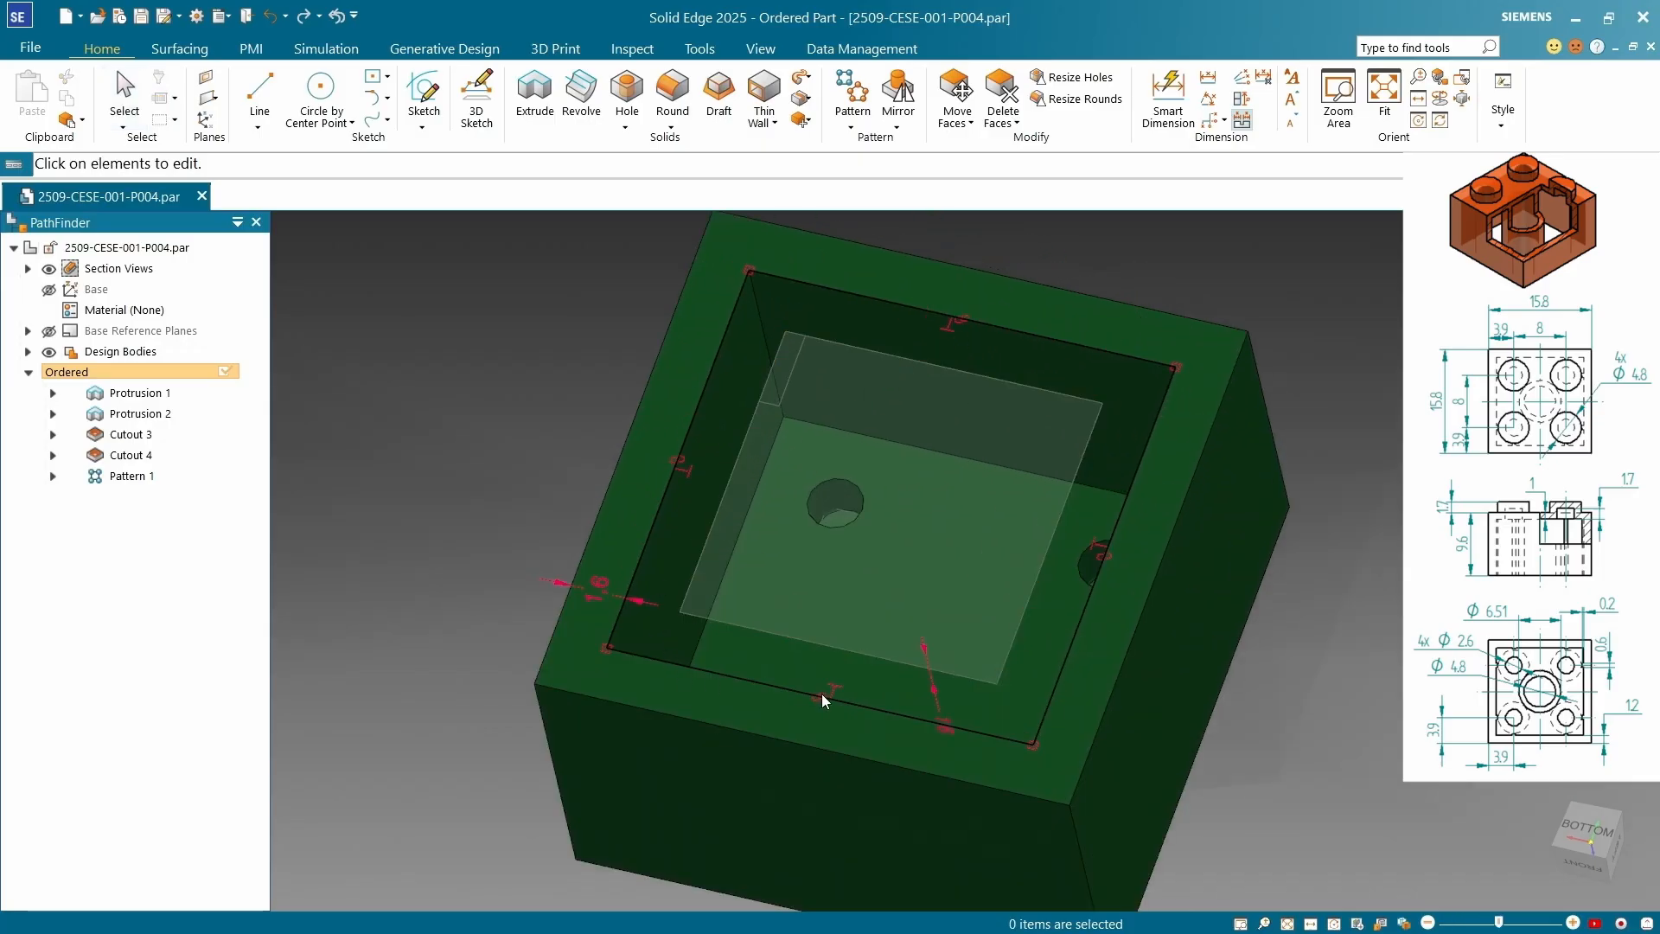
{"action": "middle_click_drag", "start_coordinate": [852, 596], "coordinate": [892, 573]}
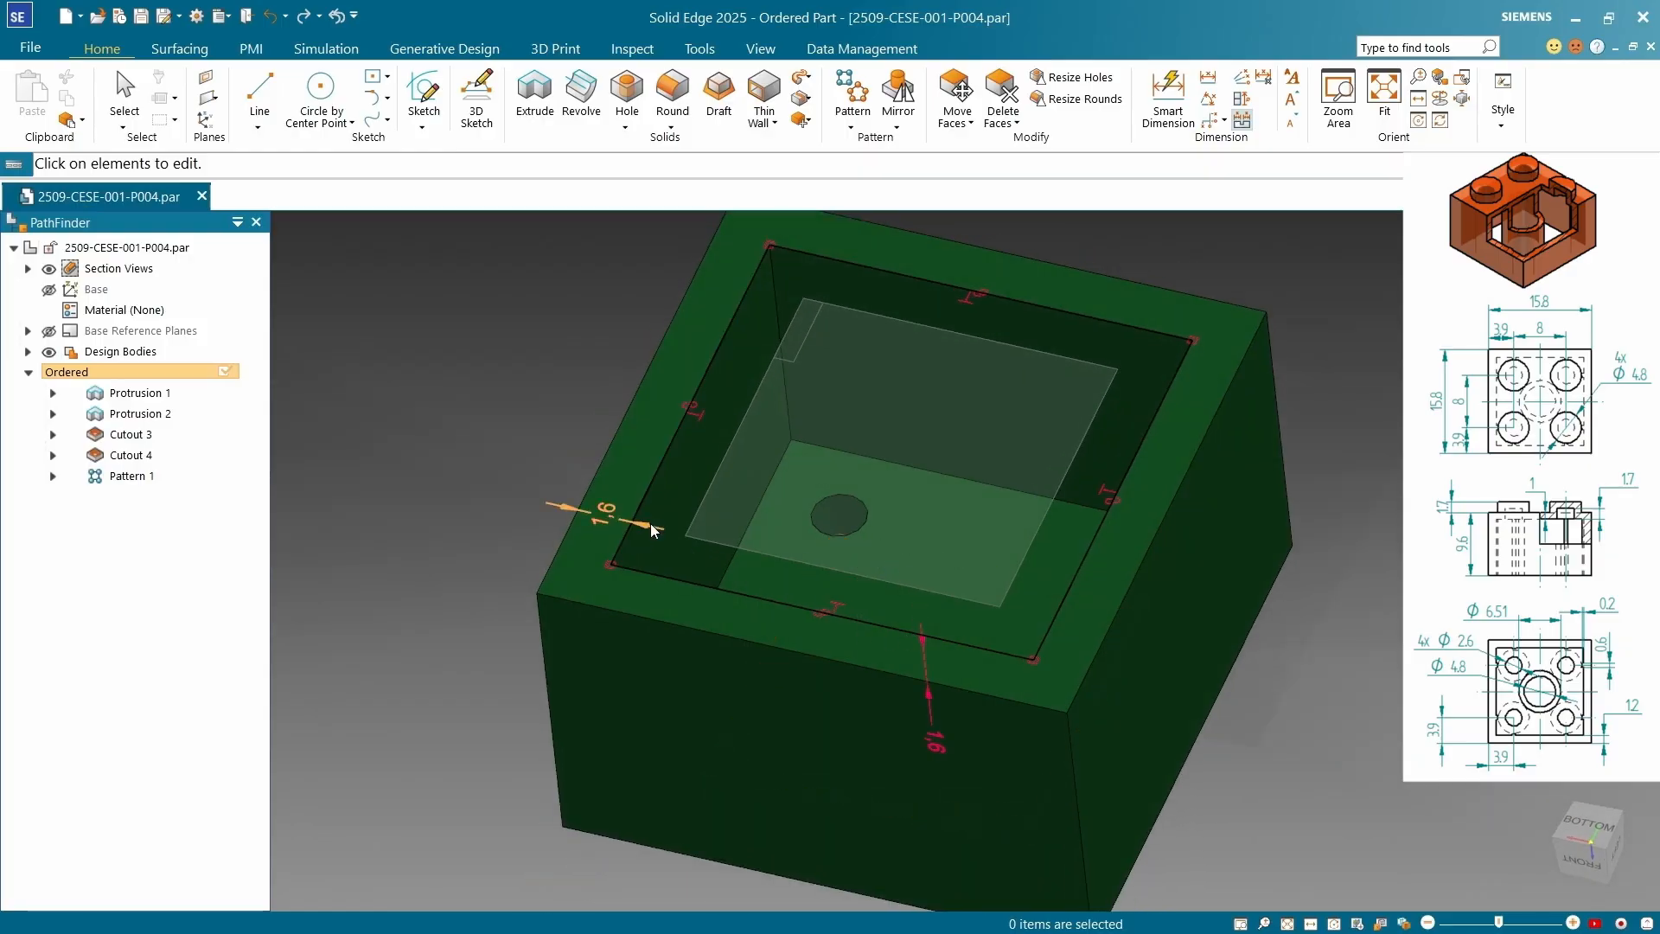
{"action": "middle_click_drag", "start_coordinate": [802, 483], "coordinate": [1216, 463]}
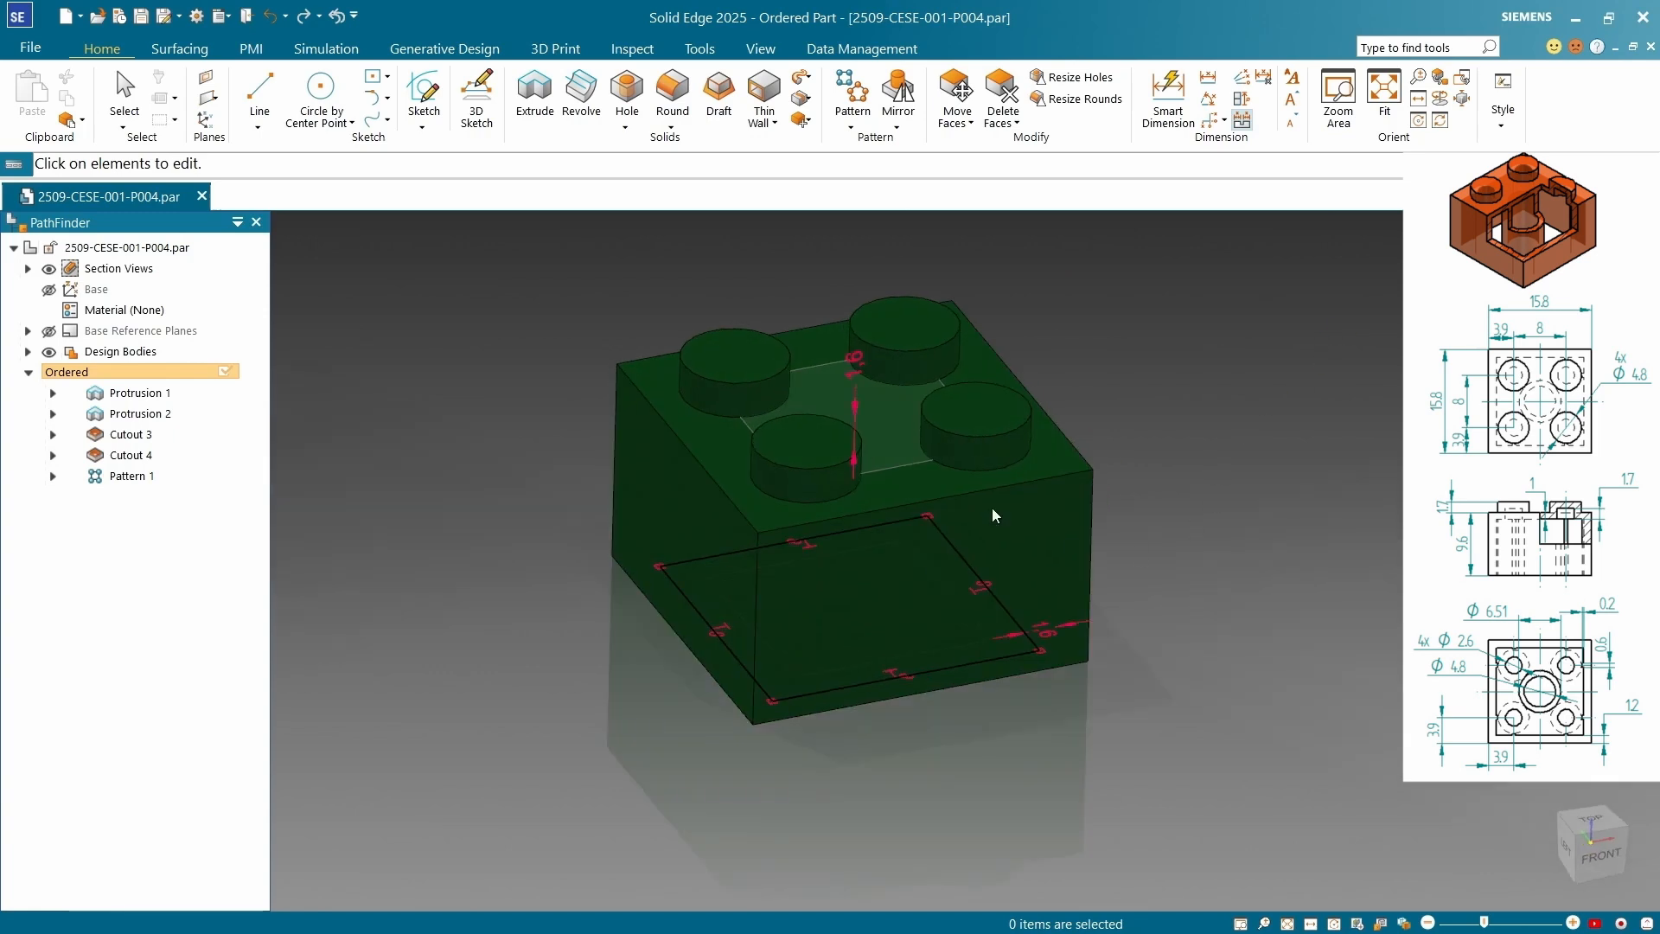
{"action": "scroll", "coordinate": [877, 429], "scroll_direction": "up", "scroll_amount": 3}
{"action": "middle_click_drag", "start_coordinate": [860, 417], "coordinate": [818, 414]}
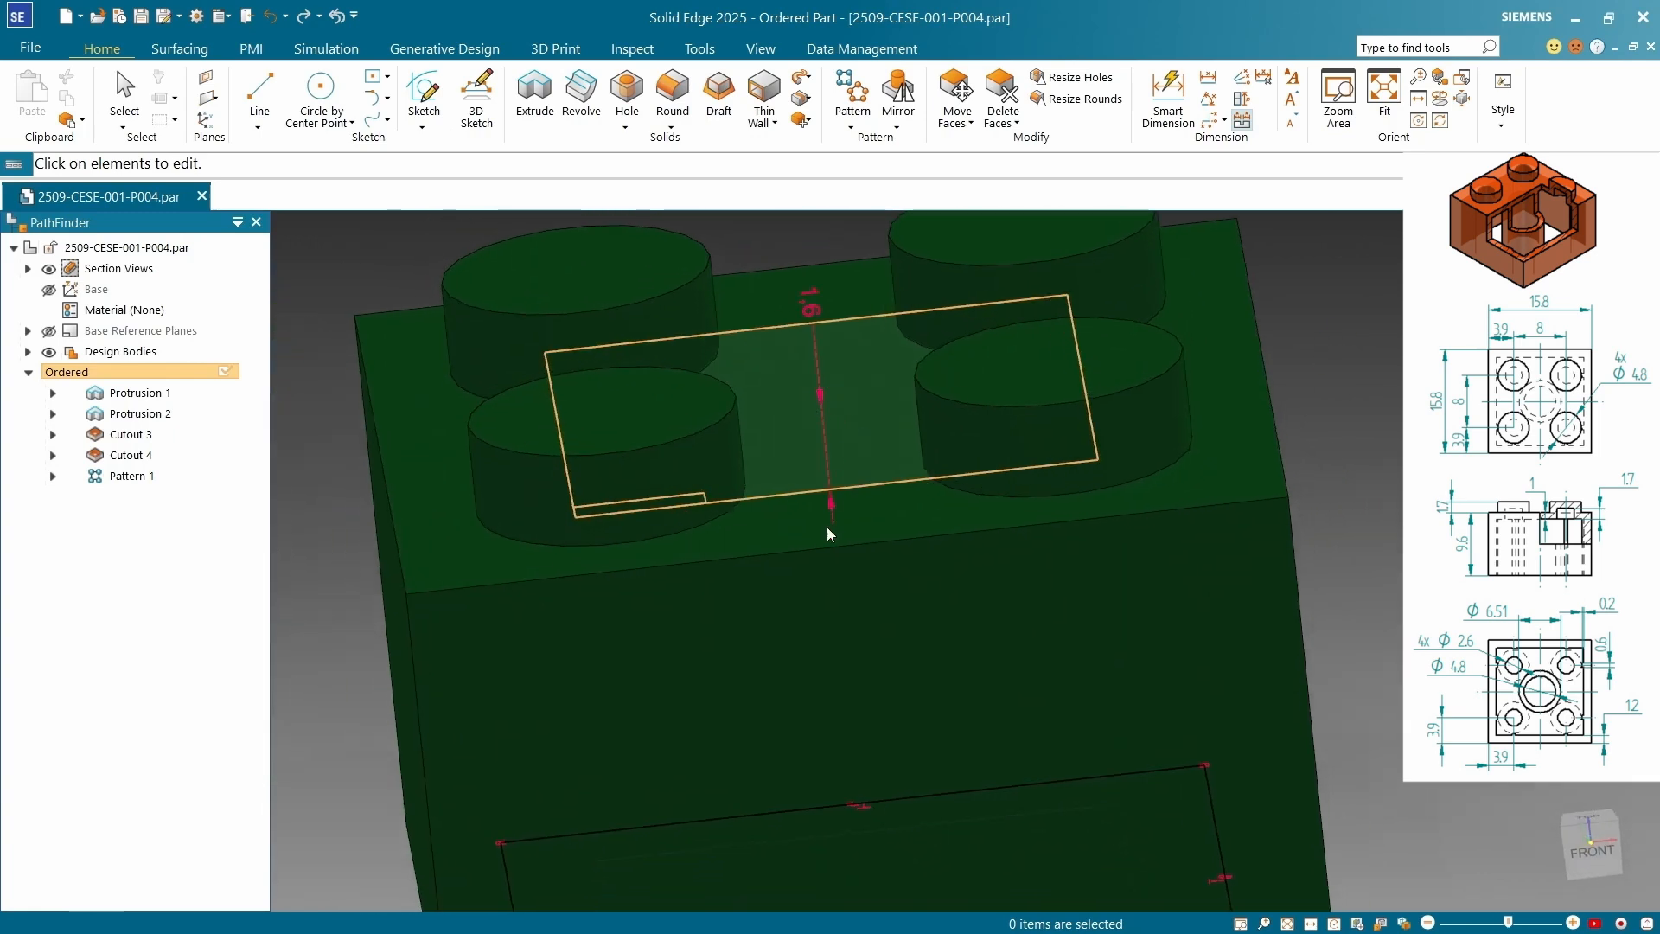
{"action": "scroll", "coordinate": [854, 524], "scroll_direction": "down", "scroll_amount": 3}
{"action": "middle_click_drag", "start_coordinate": [856, 522], "coordinate": [850, 582]}
{"action": "scroll", "coordinate": [850, 581], "scroll_direction": "up", "scroll_amount": 3}
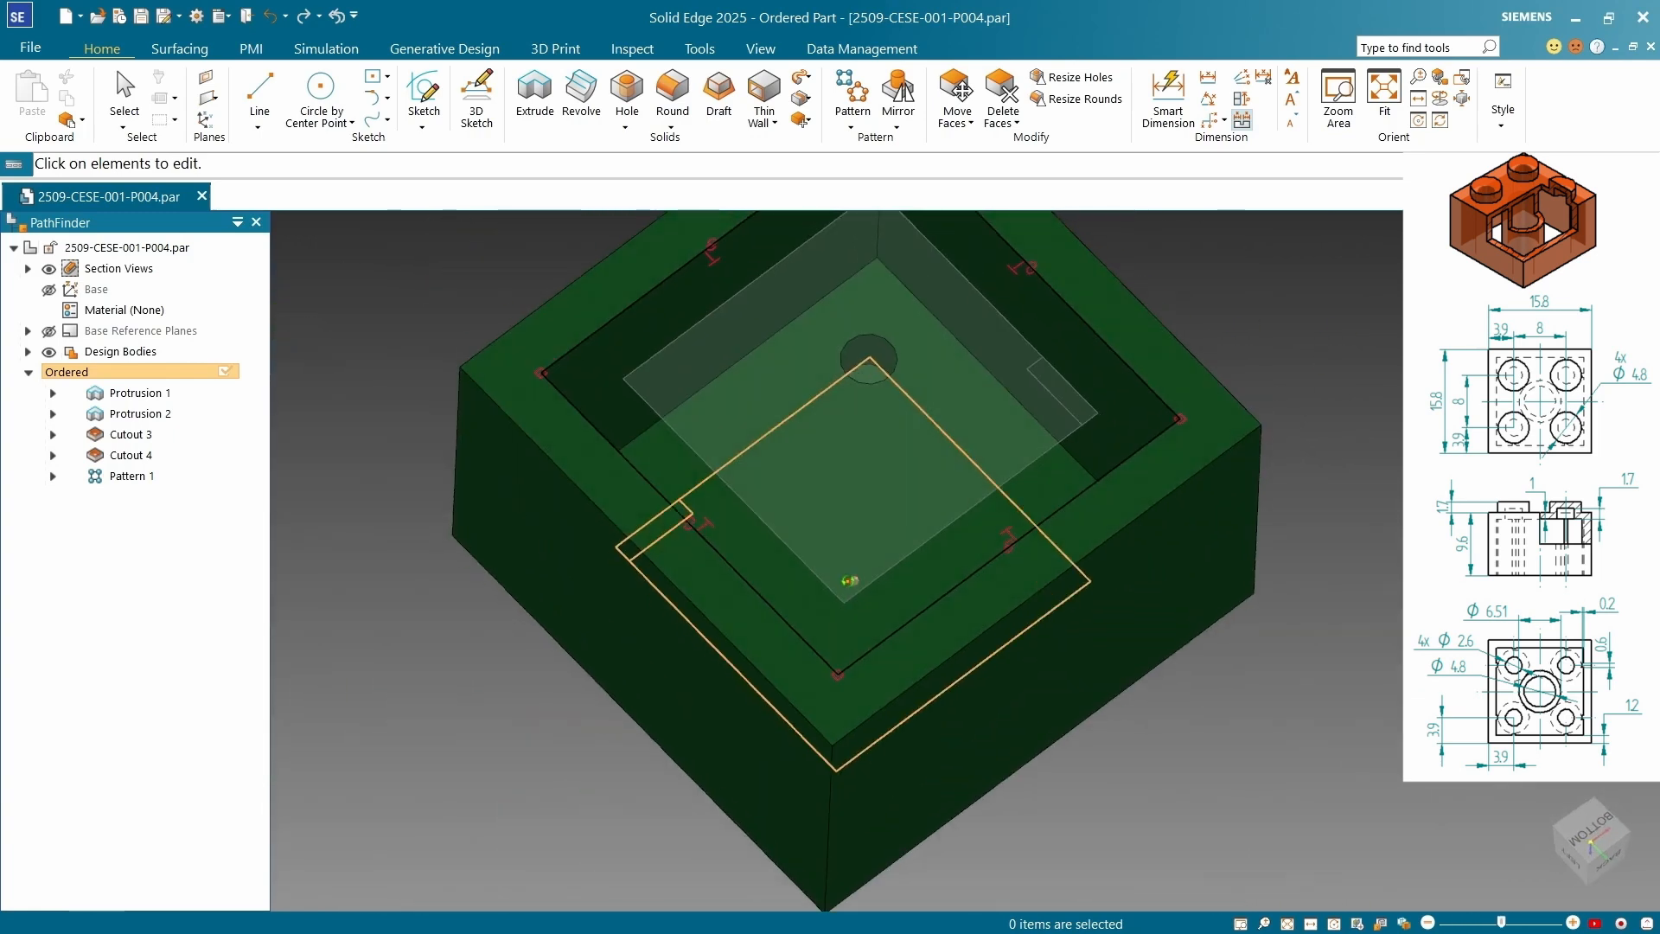
{"action": "scroll", "coordinate": [850, 581], "scroll_direction": "down", "scroll_amount": 2}
Set the cavity's side wall thickness dimension to 1.2 mm and inspect the selected cutout inside the brick
{"action": "left_click", "coordinate": [938, 391]}
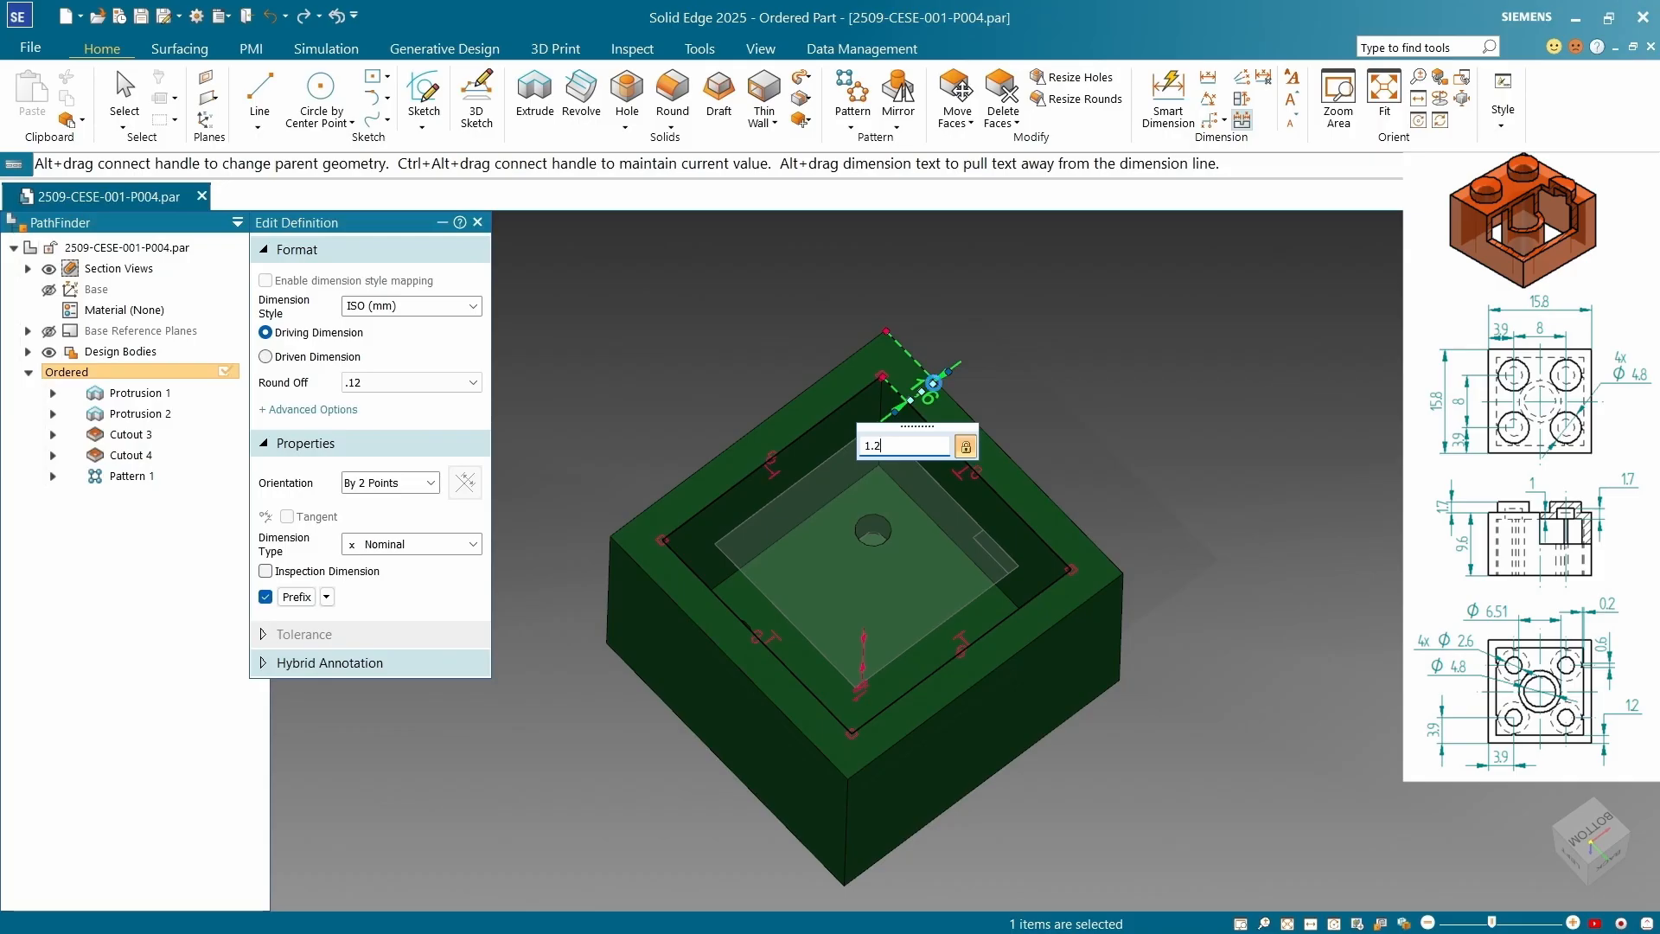
{"action": "key", "text": "Return"}
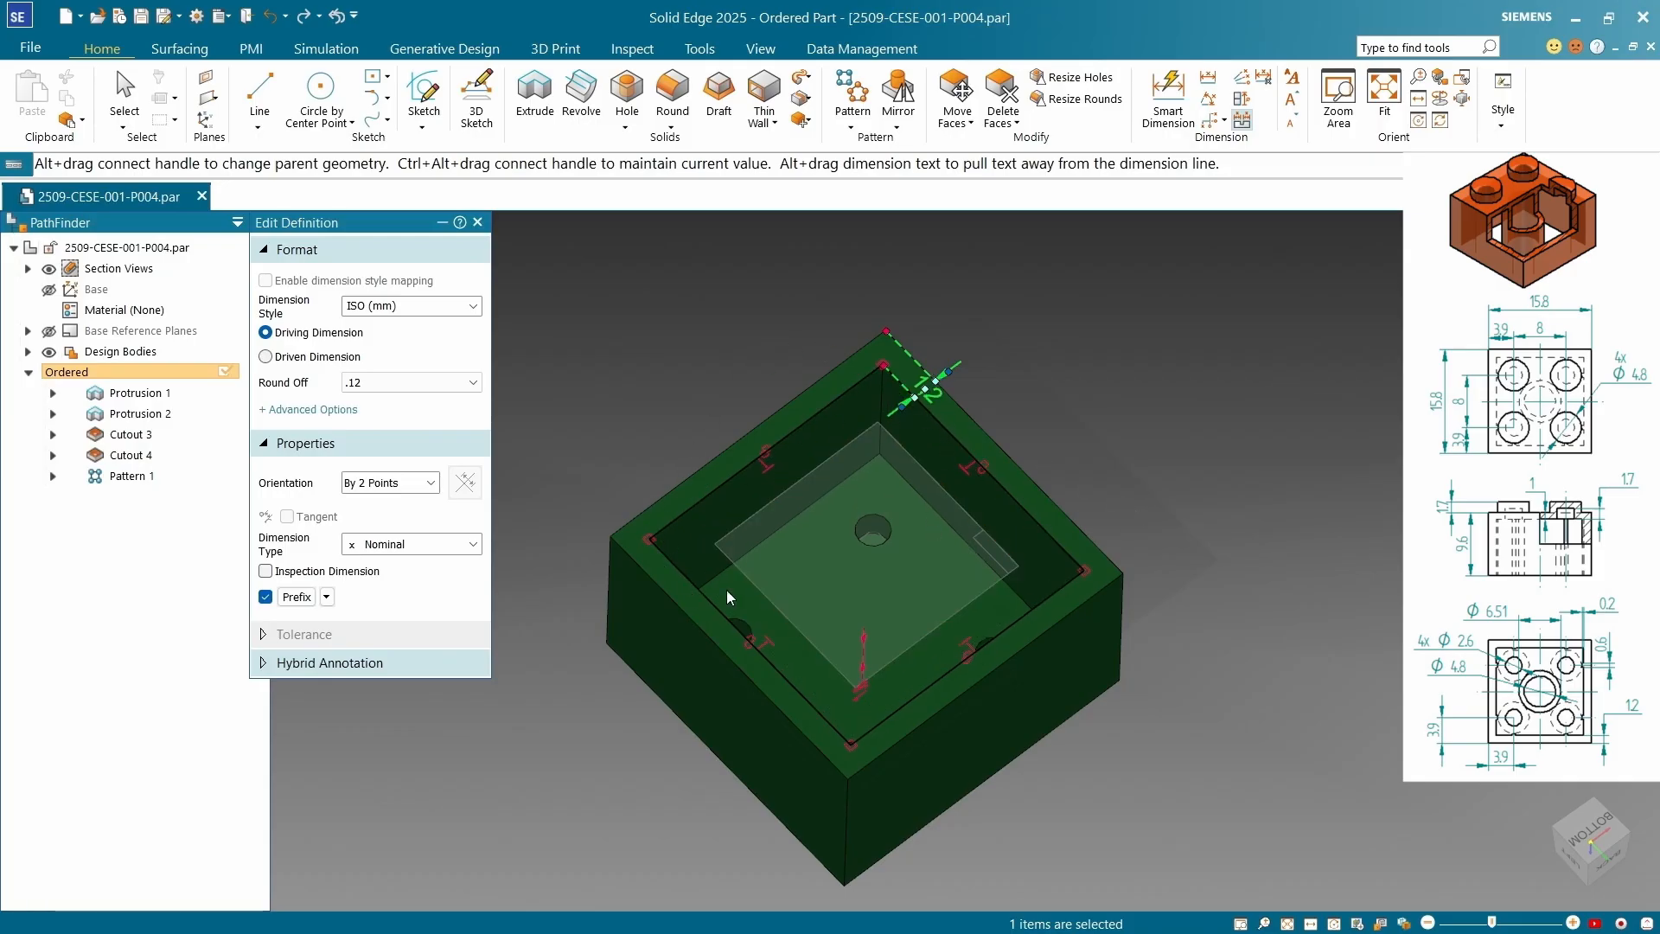
{"action": "middle_click_drag", "start_coordinate": [991, 576], "coordinate": [1143, 716]}
{"action": "key", "text": "Escape"}
{"action": "left_click", "coordinate": [962, 553]}
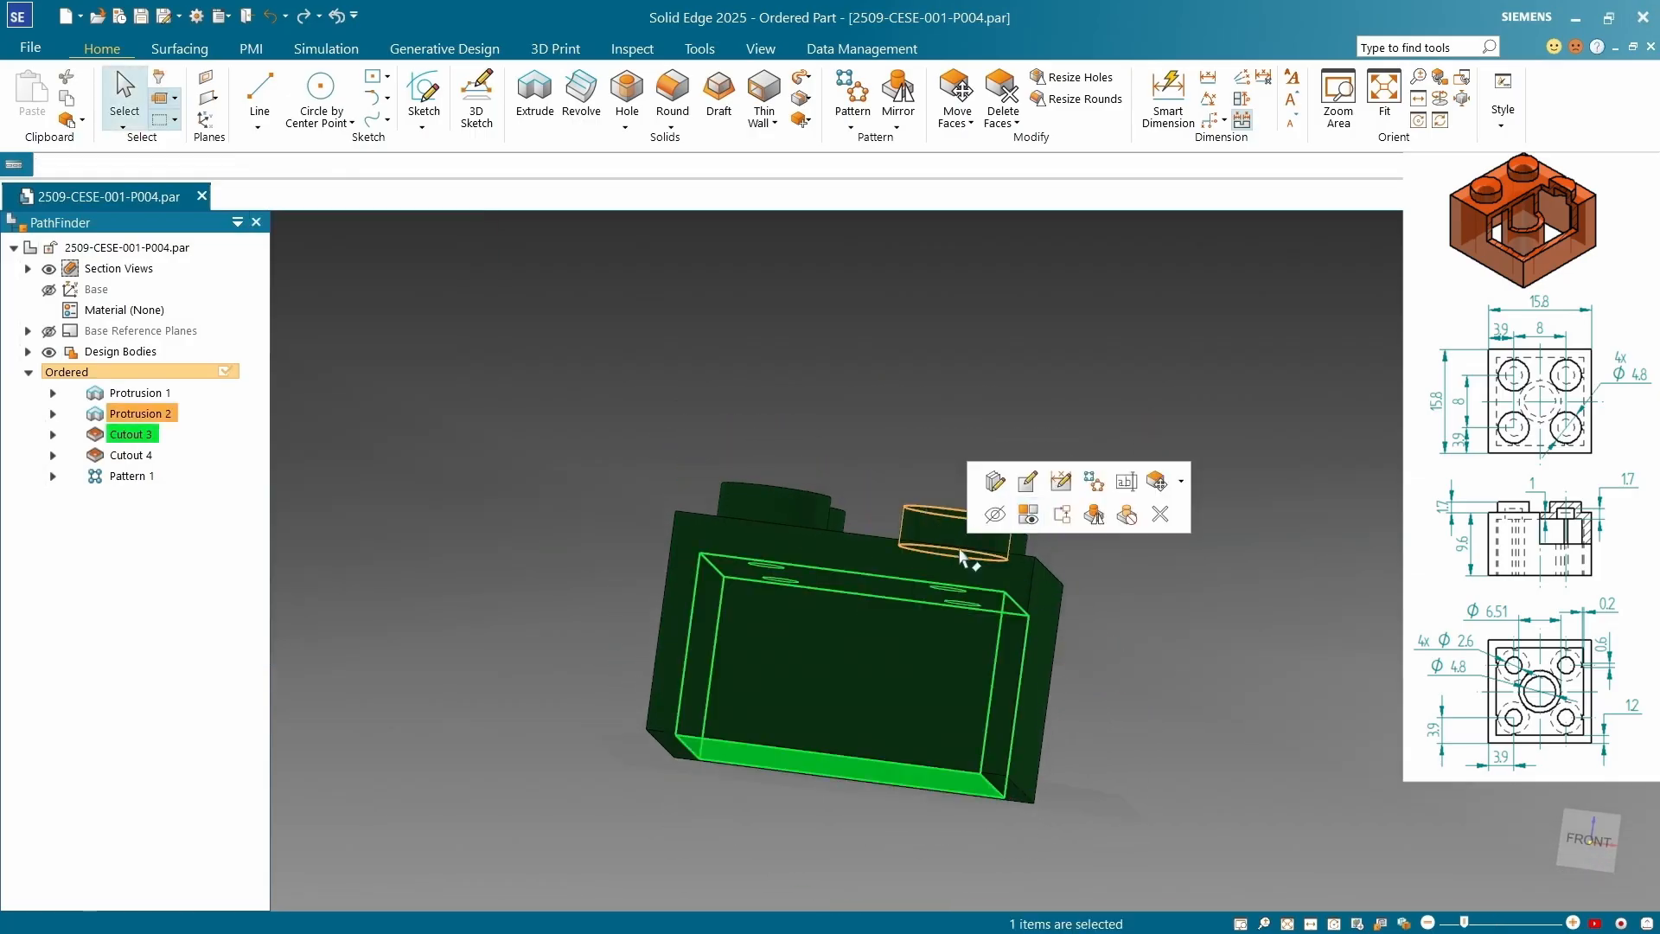
{"action": "middle_click_drag", "start_coordinate": [1246, 591], "coordinate": [1234, 637]}
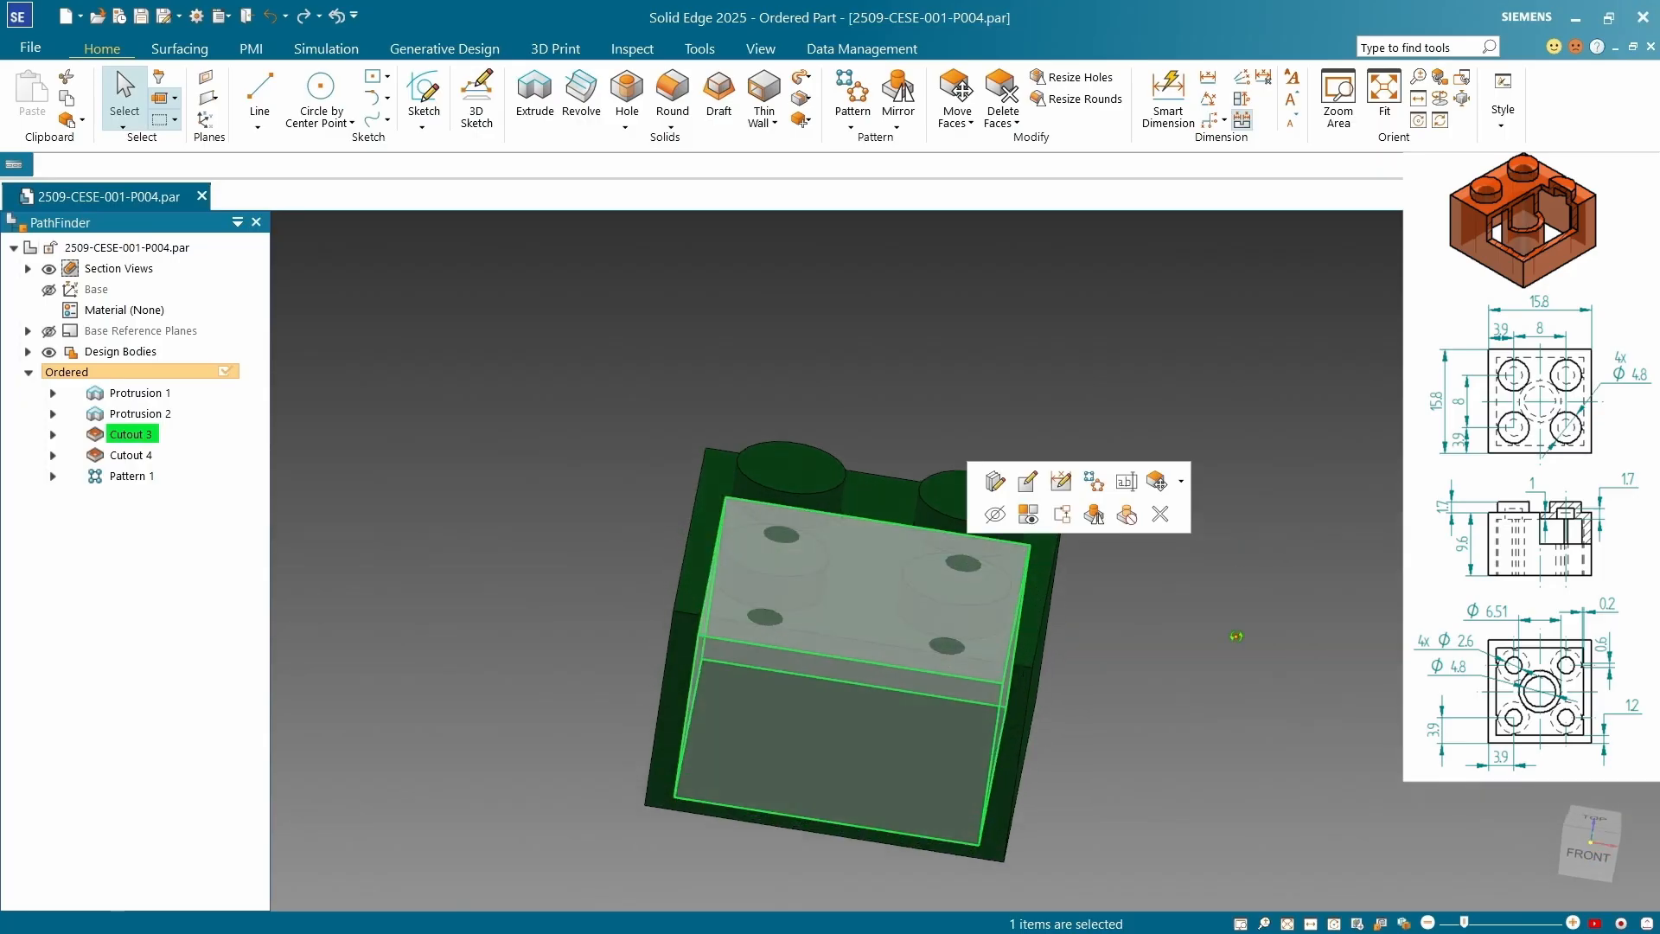
{"action": "middle_click_drag", "start_coordinate": [1234, 637], "coordinate": [1228, 657]}
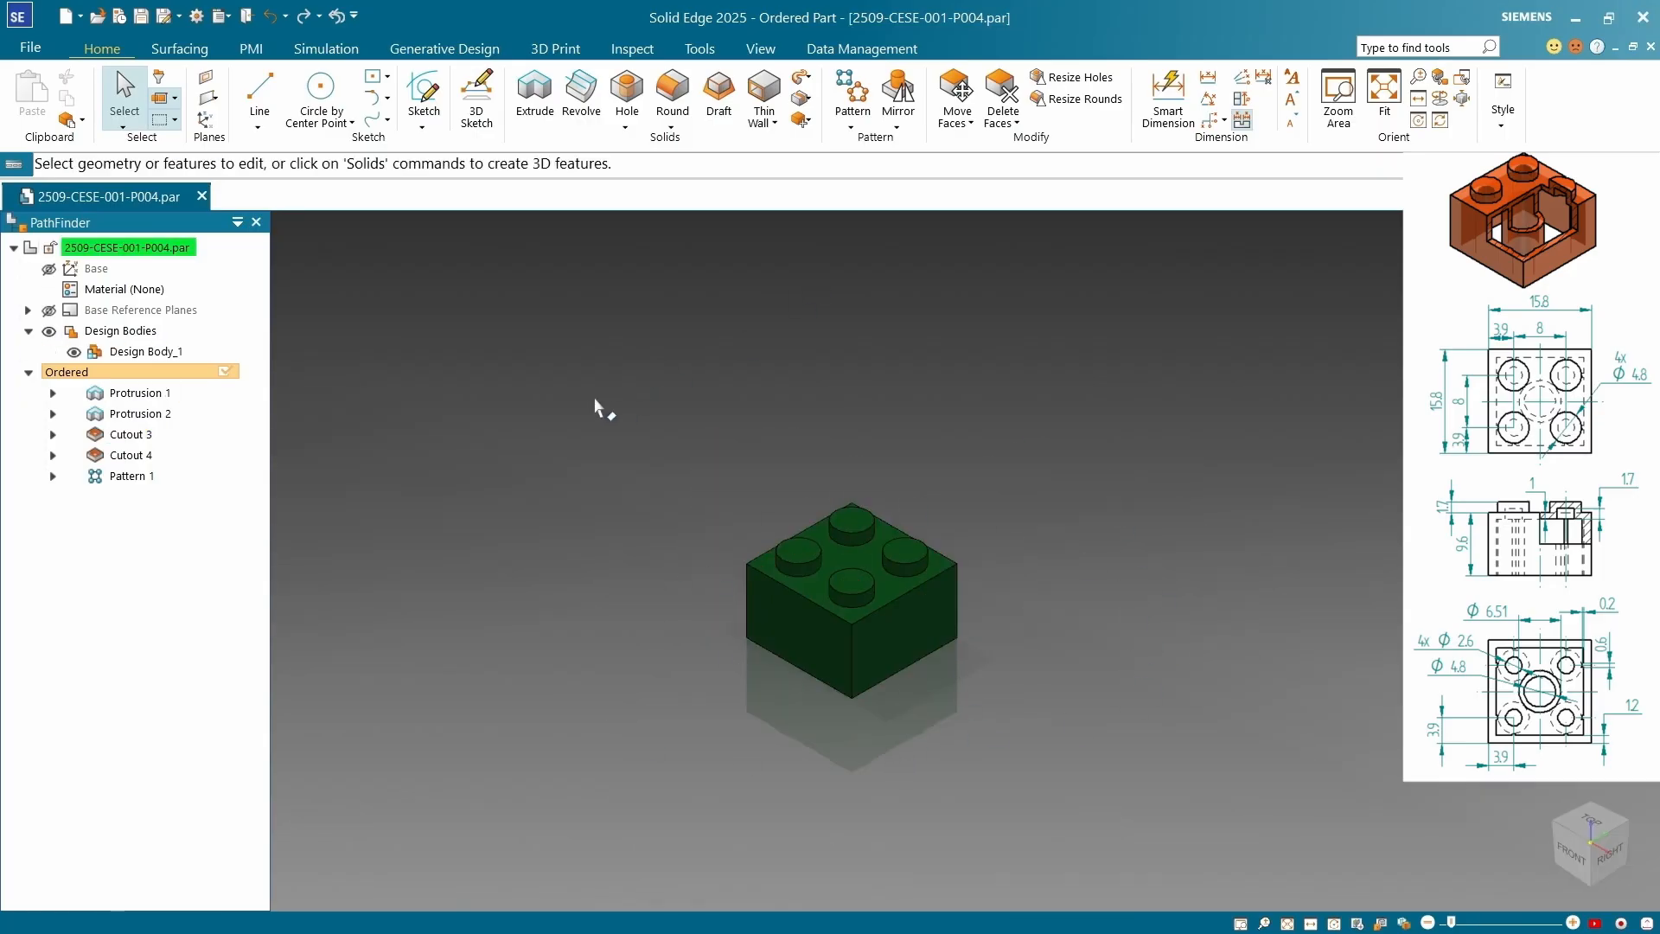
Create a Section by Plane view through the Front (xz) reference plane, cutting all parts
{"action": "left_click", "coordinate": [28, 311]}
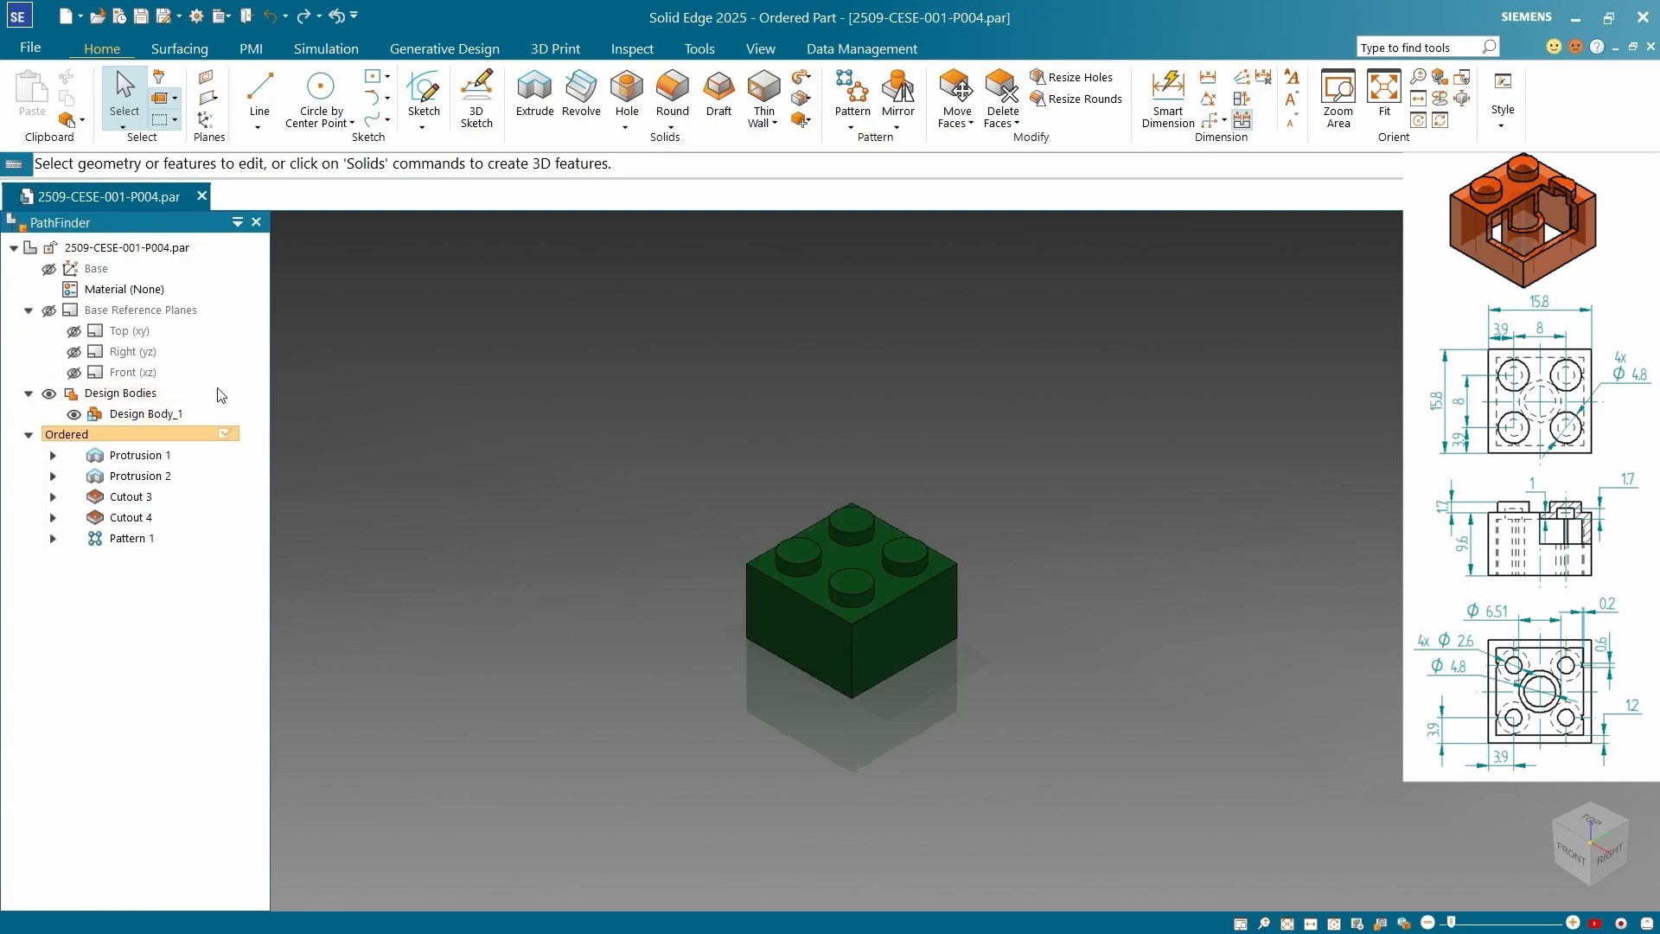
{"action": "left_click", "coordinate": [118, 373]}
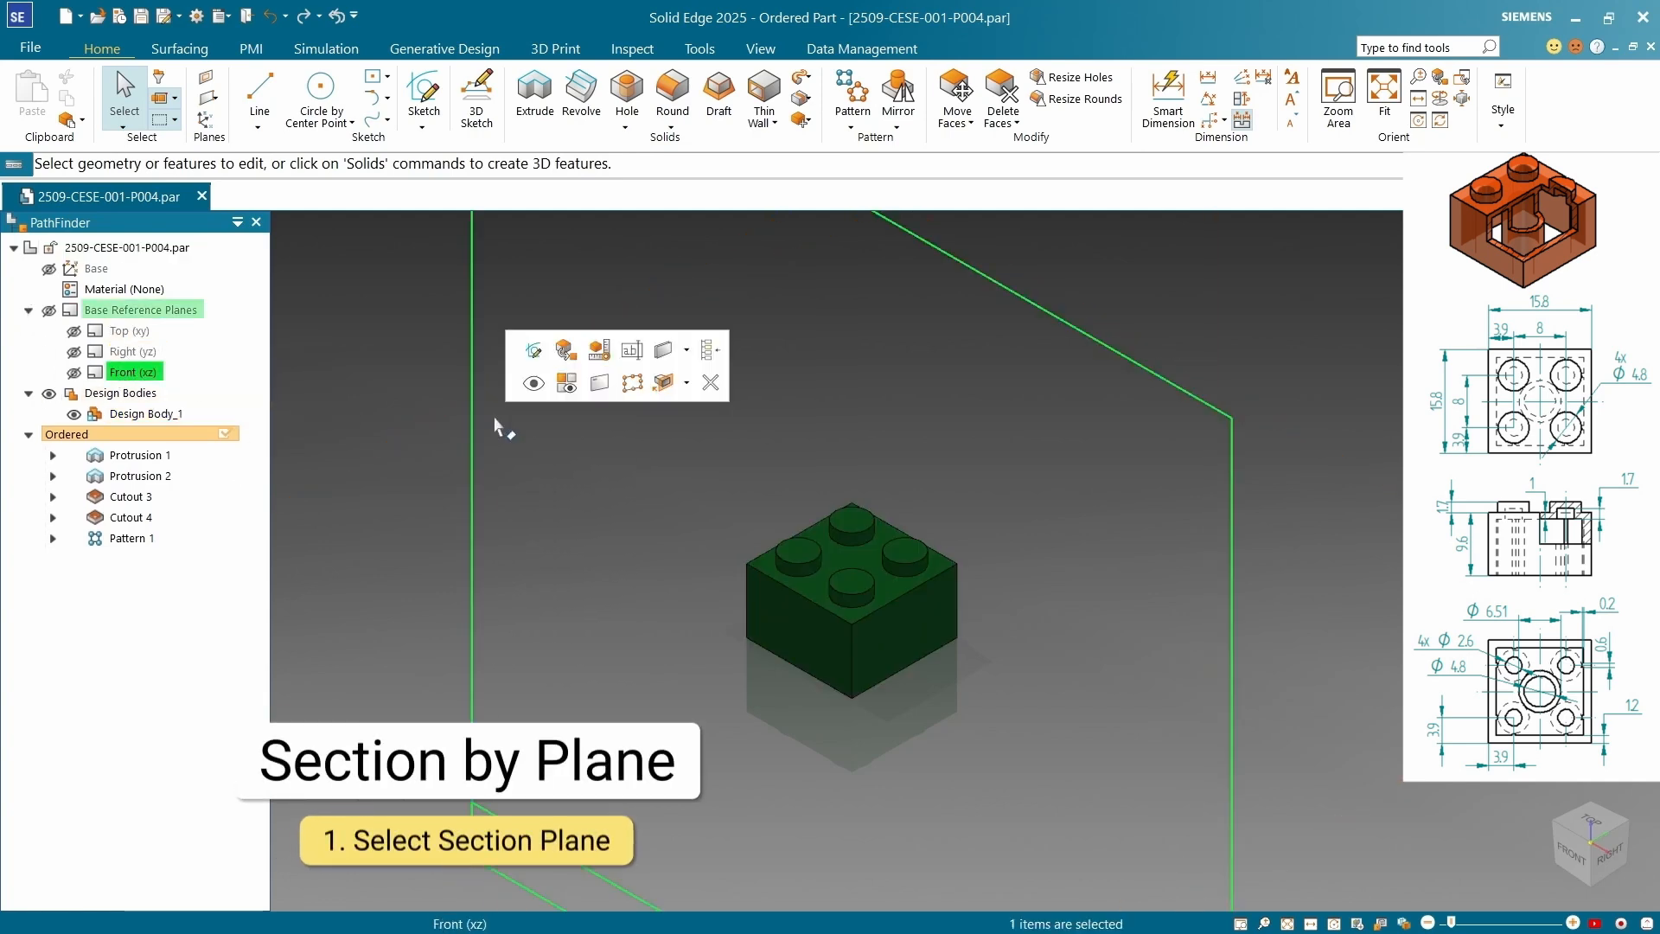
{"action": "left_click", "coordinate": [252, 49]}
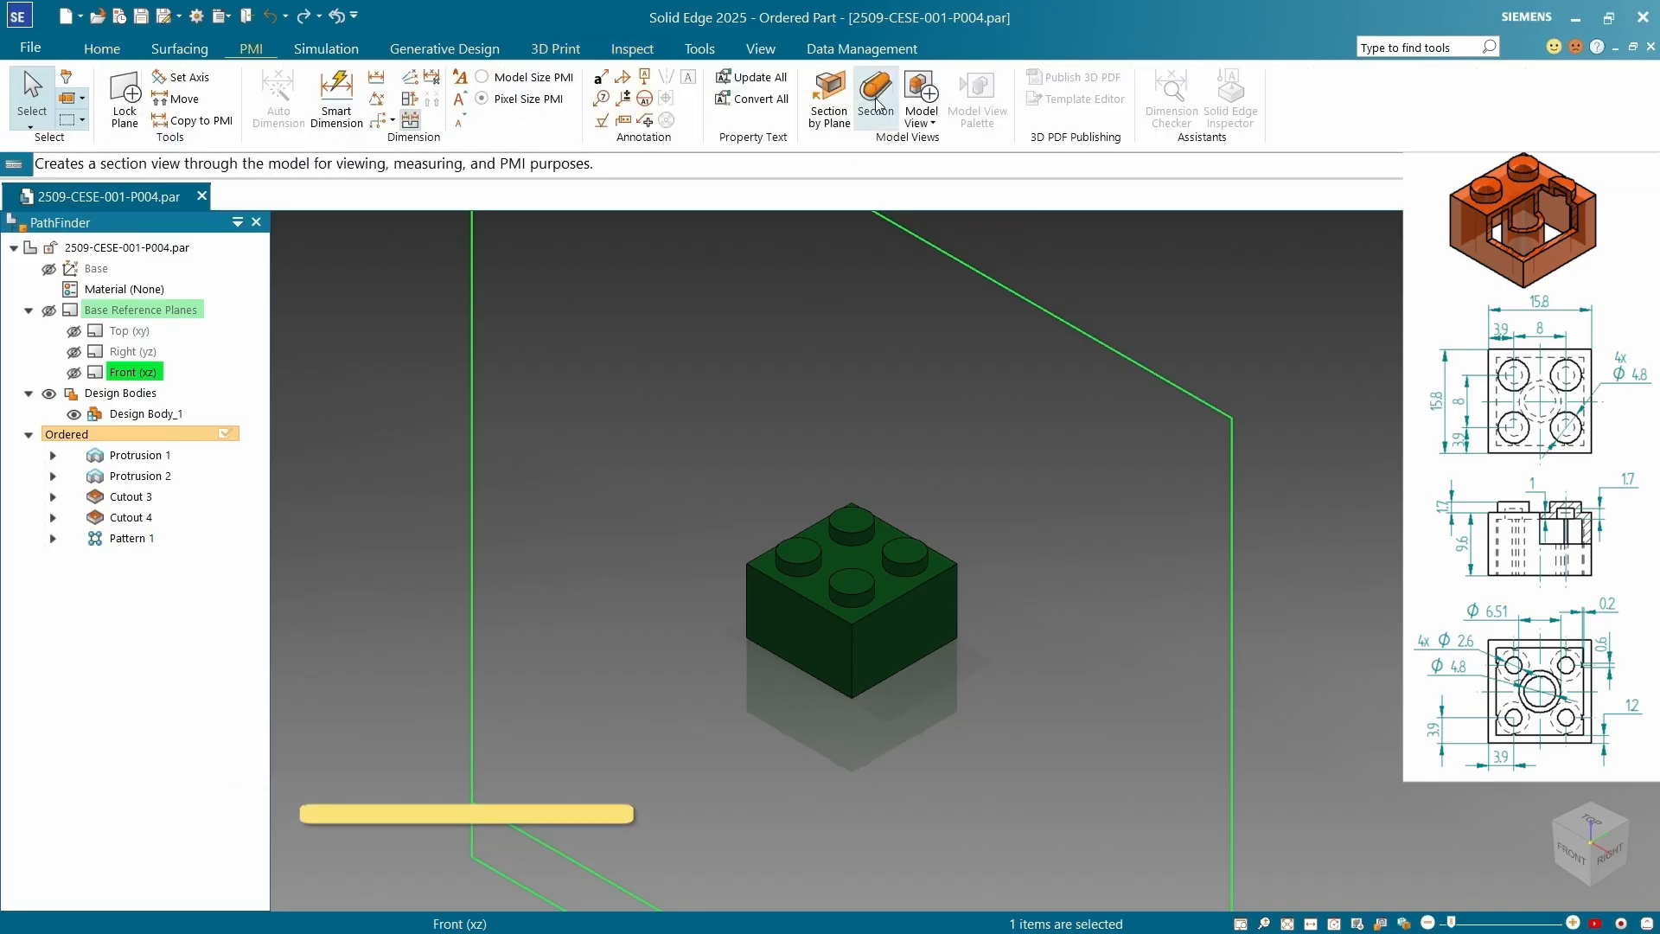
{"action": "left_click", "coordinate": [839, 91]}
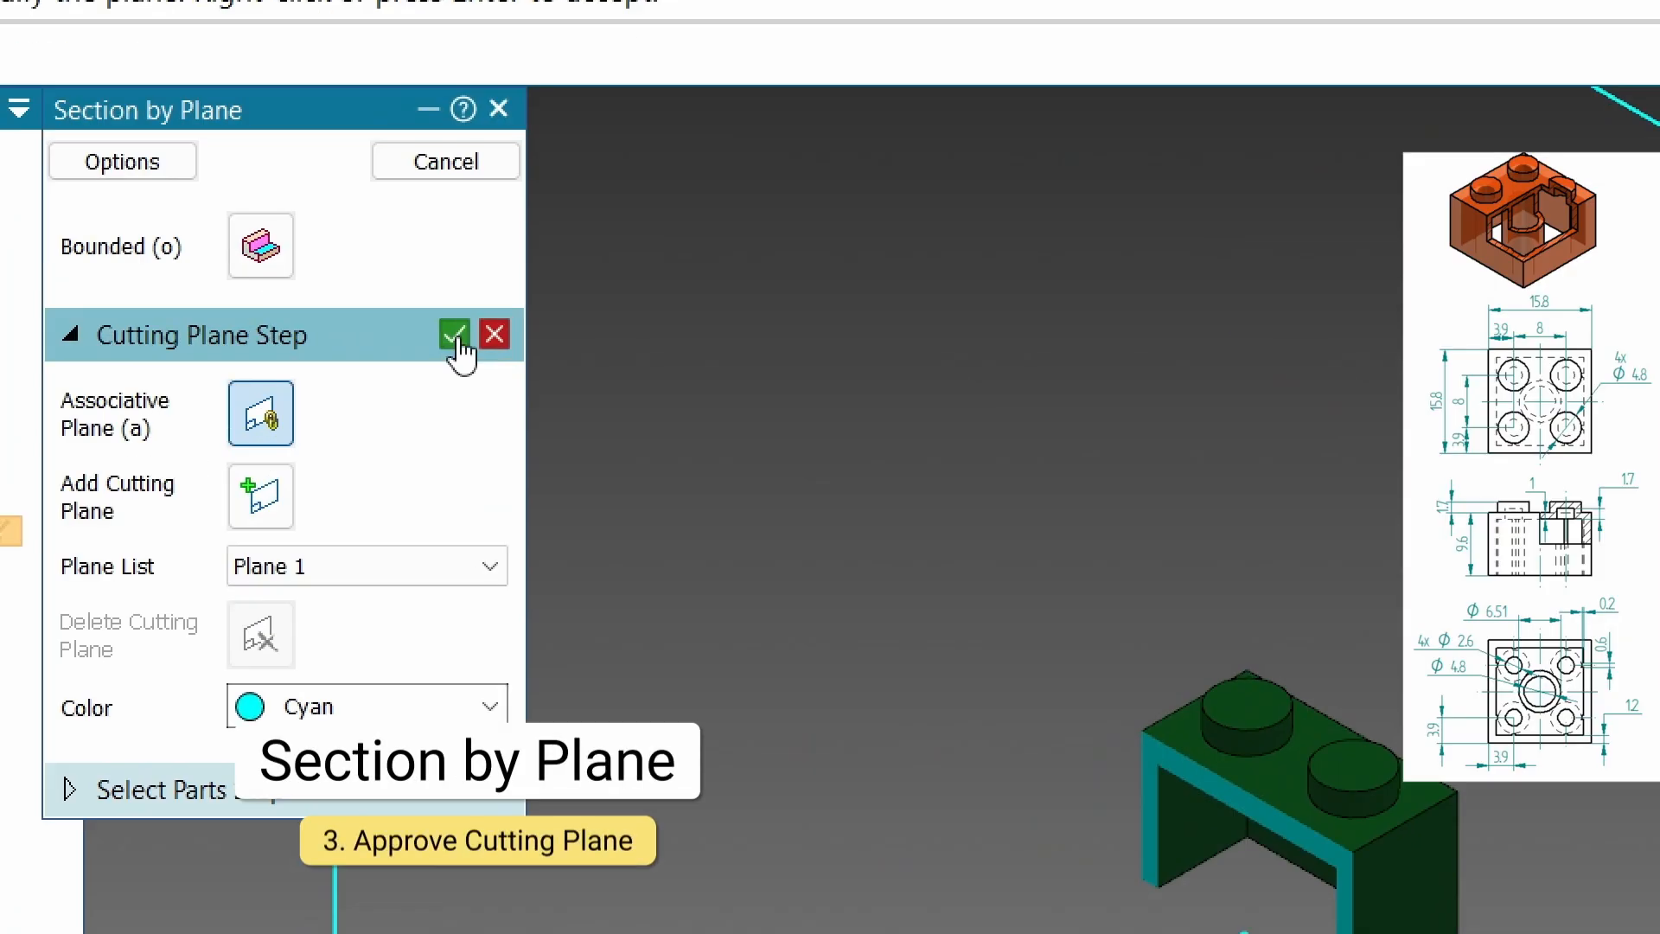
{"action": "left_click", "coordinate": [457, 337]}
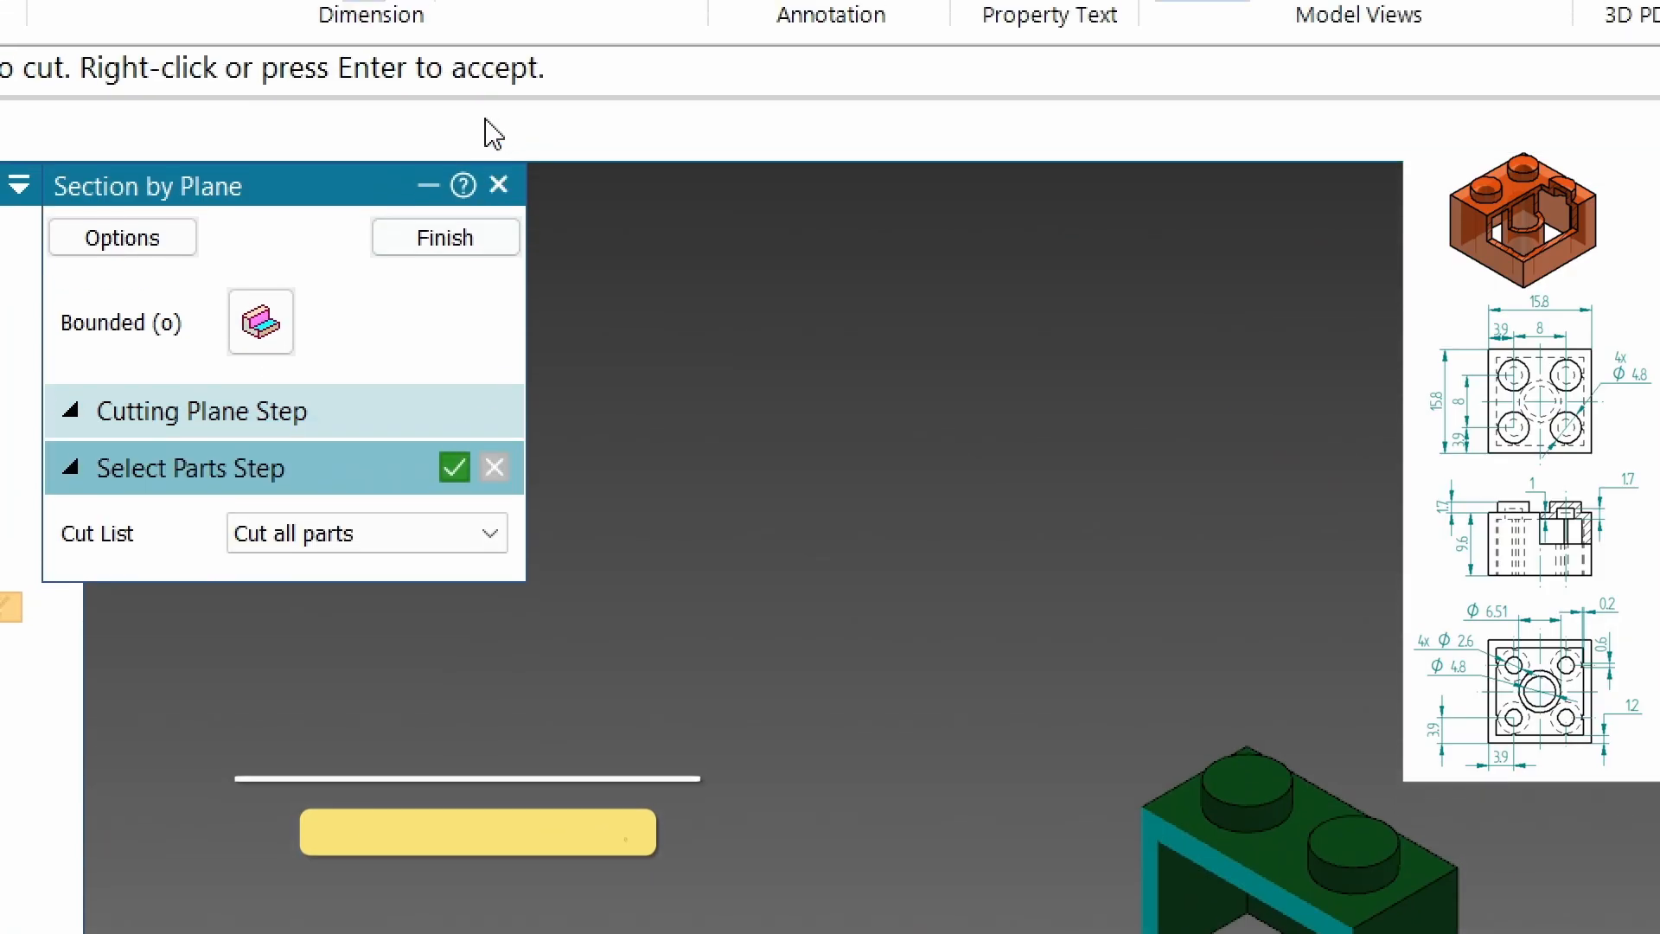
{"action": "left_click", "coordinate": [444, 162]}
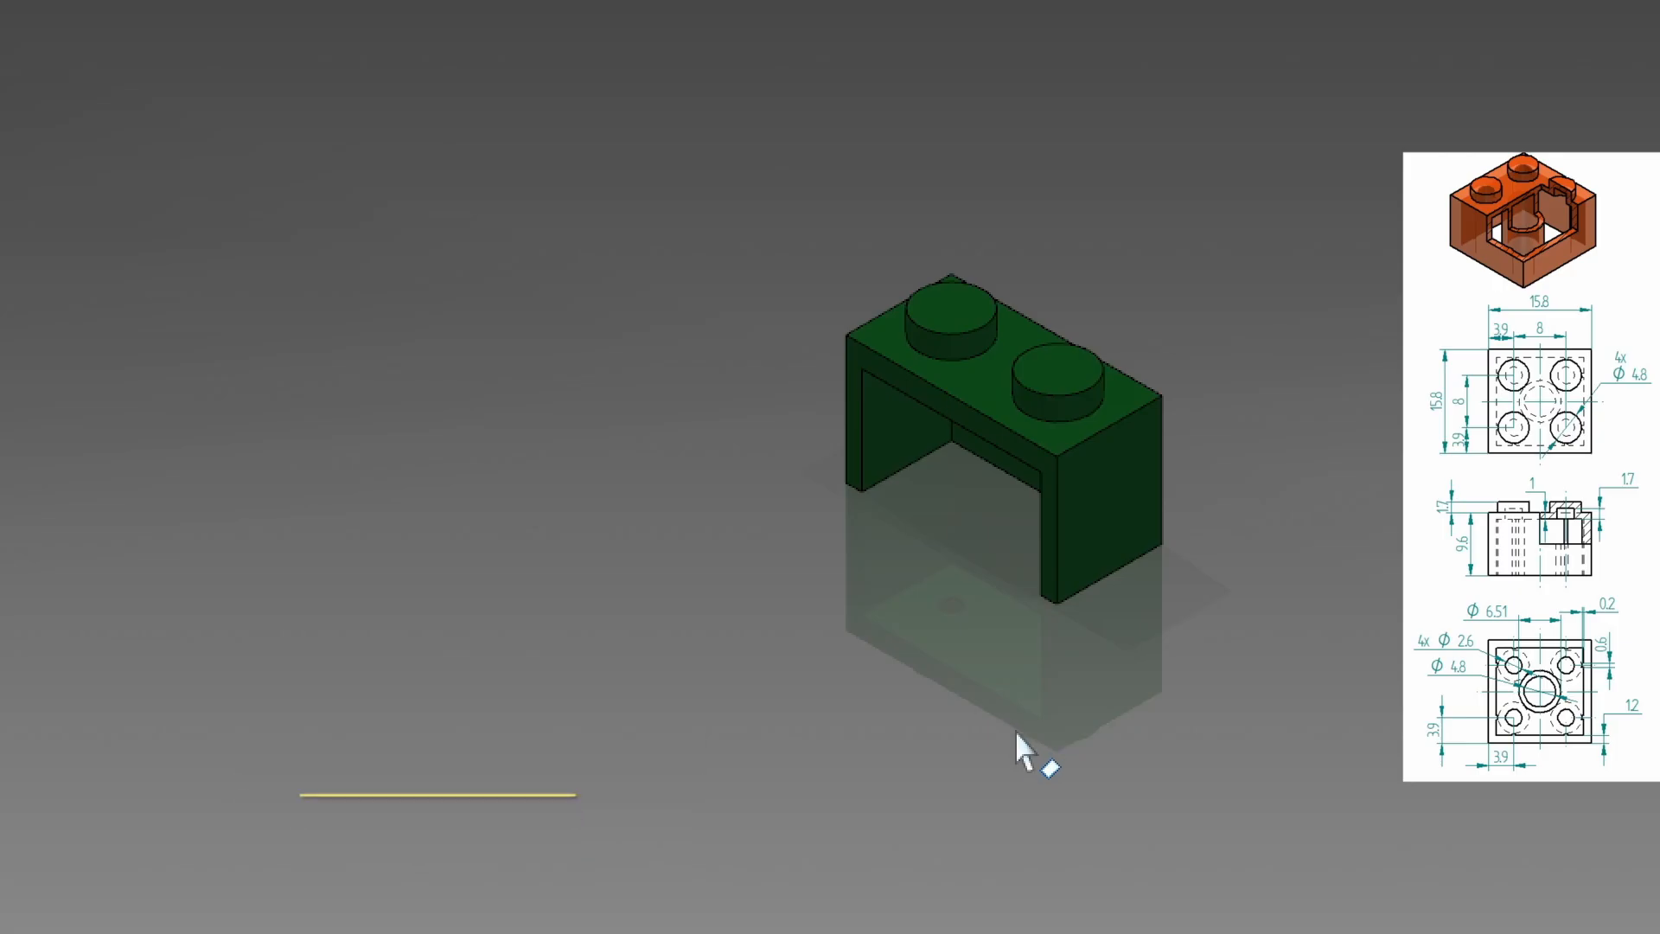
Dynamically edit the cavity cutout in the front section view and set the top wall thickness to 1 mm
{"action": "middle_click_drag", "start_coordinate": [1027, 728], "coordinate": [1079, 563]}
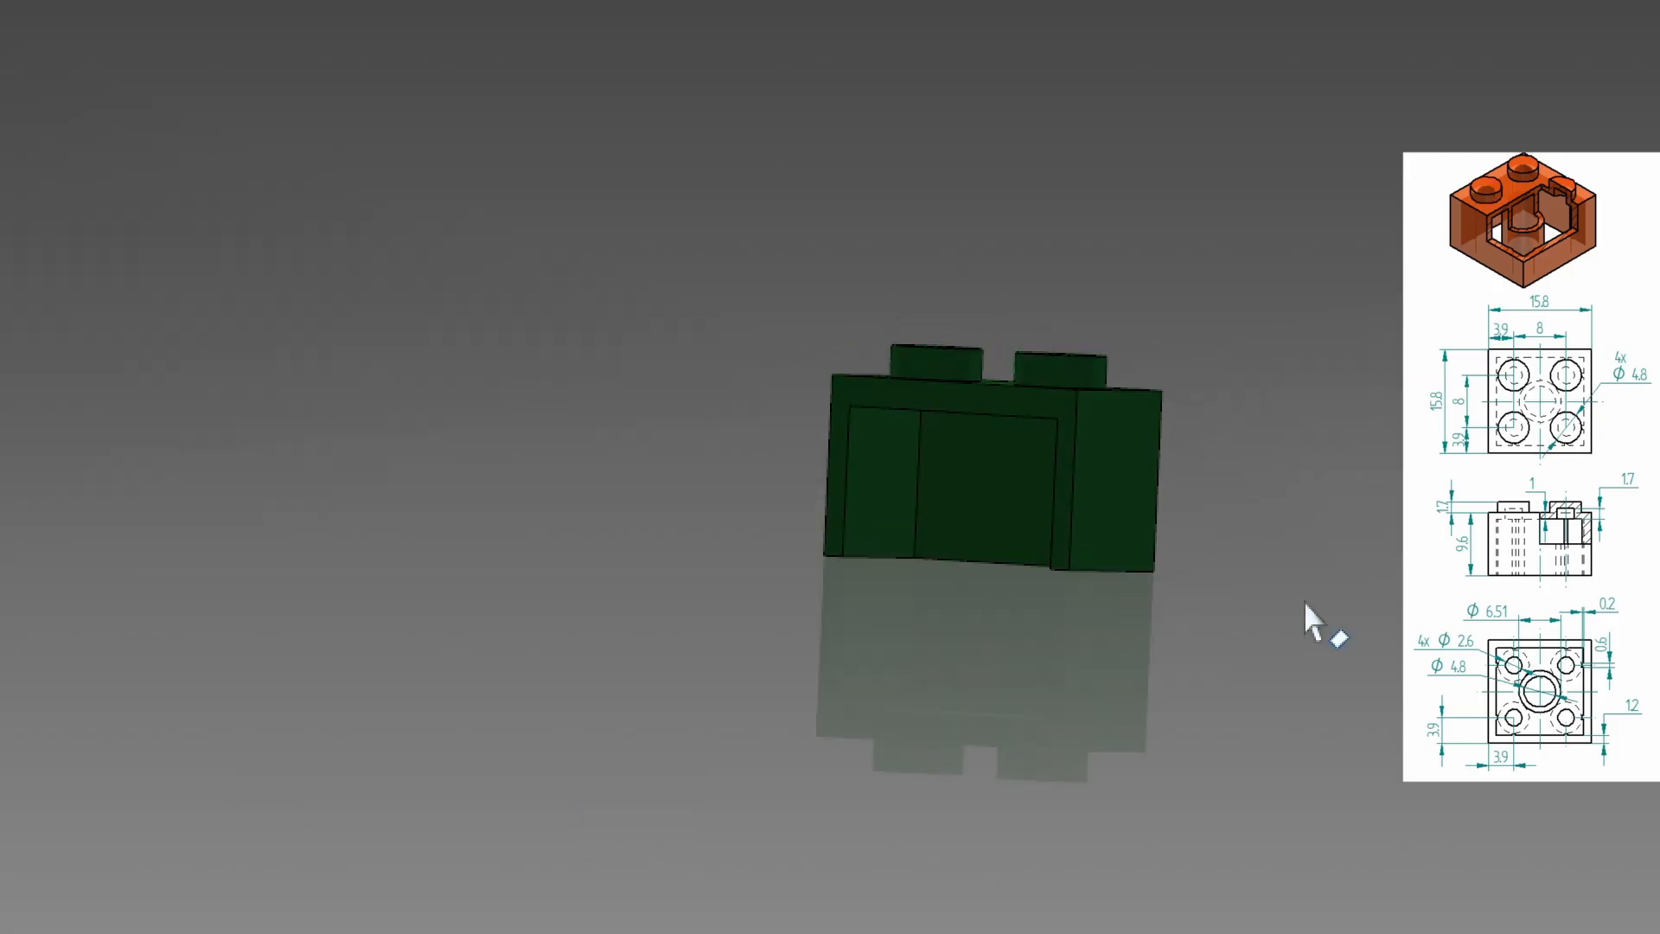
{"action": "left_click", "coordinate": [923, 450]}
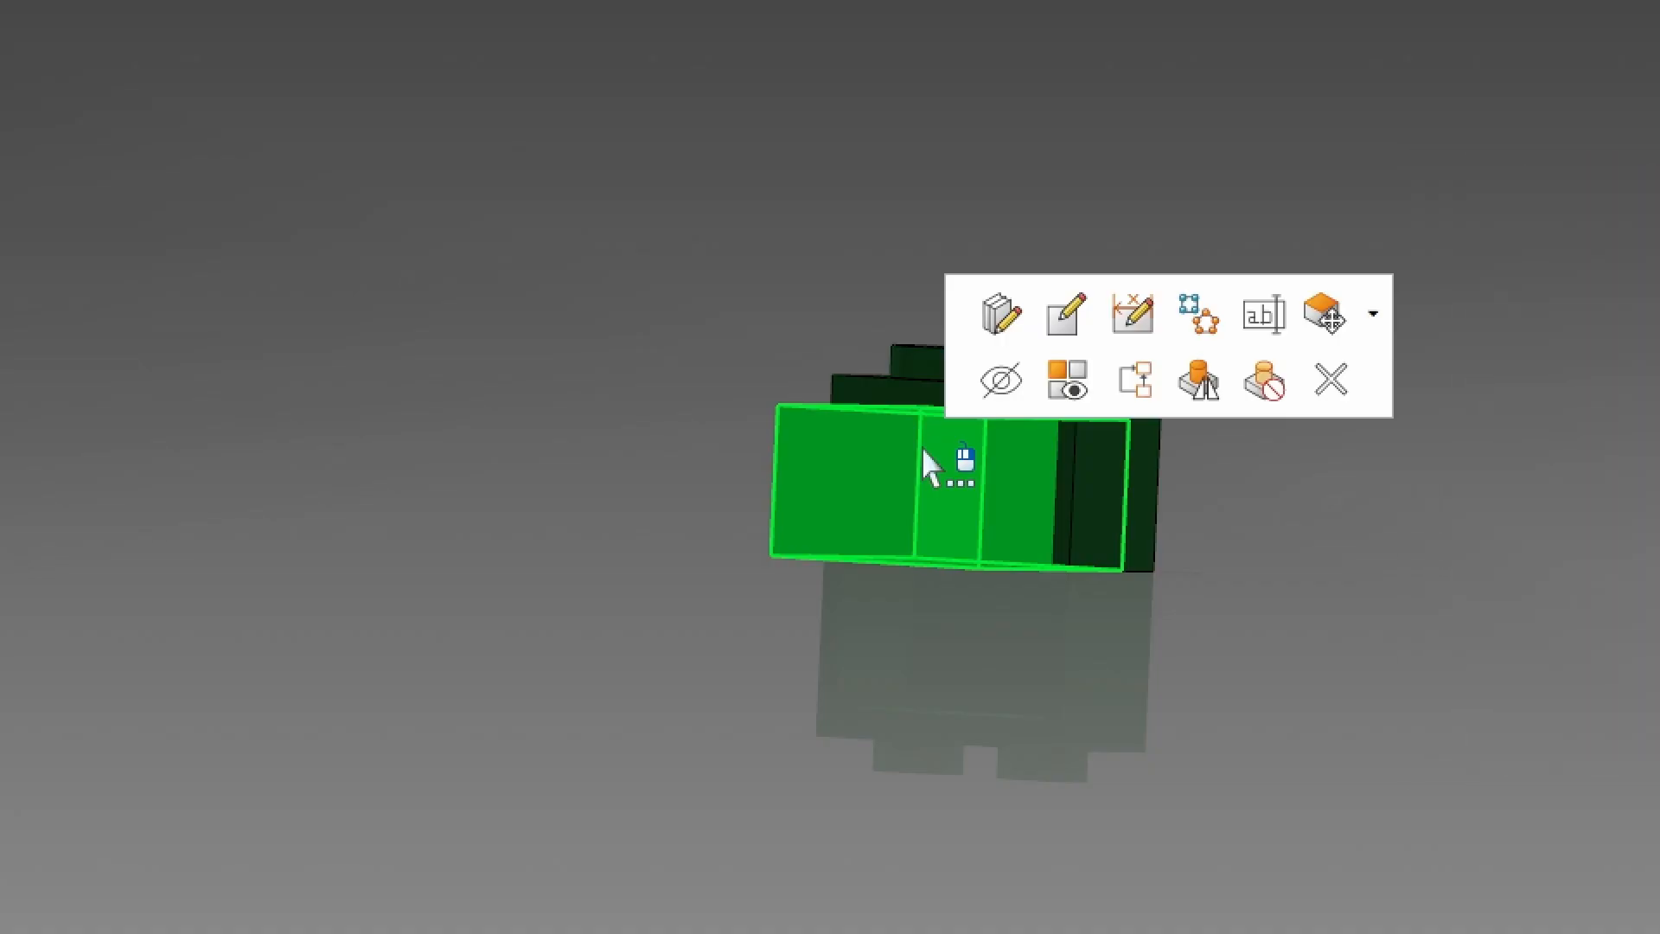
{"action": "left_click", "coordinate": [1134, 317]}
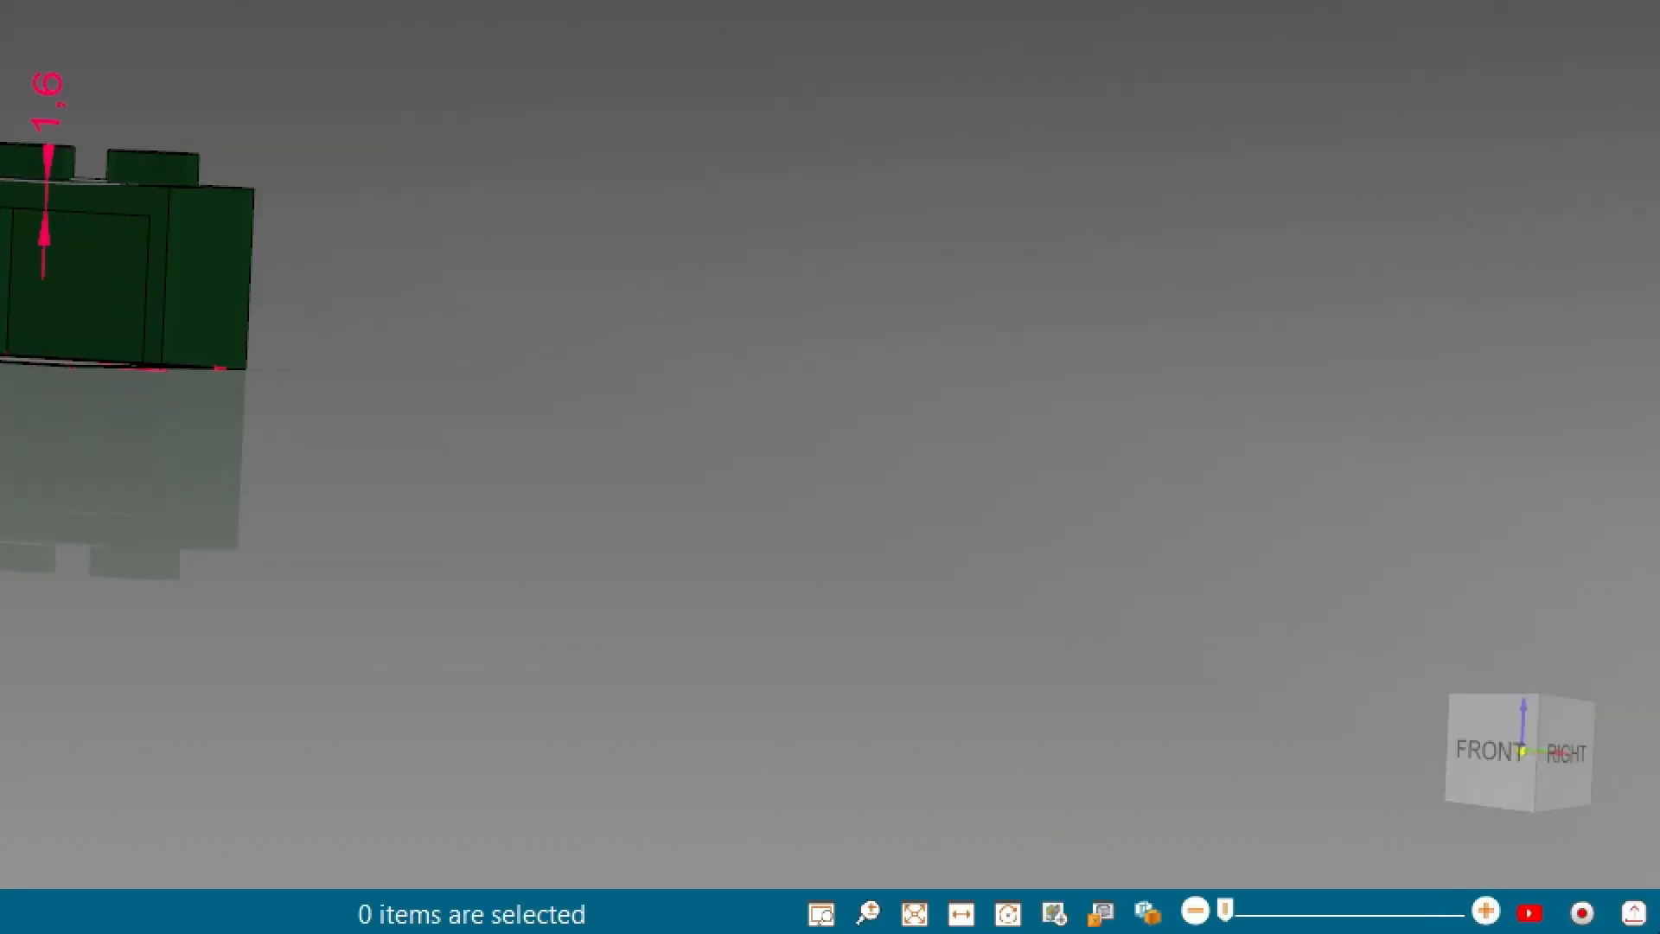
{"action": "left_click", "coordinate": [1471, 751]}
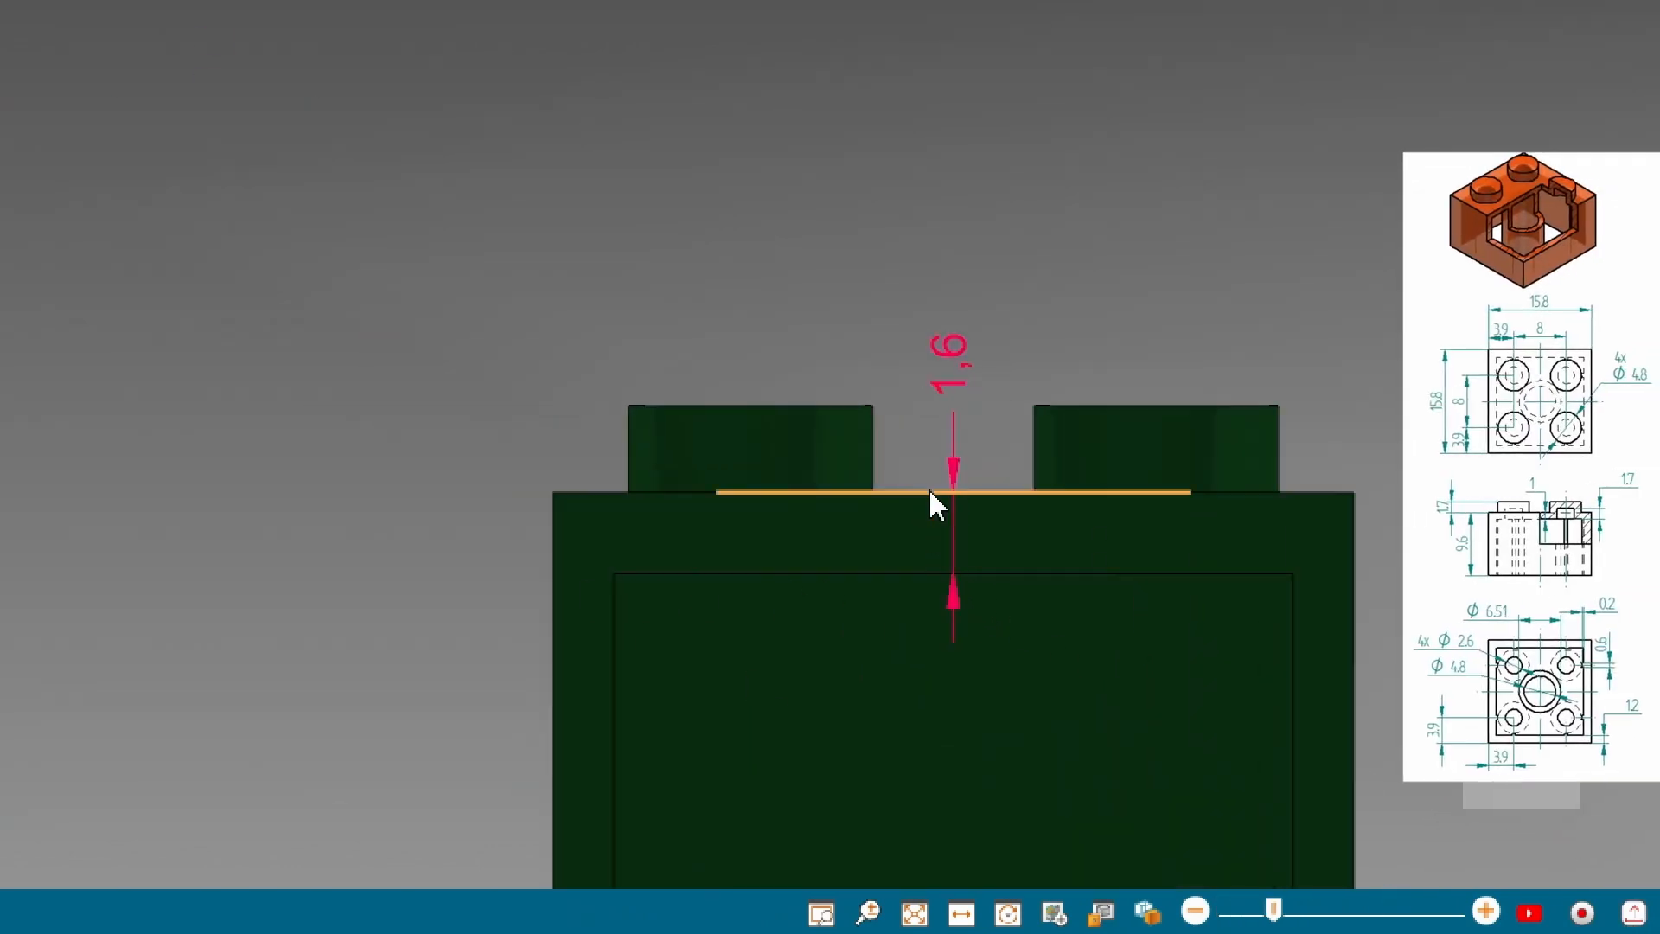
{"action": "scroll", "coordinate": [752, 390], "scroll_direction": "down", "scroll_amount": 3}
{"action": "scroll", "coordinate": [1089, 580], "scroll_direction": "up", "scroll_amount": 1}
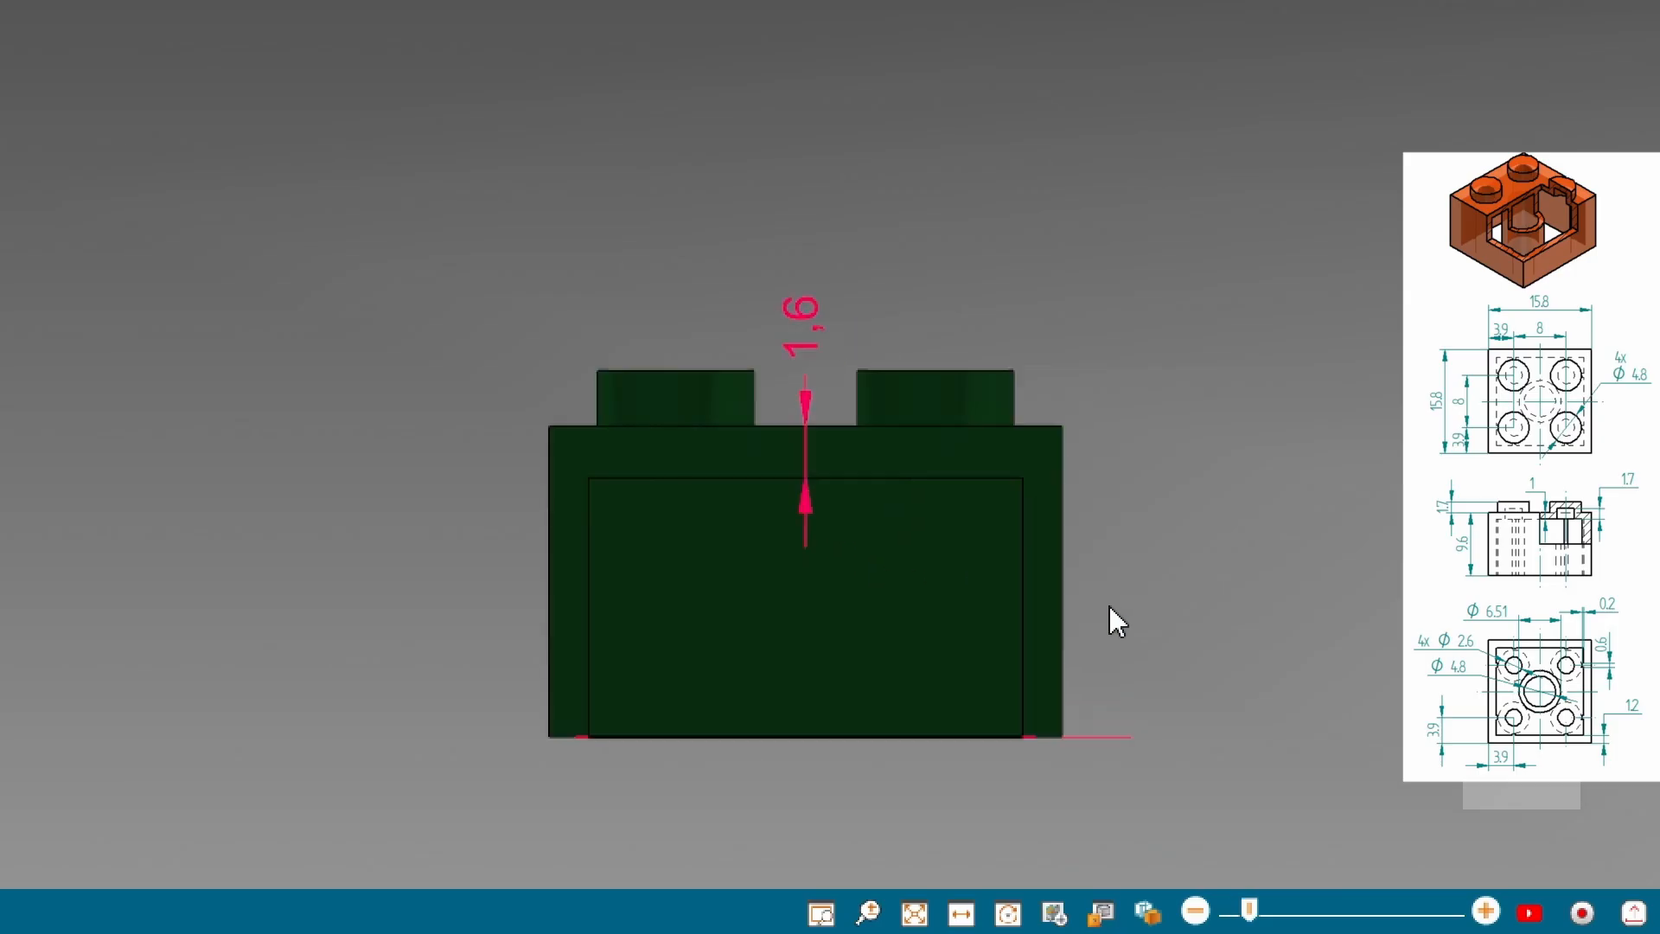
{"action": "scroll", "coordinate": [865, 461], "scroll_direction": "up", "scroll_amount": 1}
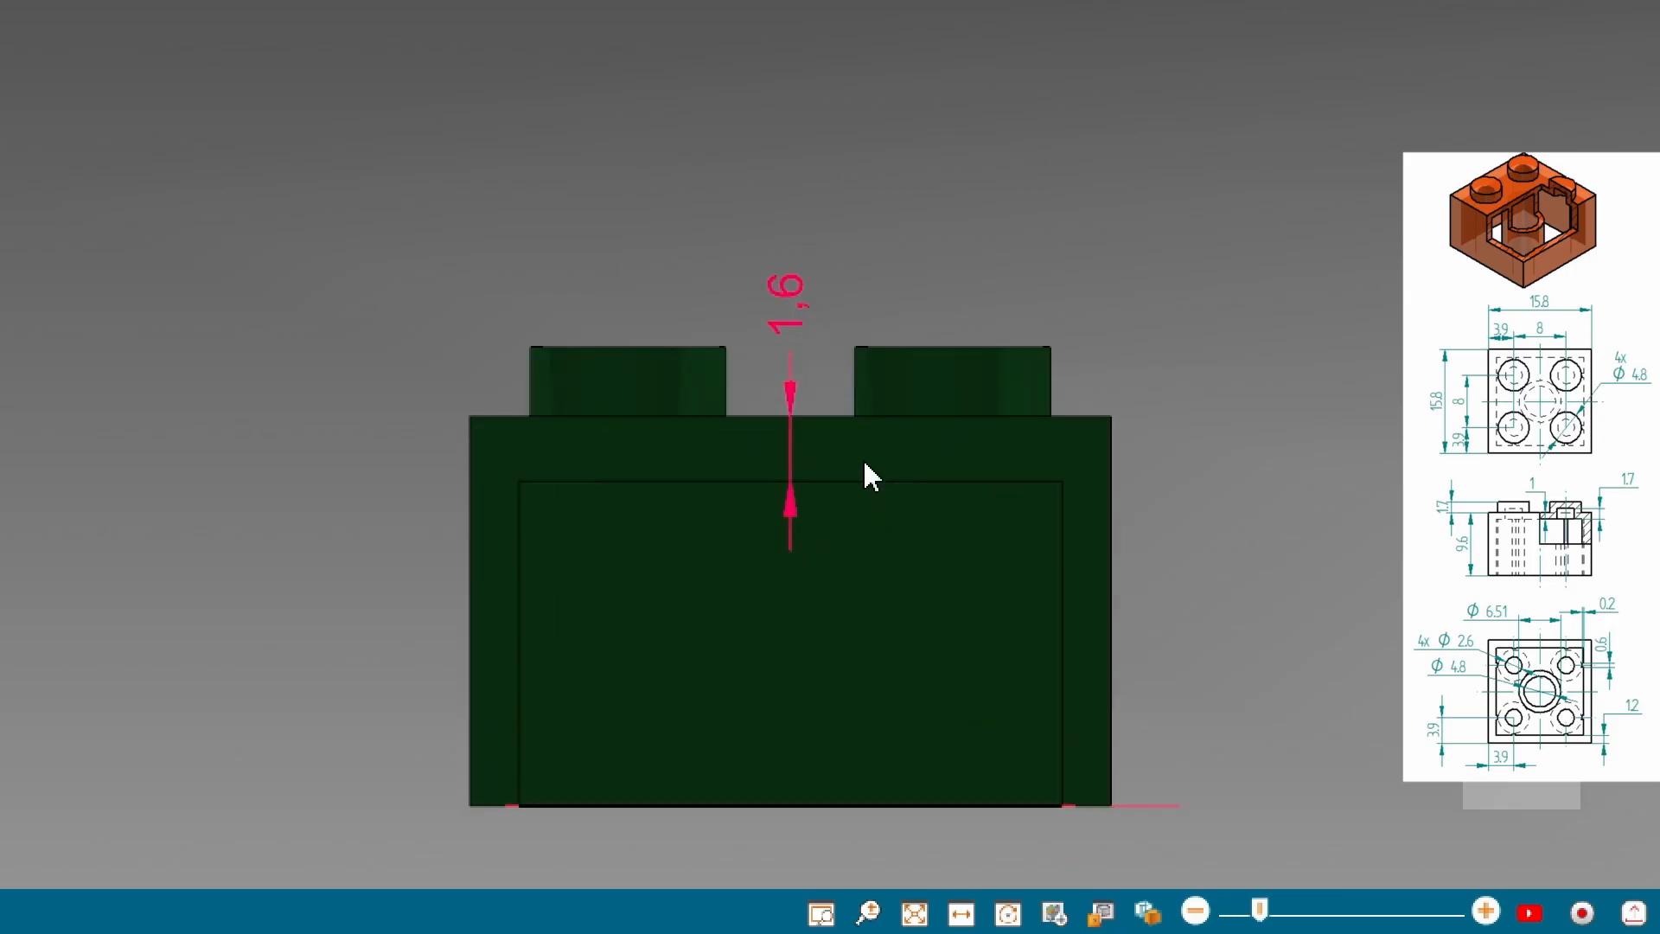
{"action": "left_click", "coordinate": [786, 294]}
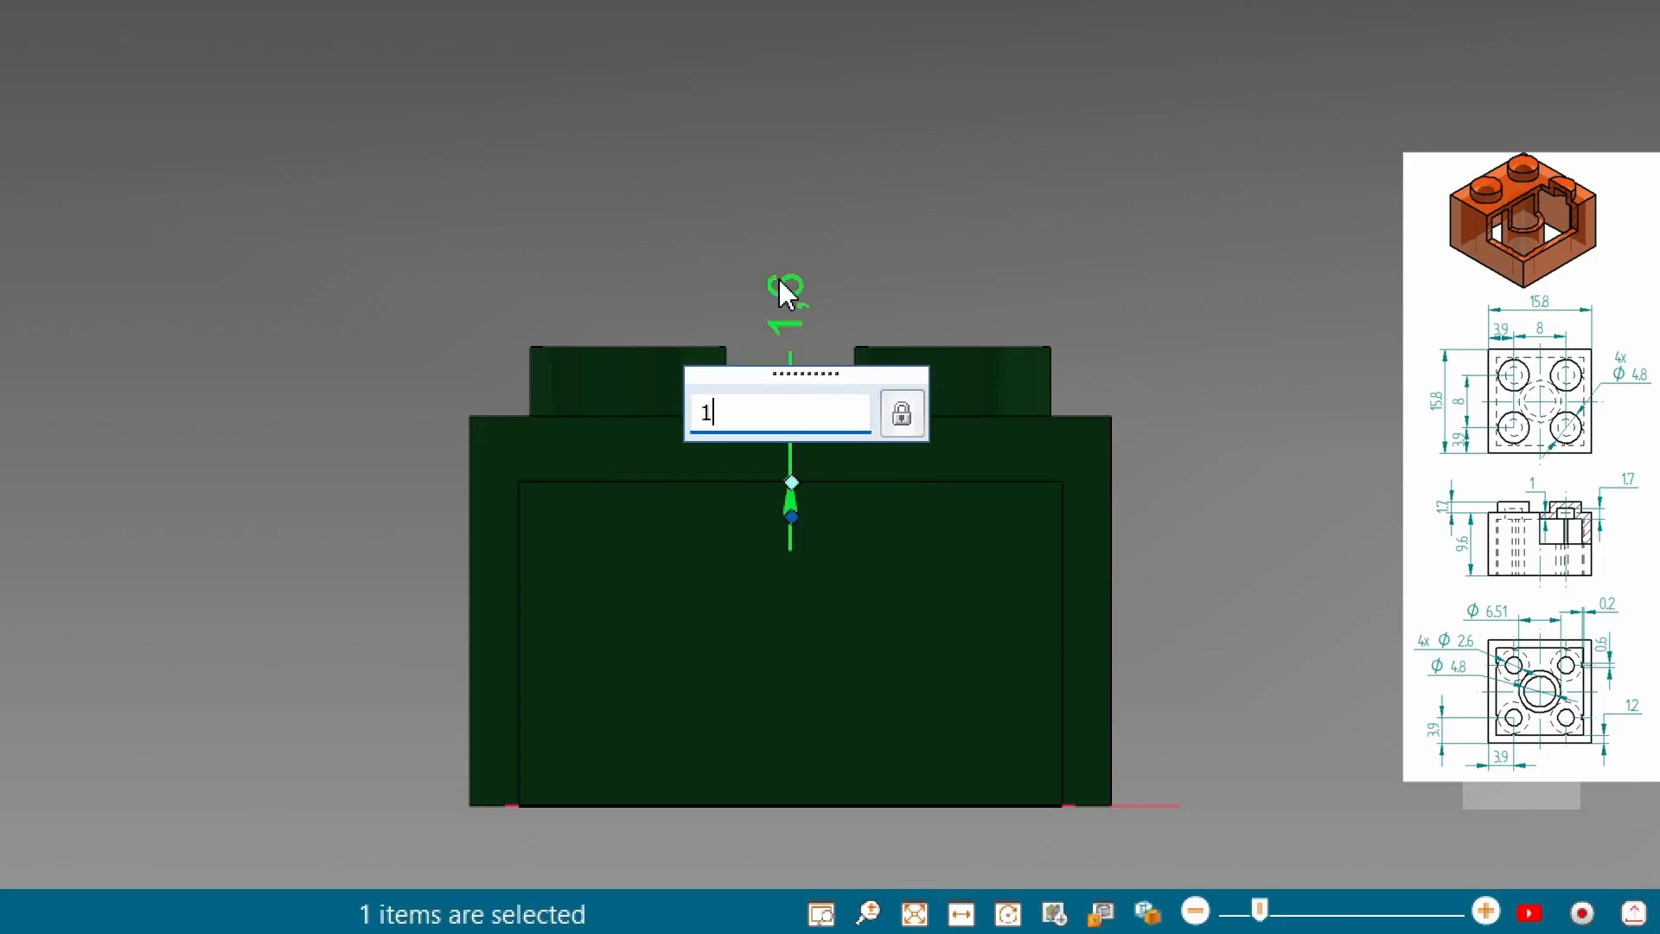
{"action": "key", "text": "Return"}
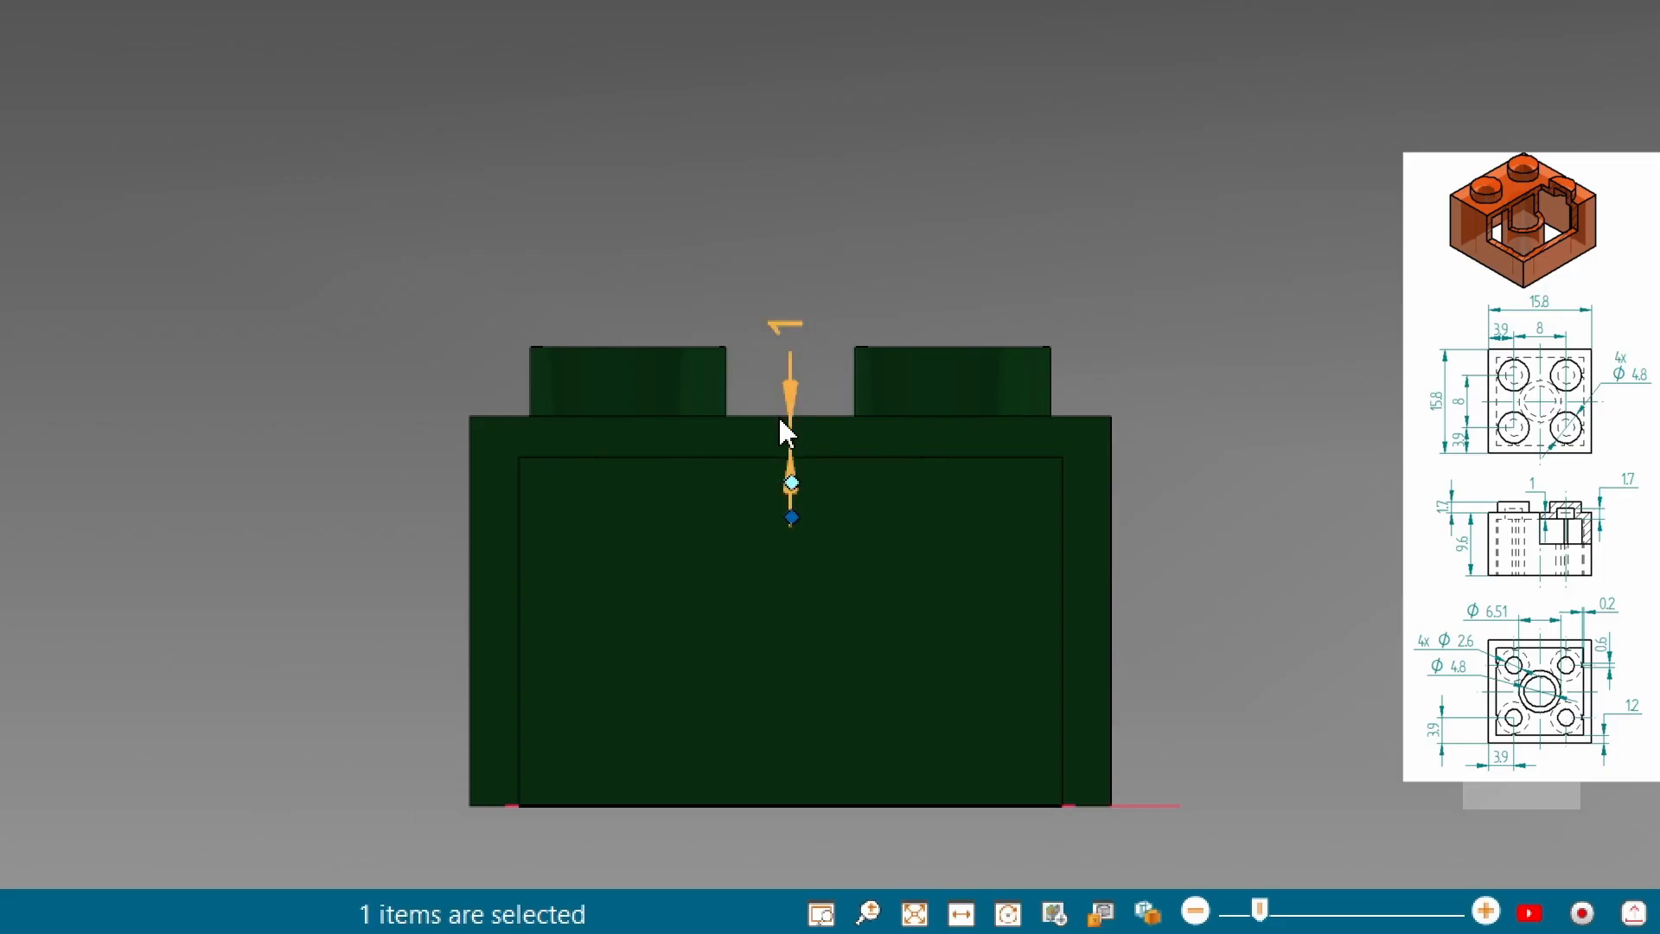
Measure the diameter of the small hole in the cavity's ceiling beneath a stud with Smart Measure
{"action": "middle_click_drag", "start_coordinate": [851, 687], "coordinate": [1015, 545]}
{"action": "scroll", "coordinate": [1015, 545], "scroll_direction": "down", "scroll_amount": 3}
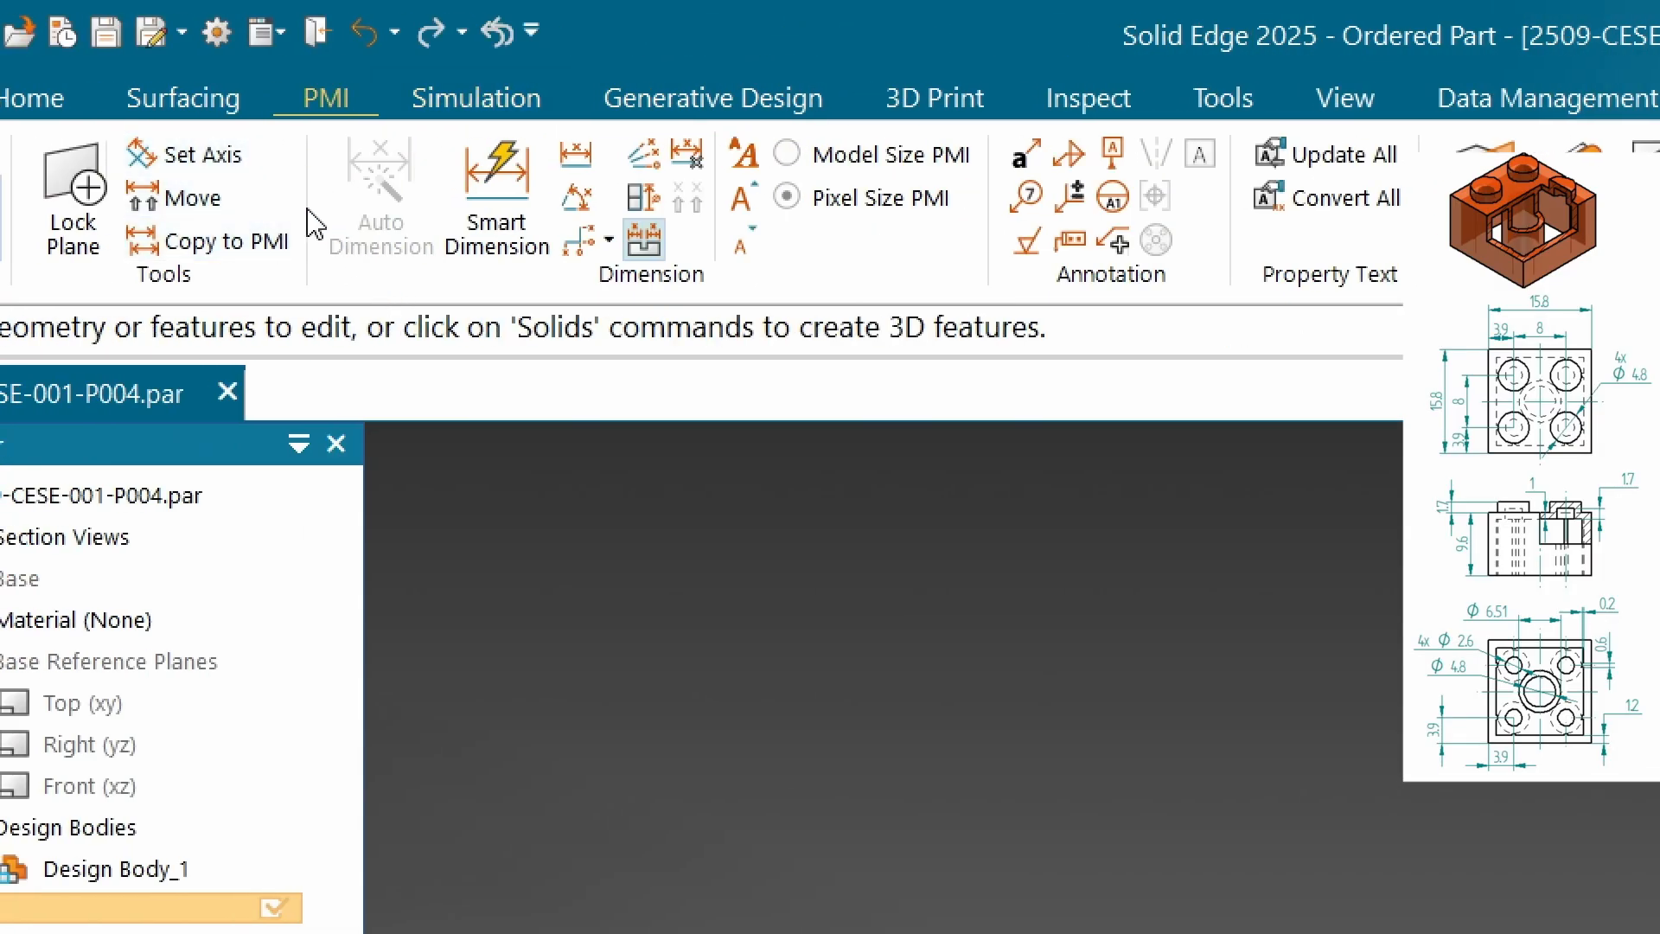
{"action": "left_click", "coordinate": [1088, 98]}
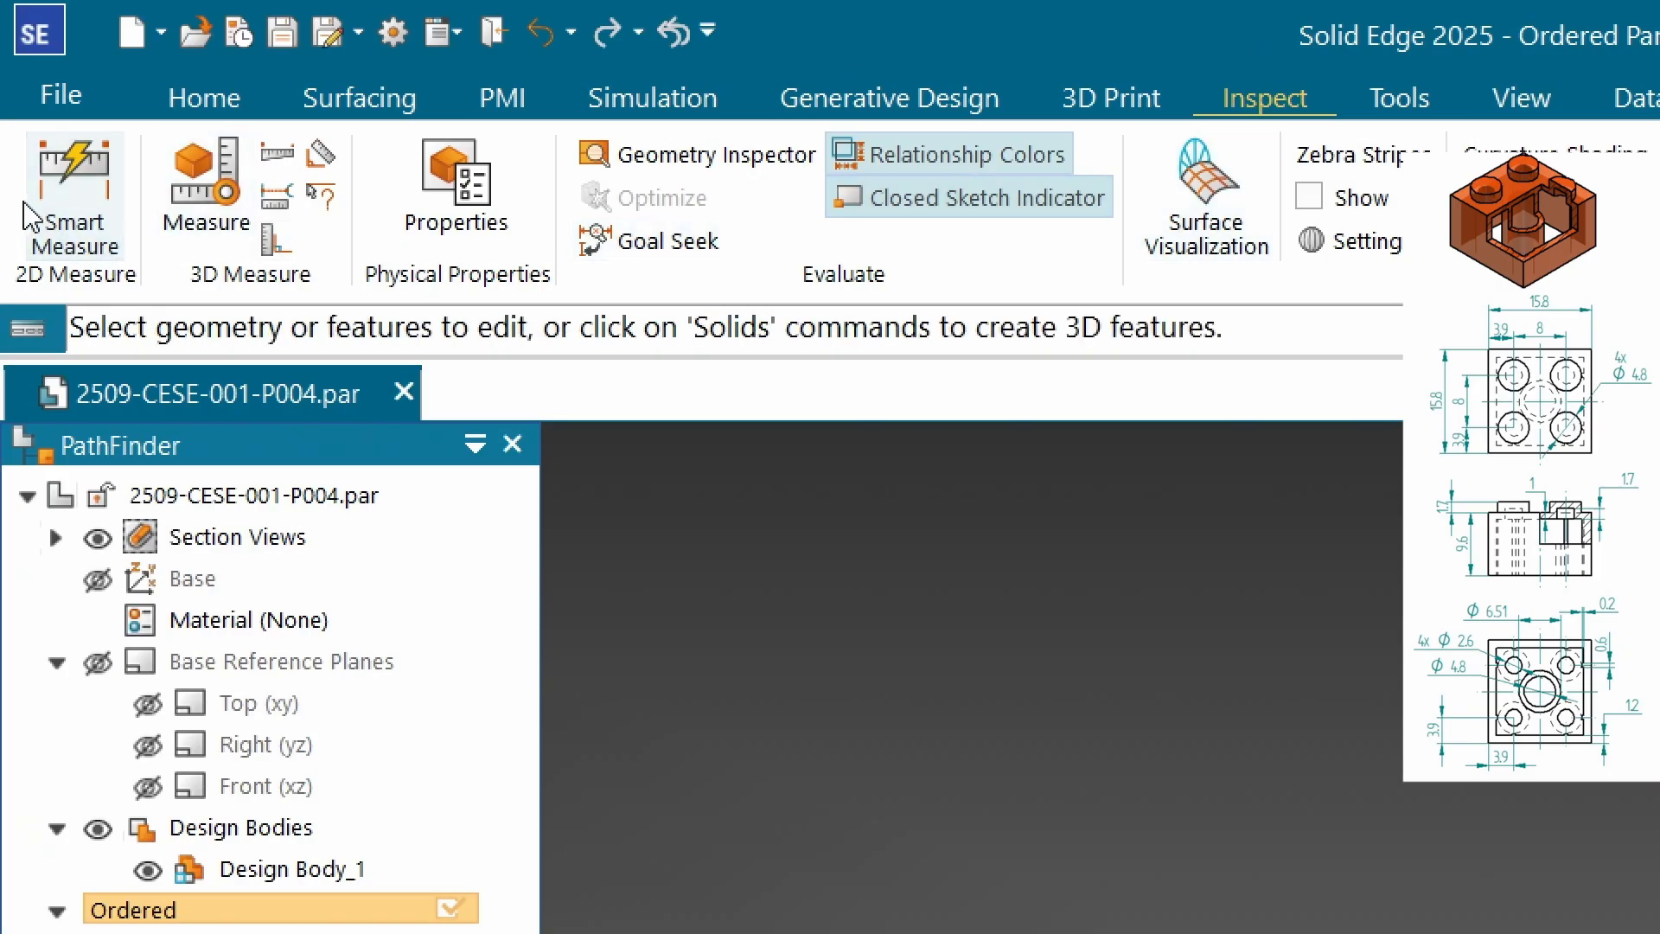
{"action": "left_click", "coordinate": [62, 169]}
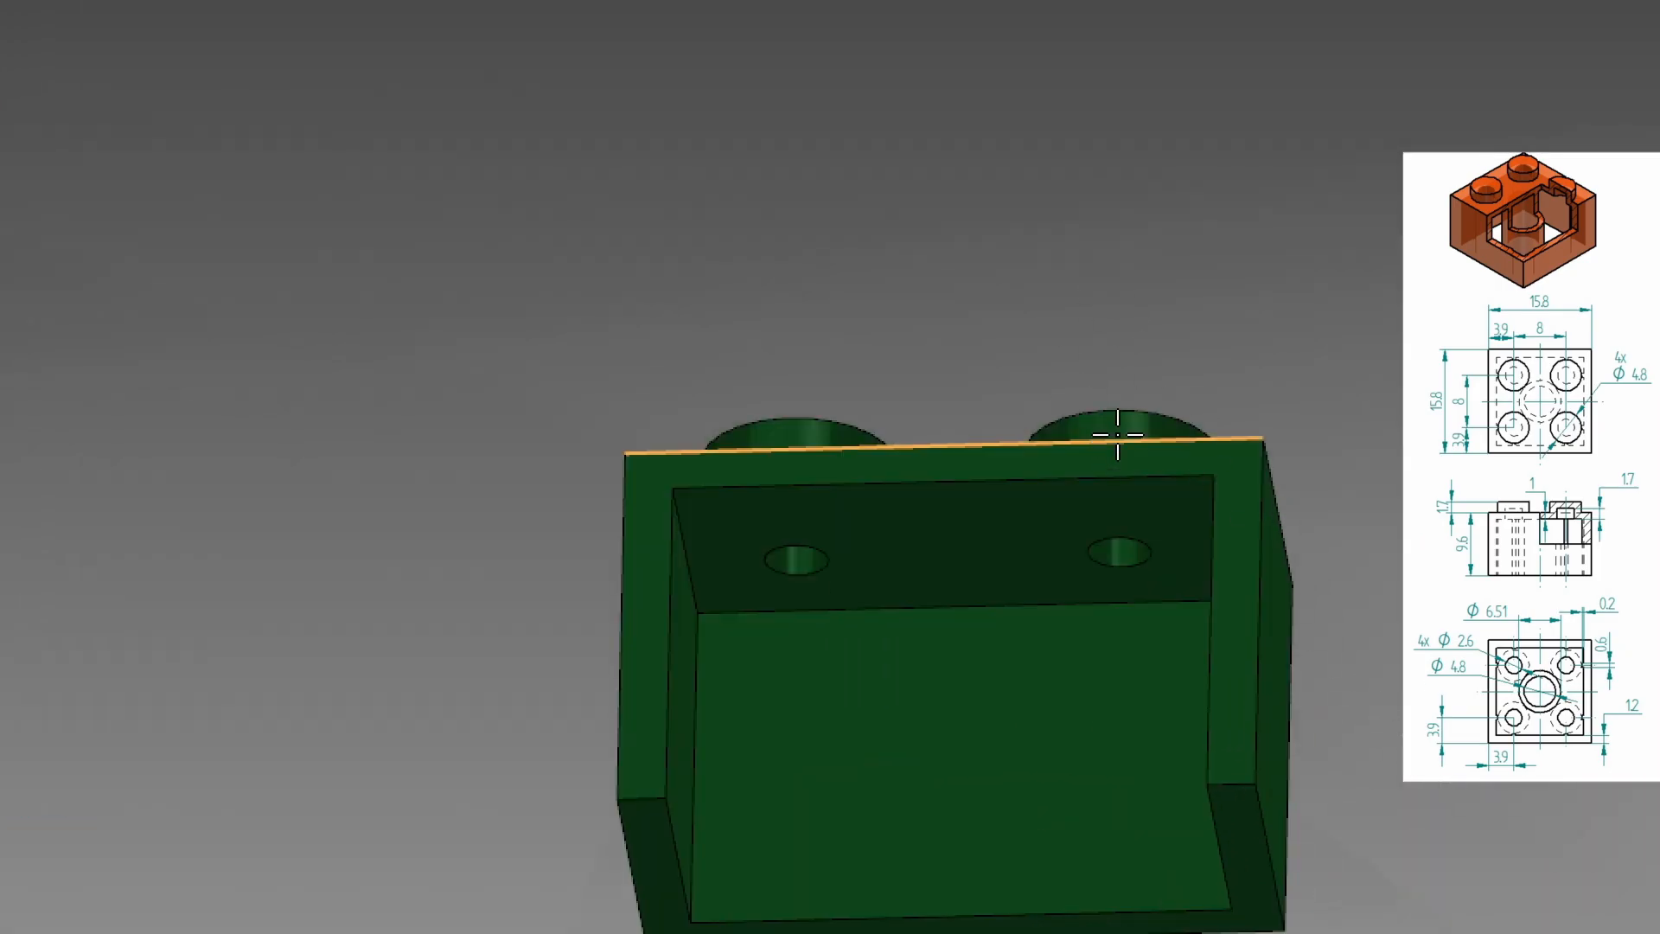
{"action": "scroll", "coordinate": [1127, 530], "scroll_direction": "up", "scroll_amount": 5}
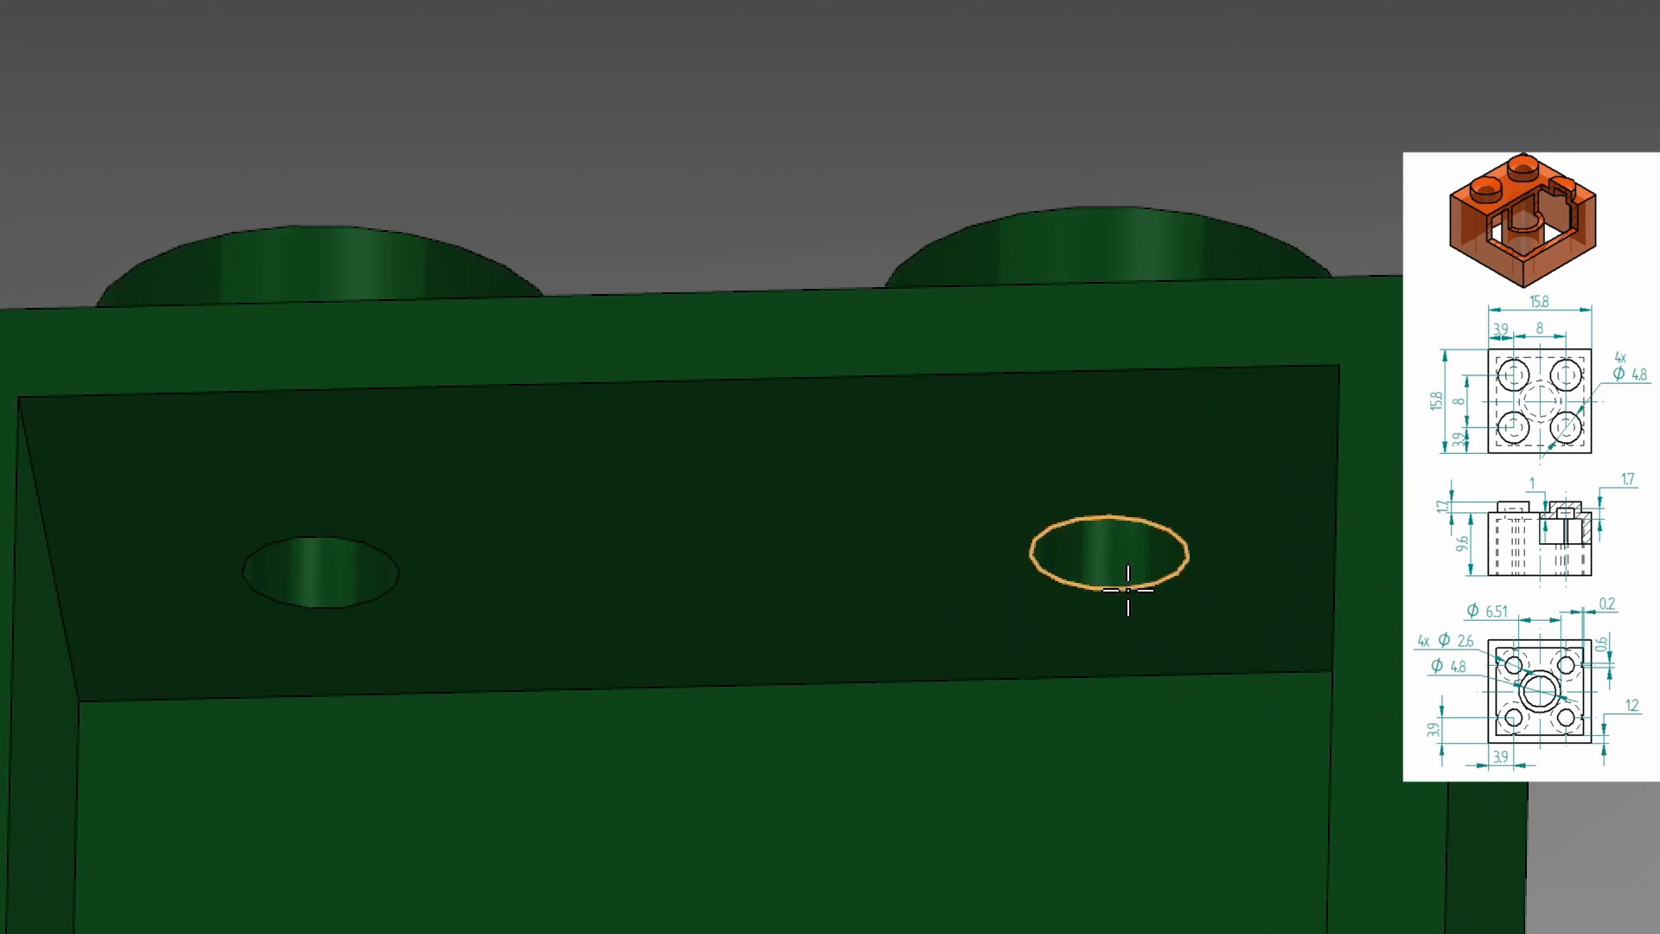
{"action": "left_click", "coordinate": [1128, 588]}
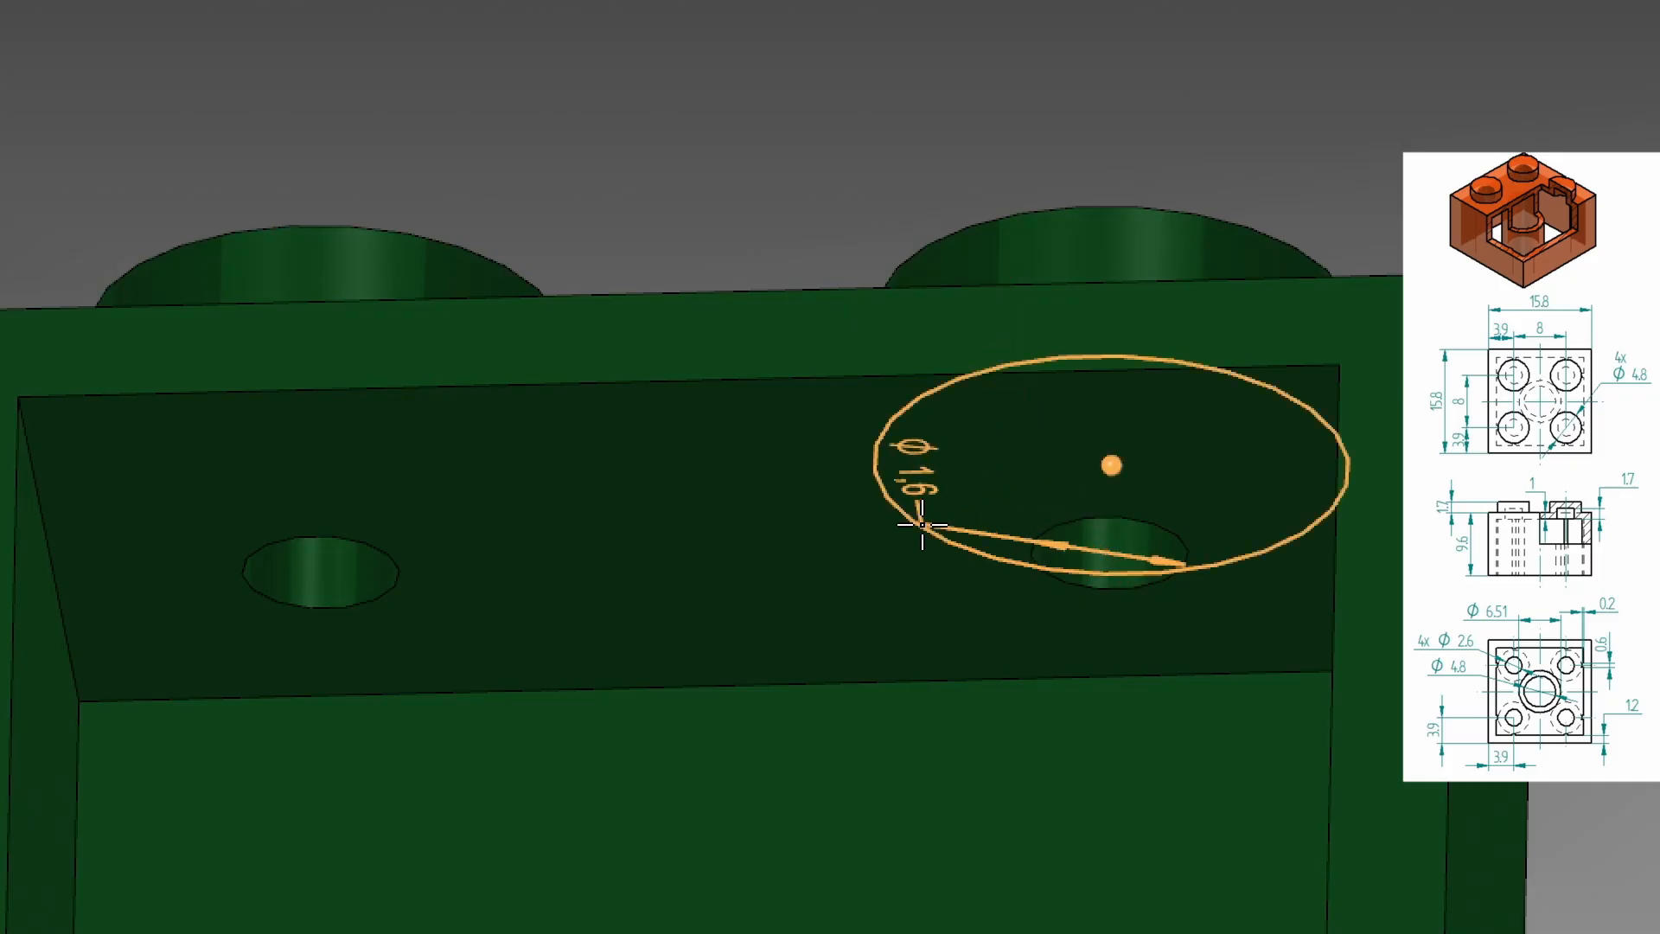
{"action": "scroll", "coordinate": [878, 340], "scroll_direction": "down", "scroll_amount": 5}
{"action": "right_click", "coordinate": [964, 457]}
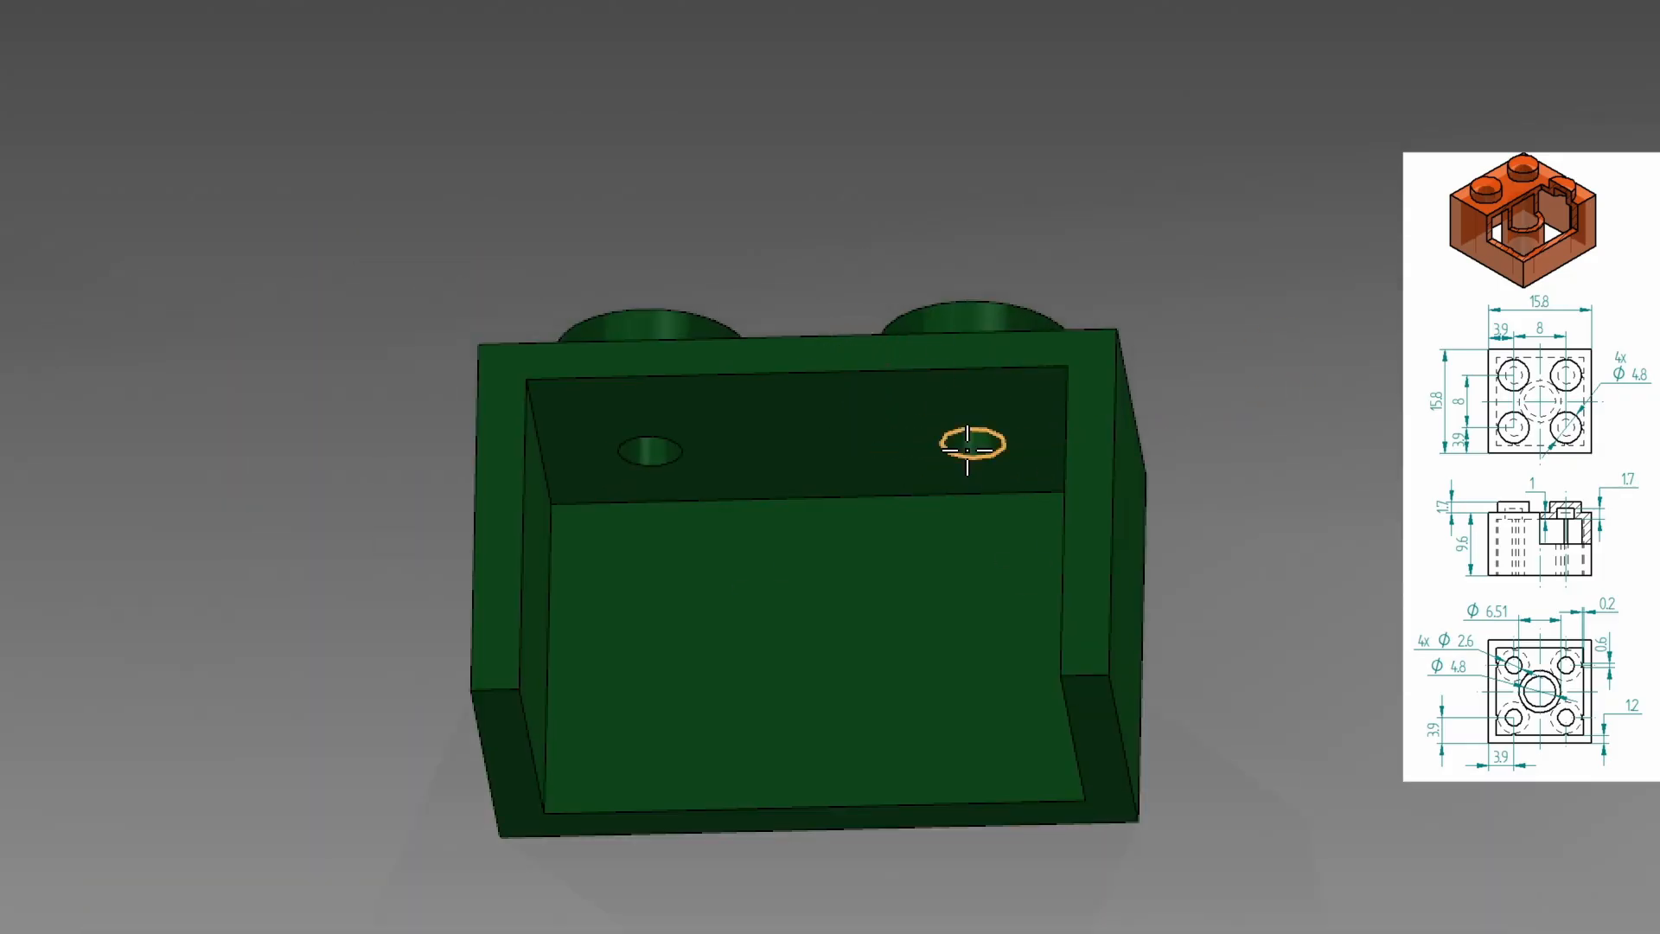
Return to the Select tool and pick the stud pattern feature from a ceiling hole, checking its instances on the brick and in the feature tree
{"action": "left_click", "coordinate": [206, 99]}
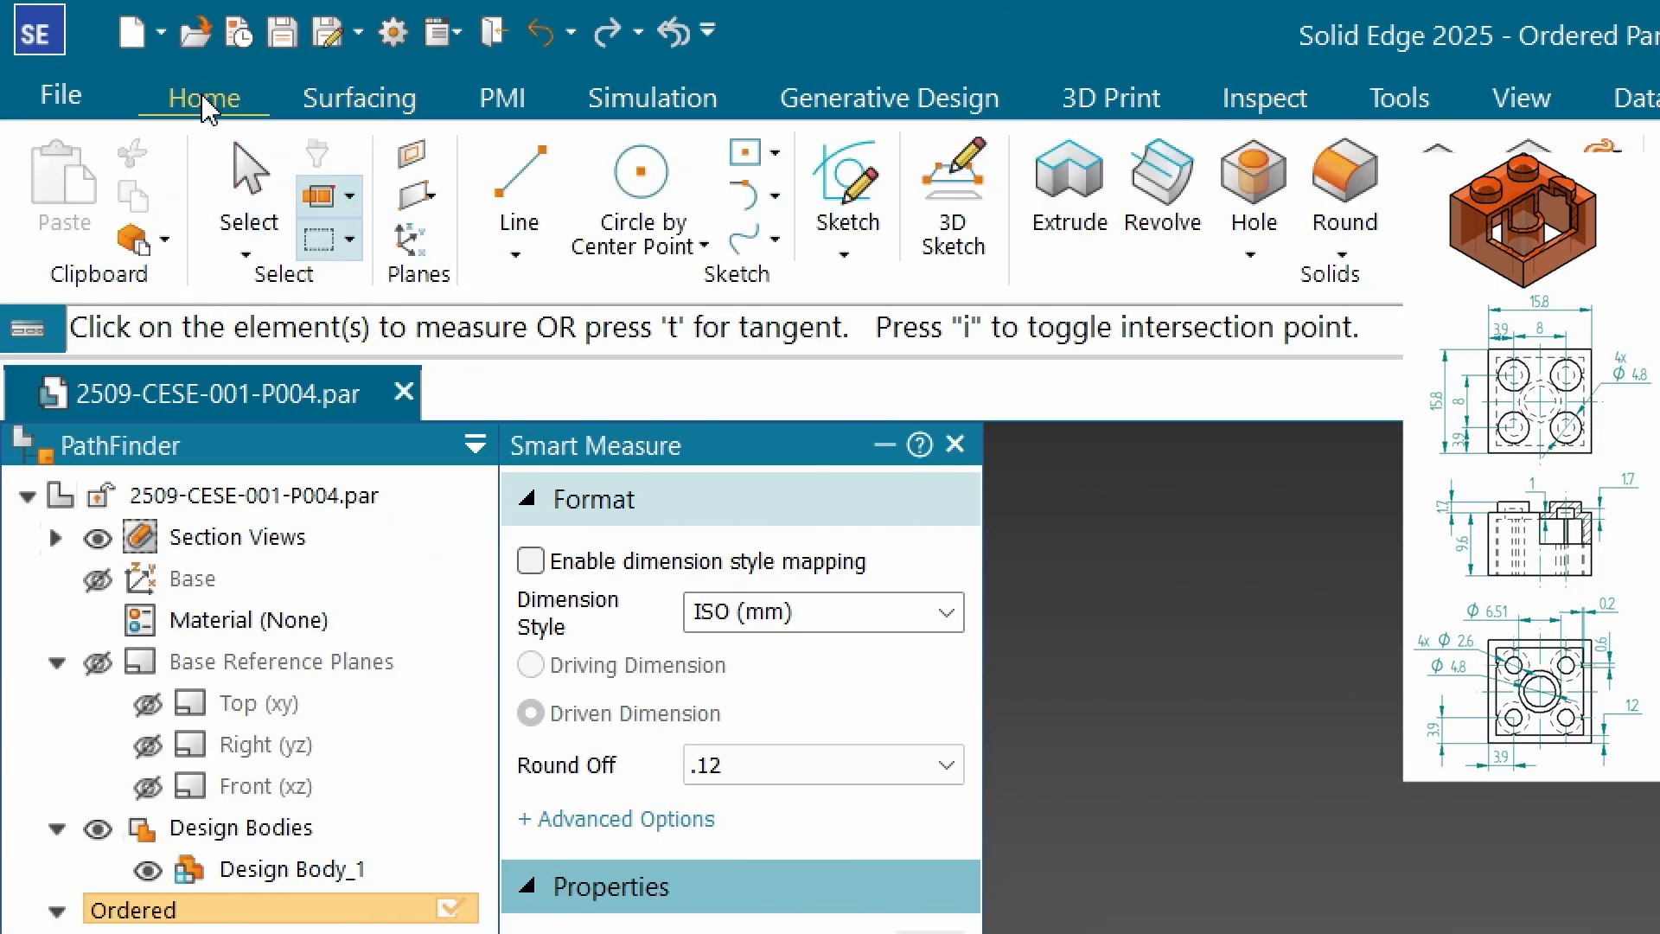
{"action": "left_click", "coordinate": [249, 200]}
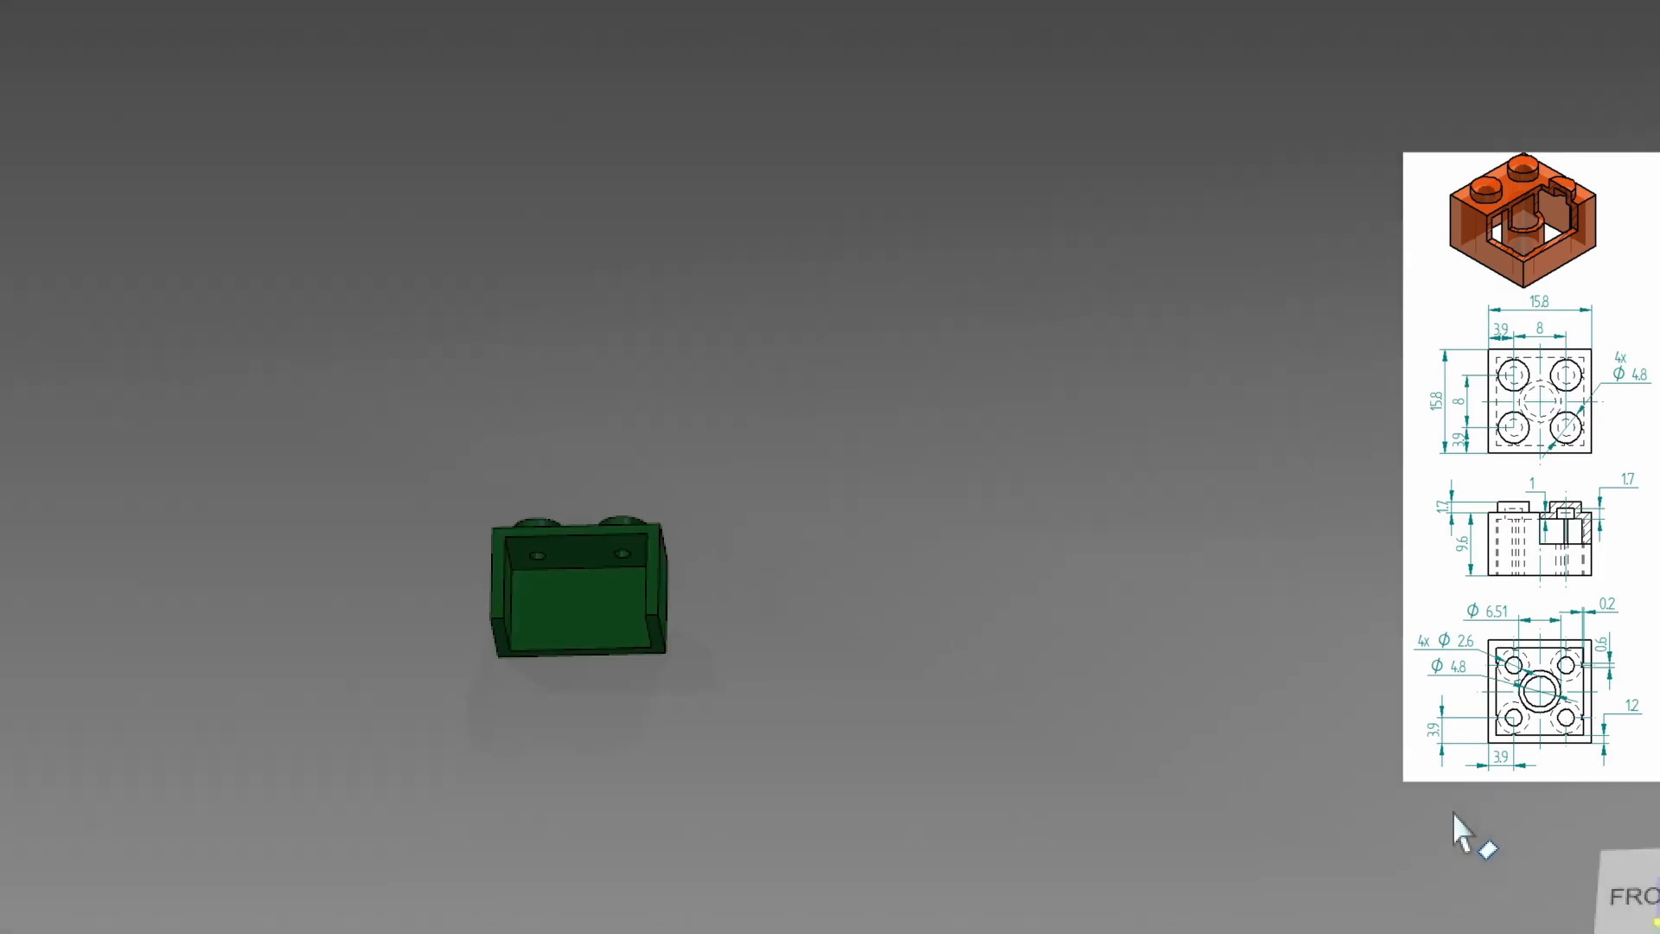
{"action": "scroll", "coordinate": [597, 560], "scroll_direction": "up", "scroll_amount": 6}
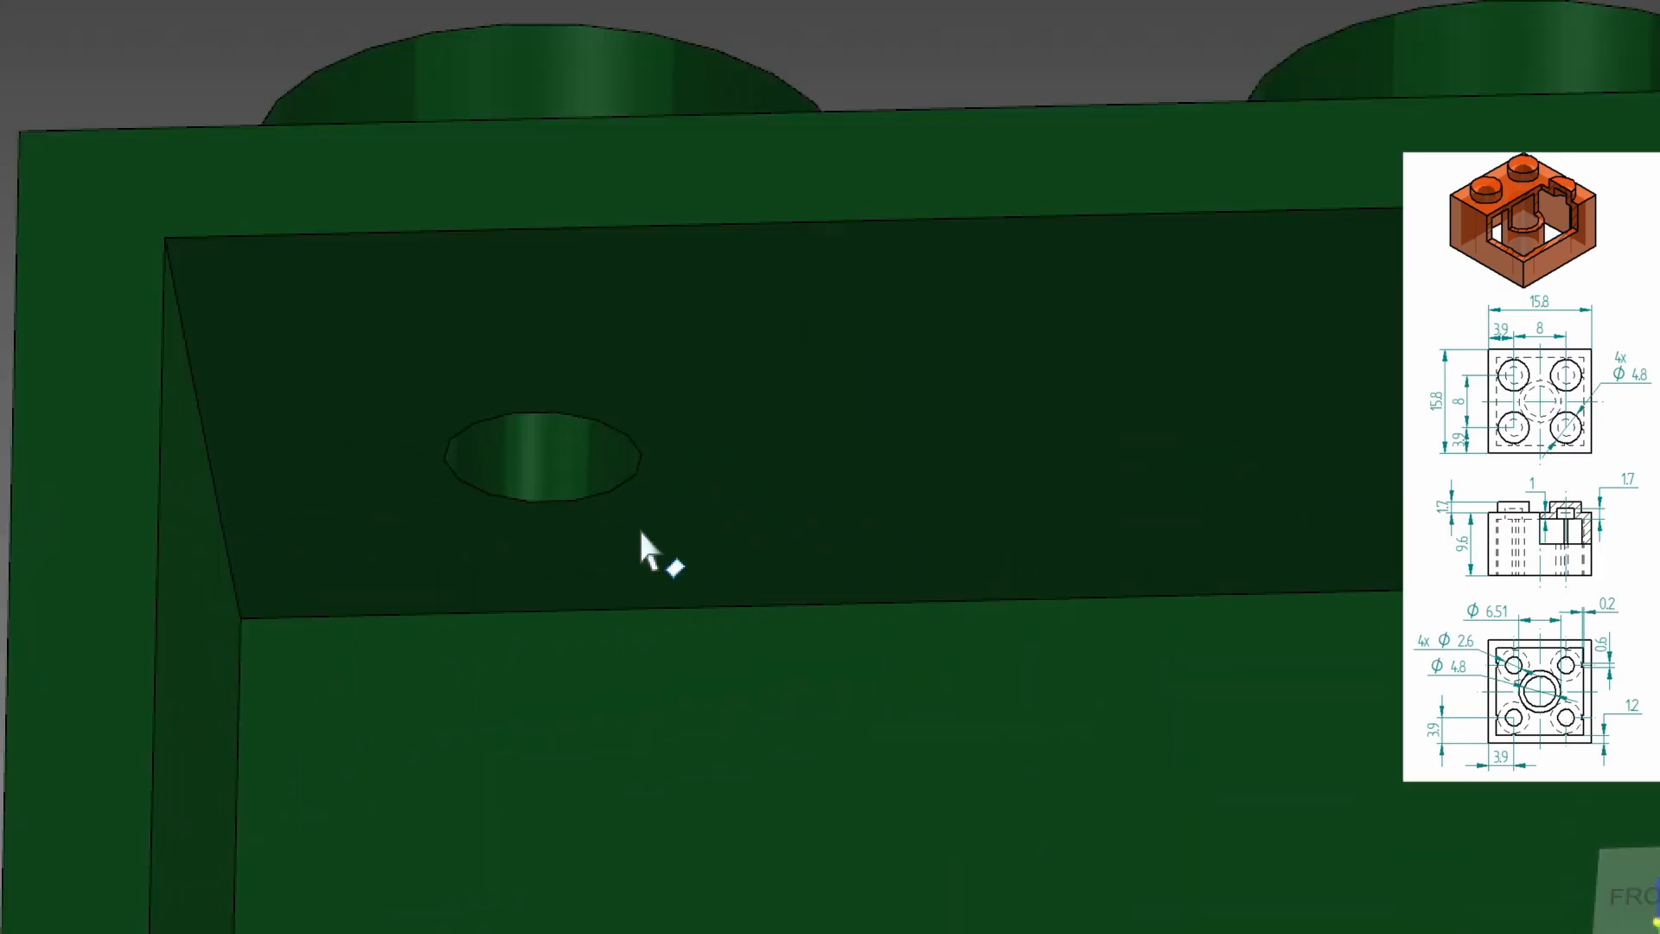
{"action": "left_click", "coordinate": [538, 451]}
{"action": "scroll", "coordinate": [571, 479], "scroll_direction": "down", "scroll_amount": 8}
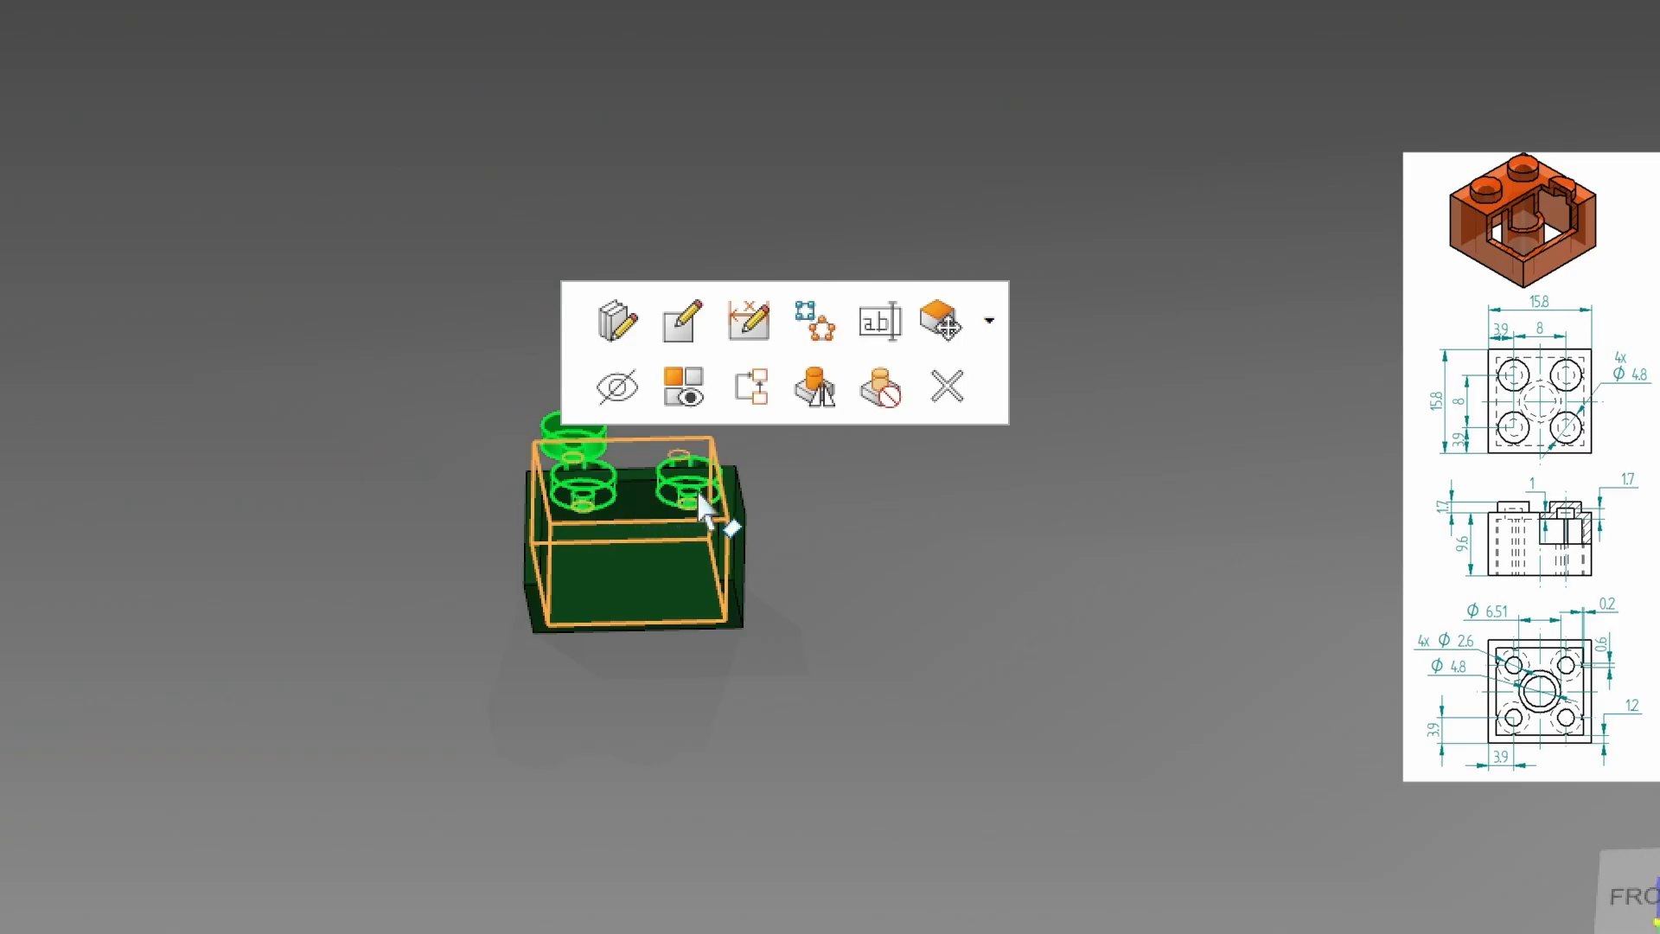
{"action": "middle_click_drag", "start_coordinate": [557, 476], "coordinate": [507, 765]}
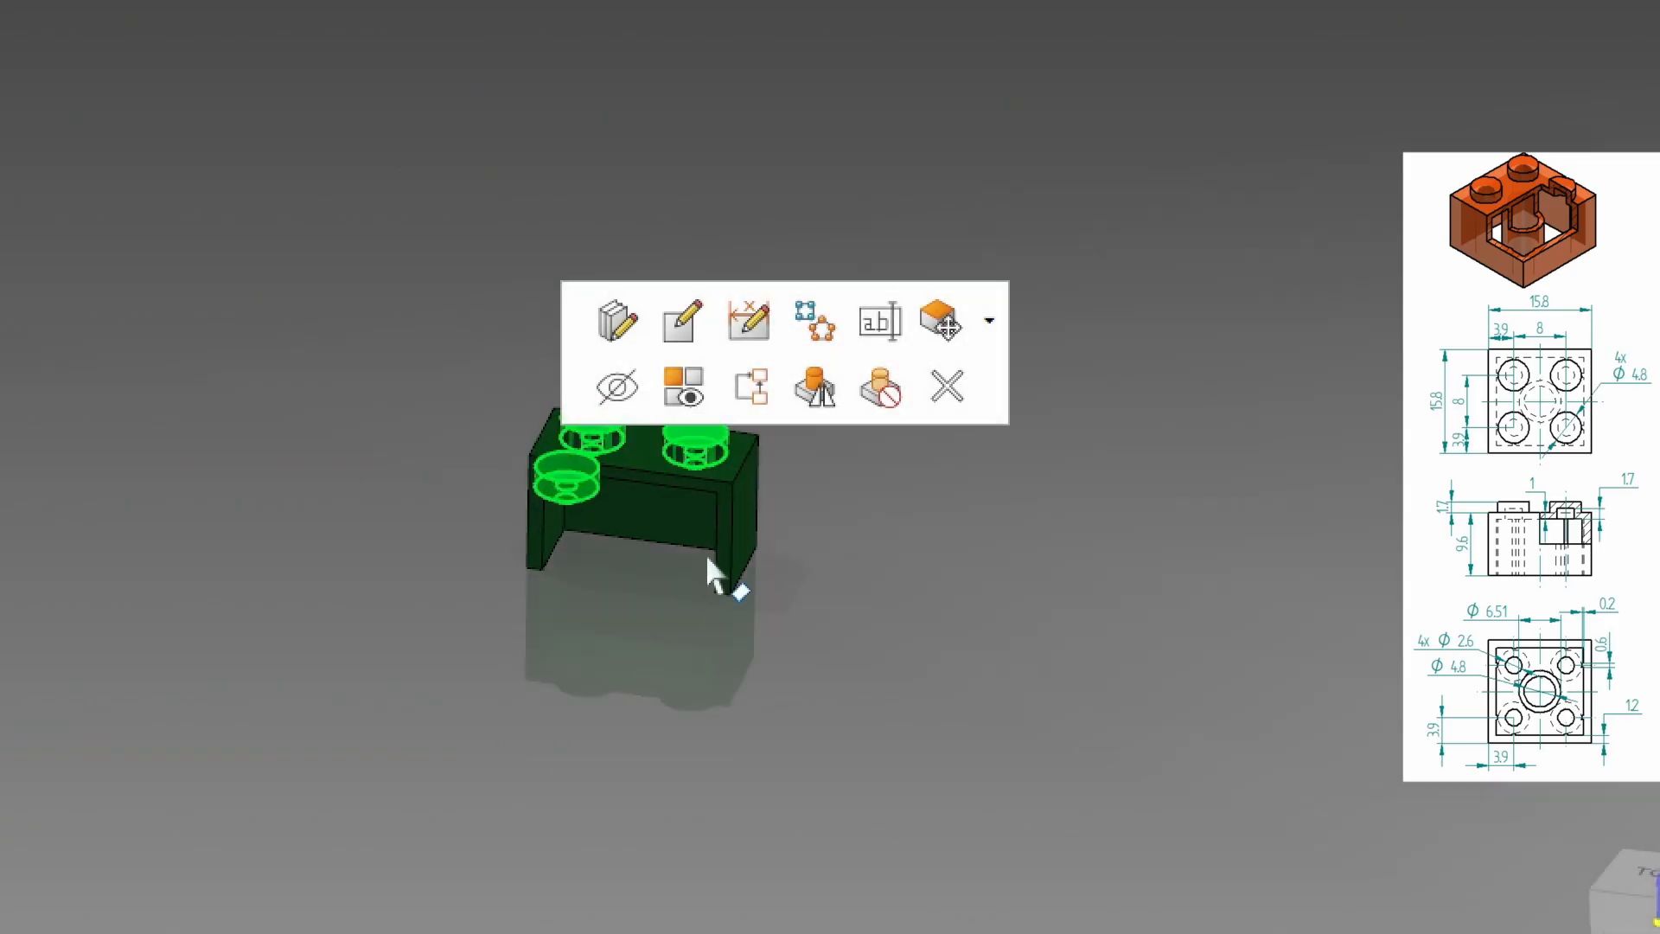
{"action": "scroll", "coordinate": [722, 529], "scroll_direction": "down", "scroll_amount": 3}
{"action": "scroll", "coordinate": [743, 455], "scroll_direction": "up", "scroll_amount": 5}
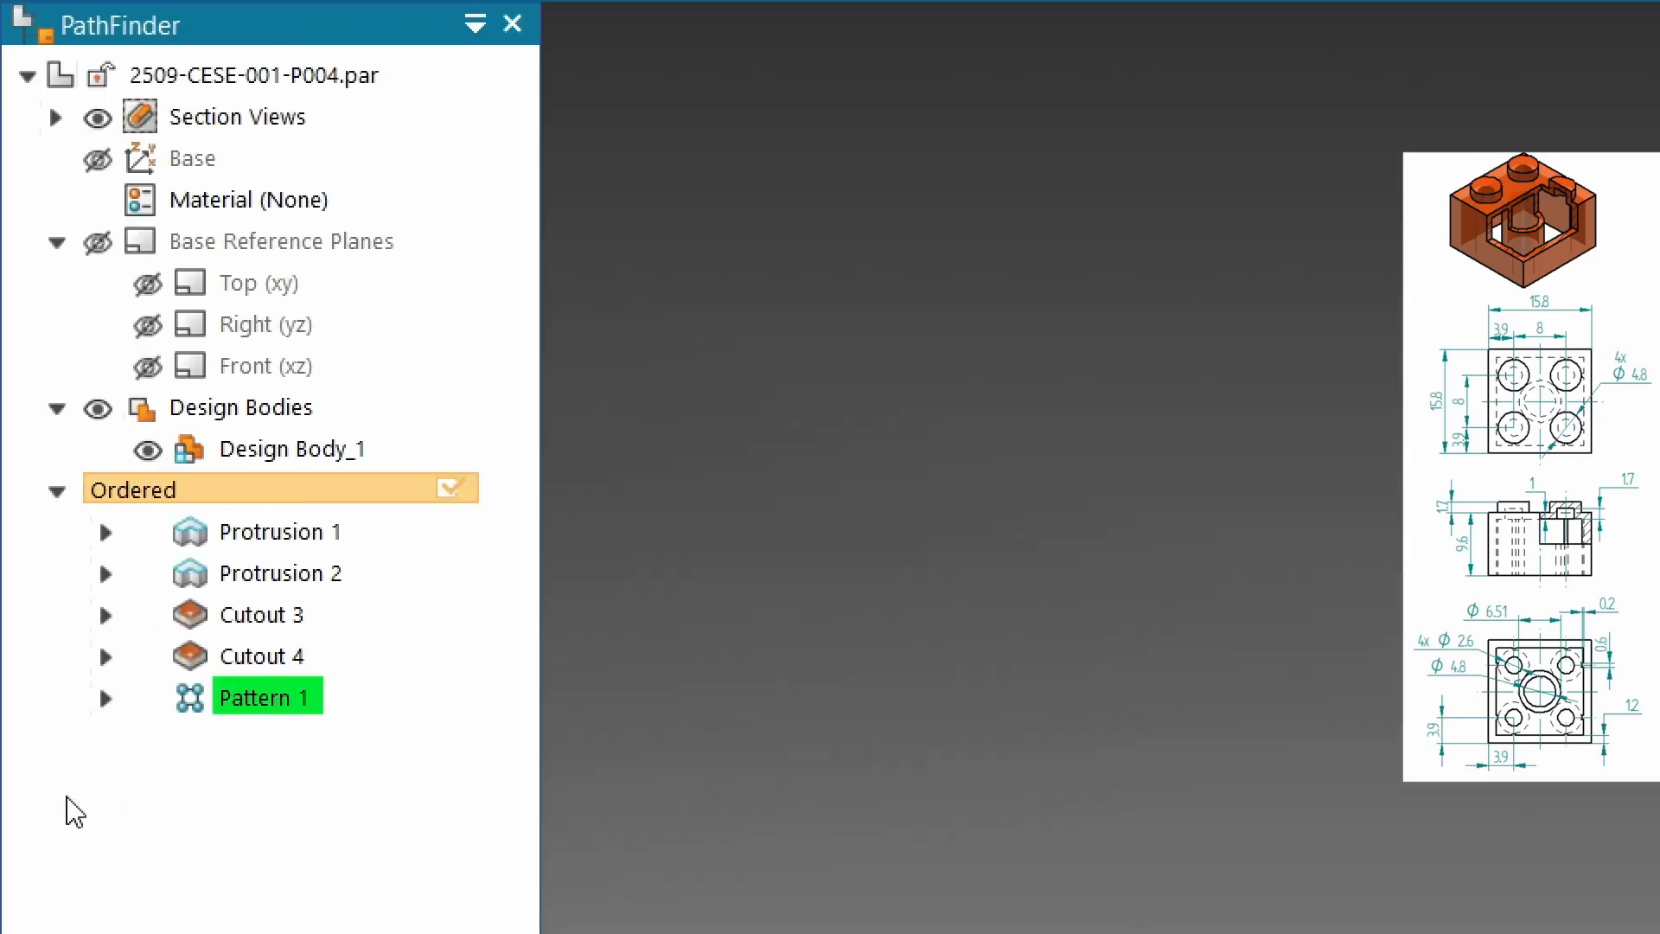
{"action": "left_click", "coordinate": [238, 702]}
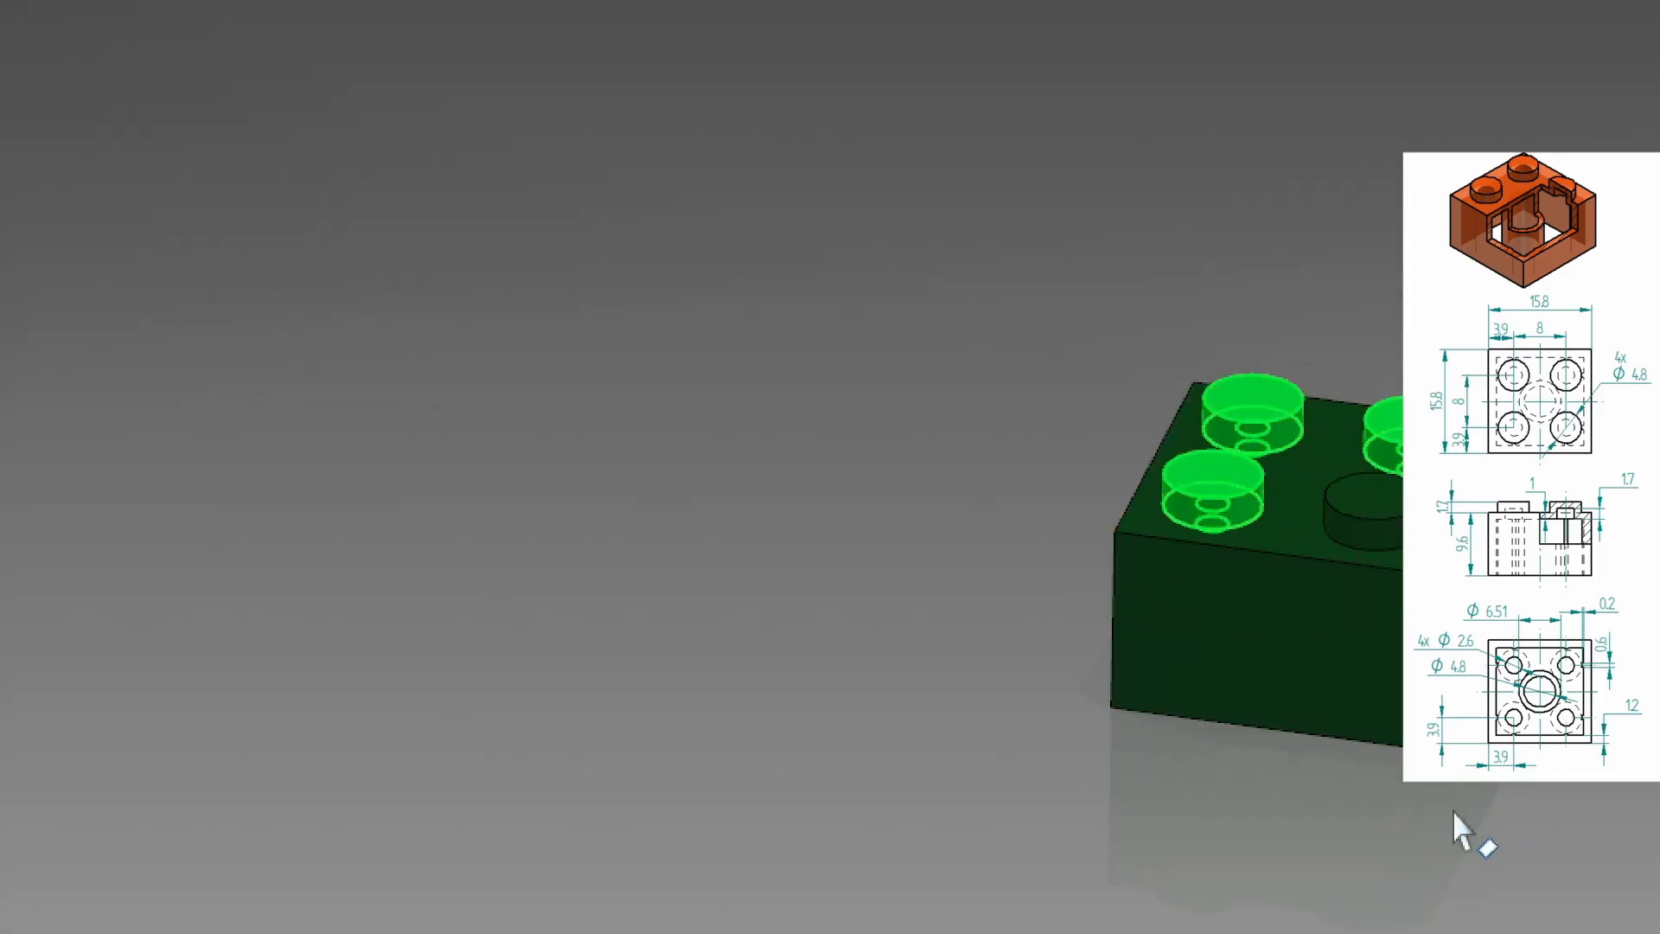
Open the profile of the original ceiling-hole cutout and delete the 1.6 mm distance dimension between its inner and outer circles
{"action": "middle_click_drag", "start_coordinate": [1453, 812], "coordinate": [1380, 164]}
{"action": "scroll", "coordinate": [1375, 702], "scroll_direction": "up", "scroll_amount": 8}
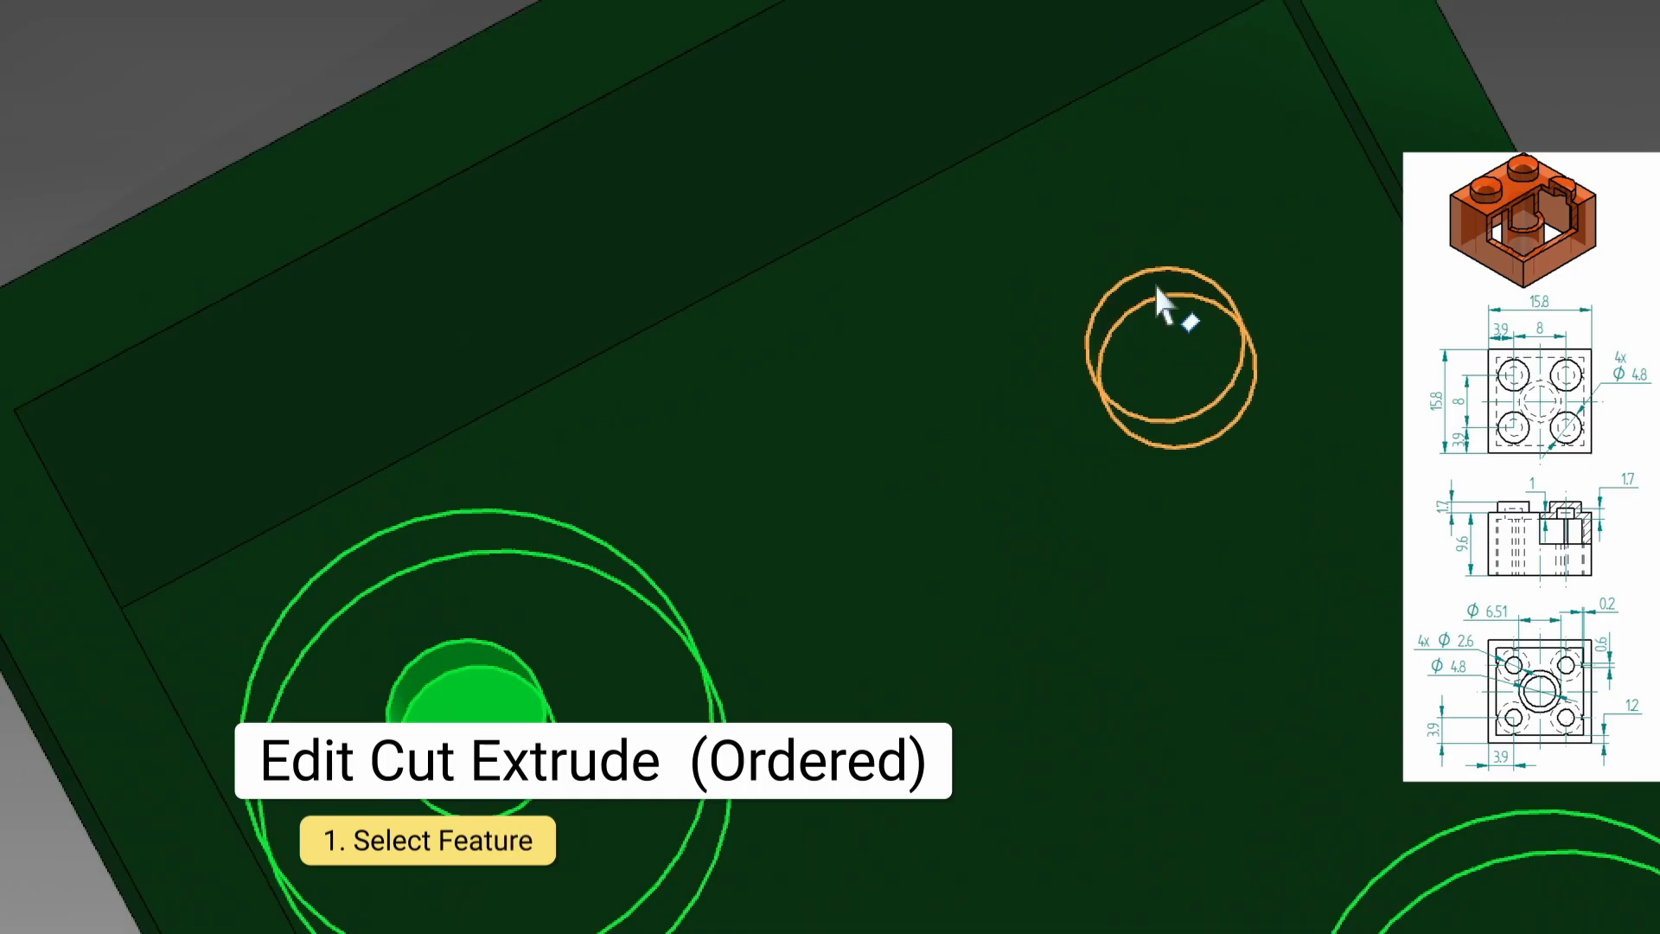
{"action": "left_click", "coordinate": [1156, 283]}
{"action": "scroll", "coordinate": [1153, 351], "scroll_direction": "down", "scroll_amount": 5}
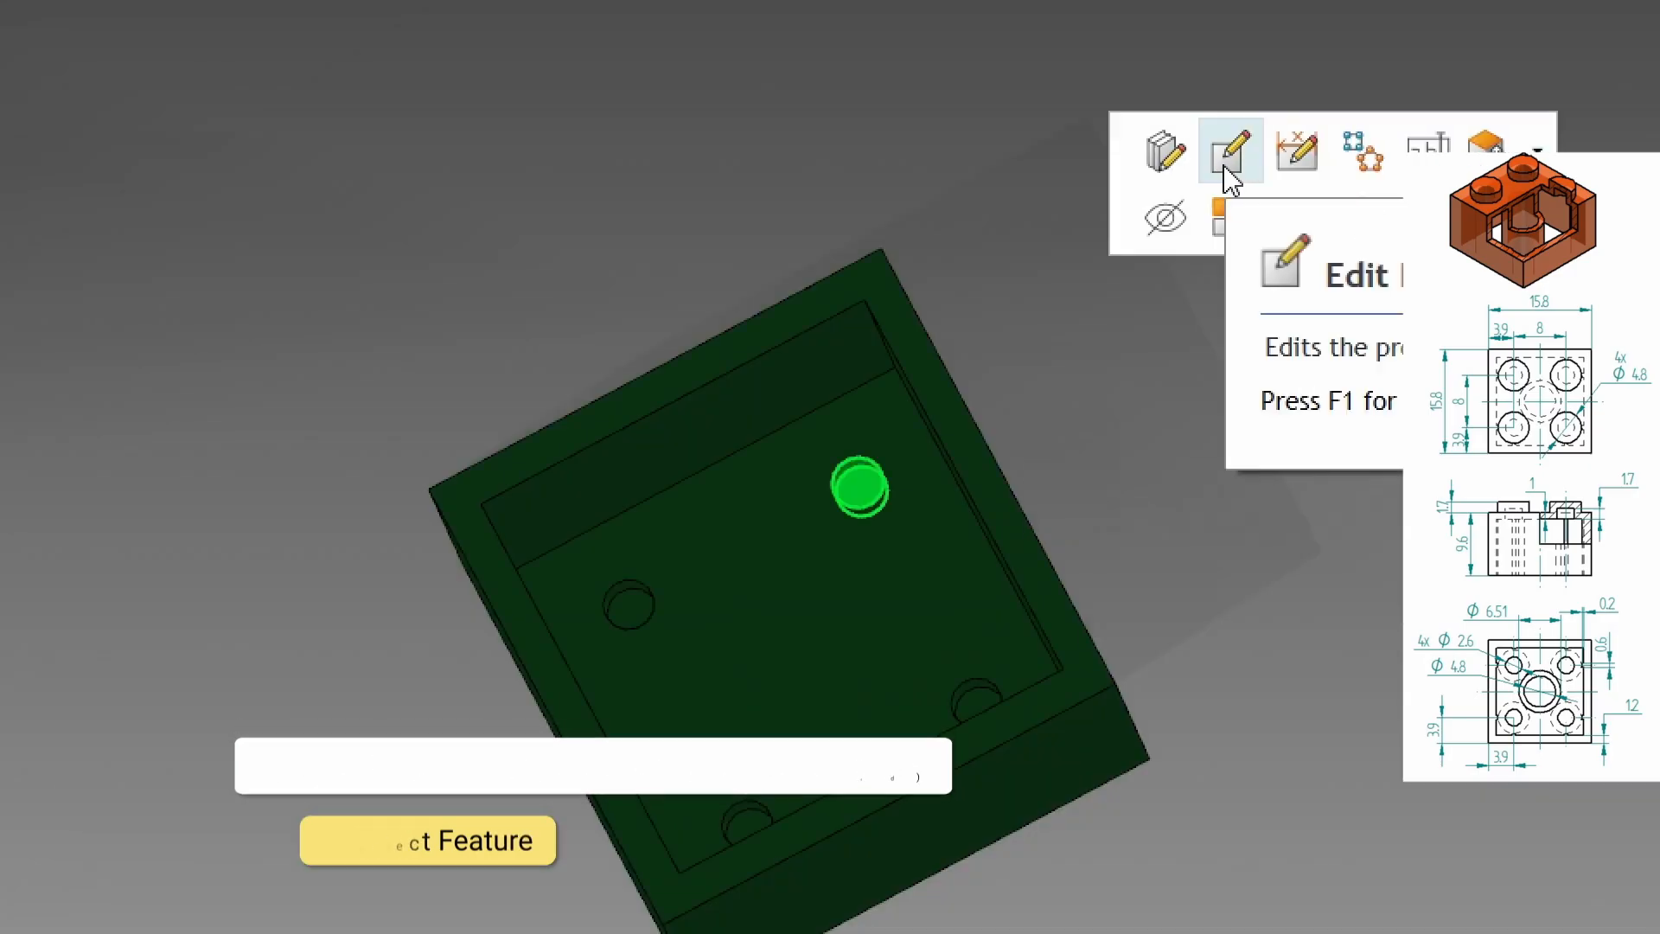
{"action": "left_click", "coordinate": [1225, 170]}
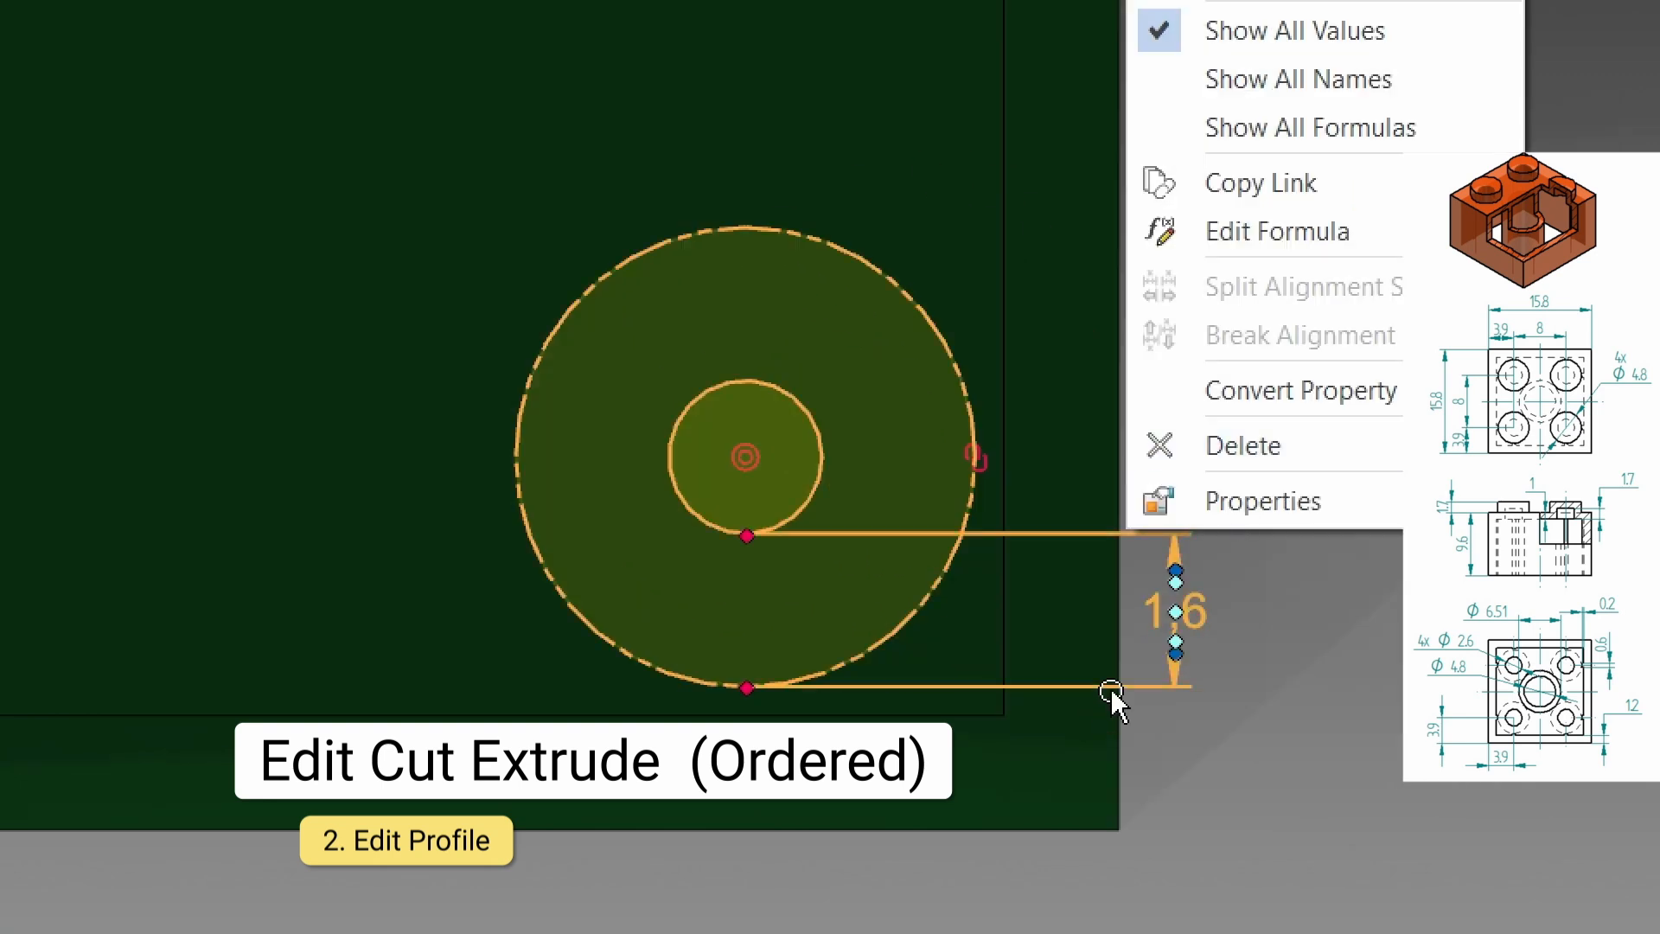
{"action": "double_click", "coordinate": [1111, 688]}
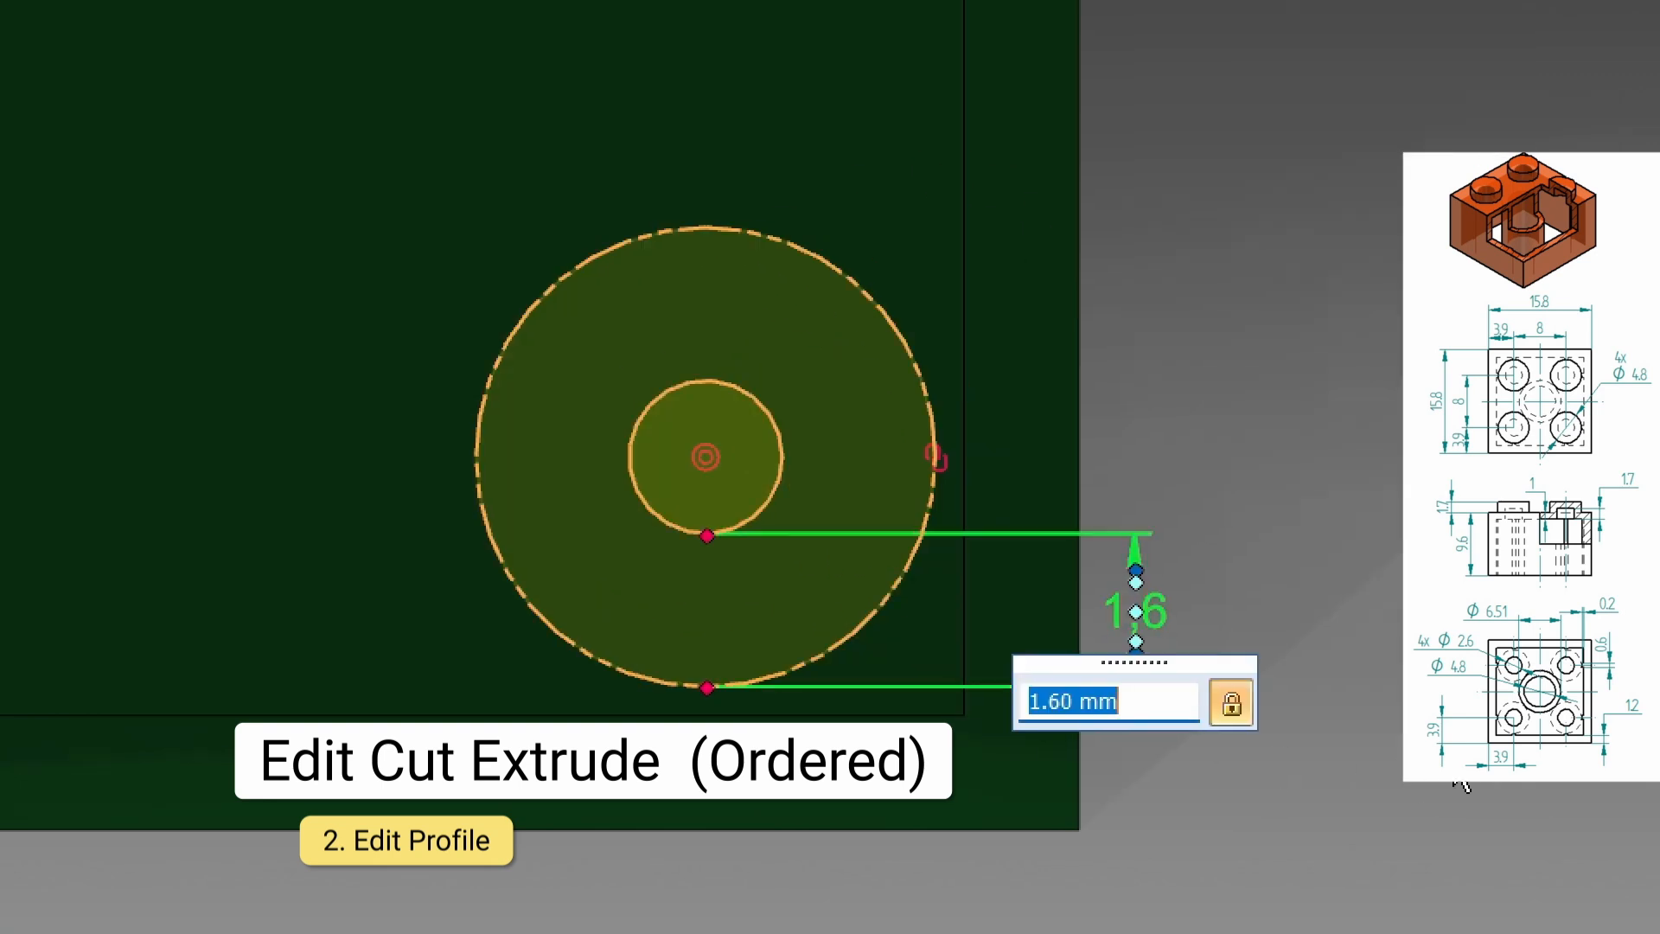
{"action": "left_click", "coordinate": [1299, 495]}
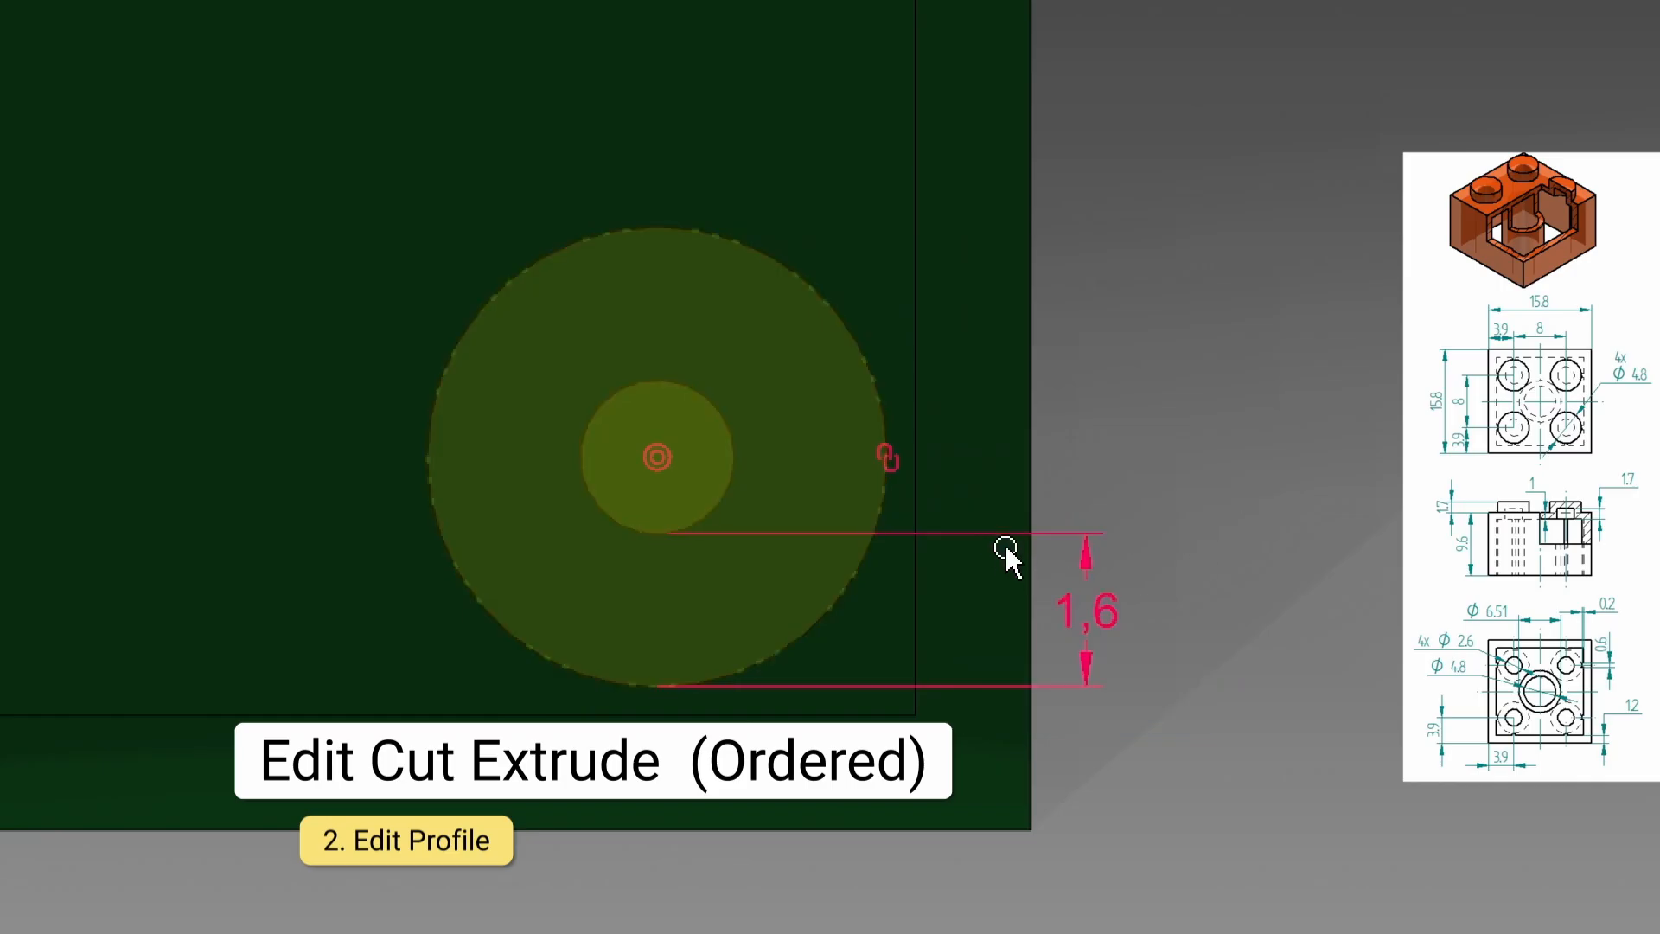
{"action": "right_click", "coordinate": [1032, 531]}
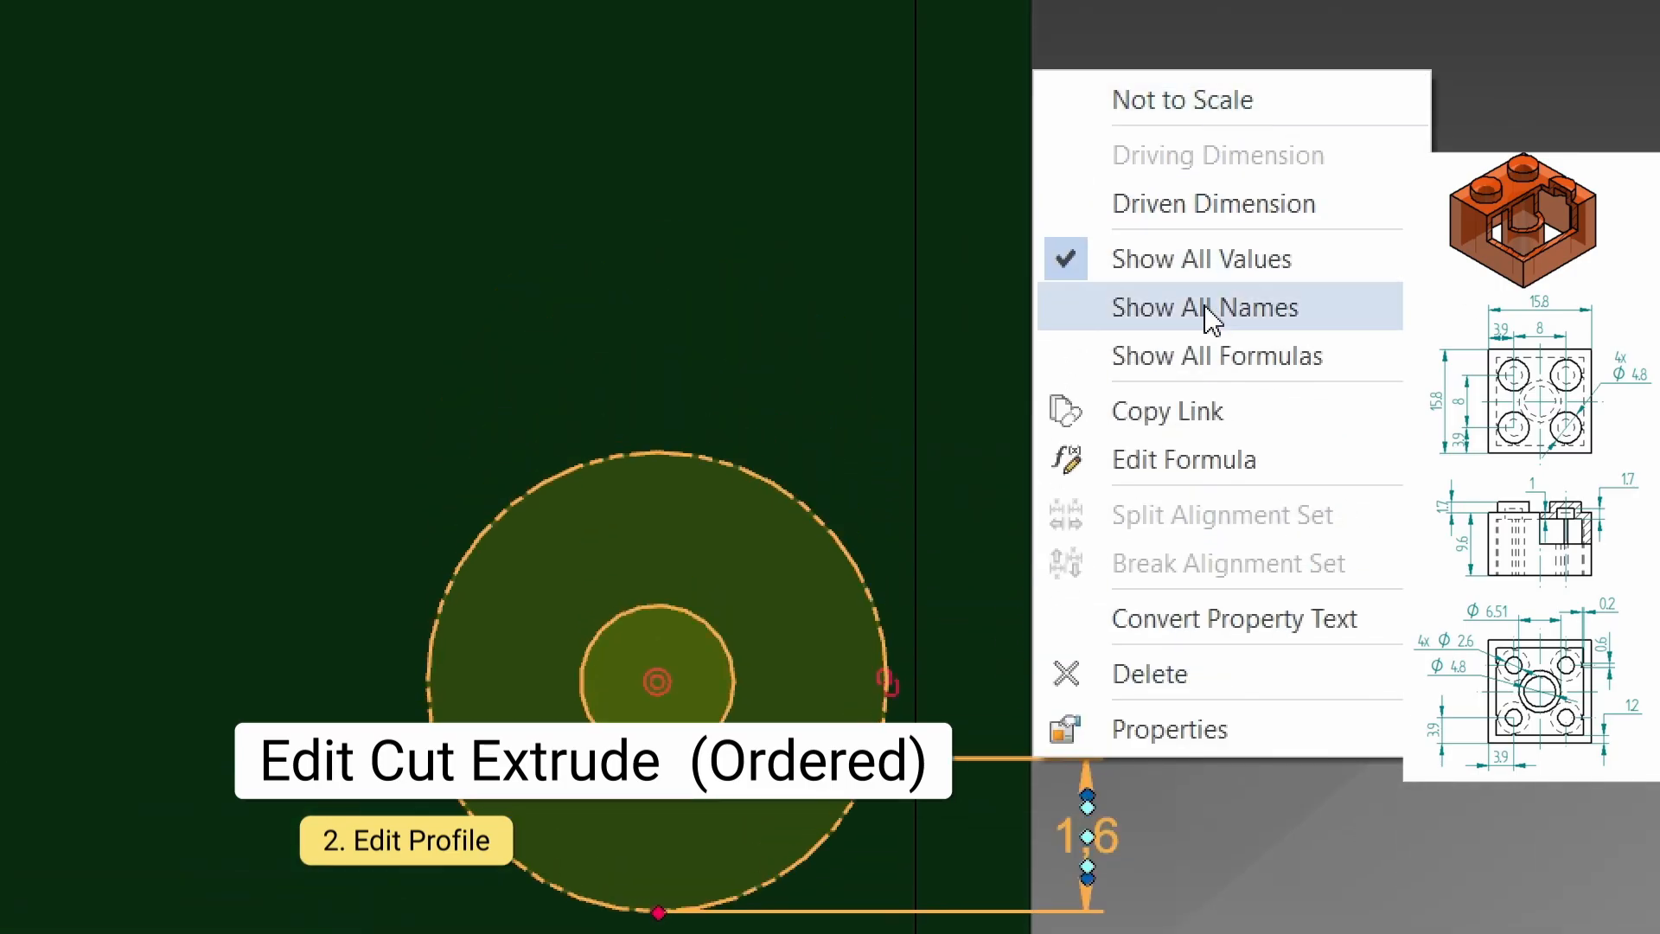
{"action": "left_click", "coordinate": [1150, 674]}
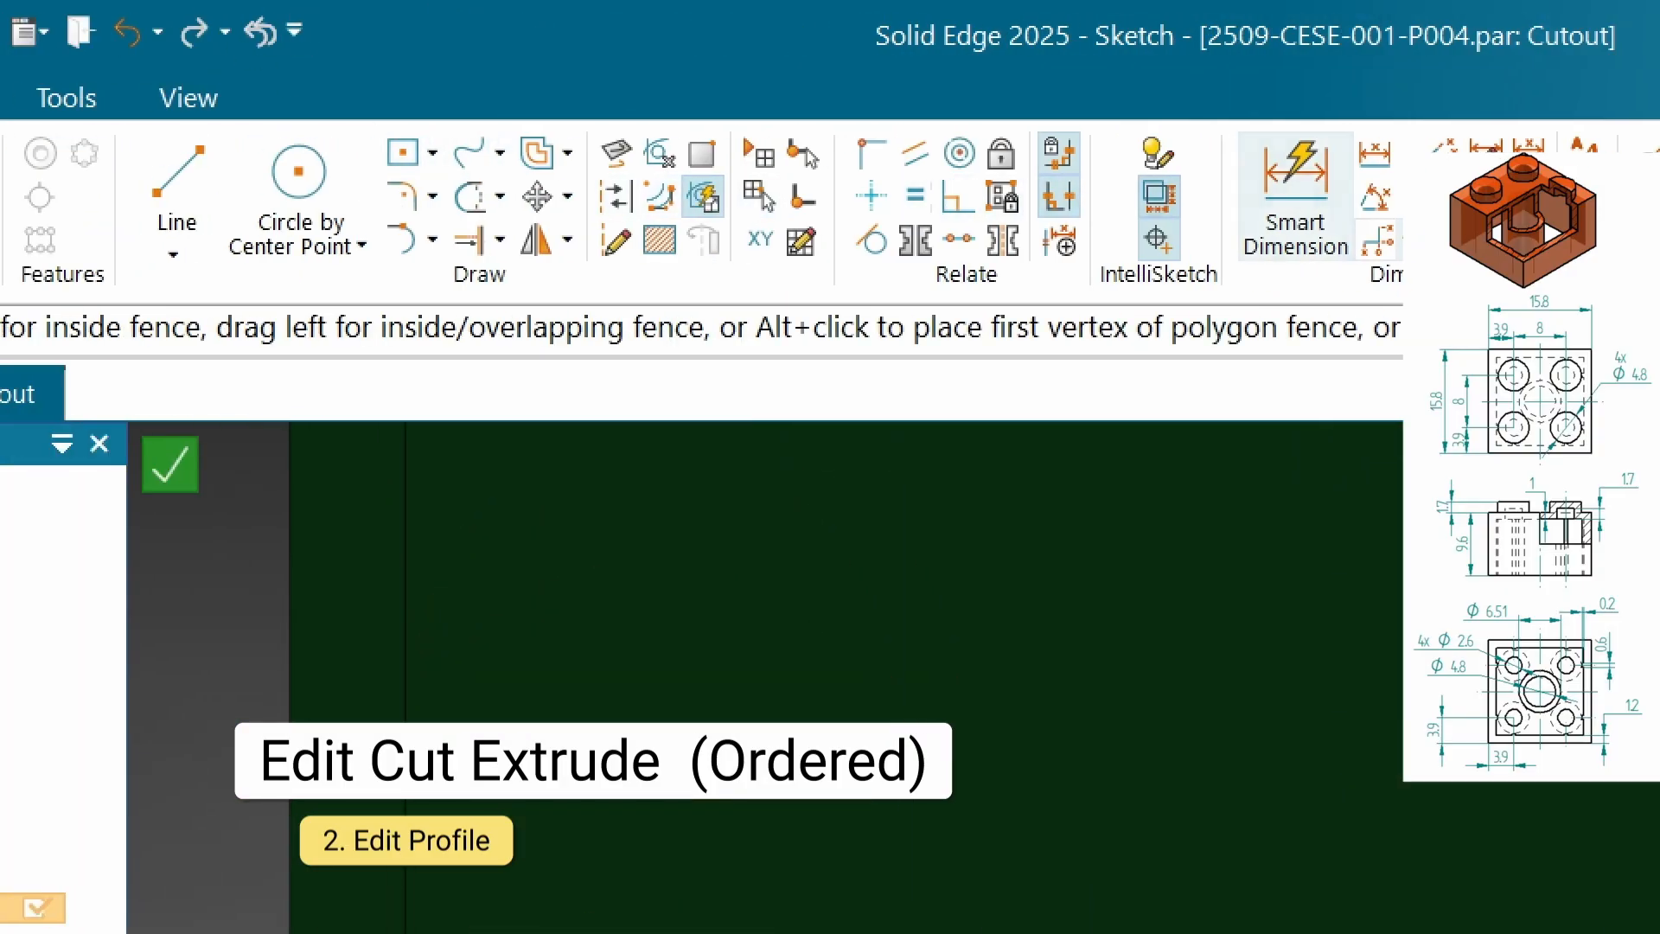
Add a Smart Dimension to the inner circle of the cutout profile and set its diameter to 2.6 mm
{"action": "left_click", "coordinate": [1295, 194]}
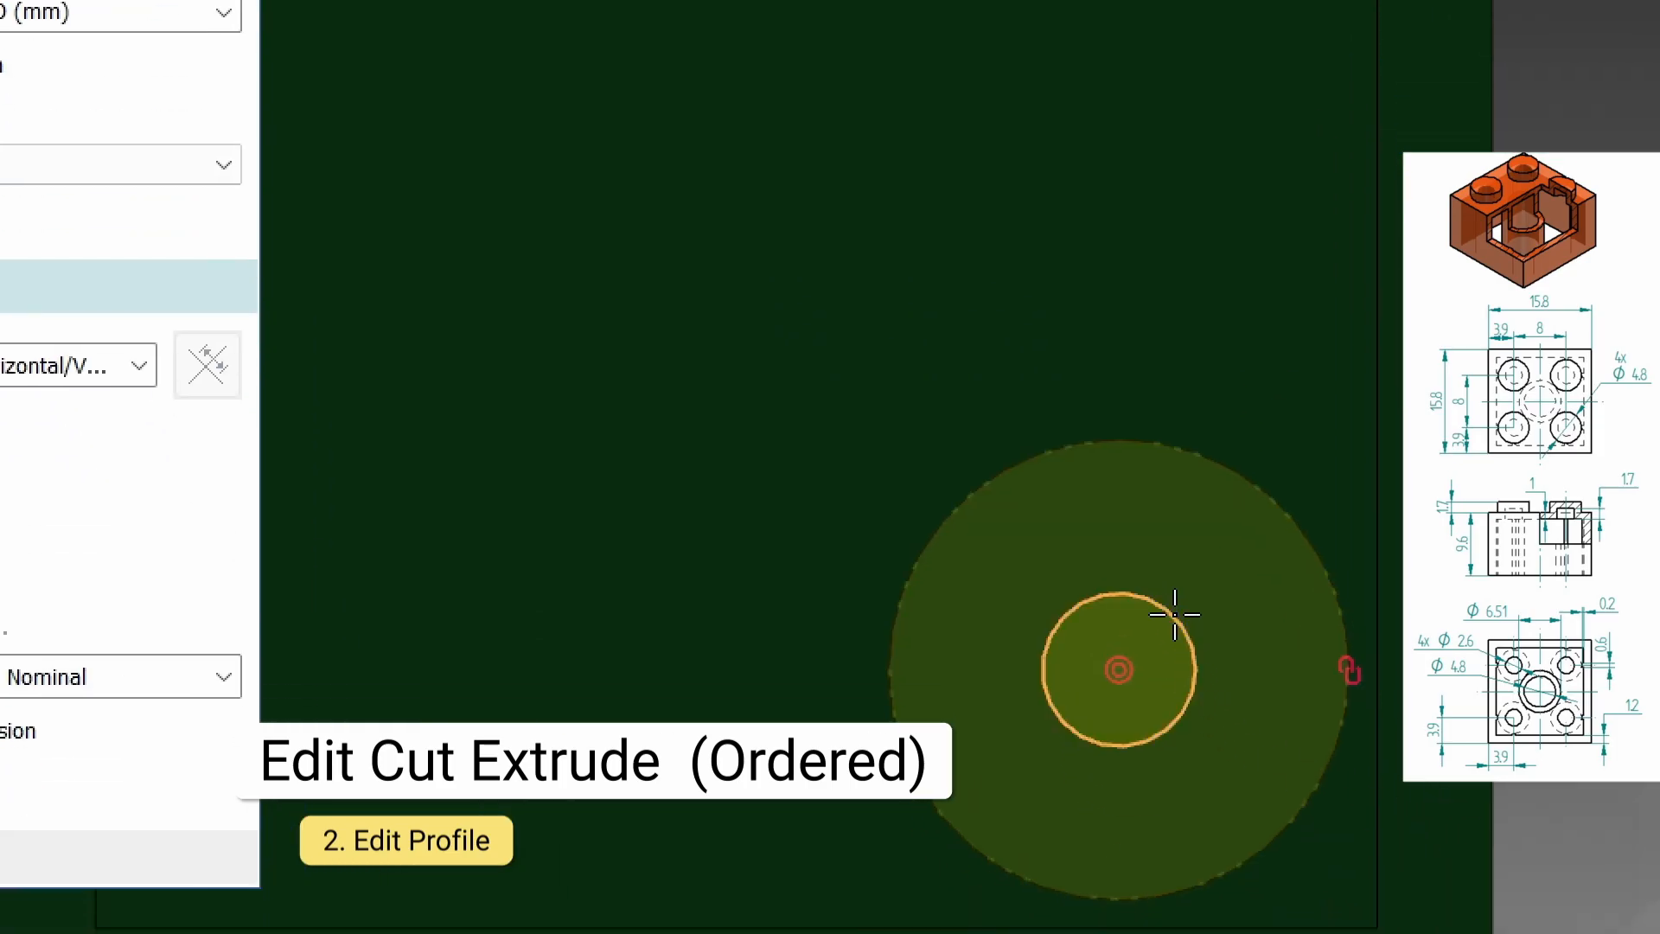
{"action": "left_click", "coordinate": [1174, 614]}
{"action": "left_click", "coordinate": [849, 475]}
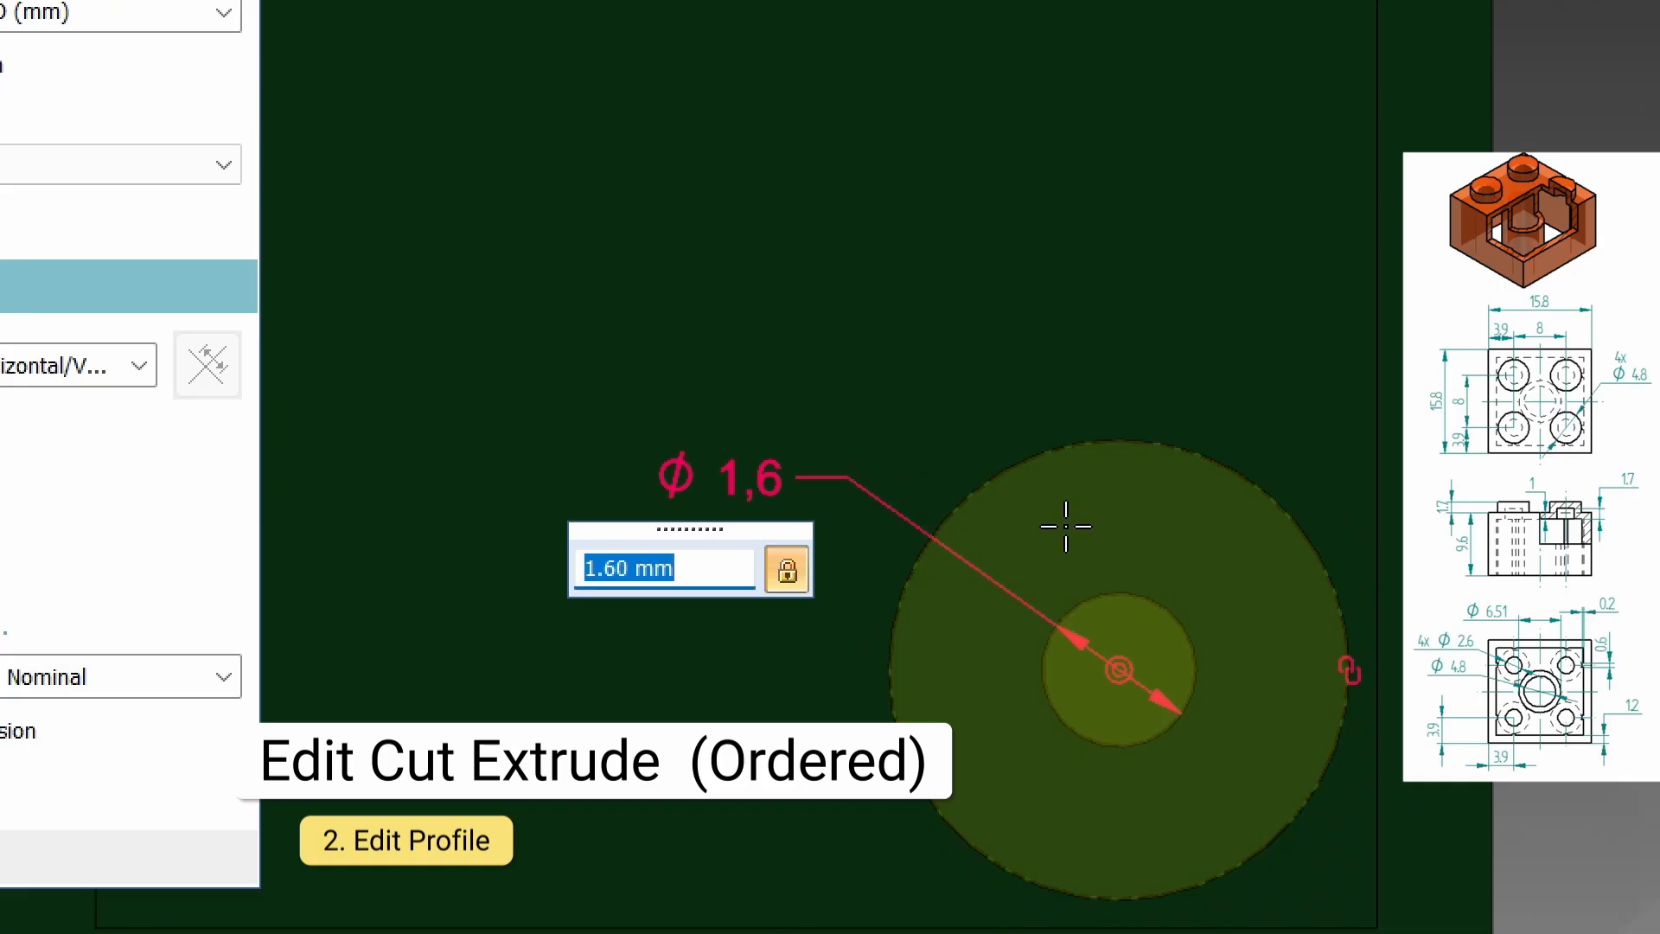
{"action": "type", "text": "2.6"}
{"action": "key", "text": "Return"}
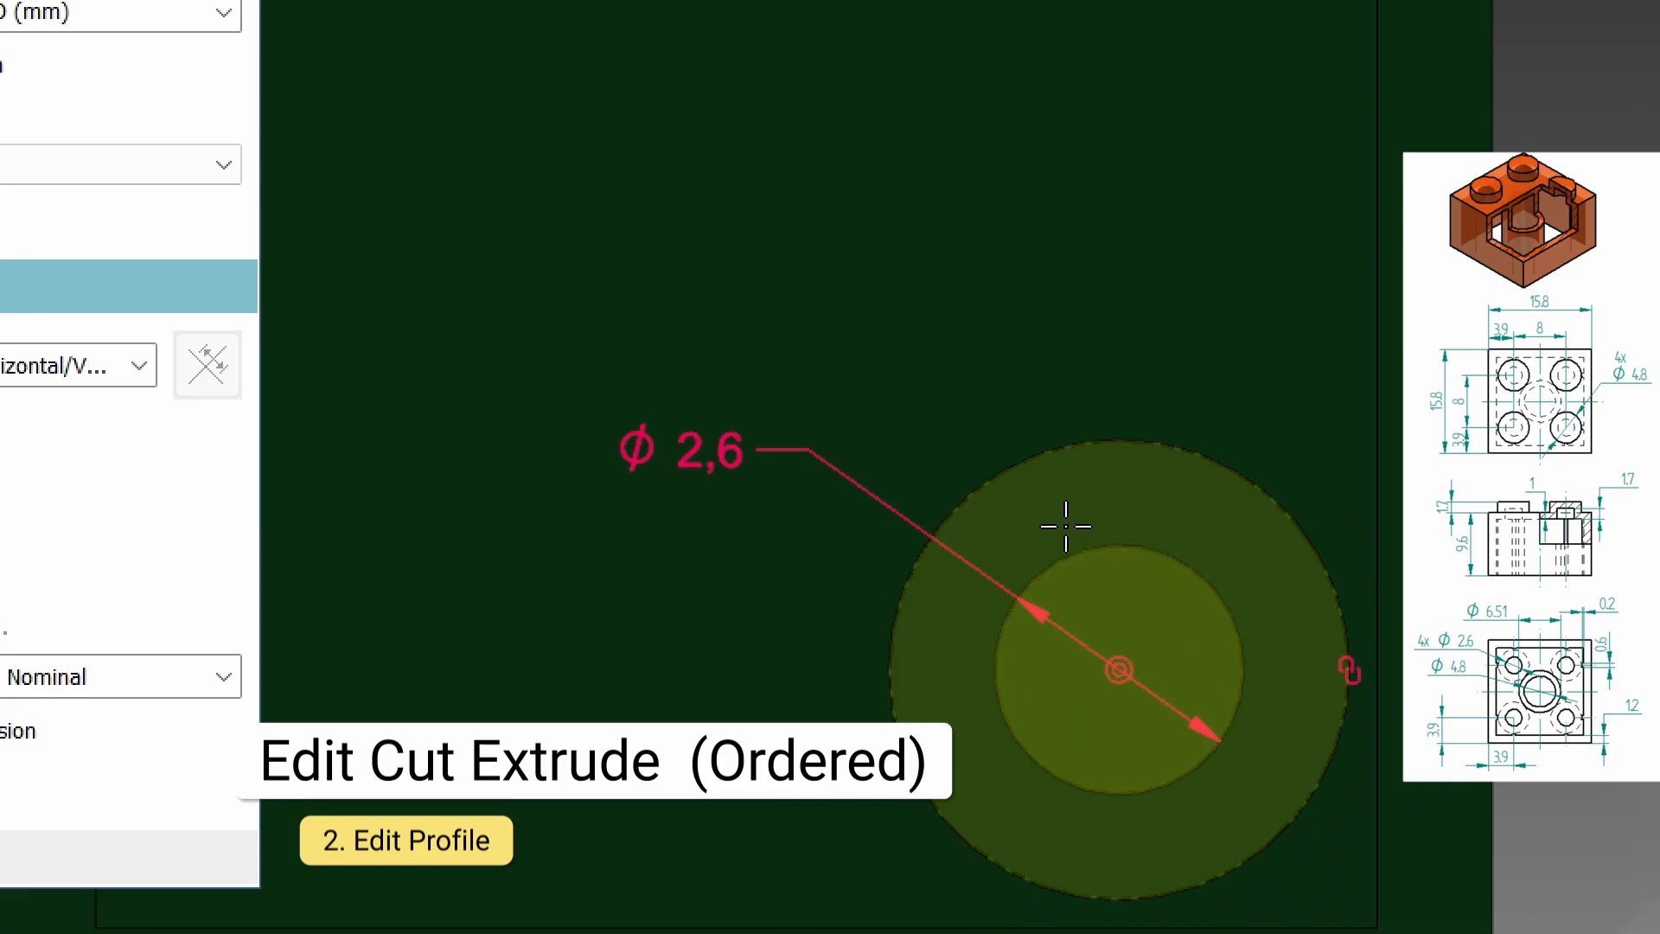
Close the profile sketch, finish the ceiling-hole cutout edit and clear the selection
{"action": "scroll", "coordinate": [1020, 611], "scroll_direction": "down", "scroll_amount": 6}
{"action": "middle_click_drag", "start_coordinate": [1100, 717], "coordinate": [1071, 534]}
{"action": "middle_click_drag", "start_coordinate": [1078, 660], "coordinate": [1095, 706]}
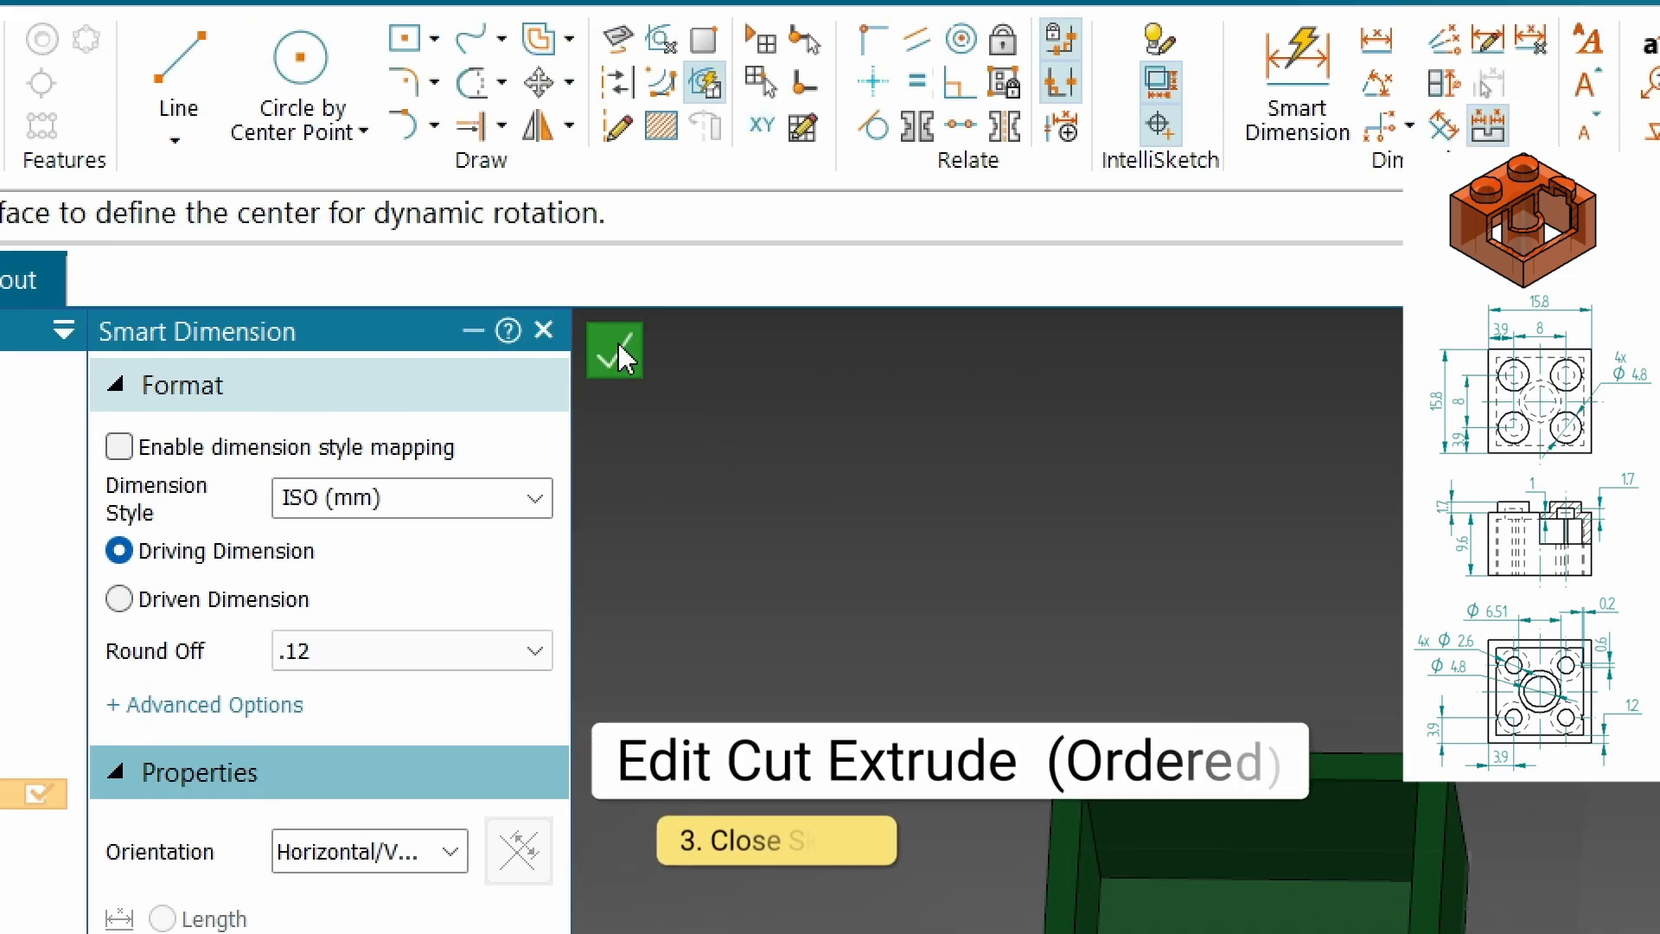
{"action": "left_click", "coordinate": [615, 351]}
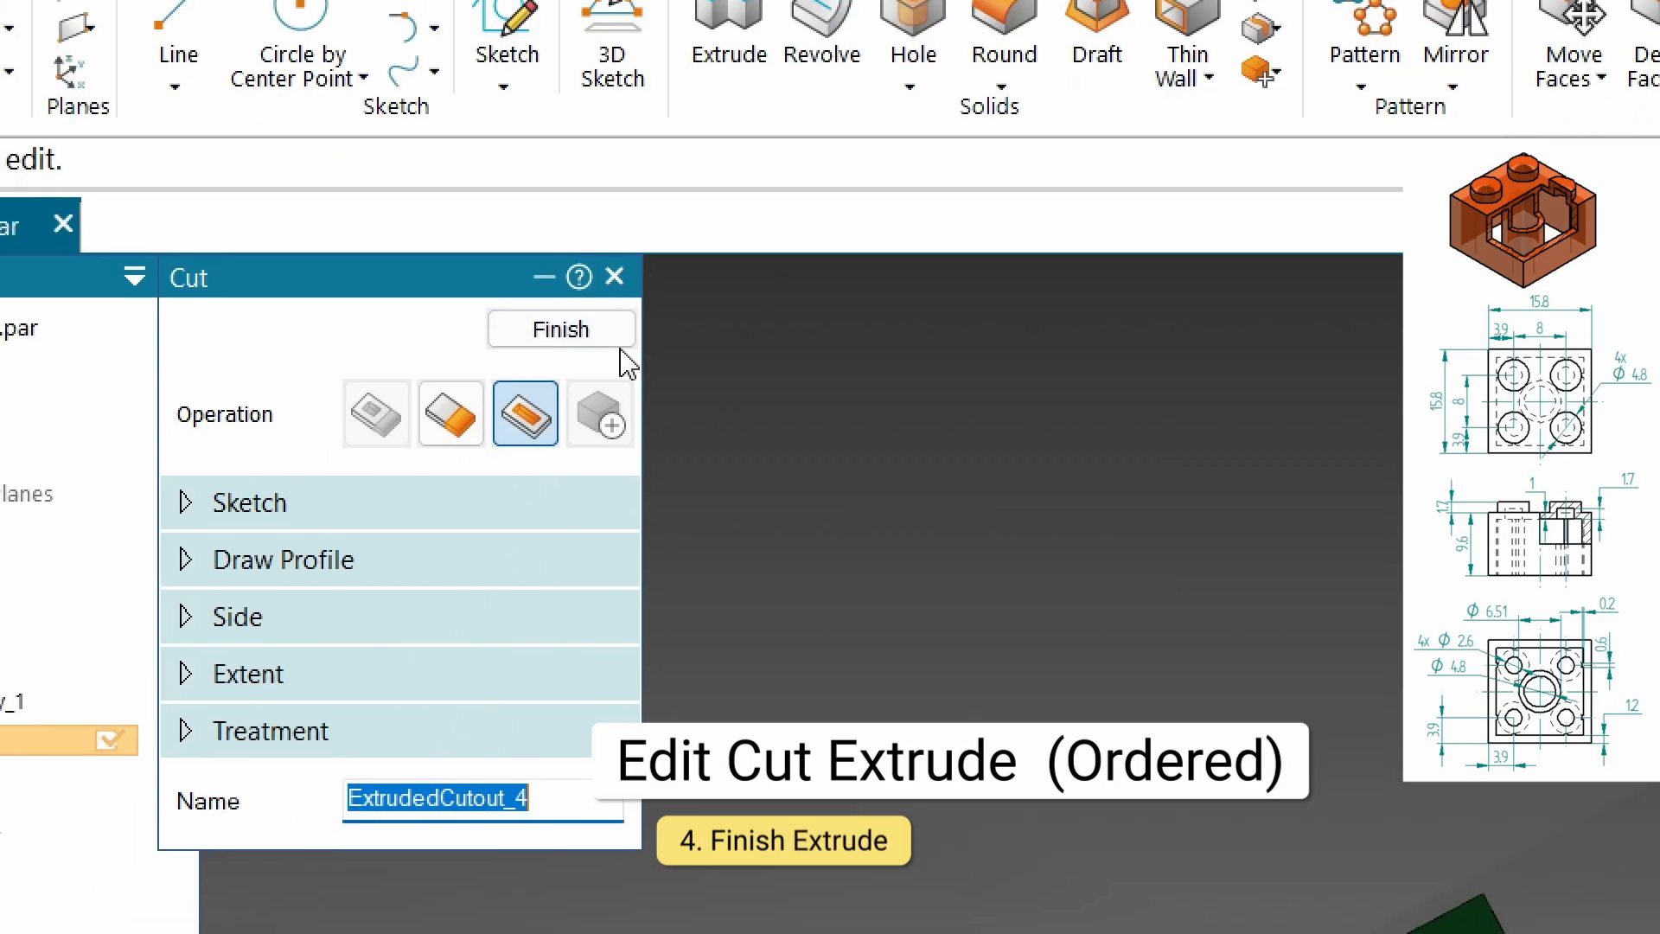
{"action": "left_click", "coordinate": [592, 334]}
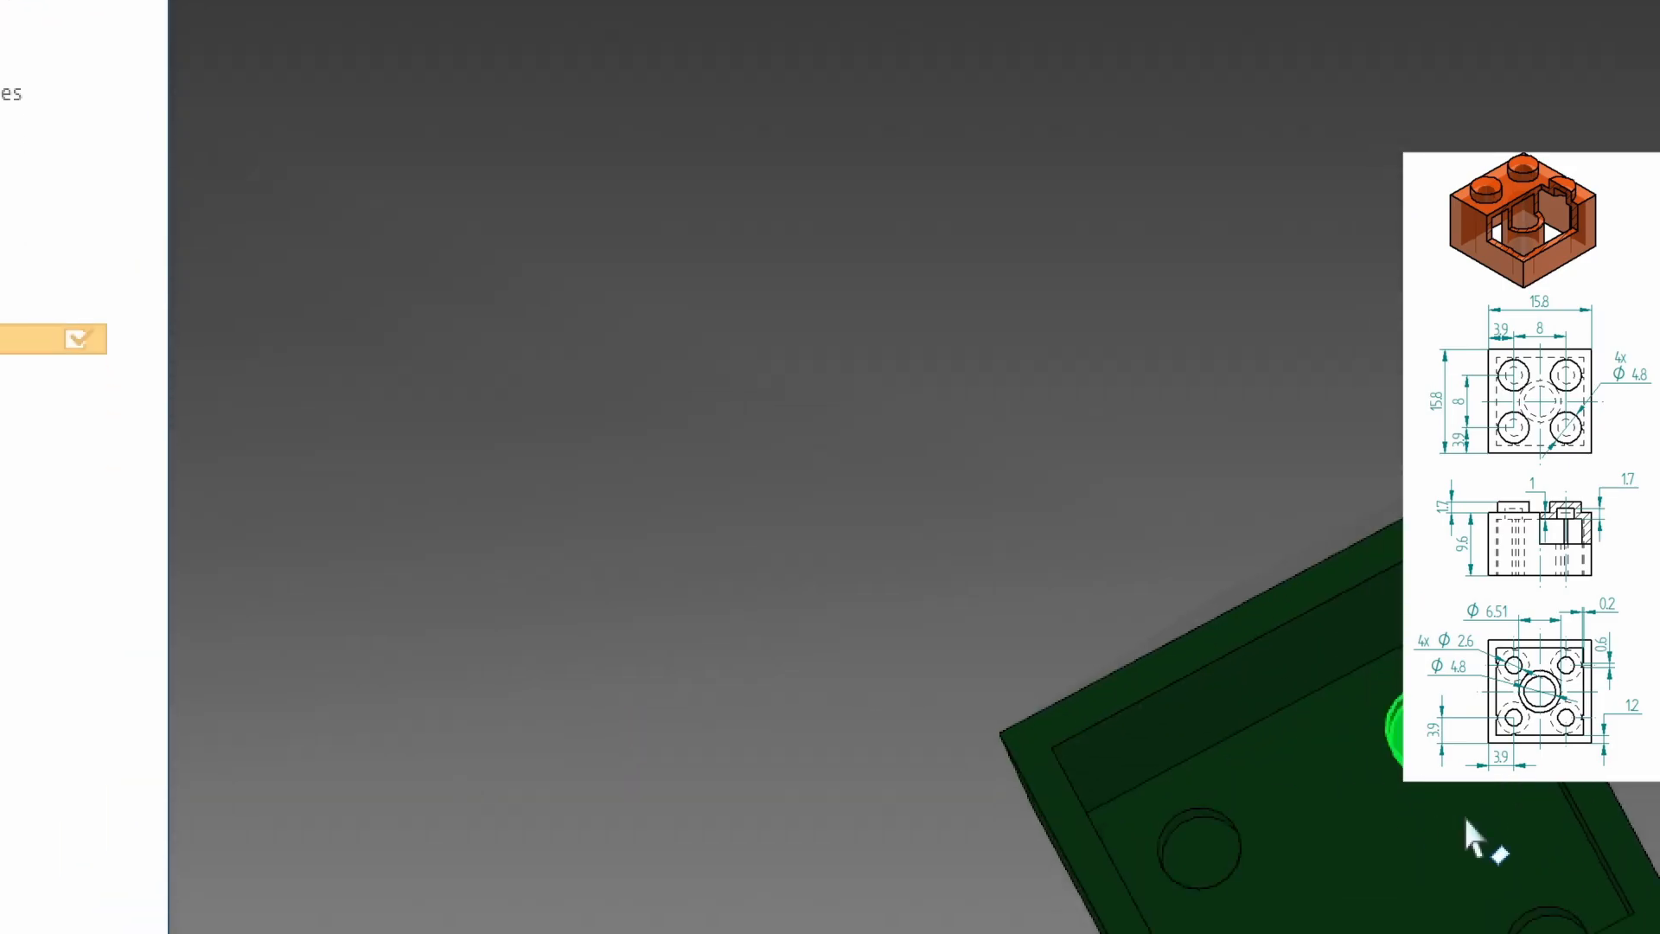
{"action": "left_click", "coordinate": [1437, 813]}
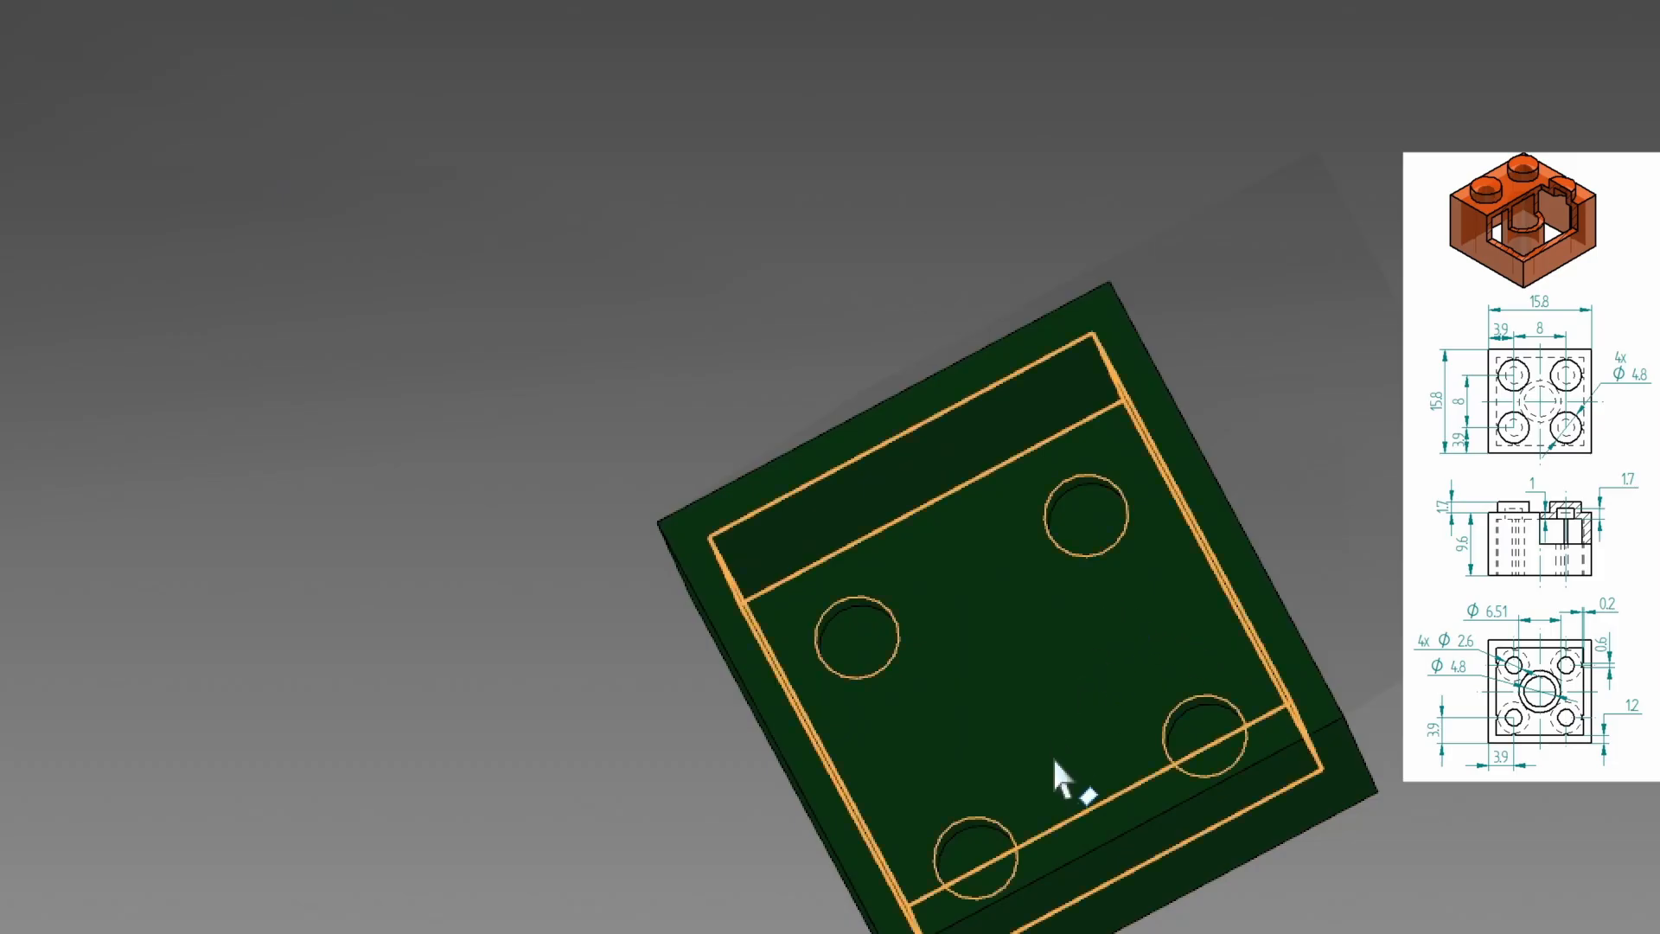
Examine the brick from below and above to check the resized holes beneath all four studs
{"action": "middle_click_drag", "start_coordinate": [1054, 759], "coordinate": [1088, 806]}
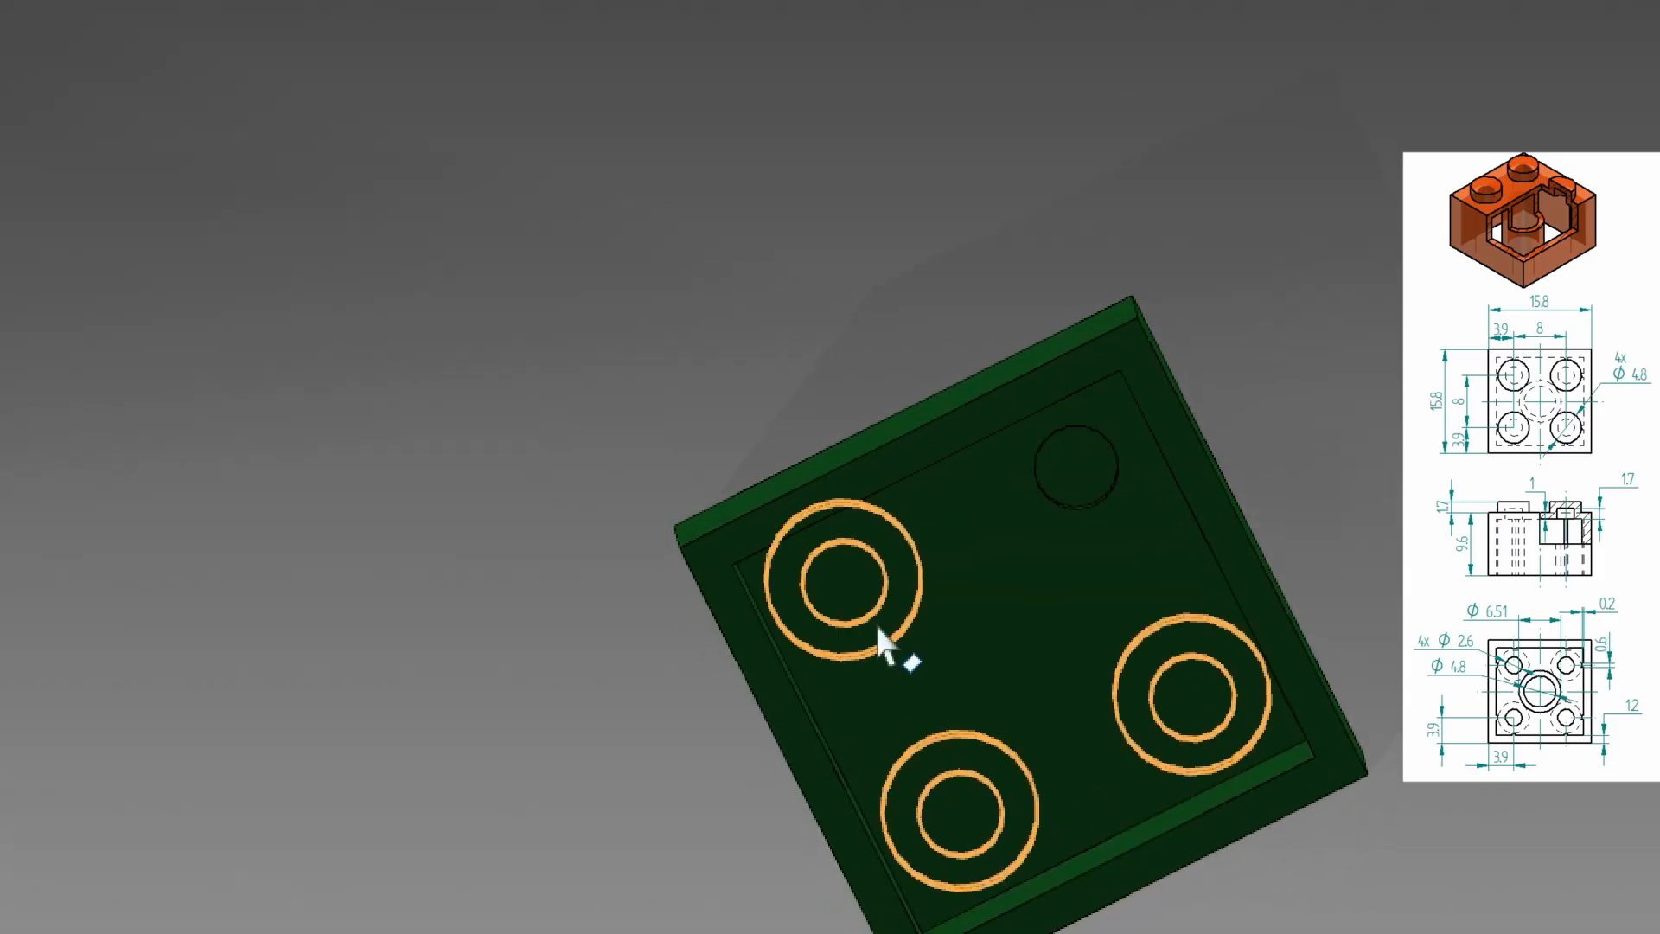
{"action": "middle_click_drag", "start_coordinate": [1074, 546], "coordinate": [1093, 456]}
{"action": "scroll", "coordinate": [1126, 398], "scroll_direction": "down", "scroll_amount": 2}
{"action": "scroll", "coordinate": [1060, 573], "scroll_direction": "up", "scroll_amount": 3}
{"action": "middle_click_drag", "start_coordinate": [1052, 572], "coordinate": [1129, 438]}
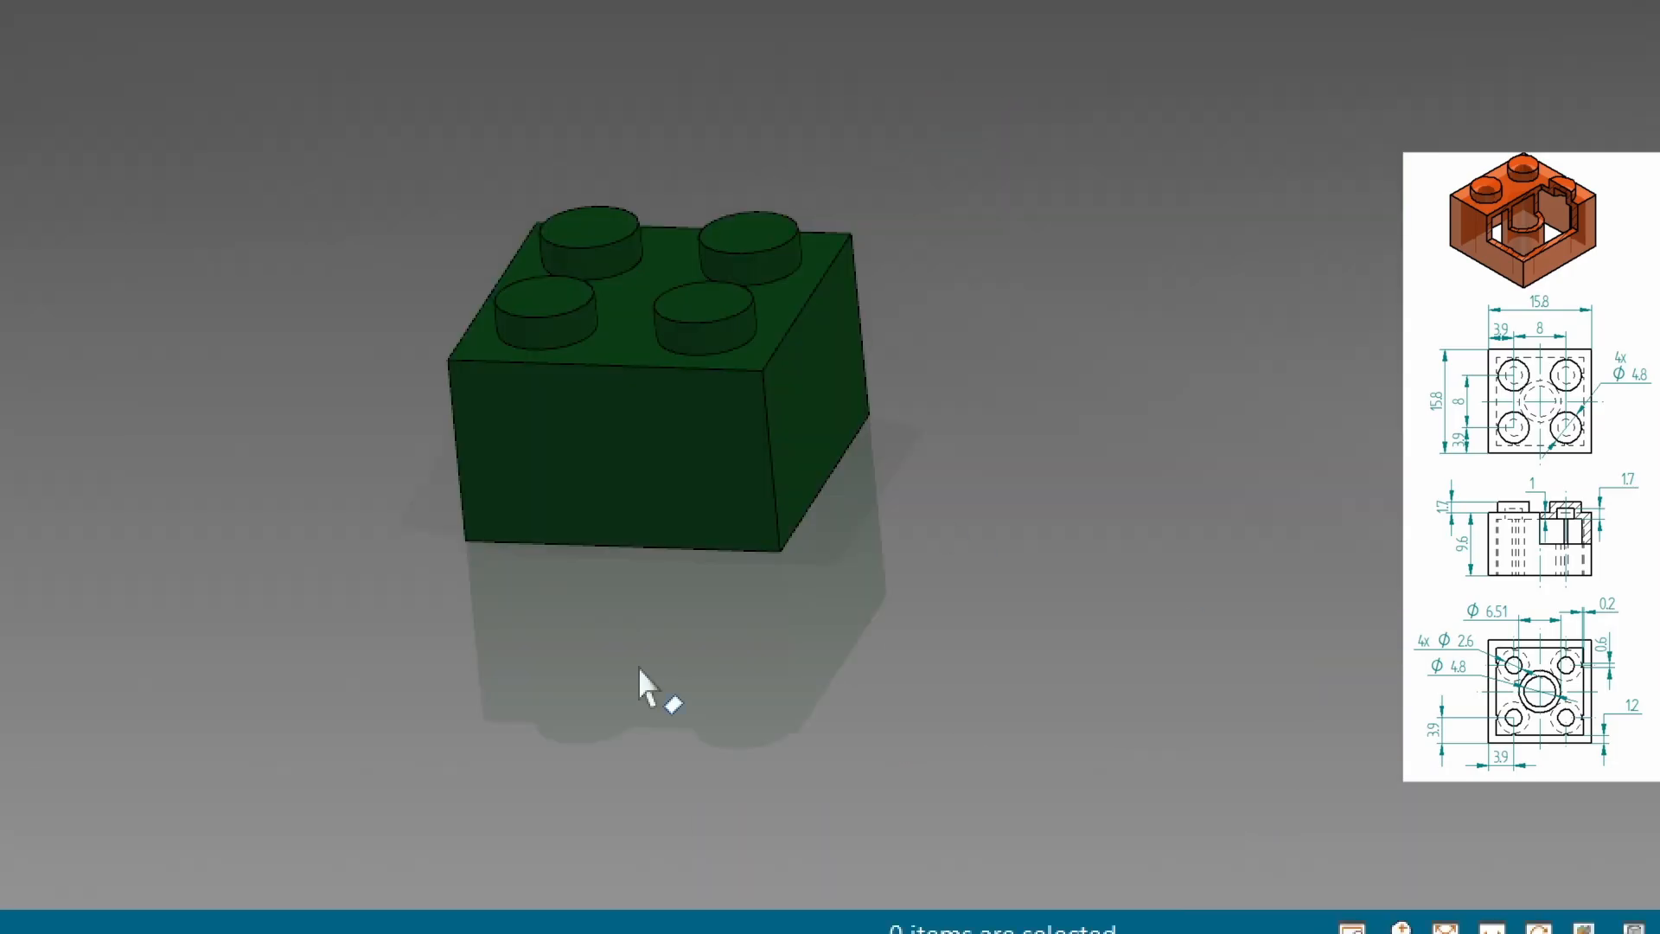
{"action": "middle_click_drag", "start_coordinate": [639, 667], "coordinate": [641, 334]}
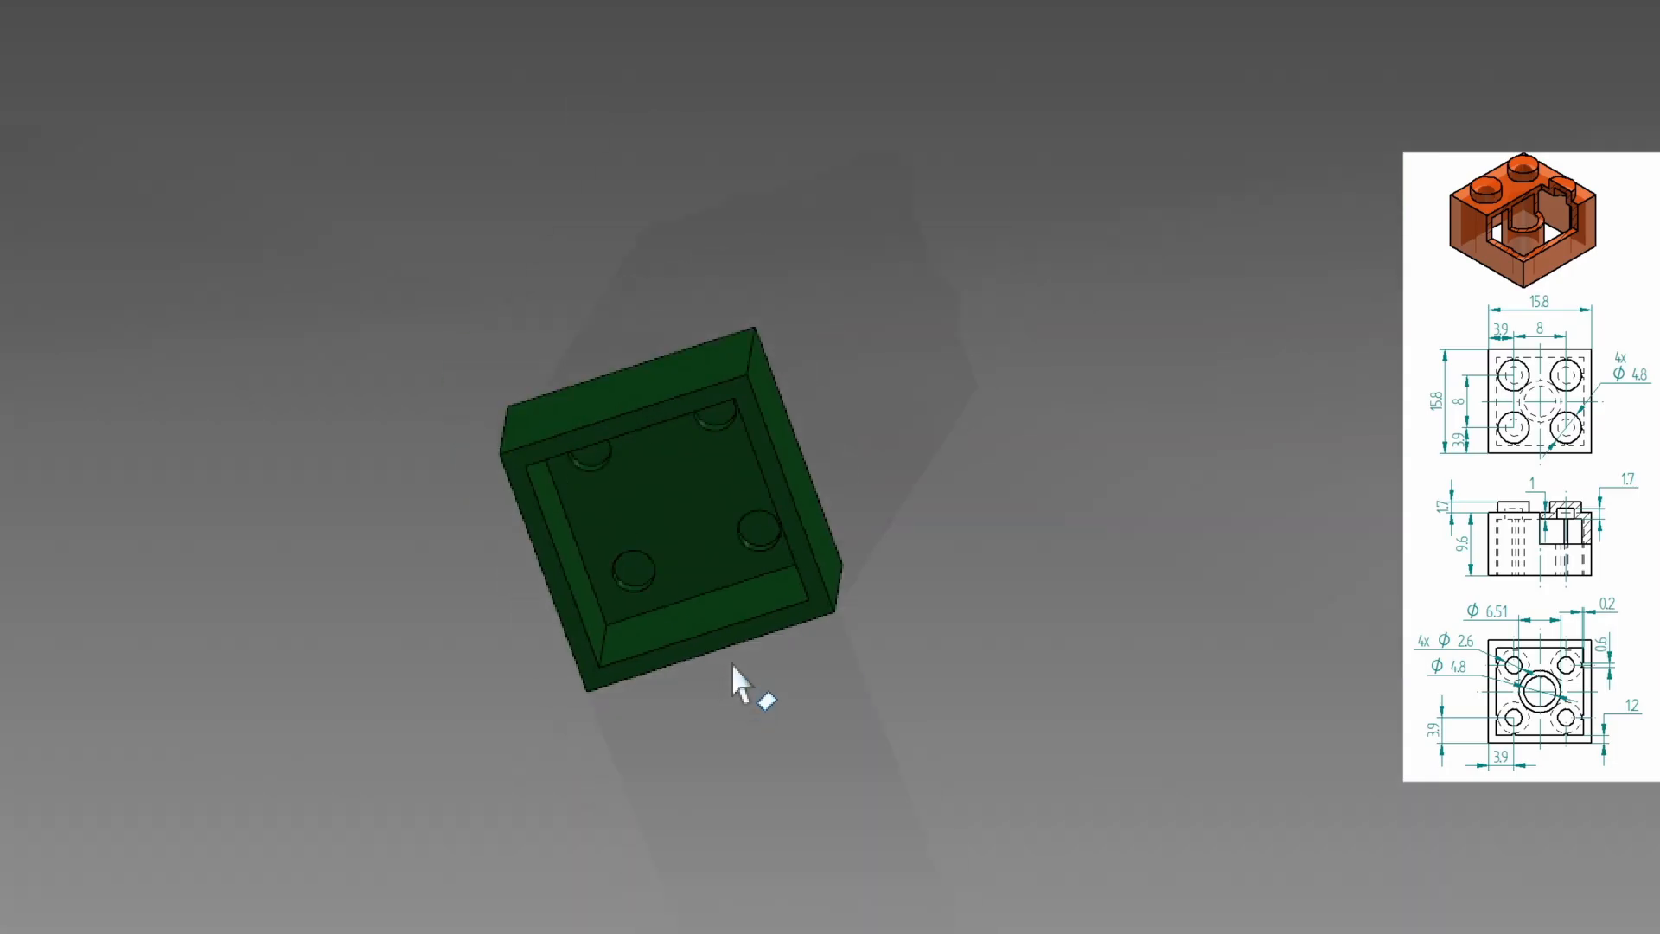
{"action": "mouse_move", "coordinate": [732, 662]}
{"action": "middle_mouse_down"}
{"action": "mouse_move", "coordinate": [667, 585]}
{"action": "mouse_move", "coordinate": [619, 467]}
{"action": "mouse_move", "coordinate": [741, 652]}
{"action": "middle_mouse_up"}
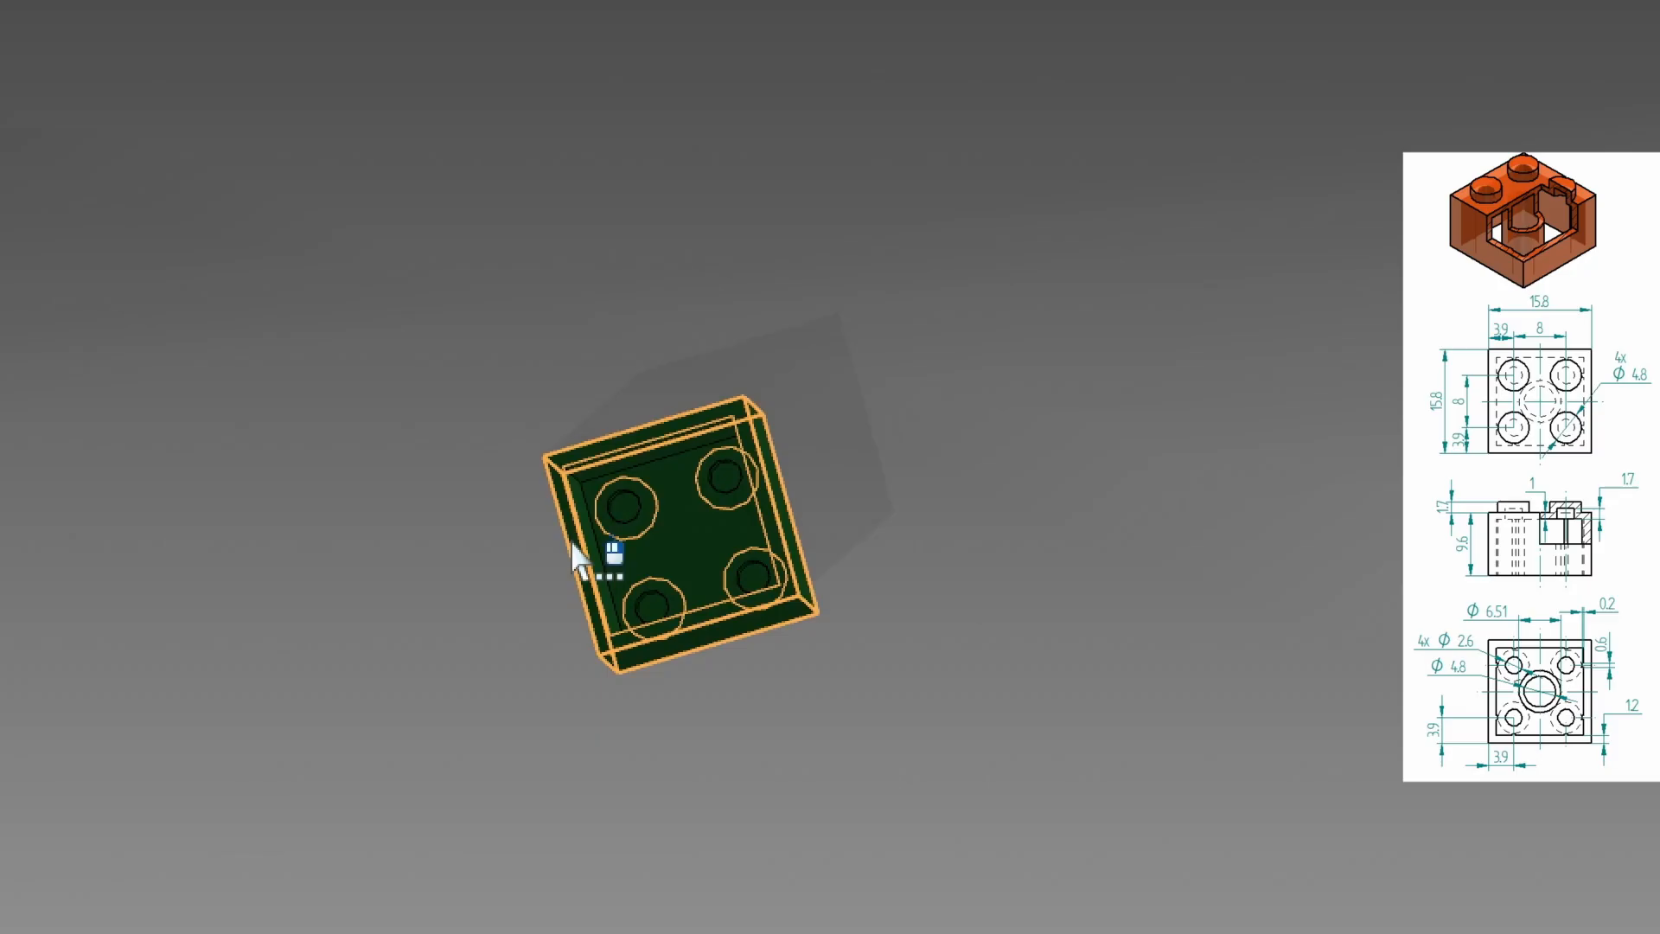
{"action": "scroll", "coordinate": [621, 504], "scroll_direction": "up", "scroll_amount": 5}
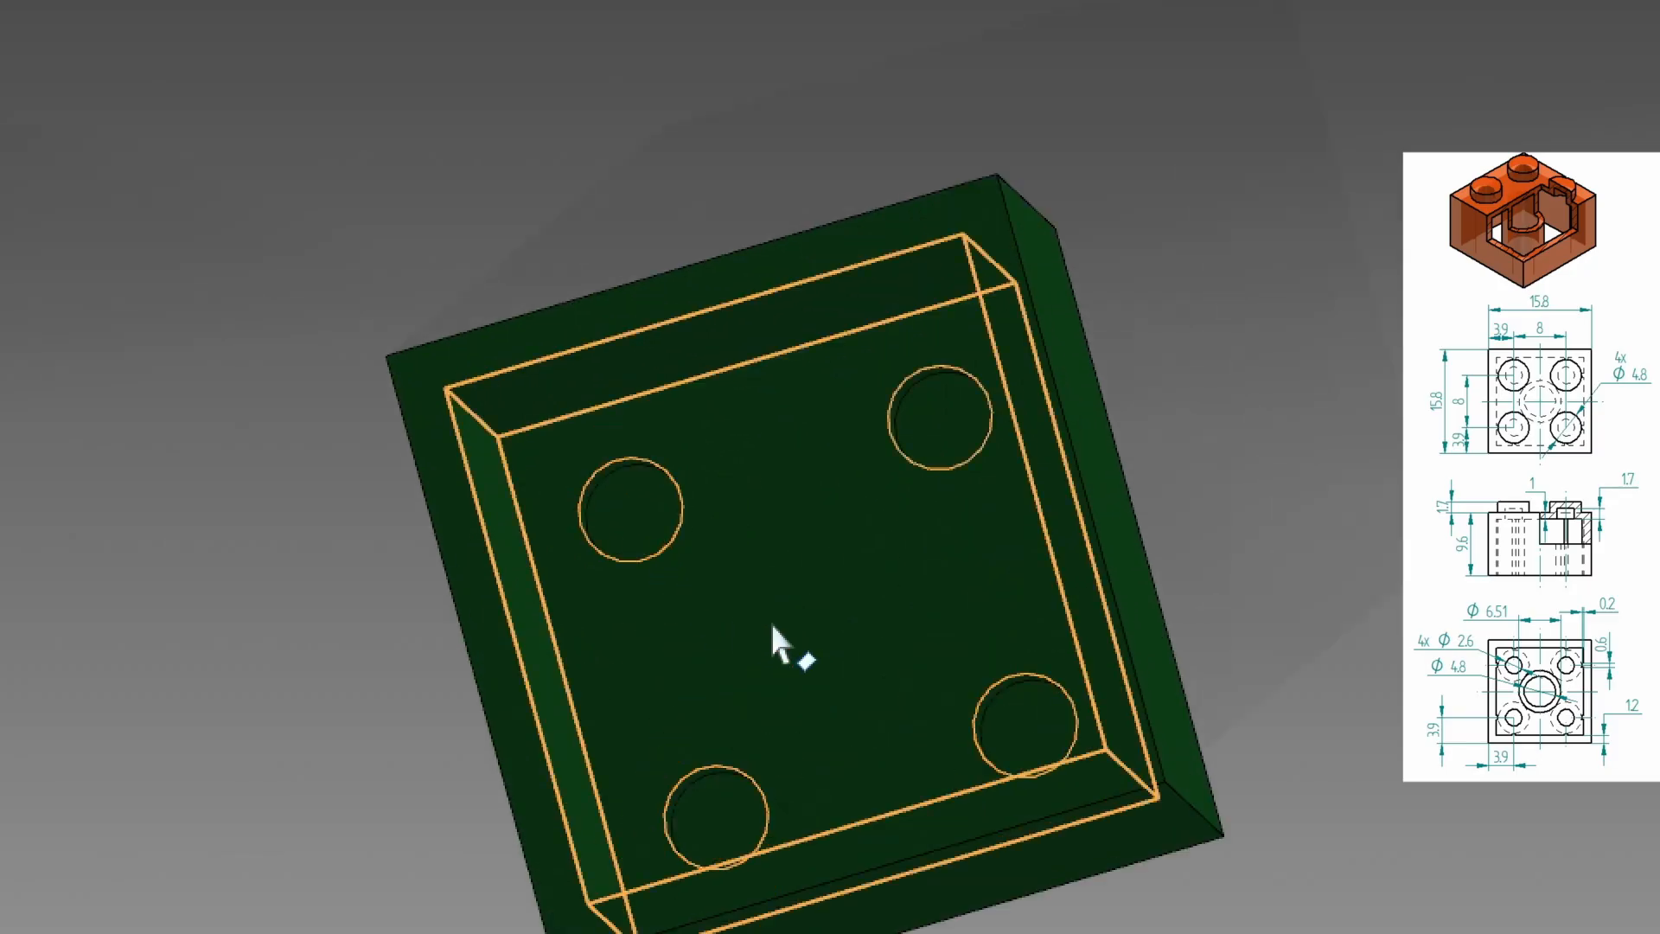
{"action": "scroll", "coordinate": [786, 637], "scroll_direction": "down", "scroll_amount": 5}
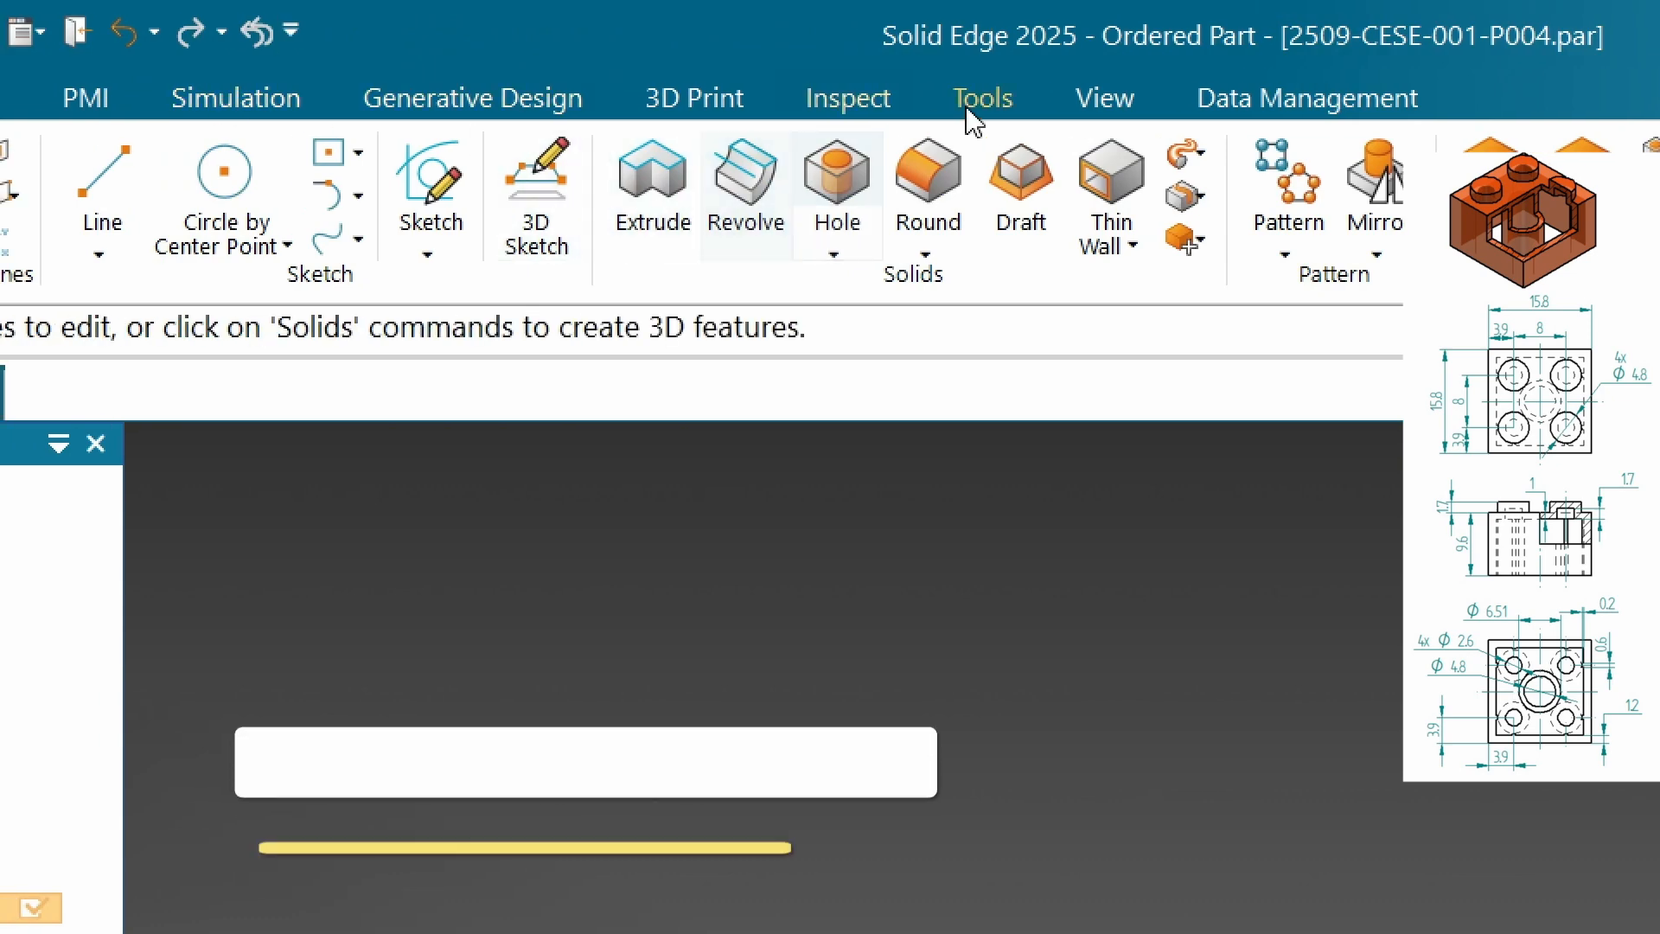
Start a normal distance measurement during the ceiling-hole cutout edit and pick the stud's top face as the plane to measure from
{"action": "left_click", "coordinate": [876, 108]}
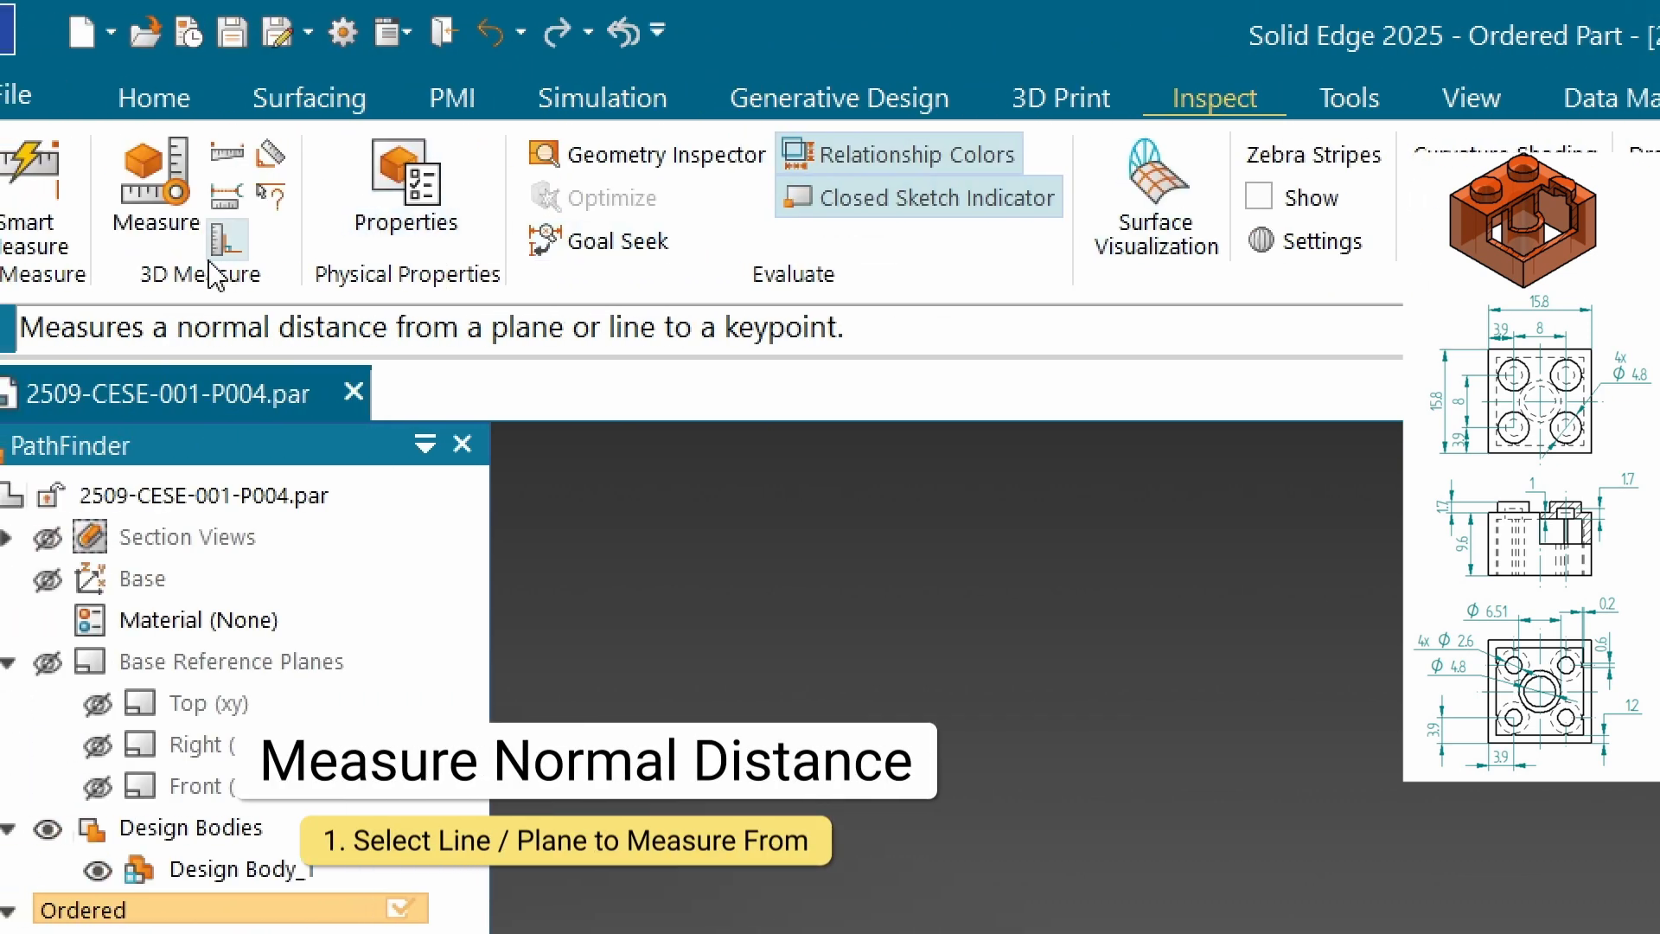
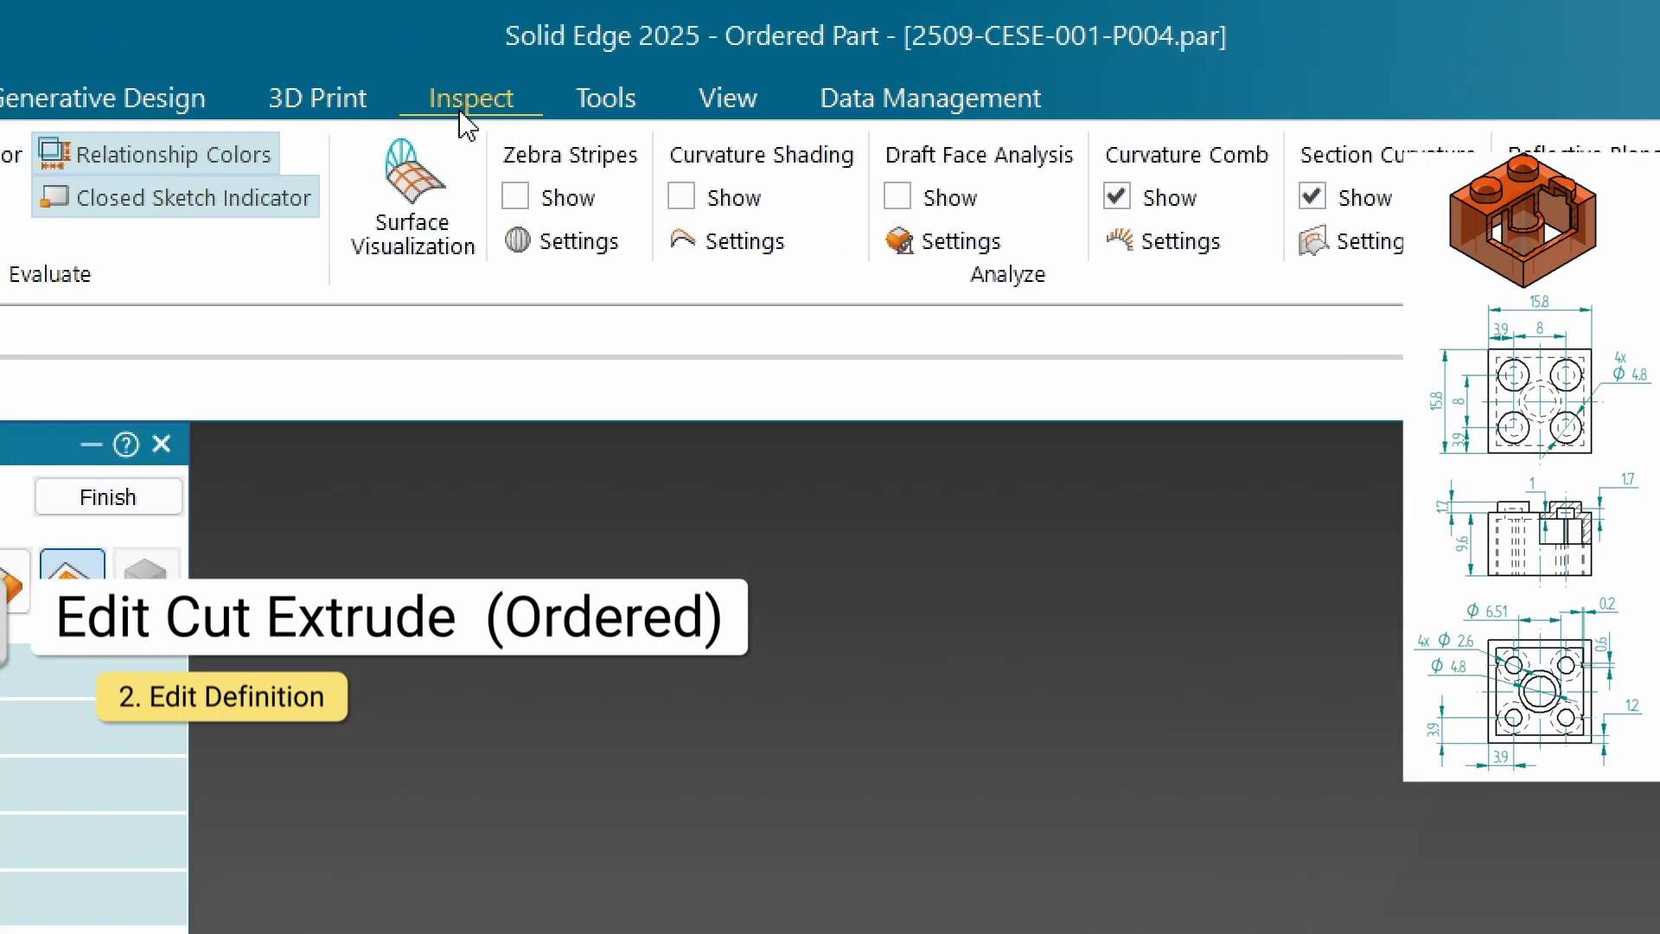
{"action": "left_click", "coordinate": [275, 251]}
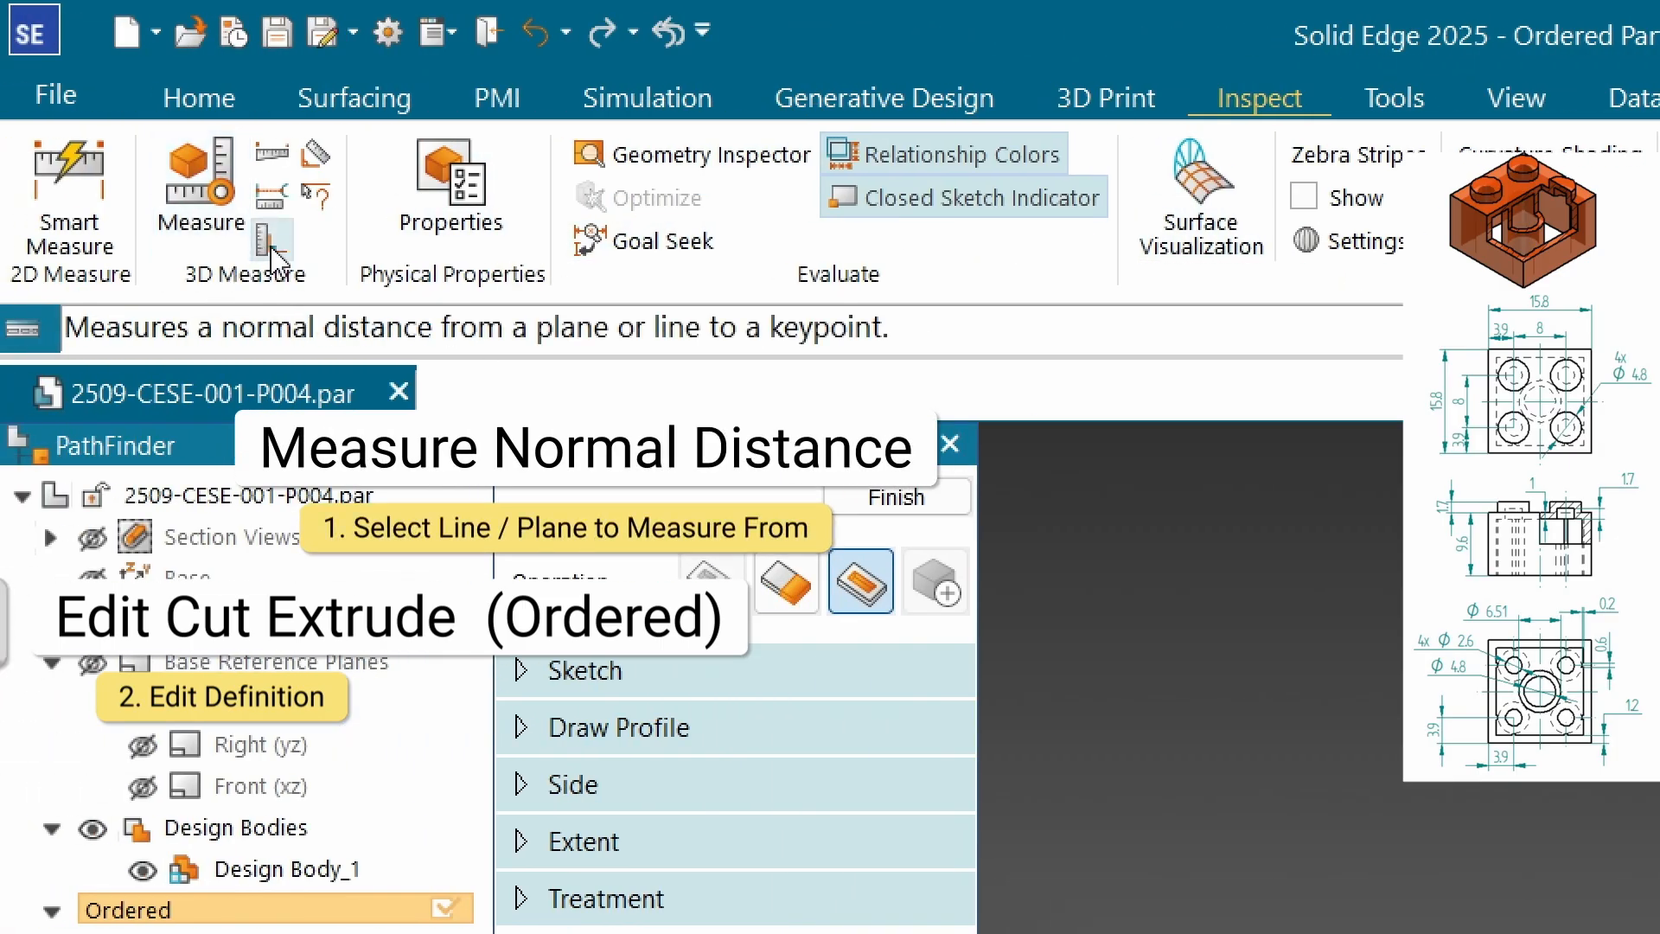
{"action": "left_click", "coordinate": [275, 256]}
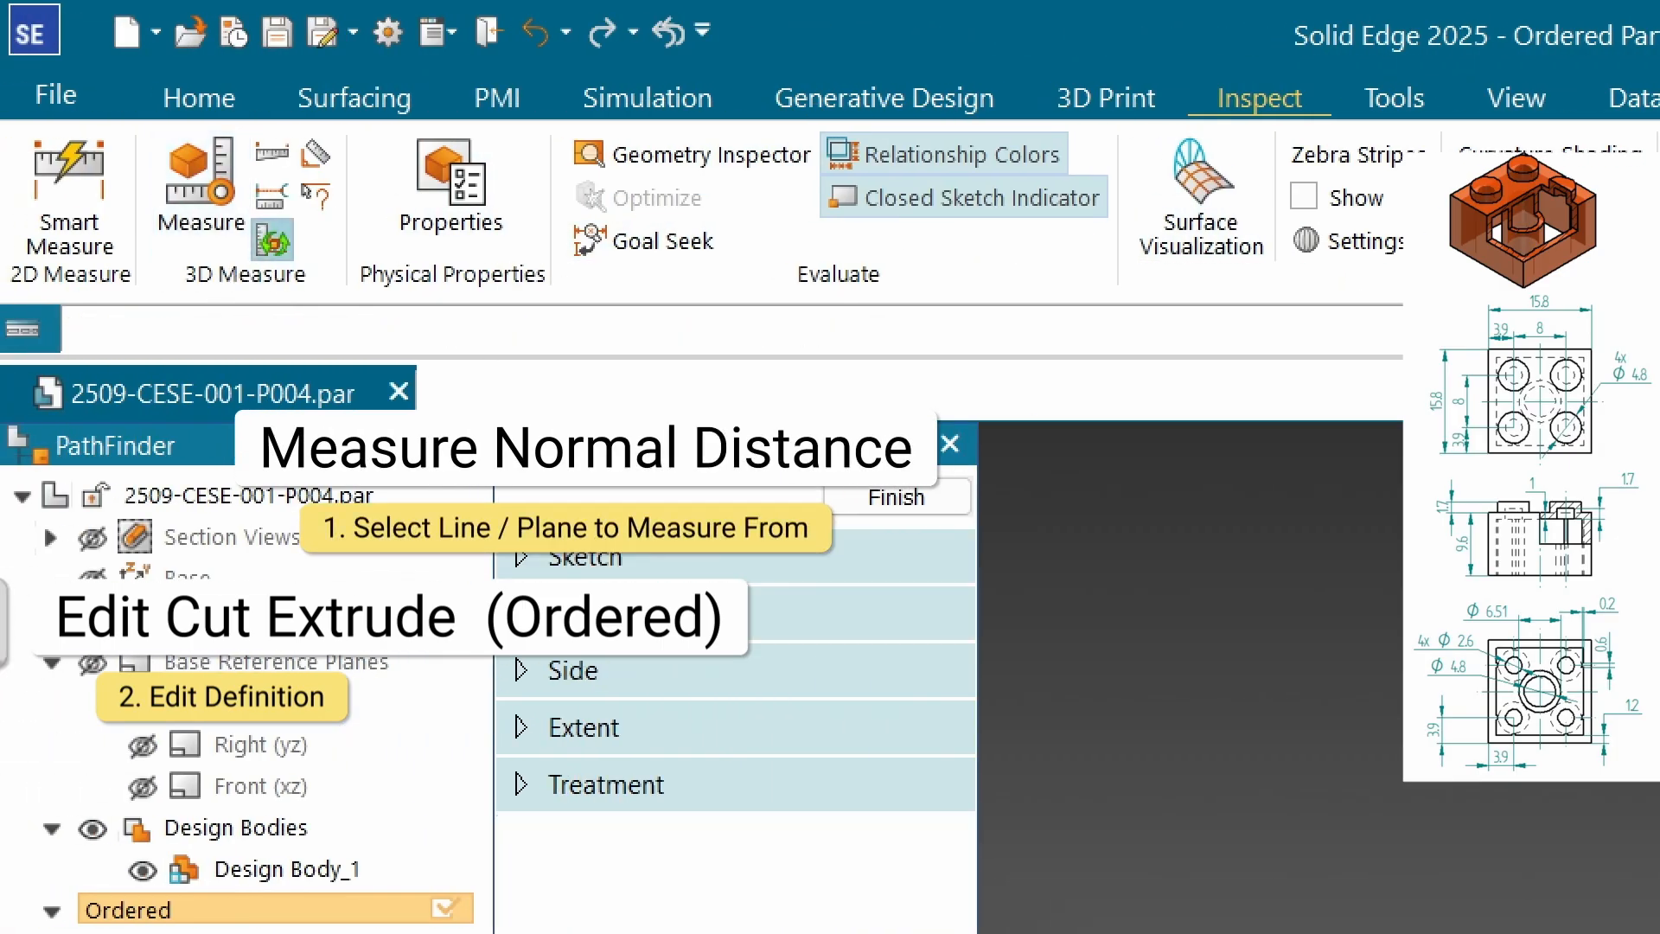
{"action": "scroll", "coordinate": [1274, 740], "scroll_direction": "up", "scroll_amount": 4}
{"action": "scroll", "coordinate": [1282, 692], "scroll_direction": "down", "scroll_amount": 3}
{"action": "scroll", "coordinate": [1142, 602], "scroll_direction": "up", "scroll_amount": 5}
{"action": "scroll", "coordinate": [1456, 765], "scroll_direction": "up", "scroll_amount": 3}
{"action": "scroll", "coordinate": [1306, 709], "scroll_direction": "up", "scroll_amount": 4}
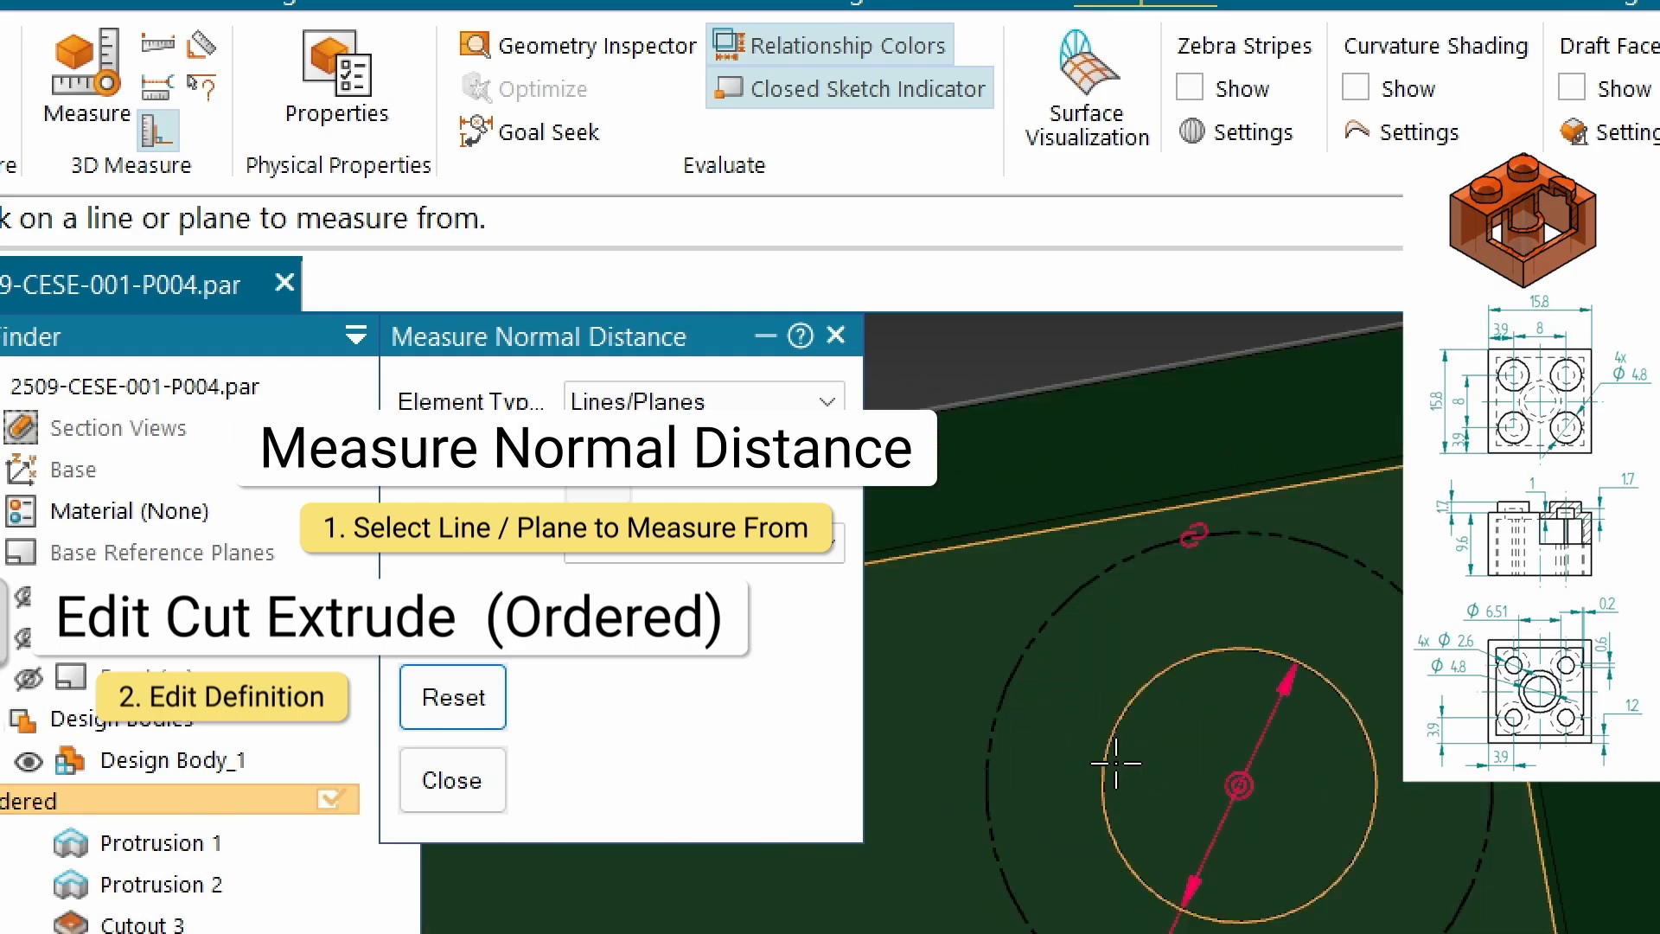
{"action": "middle_click_drag", "start_coordinate": [1260, 744], "coordinate": [1178, 713]}
{"action": "left_click", "coordinate": [1178, 714]}
{"action": "scroll", "coordinate": [1189, 790], "scroll_direction": "down", "scroll_amount": 4}
{"action": "scroll", "coordinate": [1228, 782], "scroll_direction": "up", "scroll_amount": 4}
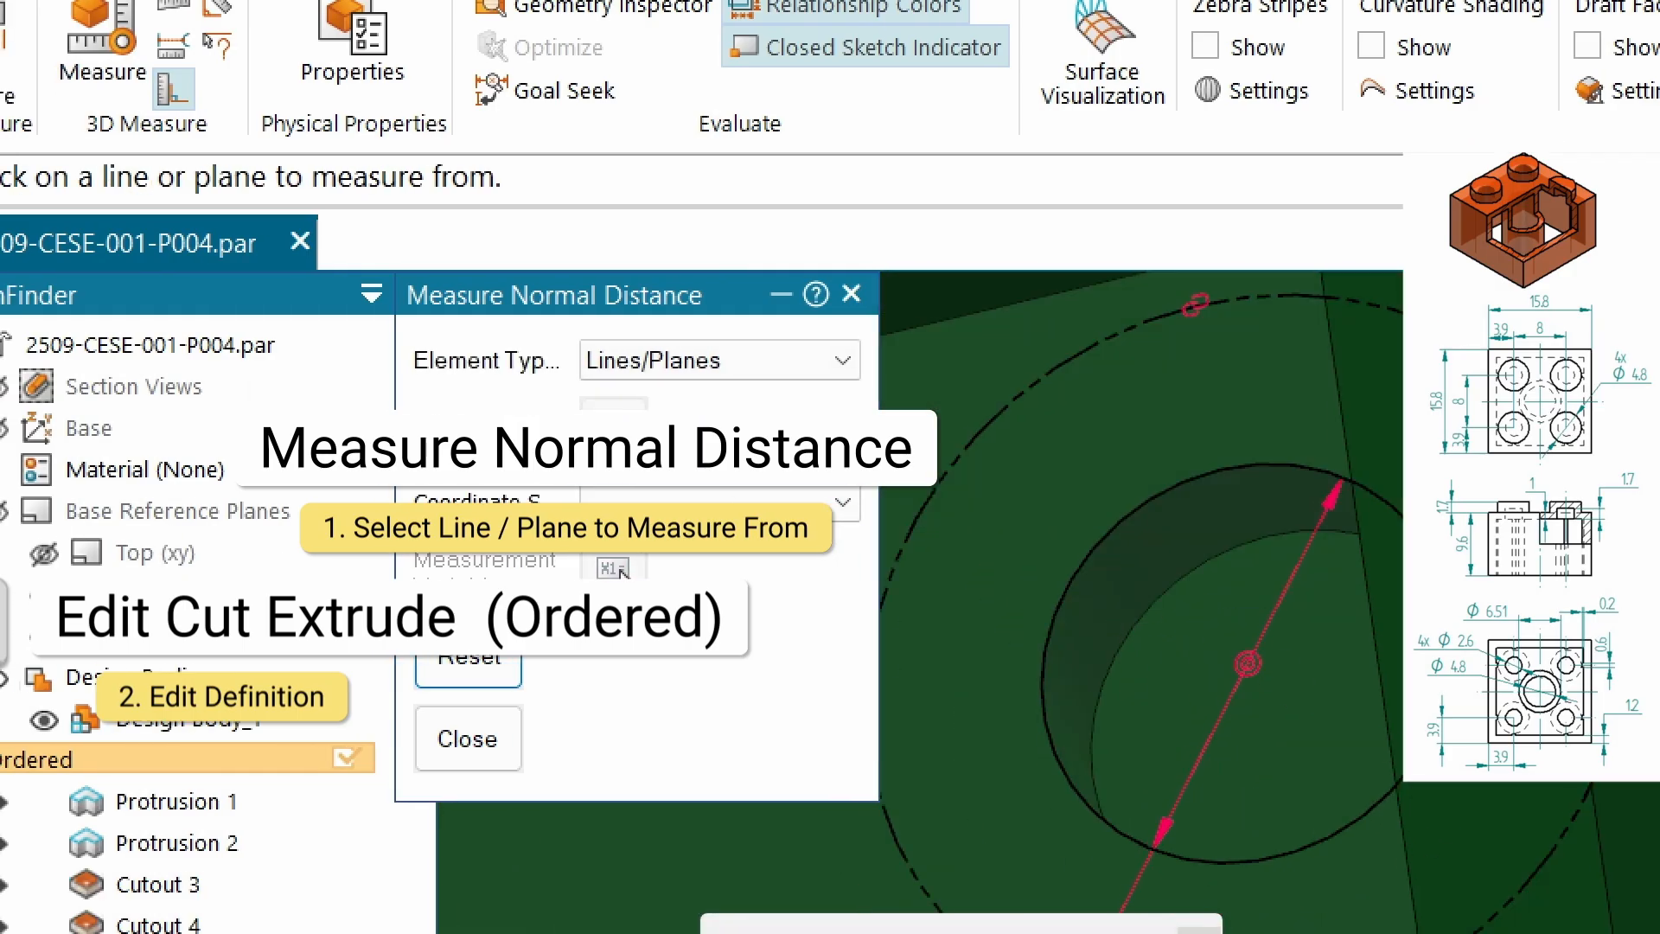
{"action": "scroll", "coordinate": [1158, 633], "scroll_direction": "down", "scroll_amount": 4}
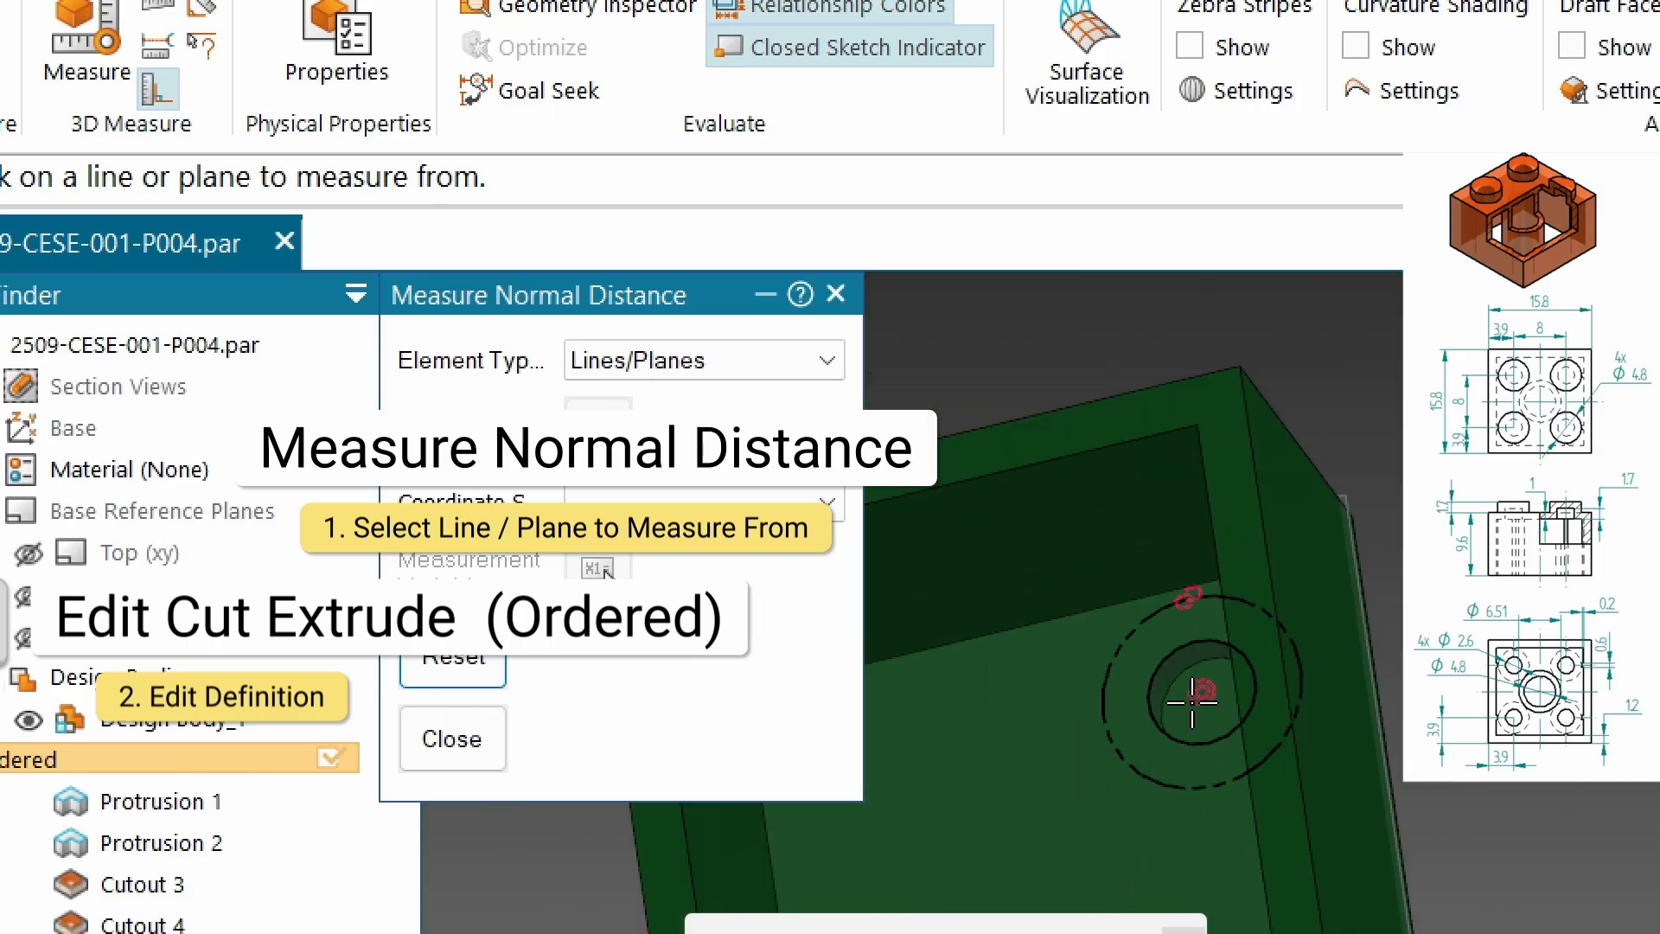
{"action": "middle_click_drag", "start_coordinate": [1146, 532], "coordinate": [1148, 506]}
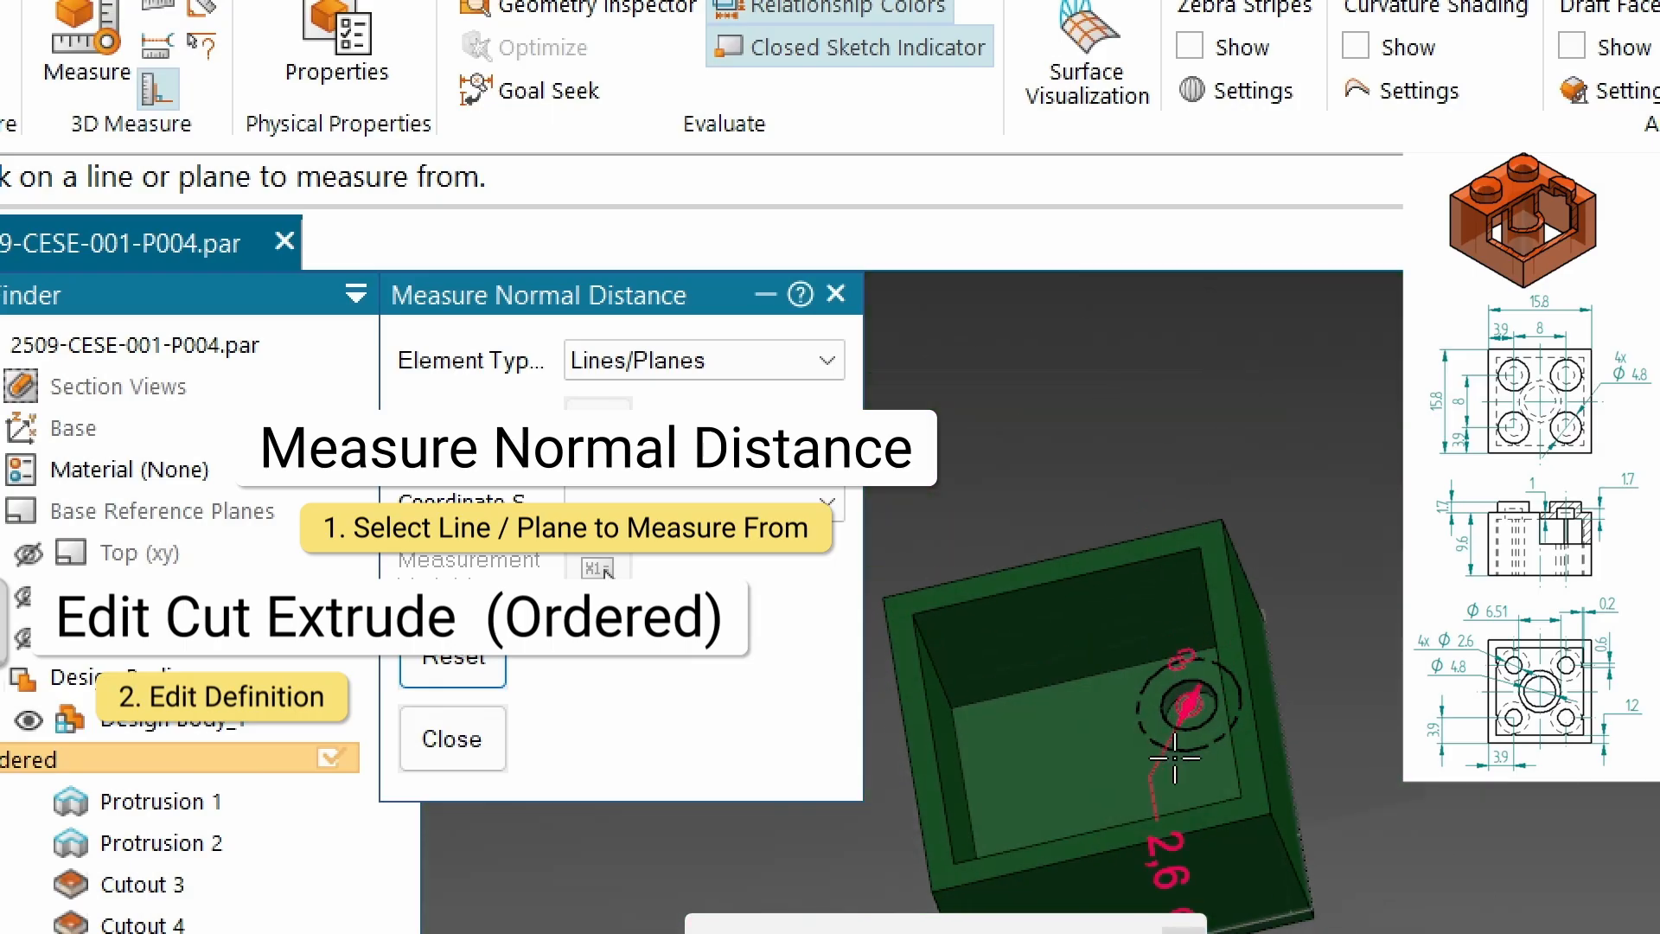
{"action": "middle_click_drag", "start_coordinate": [1183, 591], "coordinate": [1162, 930]}
{"action": "middle_click_drag", "start_coordinate": [1314, 489], "coordinate": [1228, 662]}
{"action": "scroll", "coordinate": [1189, 668], "scroll_direction": "up", "scroll_amount": 3}
{"action": "scroll", "coordinate": [1158, 440], "scroll_direction": "up", "scroll_amount": 2}
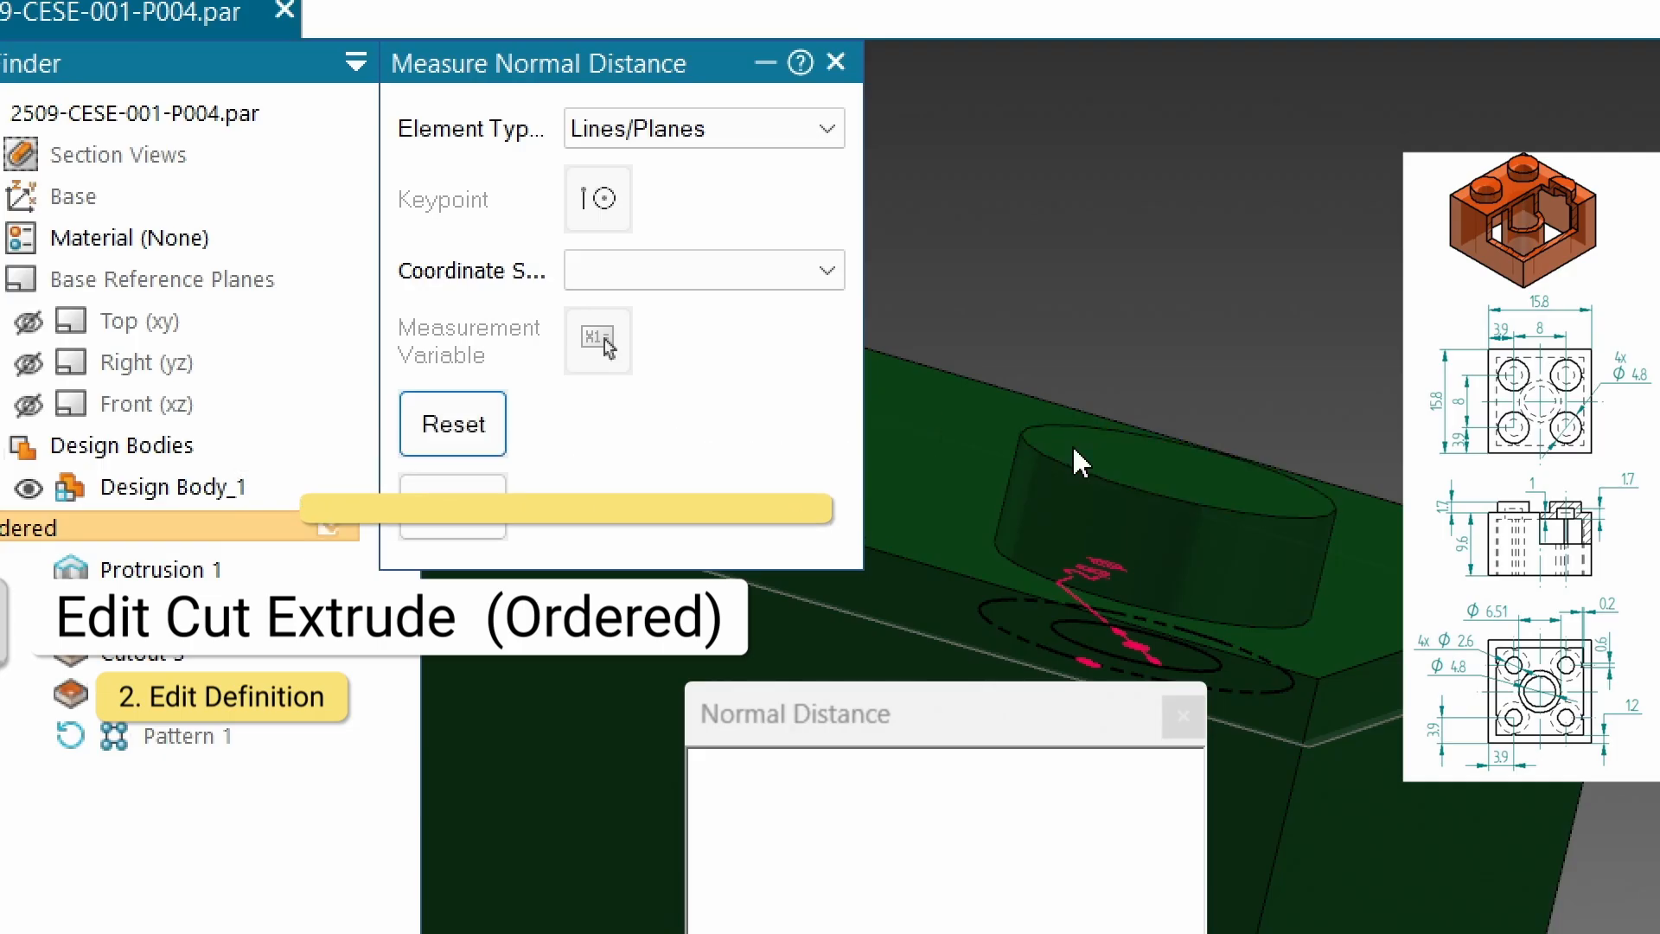
{"action": "left_click", "coordinate": [1073, 446]}
Measure the normal distance from the stud's top face to the center of the hole's floor and close the measurement
{"action": "scroll", "coordinate": [1408, 597], "scroll_direction": "down", "scroll_amount": 6}
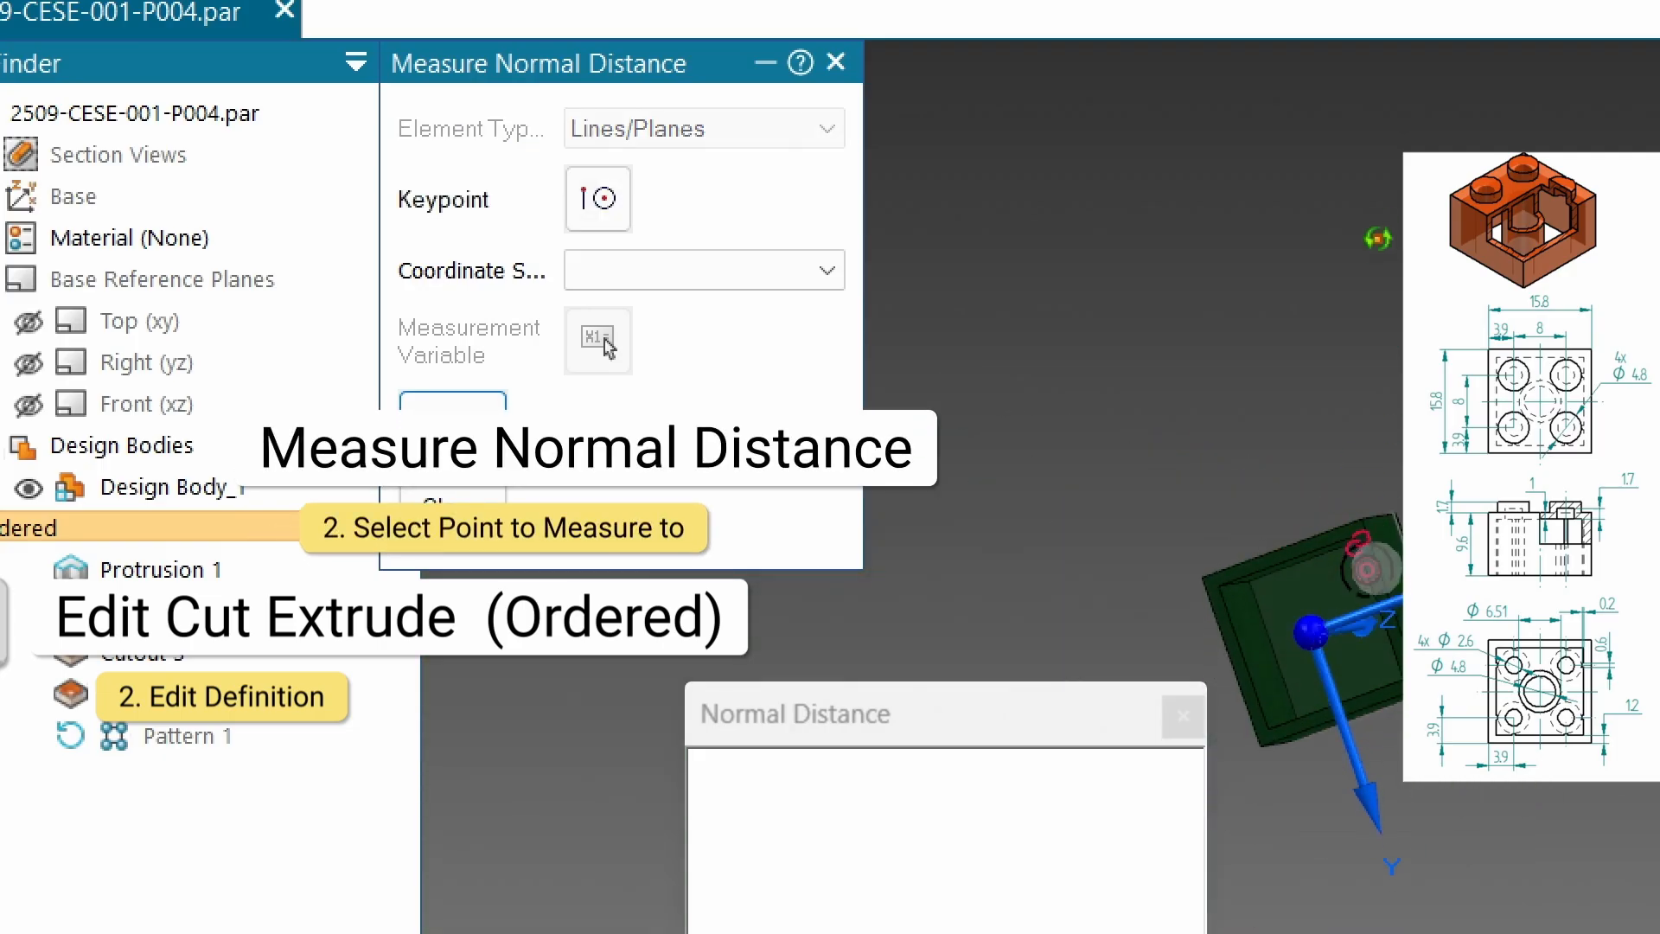
{"action": "scroll", "coordinate": [1292, 553], "scroll_direction": "up", "scroll_amount": 5}
{"action": "scroll", "coordinate": [1292, 553], "scroll_direction": "up", "scroll_amount": 3}
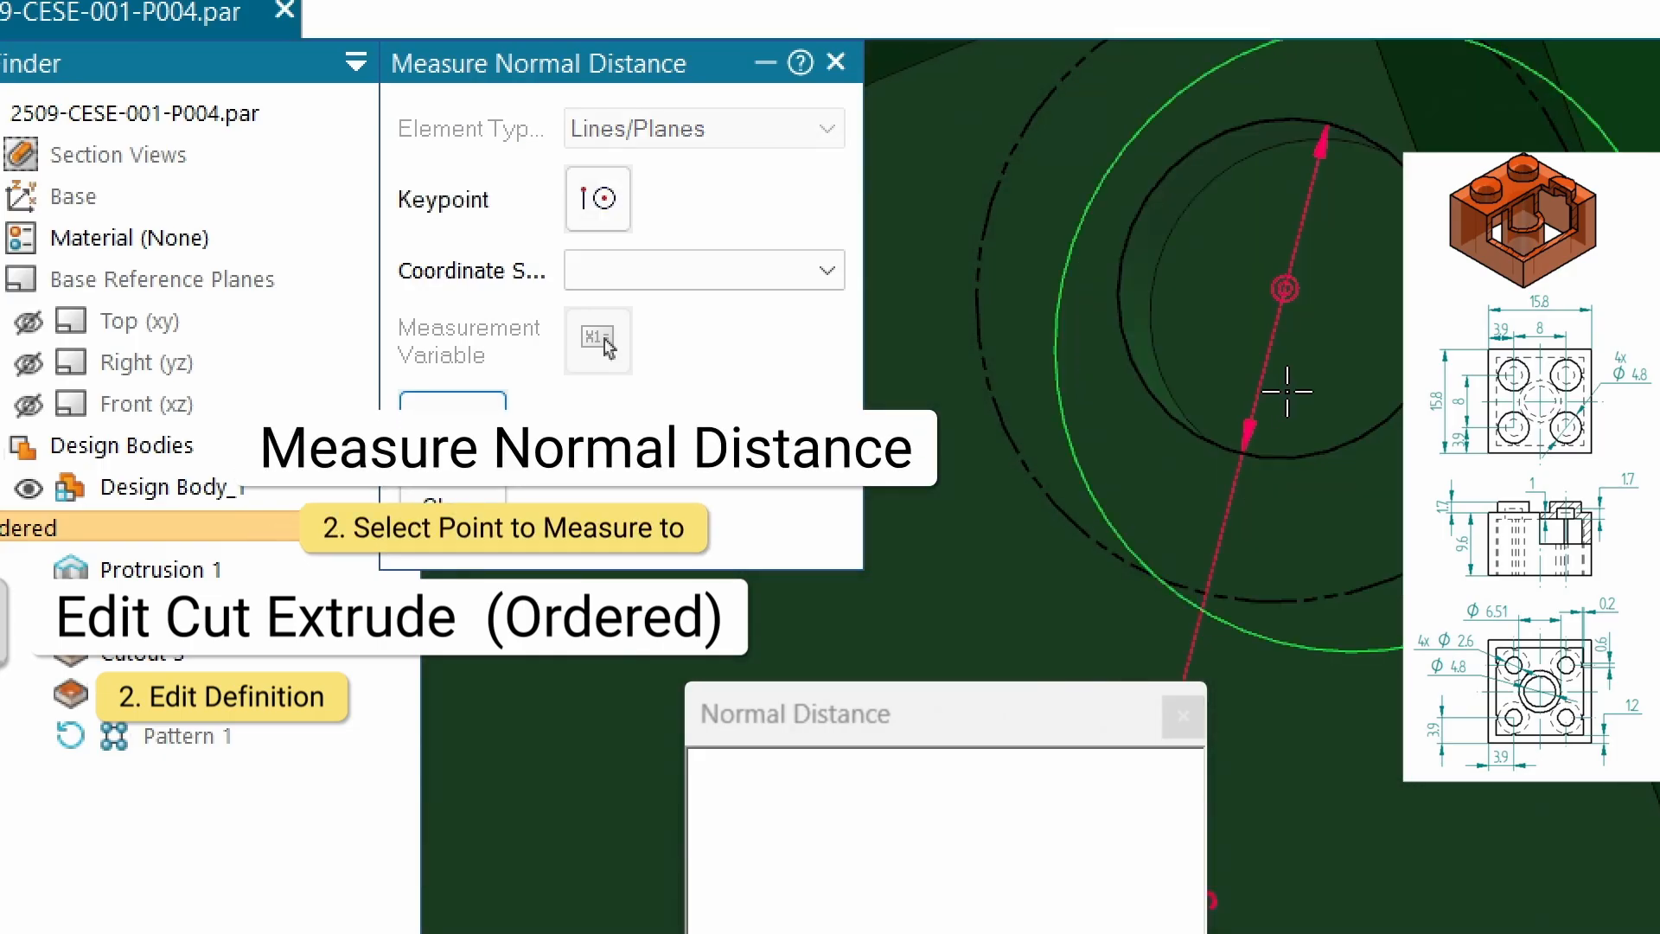
{"action": "left_click", "coordinate": [1196, 273]}
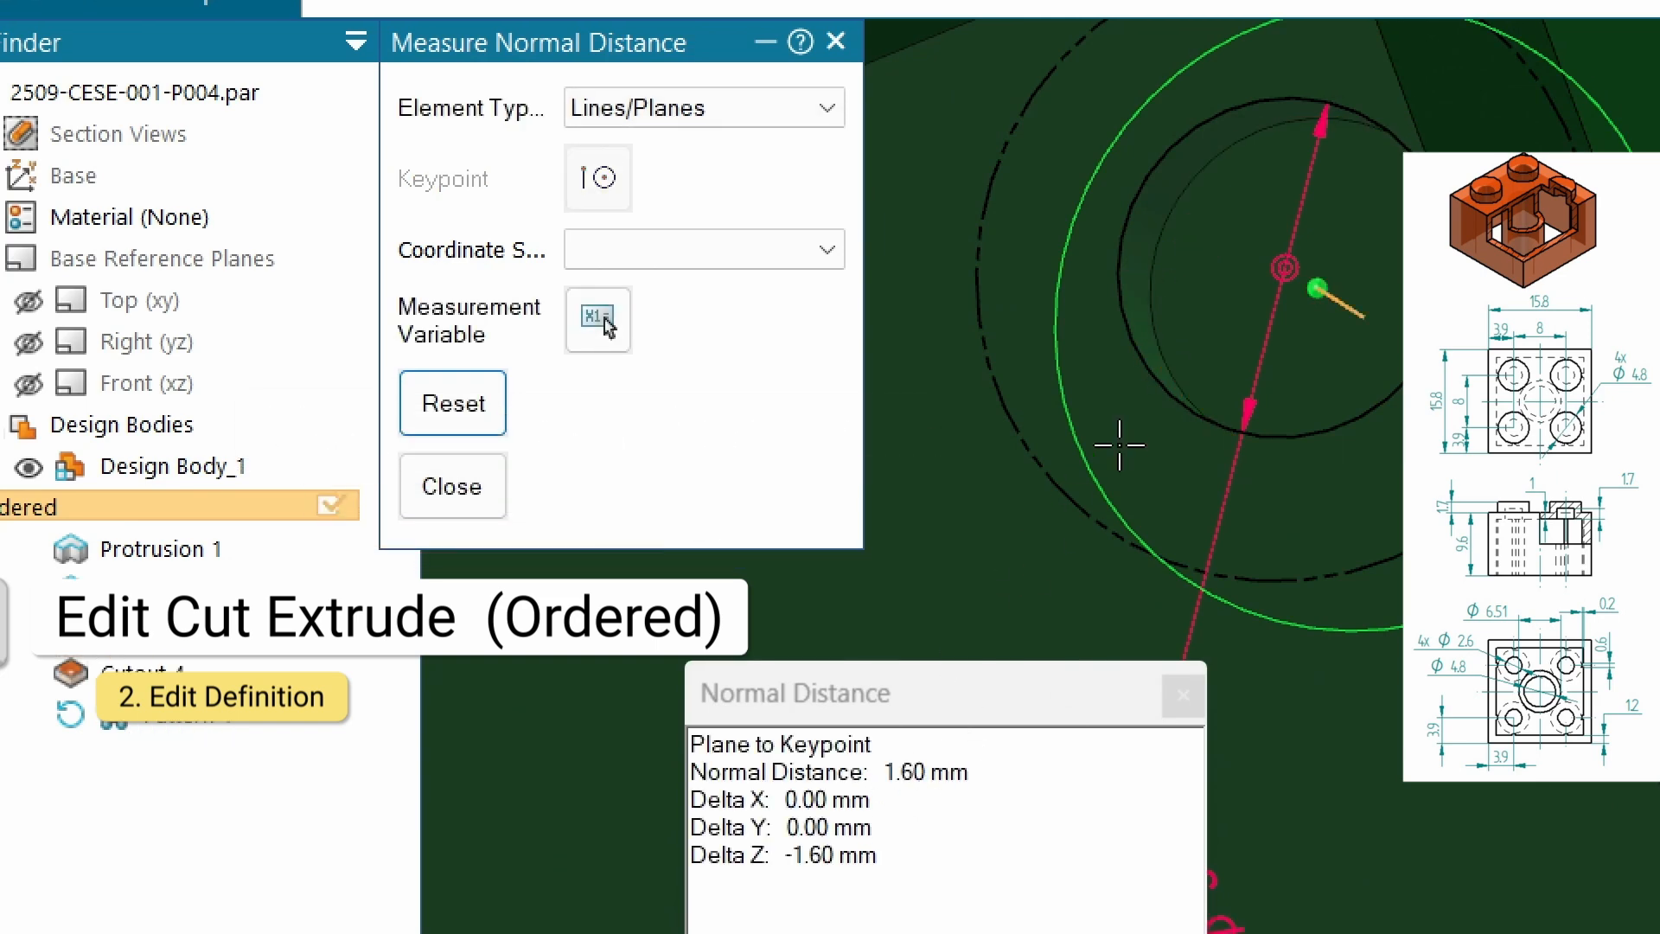
{"action": "scroll", "coordinate": [1107, 432], "scroll_direction": "down", "scroll_amount": 4}
{"action": "middle_click_drag", "start_coordinate": [1119, 337], "coordinate": [1219, 648]}
{"action": "middle_click_drag", "start_coordinate": [1188, 531], "coordinate": [1152, 472]}
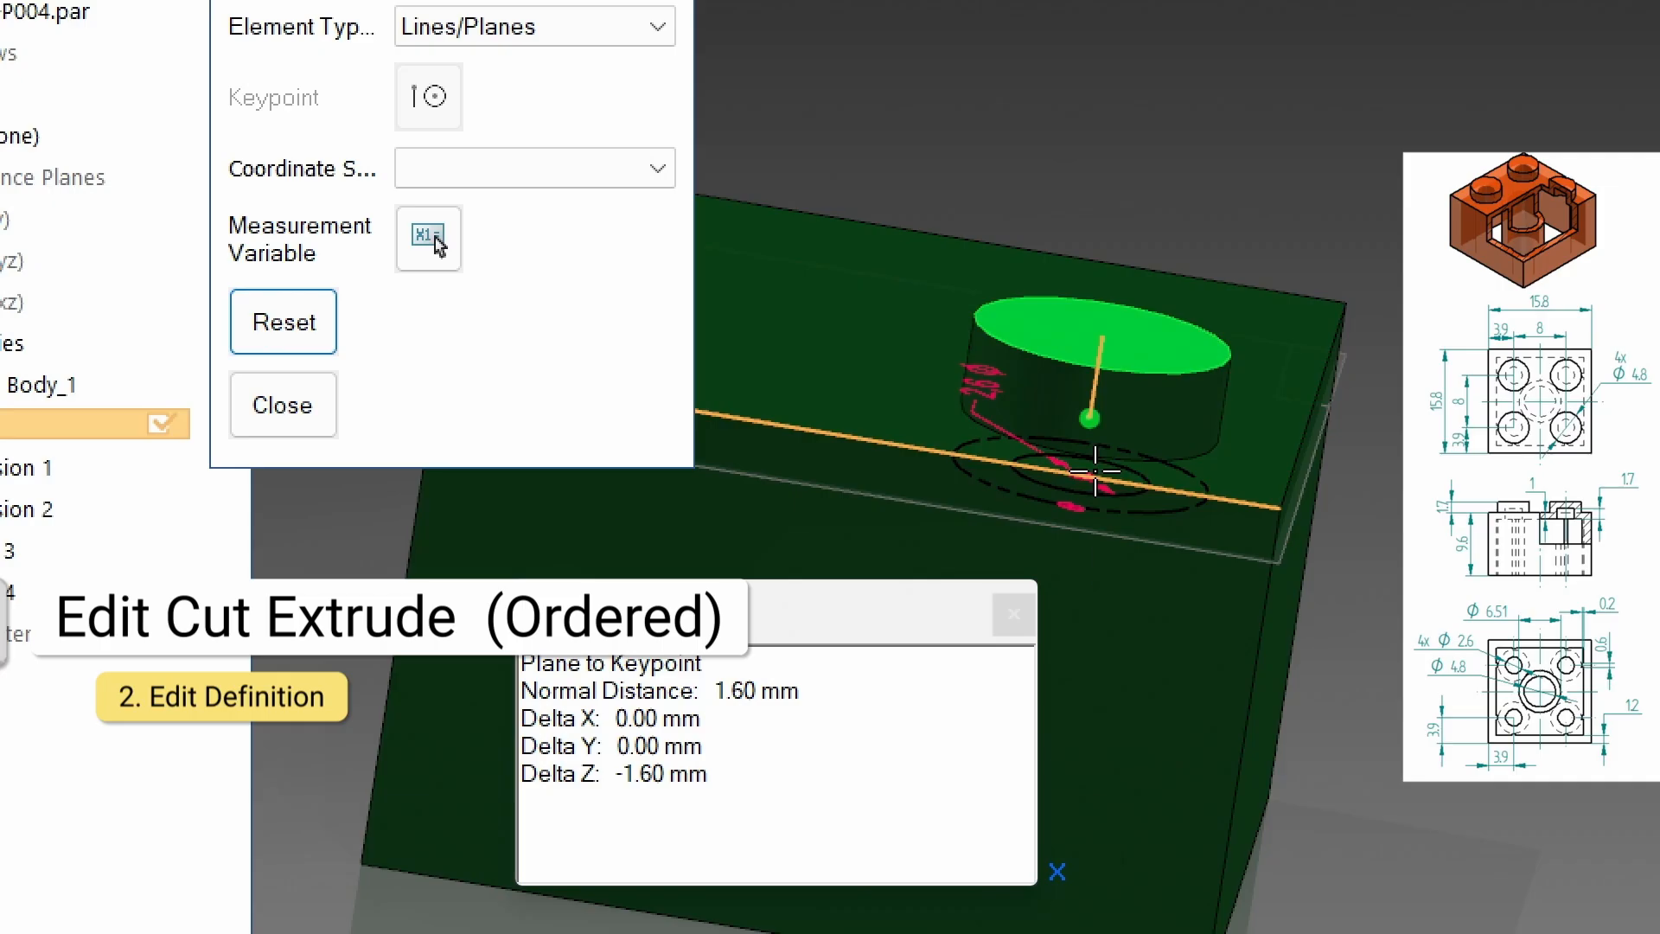
{"action": "scroll", "coordinate": [1124, 553], "scroll_direction": "down", "scroll_amount": 5}
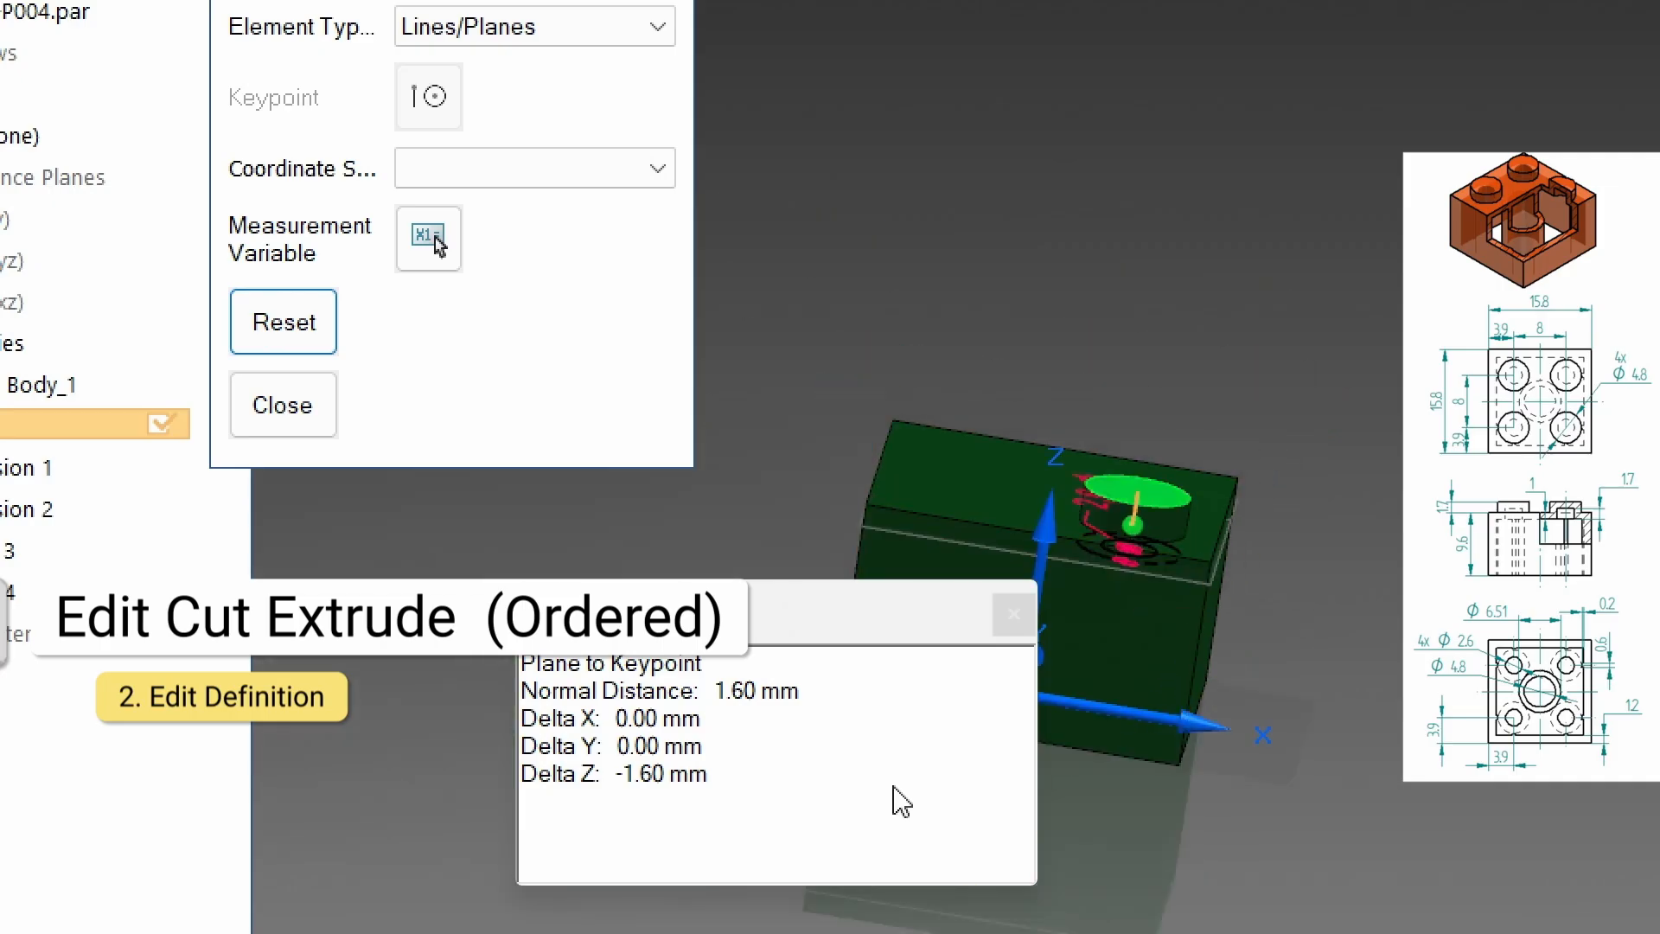
{"action": "left_click", "coordinate": [1013, 614]}
{"action": "key", "text": "Escape"}
Change the ceiling-hole cutout's extent type from From/To to Finite
{"action": "middle_click_drag", "start_coordinate": [1124, 771], "coordinate": [1155, 654]}
{"action": "scroll", "coordinate": [1155, 654], "scroll_direction": "up", "scroll_amount": 5}
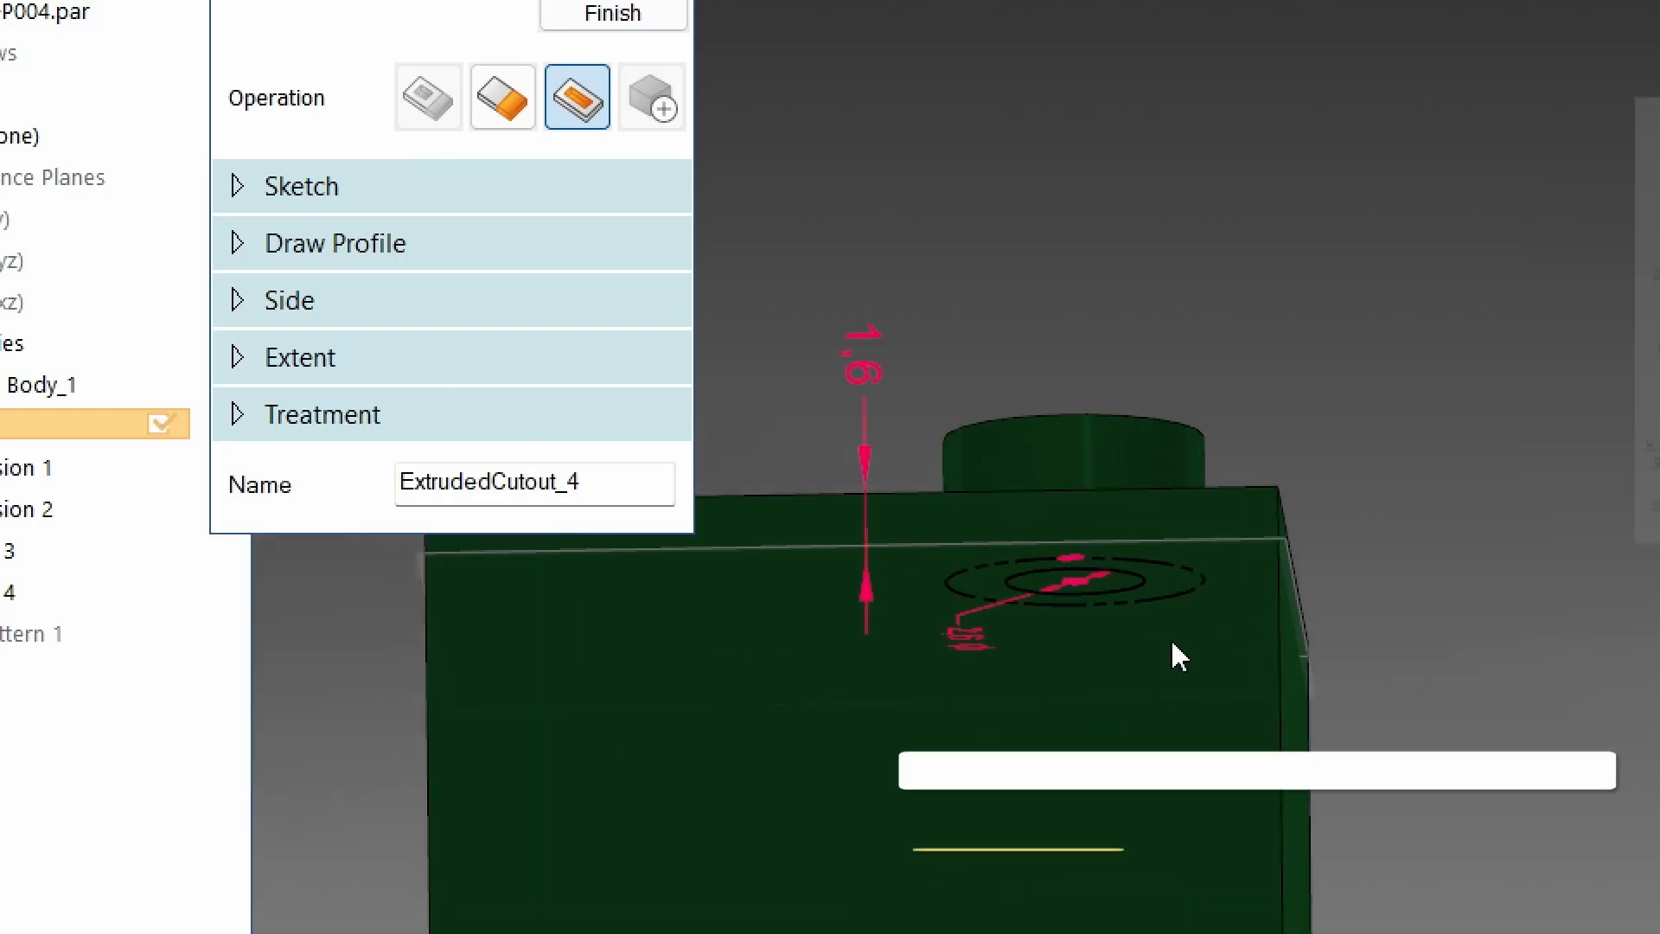
{"action": "scroll", "coordinate": [825, 735], "scroll_direction": "down", "scroll_amount": 5}
{"action": "middle_click_drag", "start_coordinate": [825, 735], "coordinate": [939, 432]}
{"action": "scroll", "coordinate": [761, 666], "scroll_direction": "up", "scroll_amount": 10}
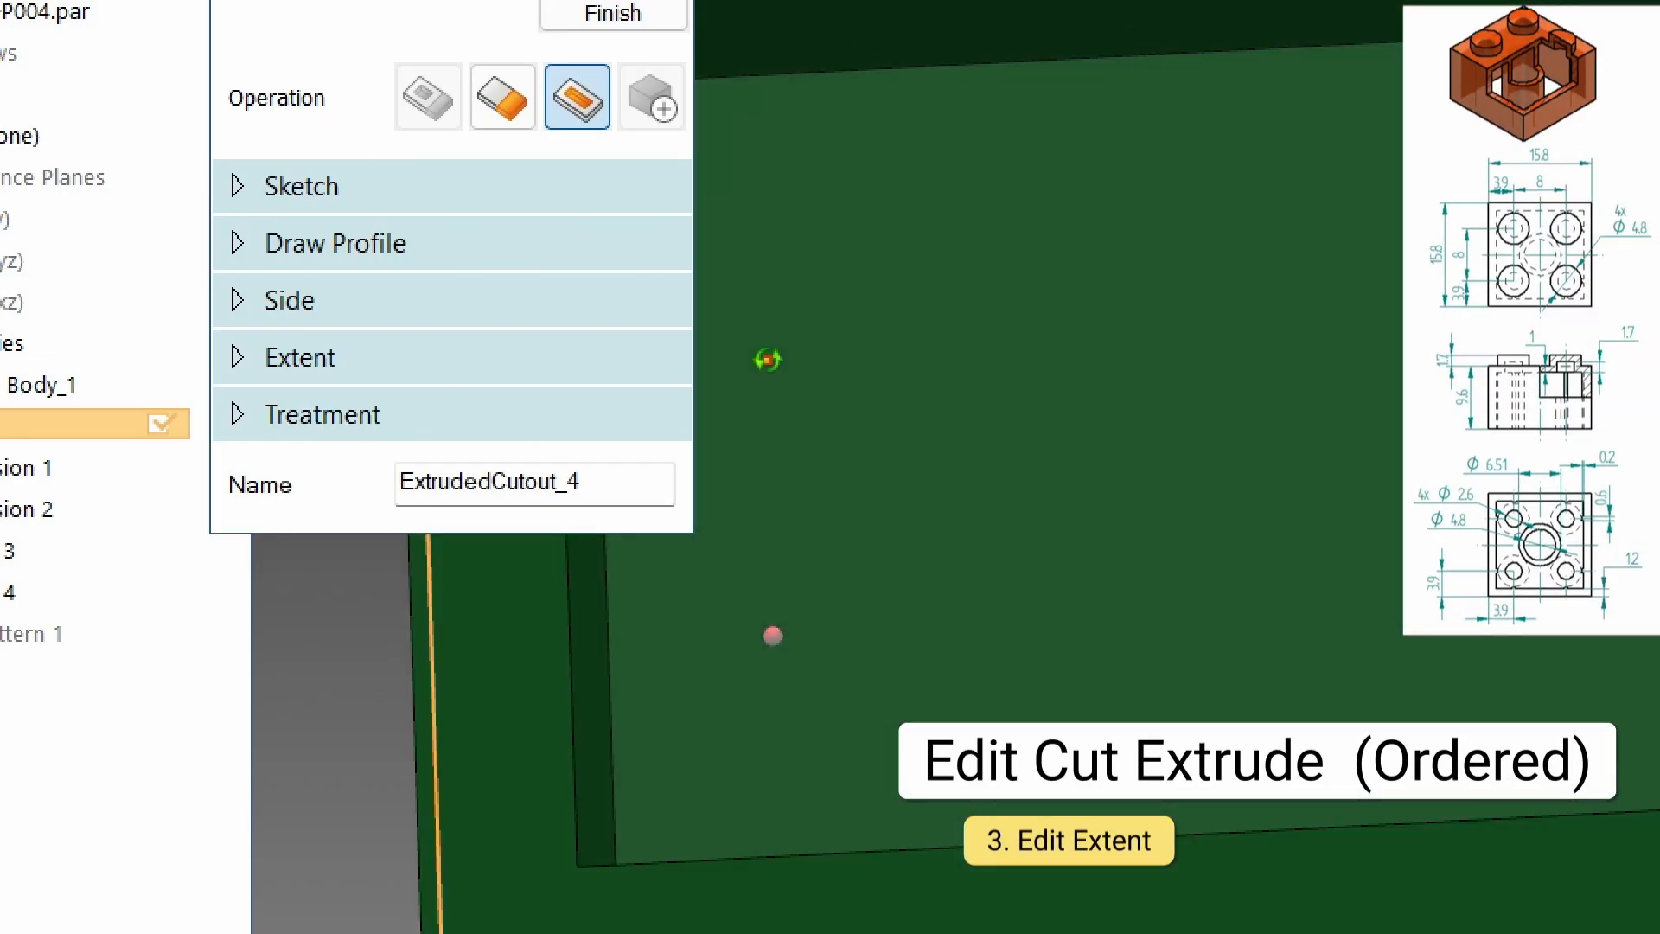
{"action": "middle_click_drag", "start_coordinate": [768, 360], "coordinate": [800, 356]}
{"action": "scroll", "coordinate": [886, 360], "scroll_direction": "down", "scroll_amount": 5}
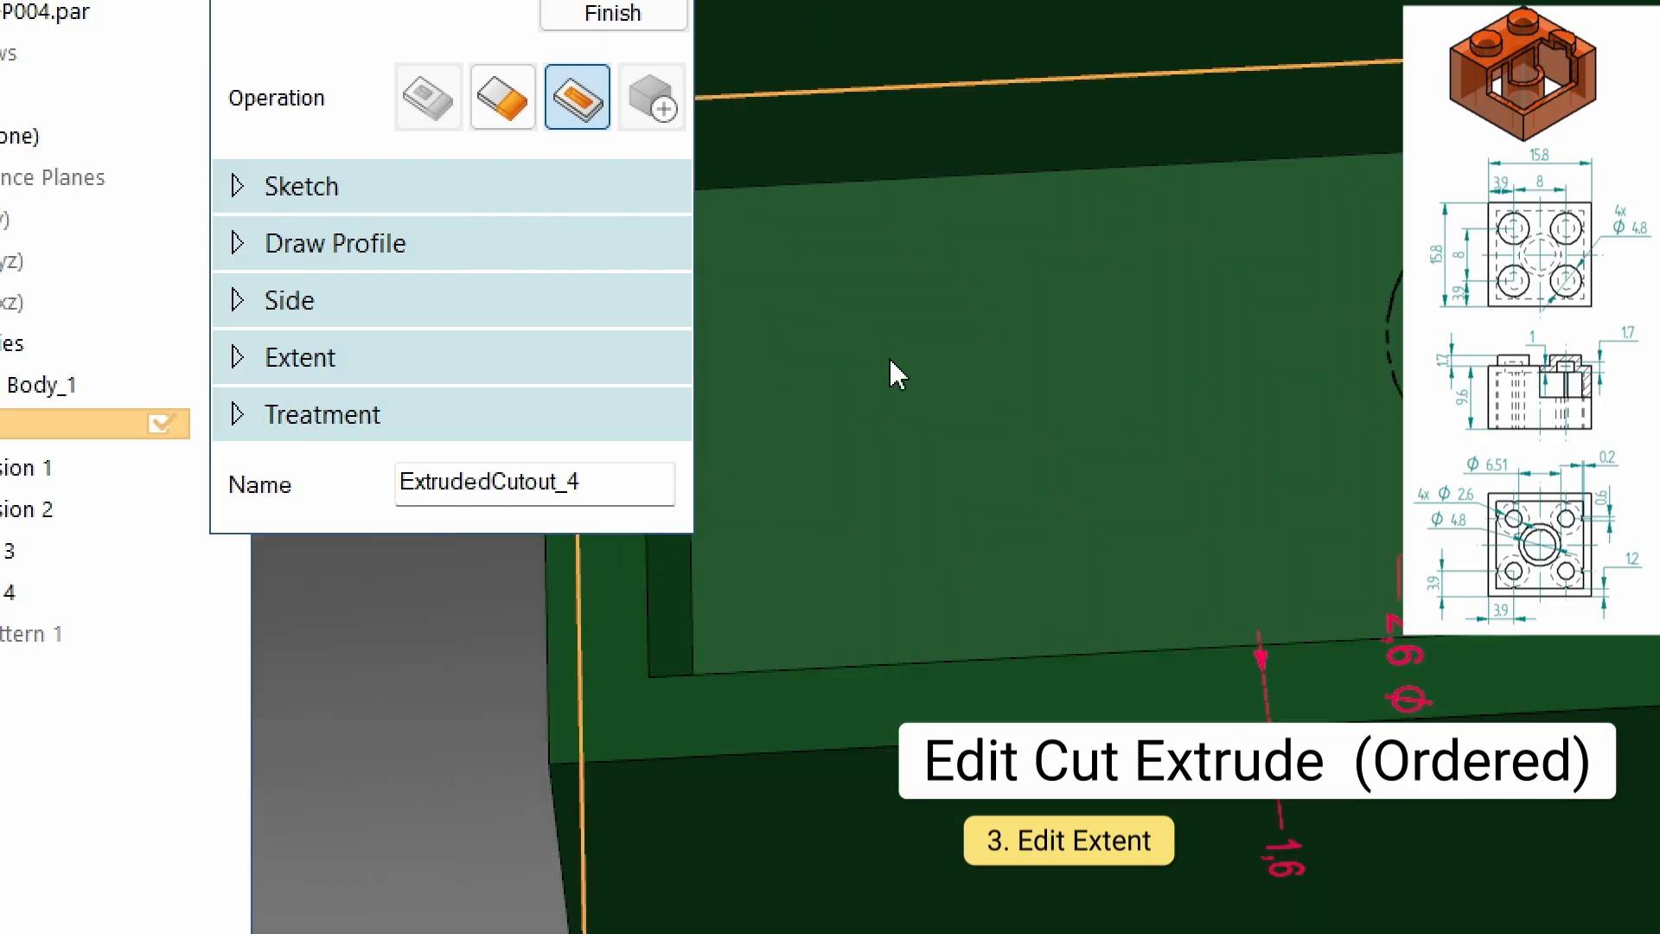
{"action": "middle_click_drag", "start_coordinate": [880, 303], "coordinate": [895, 852]}
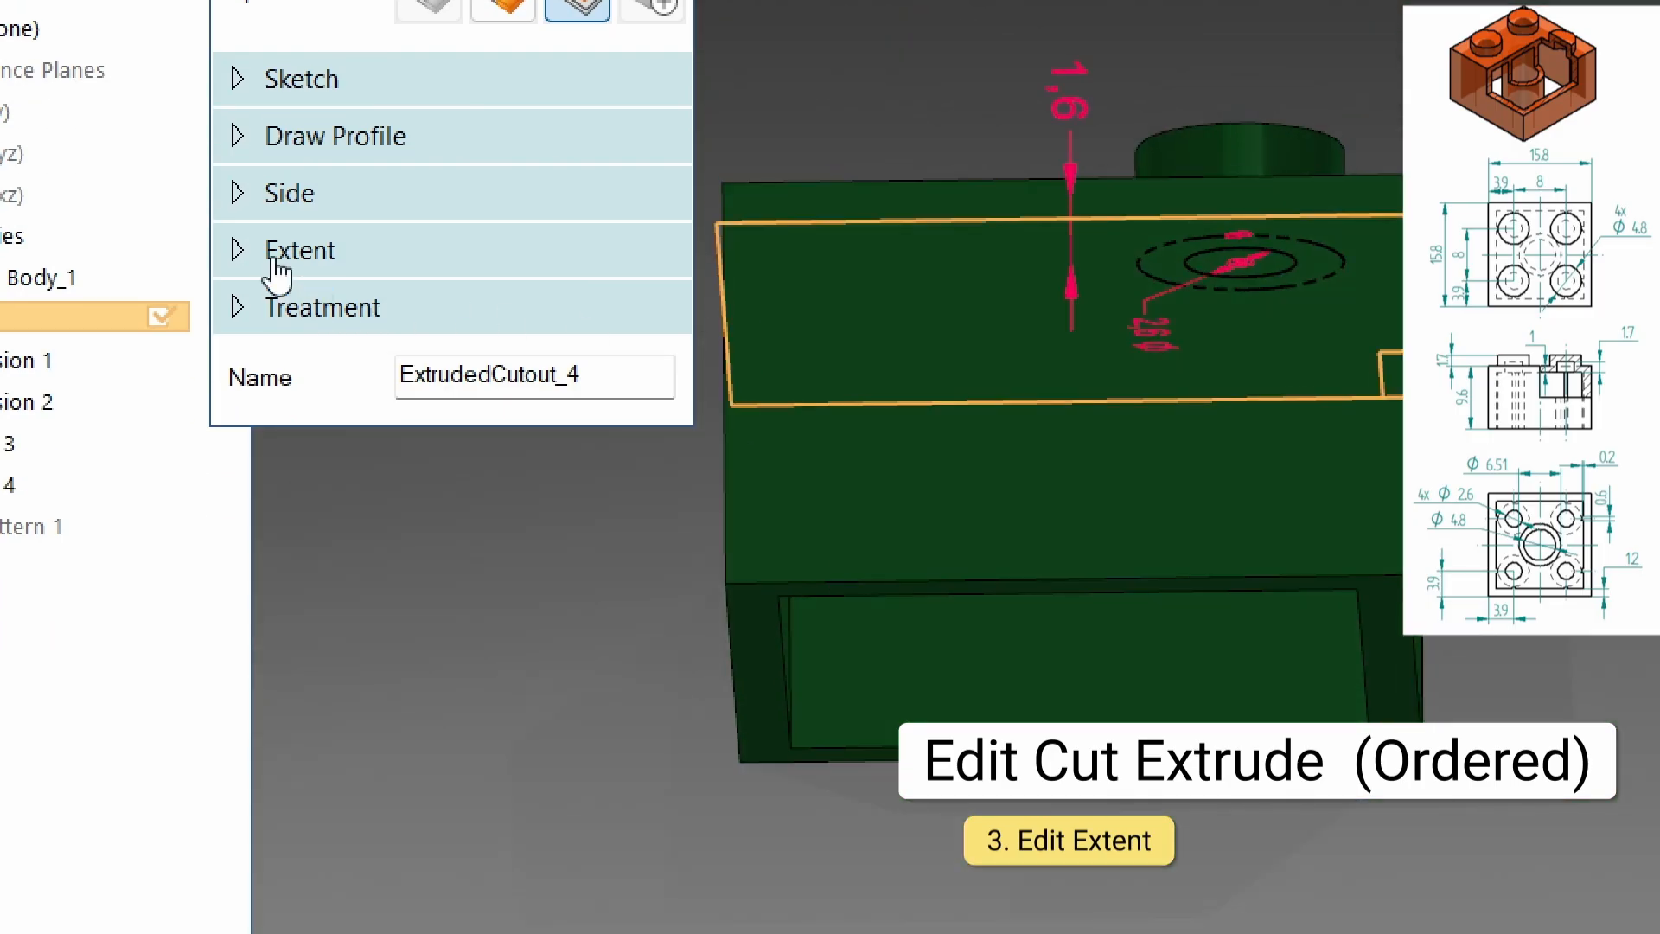
{"action": "scroll", "coordinate": [1030, 507], "scroll_direction": "down", "scroll_amount": 8}
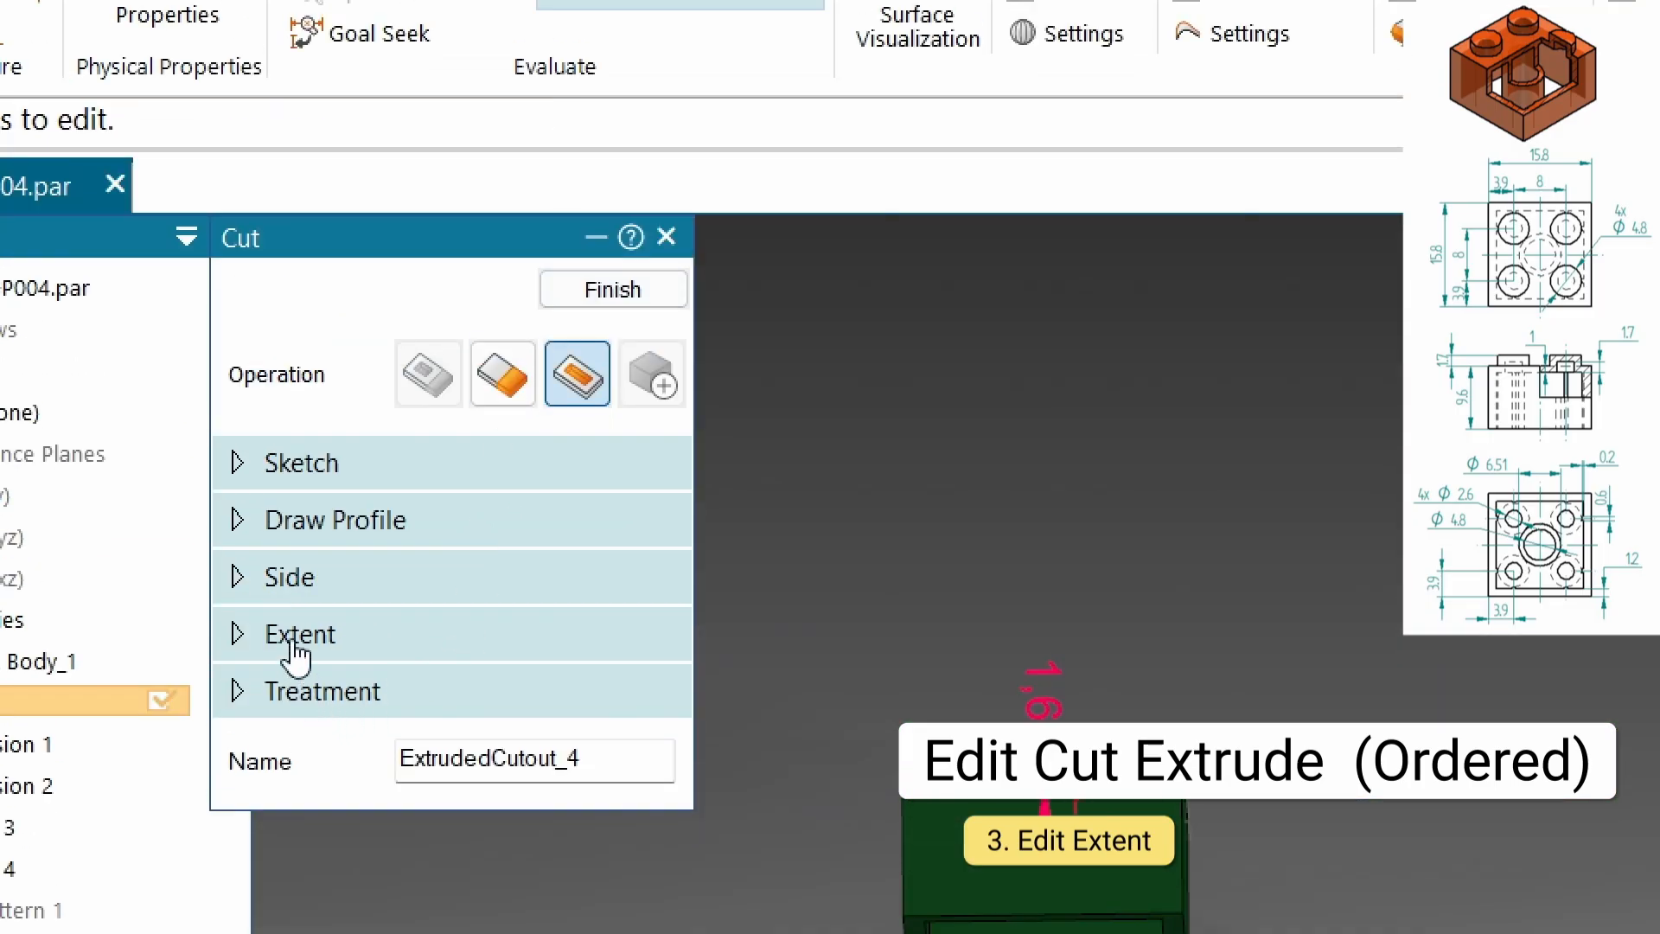
{"action": "left_click", "coordinate": [300, 636]}
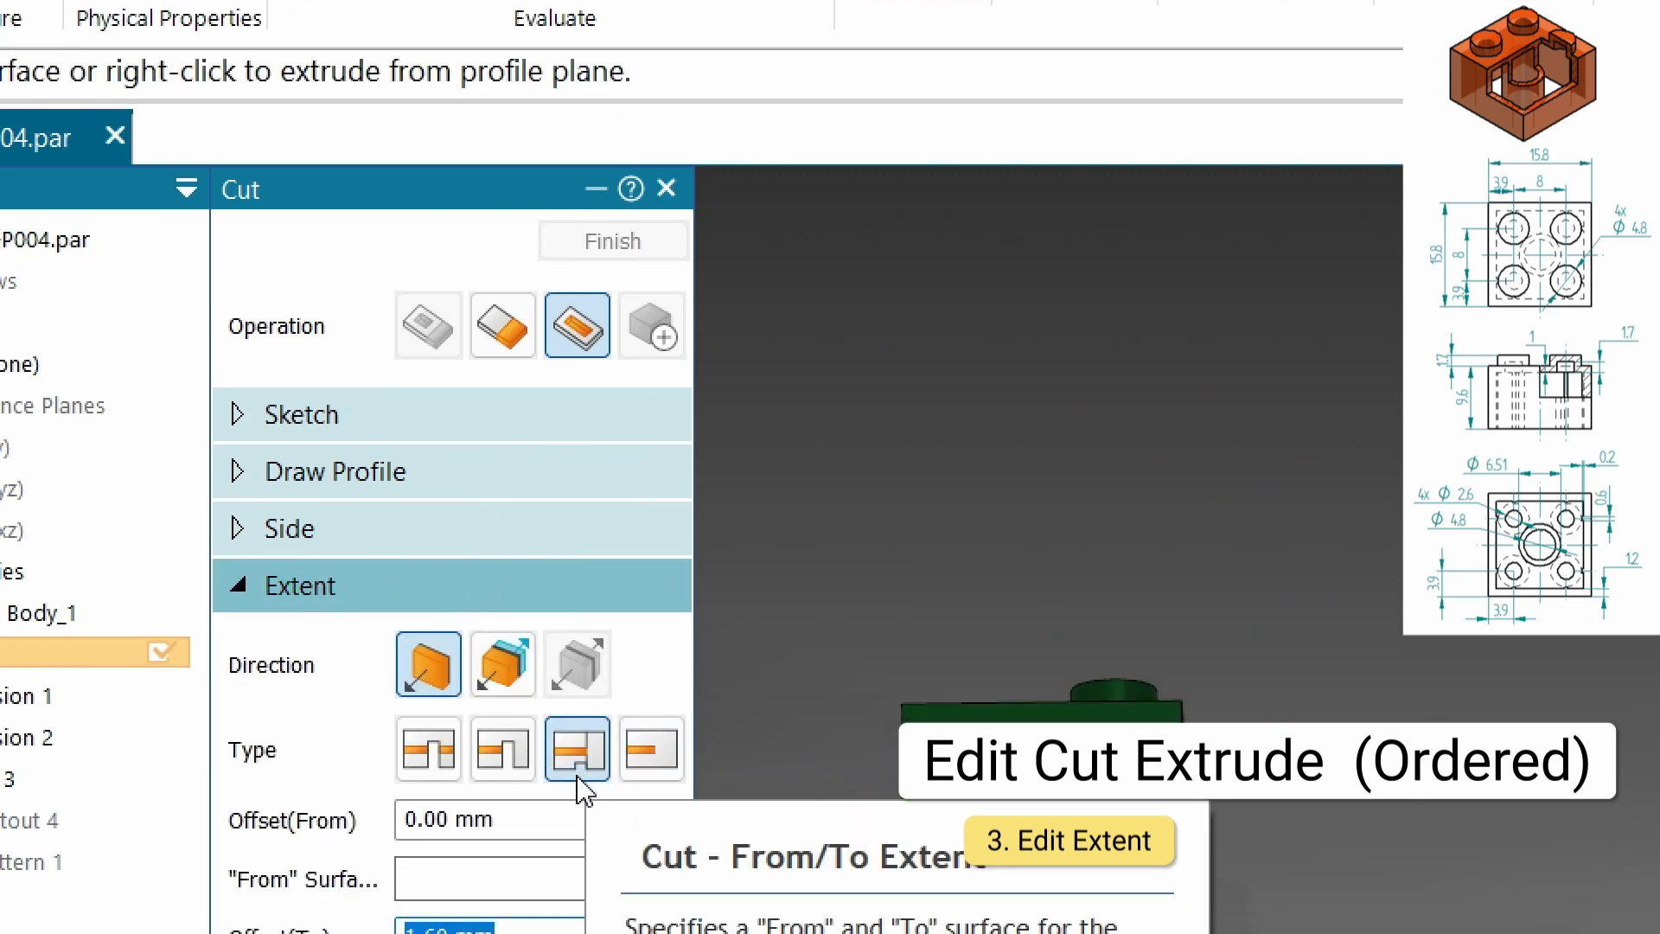
{"action": "left_click", "coordinate": [651, 761]}
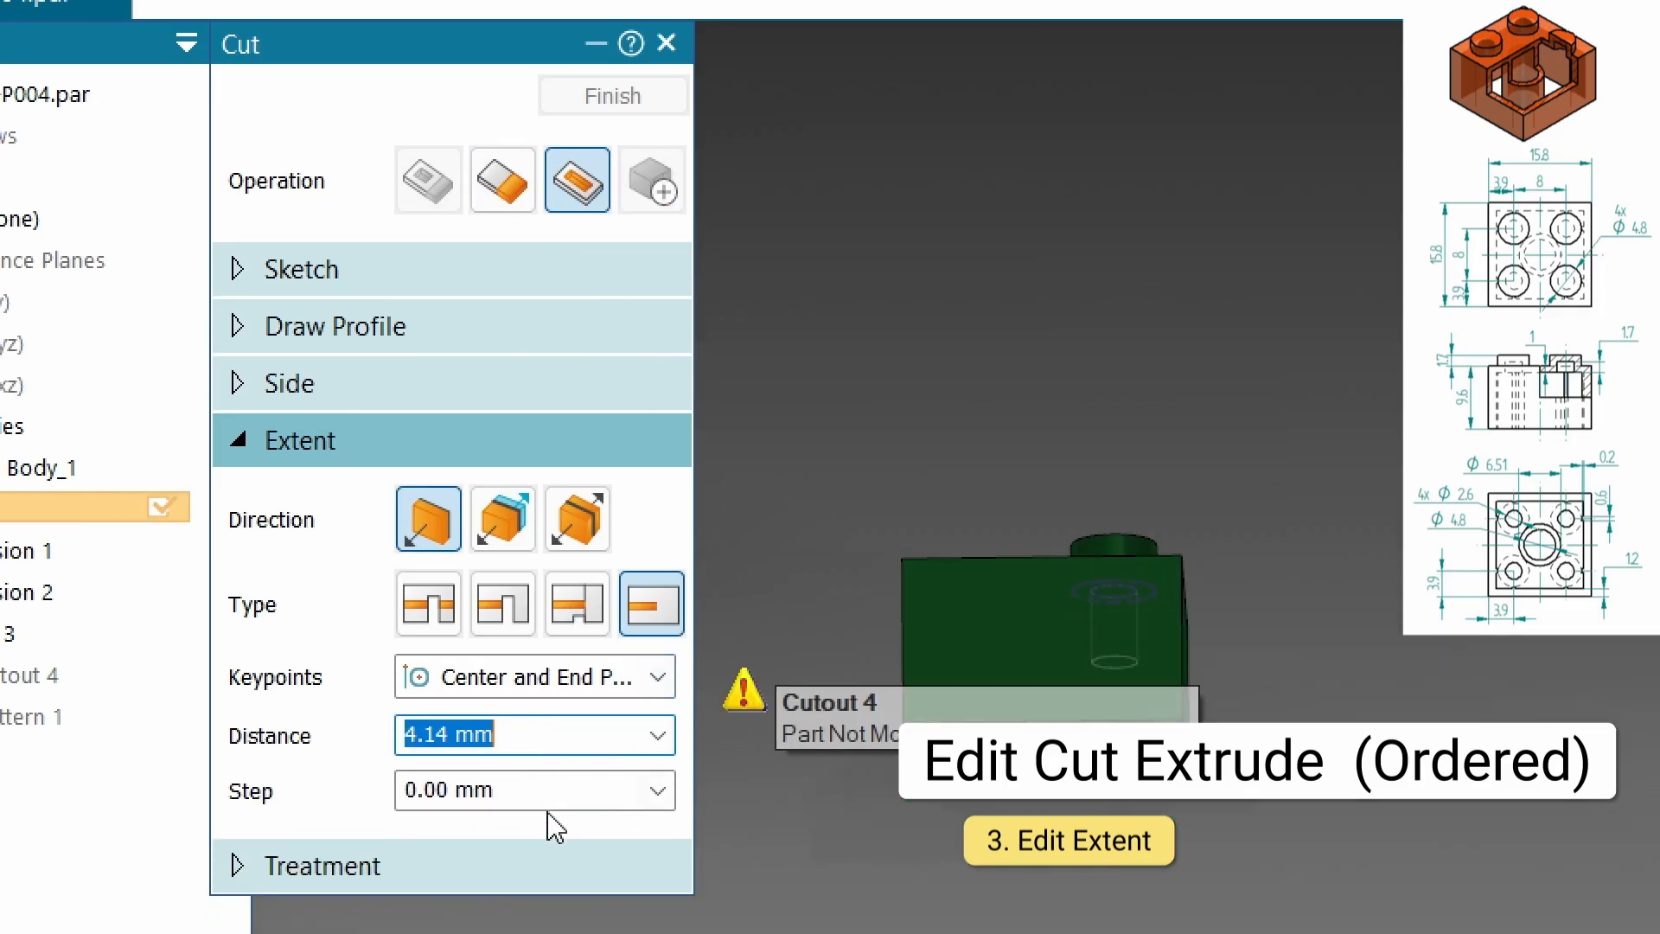
Make the cutout extent symmetric about the profile plane with a 1.7 mm distance, and finish the feature edit
{"action": "middle_click_drag", "start_coordinate": [1145, 800], "coordinate": [1094, 708]}
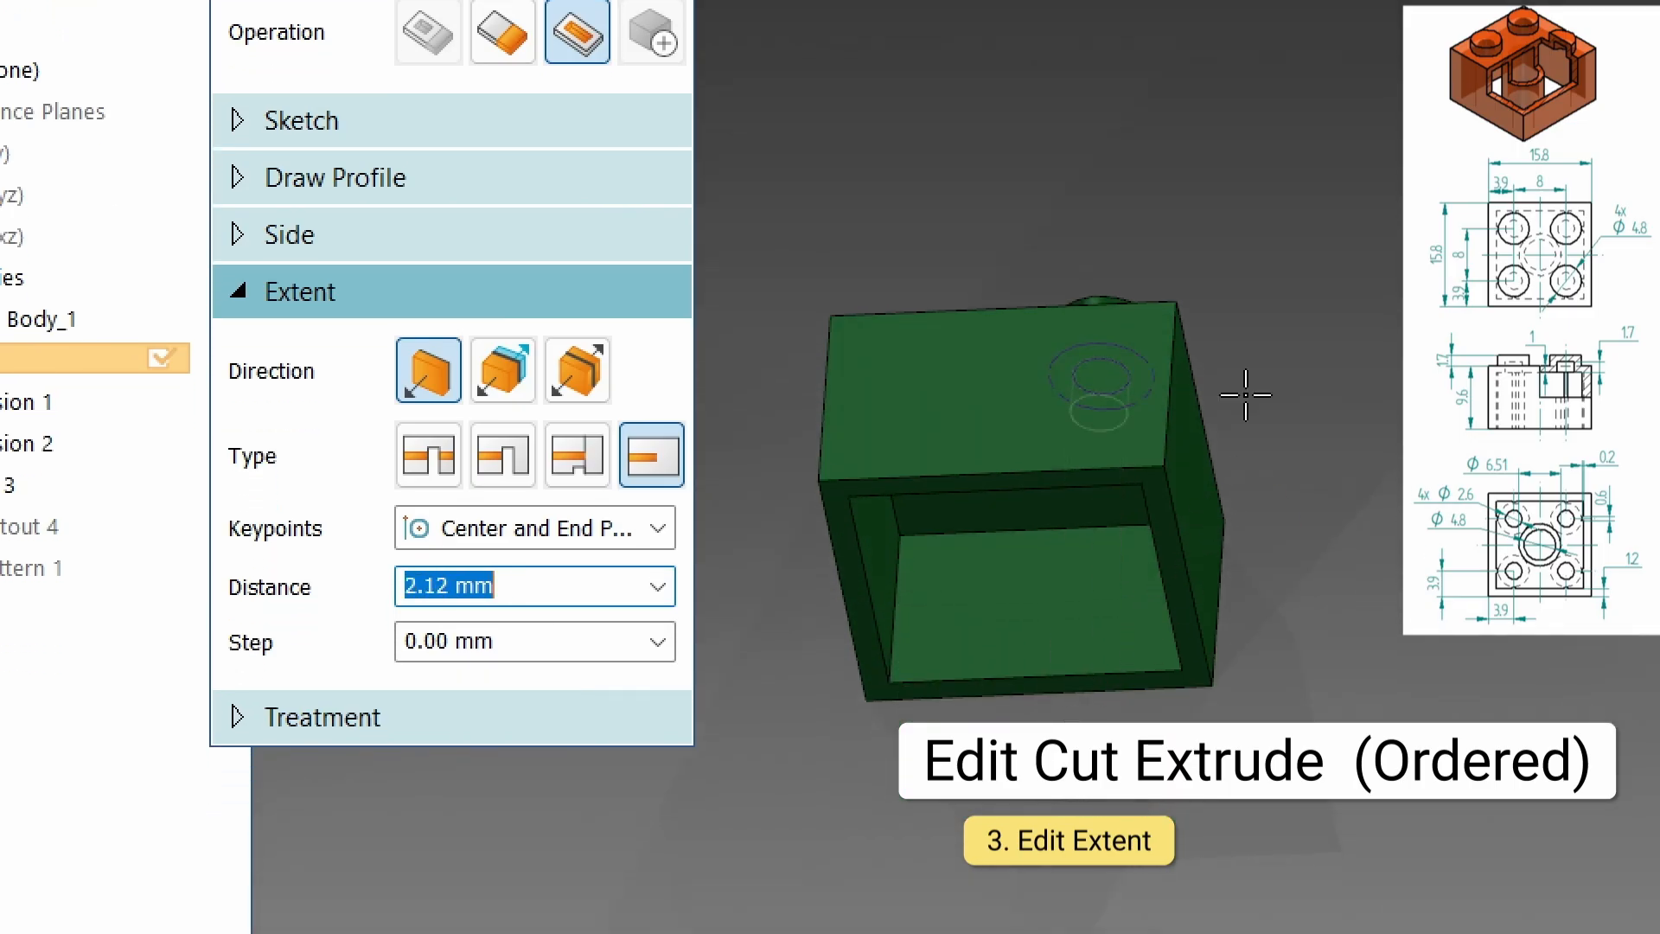
{"action": "middle_click_drag", "start_coordinate": [1174, 231], "coordinate": [1187, 488]}
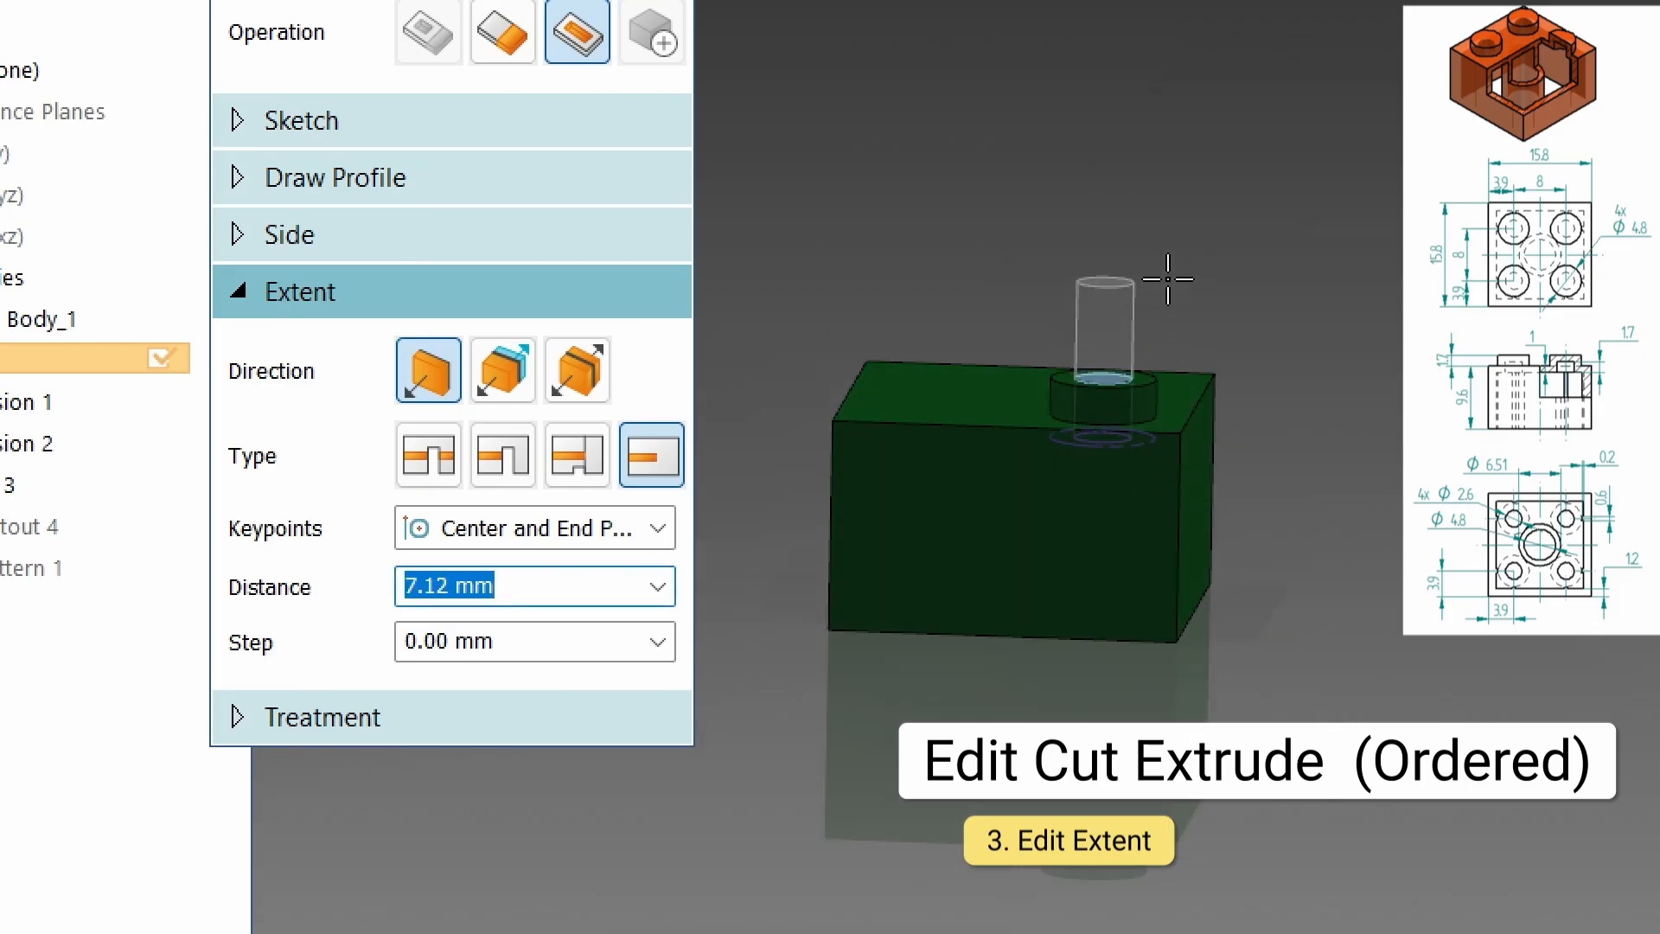
{"action": "type", "text": "s"}
{"action": "type", "text": "1."}
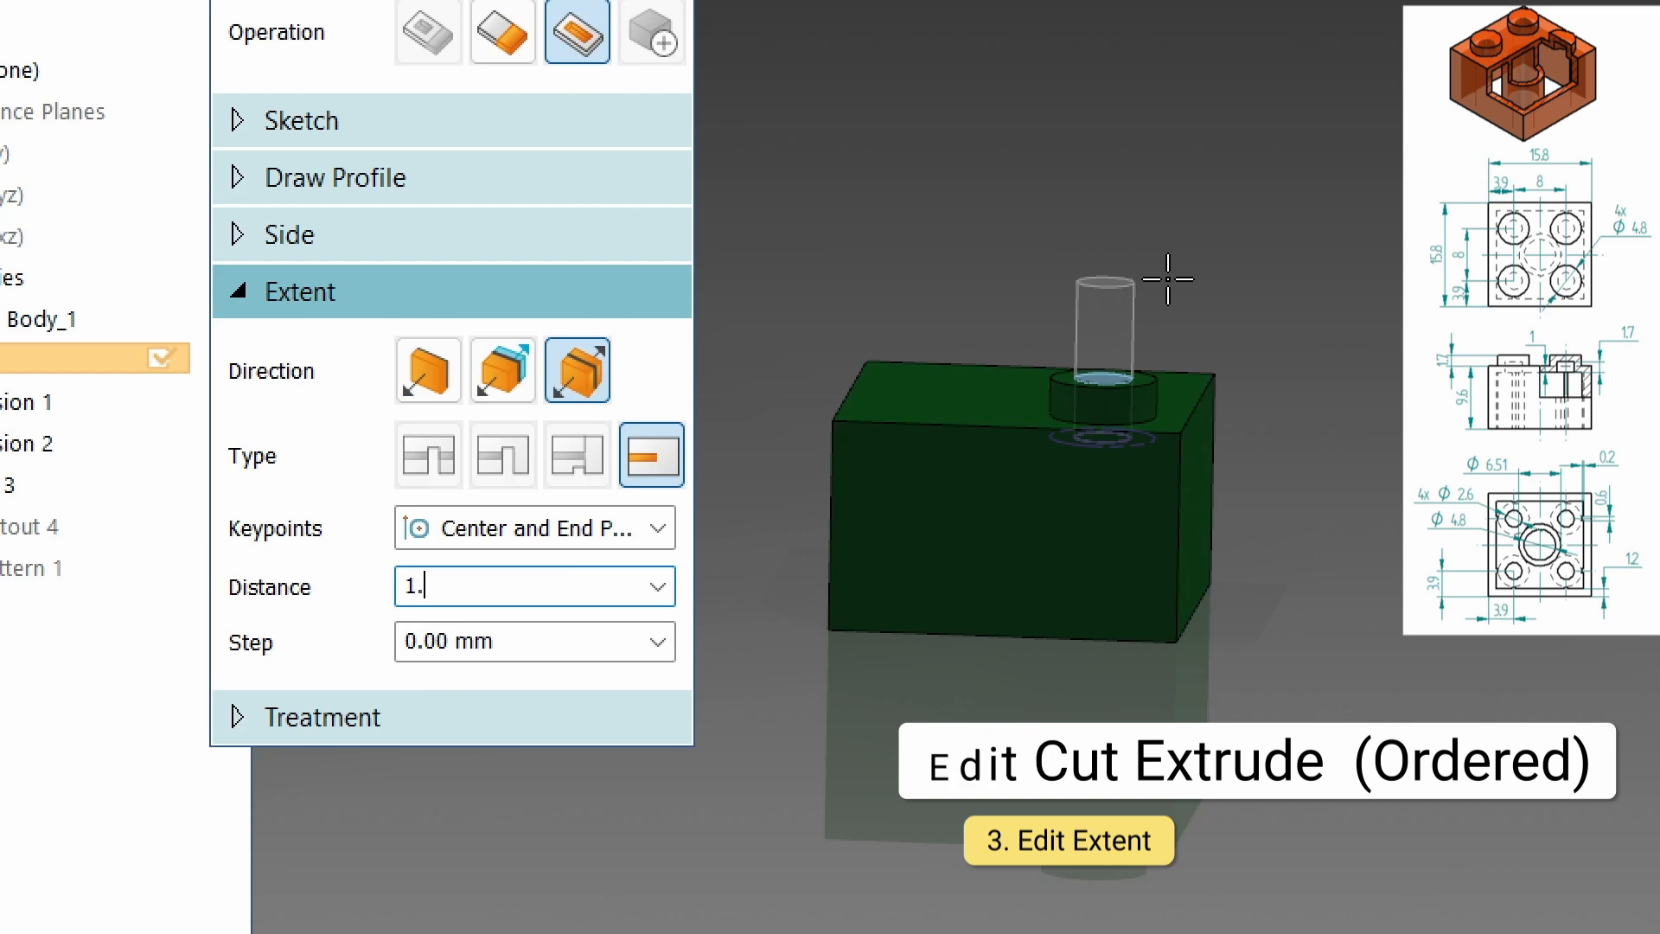
{"action": "type", "text": "7"}
{"action": "key", "text": "Return"}
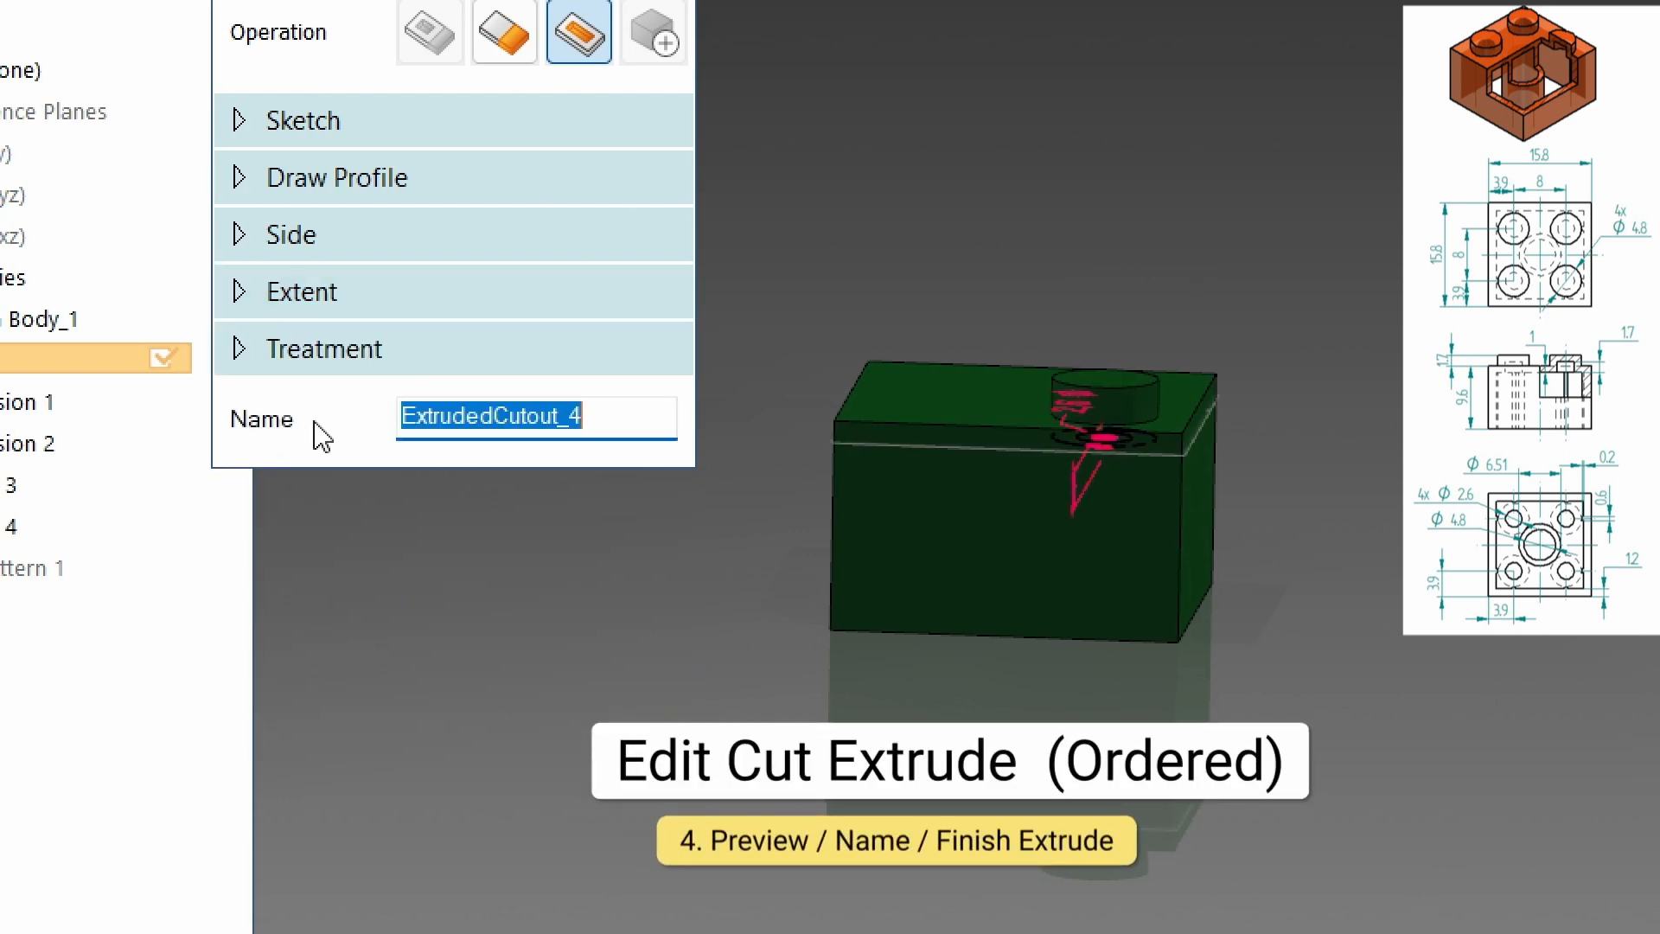
{"action": "left_click", "coordinate": [616, 112]}
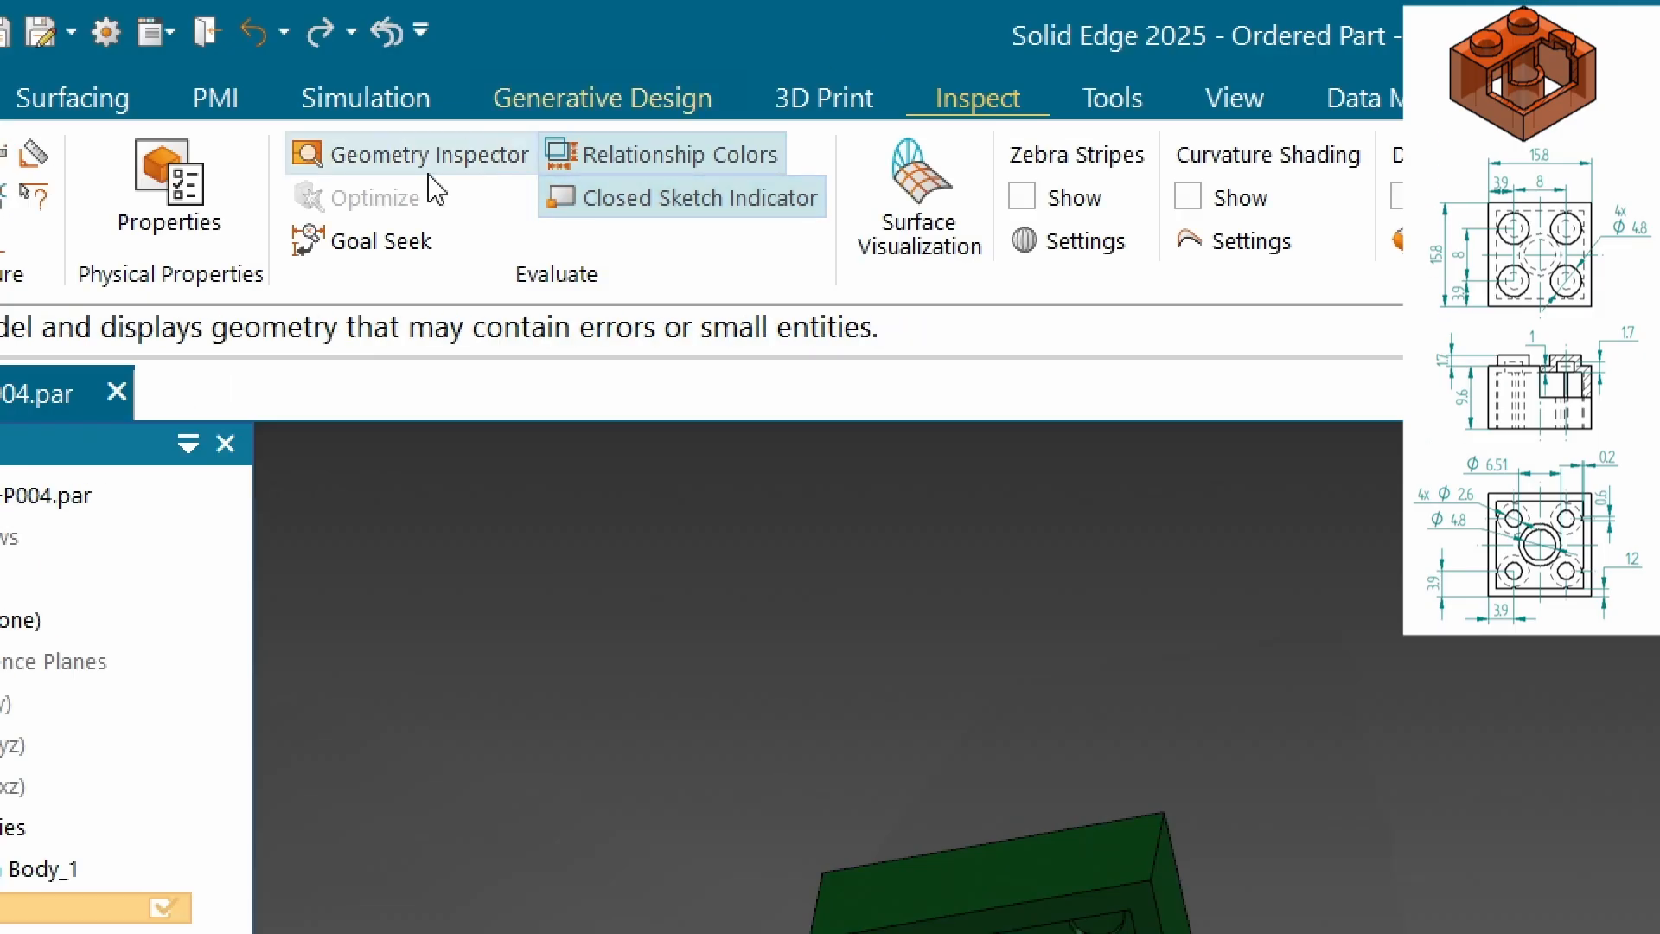
Measure the normal distance from the stud hole's floor to a corner of the cavity ceiling
{"action": "left_click", "coordinate": [1113, 98]}
{"action": "left_click", "coordinate": [1244, 102]}
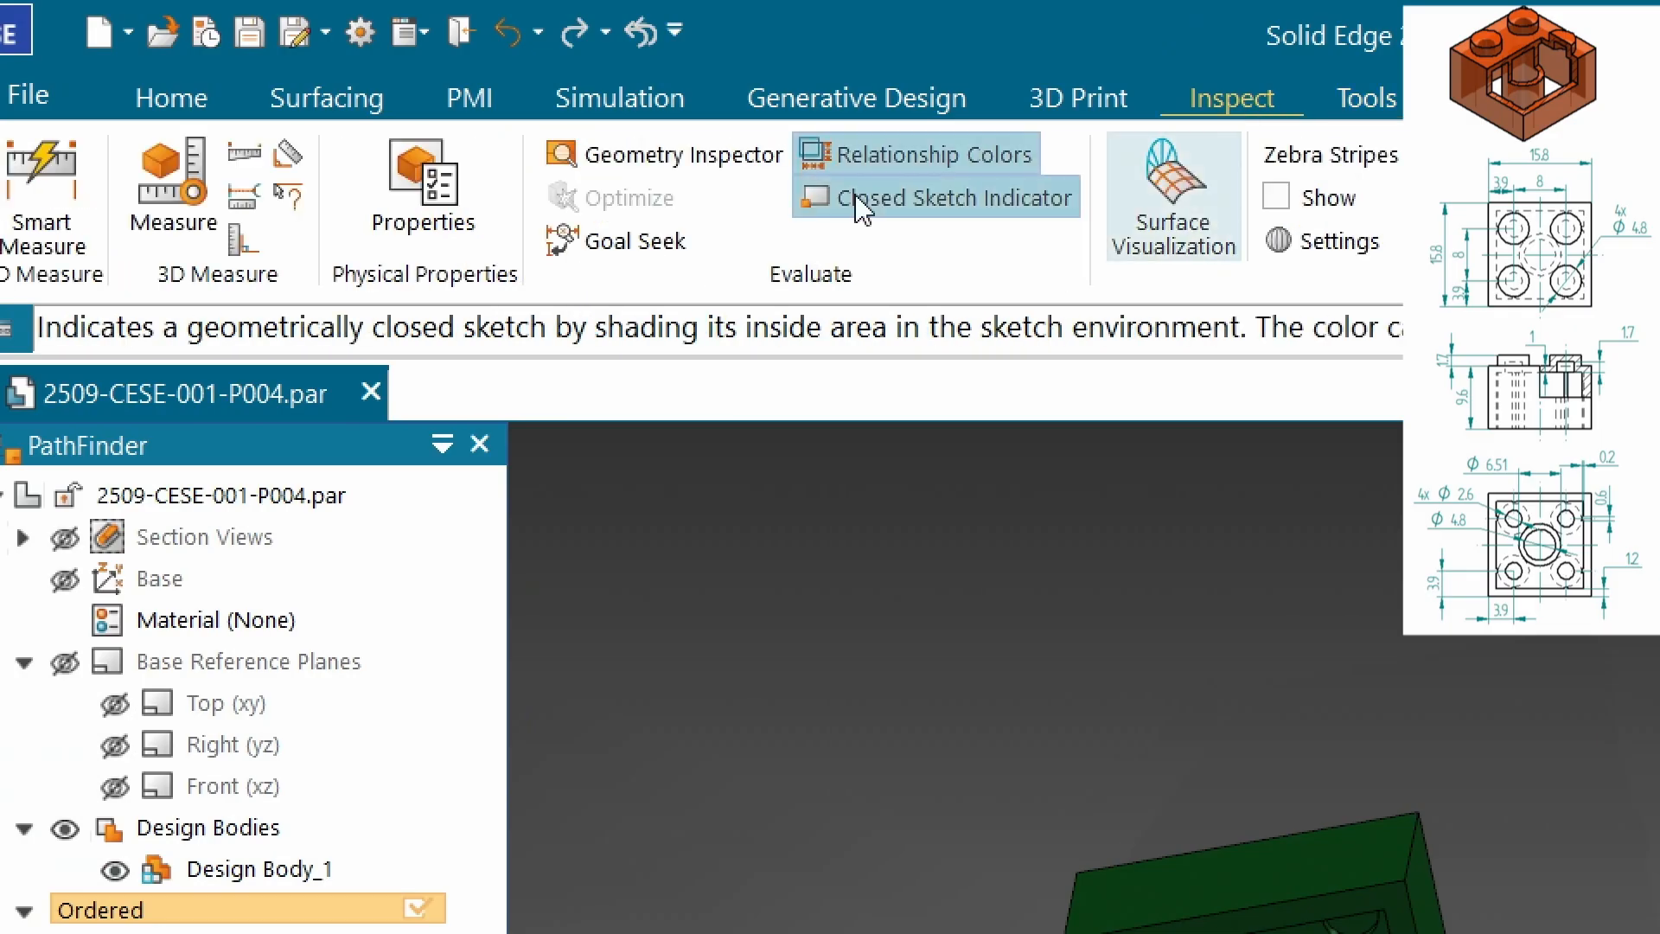
{"action": "left_click", "coordinate": [239, 255]}
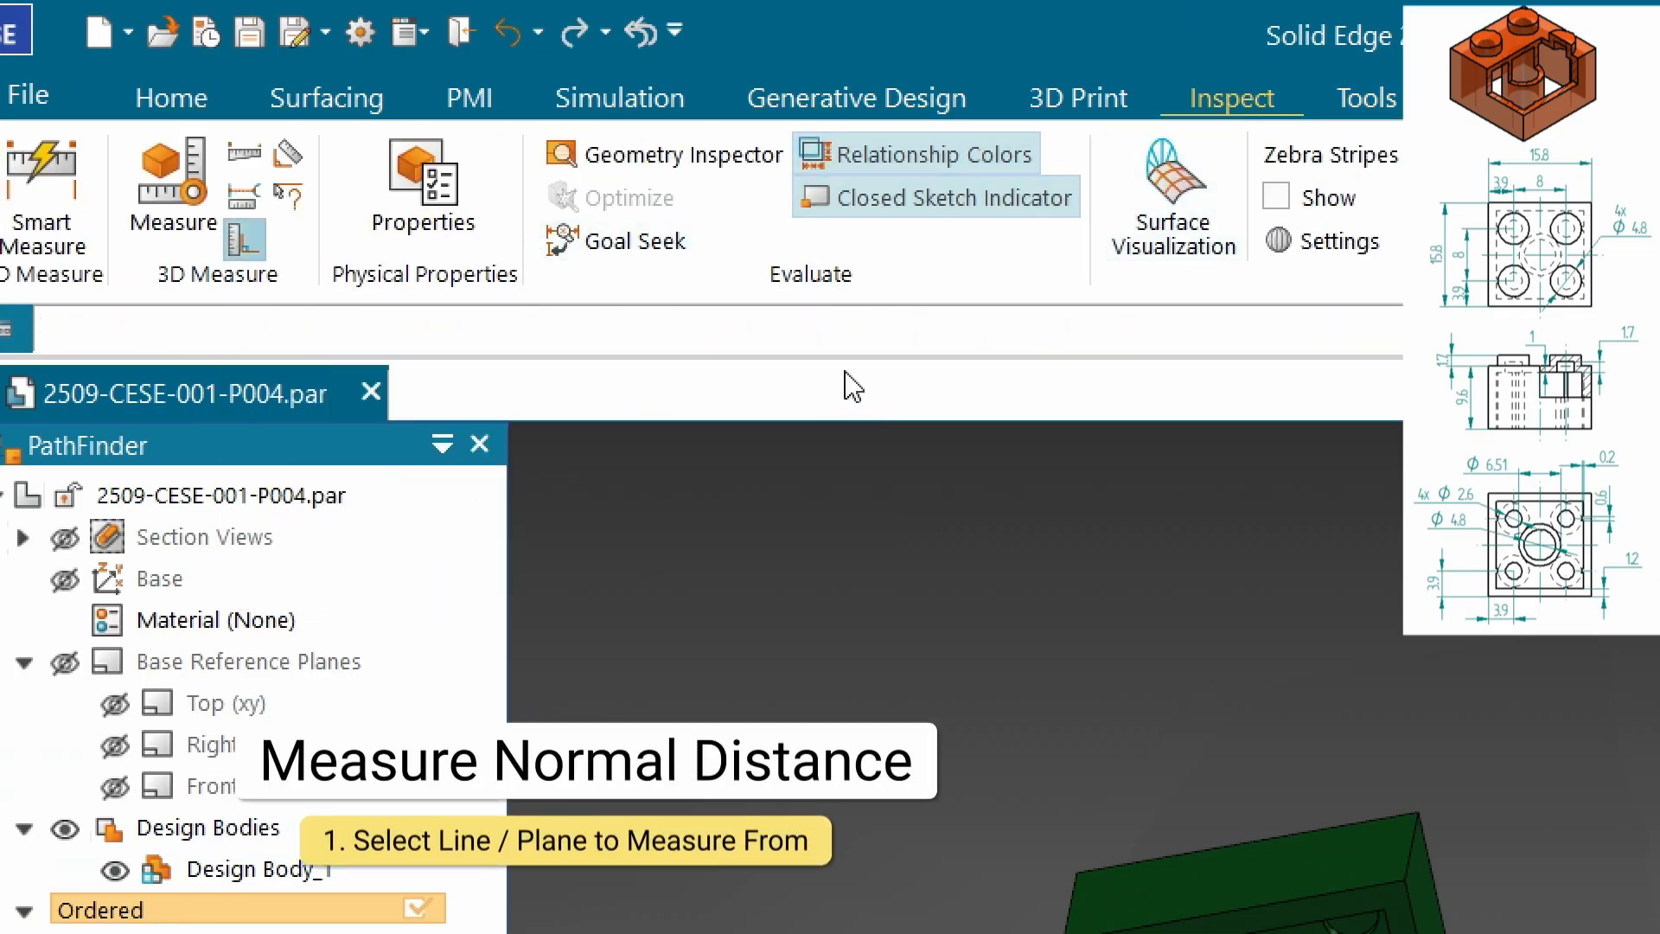
{"action": "scroll", "coordinate": [1194, 595], "scroll_direction": "up", "scroll_amount": 5}
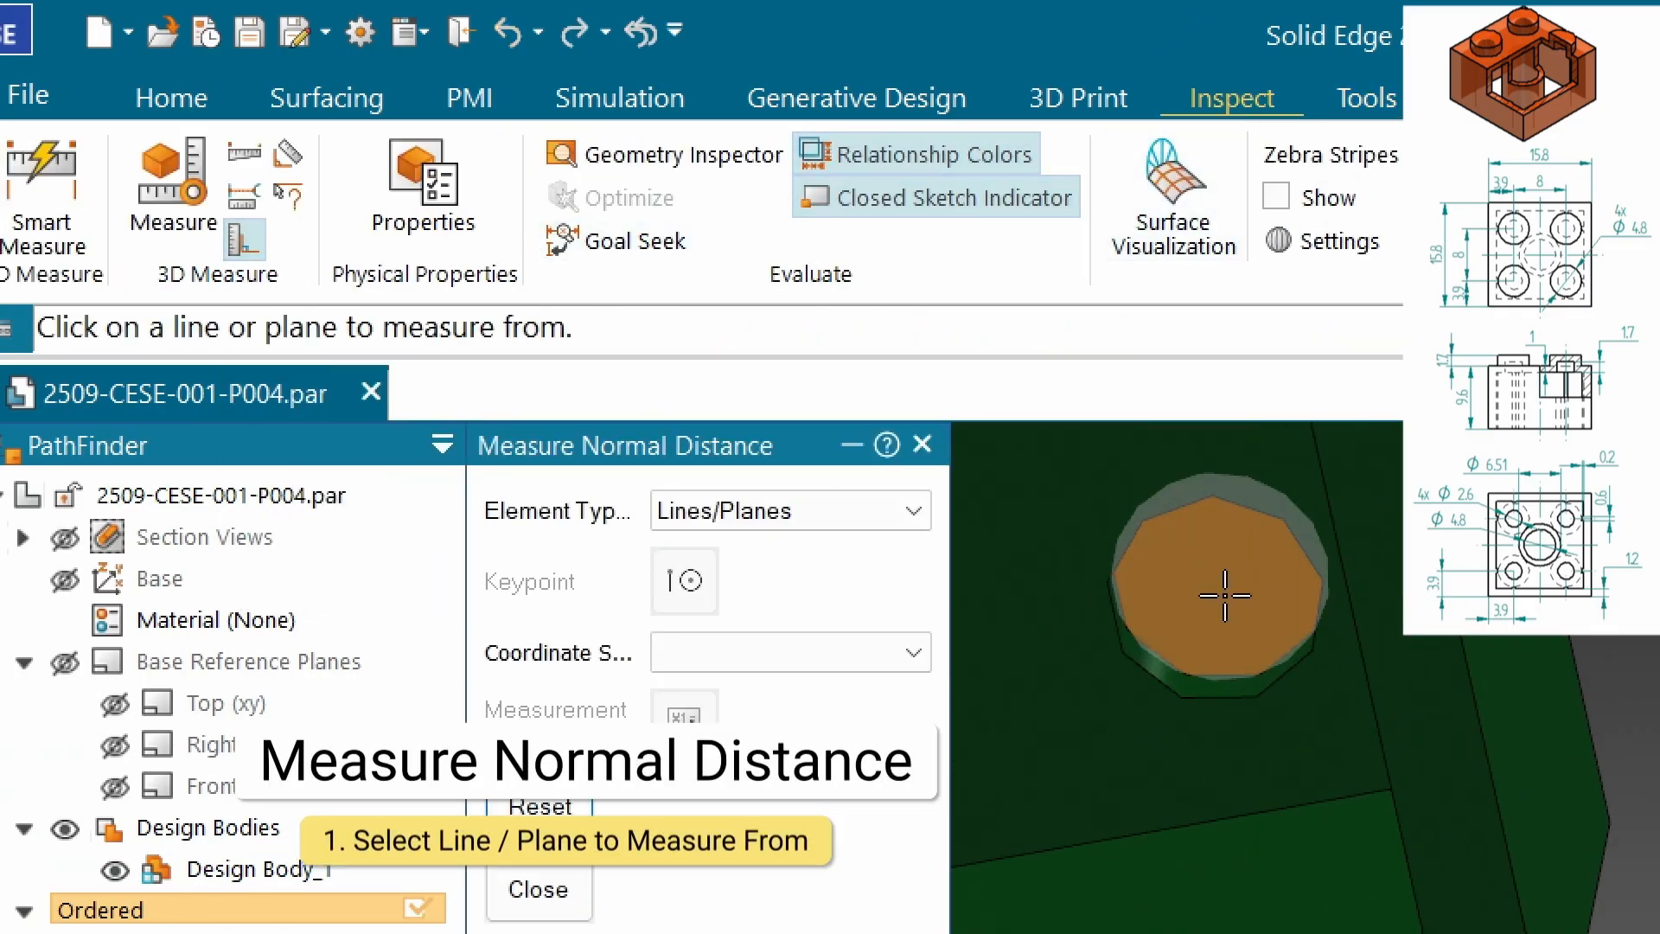
{"action": "left_click", "coordinate": [1196, 594]}
{"action": "scroll", "coordinate": [1264, 569], "scroll_direction": "down", "scroll_amount": 5}
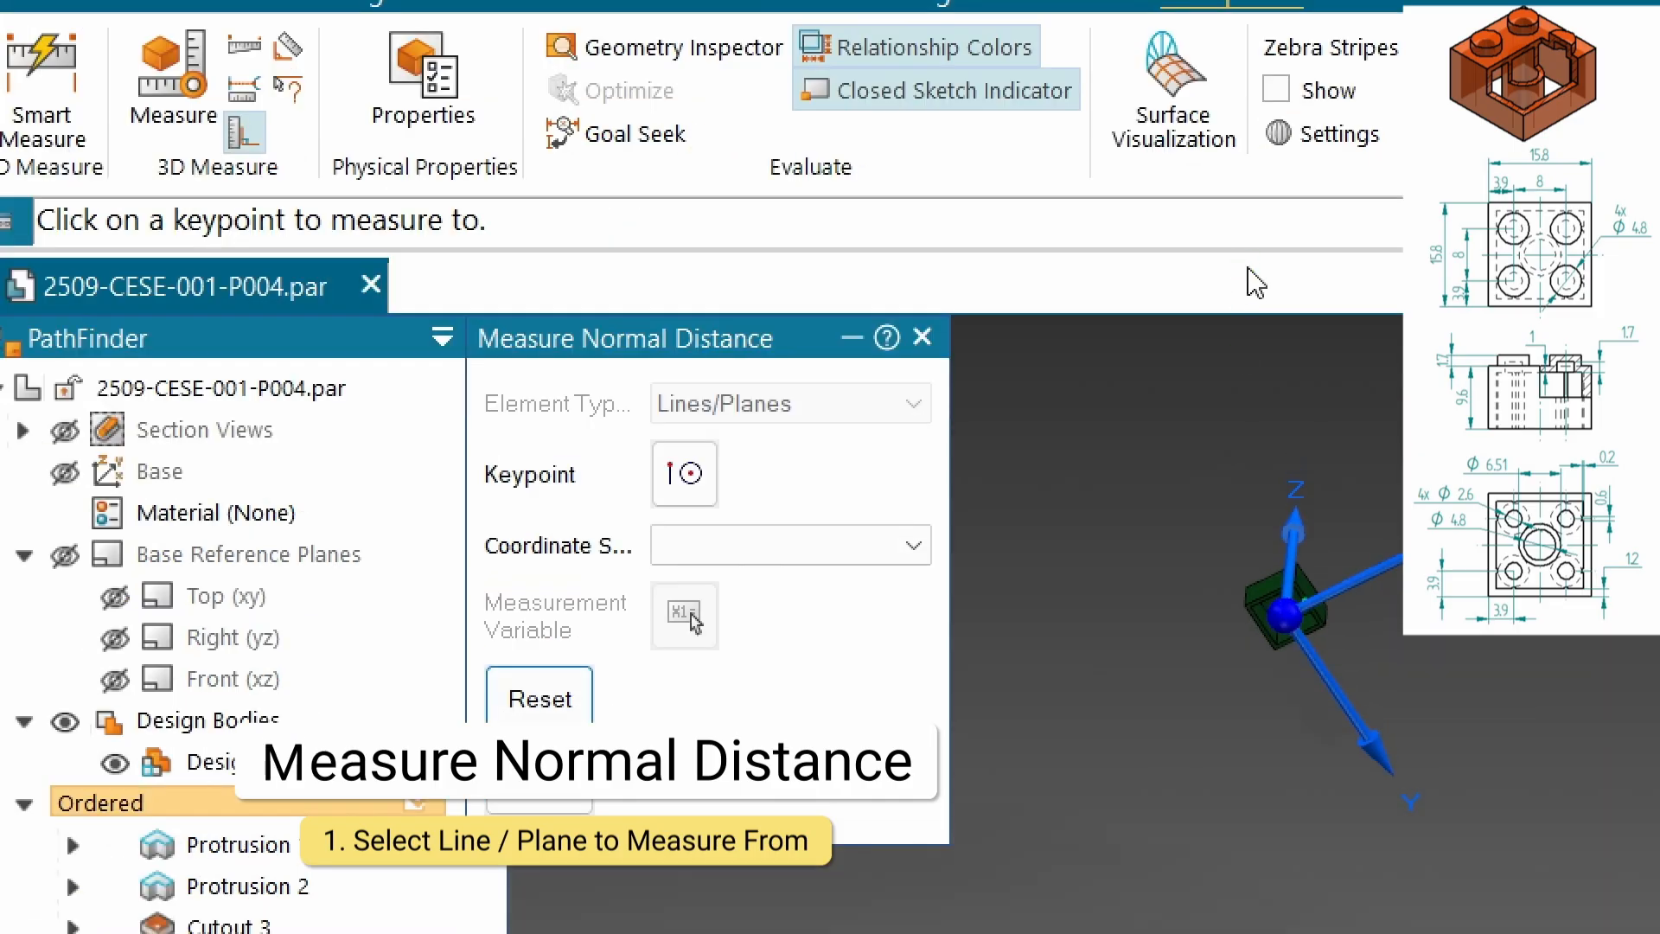
{"action": "scroll", "coordinate": [1124, 598], "scroll_direction": "up", "scroll_amount": 5}
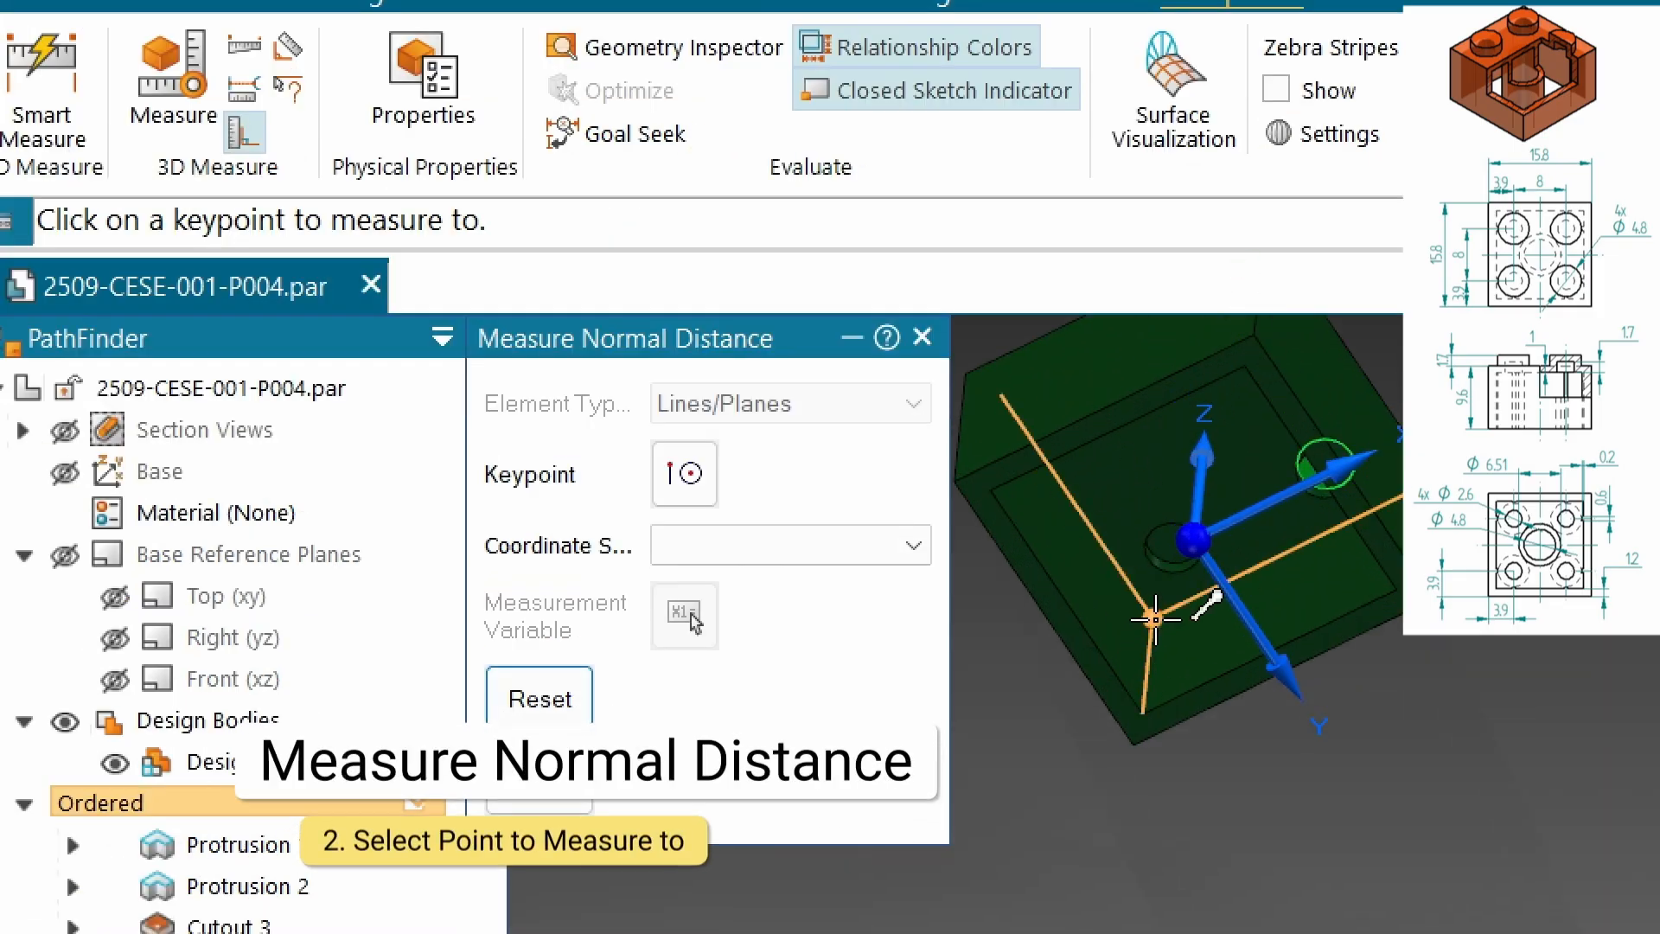
{"action": "left_click", "coordinate": [1155, 619]}
{"action": "scroll", "coordinate": [1209, 596], "scroll_direction": "up", "scroll_amount": 3}
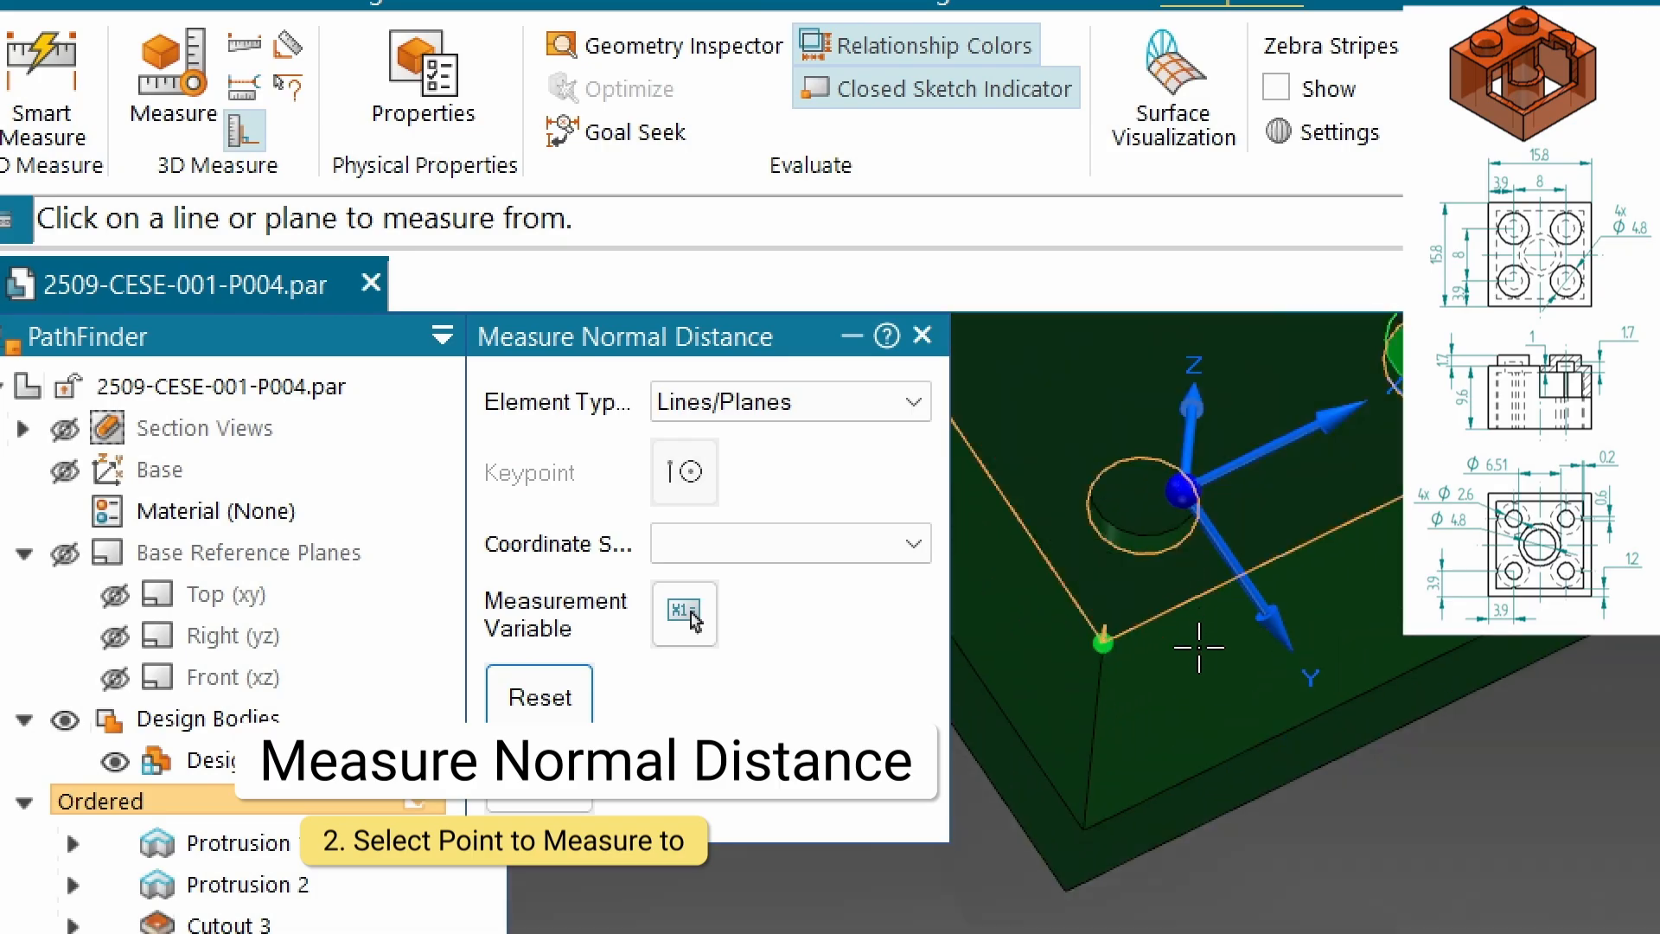
{"action": "scroll", "coordinate": [1206, 652], "scroll_direction": "down", "scroll_amount": 4}
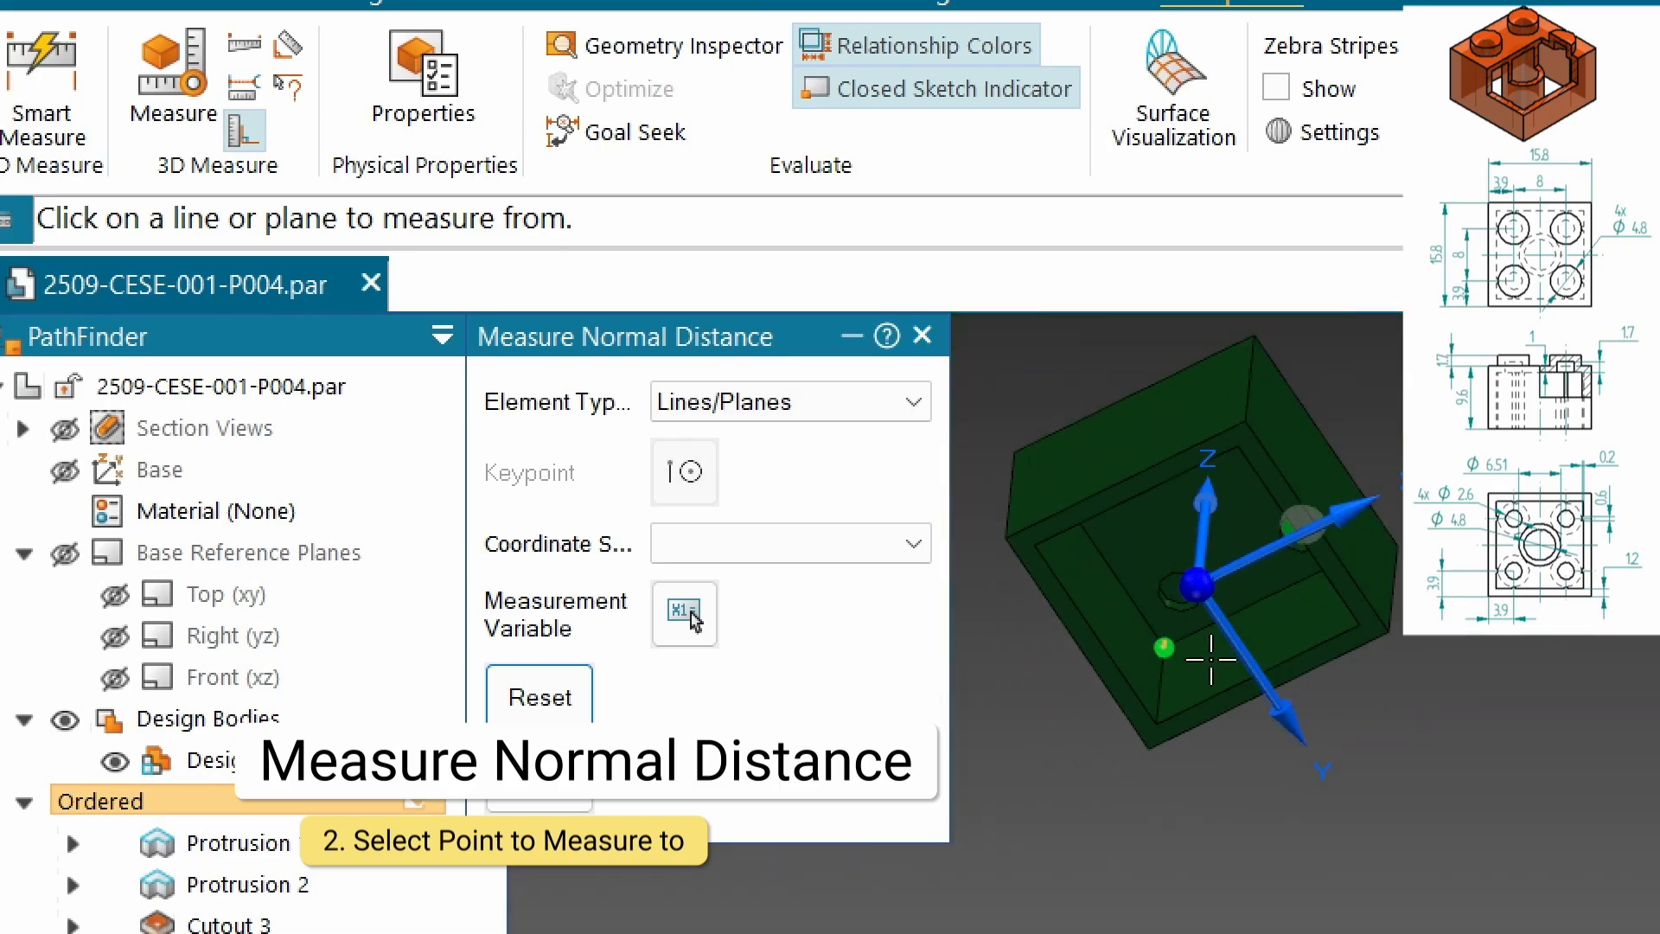
{"action": "left_click", "coordinate": [1321, 727]}
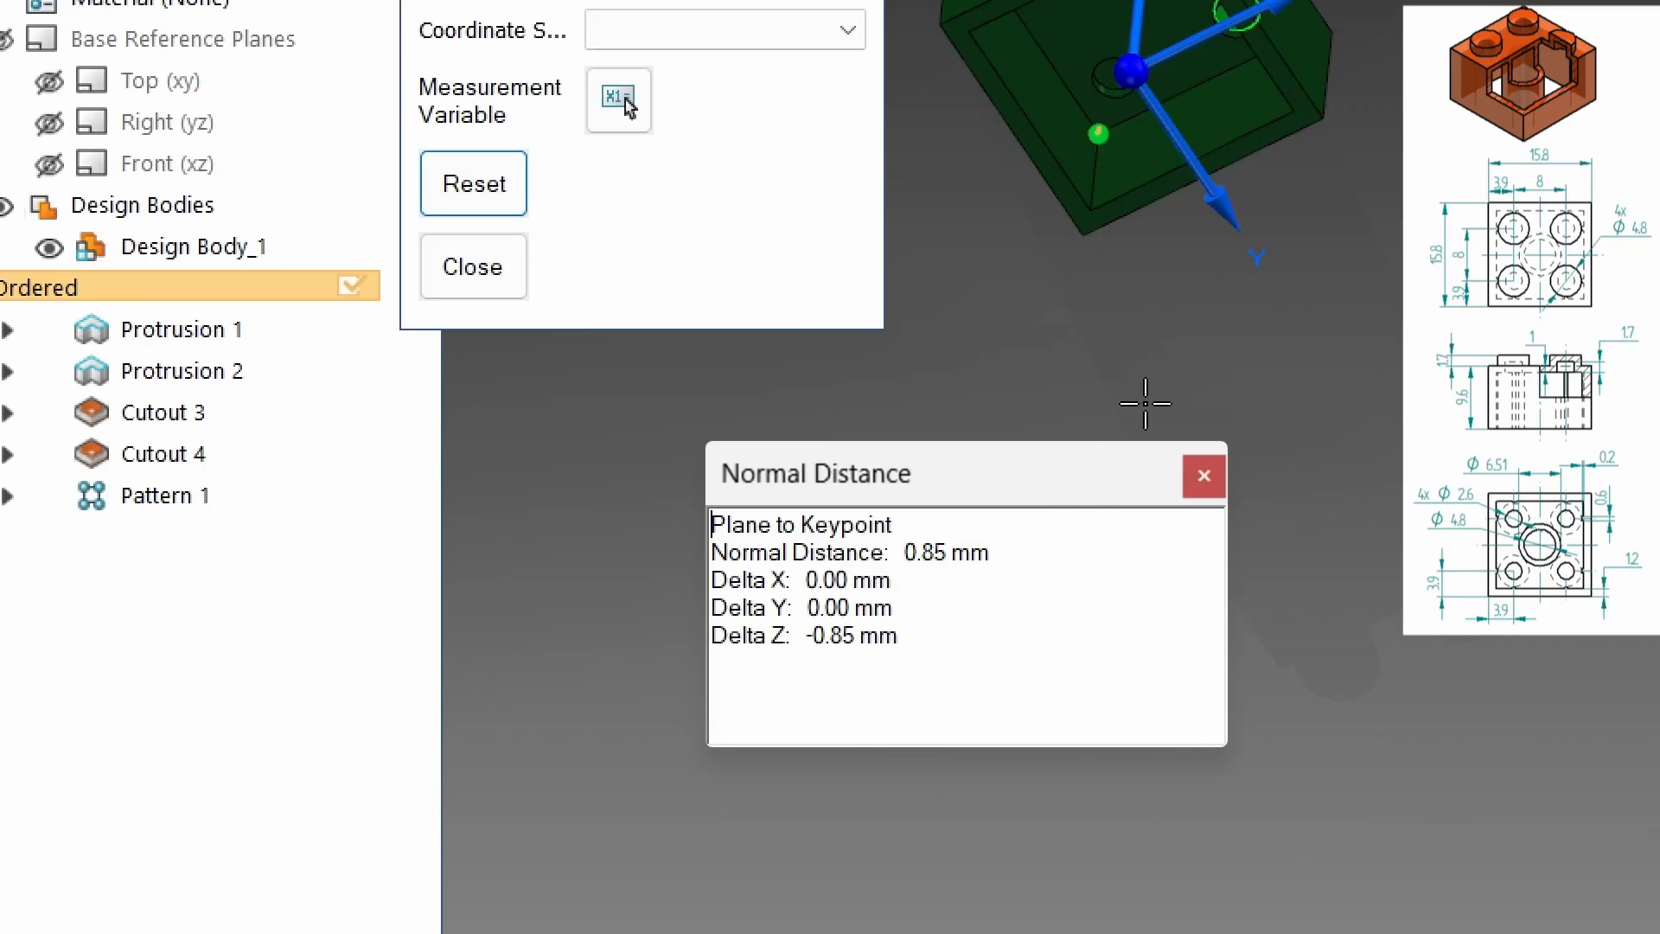
{"action": "scroll", "coordinate": [1145, 403], "scroll_direction": "up", "scroll_amount": 5}
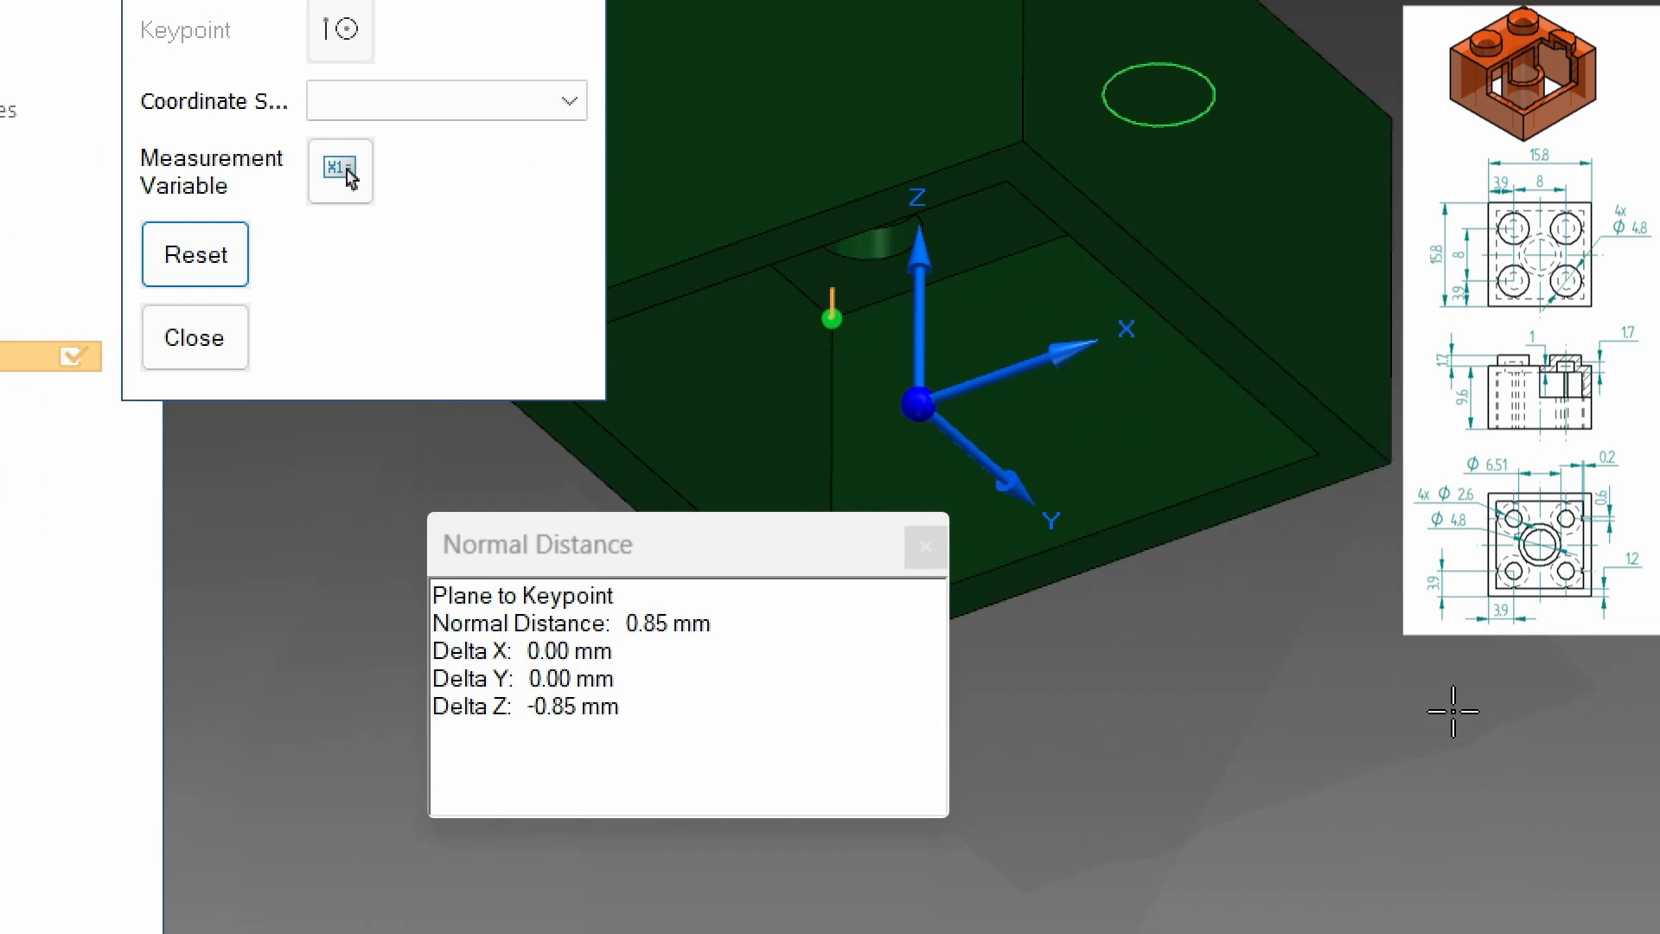
Reopen the ceiling-hole cutout under the stud for editing and make its extent run in a single direction only
{"action": "middle_click_drag", "start_coordinate": [1157, 508], "coordinate": [1187, 257]}
{"action": "key", "text": "Escape"}
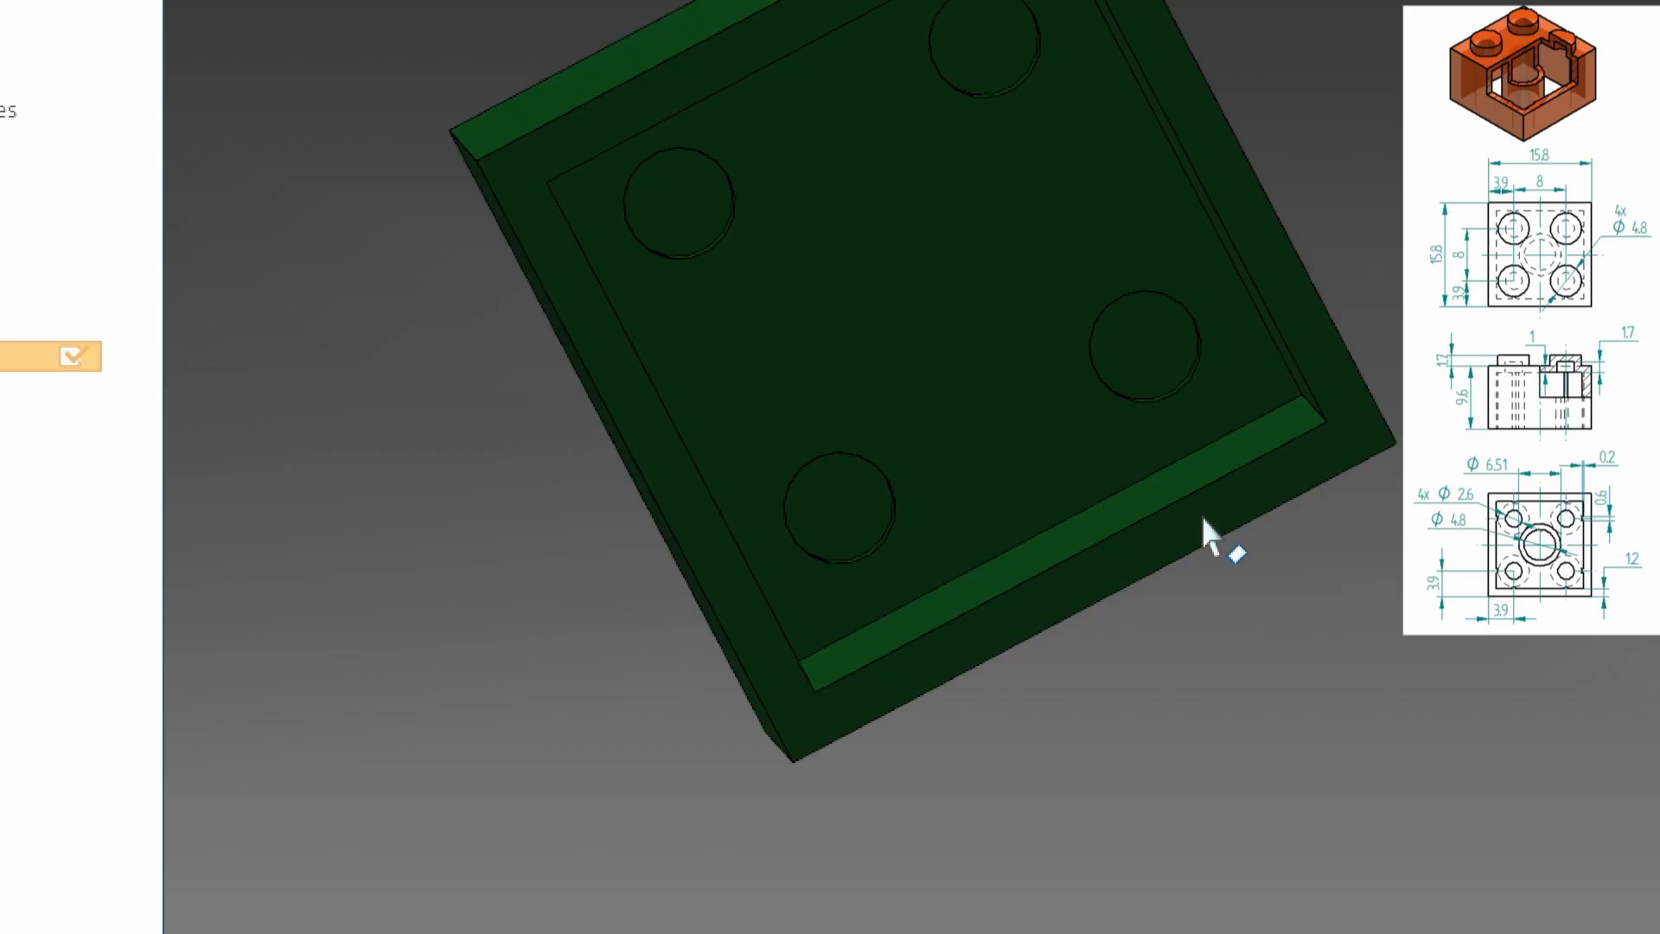
{"action": "scroll", "coordinate": [1215, 607], "scroll_direction": "down", "scroll_amount": 4}
{"action": "scroll", "coordinate": [1197, 492], "scroll_direction": "up", "scroll_amount": 4}
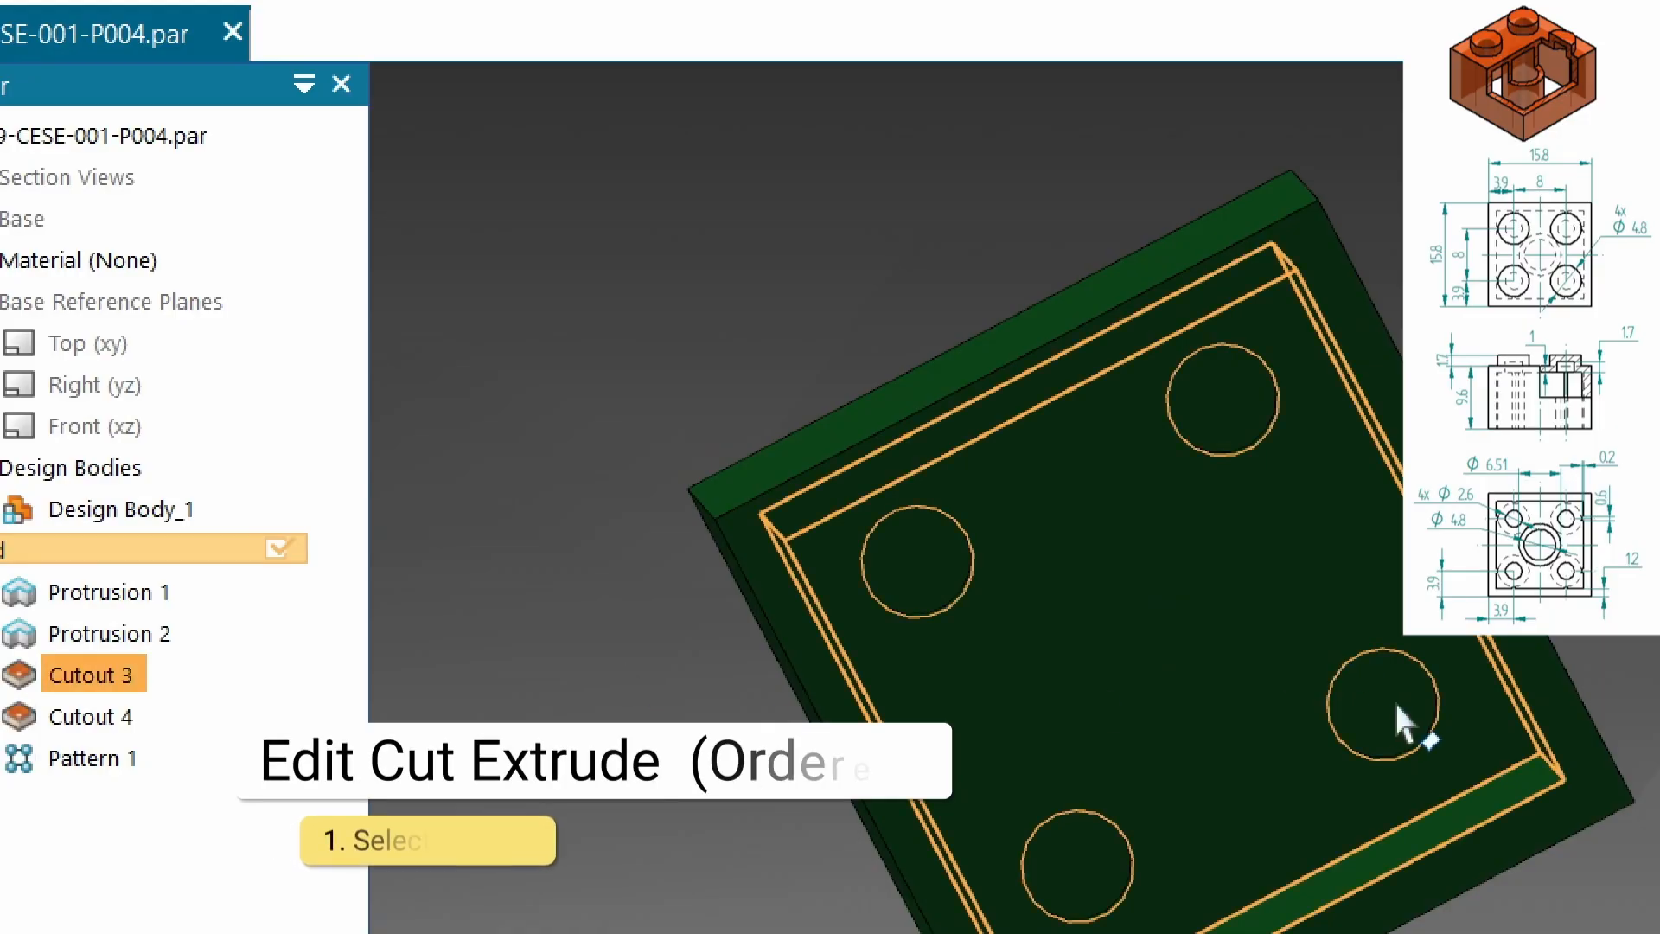
{"action": "left_click", "coordinate": [1222, 400]}
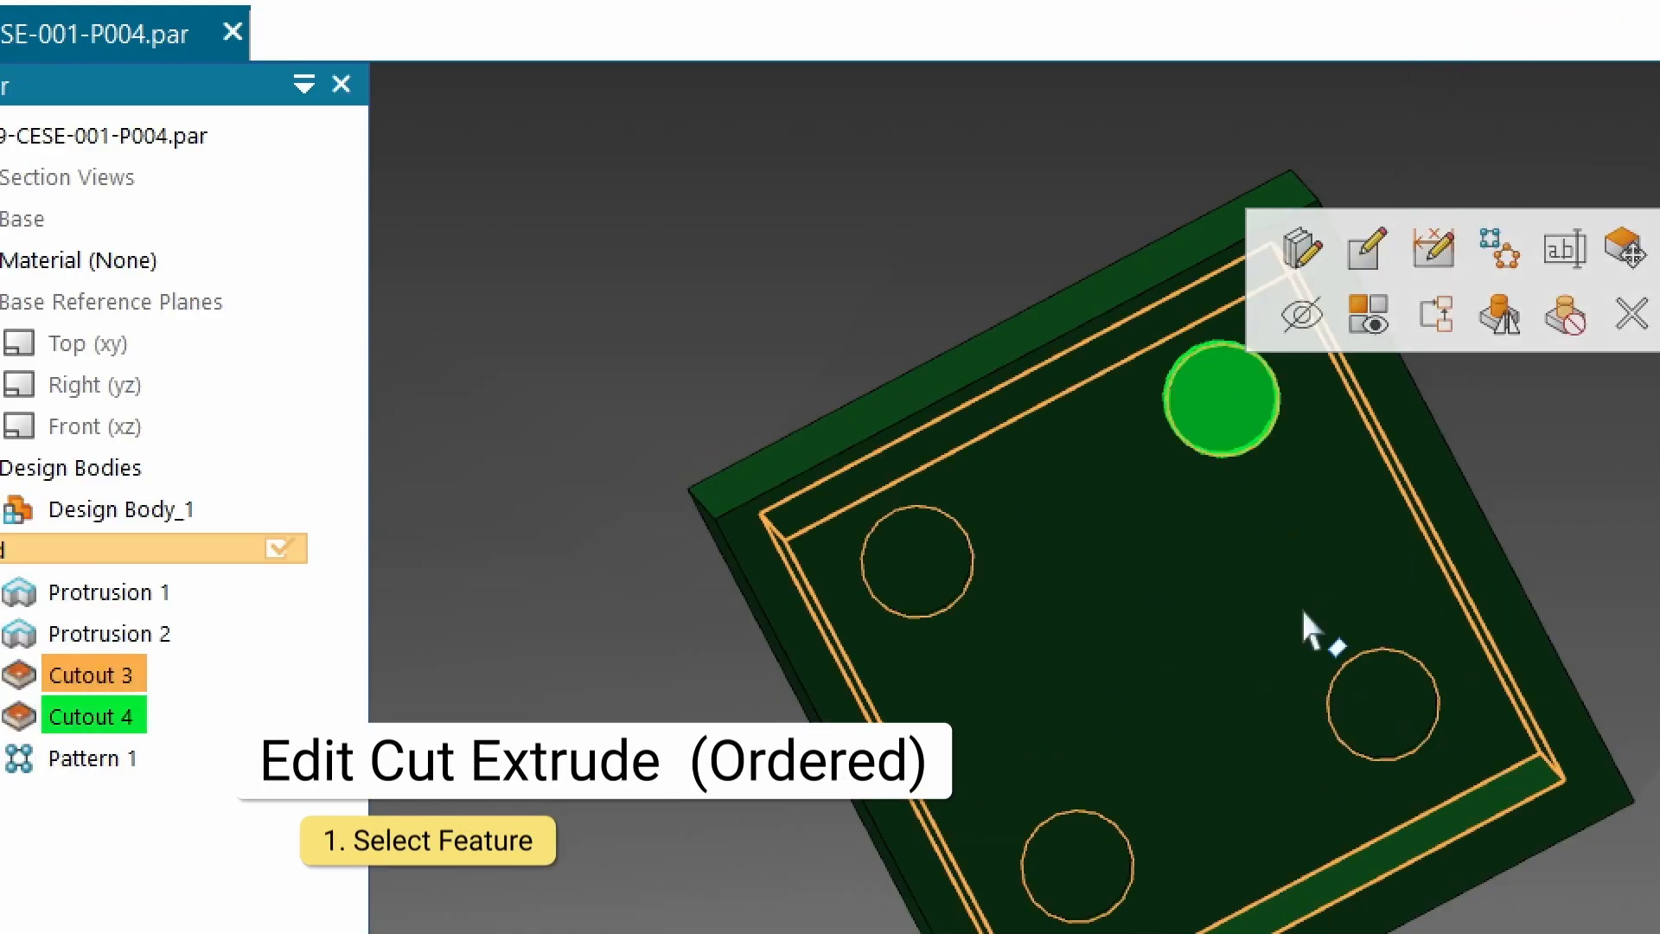
{"action": "left_click", "coordinate": [1301, 249]}
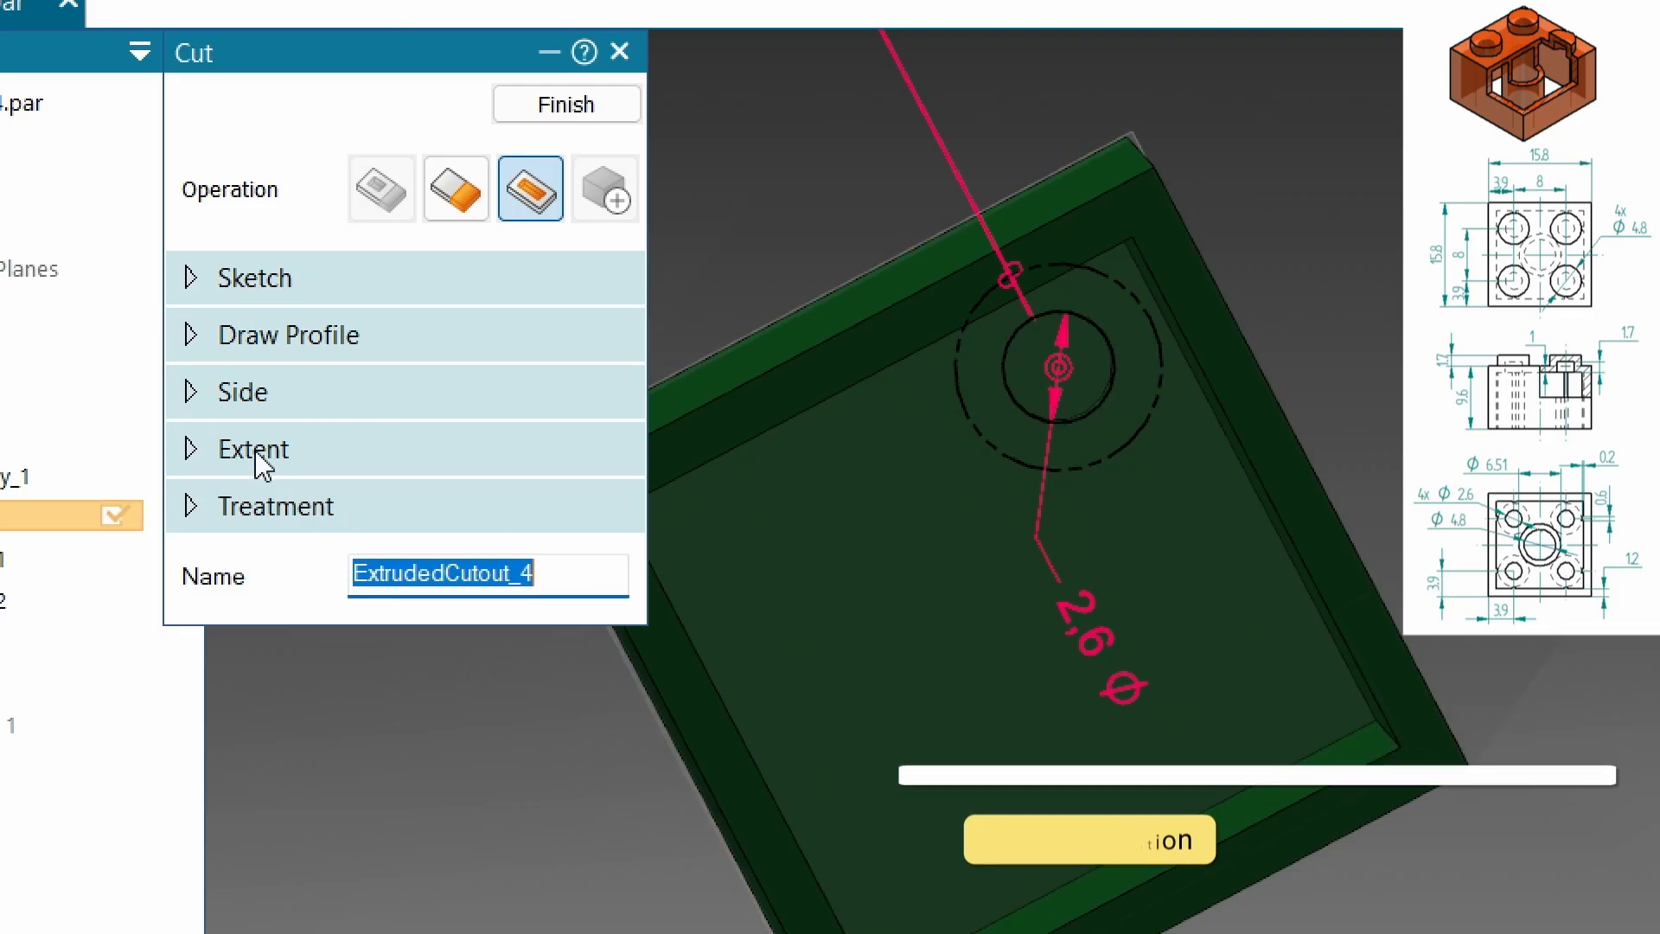
{"action": "left_click", "coordinate": [262, 450]}
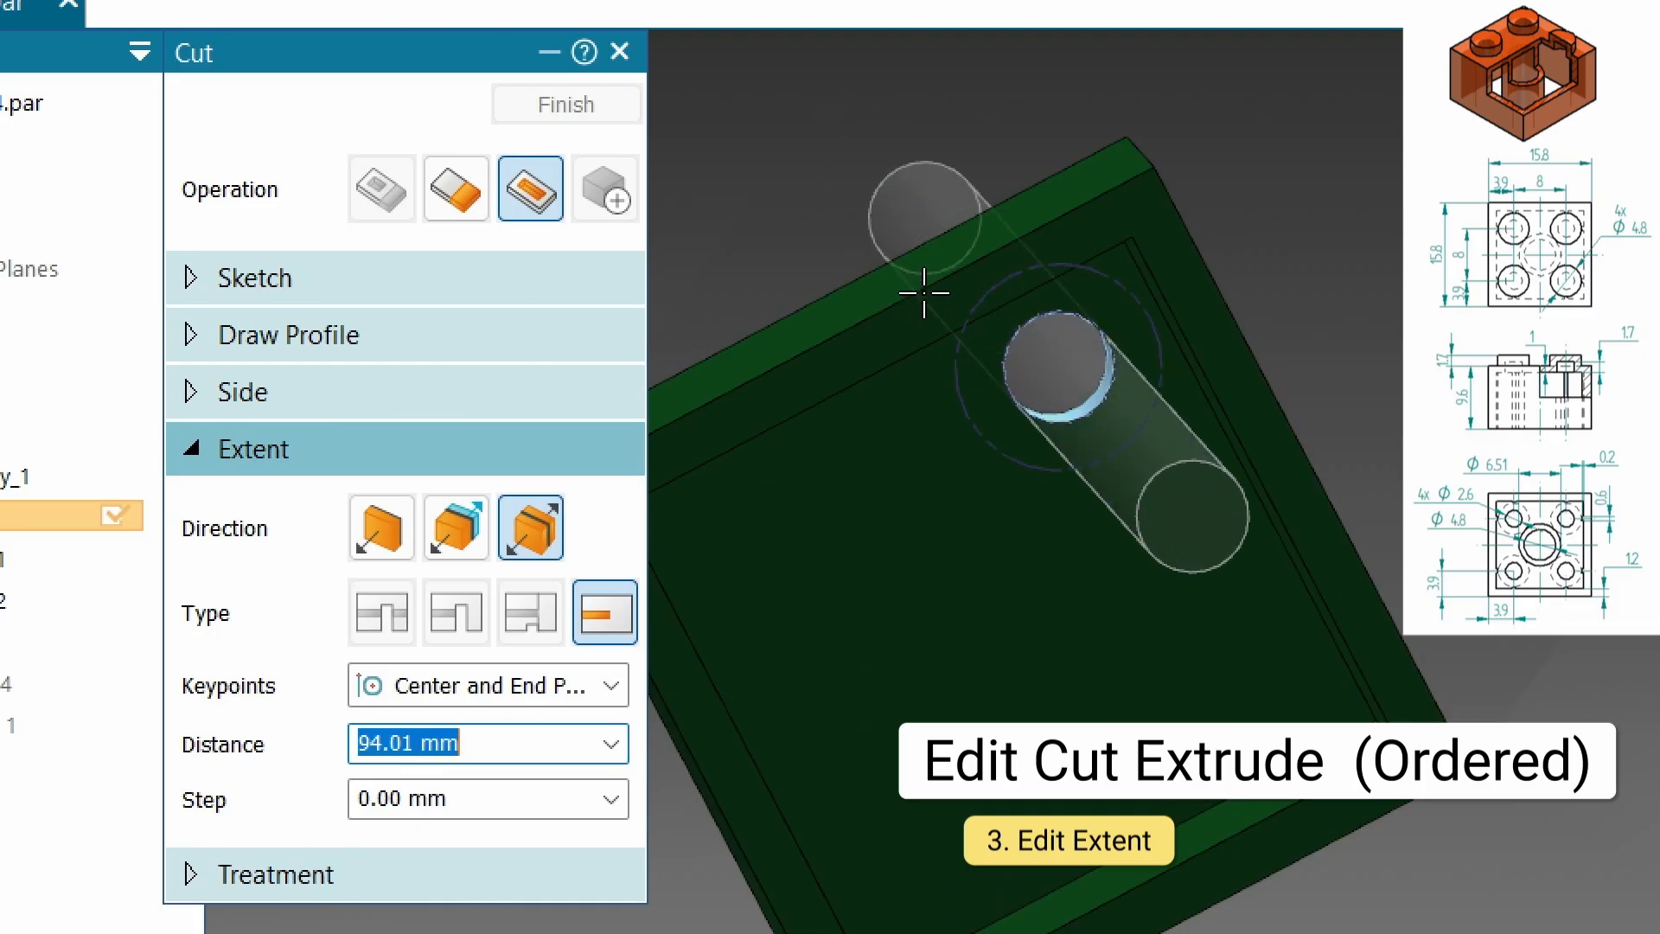
{"action": "middle_click_drag", "start_coordinate": [897, 266], "coordinate": [1014, 564]}
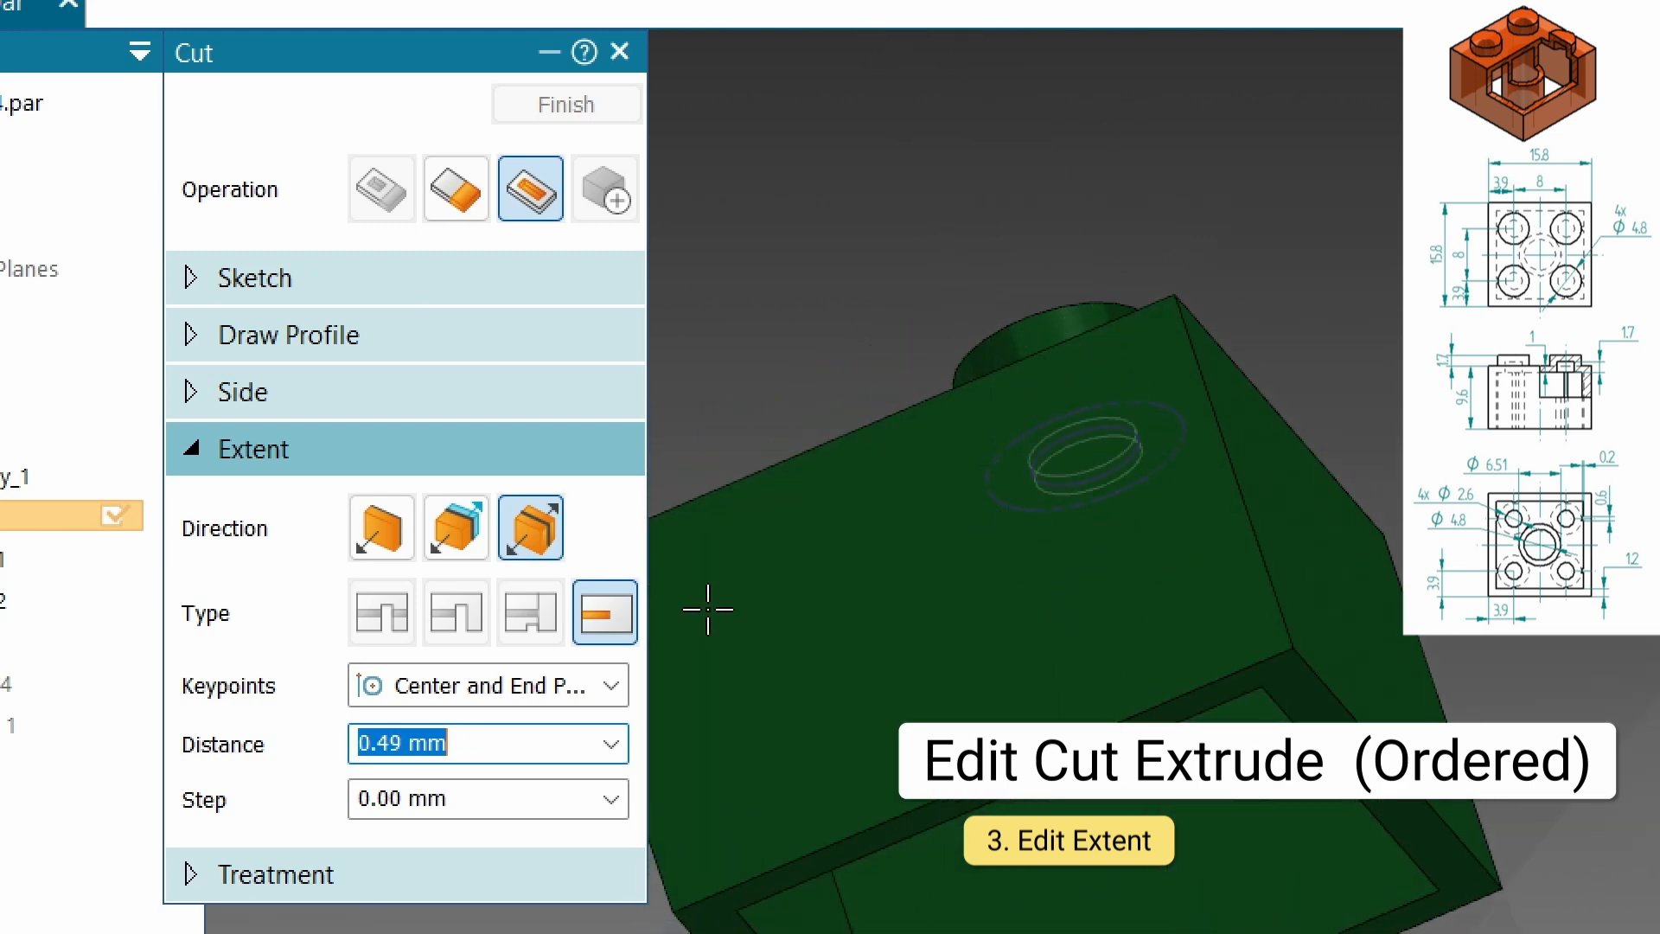
{"action": "left_click", "coordinate": [380, 545]}
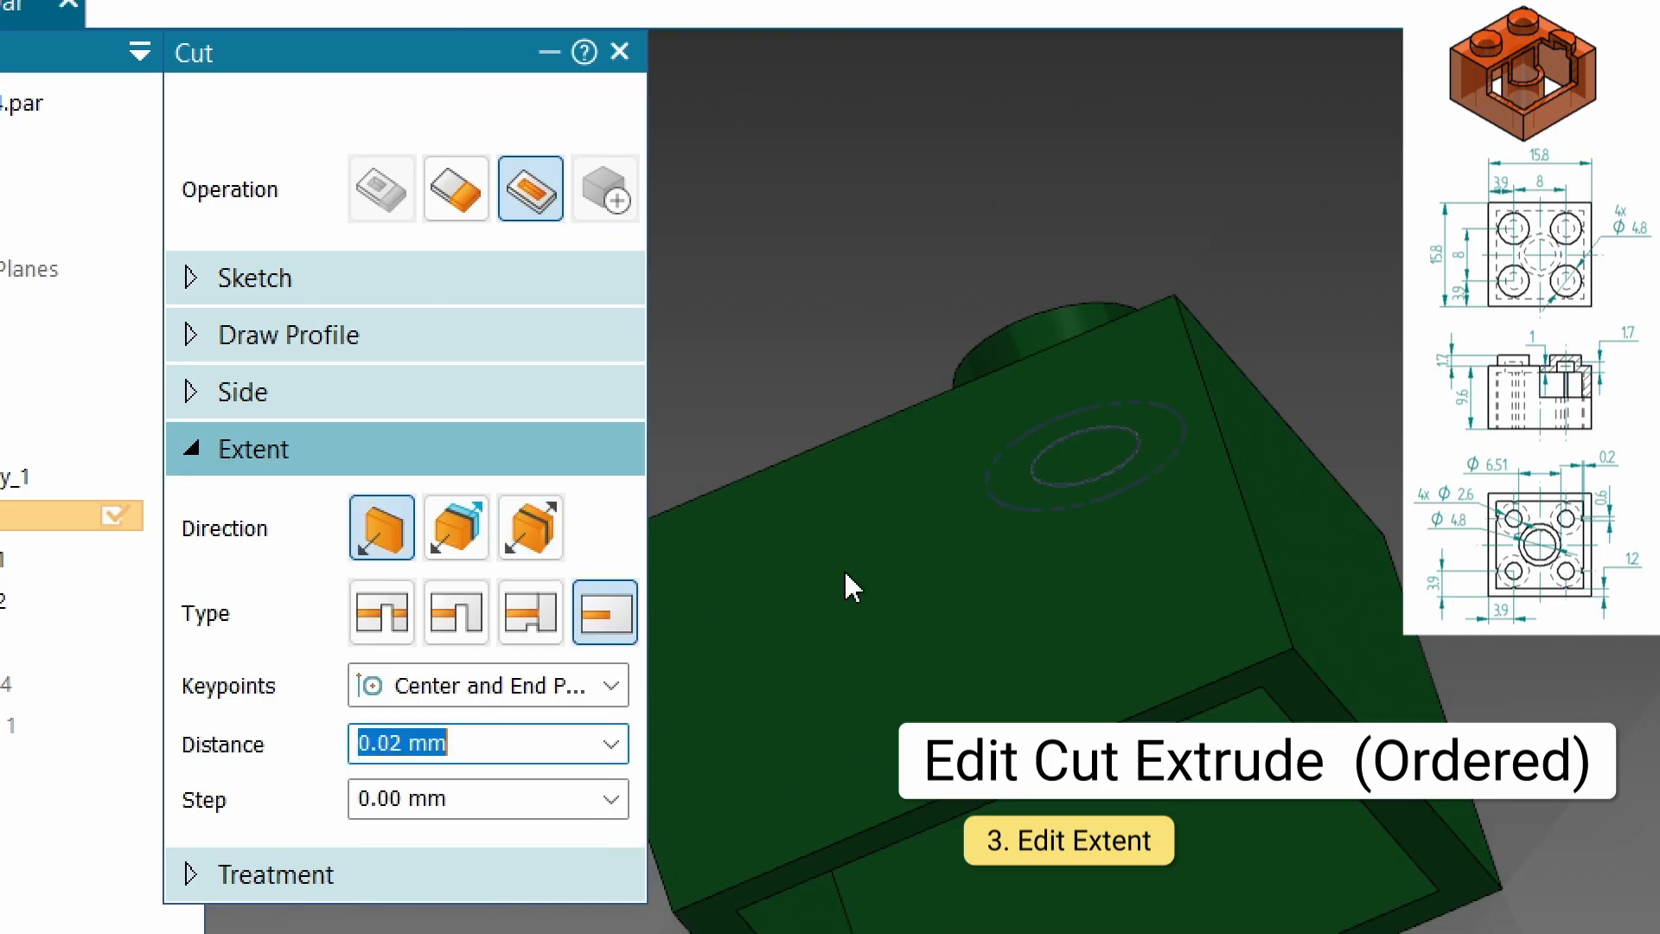
Set the hole cutout's extent distance to 1.7 mm, directed upward into the stud, and finish the feature edit
{"action": "scroll", "coordinate": [1271, 475], "scroll_direction": "down", "scroll_amount": 1}
{"action": "mouse_move", "coordinate": [1207, 575]}
{"action": "middle_mouse_down"}
{"action": "mouse_move", "coordinate": [1153, 445]}
{"action": "mouse_move", "coordinate": [1053, 312]}
{"action": "mouse_move", "coordinate": [1107, 498]}
{"action": "mouse_move", "coordinate": [1211, 553]}
{"action": "middle_mouse_up"}
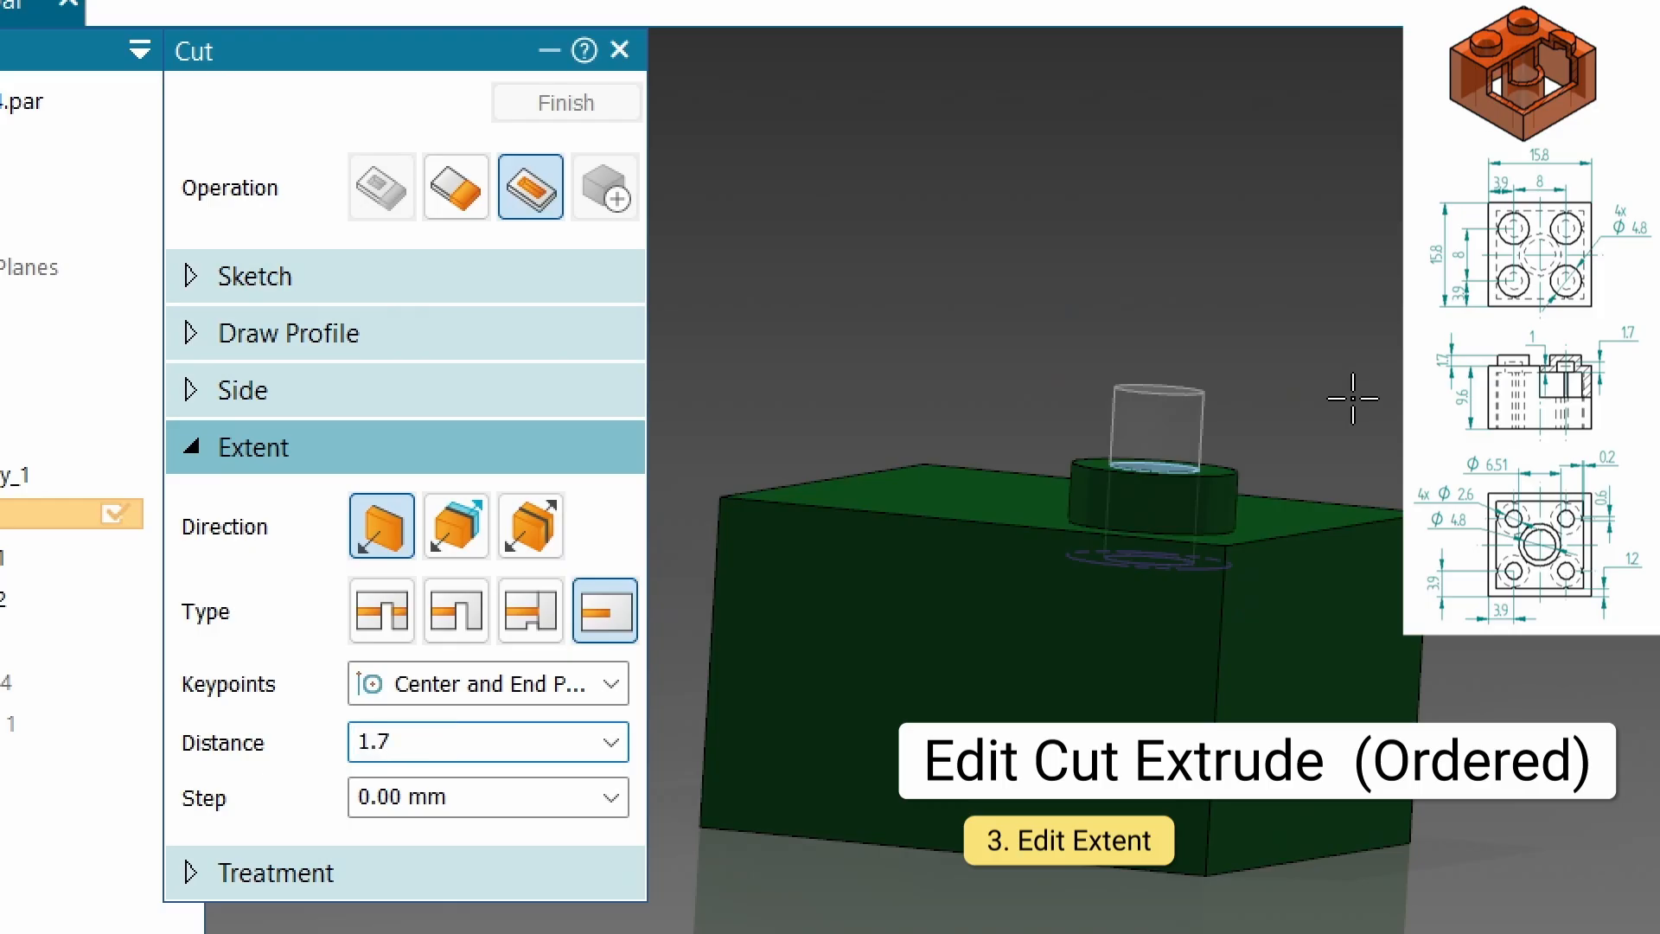
{"action": "type", "text": "1.7"}
{"action": "key", "text": "Tab"}
{"action": "left_click", "coordinate": [1276, 299]}
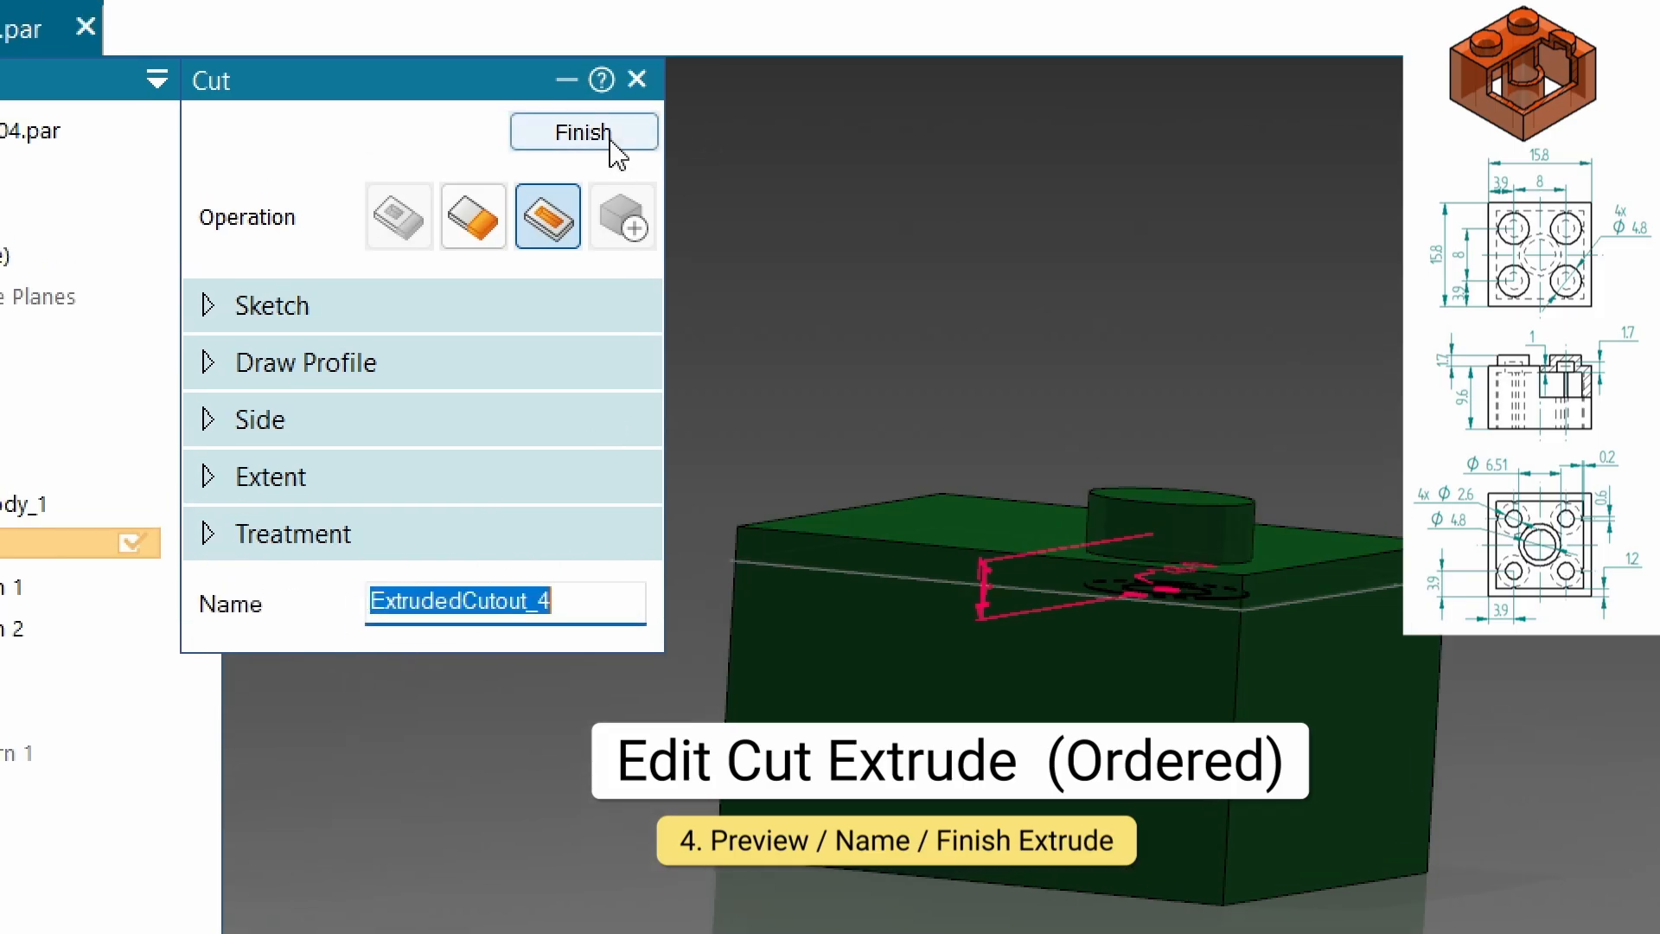
{"action": "left_click", "coordinate": [582, 132]}
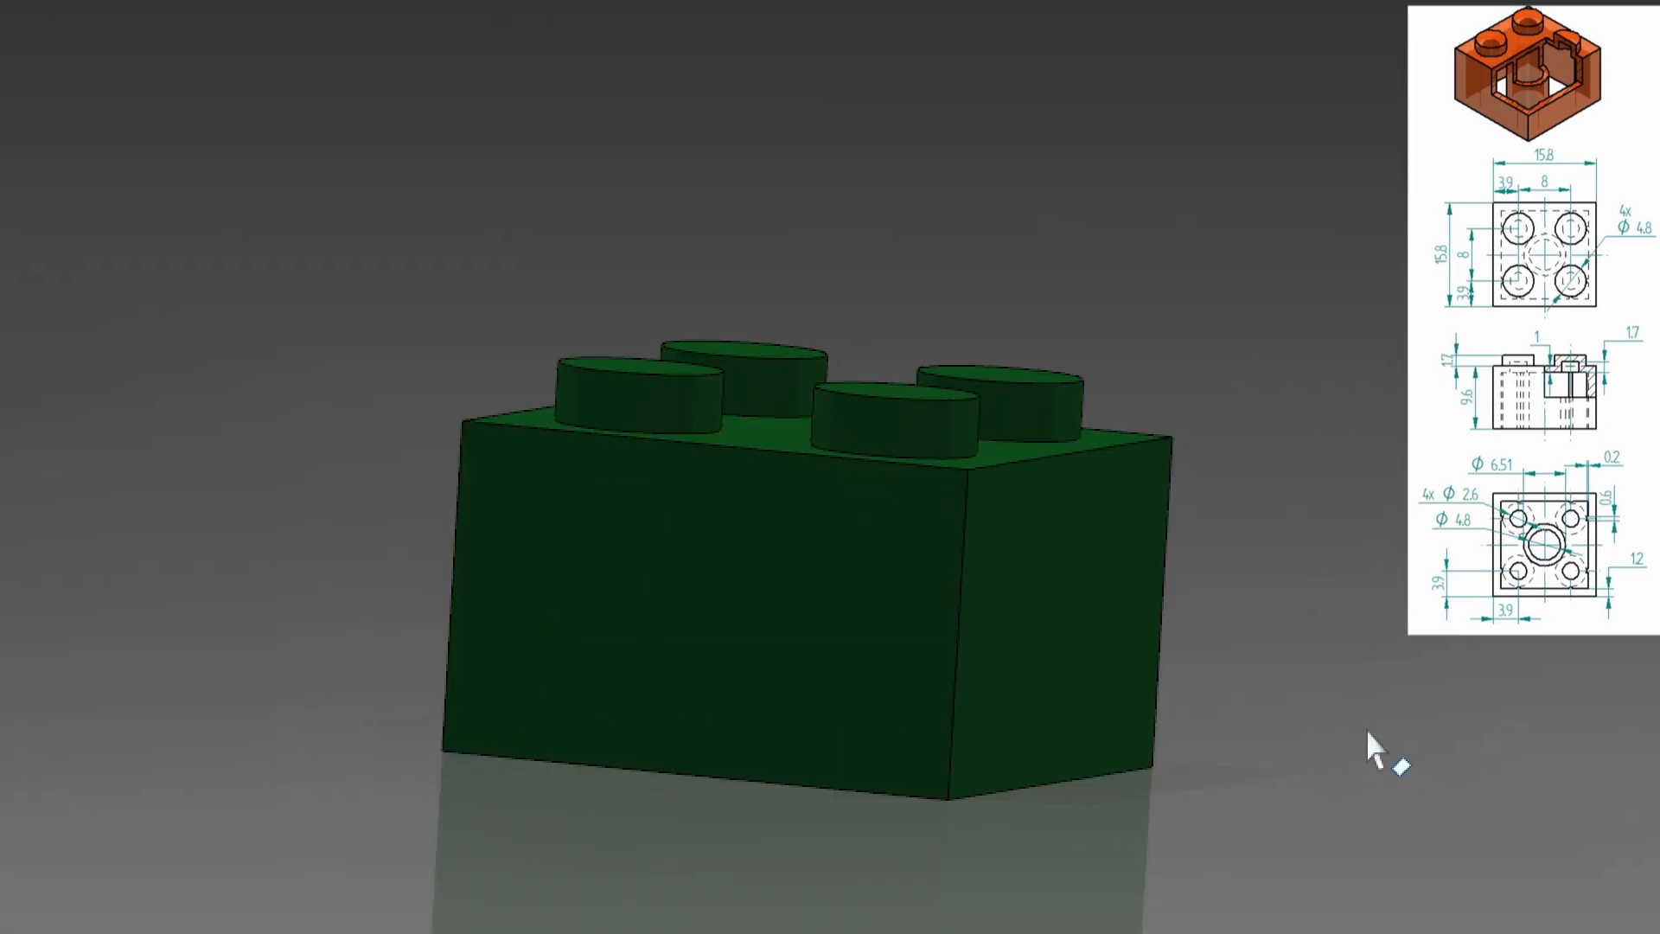
Measure the normal distance from the cavity ceiling to the center of the stud hole's floor, and close the measurement
{"action": "middle_click_drag", "start_coordinate": [1378, 749], "coordinate": [1149, 243]}
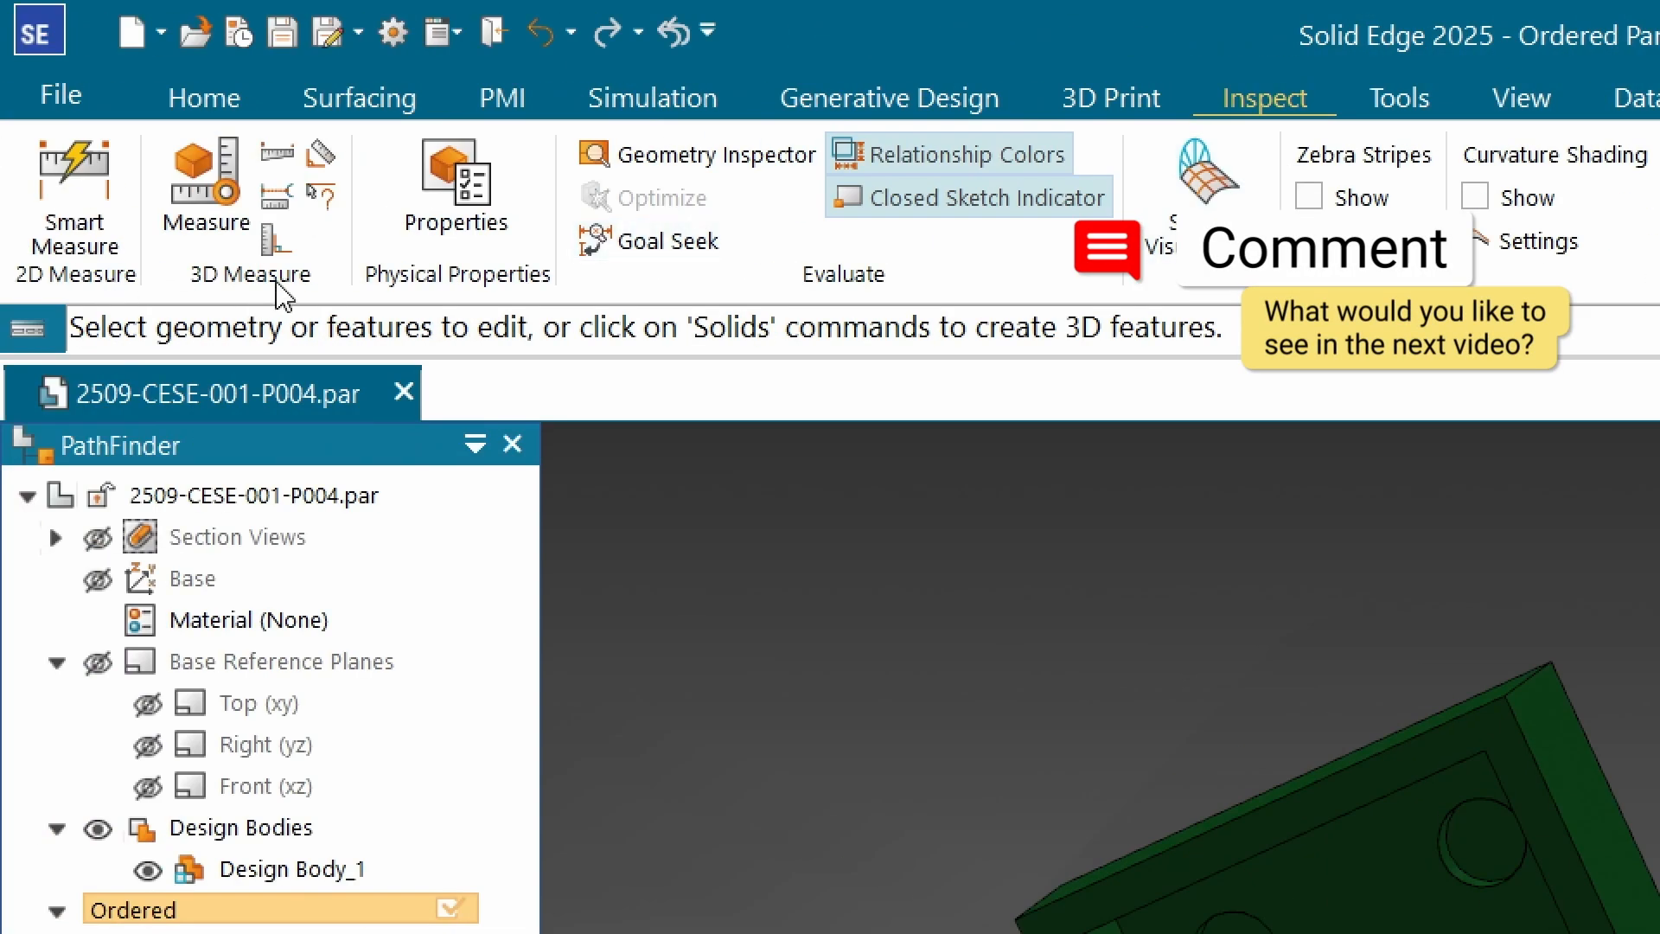
{"action": "left_click", "coordinate": [278, 240]}
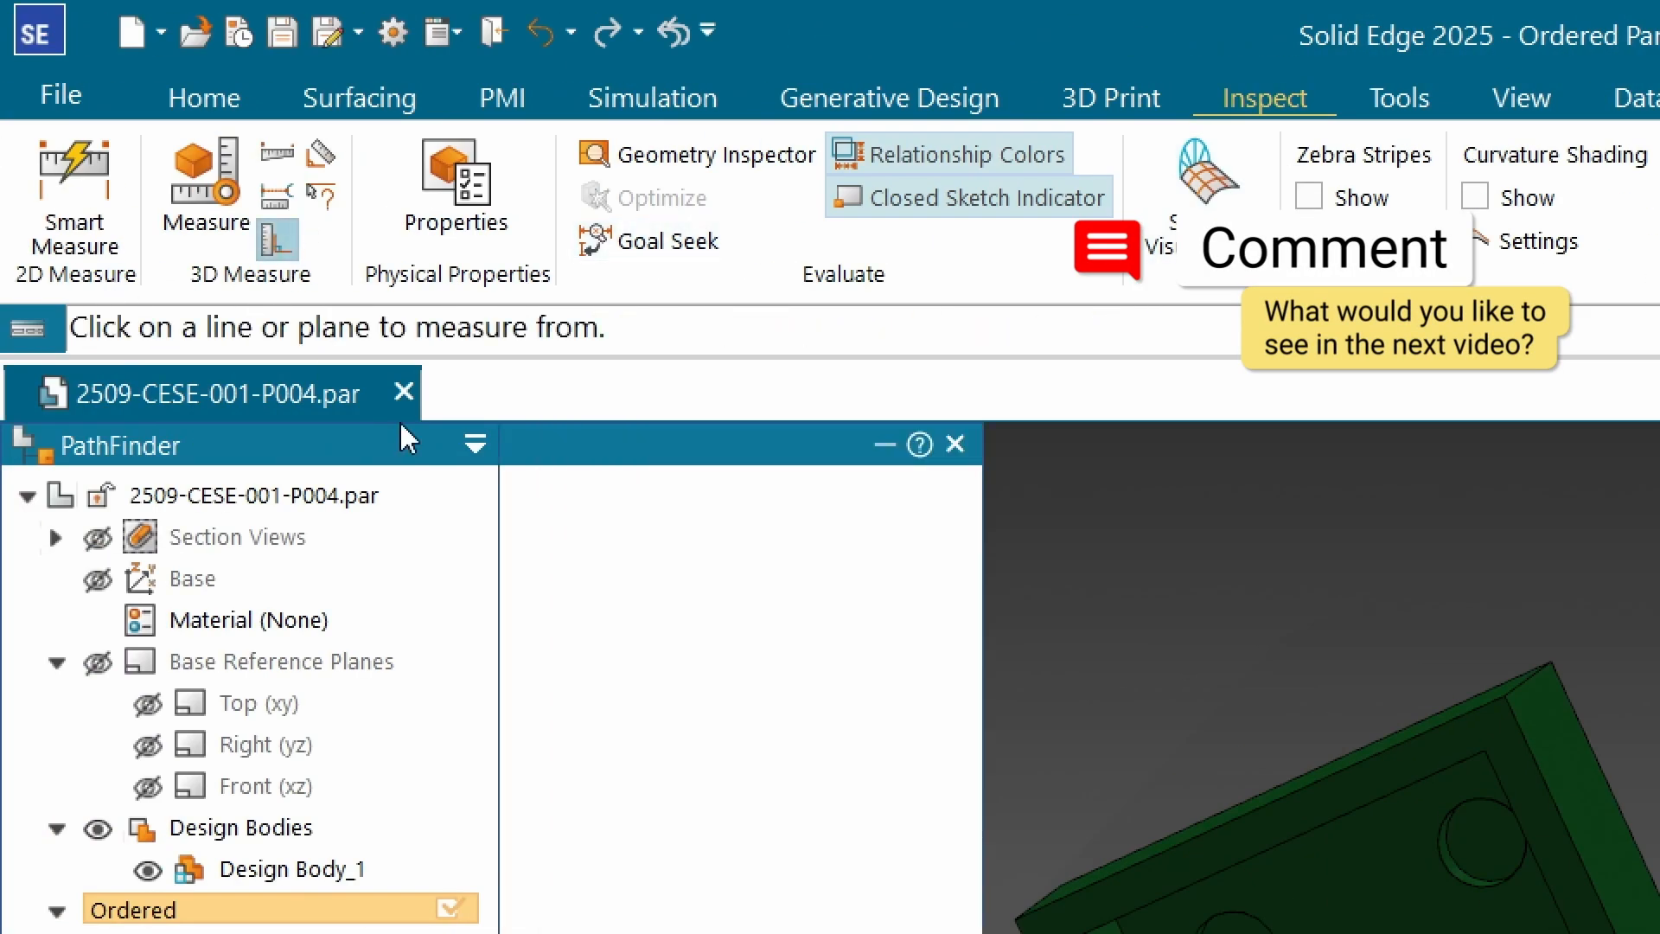
{"action": "scroll", "coordinate": [1369, 642], "scroll_direction": "down", "scroll_amount": 1}
{"action": "scroll", "coordinate": [1319, 790], "scroll_direction": "up", "scroll_amount": 3}
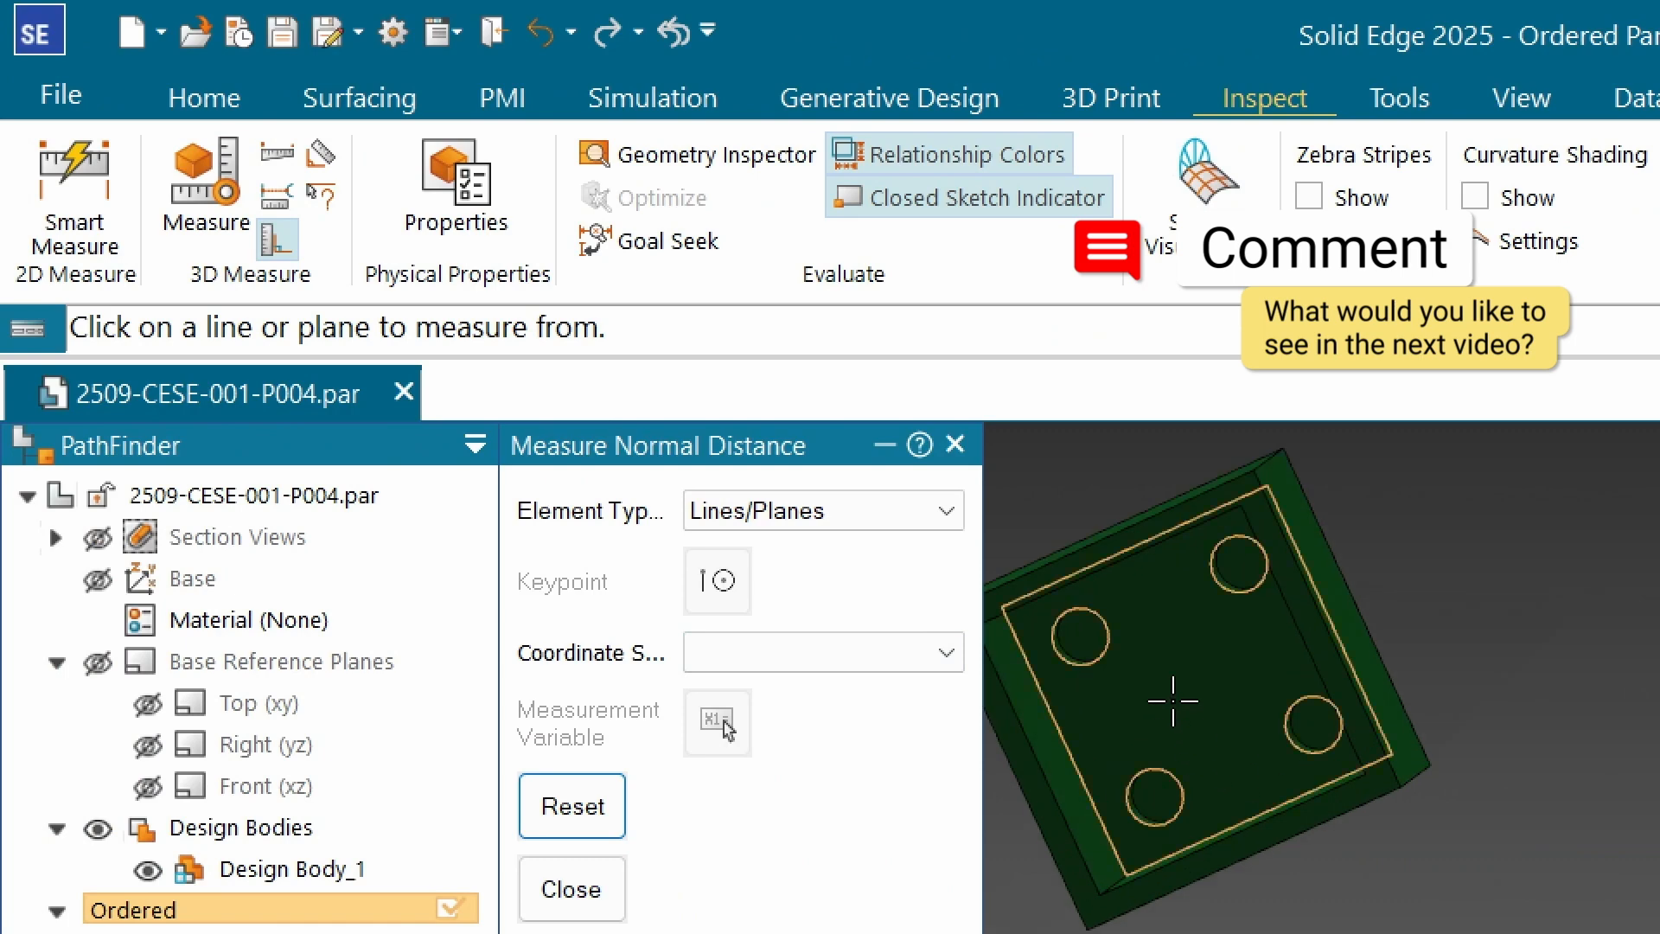
{"action": "left_click", "coordinate": [1173, 699]}
{"action": "scroll", "coordinate": [1168, 675], "scroll_direction": "up", "scroll_amount": 5}
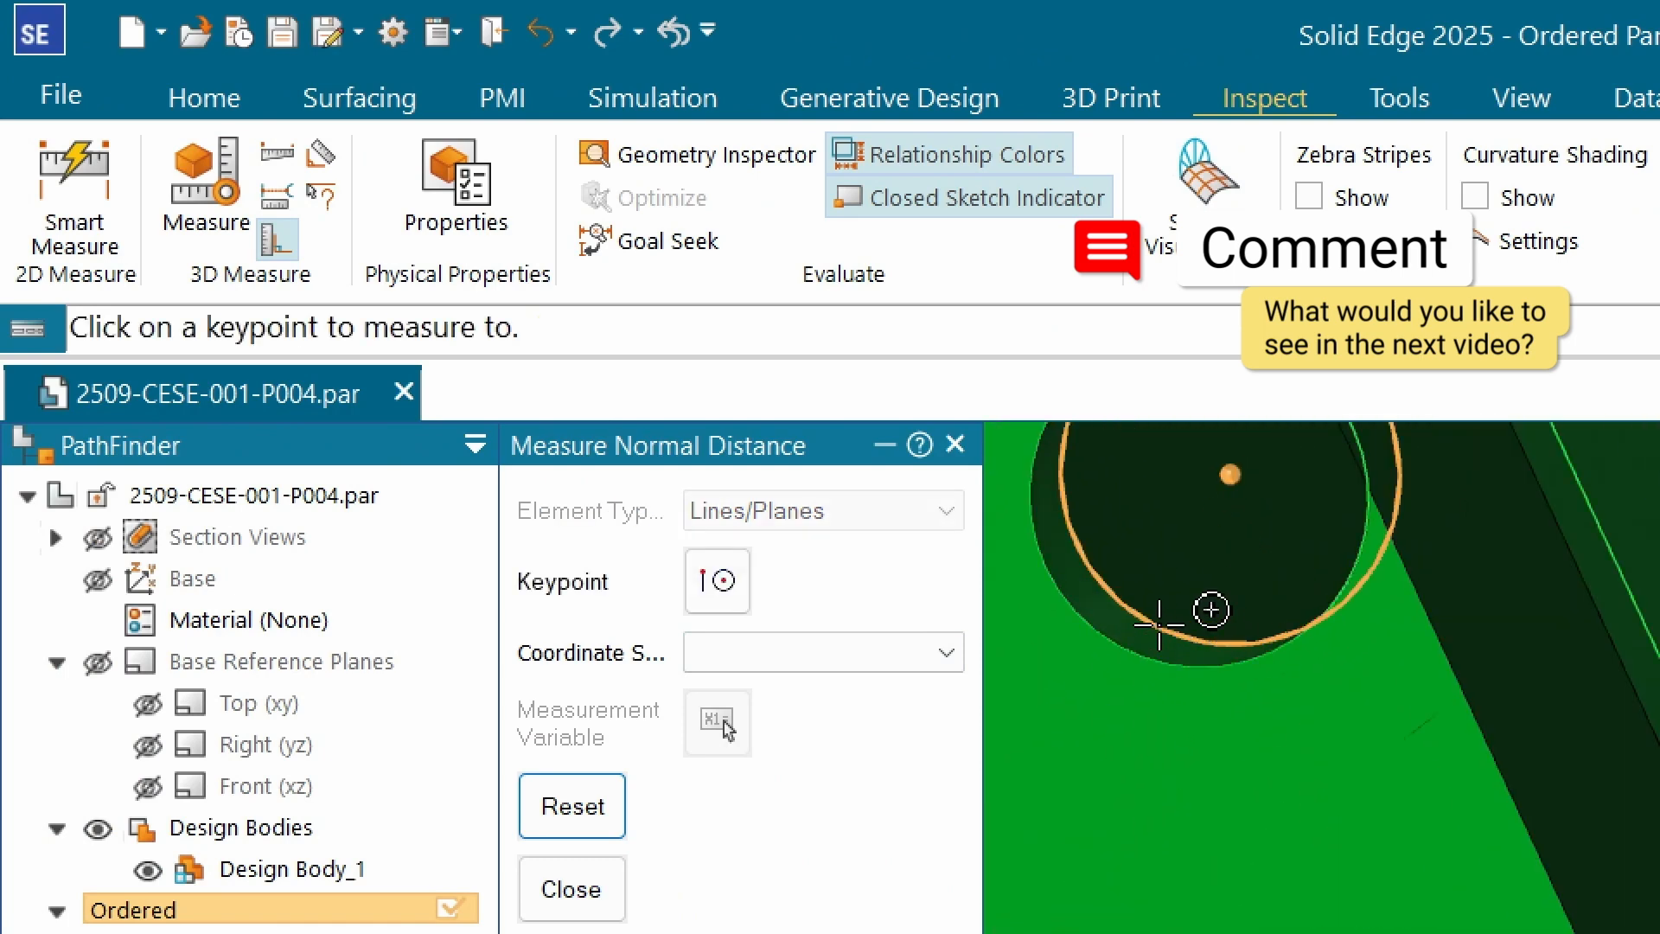
{"action": "left_click", "coordinate": [1162, 632]}
{"action": "scroll", "coordinate": [1161, 631], "scroll_direction": "down", "scroll_amount": 5}
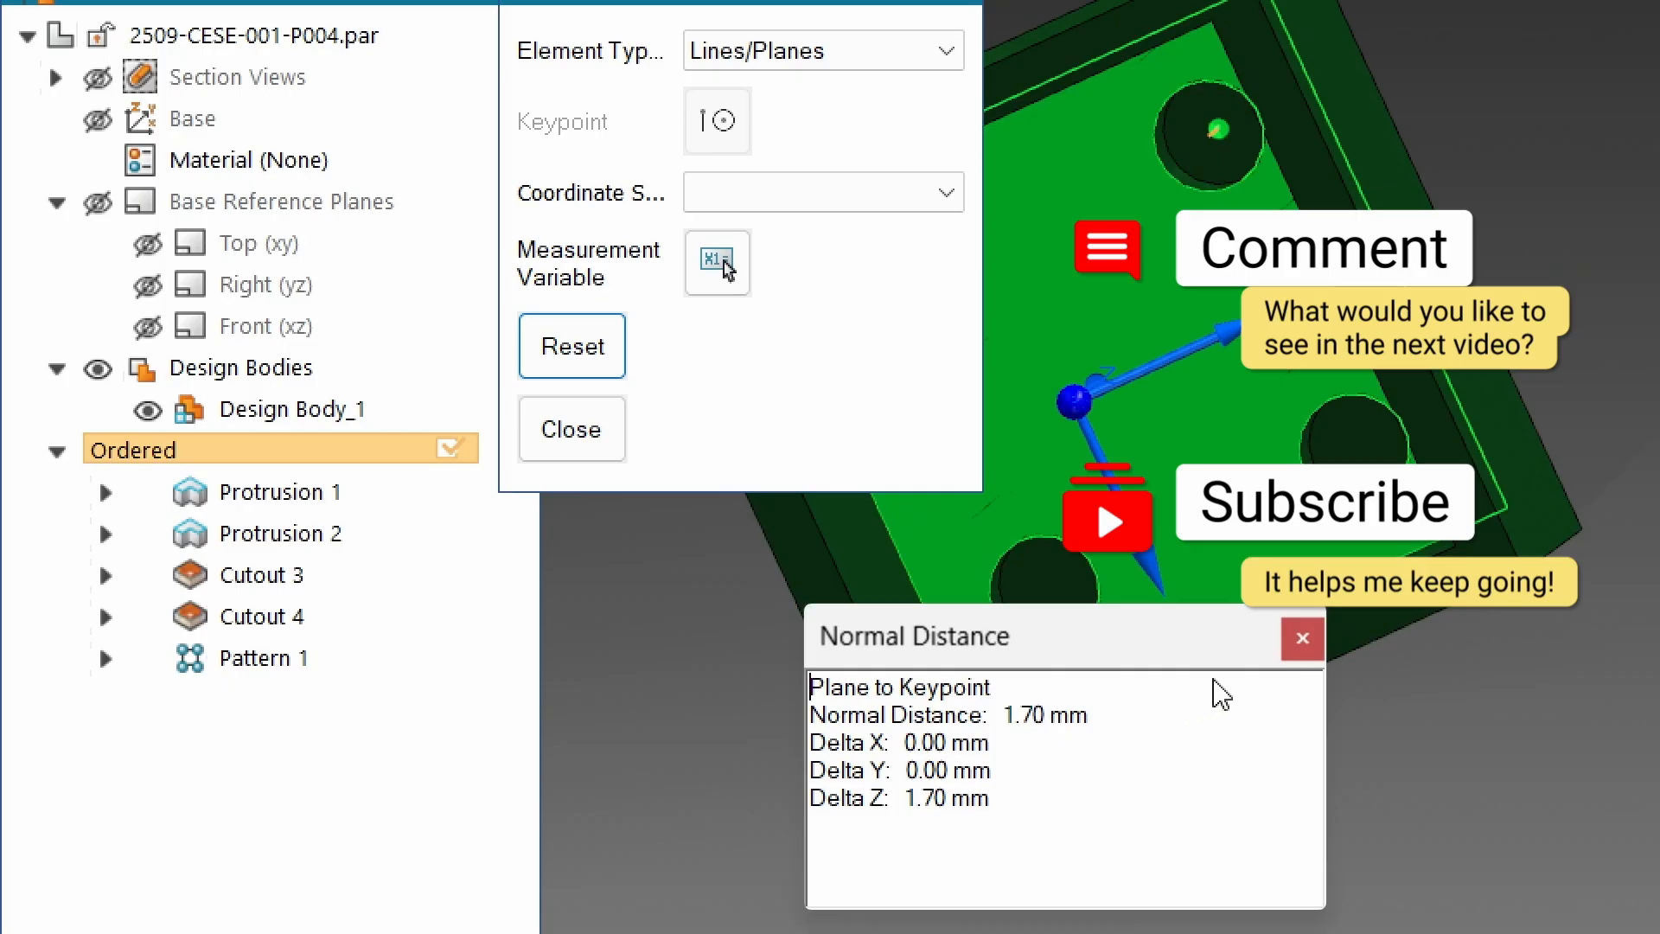
{"action": "left_click", "coordinate": [1306, 644]}
{"action": "scroll", "coordinate": [1304, 529], "scroll_direction": "down", "scroll_amount": 4}
{"action": "middle_click_drag", "start_coordinate": [1306, 519], "coordinate": [1199, 396]}
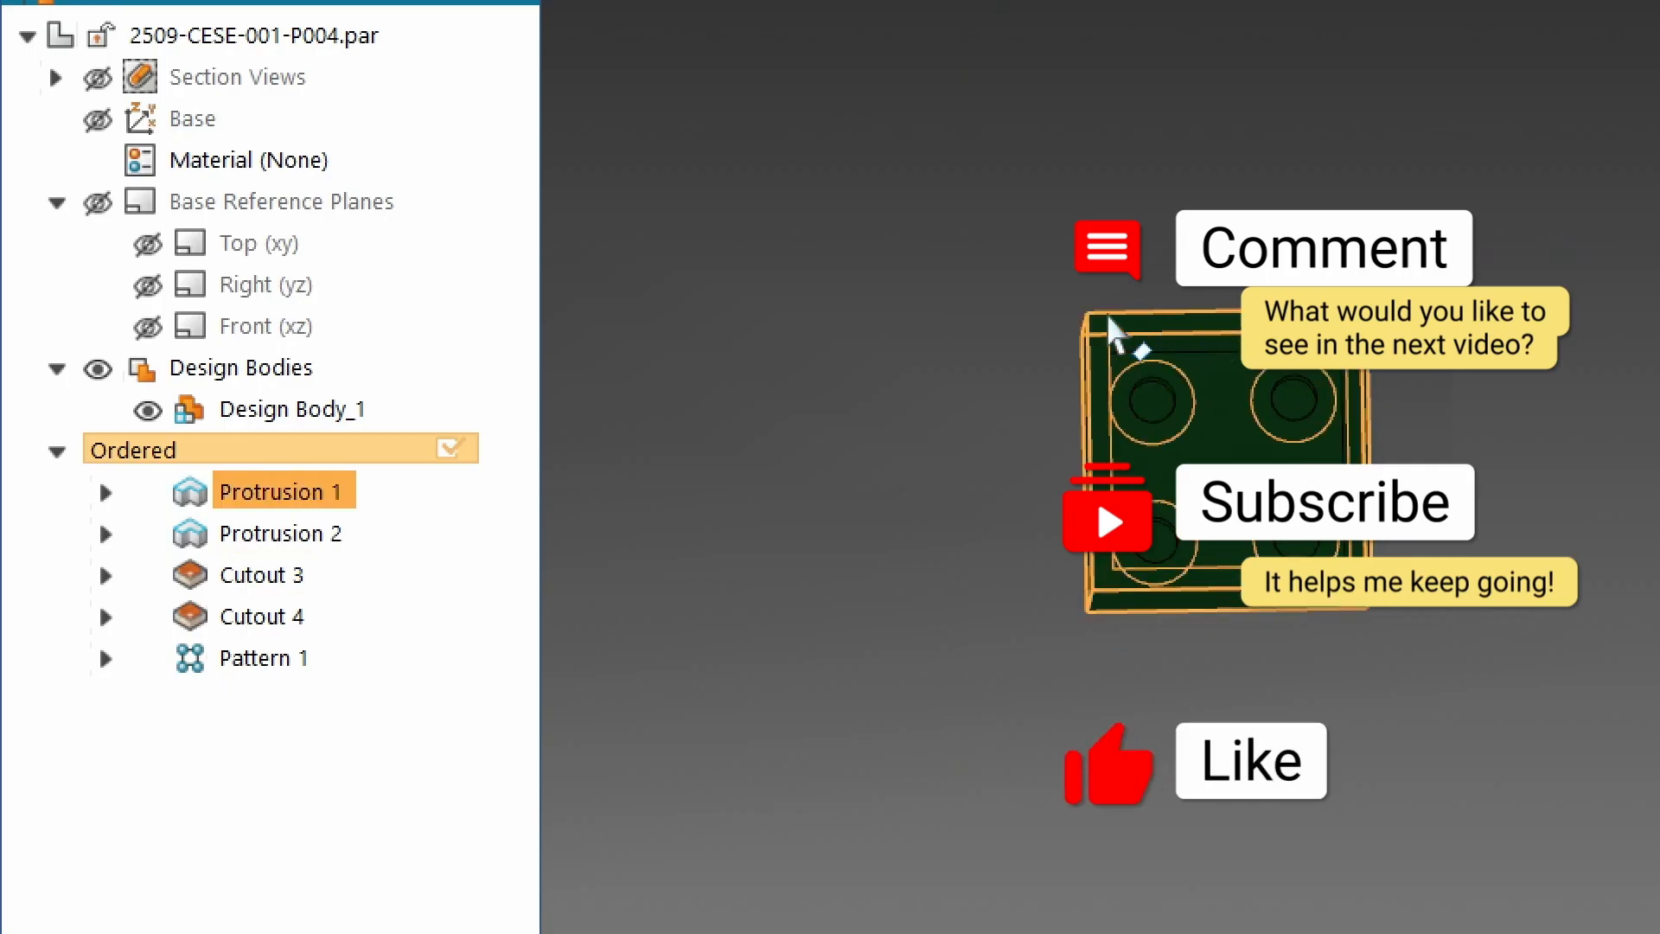
{"action": "scroll", "coordinate": [1383, 458], "scroll_direction": "up", "scroll_amount": 3}
{"action": "middle_click_drag", "start_coordinate": [1356, 452], "coordinate": [1341, 506]}
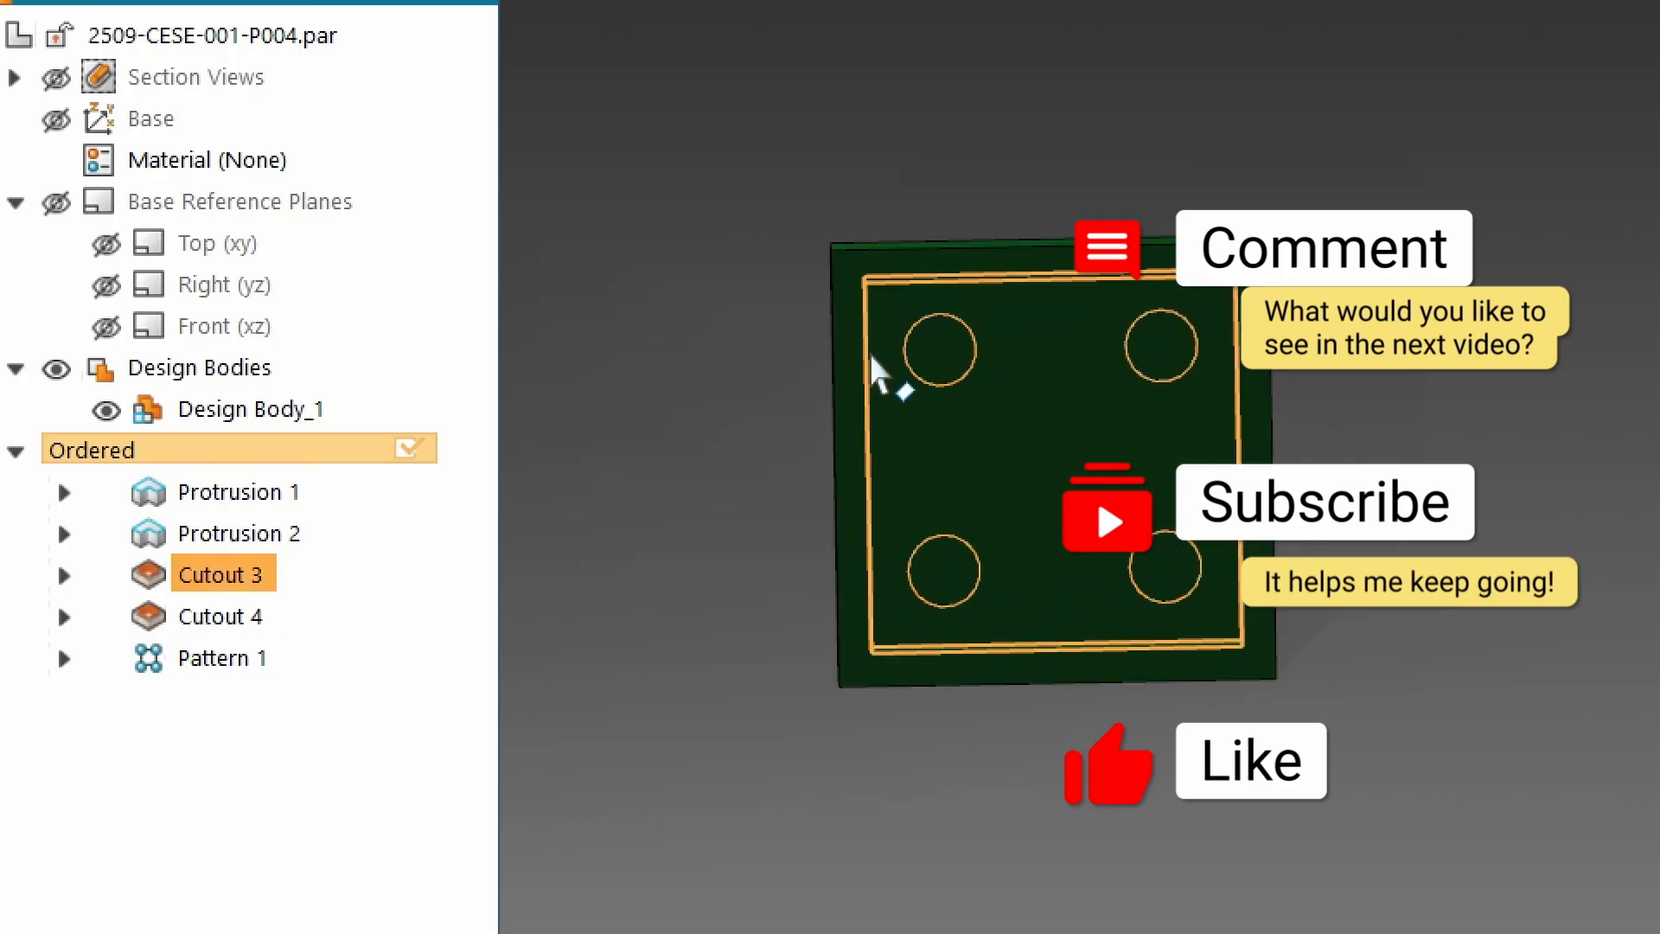